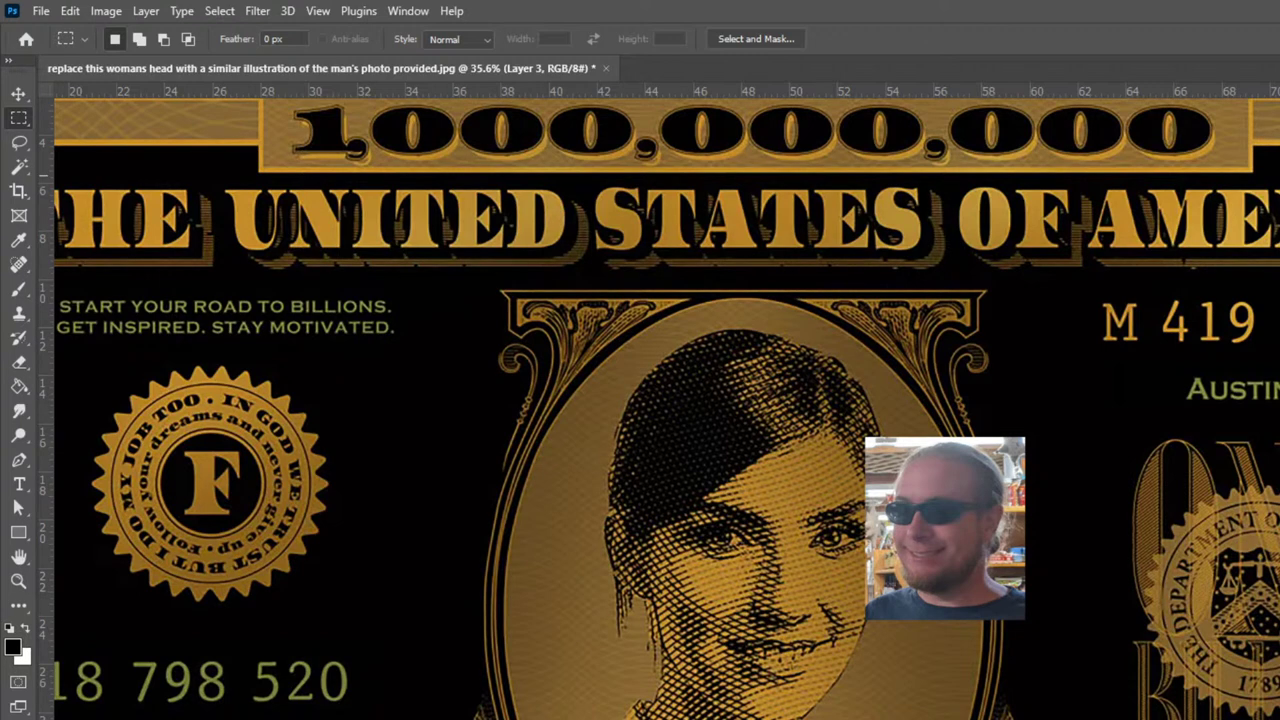
Flip the man's photo horizontally by setting its width to -100%, enlarge it beside the woman's portrait and commit the transform
key(ctrl+t)
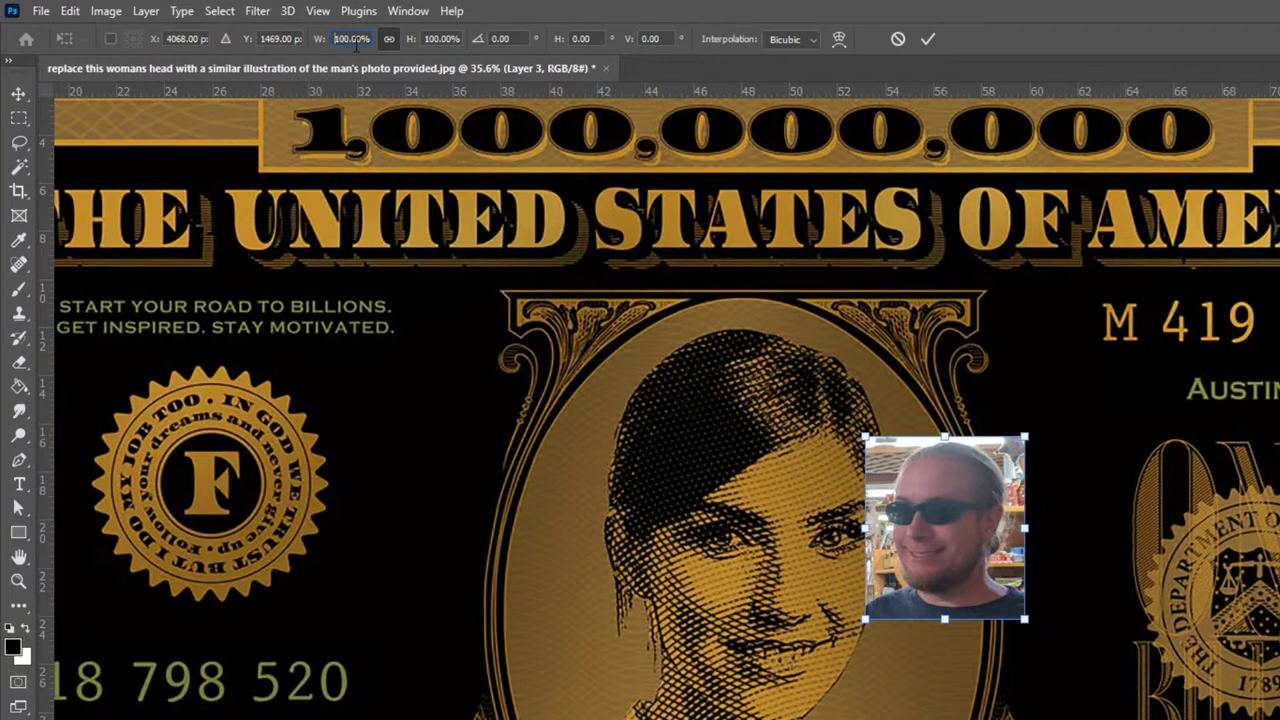
text(-100)
key(Return)
drag(1043, 455, 1162, 324)
drag(1001, 584, 1150, 562)
mouse_move(1250, 362)
mouse_down()
mouse_move(1270, 343)
mouse_move(1256, 352)
mouse_up()
key(Return)
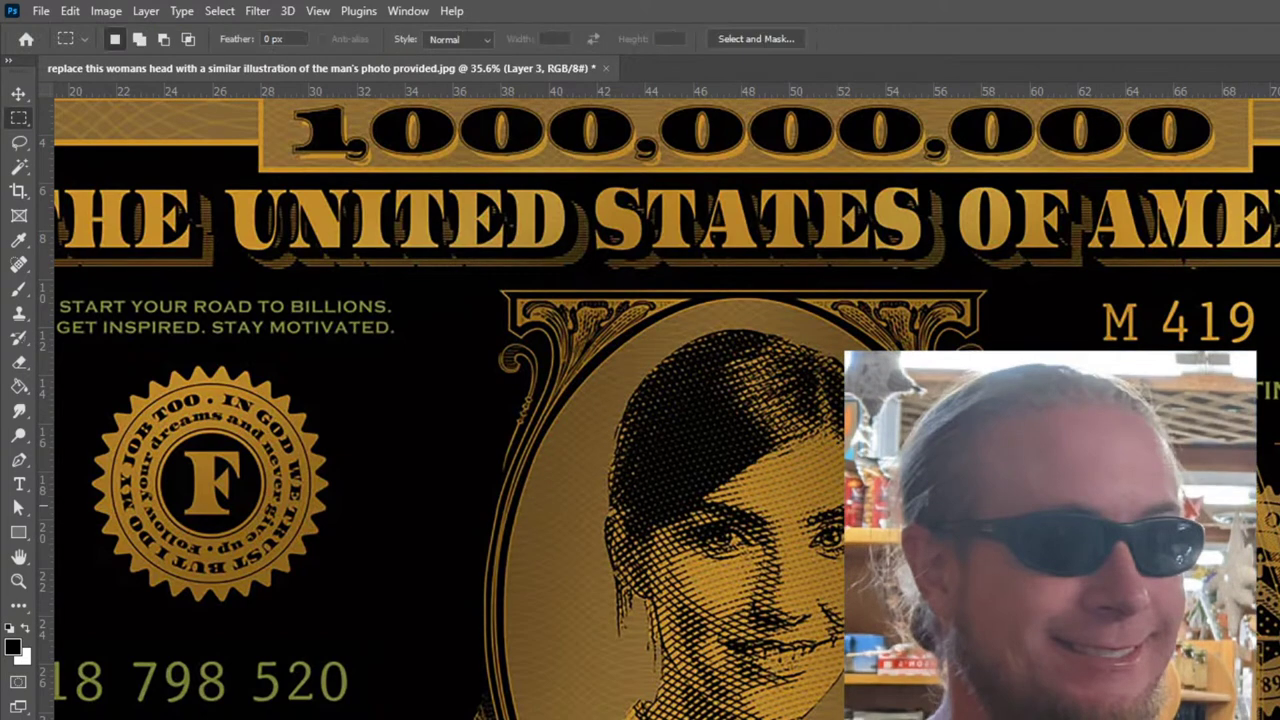
key(ctrl+plus)
drag(1224, 652, 985, 532)
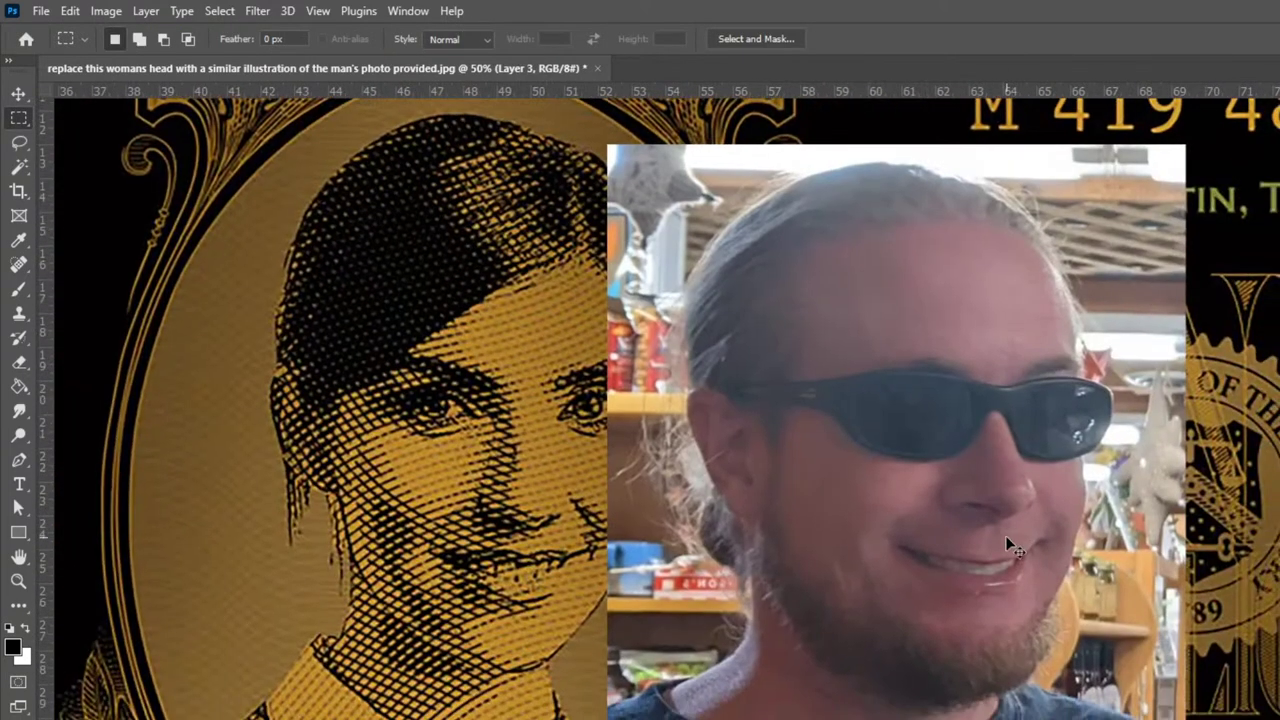
scroll(1005, 535, up, 1)
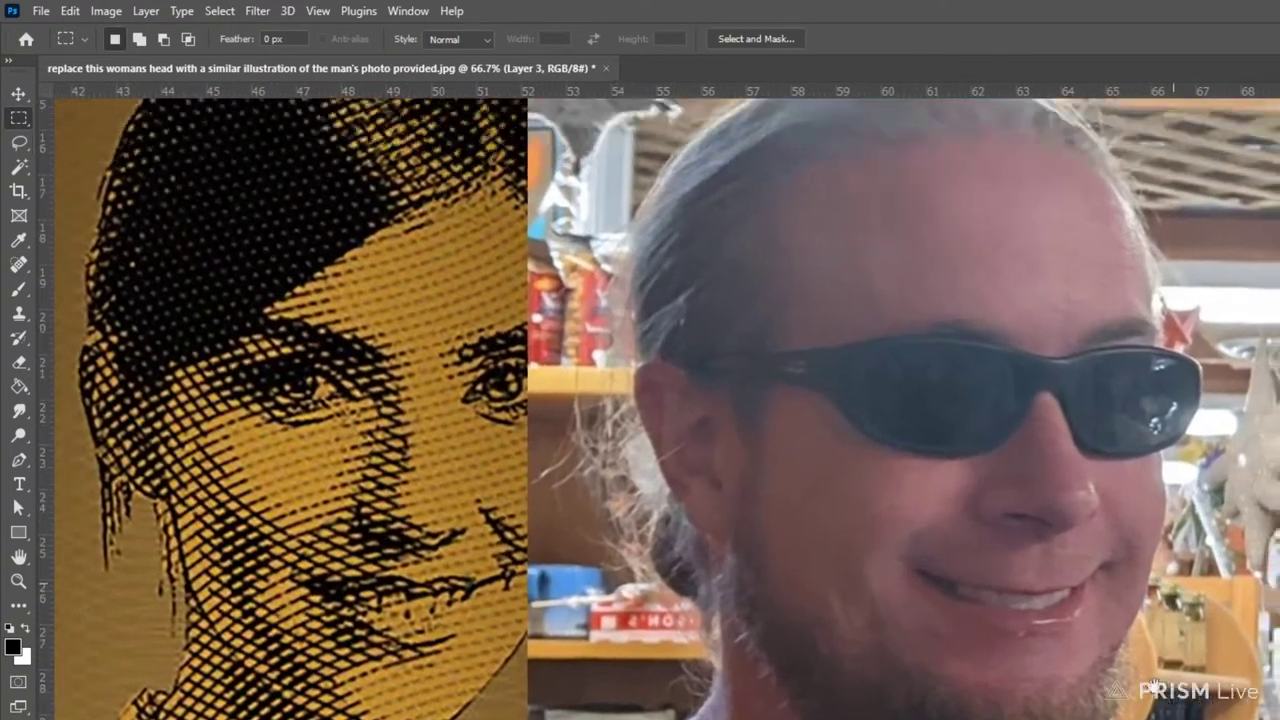
drag(1154, 687, 782, 657)
key(ctrl+plus)
key(p)
click(878, 487)
key(ctrl+z)
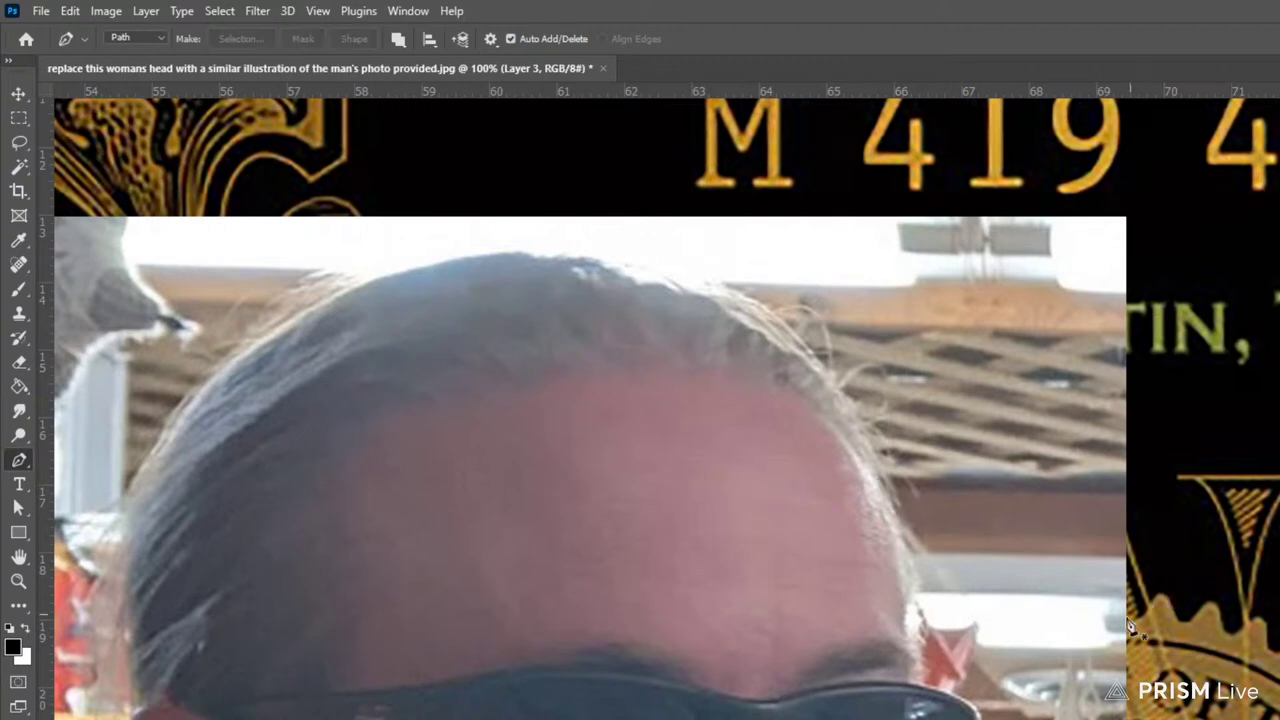
Delete the shop background beside the man's forehead with a loose freehand selection
key(l)
mouse_move(1168, 162)
mouse_down()
mouse_move(906, 418)
mouse_move(884, 490)
mouse_move(914, 645)
mouse_move(1062, 695)
mouse_move(1275, 655)
mouse_up()
key(Delete)
key(ctrl+d)
Outline the leftover background sliver along the forehead's edge with a pen path, convert it to a selection and delete it
scroll(880, 412, down, 2)
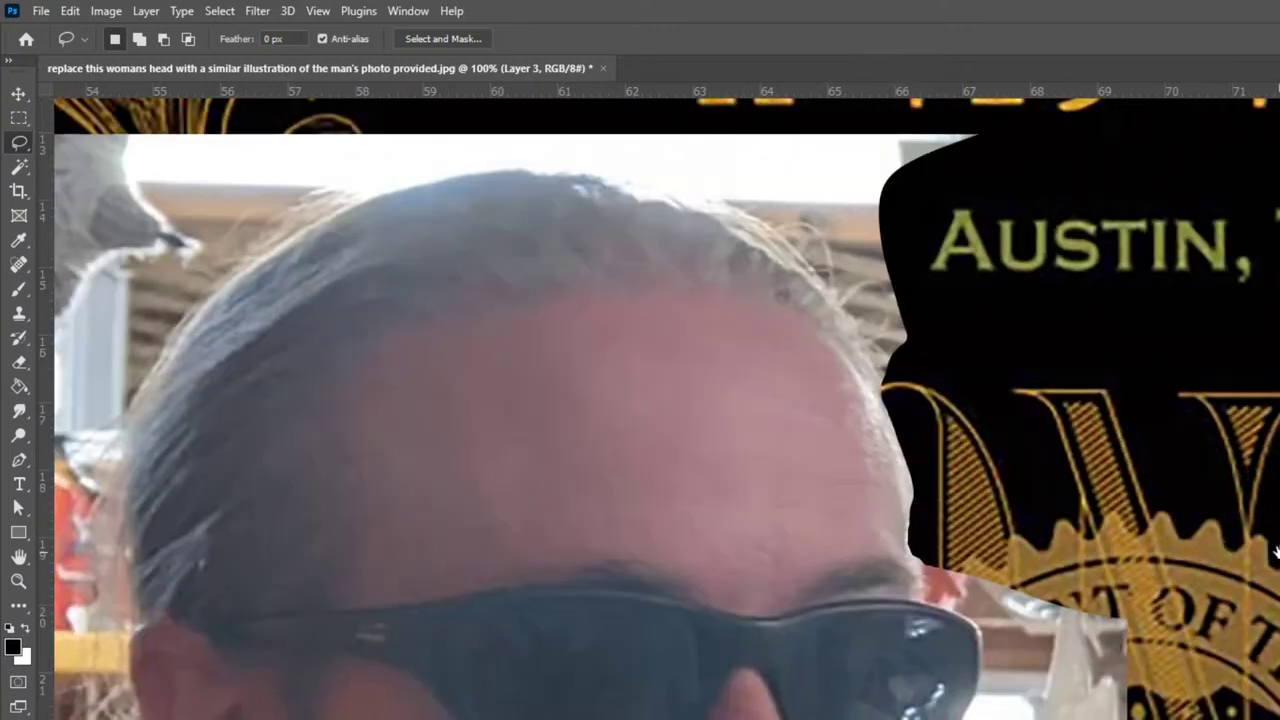
key(p)
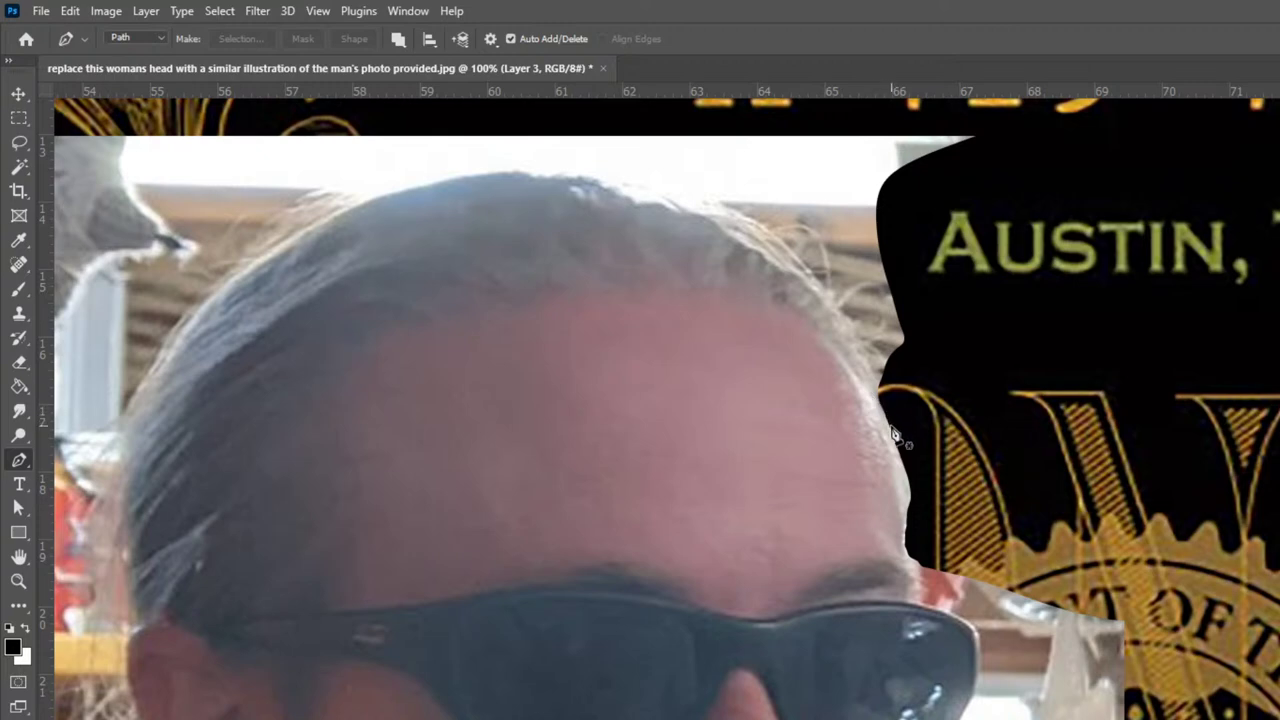
click(876, 397)
drag(904, 545, 972, 542)
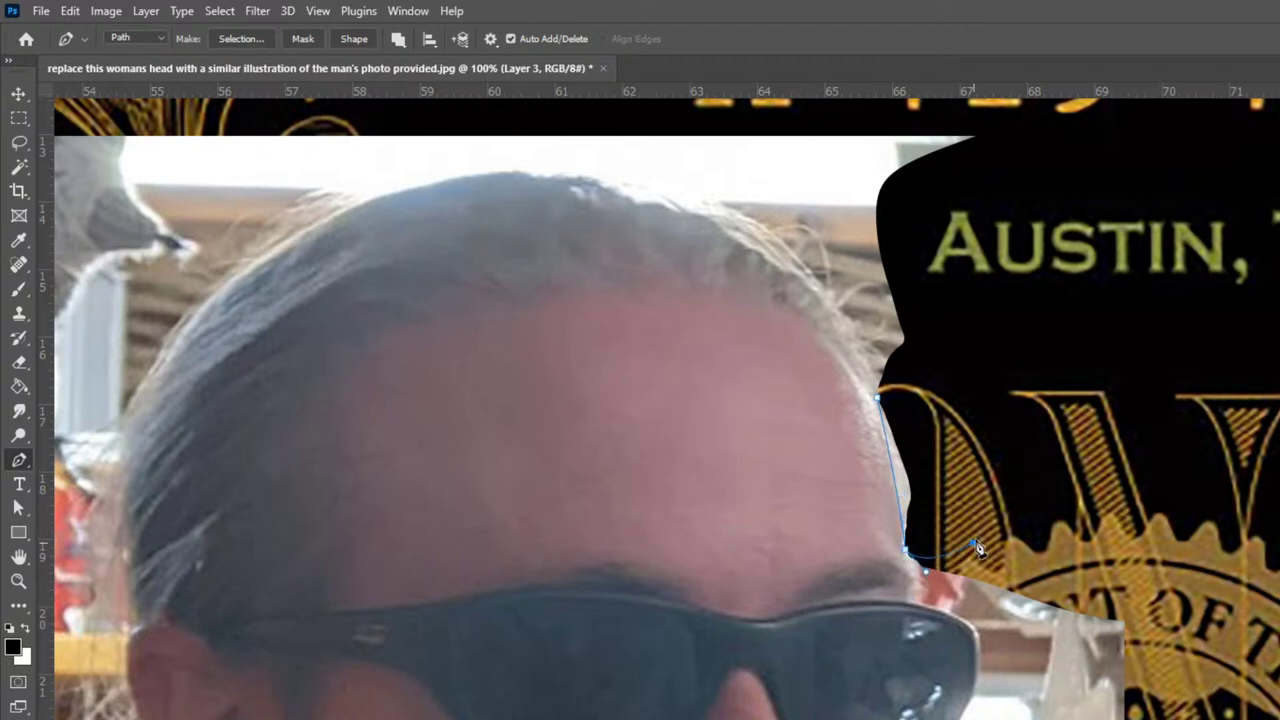
click(880, 402)
click(241, 38)
click(995, 265)
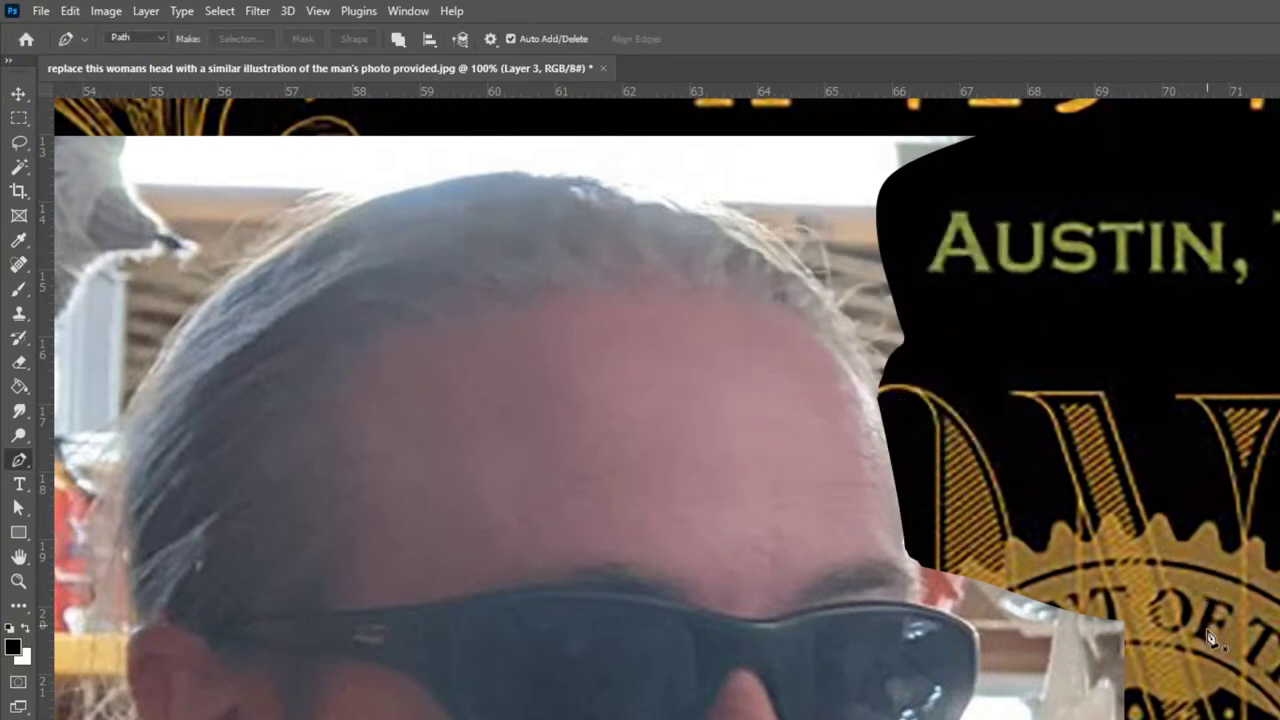
Remove the leftover background beside the eyebrow, above the sunglasses, with a freehand selection
drag(1155, 615, 1232, 482)
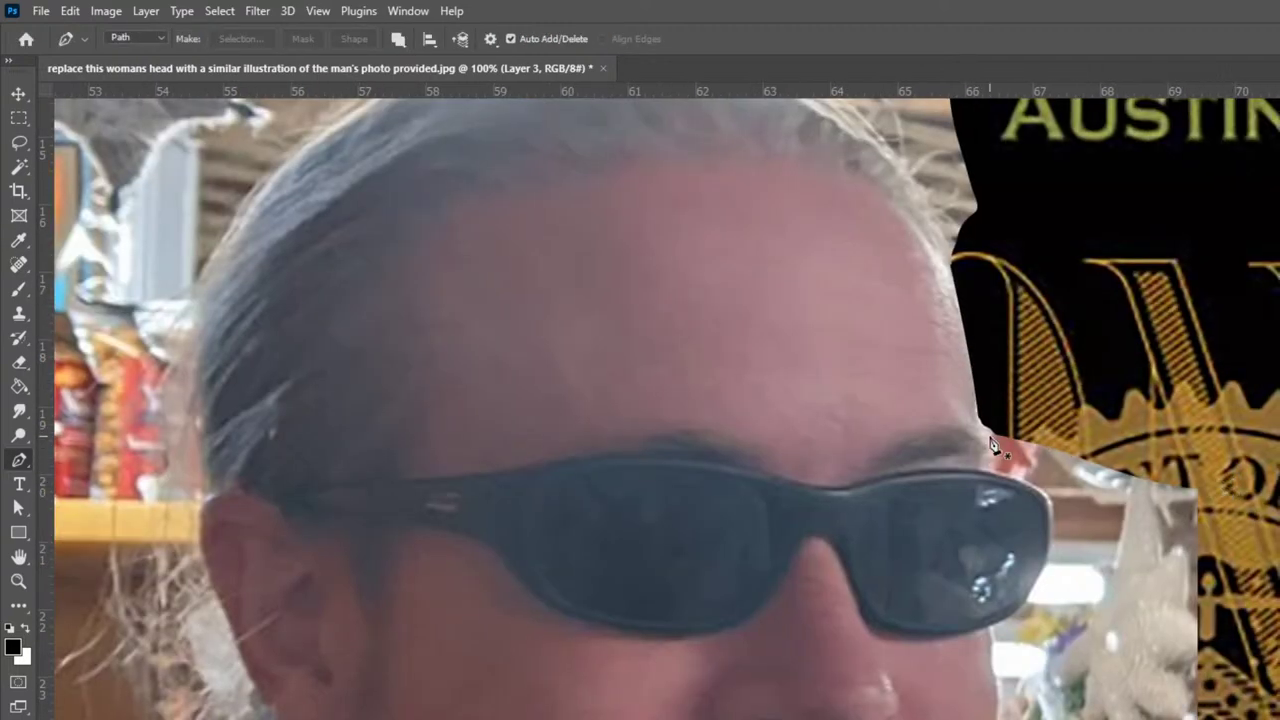
key(l)
mouse_move(987, 424)
mouse_down()
mouse_move(992, 471)
mouse_move(1038, 465)
mouse_move(1050, 336)
mouse_up()
key(Delete)
key(ctrl+d)
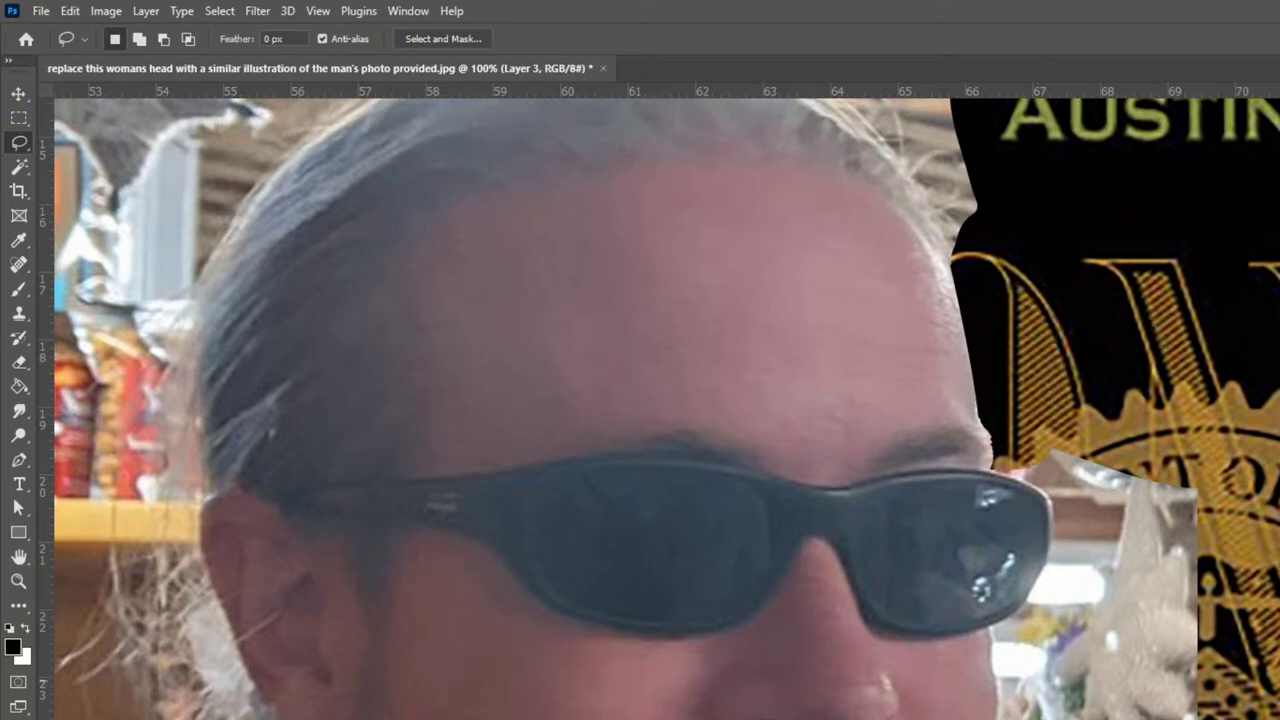
Start a pen path beside the outer eyebrow and trace it around the outer edge of the sunglasses lens
key(p)
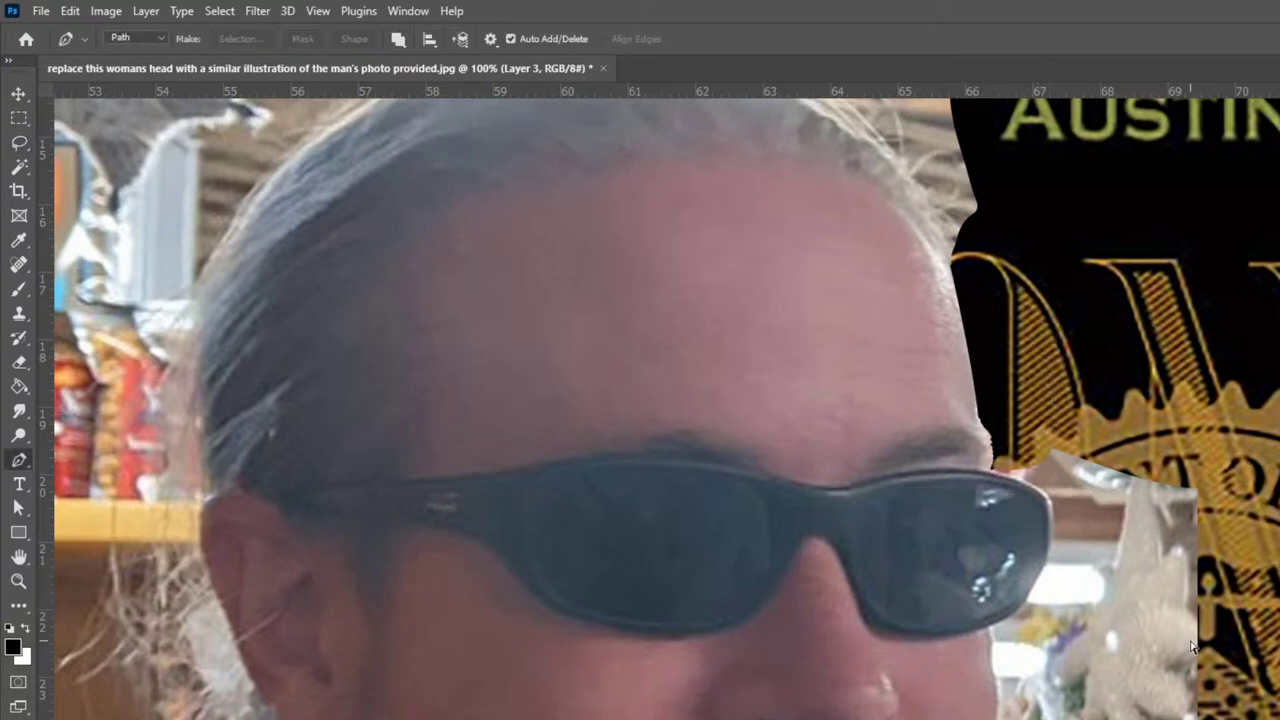
key(ctrl+plus)
drag(1191, 643, 999, 719)
click(1042, 443)
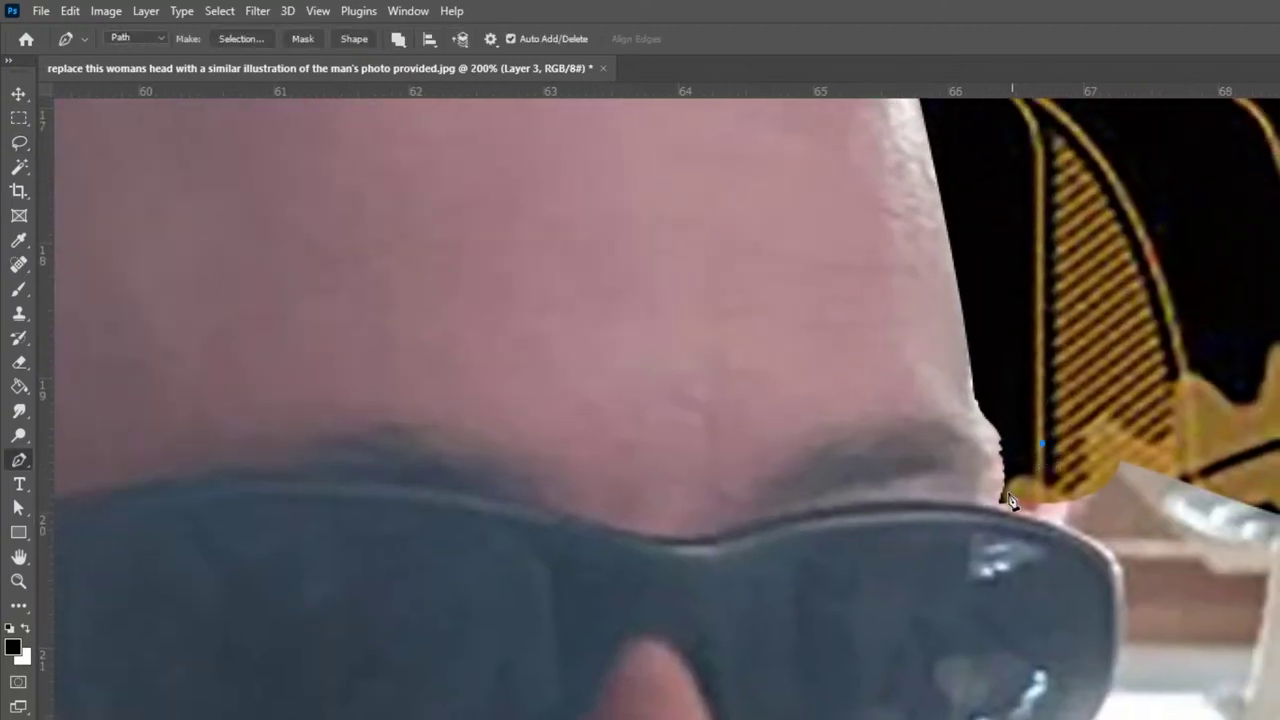
click(999, 504)
click(1115, 555)
drag(1124, 586, 1130, 580)
click(1128, 582)
drag(1114, 688, 1105, 715)
key(ctrl+z)
Continue the pen path under the lens and down the cheek to where the beard begins
scroll(1146, 509, down, 5)
mouse_move(1022, 640)
mouse_down()
mouse_move(1023, 688)
mouse_move(1019, 653)
mouse_up()
scroll(1171, 586, down, 3)
scroll(1171, 586, left, 2)
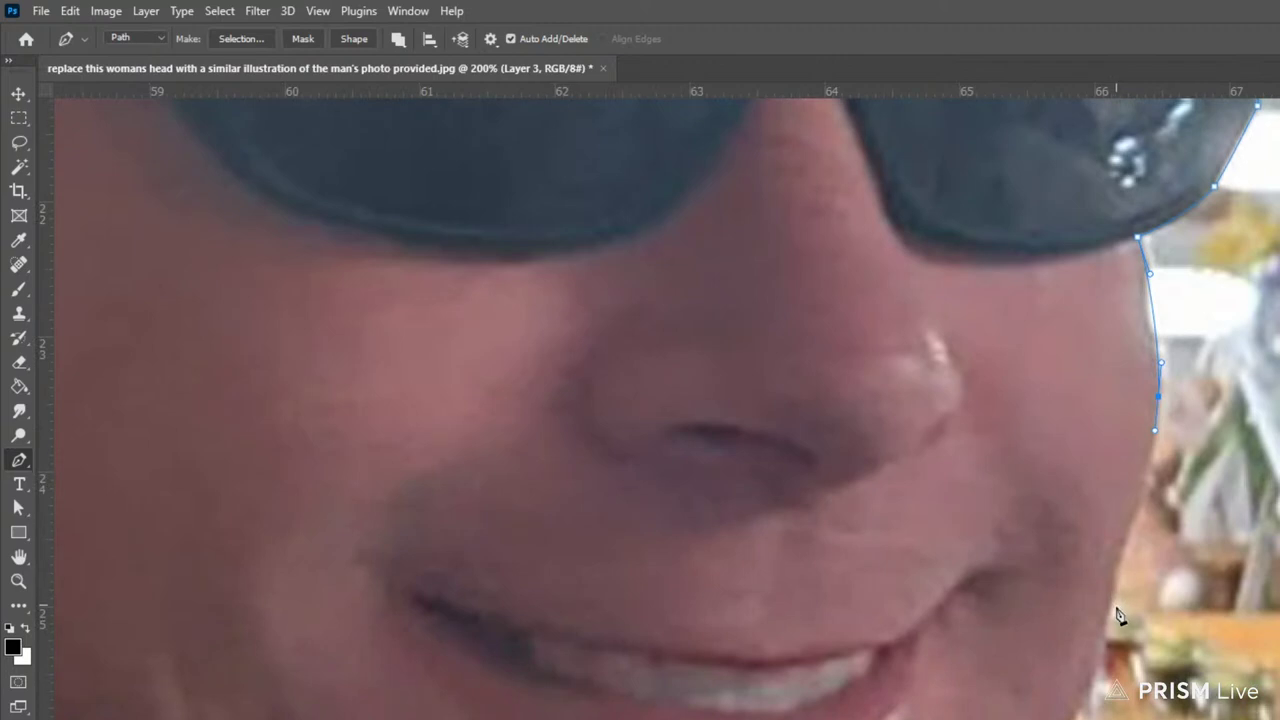
drag(1112, 604, 1105, 648)
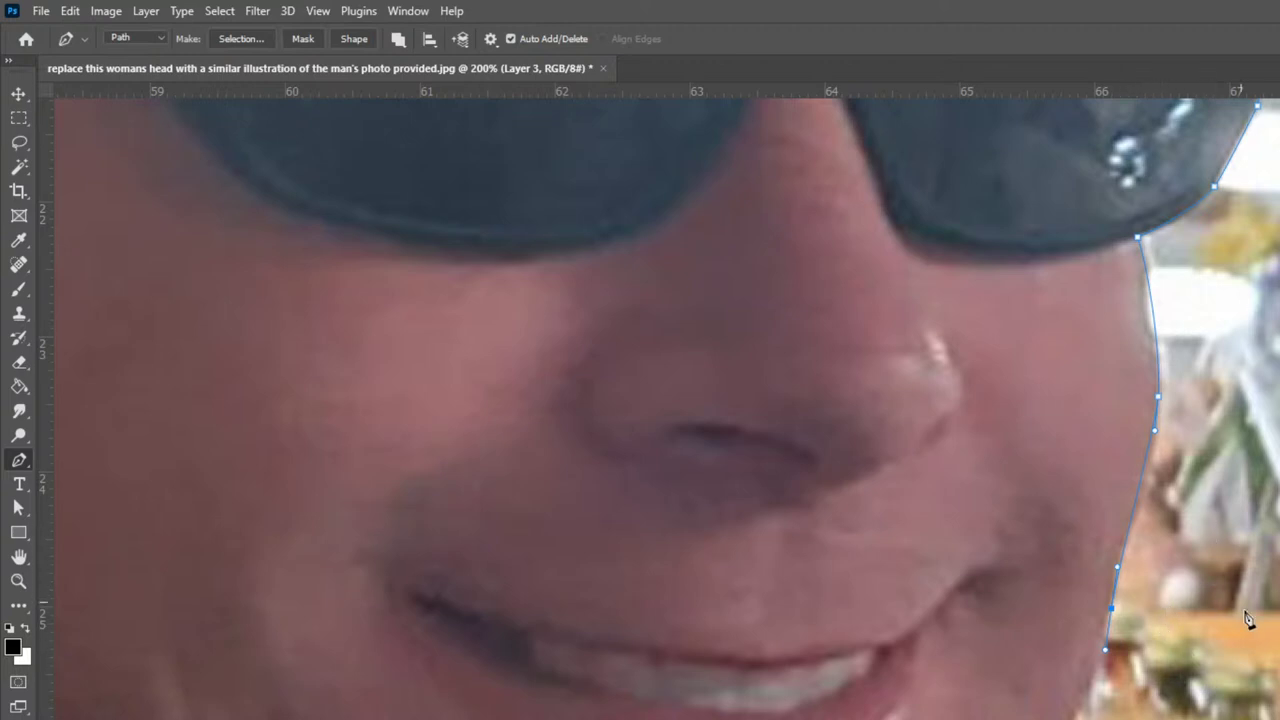
drag(1240, 708, 1279, 428)
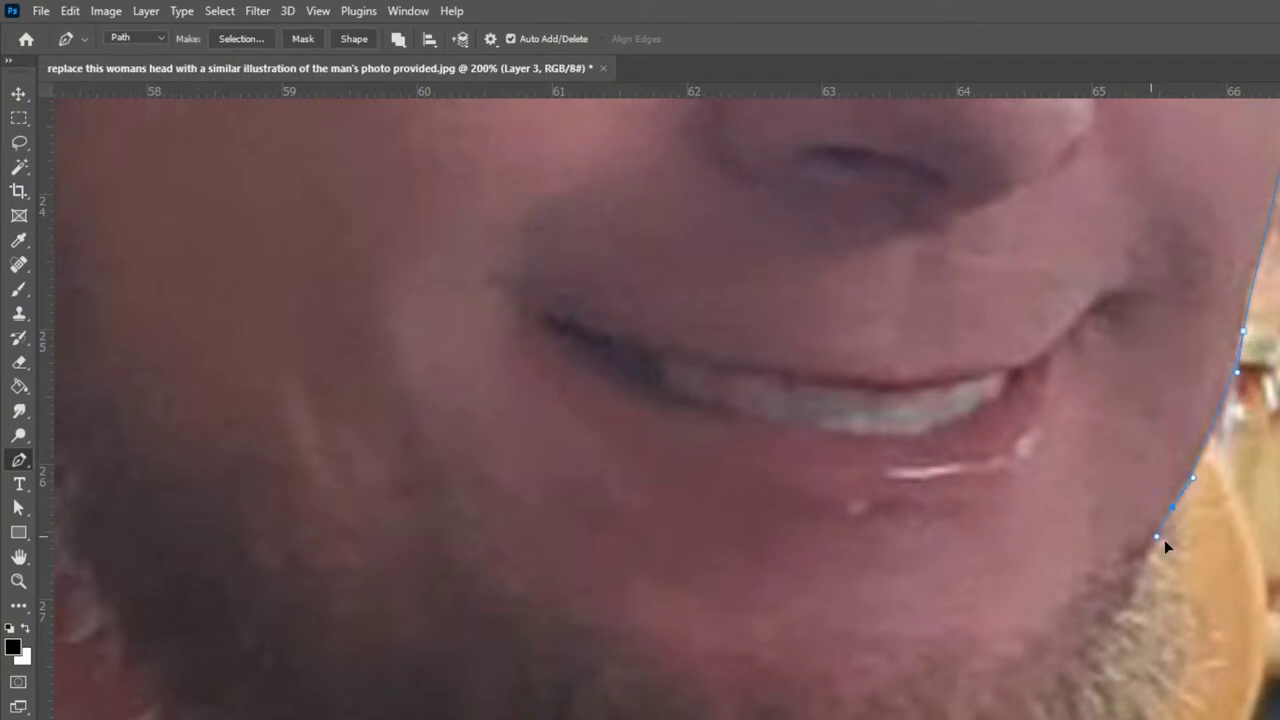
drag(1258, 582, 1273, 584)
Close the path through the area outside the face, convert it to a selection and delete the enclosed background
key(ctrl+minus)
drag(1018, 548, 906, 706)
drag(1276, 194, 1214, 181)
click(937, 207)
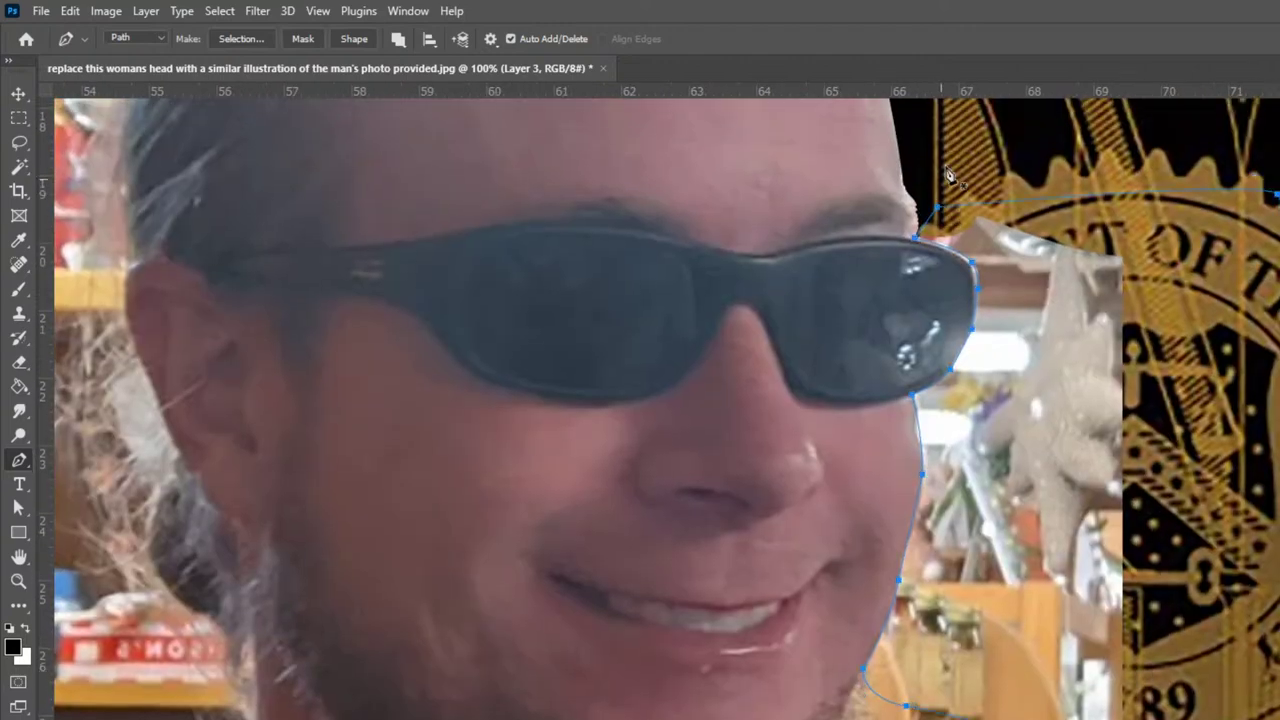
click(245, 39)
click(996, 264)
key(Delete)
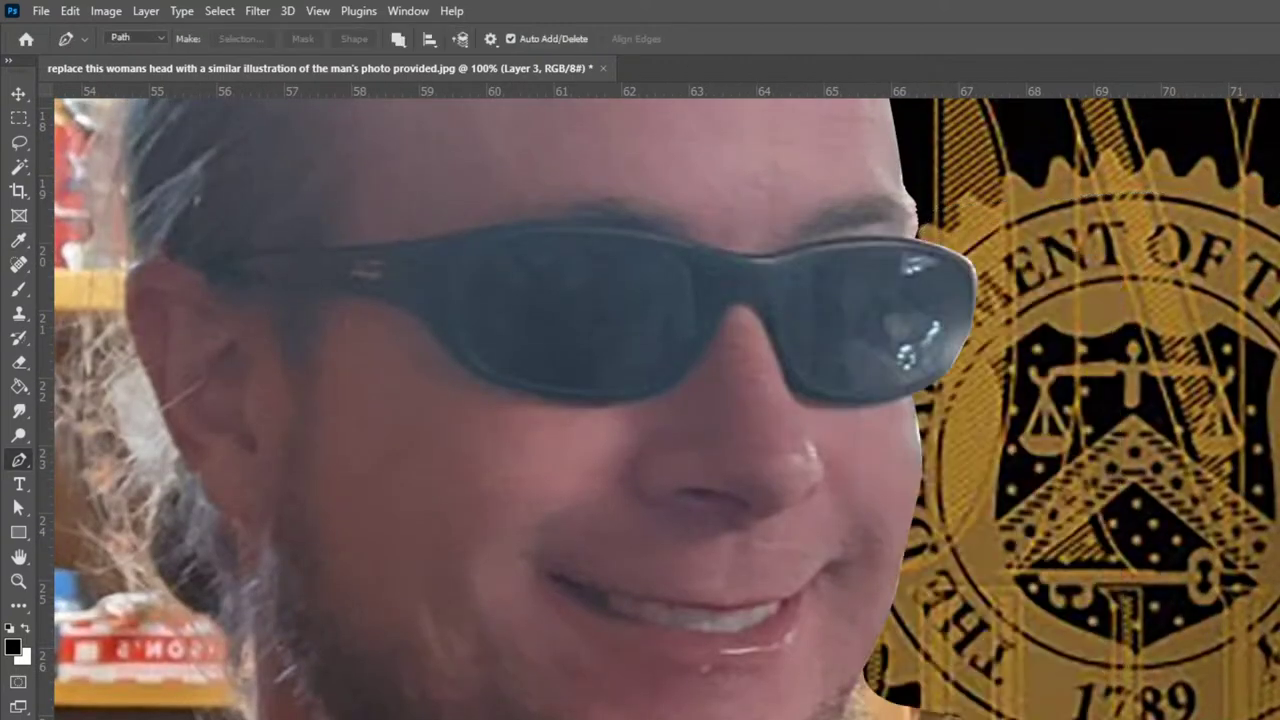
Hide the bill artwork and clone skin over the pale outer edge of the cheek with the Clone Stamp at 54% opacity
key(ctrl+comma)
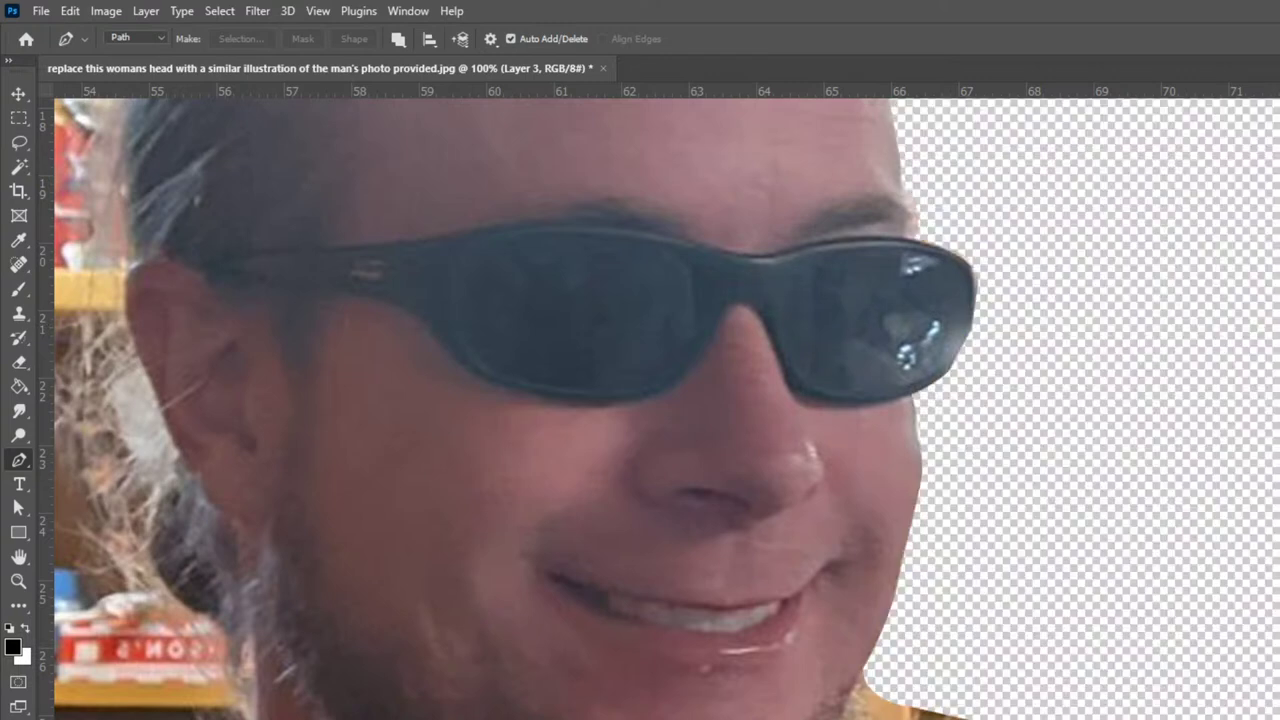
key(ctrl+plus)
key(ctrl+plus)
drag(1278, 454, 1097, 708)
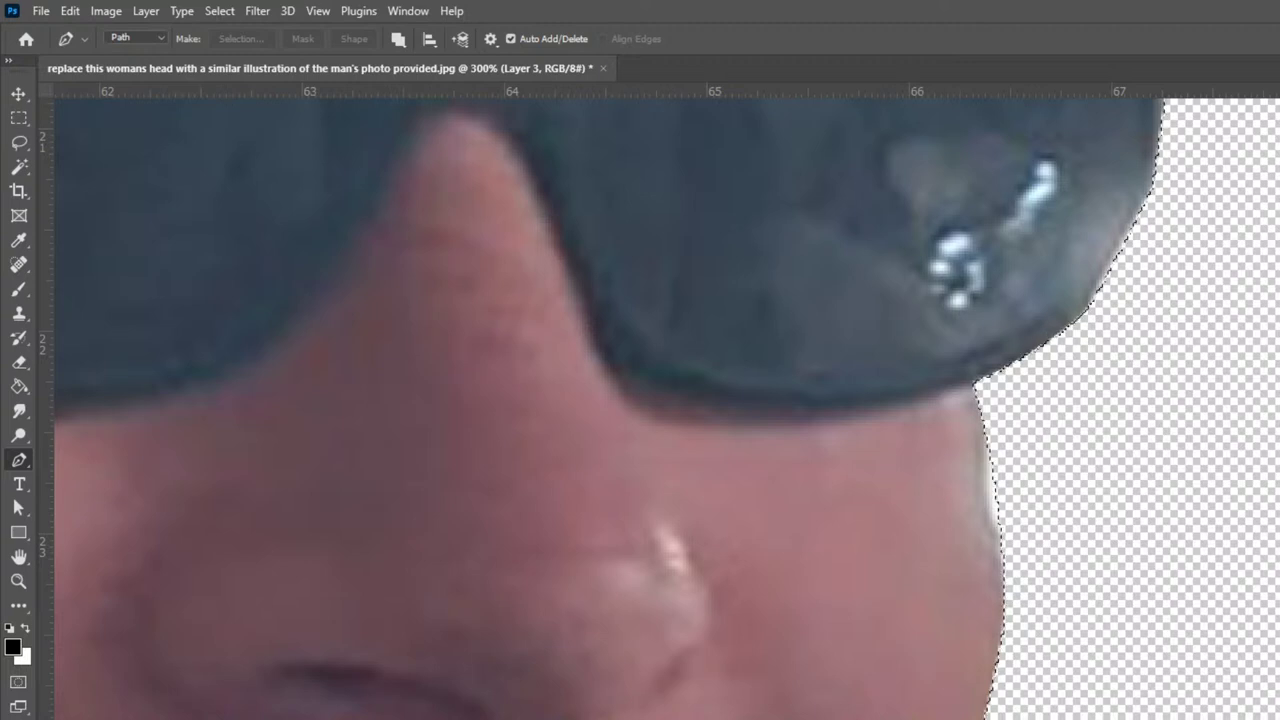
key(s)
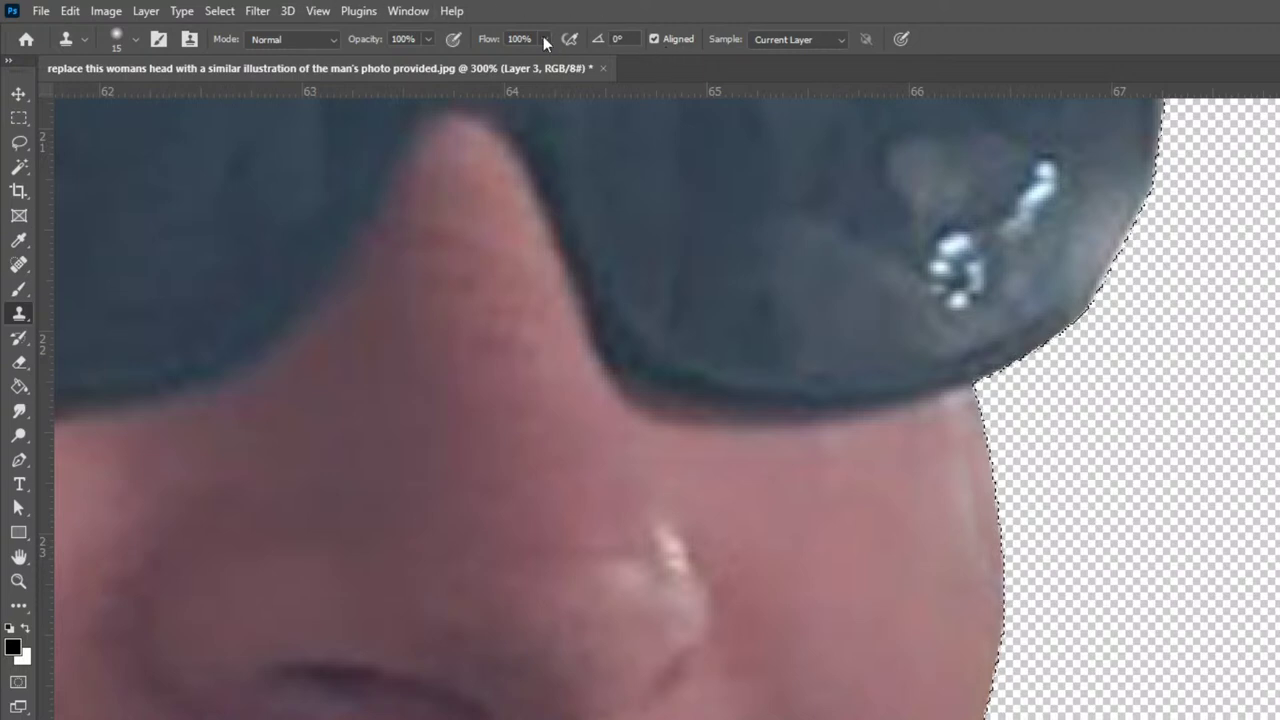
click(428, 39)
drag(428, 60, 388, 60)
drag(971, 462, 966, 537)
key(ctrl+d)
Clean up the outer edge of the sunglasses lens with a size 5 brush in a colour sampled from the lens
drag(1225, 513, 1195, 700)
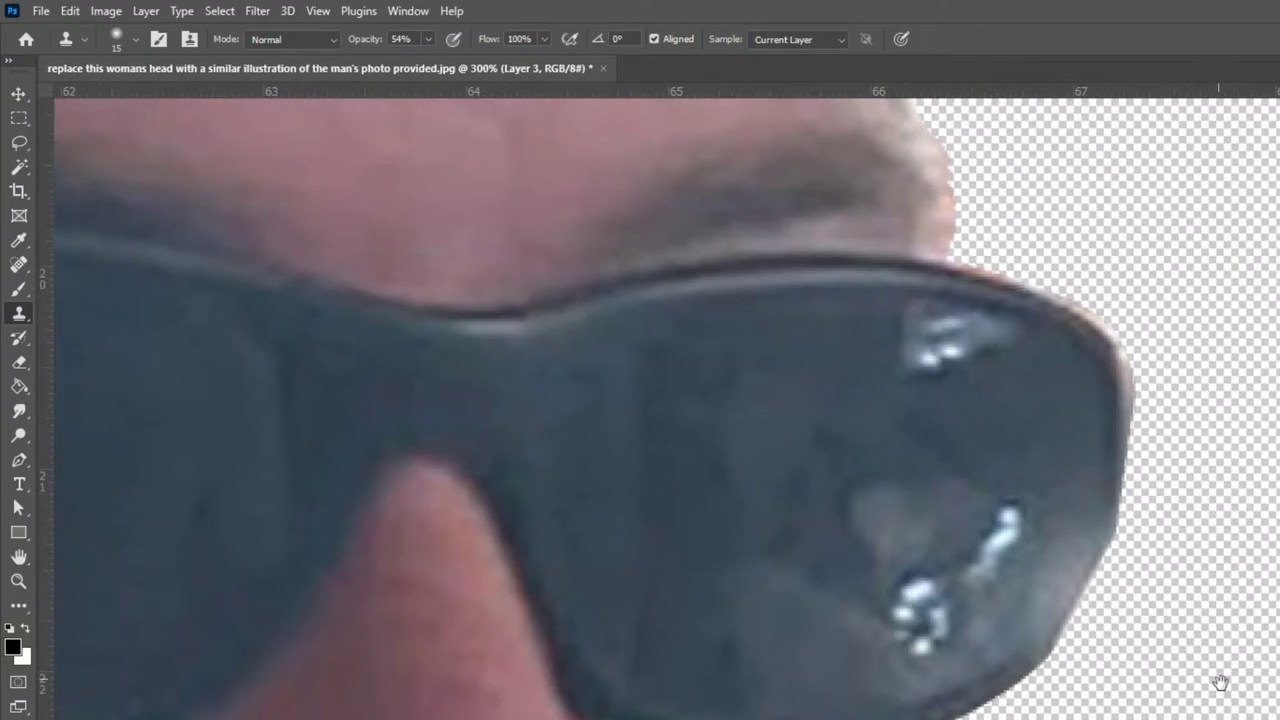
key(b)
key(bracketright)
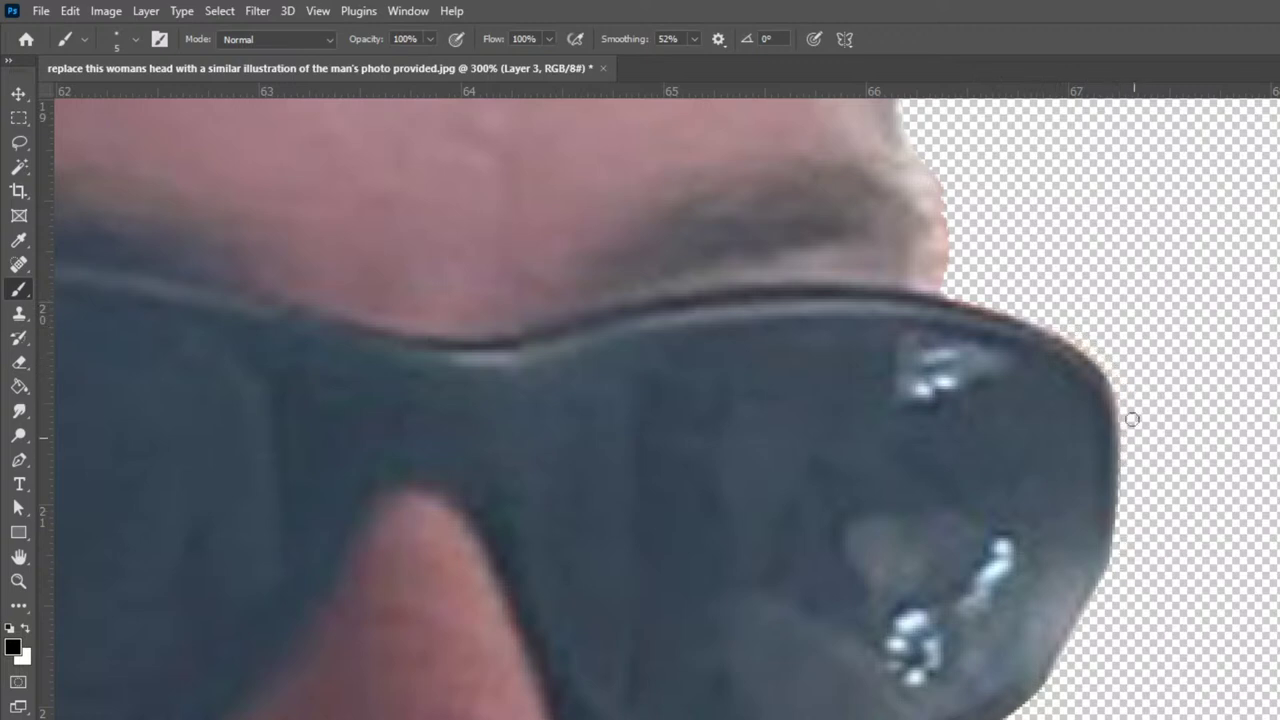
alt+click(1115, 533)
drag(1101, 570, 1026, 696)
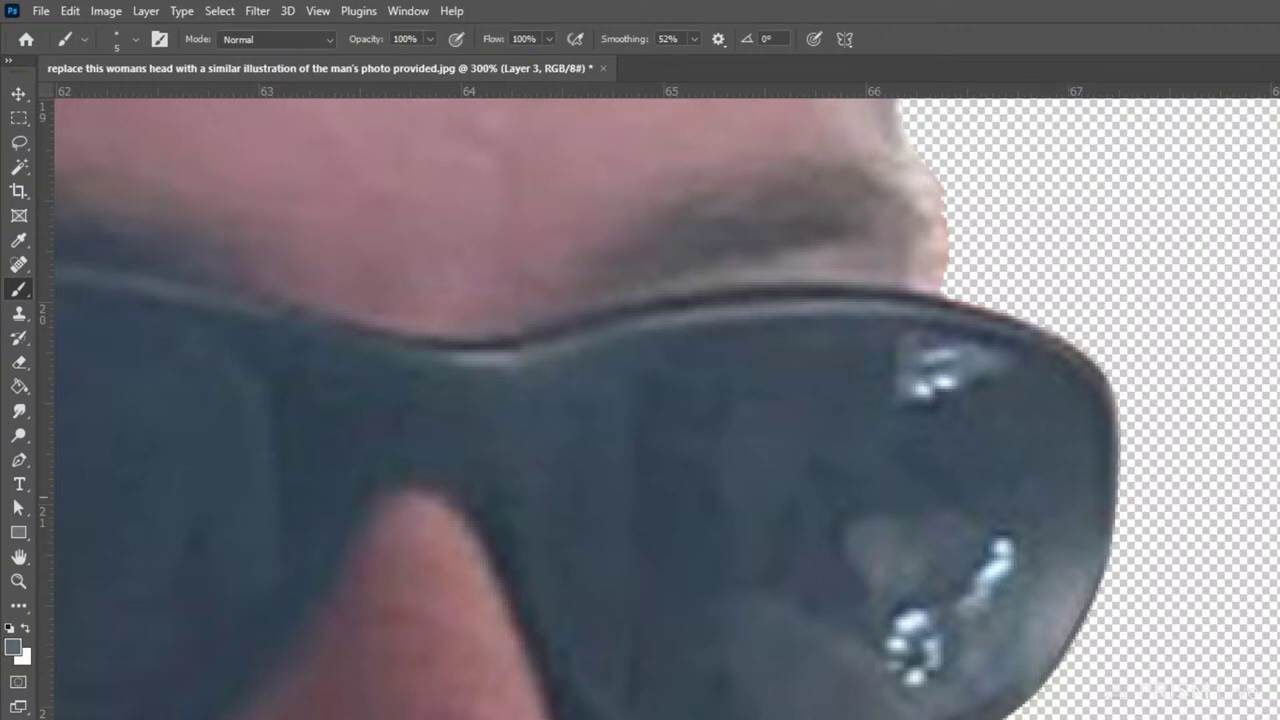
Add a new layer above the Background, beneath the man's photo, and fill it with black
drag(1078, 233, 1221, 616)
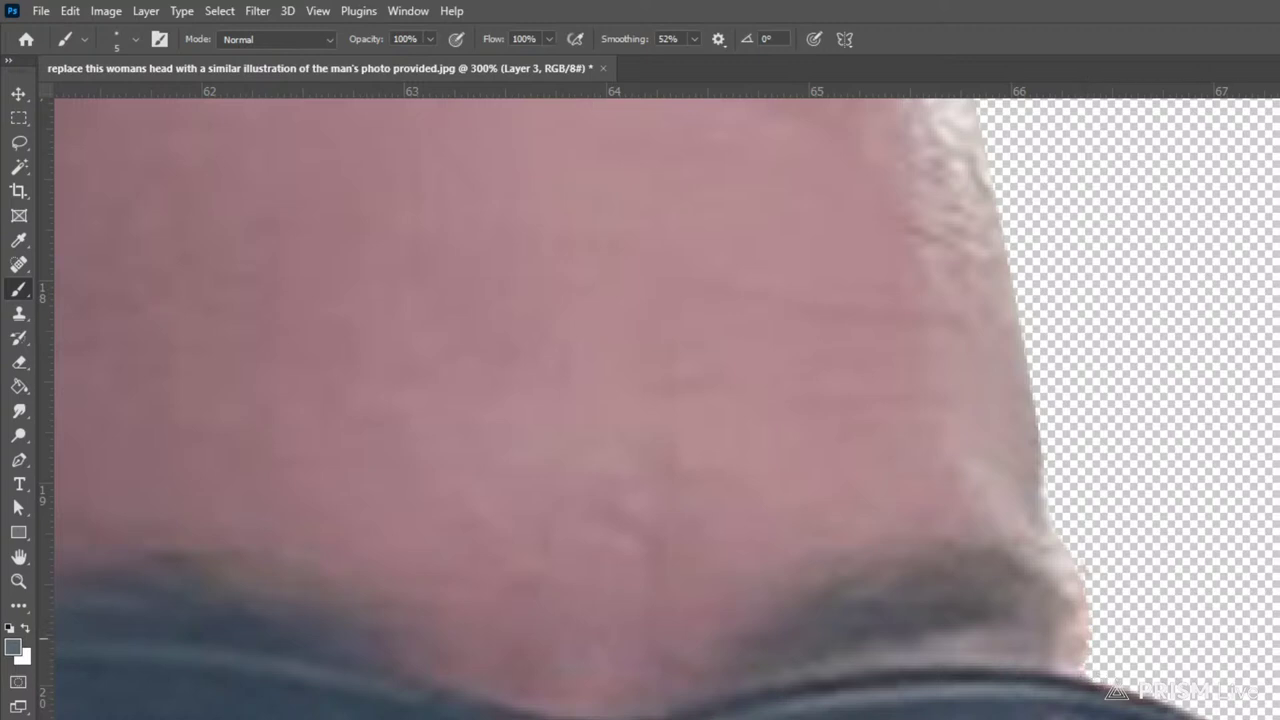
key(alt+bracketleft)
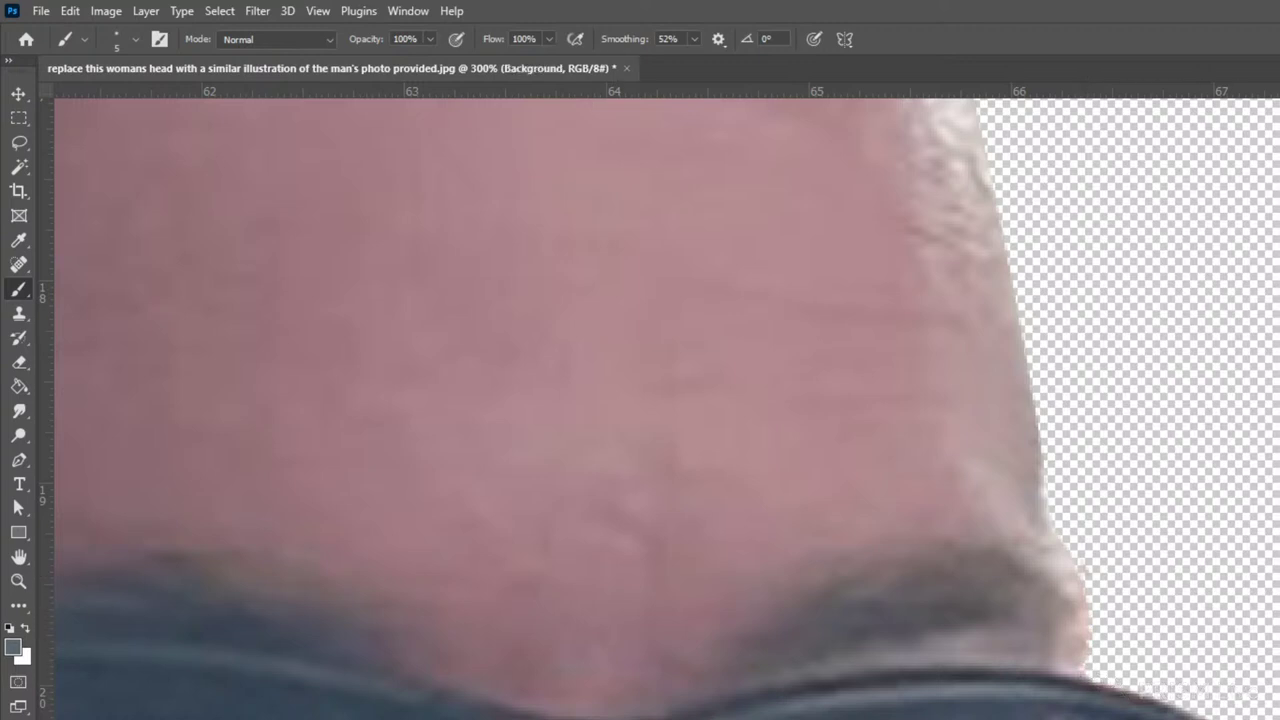
key(ctrl+shift+alt+n)
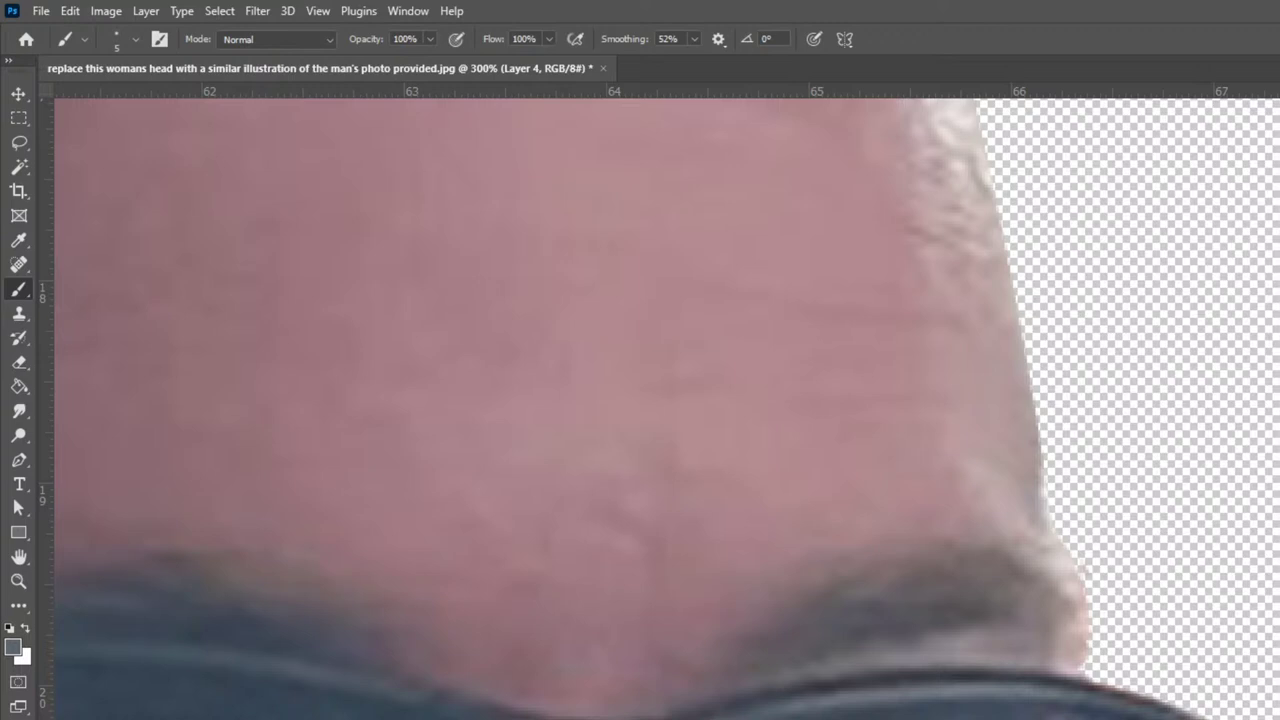
key(d)
key(x)
key(ctrl+BackSpace)
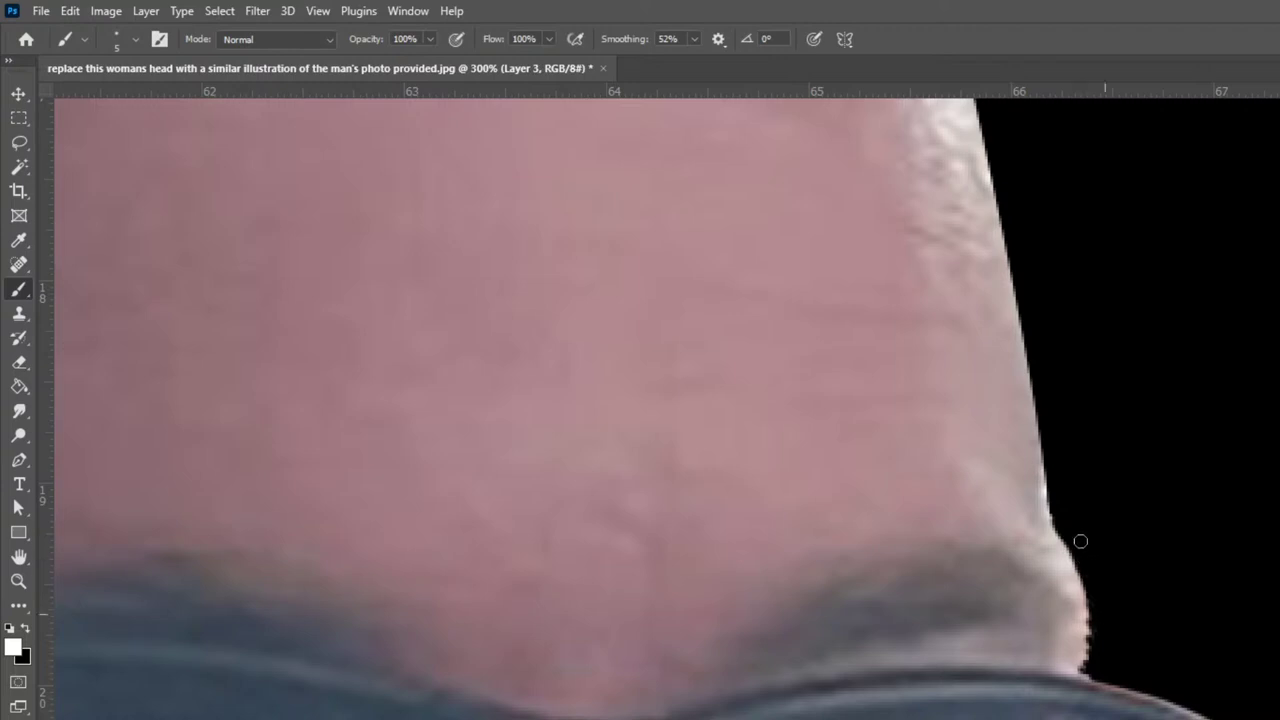
Brush a smooth black edge down the cheek and around the outside of the beard to the shirt collar
scroll(1153, 646, down, 15)
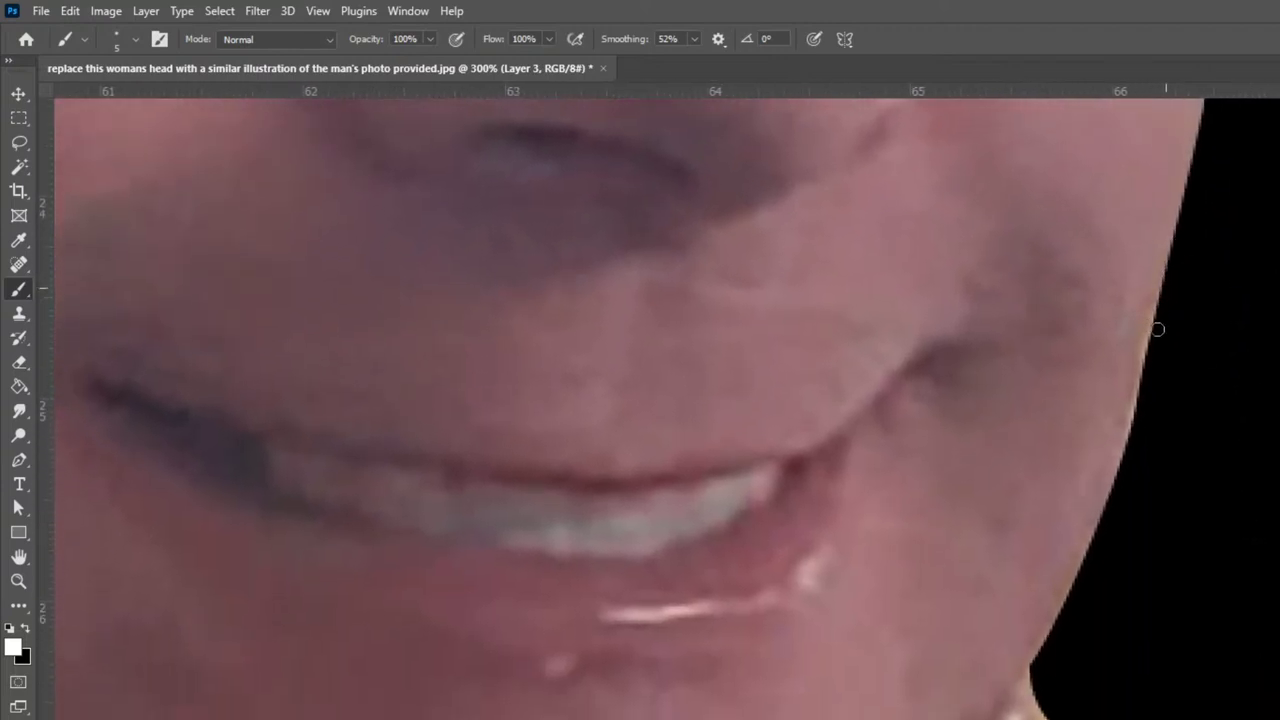
drag(1158, 329, 1069, 609)
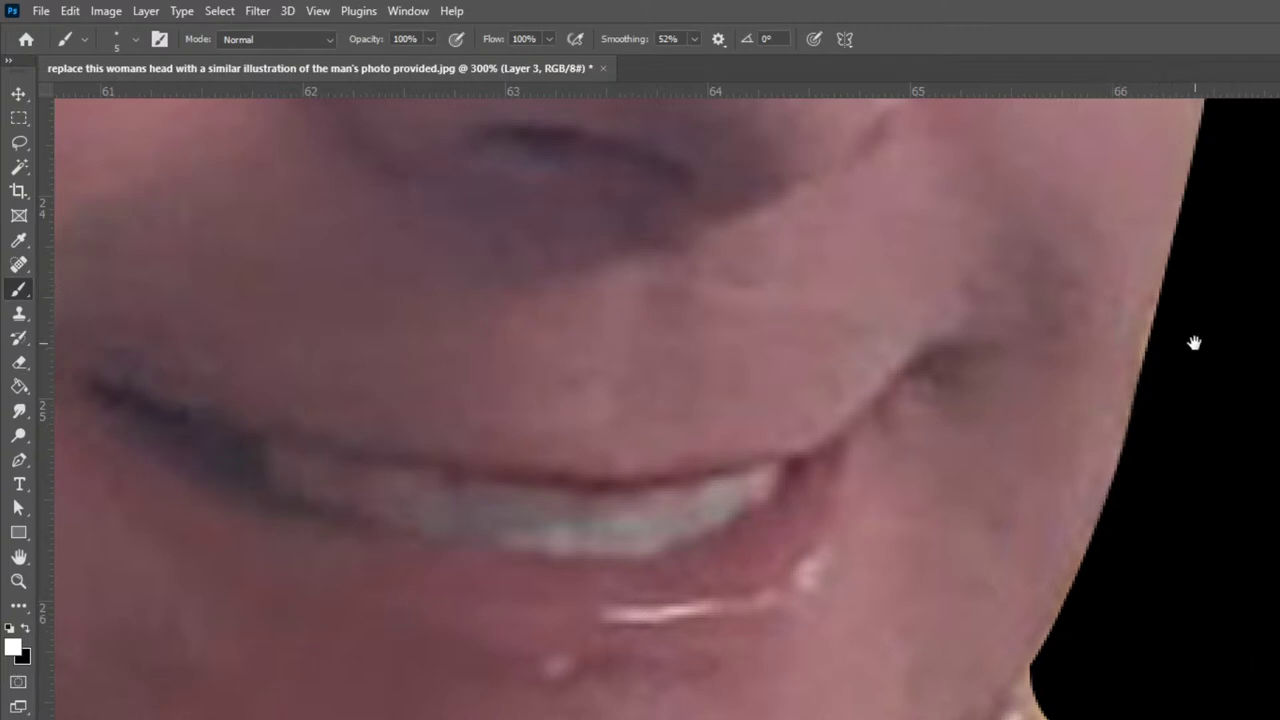
drag(1194, 343, 1155, 14)
key(ctrl+minus)
key(ctrl+minus)
key(ctrl+plus)
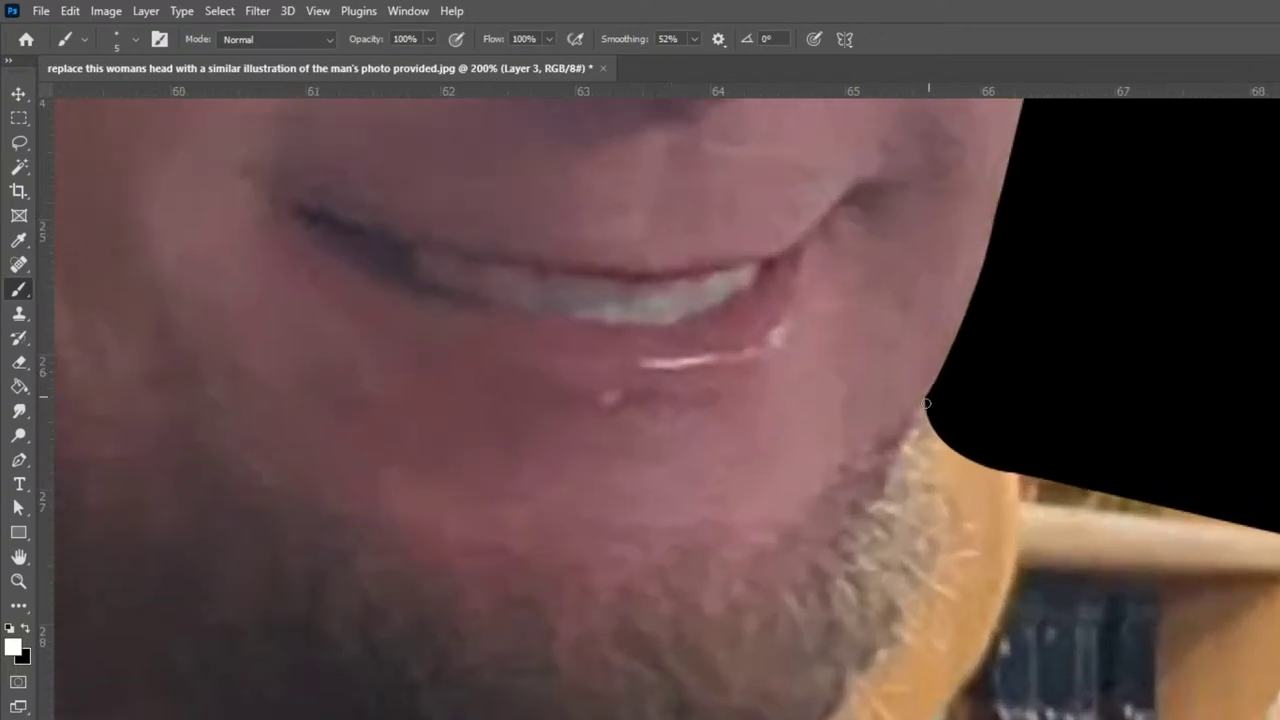
mouse_move(929, 434)
mouse_down()
mouse_move(947, 474)
mouse_move(943, 558)
mouse_move(841, 709)
mouse_up()
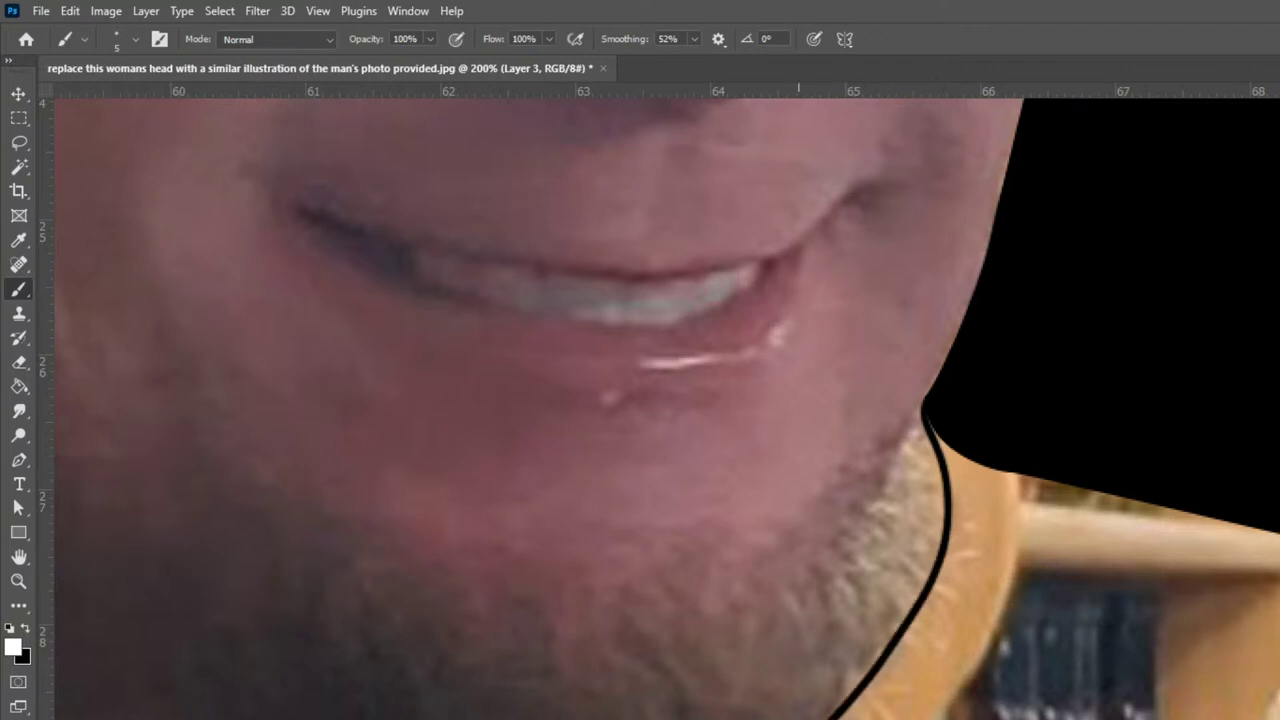
Select the background outside the upper beard and beside the chin with the Lasso and clear it to black
drag(1096, 480, 937, 378)
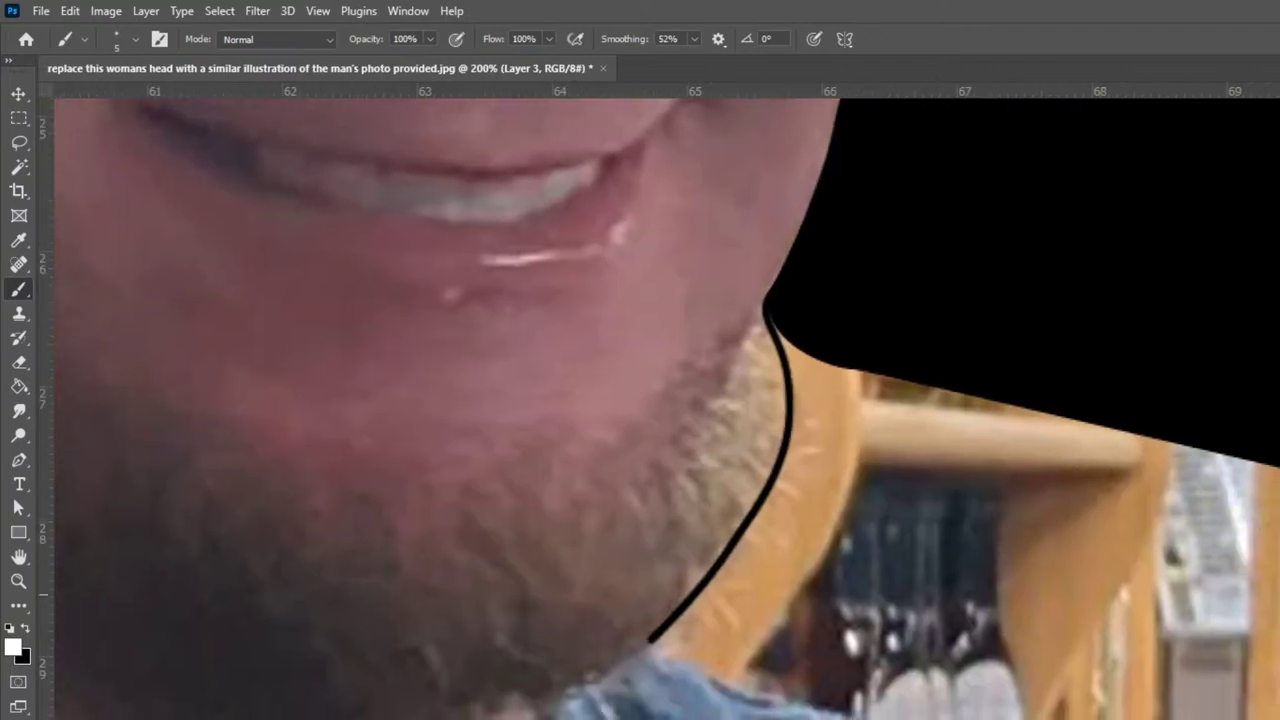
key(l)
mouse_move(1275, 348)
mouse_down()
mouse_move(843, 302)
mouse_move(778, 316)
mouse_move(797, 440)
mouse_move(884, 625)
mouse_move(1036, 719)
mouse_move(1279, 719)
mouse_up()
key(ctrl+BackSpace)
key(ctrl+d)
Outline the remaining background along the lower beard down to the shirt collar and remove it
mouse_move(1279, 590)
mouse_down()
mouse_move(872, 445)
mouse_move(800, 451)
mouse_move(774, 482)
mouse_up()
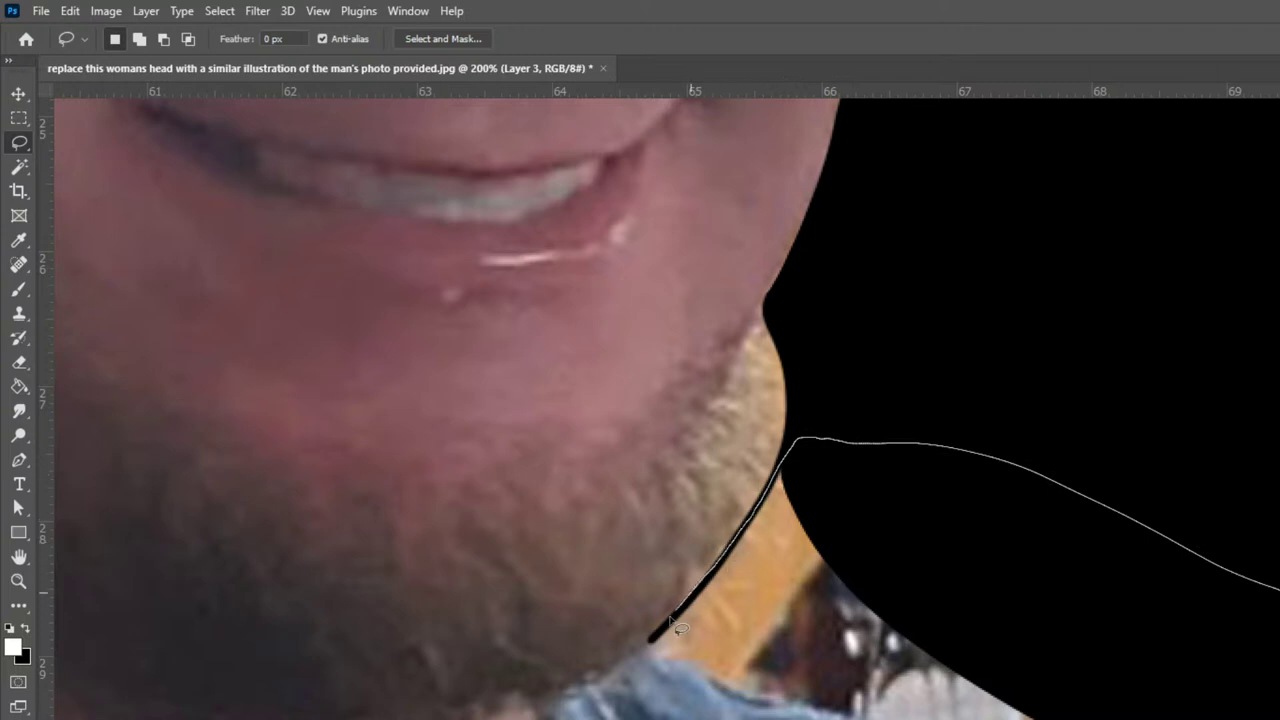
mouse_move(682, 666)
mouse_down()
mouse_move(798, 713)
mouse_move(1036, 719)
mouse_up()
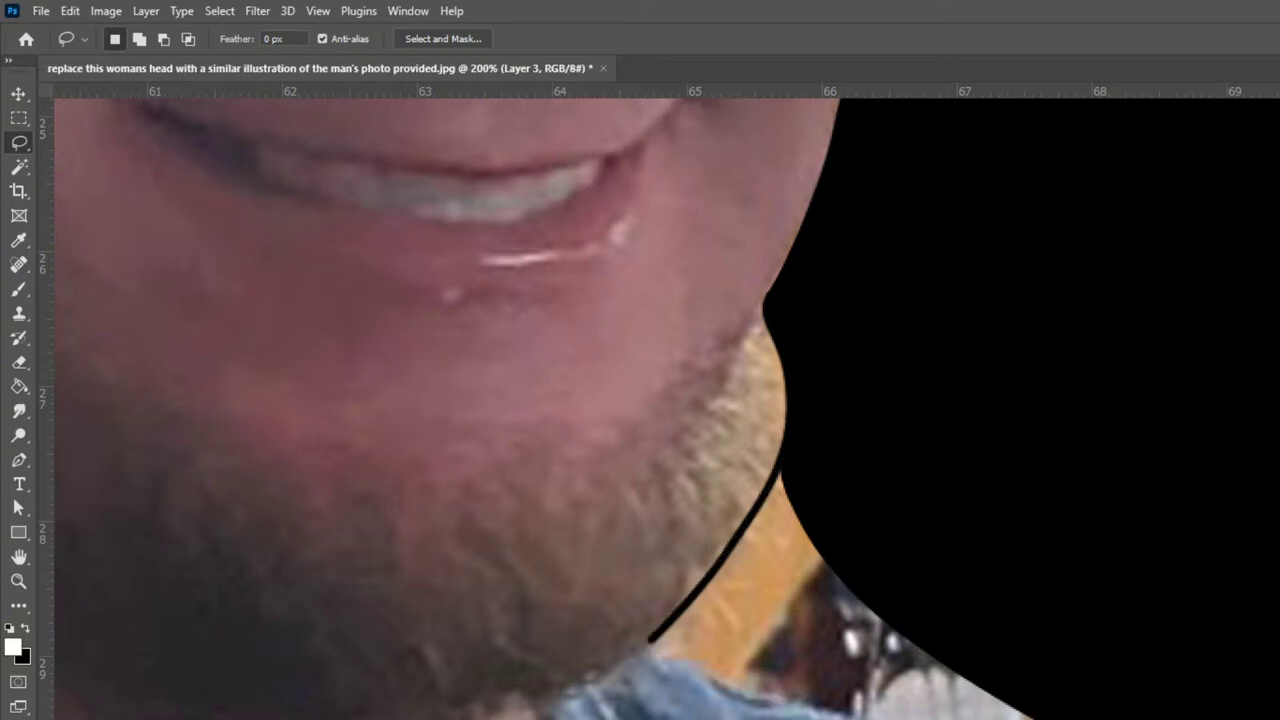
key(Delete)
key(ctrl+d)
Trace the chin's lower edge from the beard's outer side with the Lasso and remove the shirt collar beneath it
drag(1006, 527, 1279, 627)
scroll(1257, 608, down, 3)
scroll(1257, 608, left, 3)
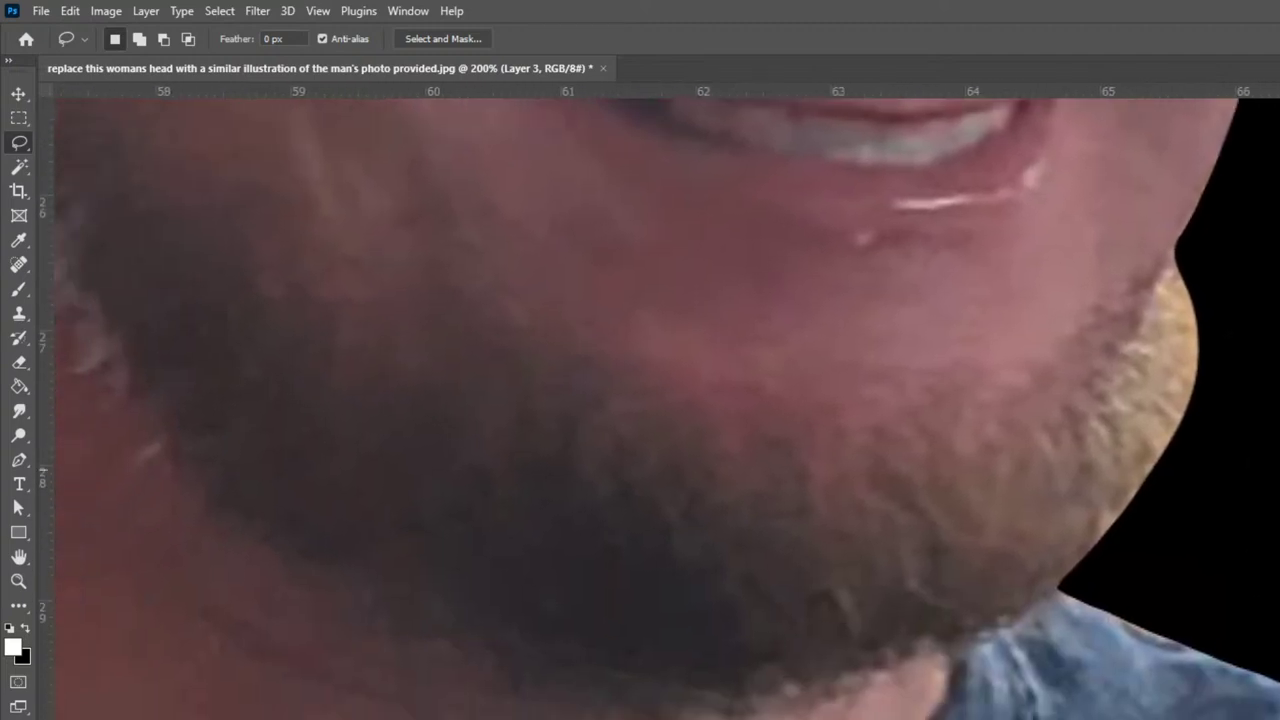
drag(1075, 573, 1055, 585)
drag(1005, 627, 988, 630)
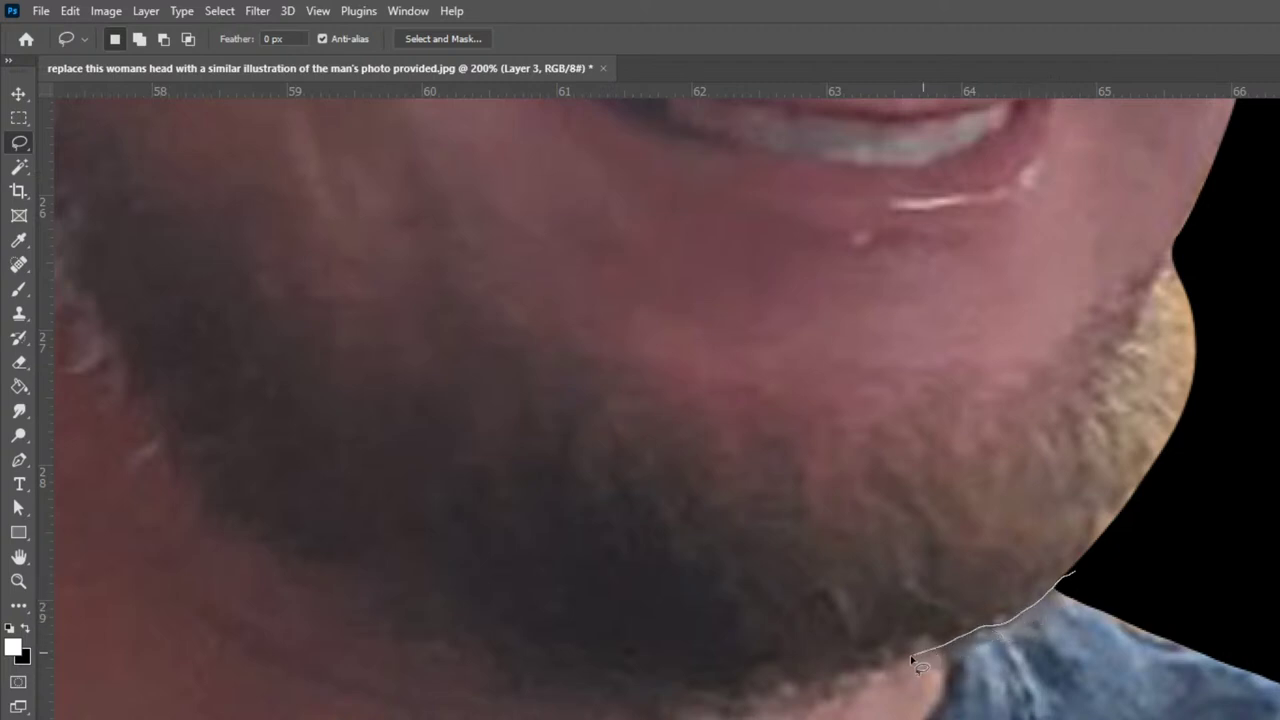
mouse_move(935, 719)
mouse_down()
mouse_move(1279, 530)
mouse_move(1056, 257)
mouse_up()
key(Delete)
key(ctrl+d)
Remove the leftover shirt and shoulder areas below the chin with several Lasso selections
mouse_move(1275, 385)
mouse_down()
mouse_move(597, 483)
mouse_move(330, 718)
mouse_up()
key(Delete)
mouse_move(866, 644)
mouse_down()
mouse_move(1141, 669)
mouse_move(1279, 658)
mouse_up()
mouse_move(1279, 600)
mouse_down()
mouse_move(503, 514)
mouse_move(157, 666)
mouse_move(170, 719)
mouse_up()
key(Delete)
drag(476, 692, 1253, 697)
mouse_move(1279, 686)
mouse_down()
mouse_move(1064, 163)
mouse_move(669, 204)
mouse_move(677, 714)
mouse_up()
key(Delete)
Trace the beard's underside up to the jaw, refine the selection, and clear the neck and shirt below it
scroll(1255, 453, up, 4)
scroll(1255, 453, right, 4)
drag(1279, 571, 990, 470)
drag(1157, 491, 1091, 365)
scroll(1249, 565, right, 1)
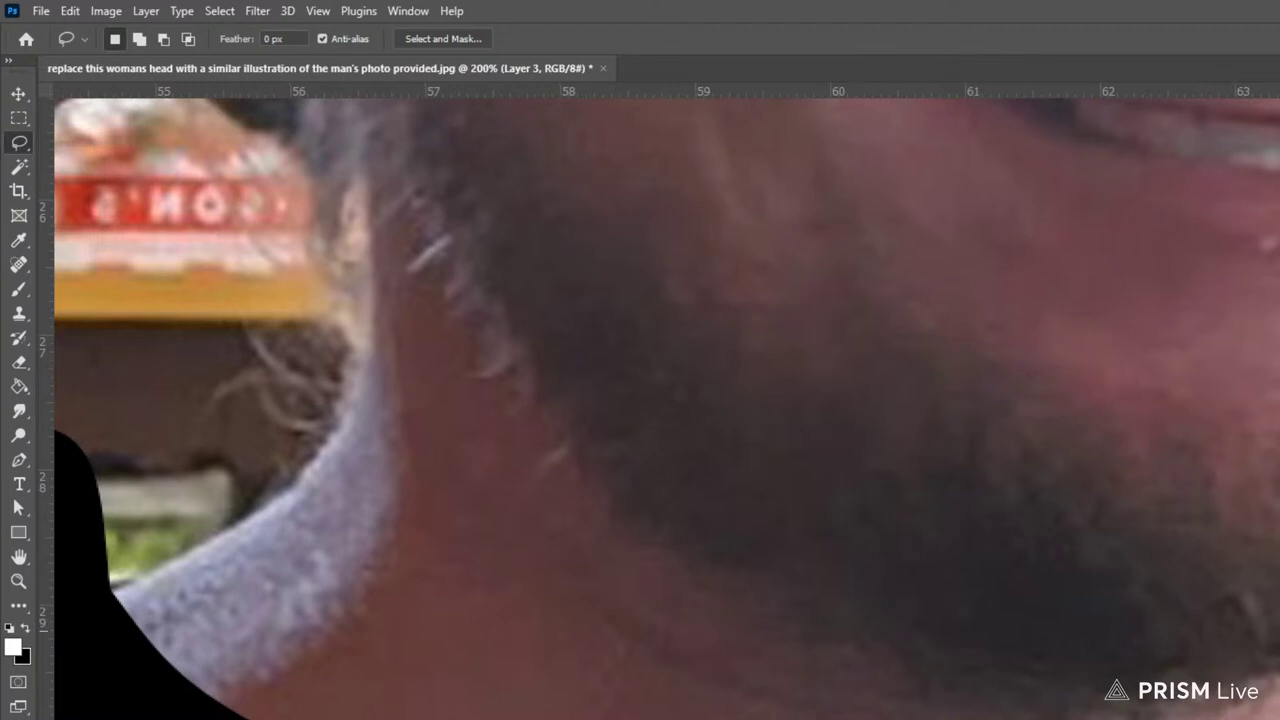
mouse_move(1268, 677)
mouse_down()
mouse_move(1140, 706)
mouse_move(1034, 688)
mouse_move(857, 650)
mouse_move(763, 580)
mouse_move(664, 566)
mouse_move(600, 510)
mouse_move(507, 356)
mouse_move(343, 263)
mouse_move(75, 712)
mouse_move(90, 718)
mouse_up()
key(alt)
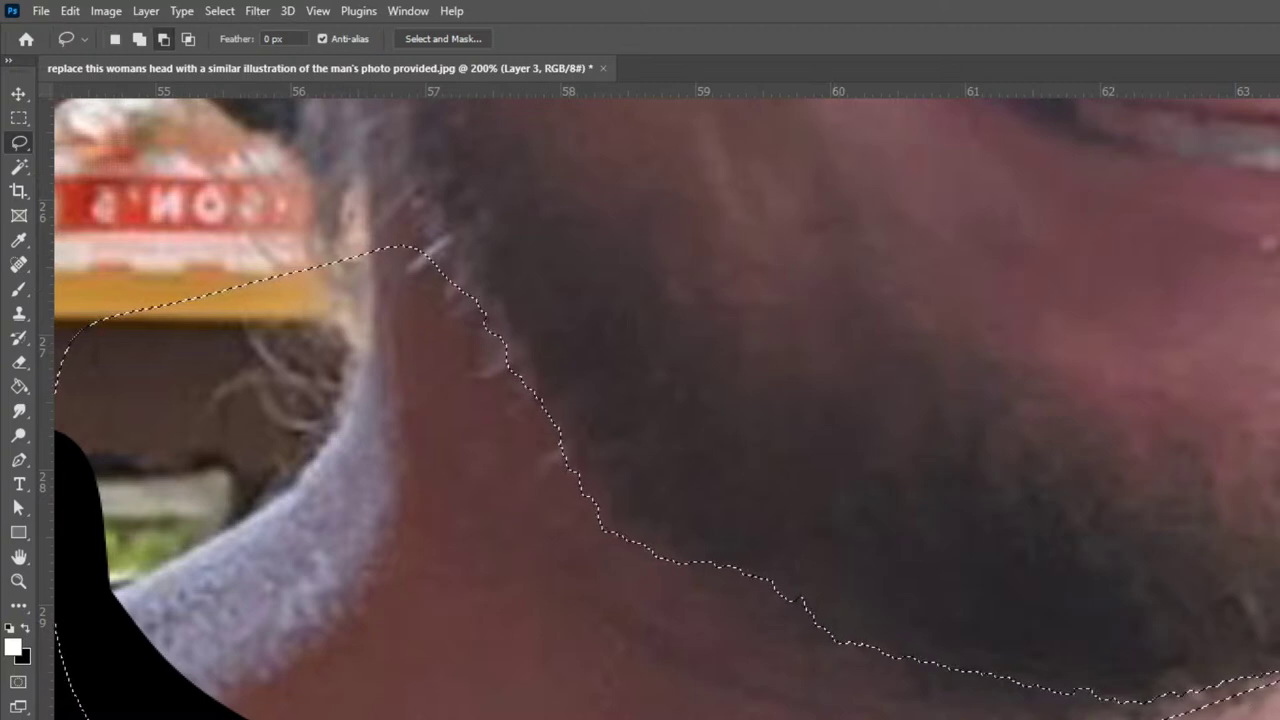
key(shift)
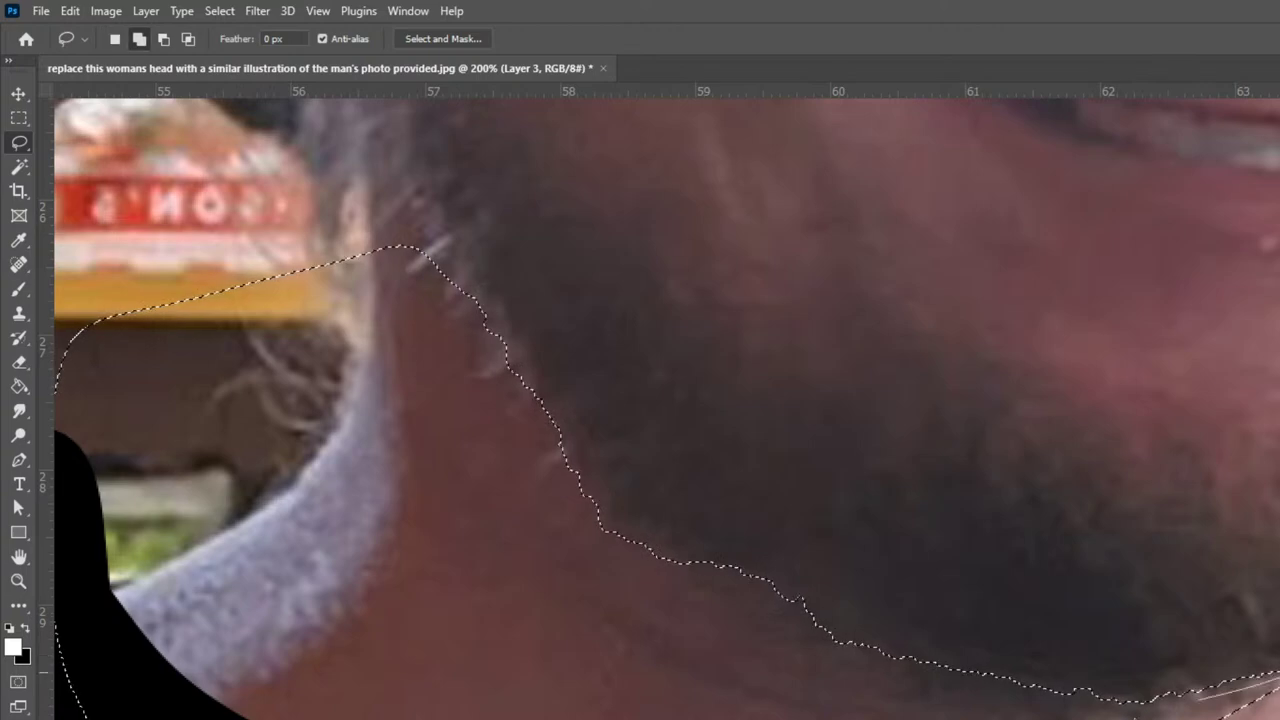
key(ctrl+BackSpace)
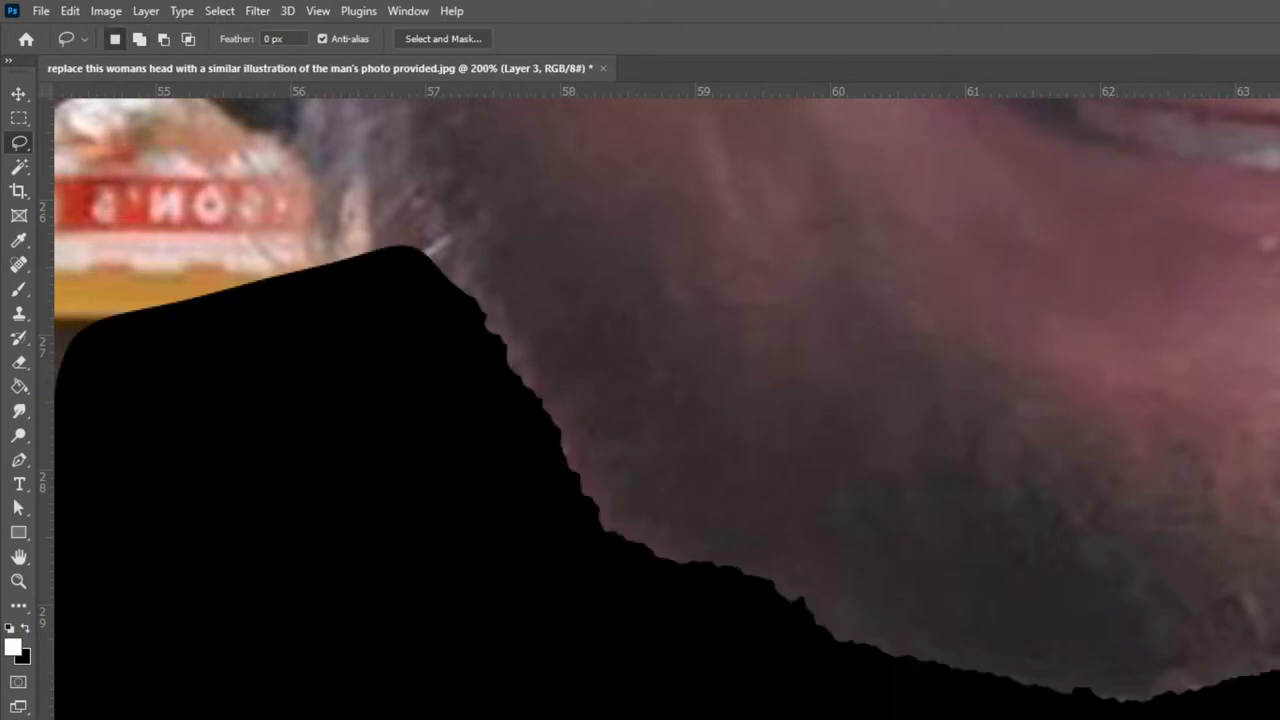
Lasso around the back of the jaw, the hair bun and the lower ear, and remove the shop background behind them
key(ctrl+minus)
key(ctrl+minus)
key(ctrl+minus)
key(ctrl+plus)
key(ctrl+plus)
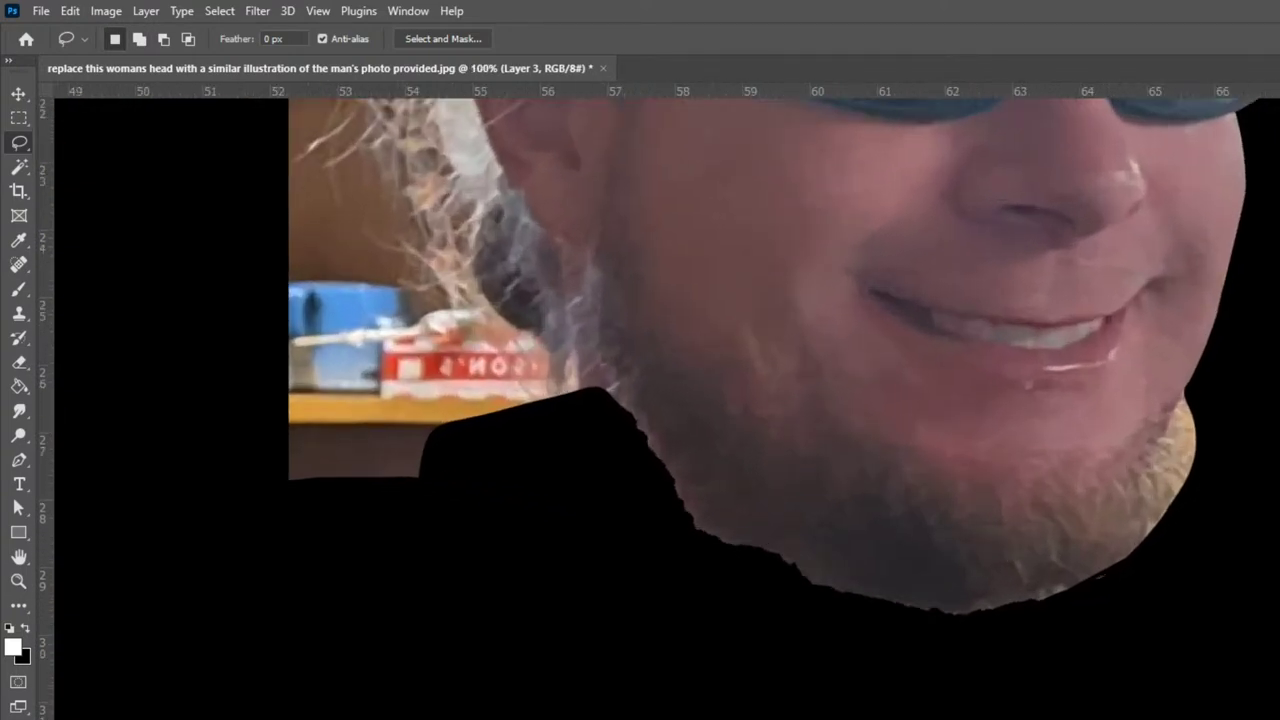
key(ctrl+plus)
drag(760, 380, 1267, 719)
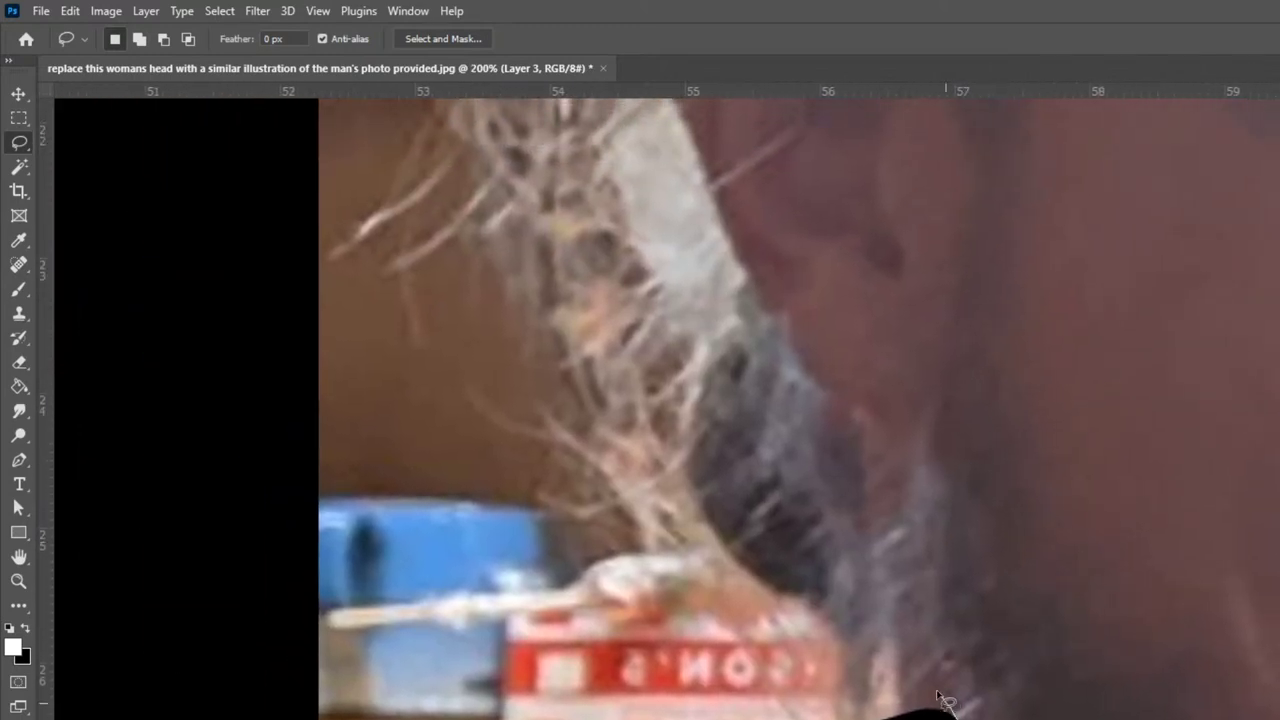
mouse_move(948, 716)
mouse_down()
mouse_move(908, 694)
mouse_move(889, 640)
mouse_move(851, 677)
mouse_move(860, 640)
mouse_move(828, 596)
mouse_move(752, 580)
mouse_move(686, 428)
mouse_move(748, 286)
mouse_move(741, 264)
mouse_move(277, 391)
mouse_move(176, 719)
mouse_move(940, 716)
mouse_up()
key(Delete)
key(ctrl+d)
Remove the background beside the ear and the lower back of the head with a Lasso selection
mouse_move(1007, 140)
mouse_down()
mouse_move(1166, 714)
mouse_move(1040, 669)
mouse_up()
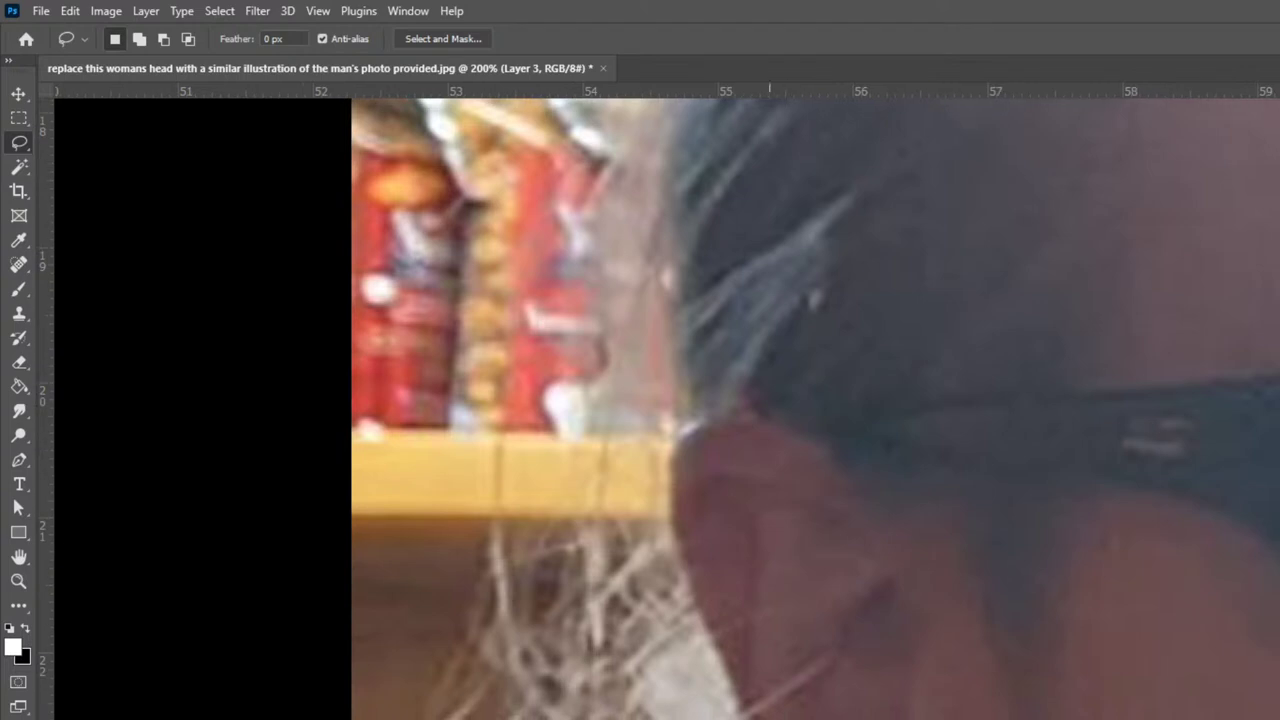
mouse_move(742, 718)
mouse_down()
mouse_move(677, 525)
mouse_move(672, 462)
mouse_move(700, 405)
mouse_move(314, 363)
mouse_move(214, 383)
mouse_move(216, 719)
mouse_up()
key(Delete)
key(ctrl+d)
Draw a smooth Pen tool path up the back of the head and over the hair to the crown
drag(963, 435, 1021, 719)
key(ctrl+minus)
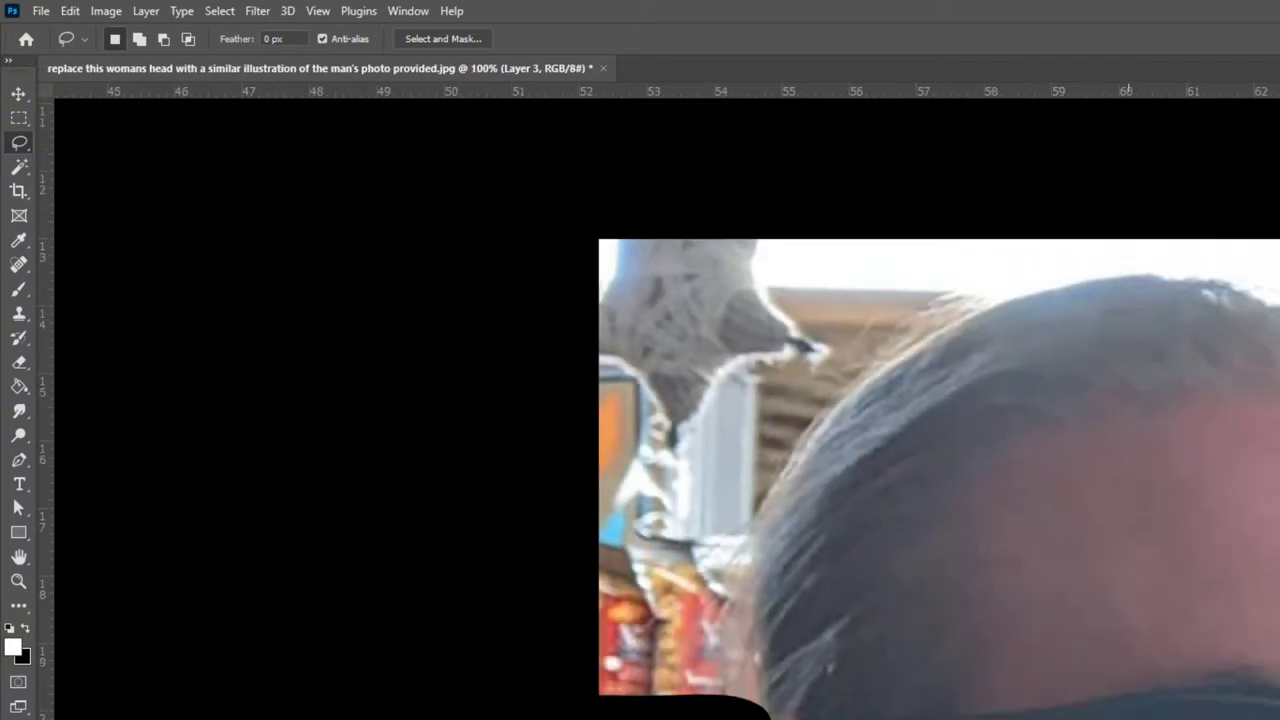
key(ctrl+plus)
key(p)
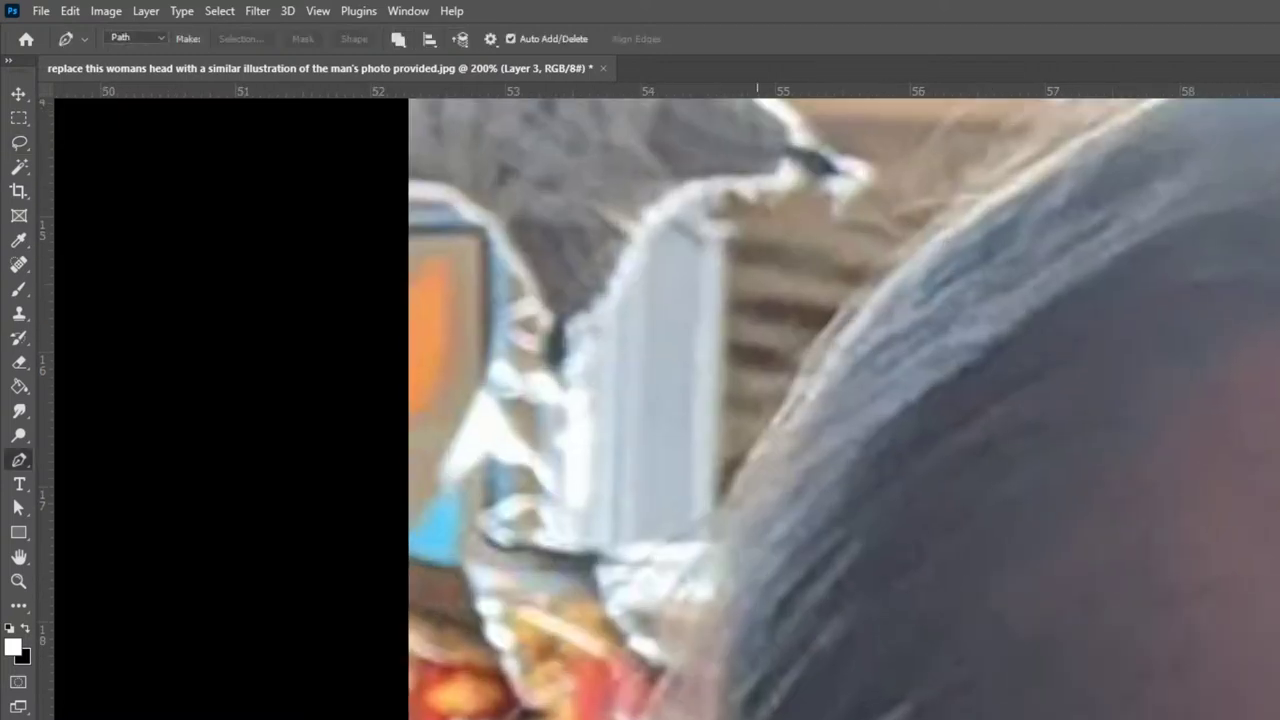
click(737, 719)
drag(923, 693, 874, 703)
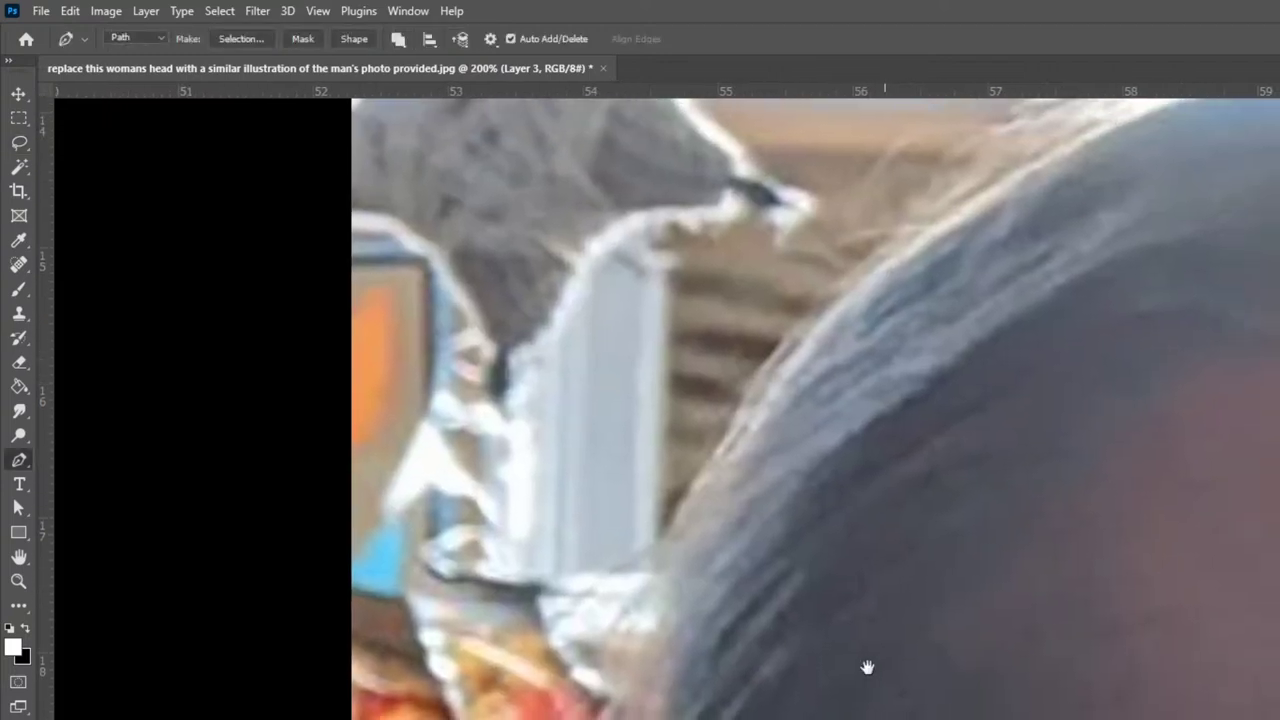
drag(750, 415, 831, 322)
drag(1168, 397, 958, 601)
drag(956, 306, 1080, 259)
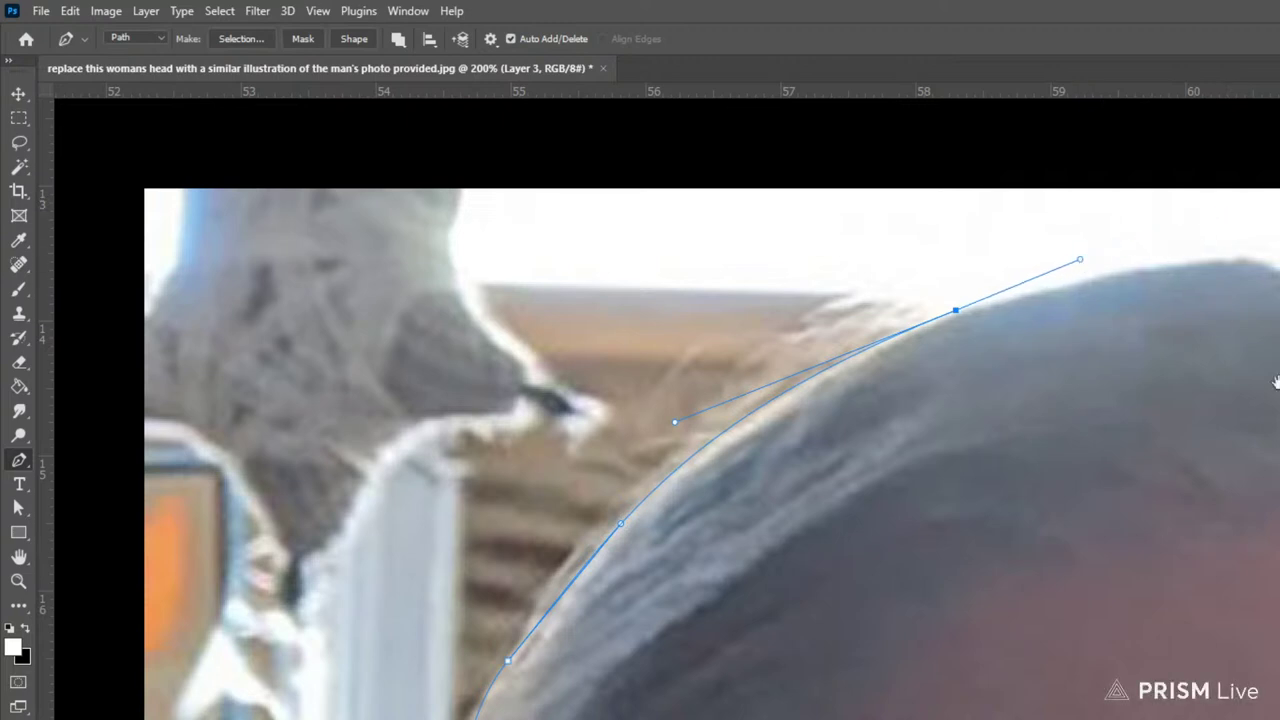
scroll(1257, 360, up, 2)
scroll(1257, 360, right, 8)
drag(858, 371, 928, 362)
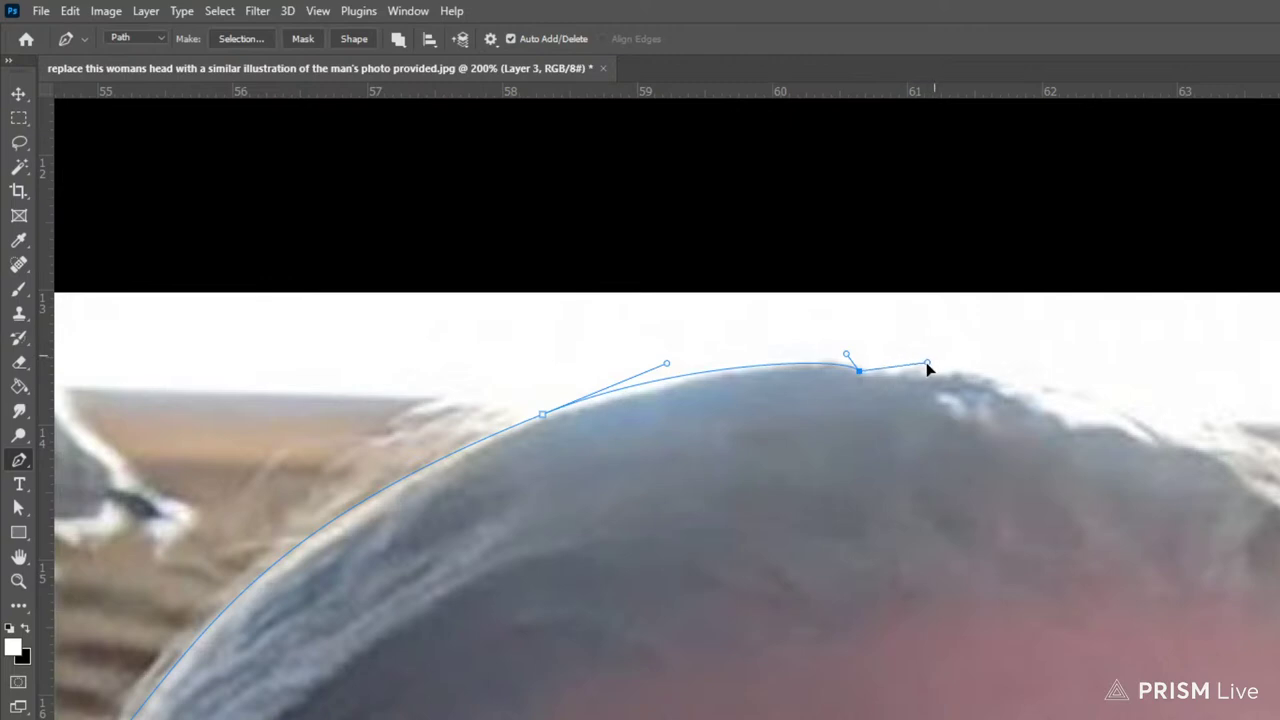
click(858, 370)
Close the path around the background behind the head, convert it to a selection, and delete the enclosed area
click(1002, 199)
drag(623, 199, 628, 205)
key(ctrl+minus)
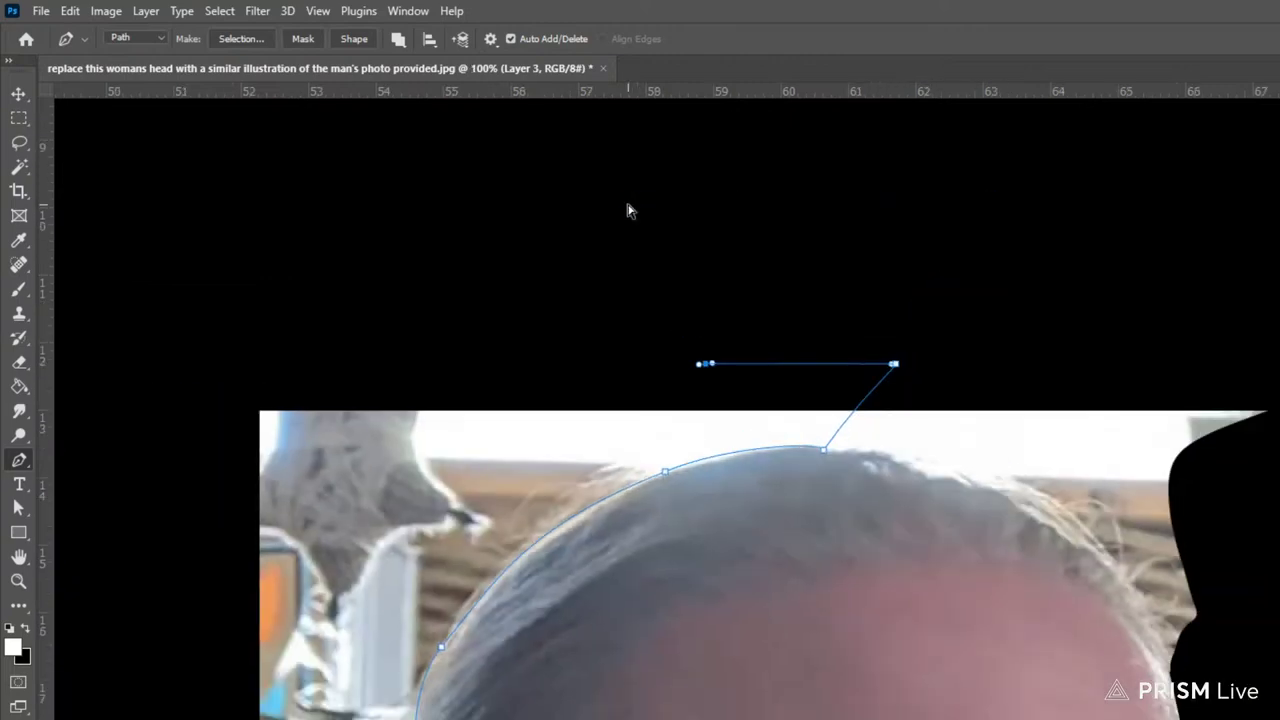
drag(177, 339, 169, 380)
click(136, 719)
click(418, 719)
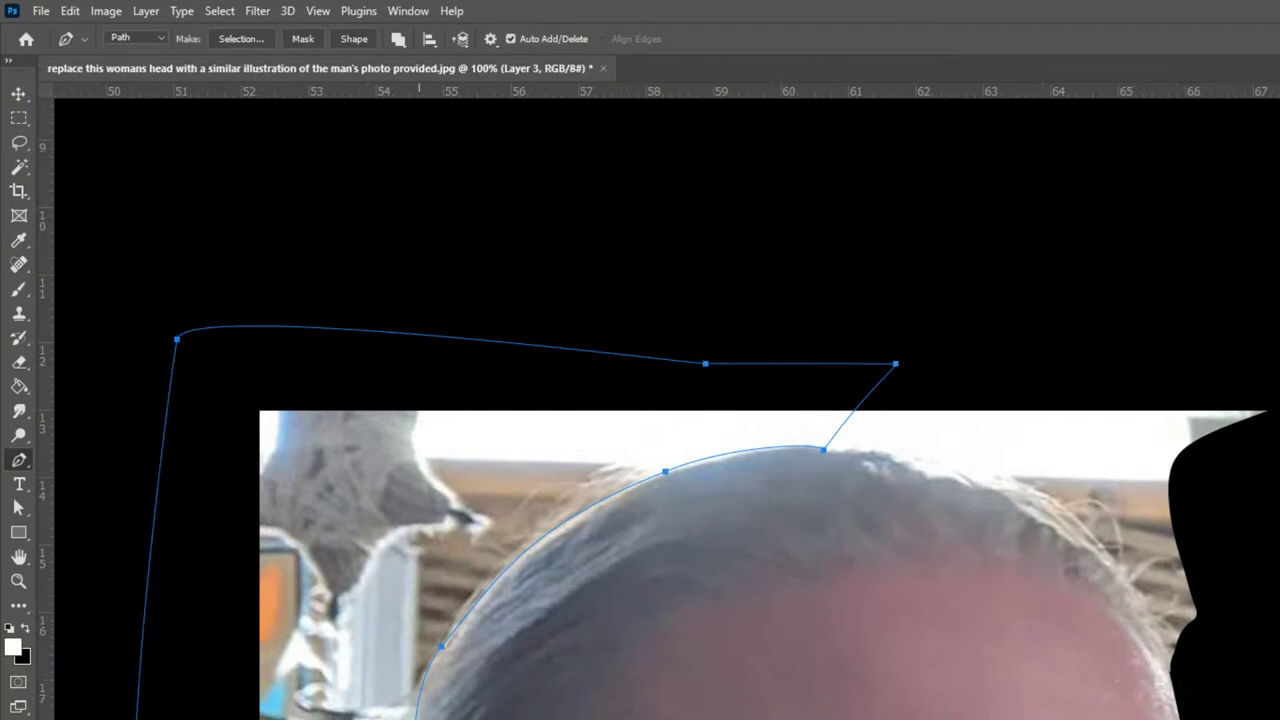
click(241, 38)
click(993, 265)
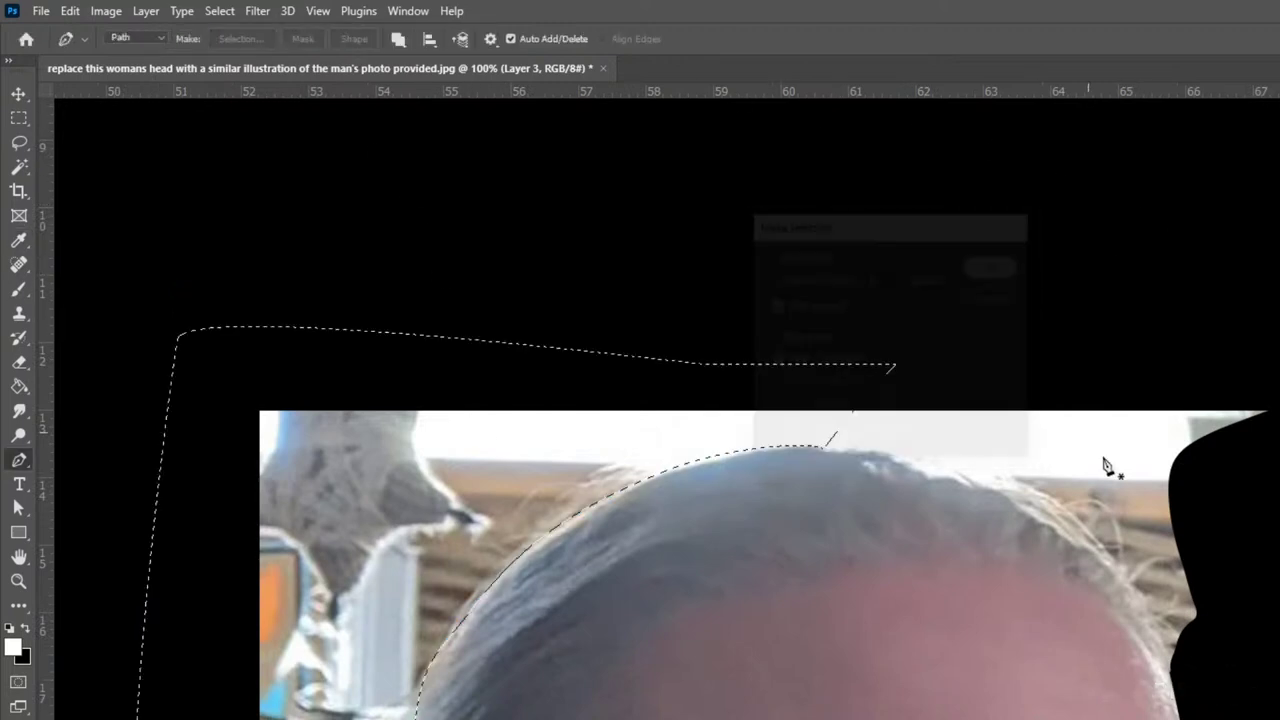
key(Delete)
Lasso along the hair from the crown down to the front of the forehead and delete the background above it
key(ctrl+plus)
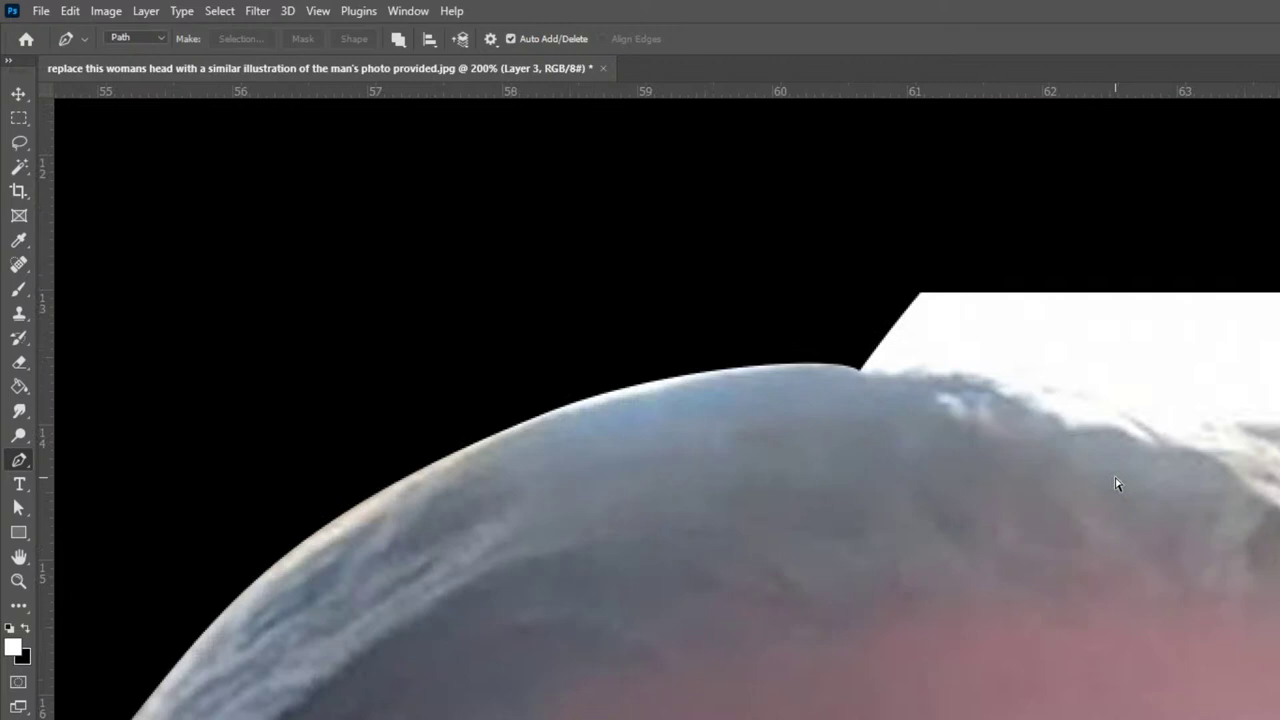
key(b)
drag(1131, 546, 903, 557)
key(l)
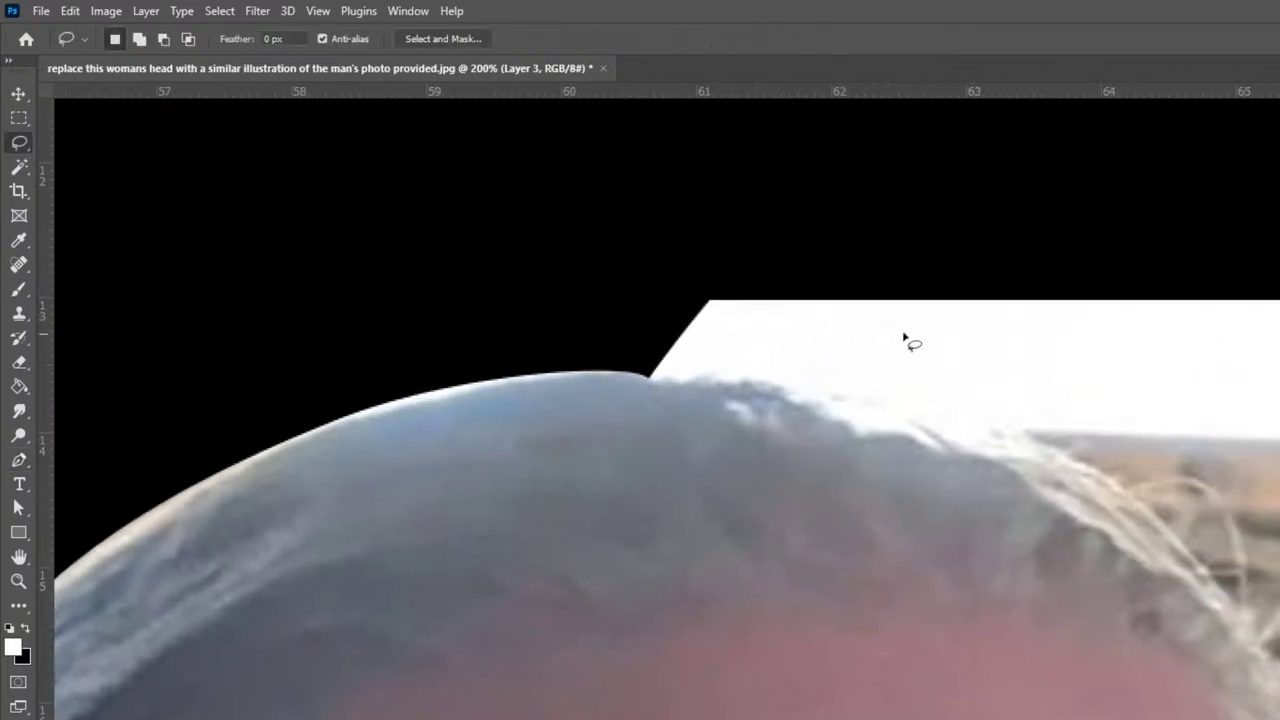
drag(634, 348, 646, 377)
mouse_move(840, 412)
mouse_down()
mouse_move(961, 457)
mouse_move(1024, 459)
mouse_up()
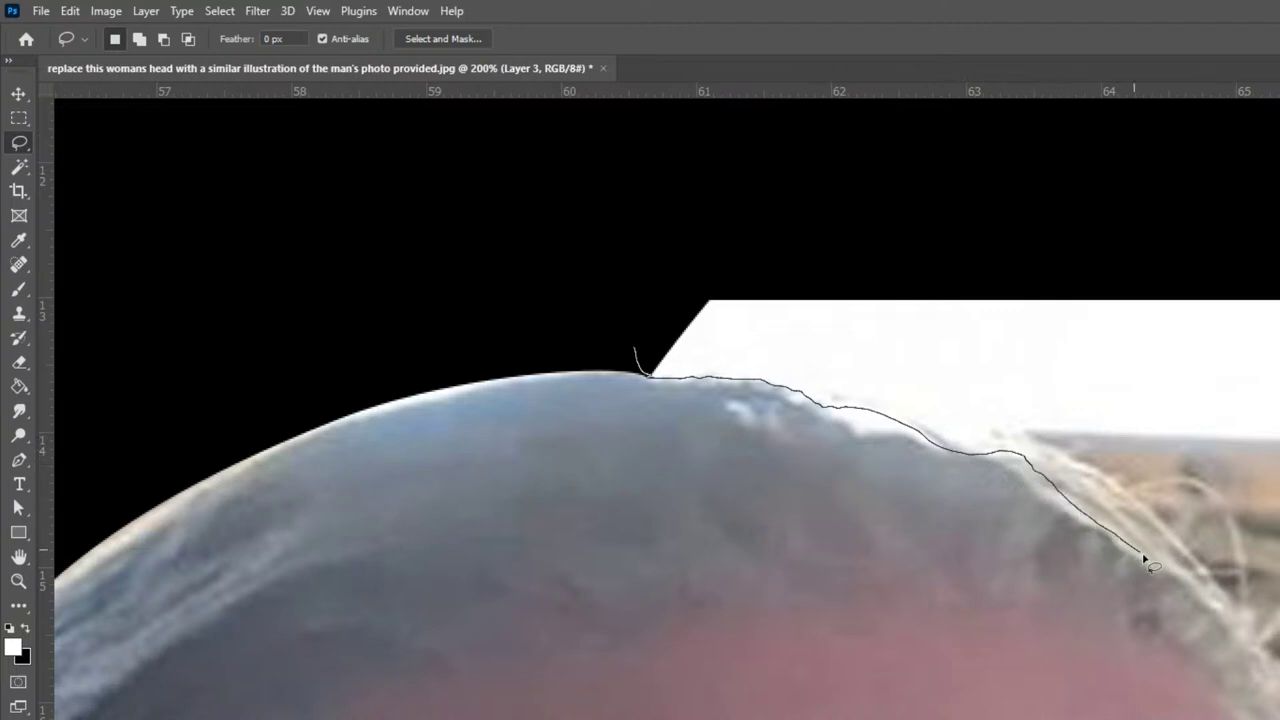
drag(1164, 570, 1218, 605)
mouse_move(1279, 228)
mouse_down()
mouse_move(1023, 206)
mouse_move(568, 198)
mouse_up()
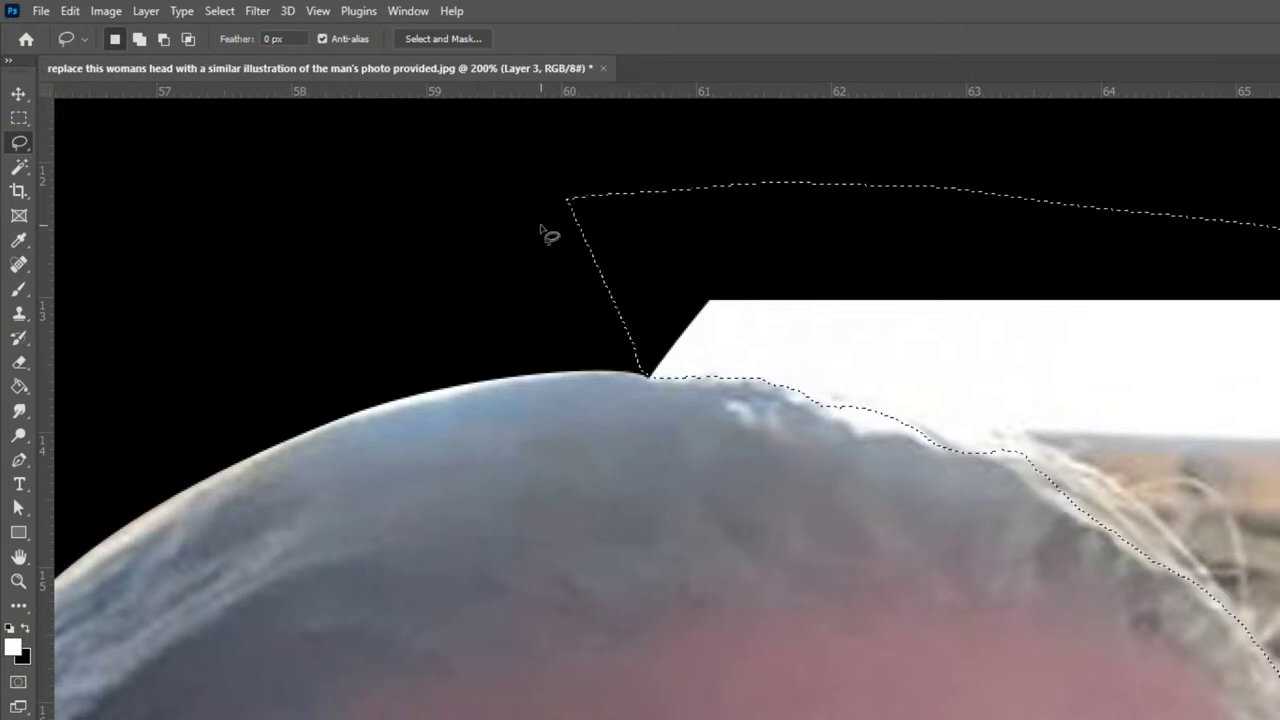
key(Delete)
Remove the stray background fragment floating beyond the forehead
scroll(543, 234, right, 5)
scroll(543, 234, up, 1)
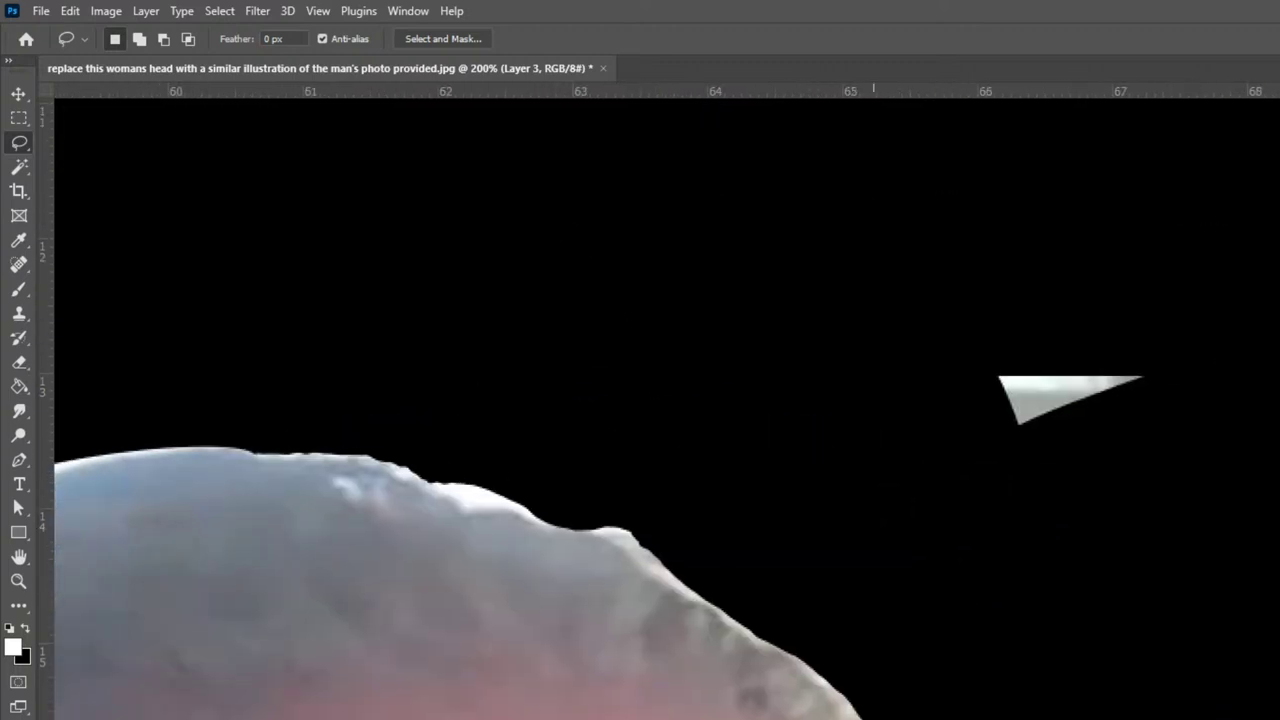
mouse_move(1073, 530)
mouse_down()
mouse_move(955, 497)
mouse_move(1075, 535)
mouse_up()
key(Delete)
scroll(1100, 651, down, 6)
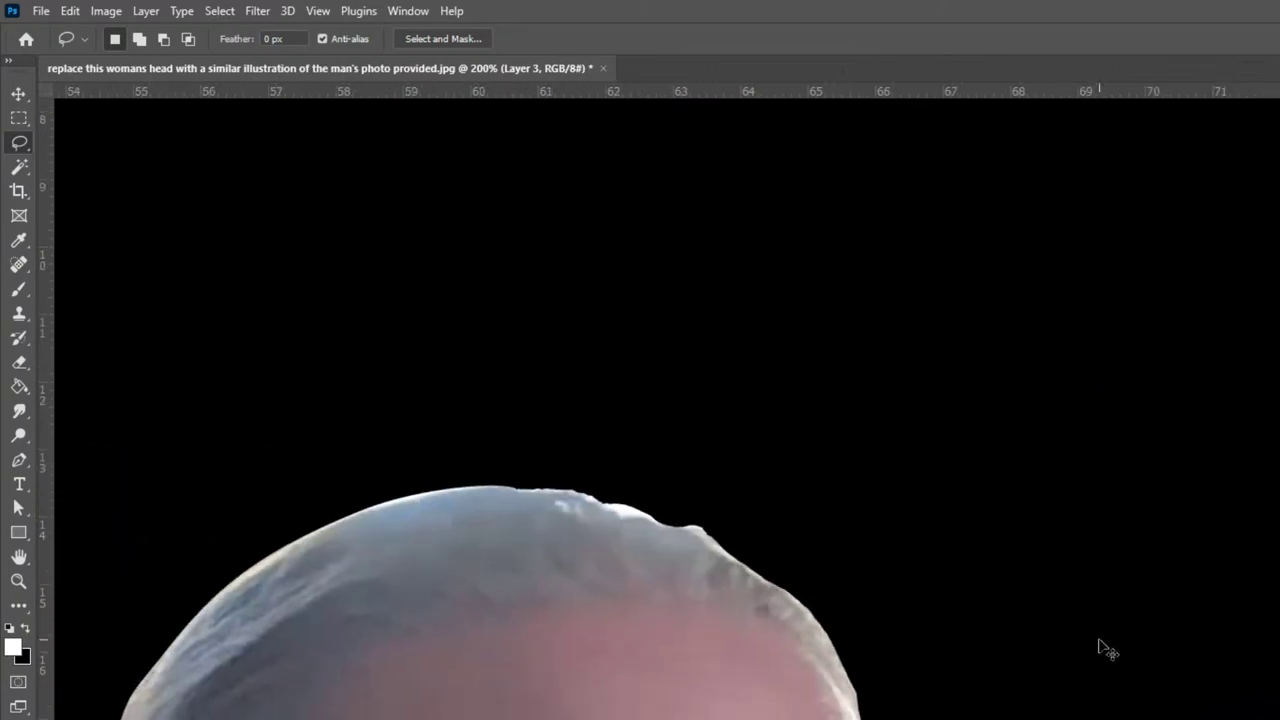
scroll(1100, 651, down, 1)
scroll(1102, 651, up, 2)
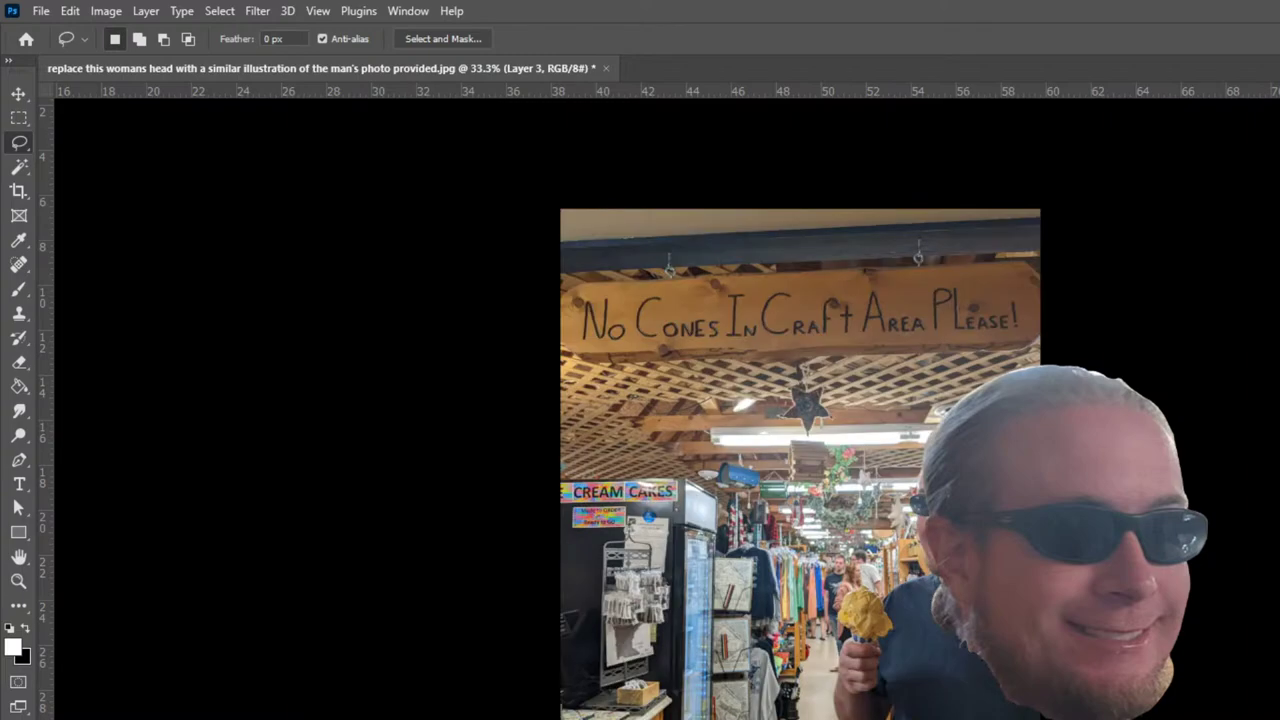
Display the bill artwork, duplicate the head cutout layer, and position the copy over the woman's portrait in the oval
key(alt+bracketright)
key(ctrl+j)
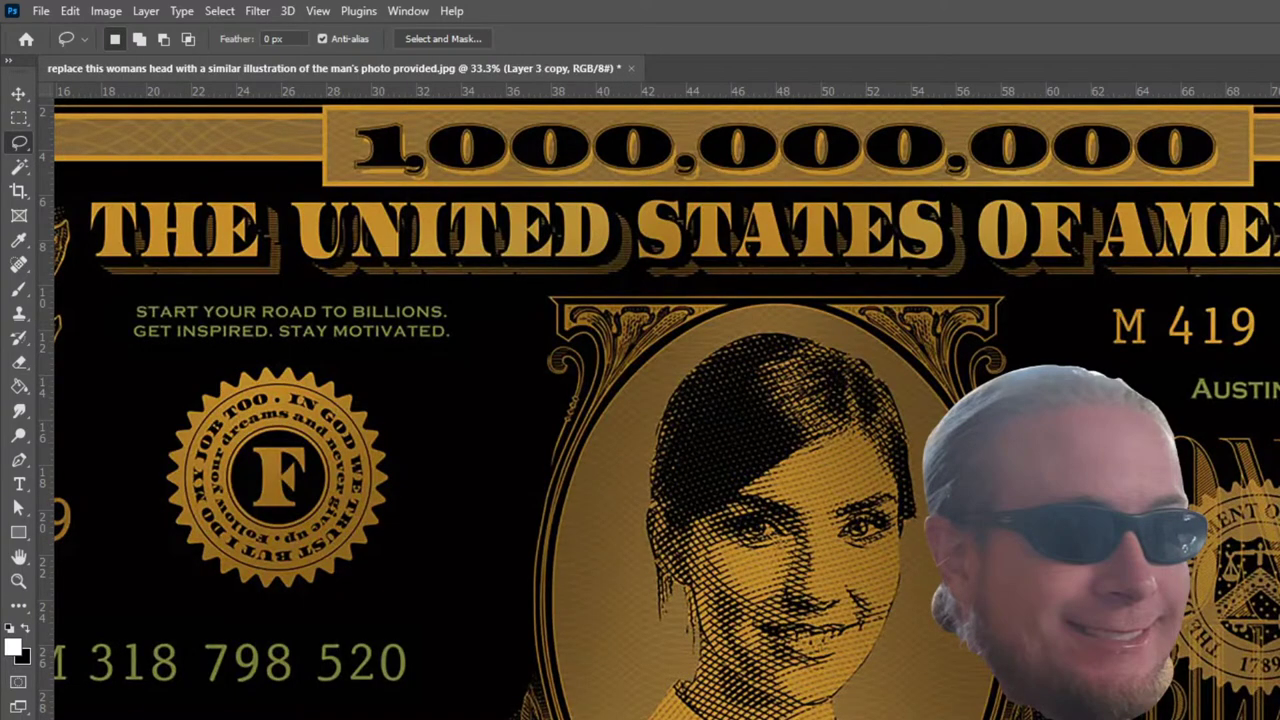
key(ctrl+plus)
drag(1238, 532, 1162, 541)
key(v)
drag(1174, 665, 828, 569)
key(ctrl+plus)
scroll(1063, 571, down, 4)
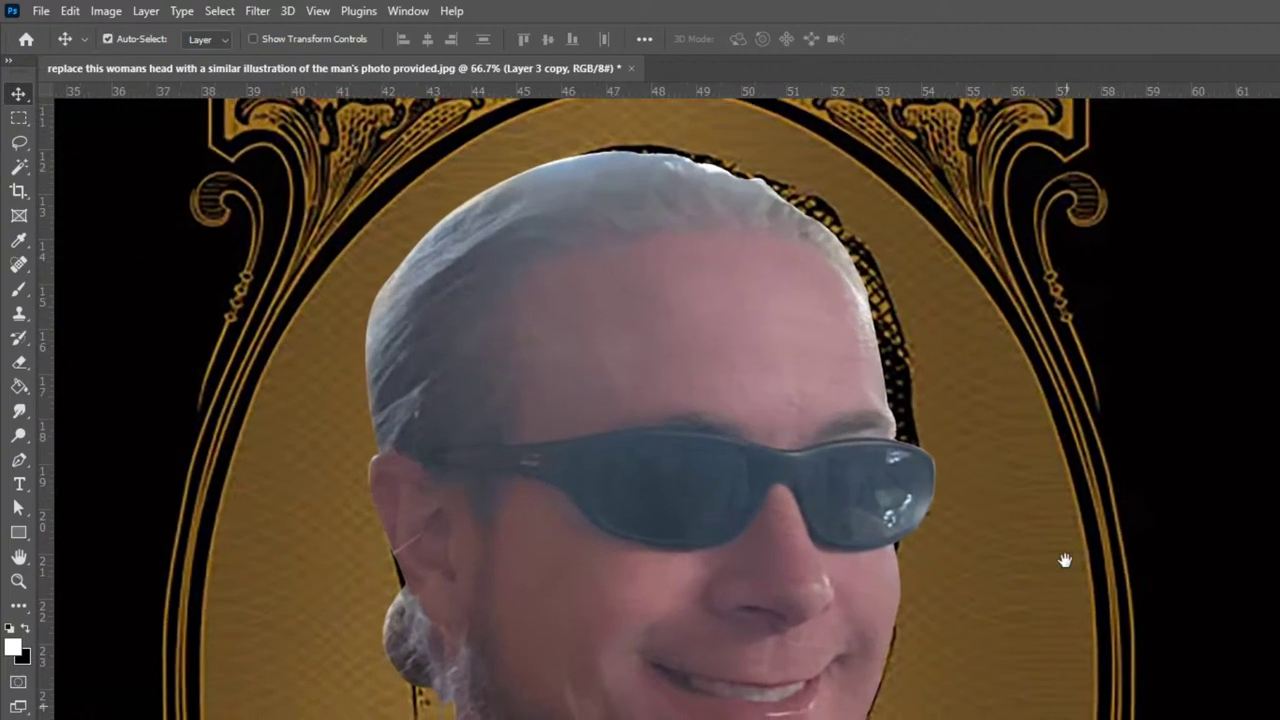
Shift the head copy slightly down so the beard overlaps the portrait's collar
key(b)
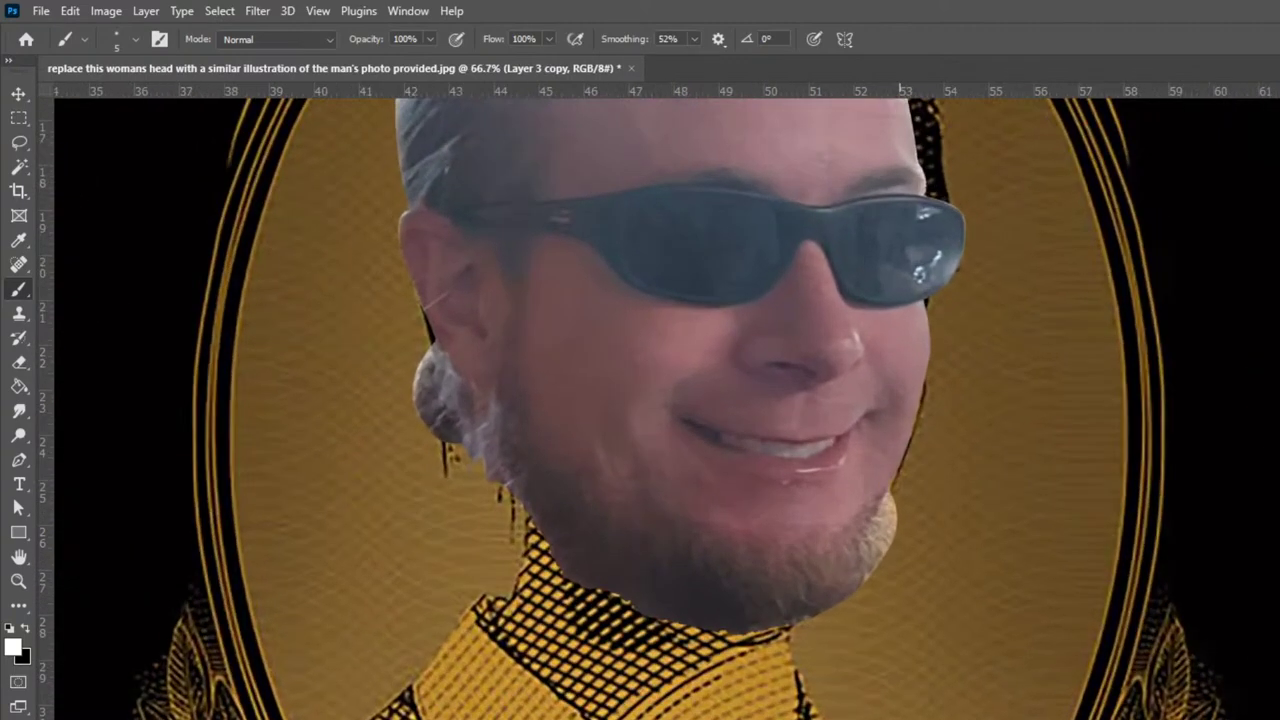
drag(943, 608, 1014, 617)
drag(869, 539, 868, 579)
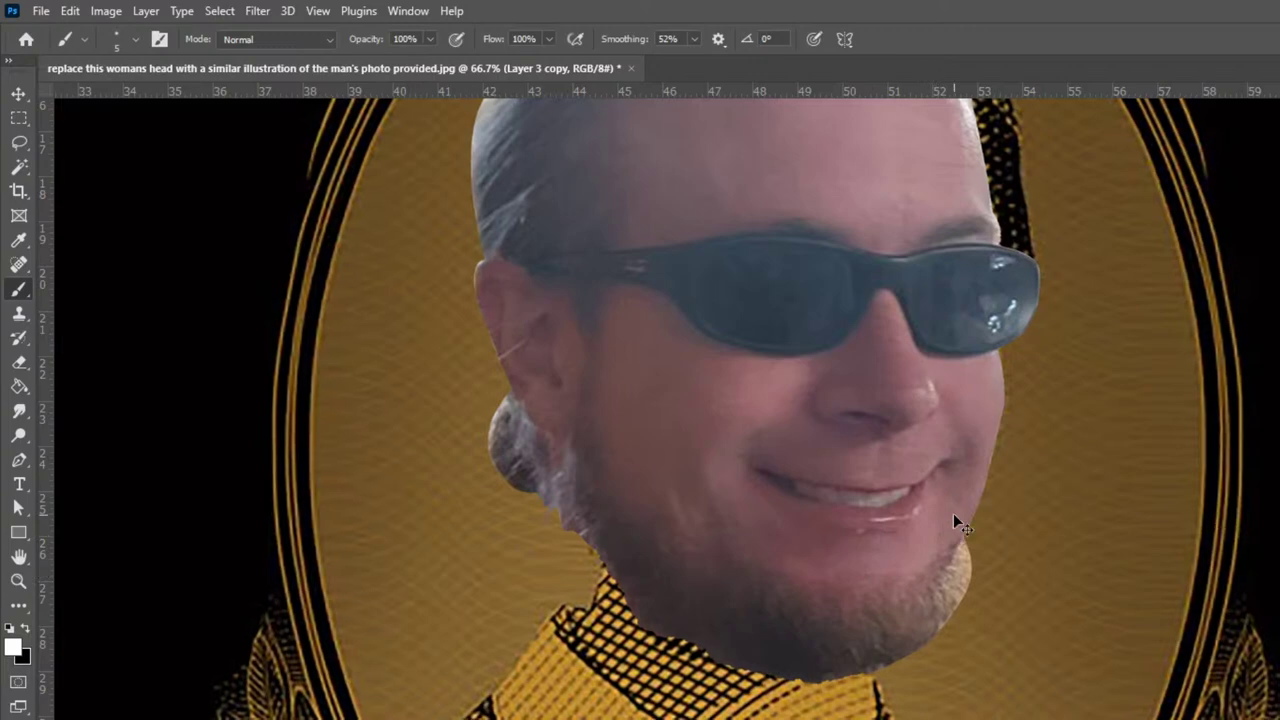
key(ctrl+minus)
key(ctrl+minus)
key(ctrl+plus)
key(ctrl+plus)
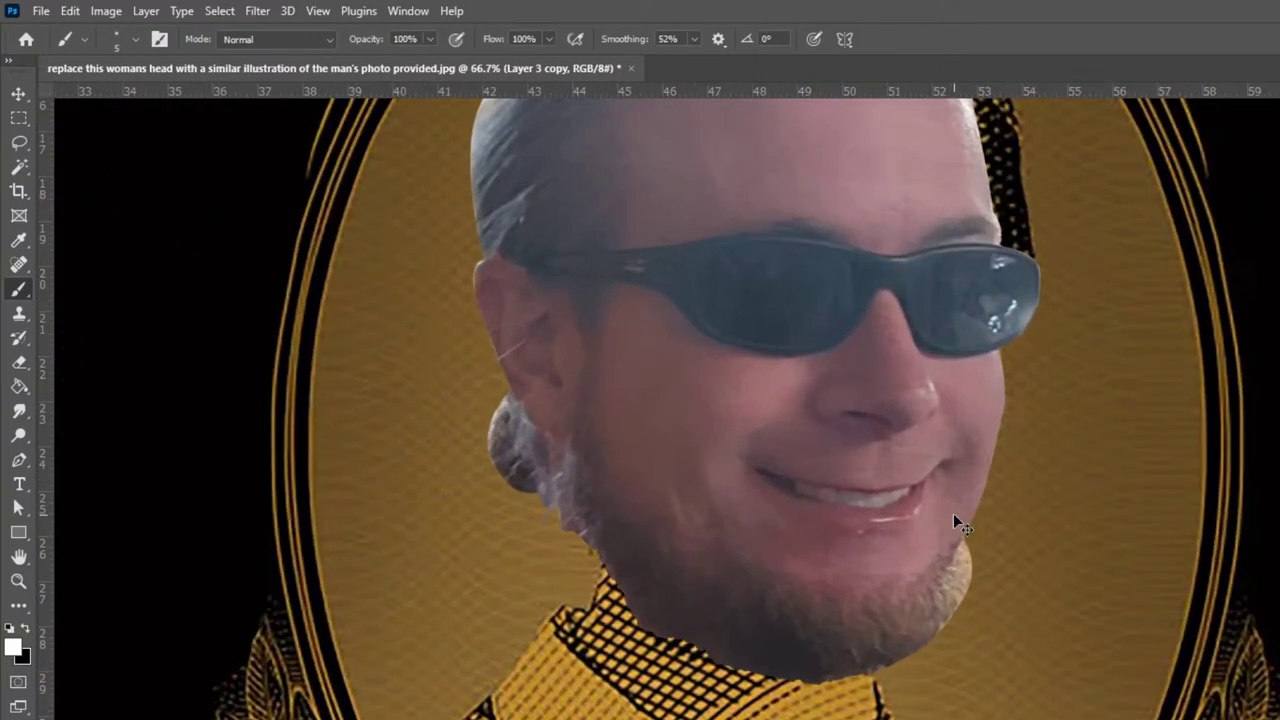
Sample the collar's gold as the paint colour, add a new blank layer, and set the brush size to 20
key(ctrl+plus)
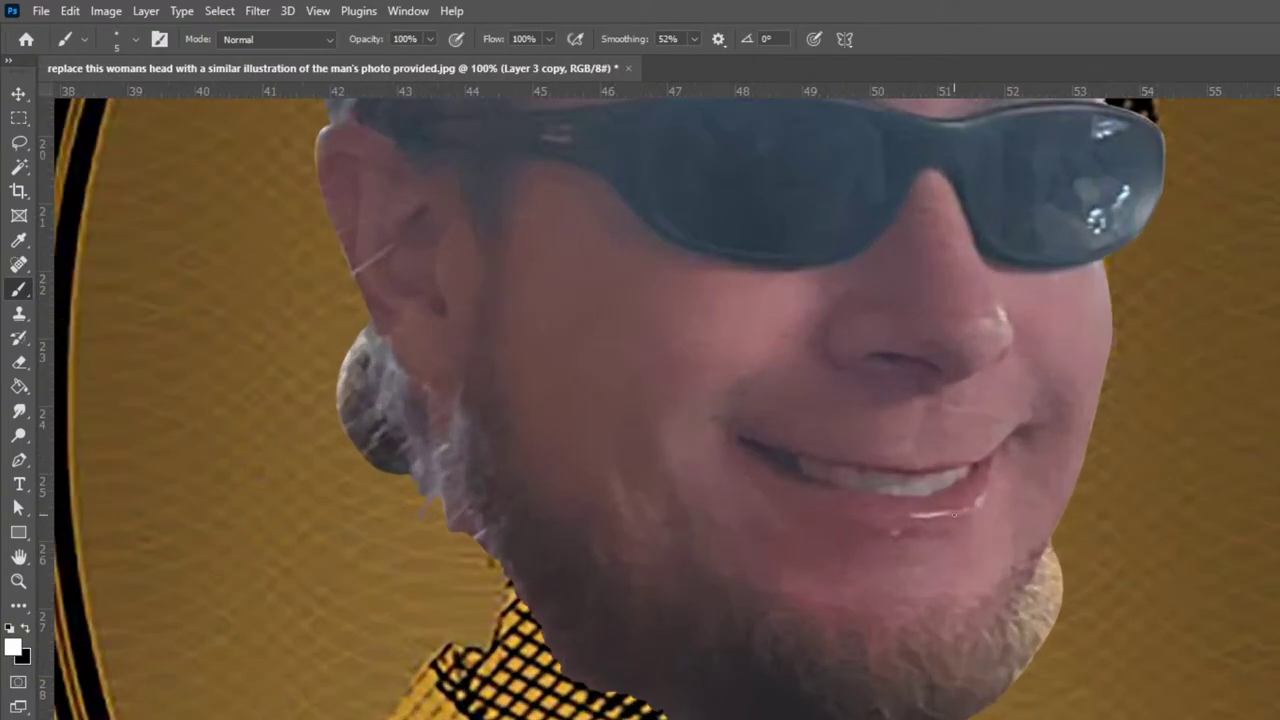
alt+click(537, 641)
key(ctrl+shift+alt+n)
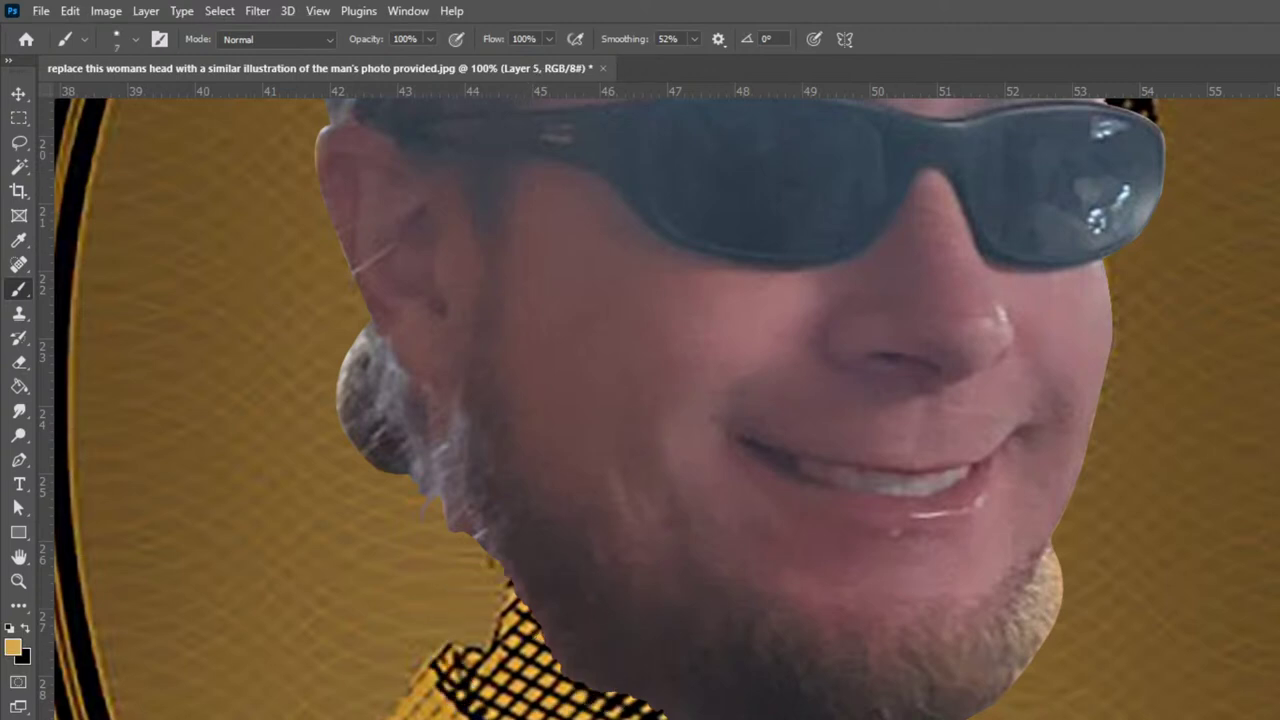
key(bracketright)
key(bracketright)
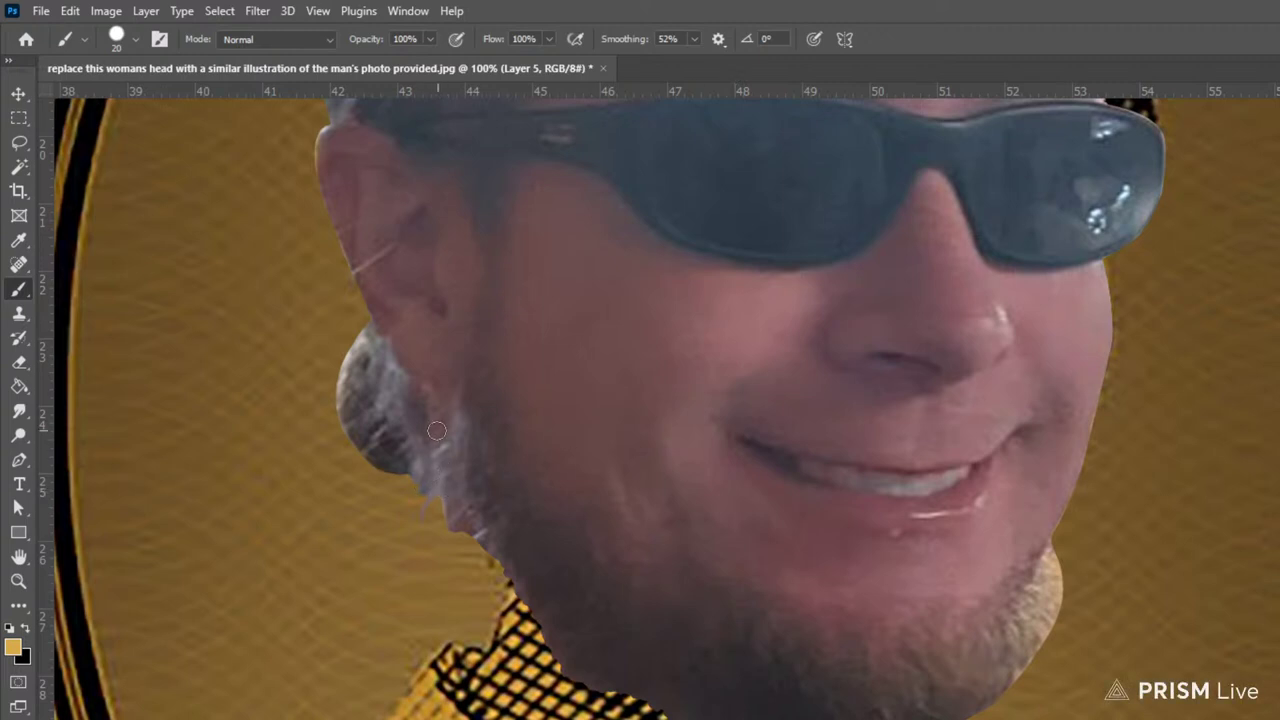
drag(452, 568, 447, 662)
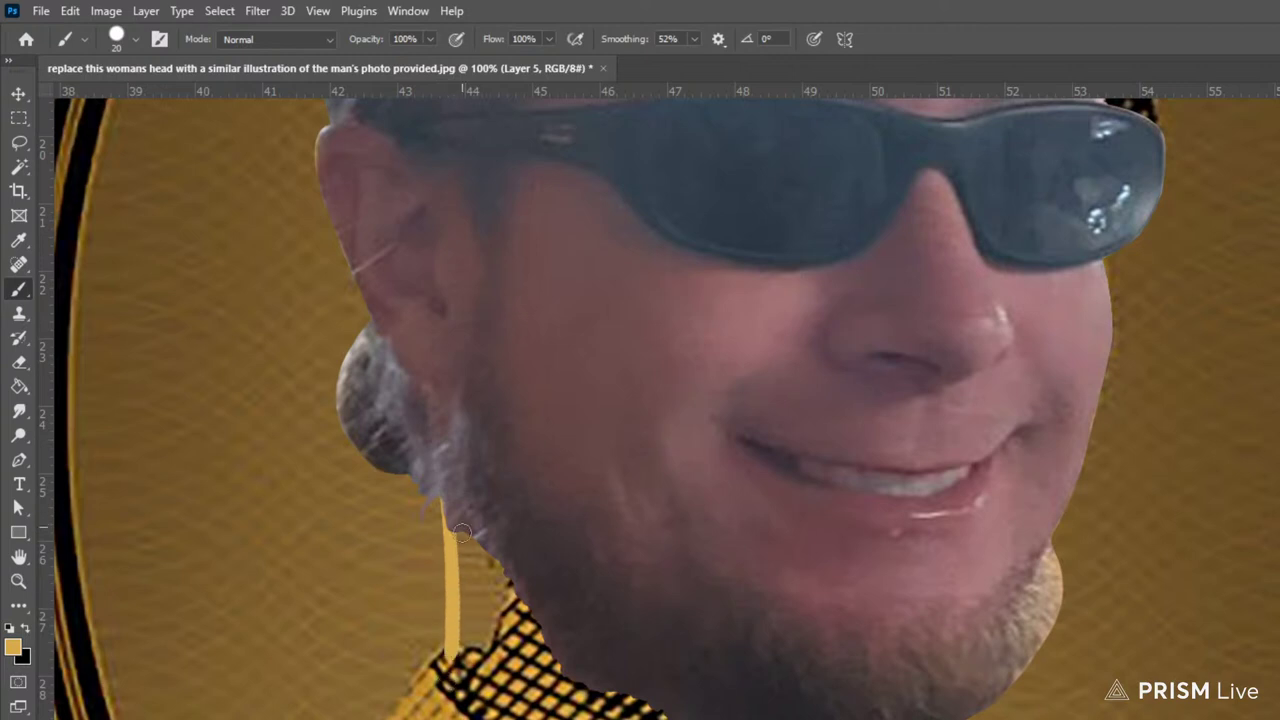
key(ctrl+z)
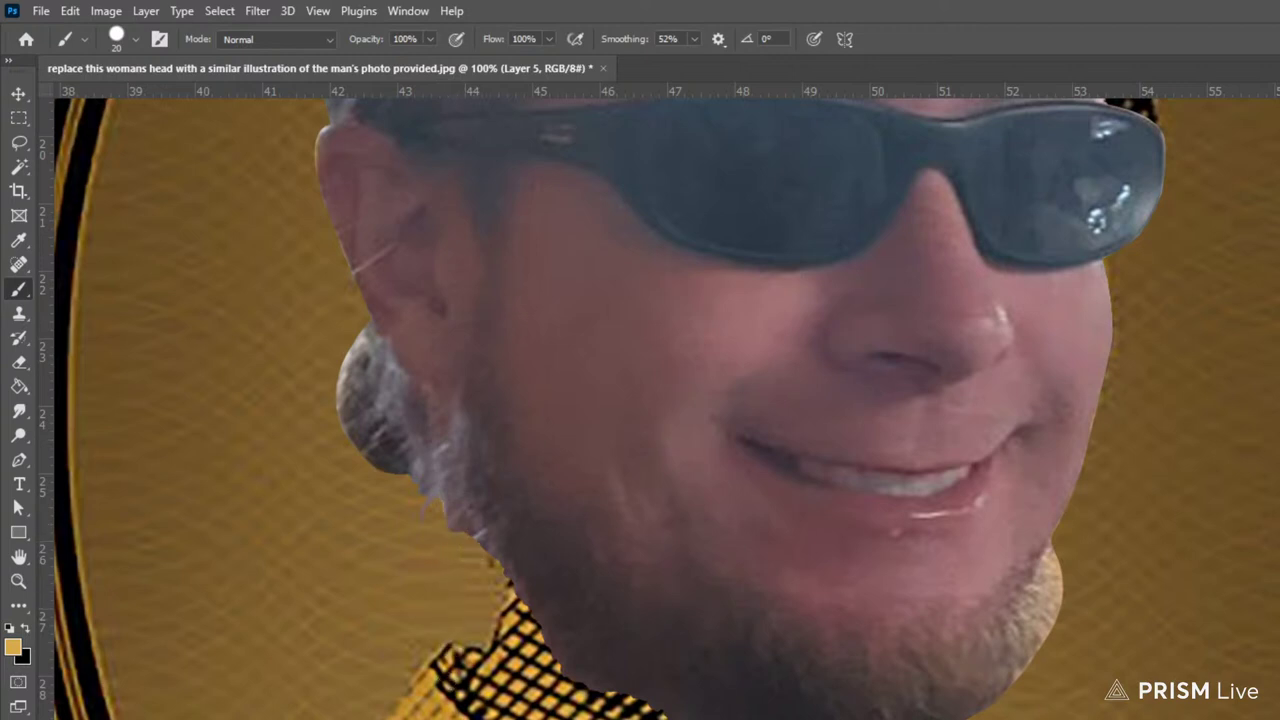
key(ctrl+z)
Lasso the portrait's collar and both shoulders on the Background layer and copy them to a new layer
key(l)
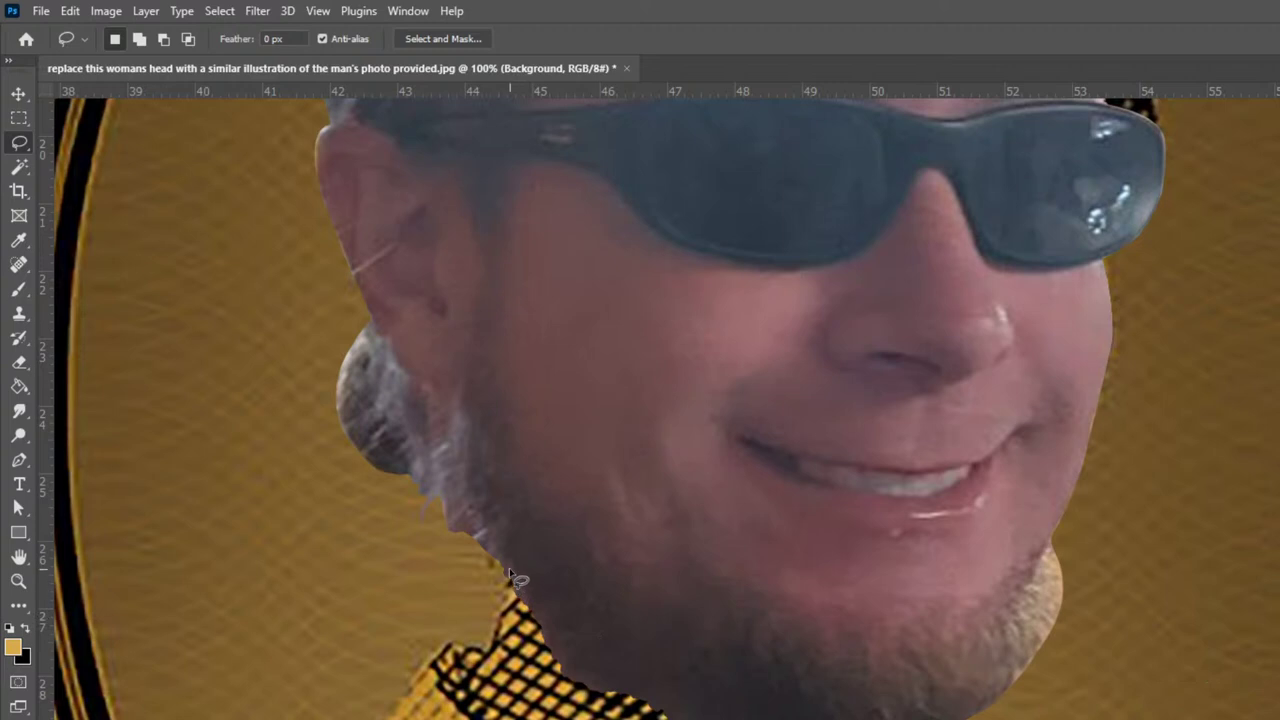
mouse_move(510, 578)
mouse_down()
mouse_move(490, 656)
mouse_move(450, 645)
mouse_move(410, 698)
mouse_up()
mouse_move(898, 718)
mouse_down()
mouse_move(680, 516)
mouse_move(718, 568)
mouse_up()
drag(1071, 714, 1017, 463)
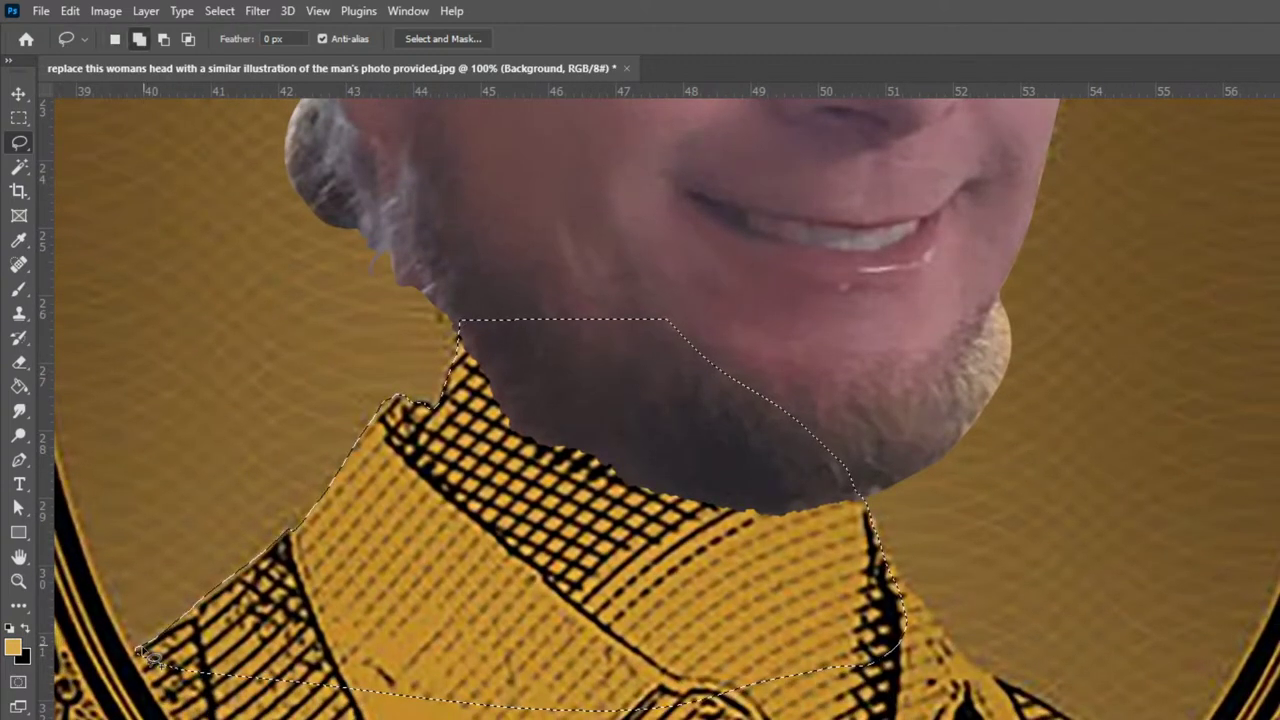
drag(137, 650, 188, 719)
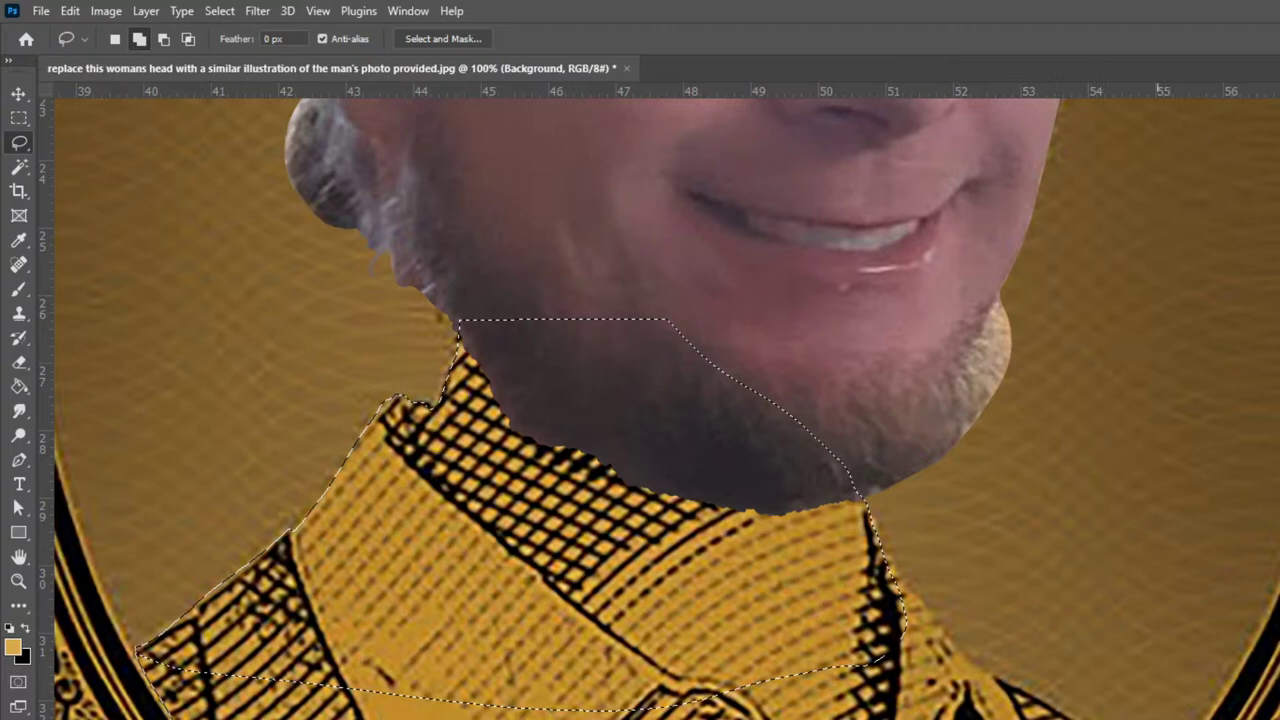
mouse_move(1085, 719)
mouse_down()
mouse_move(962, 656)
mouse_move(883, 545)
mouse_move(708, 500)
mouse_move(374, 545)
mouse_move(226, 635)
mouse_up()
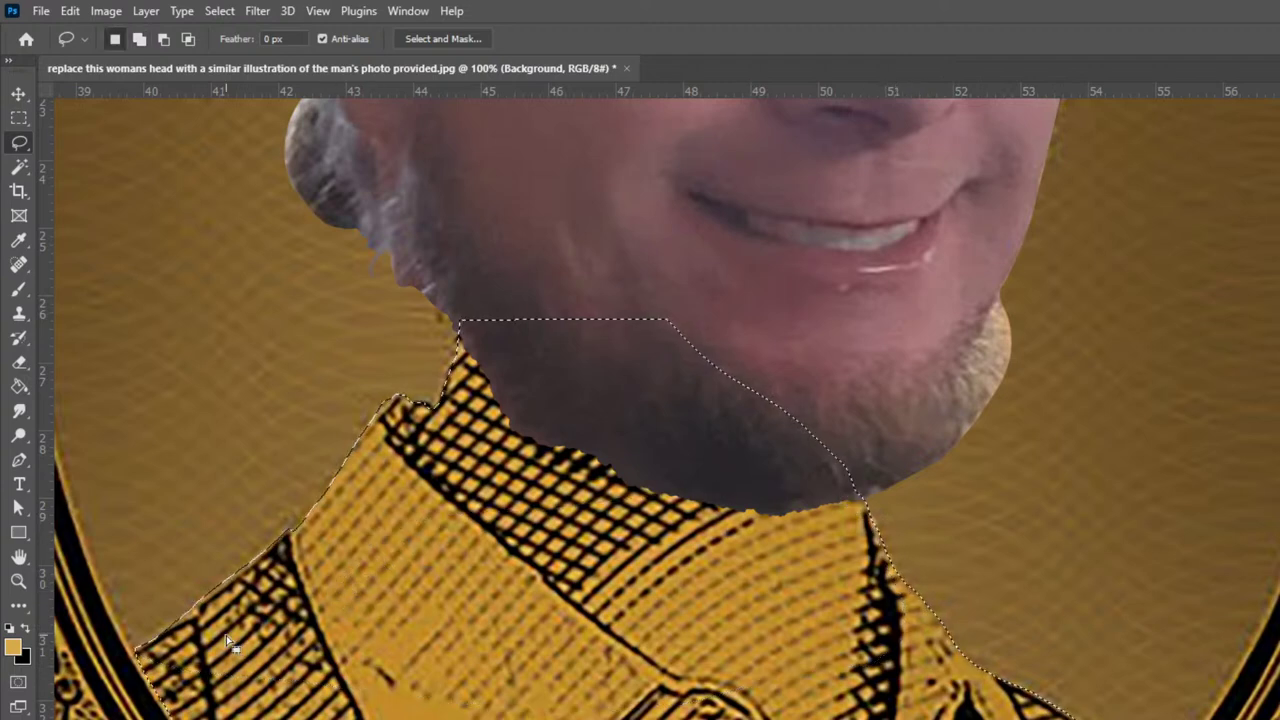
key(ctrl+j)
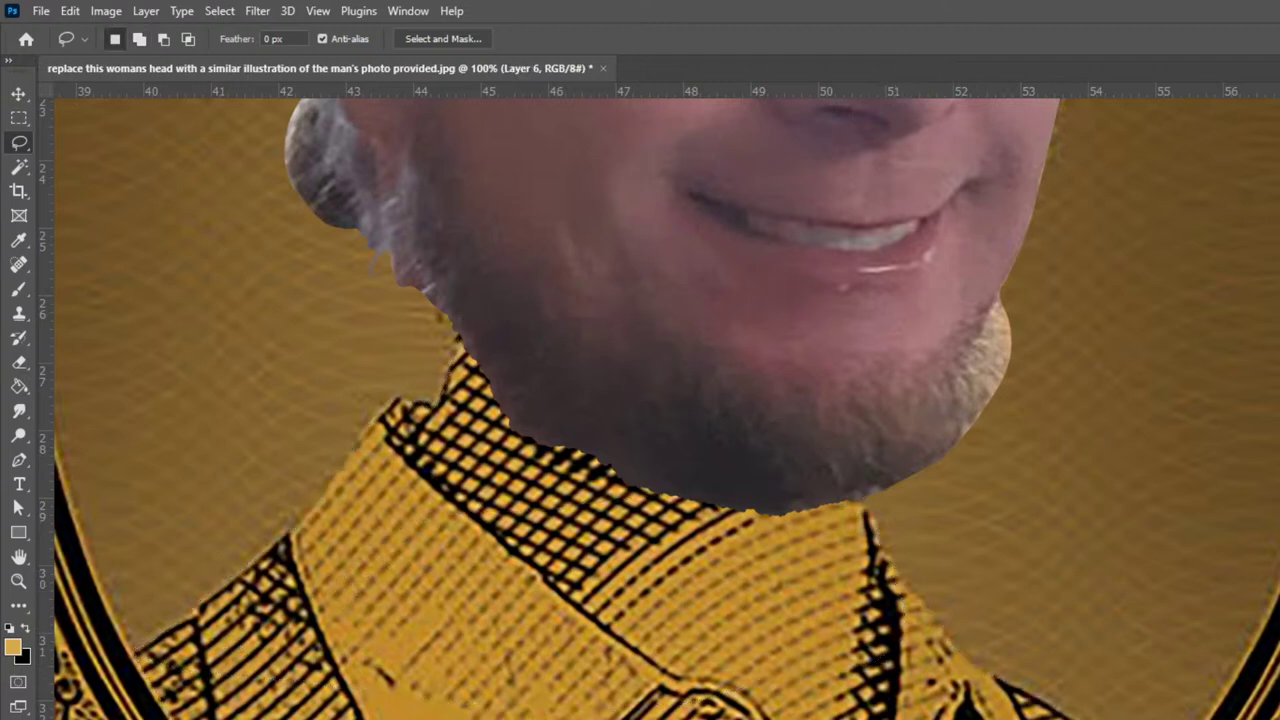
Paint the gap between the man's jaw and the back of the collar solid gold on the blank layer
scroll(1046, 660, left, 2)
key(b)
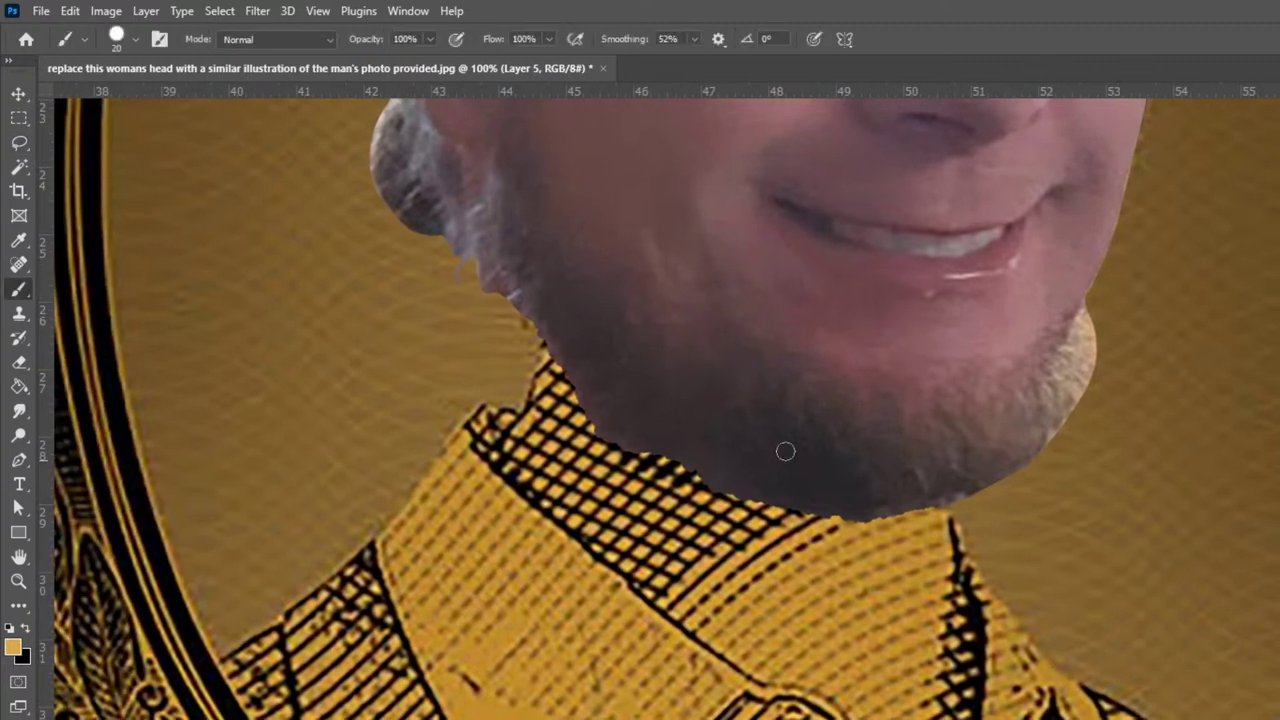
drag(545, 328, 520, 410)
mouse_move(530, 356)
mouse_down()
mouse_move(500, 415)
mouse_move(500, 310)
mouse_move(489, 350)
mouse_move(488, 300)
mouse_up()
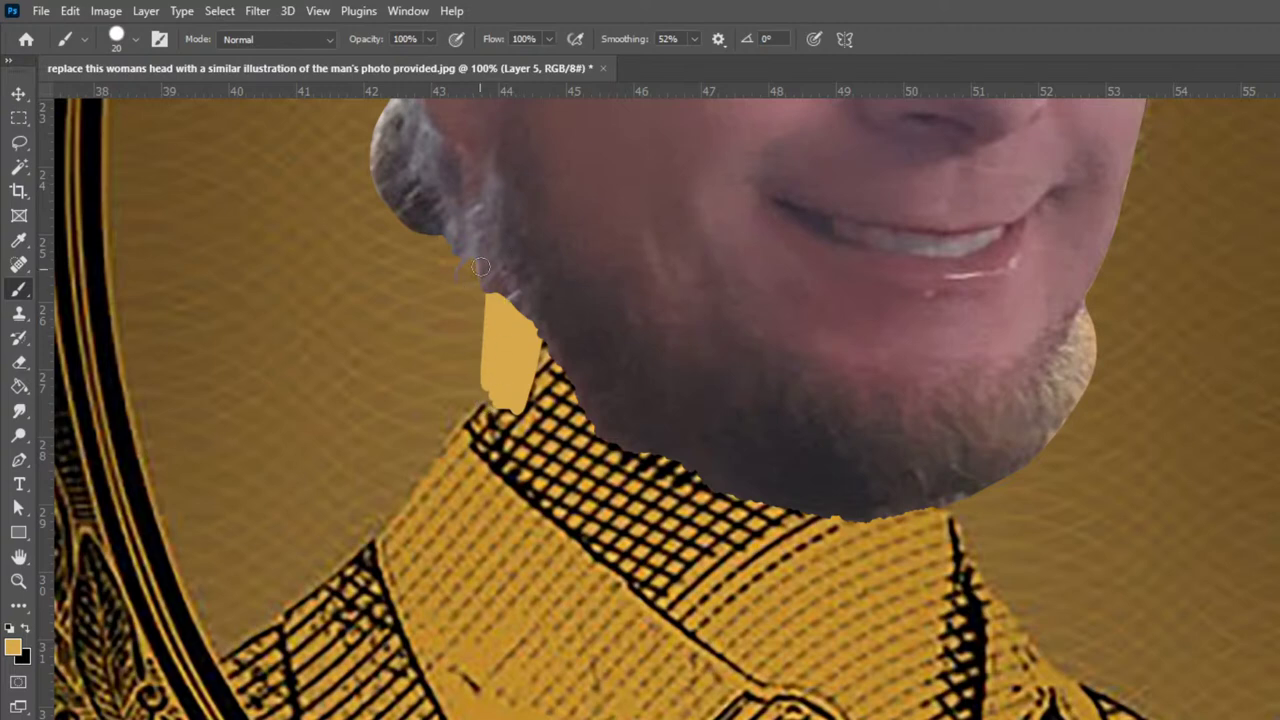
mouse_move(474, 256)
mouse_down()
mouse_move(478, 392)
mouse_move(494, 291)
mouse_move(484, 367)
mouse_move(507, 315)
mouse_move(526, 376)
mouse_up()
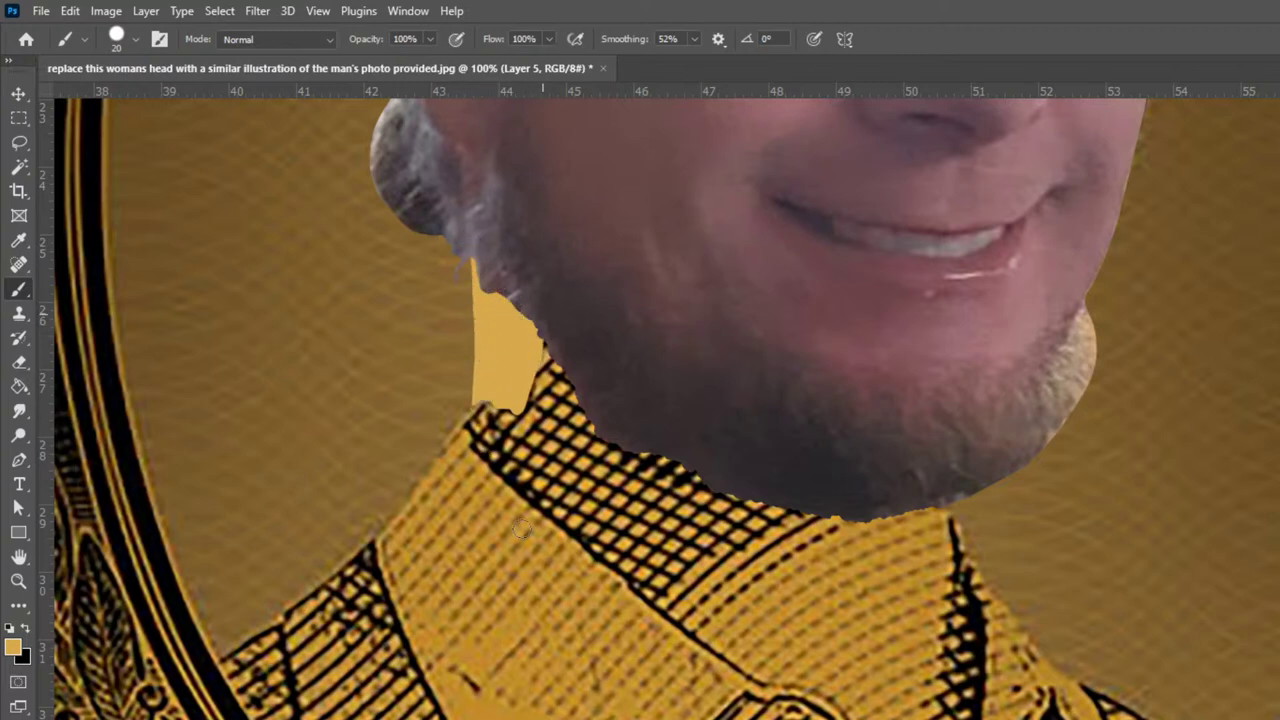
drag(993, 595, 1167, 719)
Stretch the copied collar and shoulders slightly wider on both sides and nudge the layer left
key(ctrl+minus)
key(ctrl+minus)
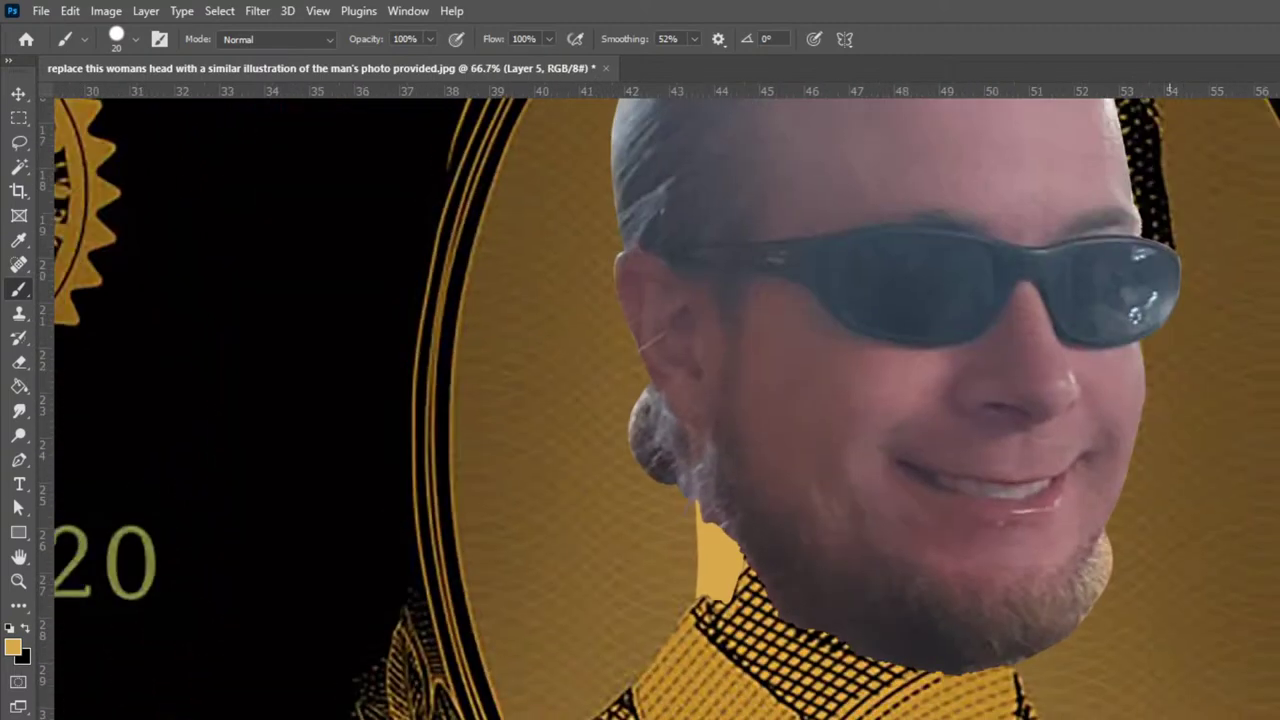
key(ctrl+plus)
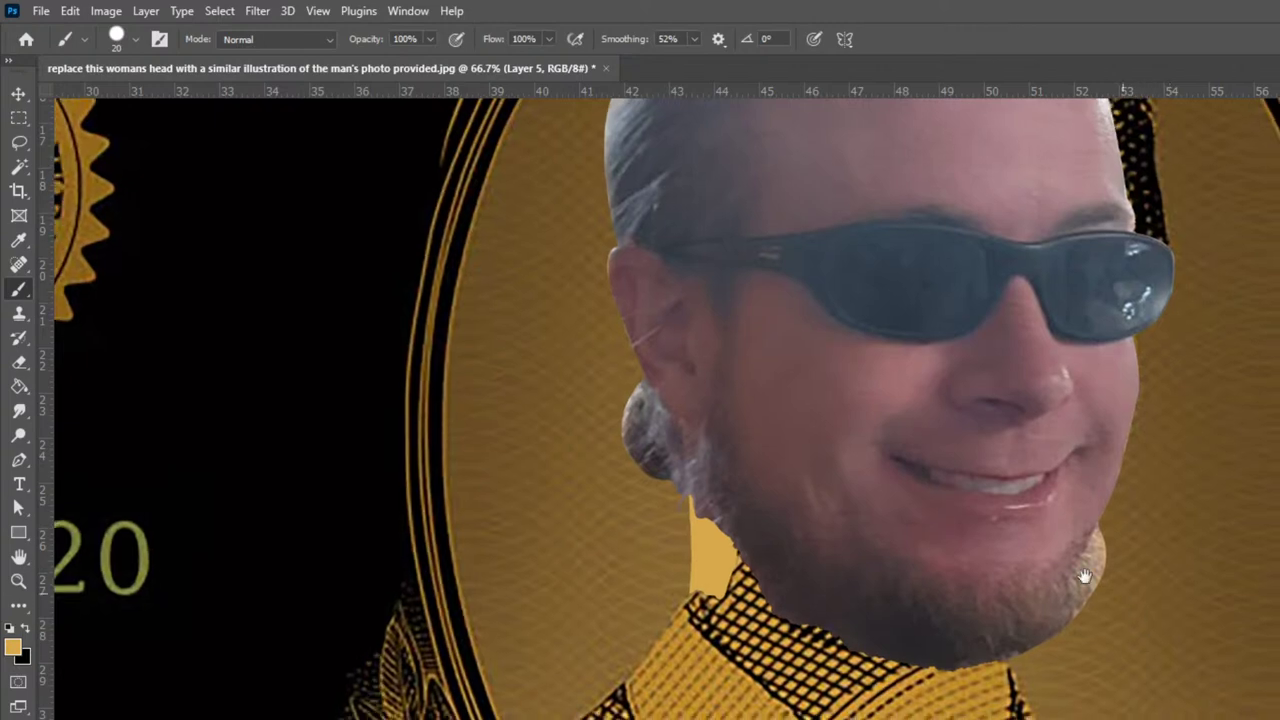
scroll(1097, 580, down, 1)
scroll(1097, 580, right, 1)
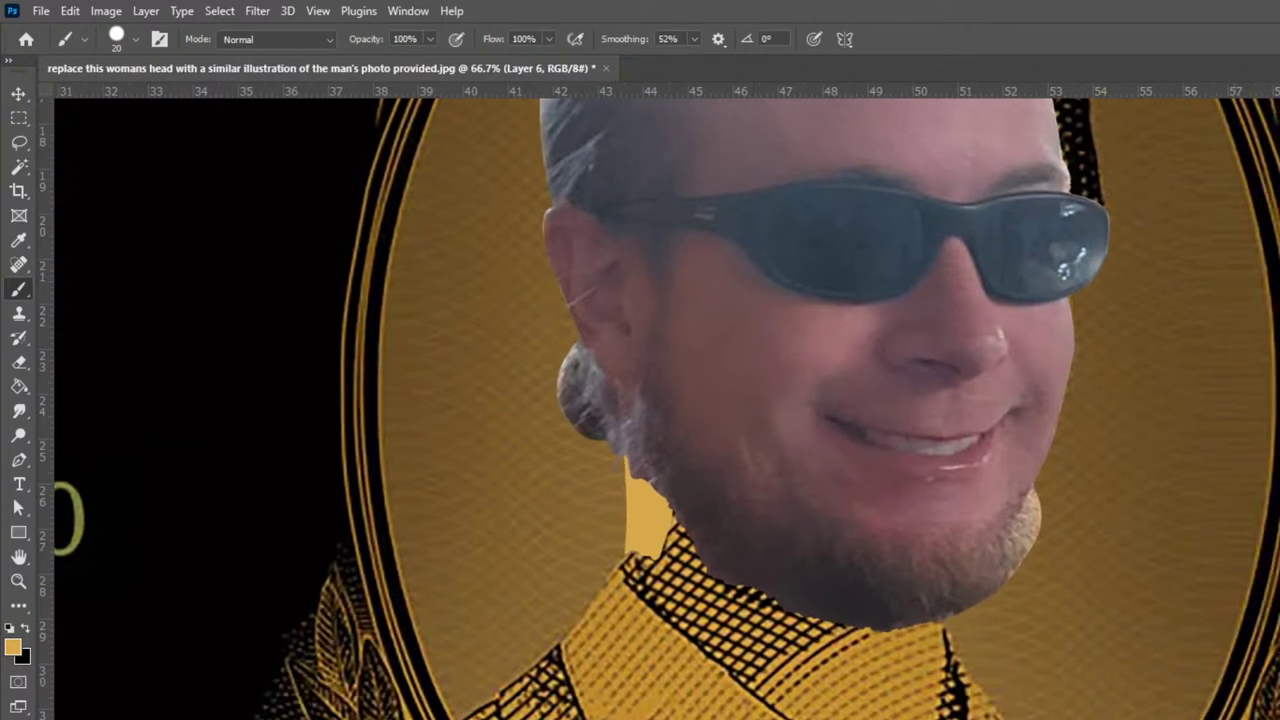
key(ctrl+t)
drag(1148, 657, 1184, 667)
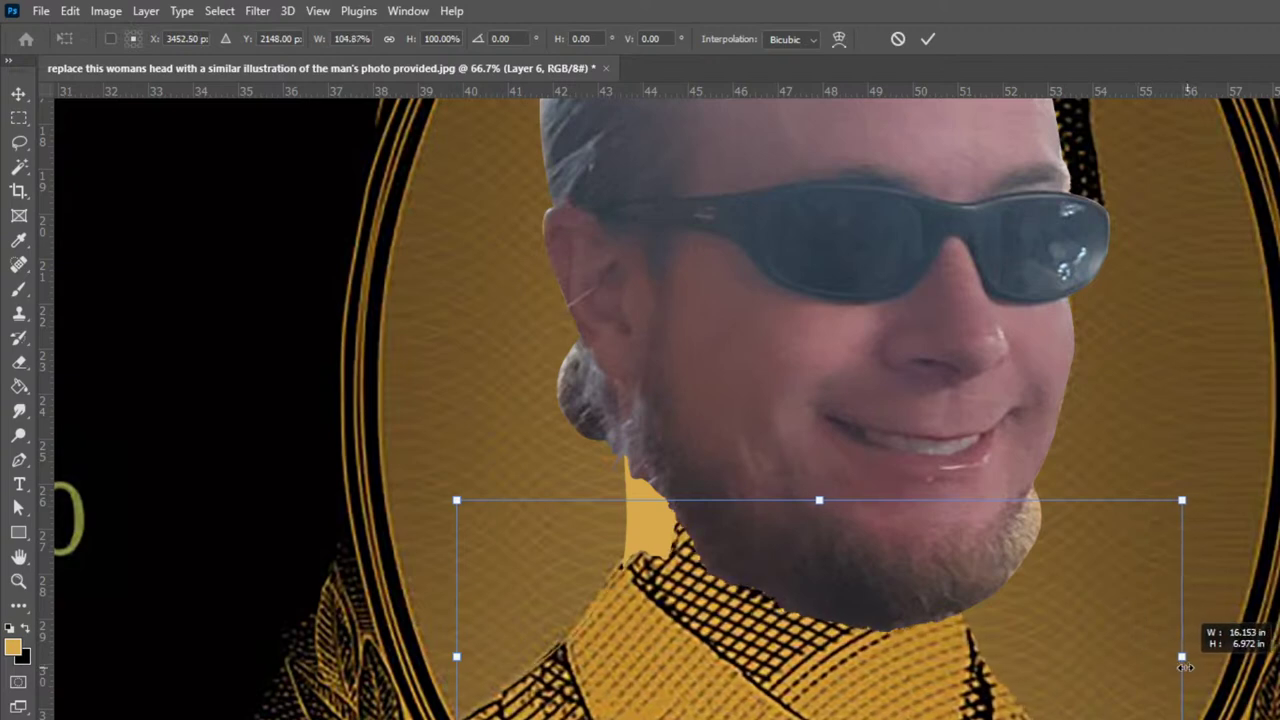
drag(457, 657, 436, 659)
key(Return)
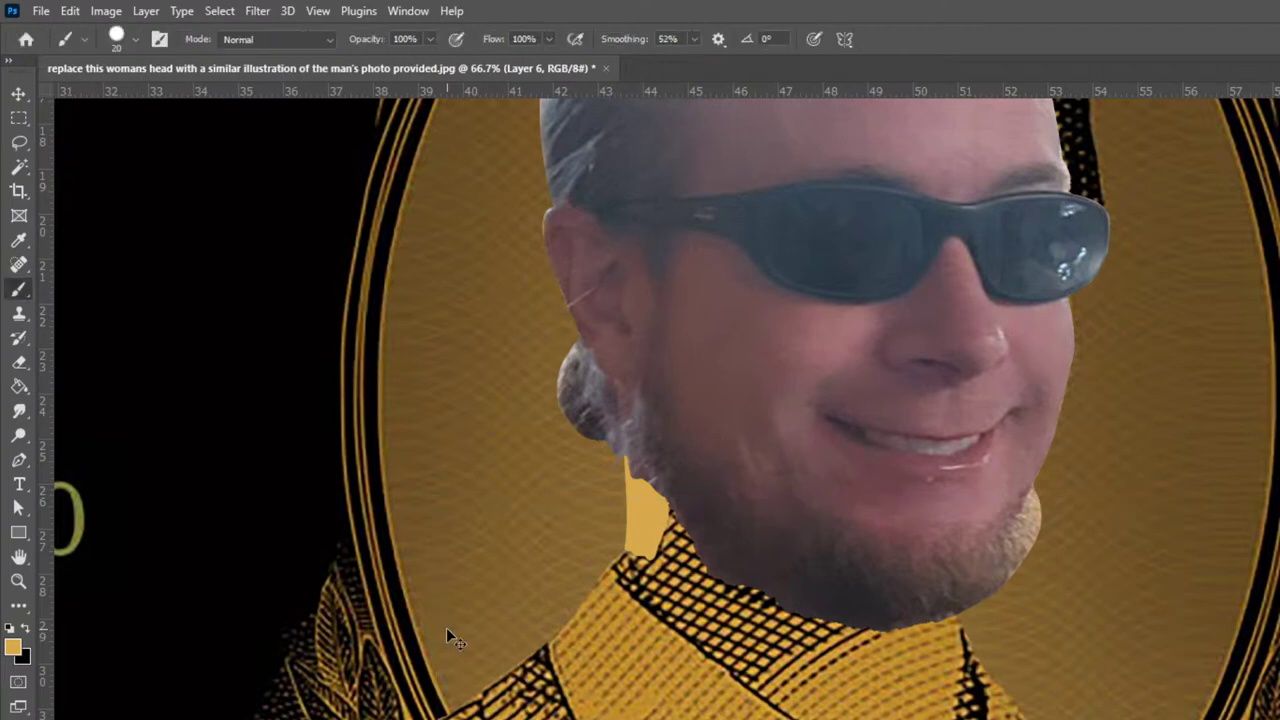
key(v)
key(Left)
key(Left)
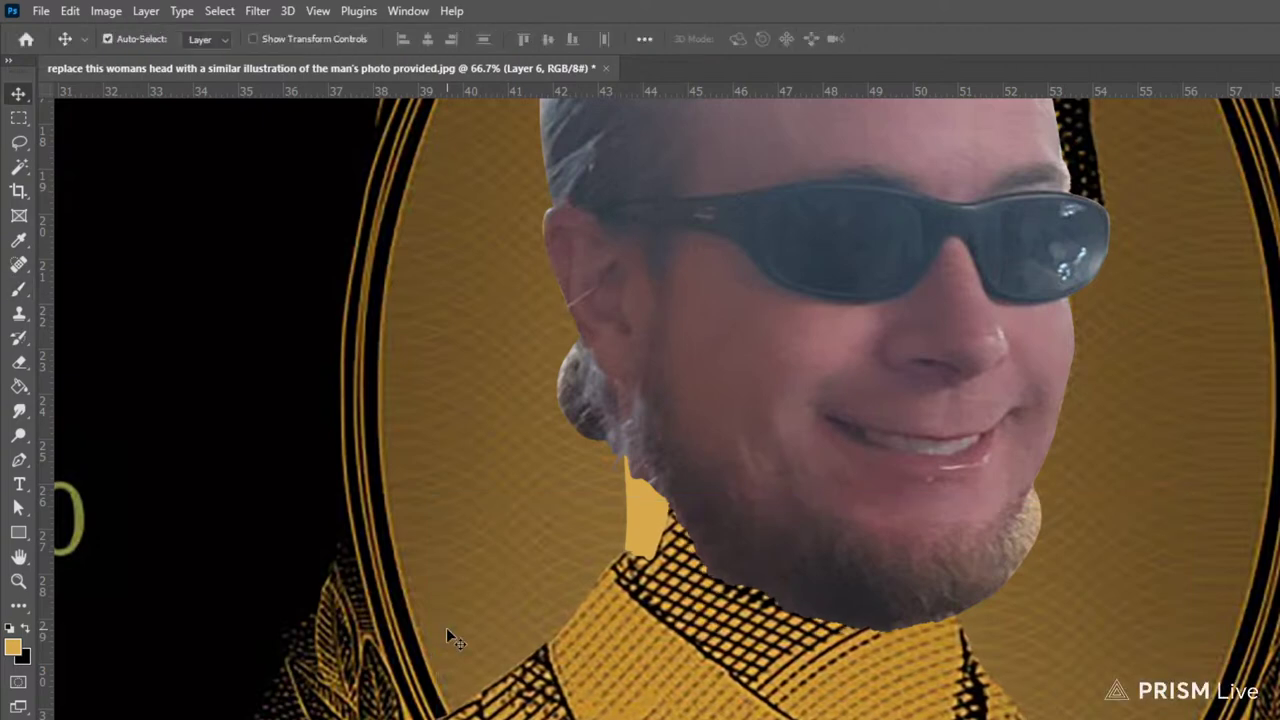
Sample the collar's black and draw parallel diagonal lines across the gold neck patch with a size 9 brush
key(b)
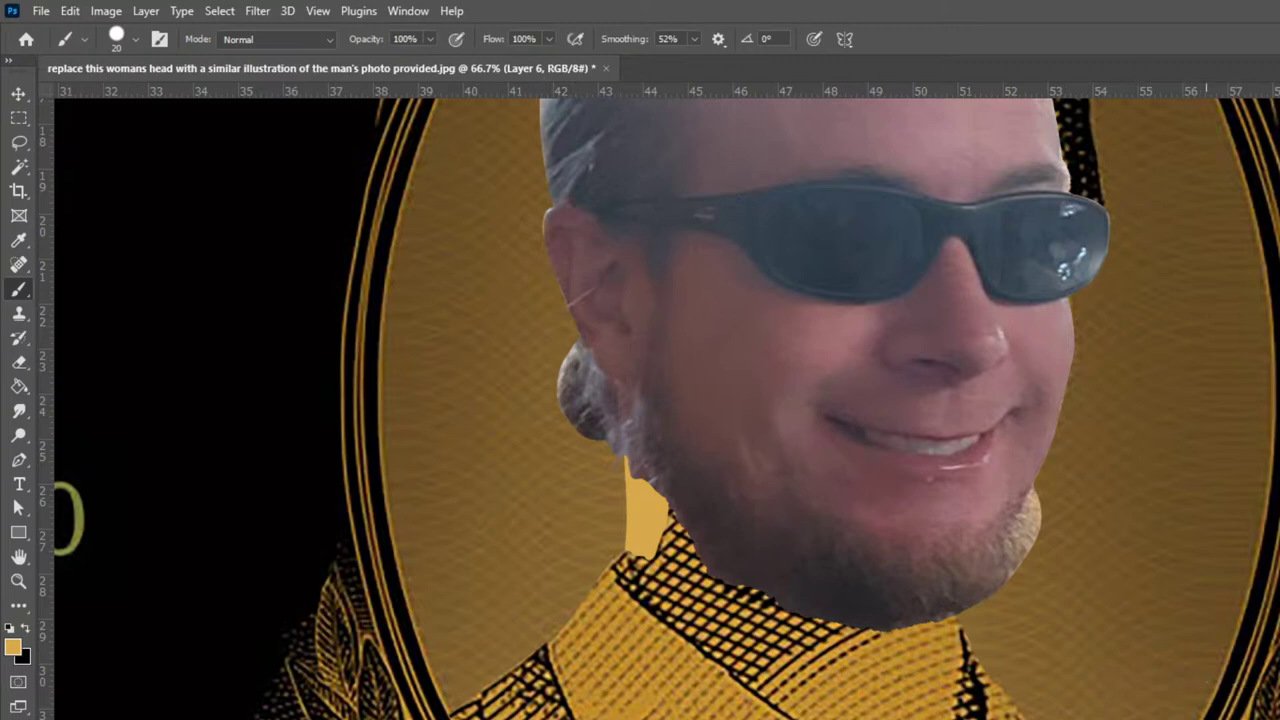
scroll(790, 515, up, 1)
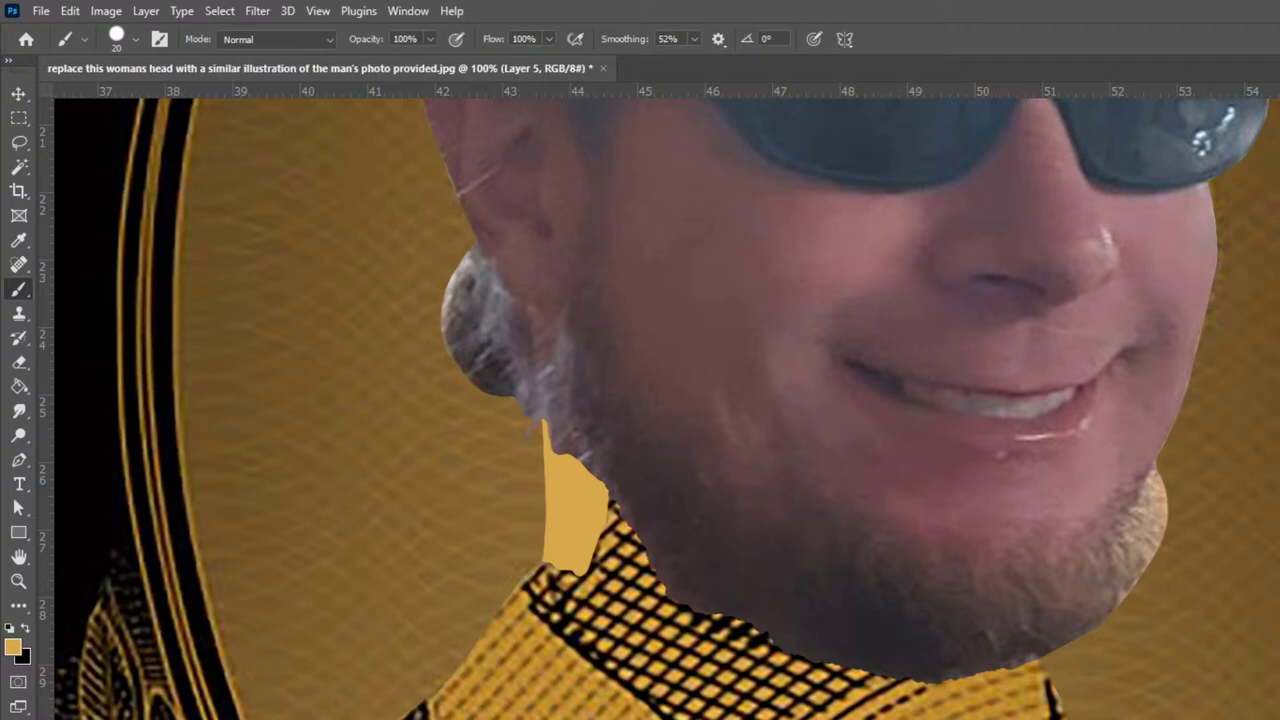
alt+click(702, 614)
key(bracketleft)
key(bracketleft)
drag(620, 516, 560, 580)
drag(617, 498, 546, 564)
drag(610, 485, 537, 556)
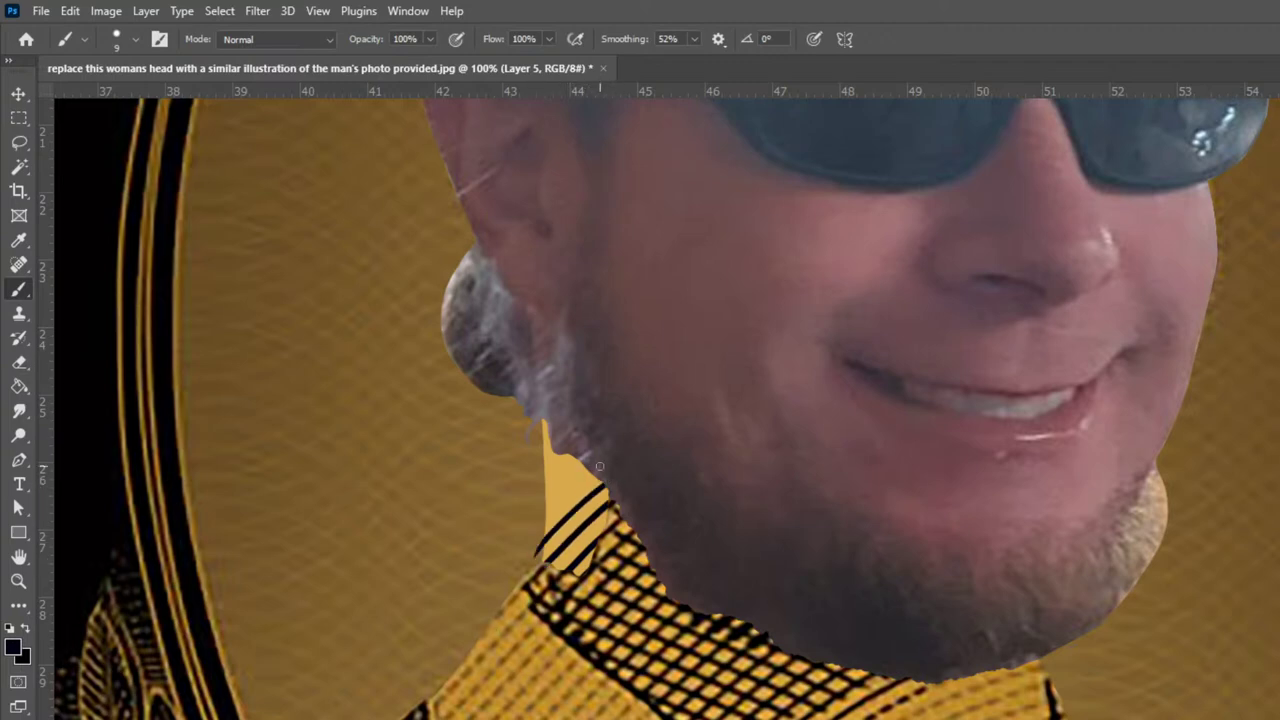
drag(597, 467, 534, 528)
mouse_move(577, 448)
mouse_down()
mouse_move(543, 473)
mouse_move(537, 458)
mouse_up()
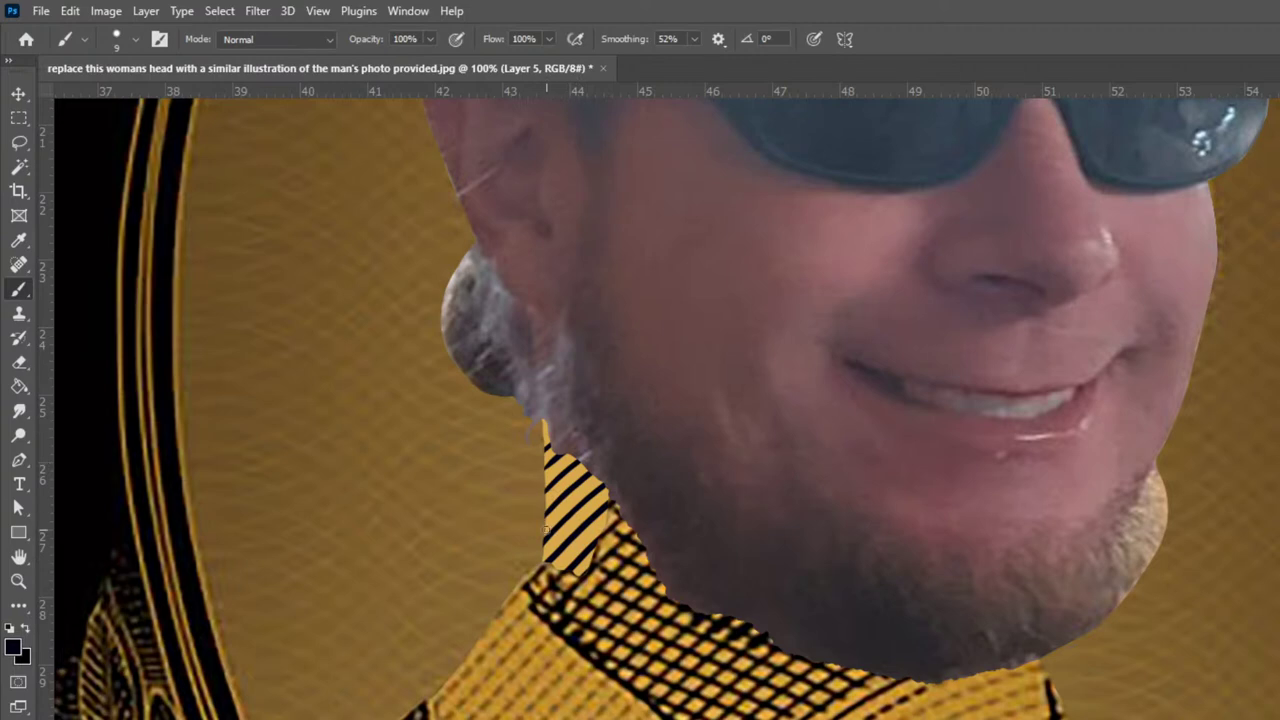
Cross the neck patch's diagonal lines with black strokes in the opposite direction to form a mesh
drag(549, 531, 631, 588)
drag(546, 500, 635, 567)
drag(556, 482, 655, 556)
drag(545, 447, 650, 534)
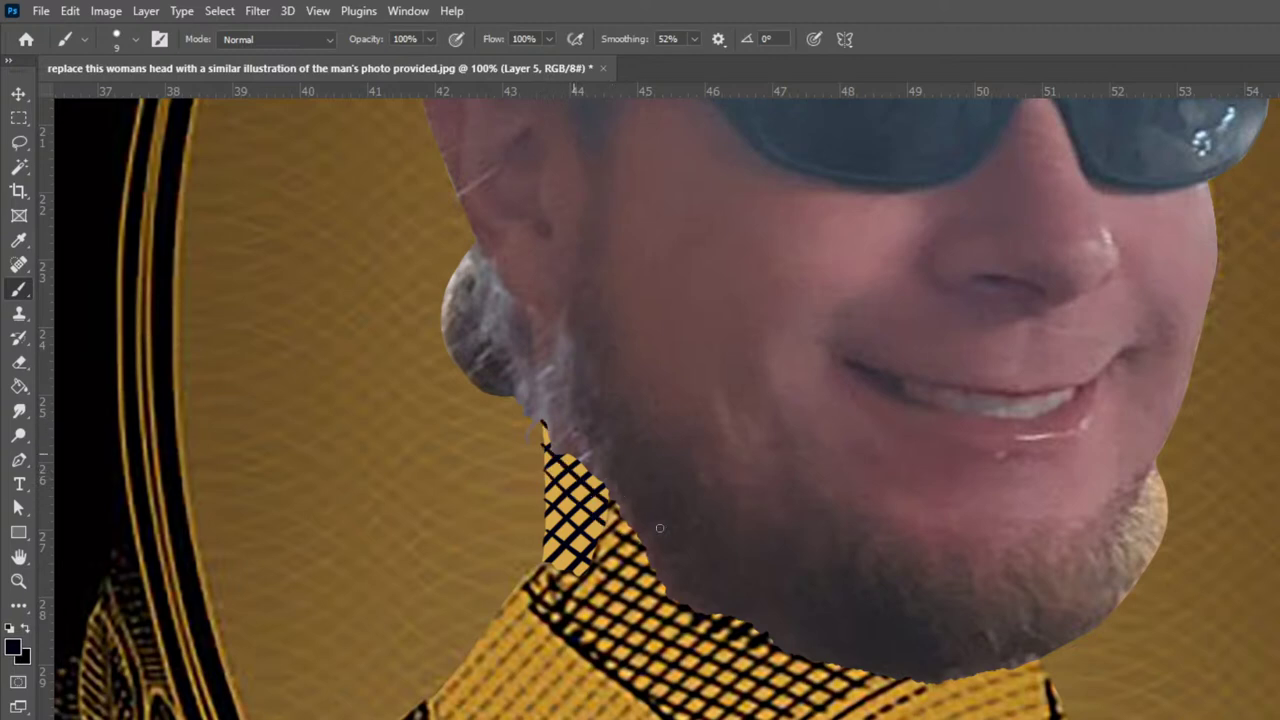
Outline the back of the neck in black and ink the collar's back edge and inner fold
drag(542, 418, 542, 560)
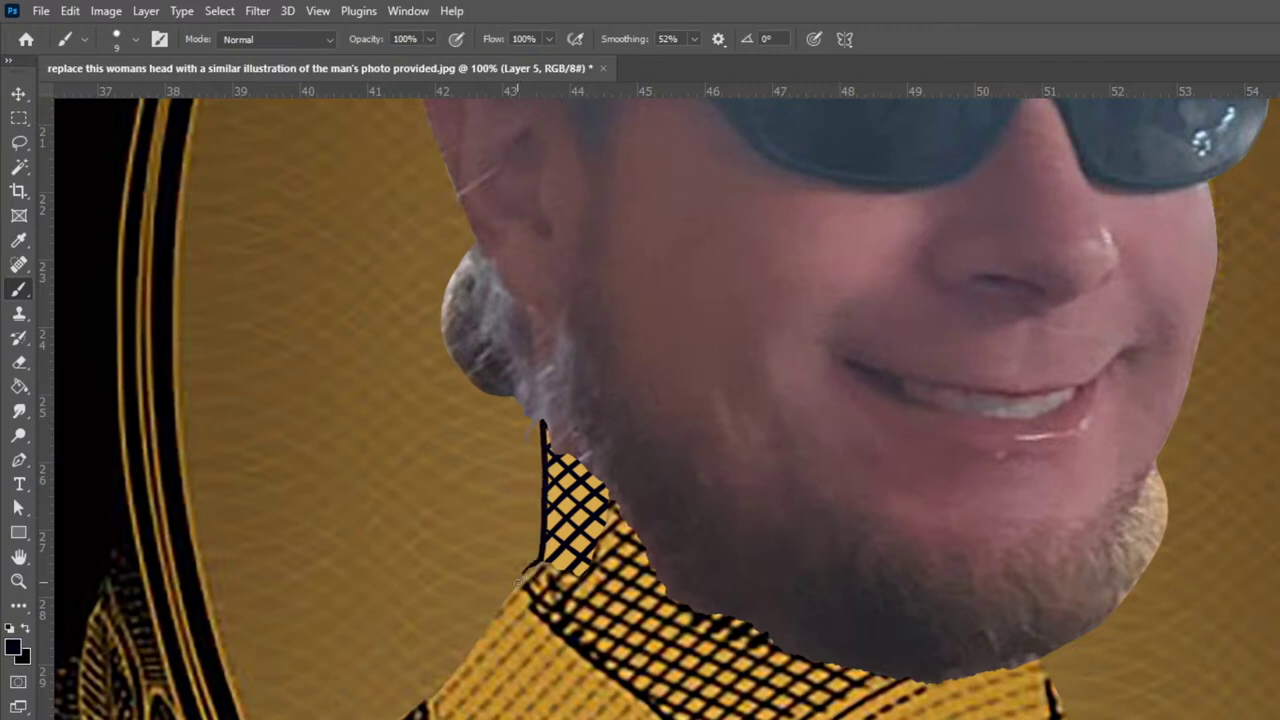
key(ctrl+z)
mouse_move(403, 716)
mouse_down()
mouse_move(528, 564)
mouse_move(557, 562)
mouse_move(542, 561)
mouse_move(527, 606)
mouse_up()
mouse_move(544, 554)
mouse_down()
mouse_move(549, 628)
mouse_move(541, 562)
mouse_move(552, 626)
mouse_move(530, 593)
mouse_move(533, 610)
mouse_move(580, 655)
mouse_up()
mouse_move(538, 578)
mouse_down()
mouse_move(551, 624)
mouse_move(596, 666)
mouse_up()
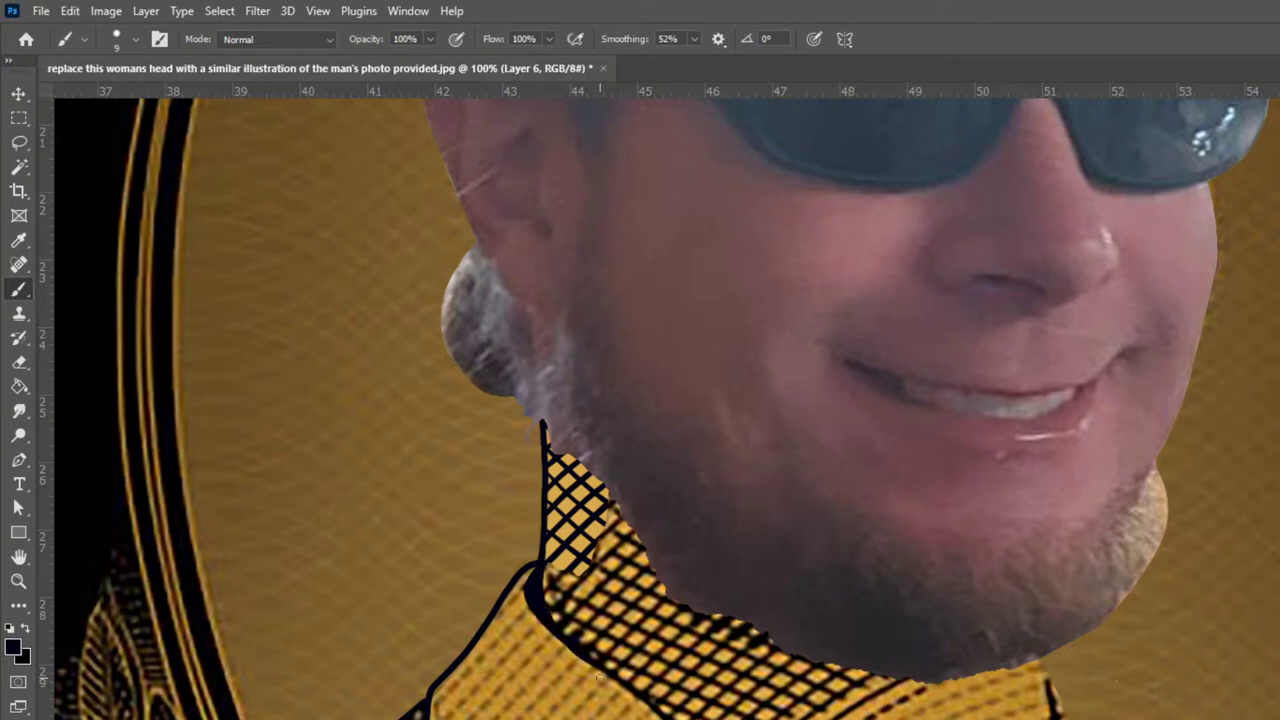
Erase the collar layer's edge where it meets the hatched neck patch with a size 35 eraser to blend the meshes
scroll(600, 682, down, 1)
scroll(603, 686, up, 3)
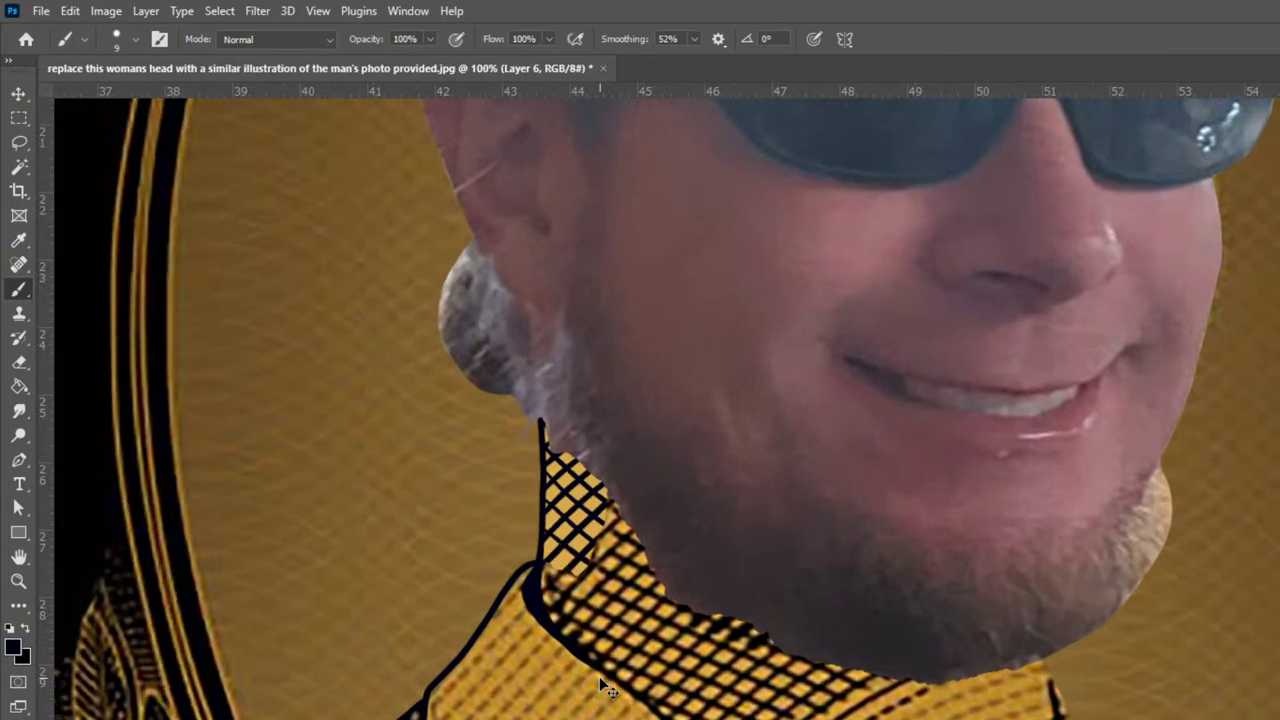
scroll(603, 686, down, 1)
scroll(603, 686, up, 1)
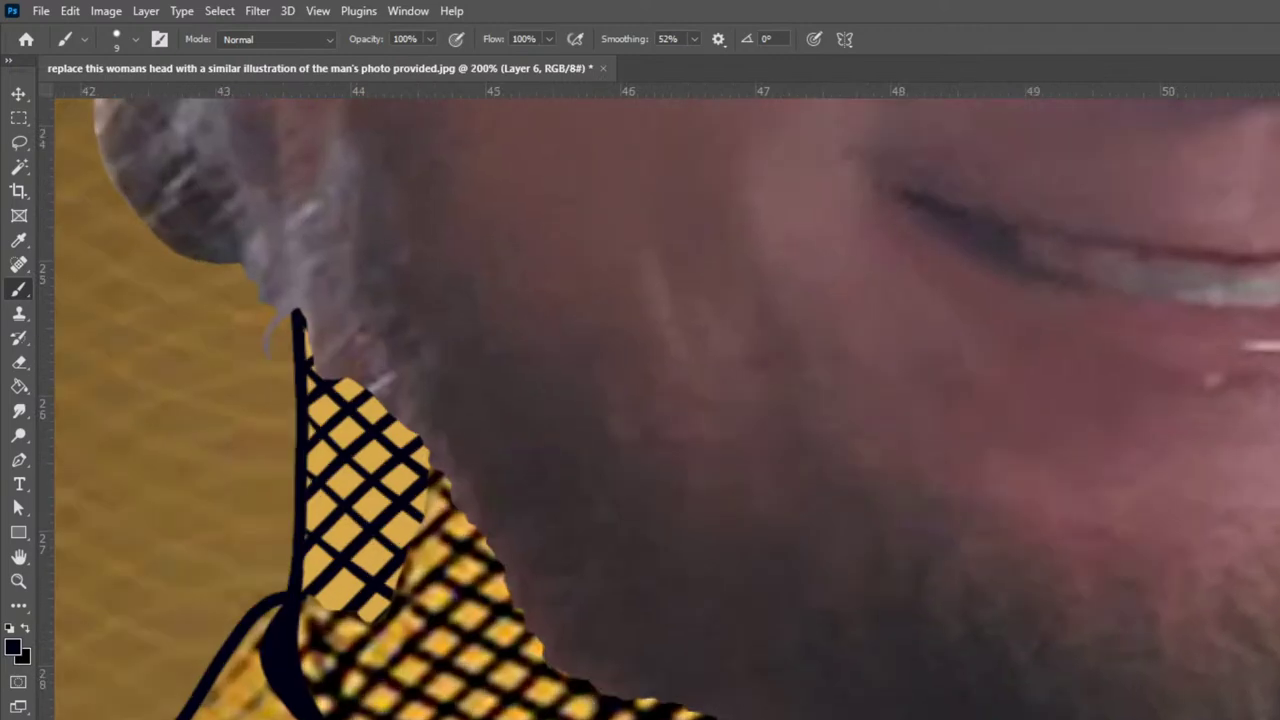
key(ctrl+z)
key(ctrl+shift+z)
key(e)
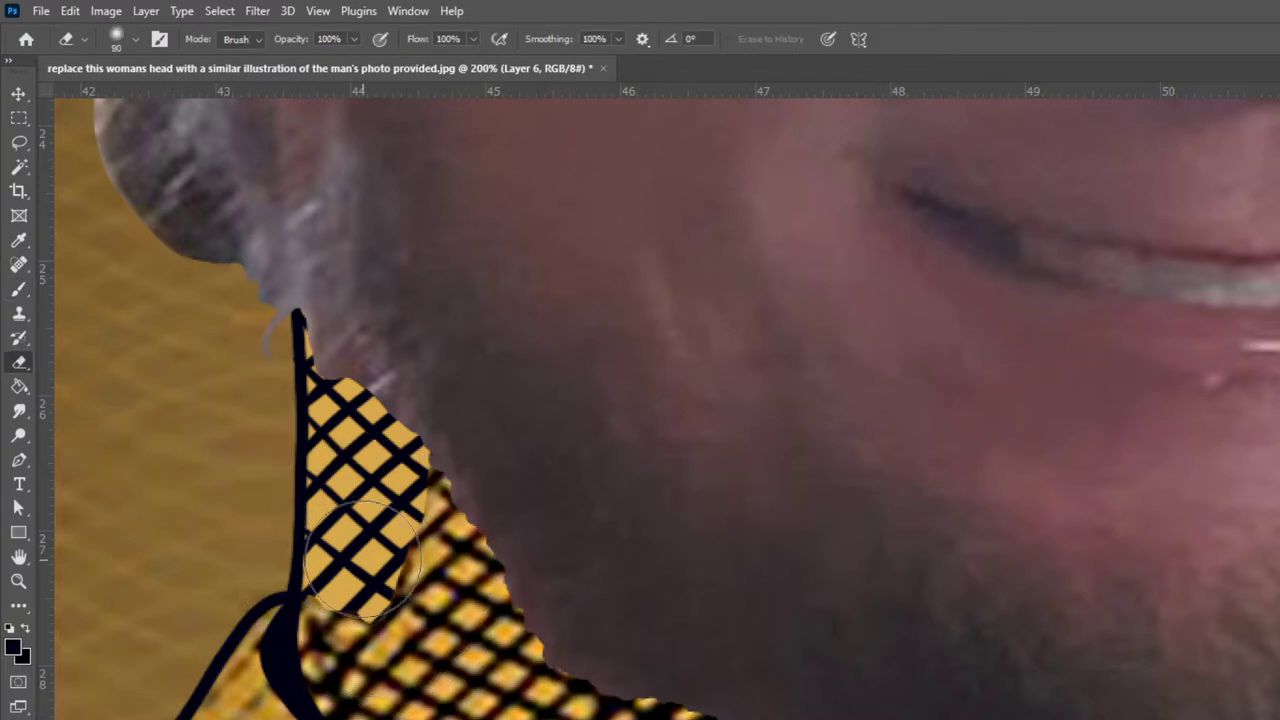
key(bracketleft)
key(bracketleft)
key(bracketleft)
key(bracketleft)
key(bracketleft)
key(bracketleft)
key(bracketleft)
mouse_move(318, 601)
mouse_down()
mouse_move(357, 603)
mouse_move(410, 555)
mouse_move(431, 414)
mouse_move(404, 530)
mouse_move(389, 550)
mouse_move(313, 553)
mouse_move(350, 605)
mouse_move(325, 598)
mouse_up()
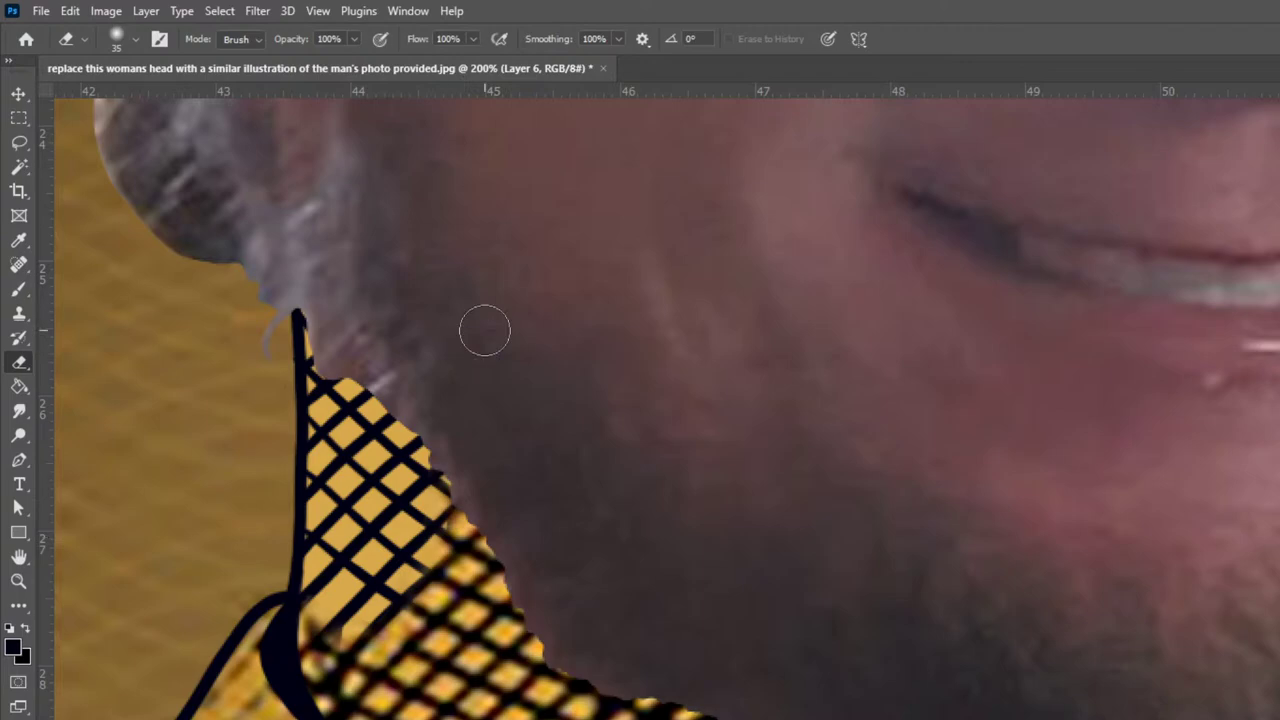
Outline the front edge of the collar below the beard and the adjoining shoulder with black brush strokes
key(ctrl+minus)
key(ctrl+minus)
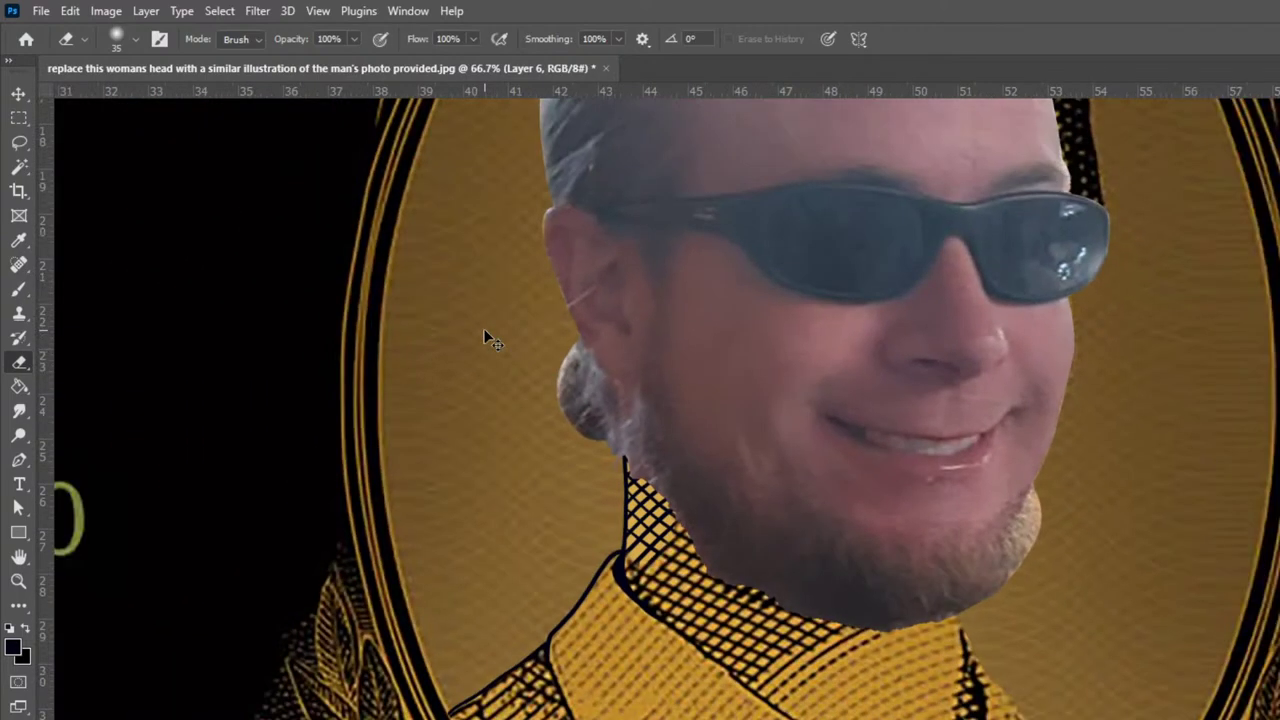
key(ctrl+plus)
key(ctrl+plus)
key(ctrl+minus)
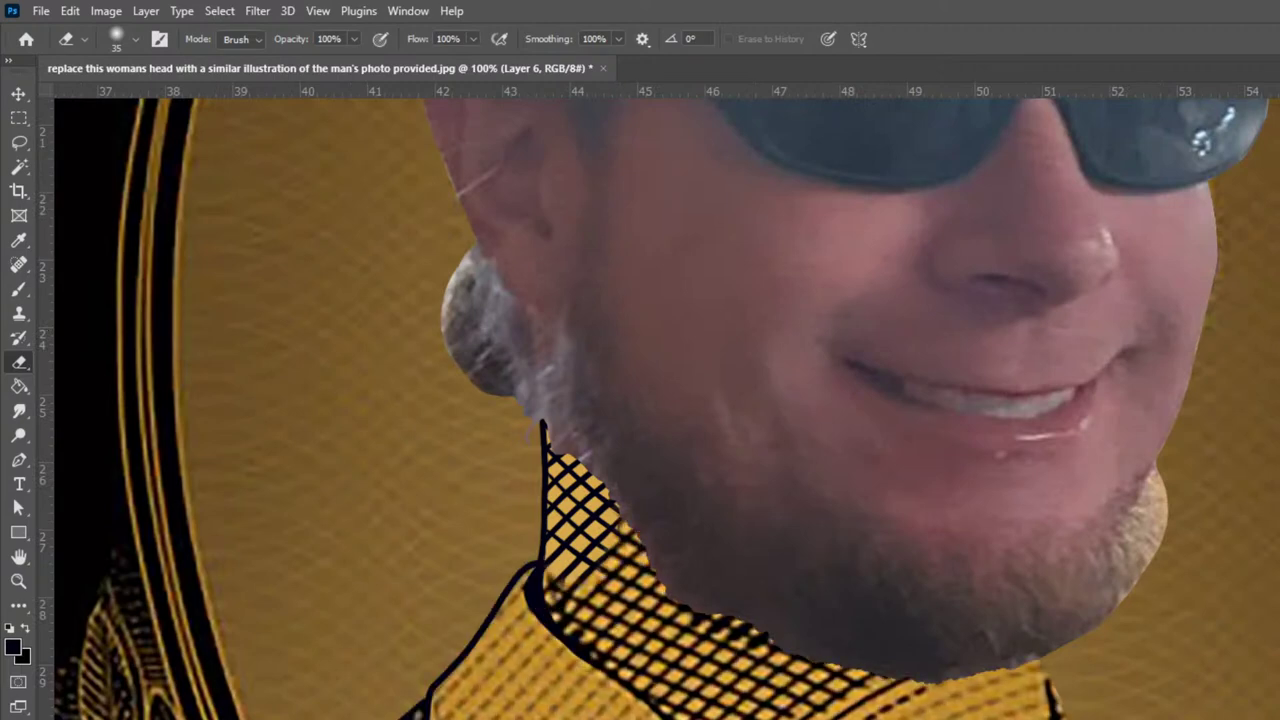
key(b)
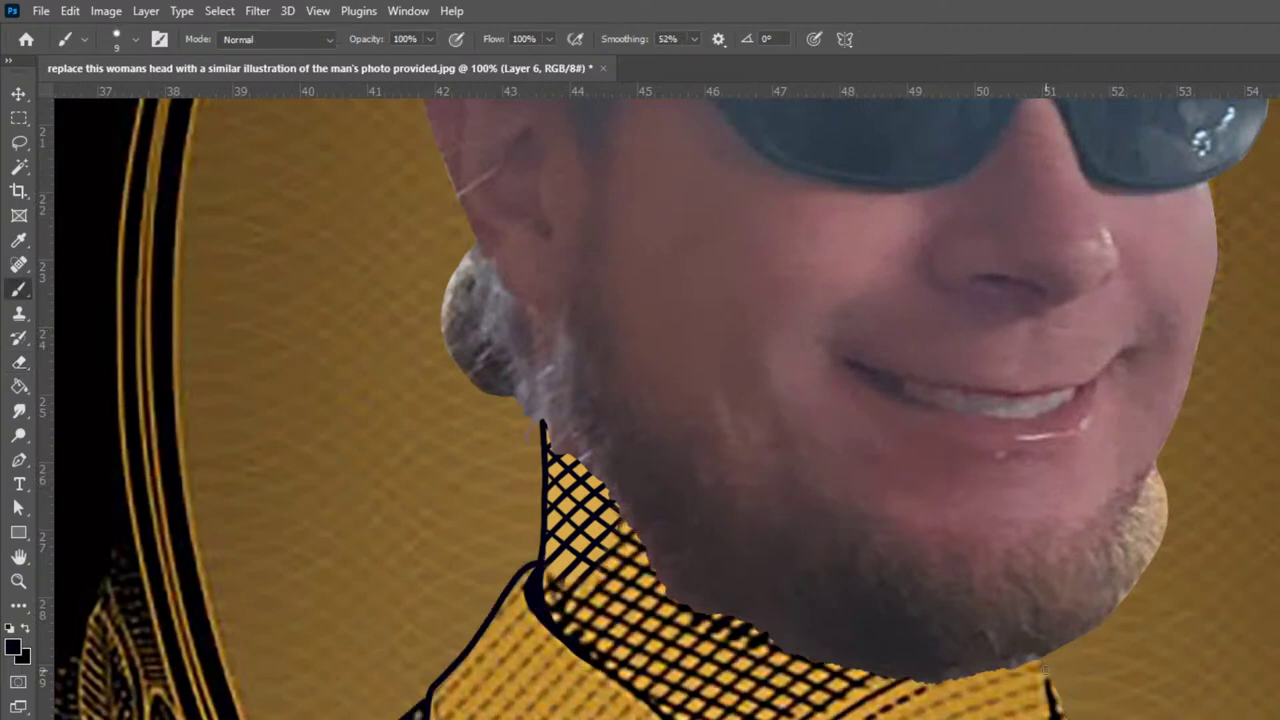
drag(1043, 660, 1046, 708)
drag(1122, 719, 921, 685)
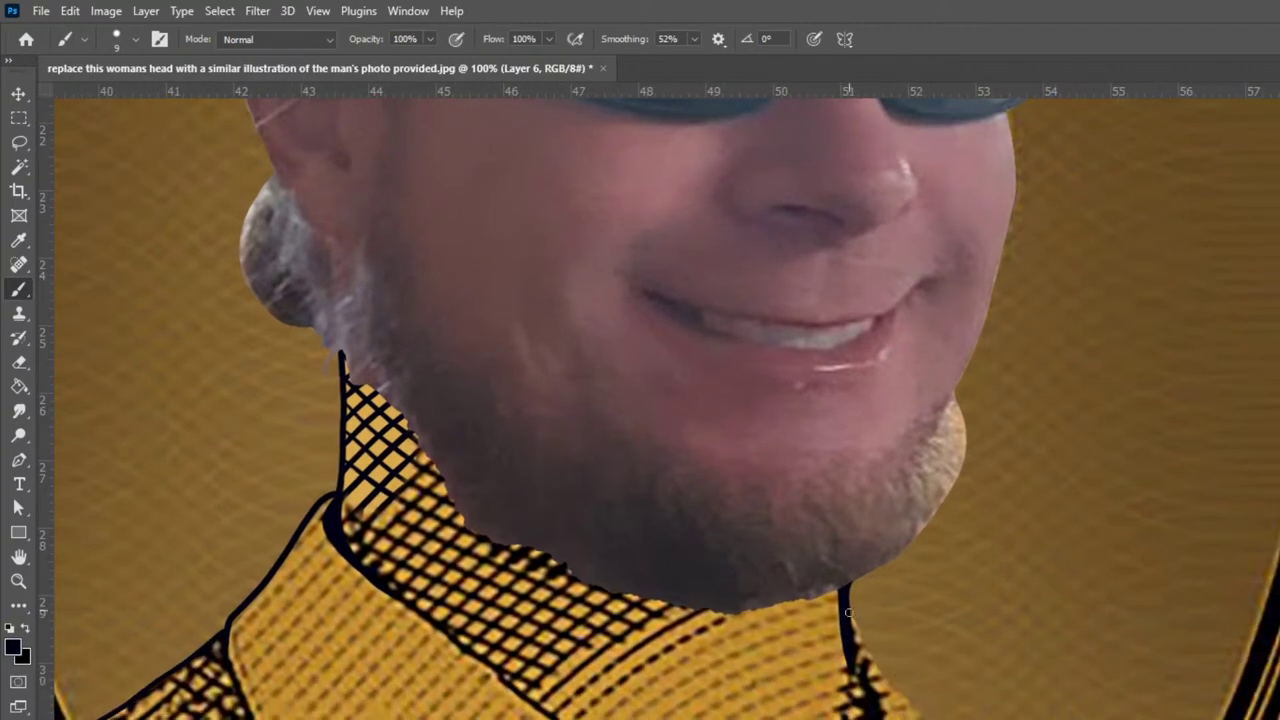
mouse_move(857, 617)
mouse_down()
mouse_move(884, 686)
mouse_move(928, 716)
mouse_up()
drag(1165, 623, 1196, 550)
key(e)
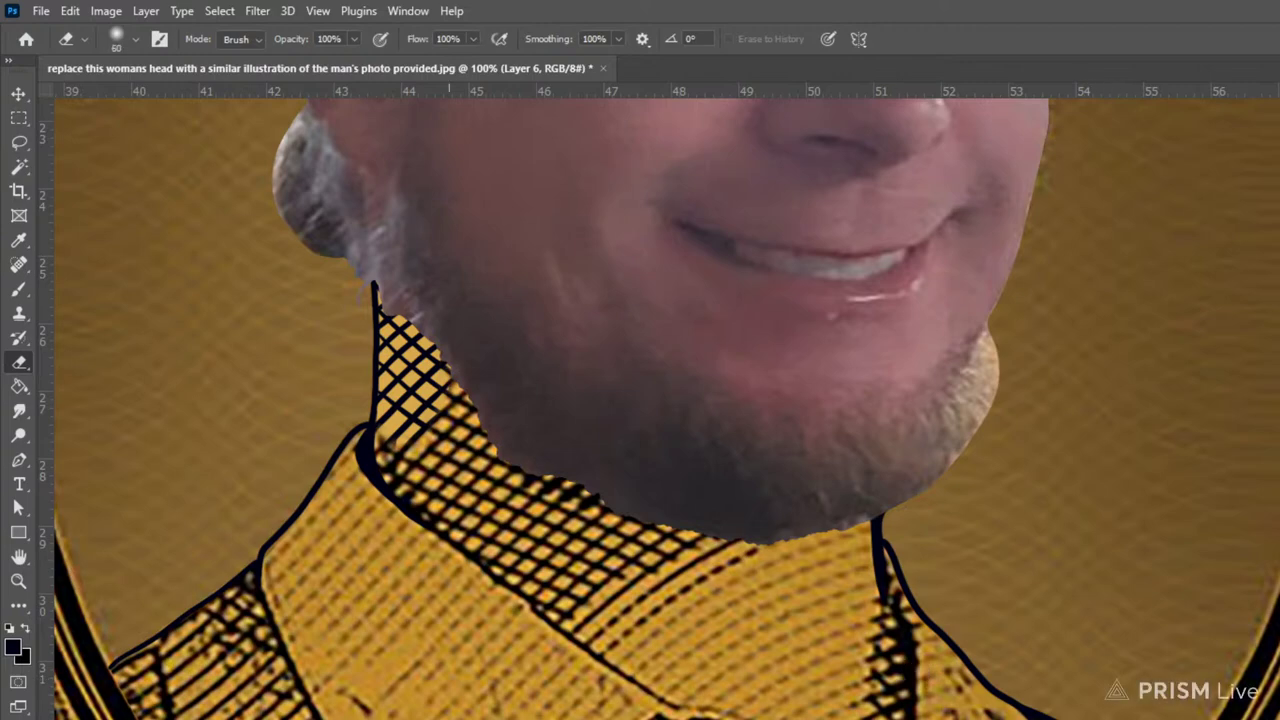
Select the man's head layer and brighten its midtones with a Levels adjustment, setting the midtone input to 1.26
key(ctrl+0)
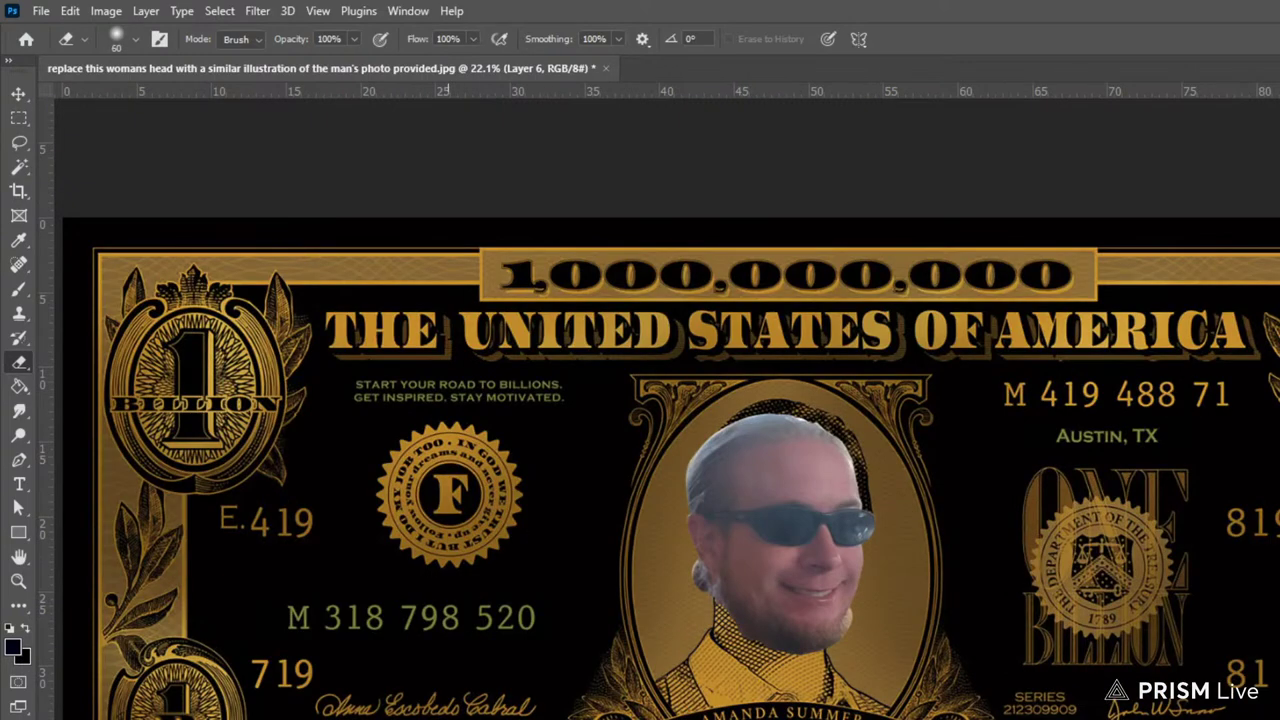
scroll(798, 529, up, 4)
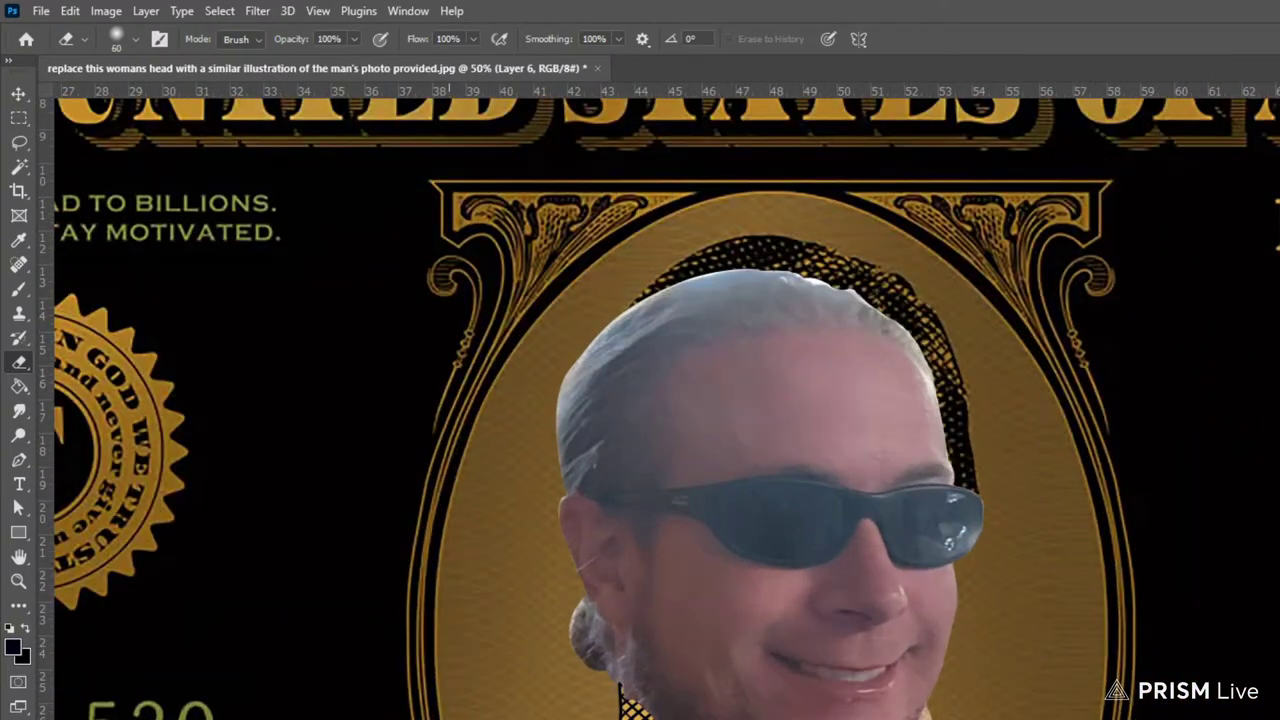
key(alt+])
key(alt+])
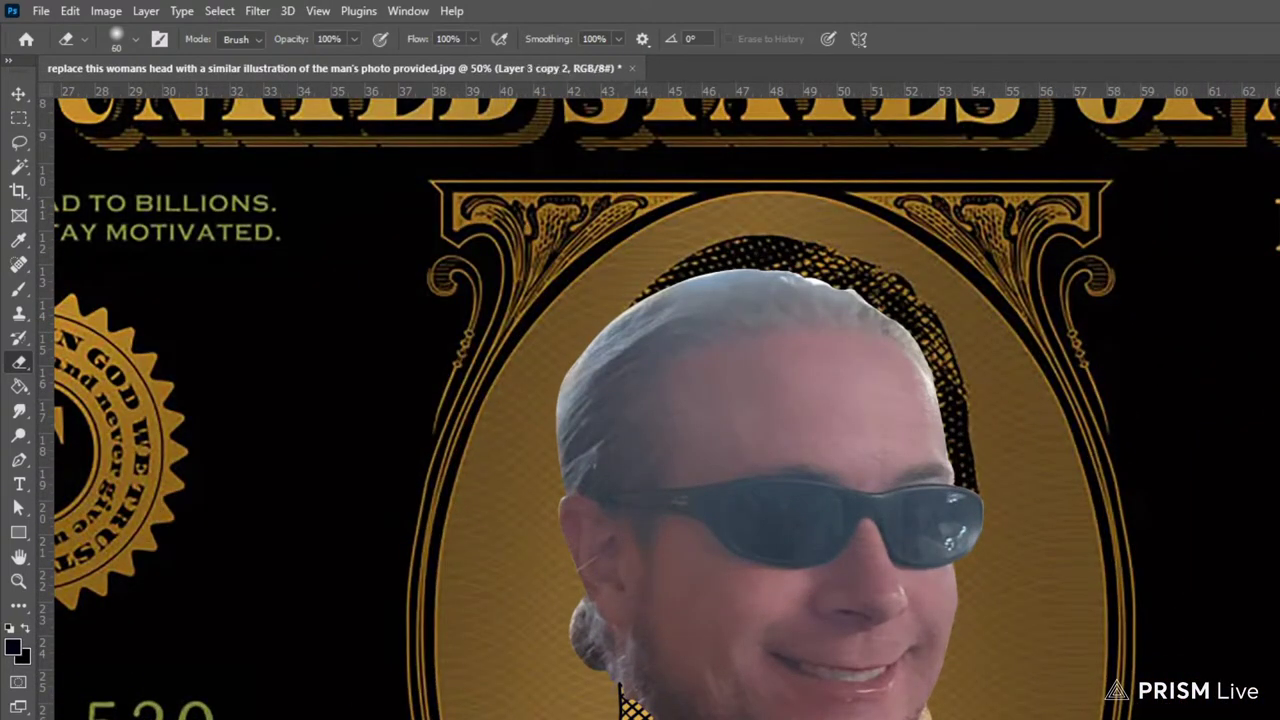
click(104, 11)
mouse_move(180, 59)
click(393, 79)
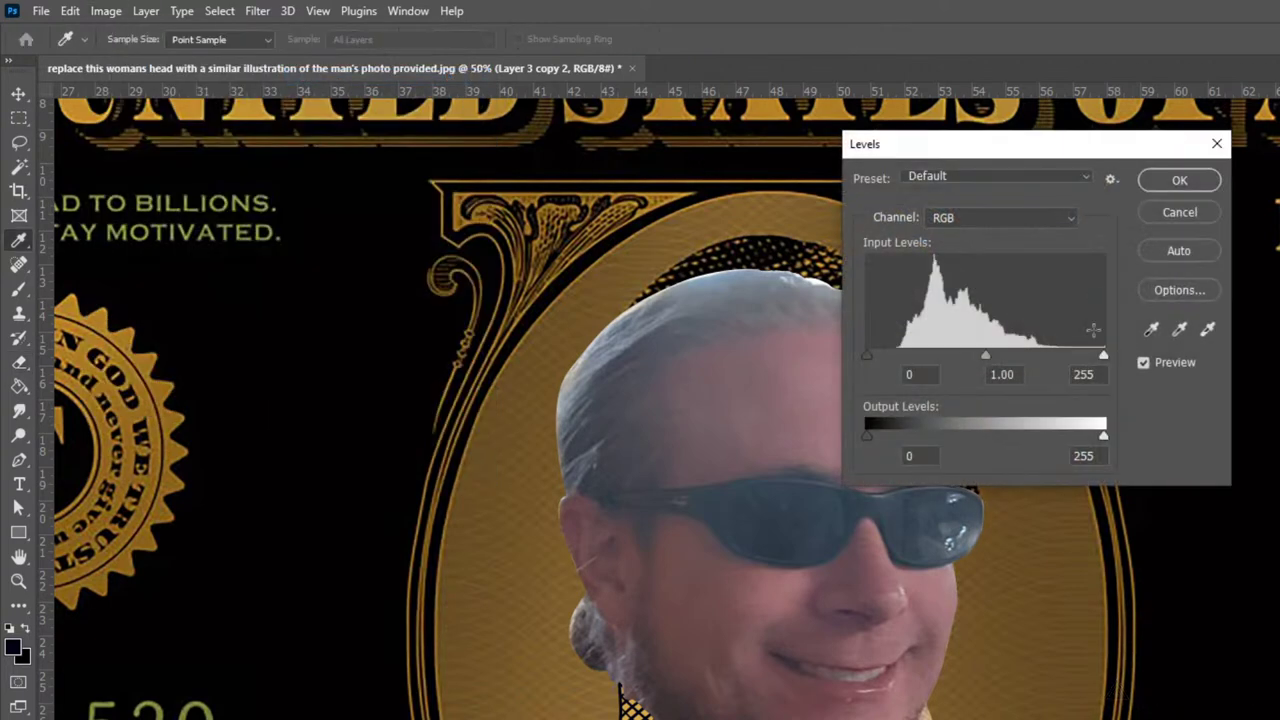
drag(985, 356, 963, 357)
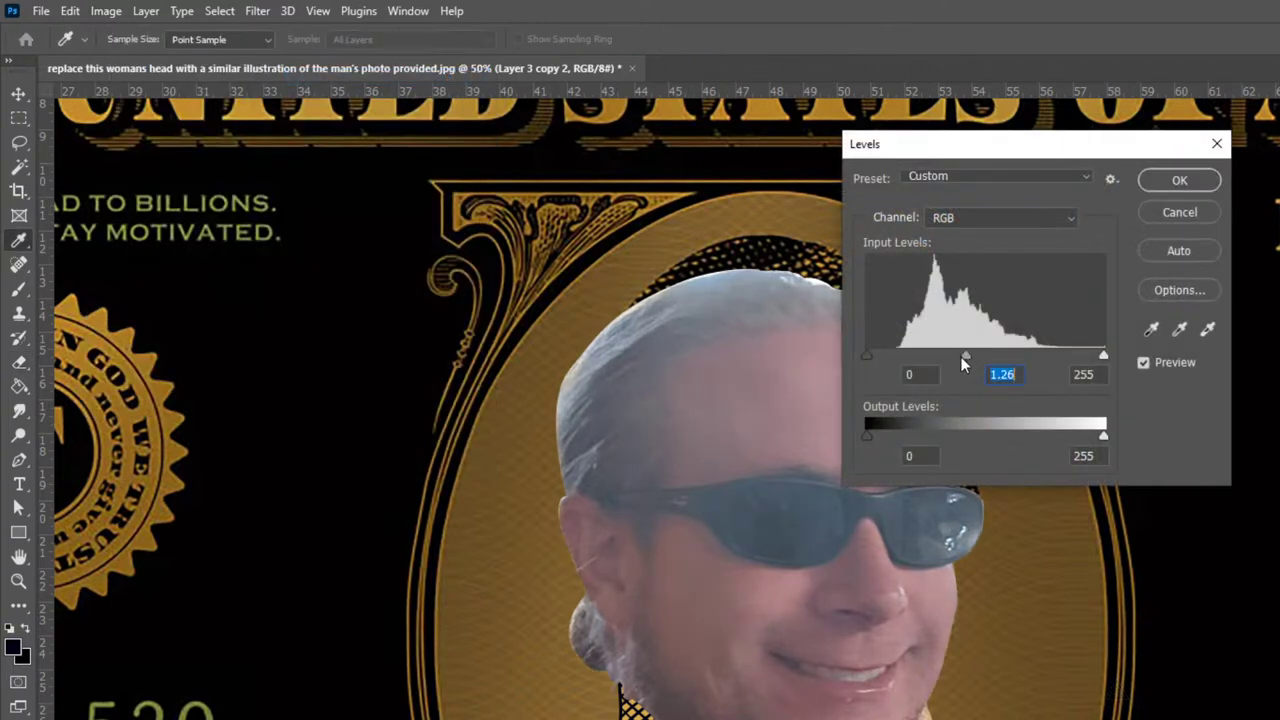
key(e)
click(1179, 180)
Increase the head's contrast with Curves, moving the black point to input 47 and the white point to input 238
click(107, 12)
mouse_move(174, 60)
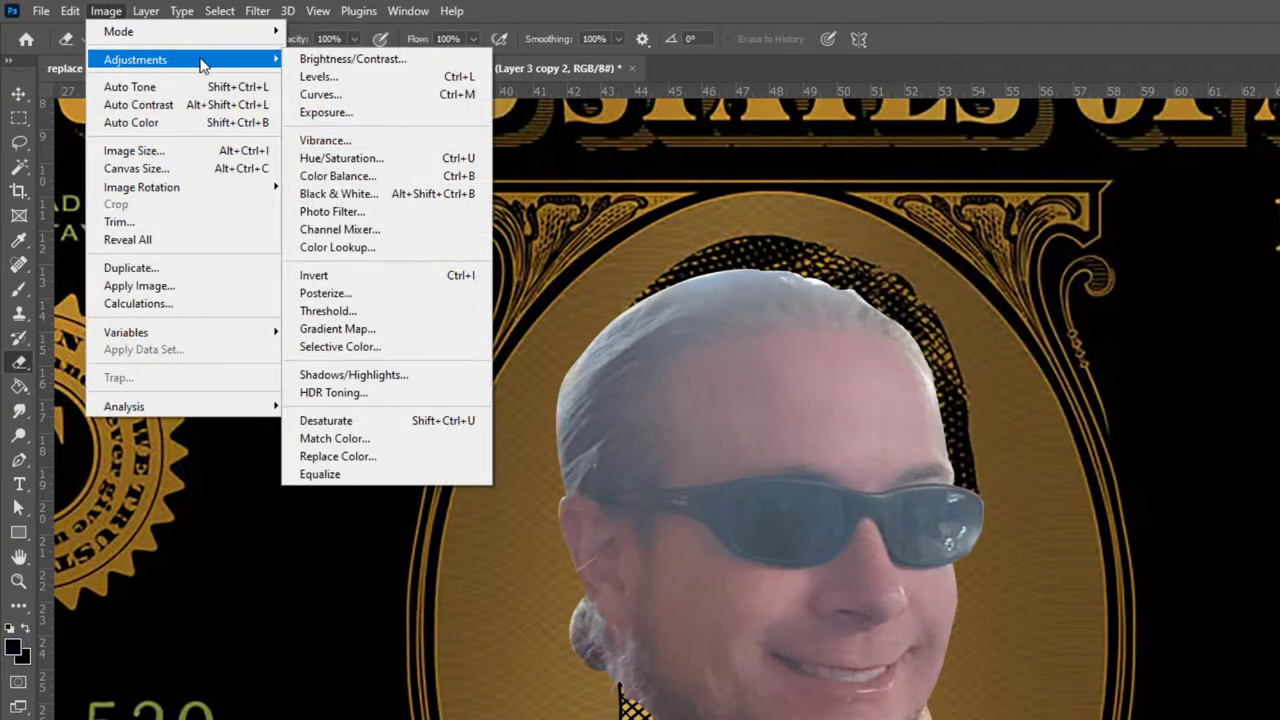
click(429, 91)
drag(410, 415, 437, 413)
drag(645, 415, 629, 413)
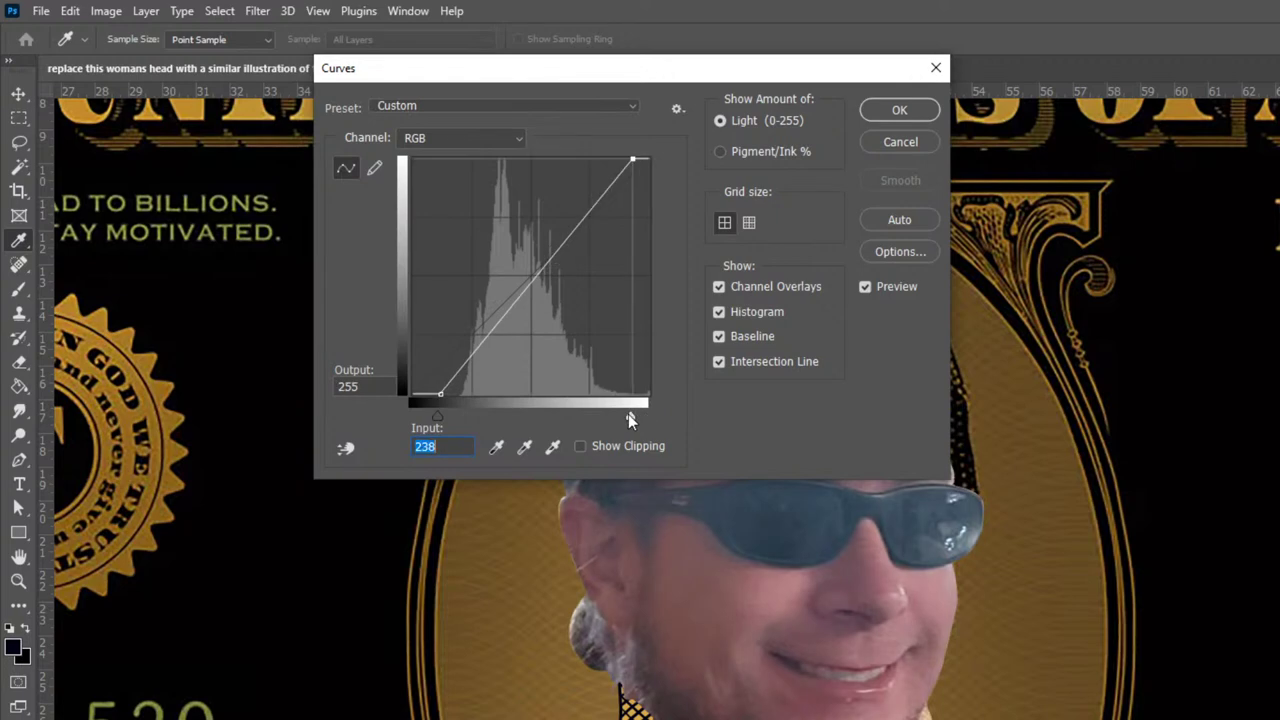
drag(437, 415, 453, 415)
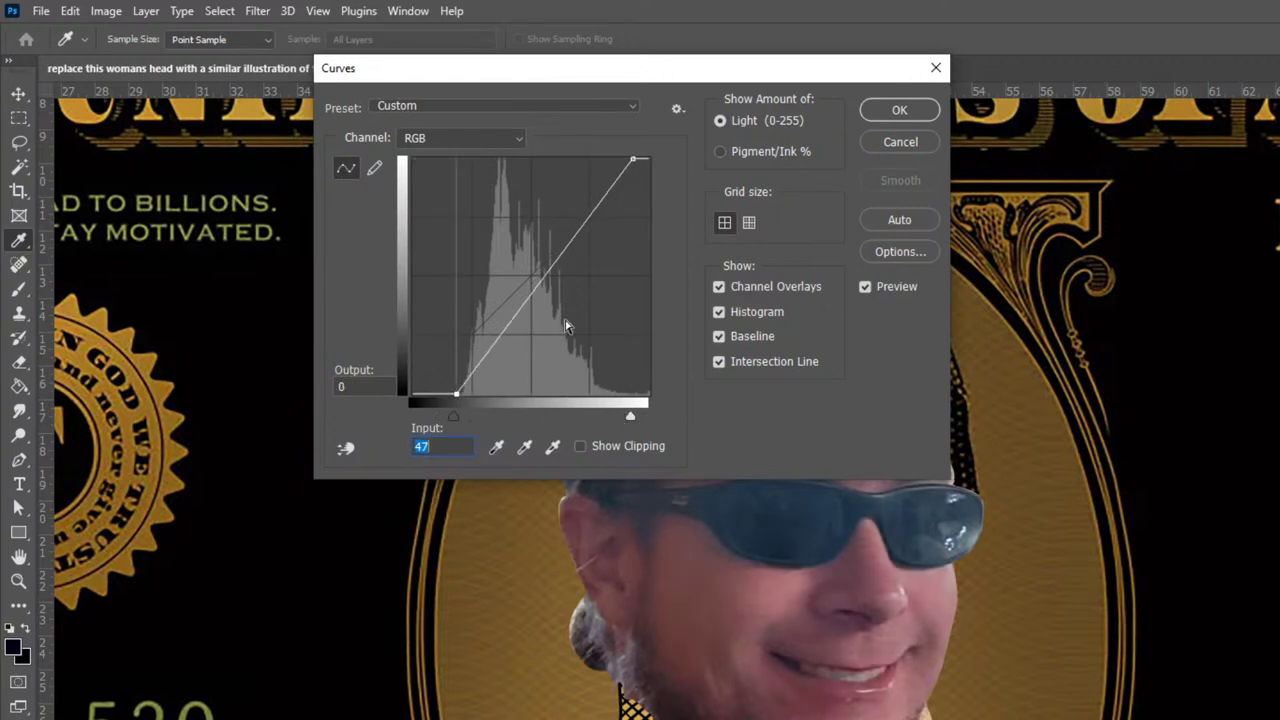
click(917, 109)
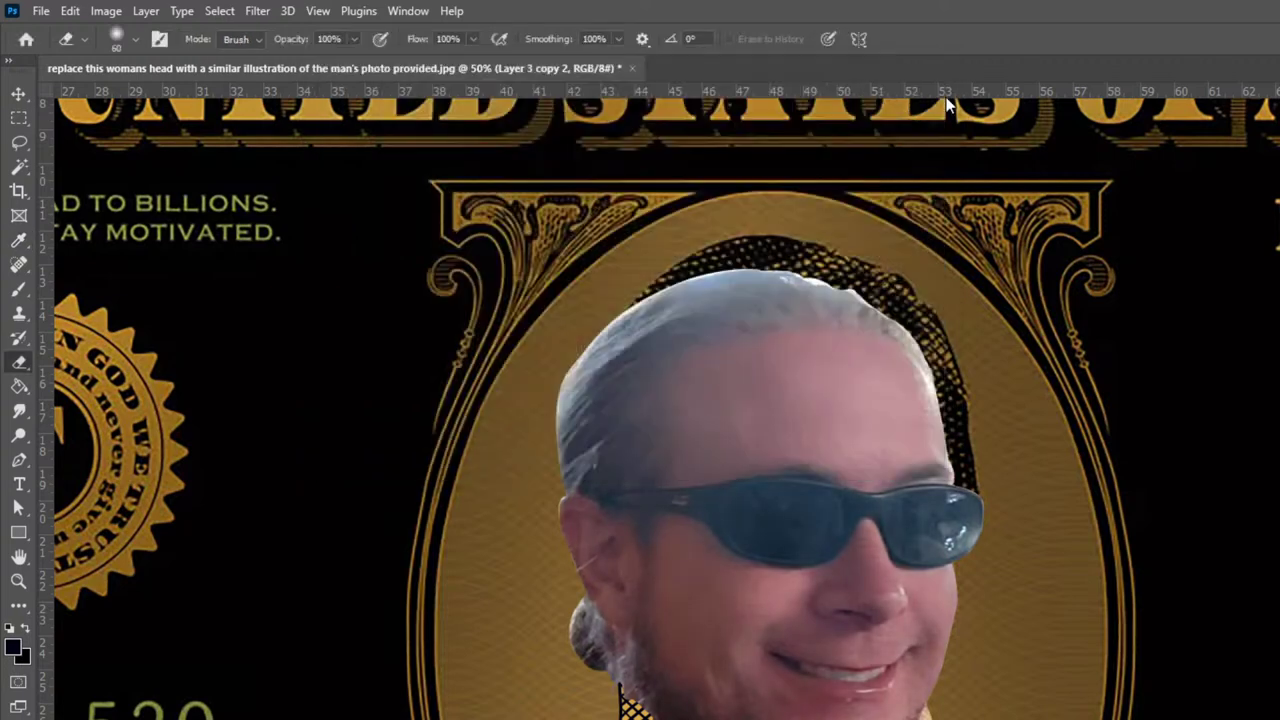
Convert the head layer to greyscale with the Black & White adjustment at its default settings
click(108, 11)
mouse_move(140, 54)
click(408, 191)
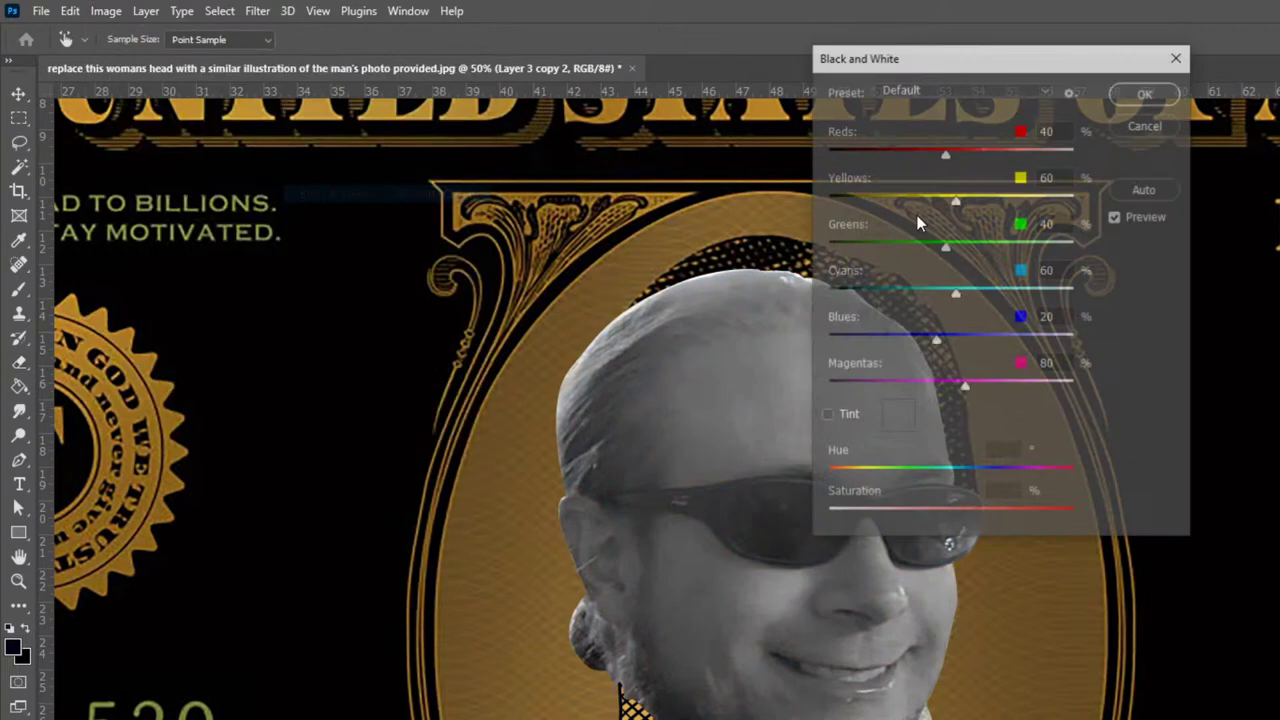
click(1146, 93)
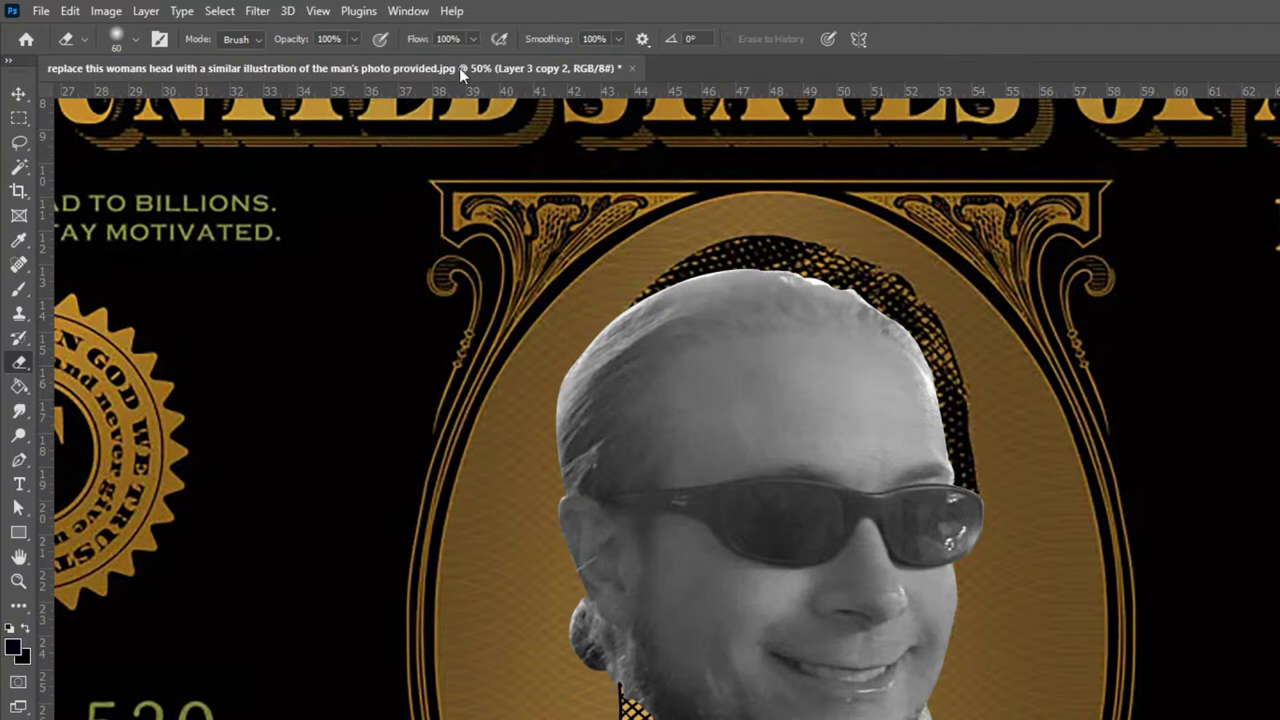
Tint the greyscale head sepia gold with Color Balance, shifting the midtones toward red and yellow
click(106, 11)
mouse_move(140, 59)
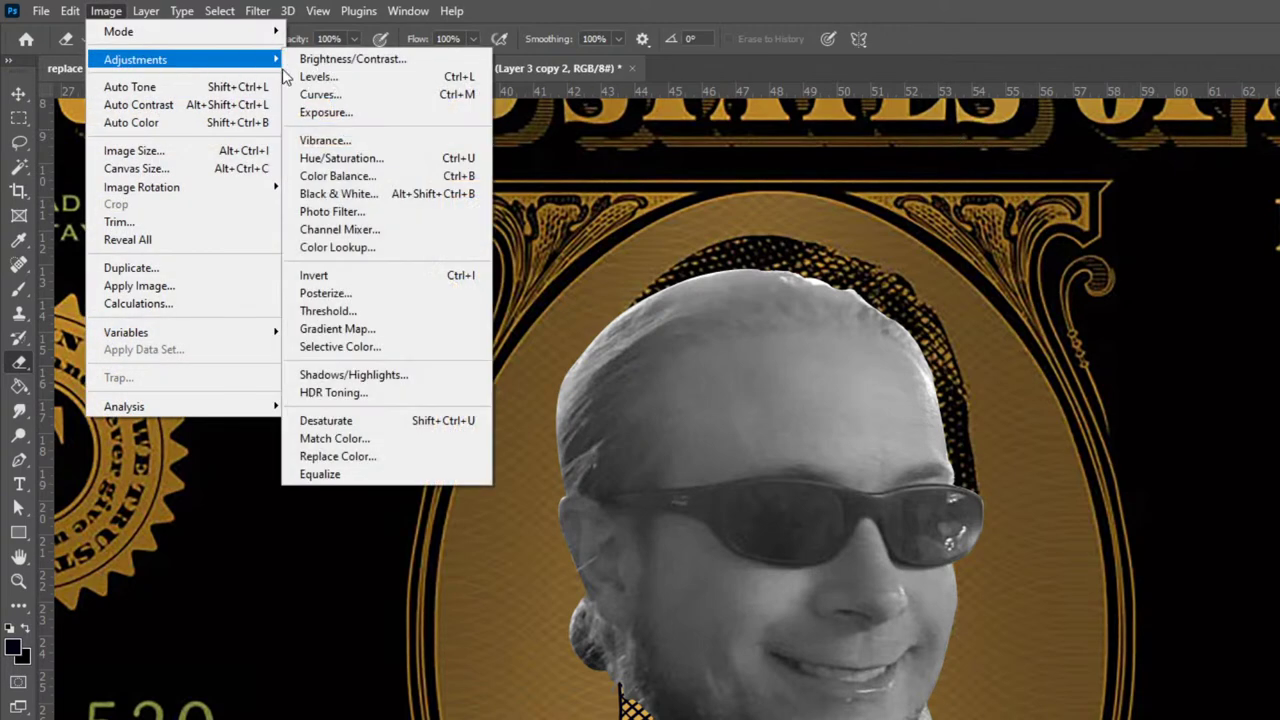
click(388, 175)
drag(880, 250, 841, 249)
drag(967, 133, 1279, 328)
drag(1248, 450, 1228, 452)
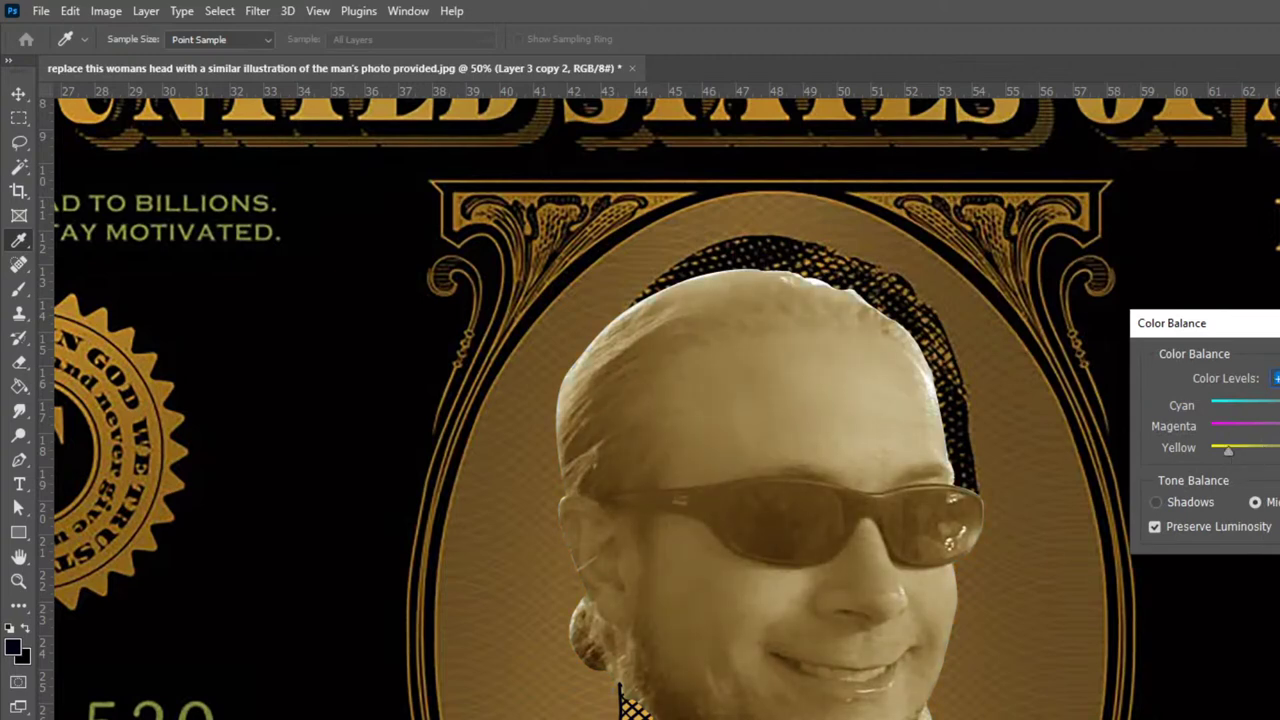
drag(1225, 453, 1218, 452)
key(Return)
key(e)
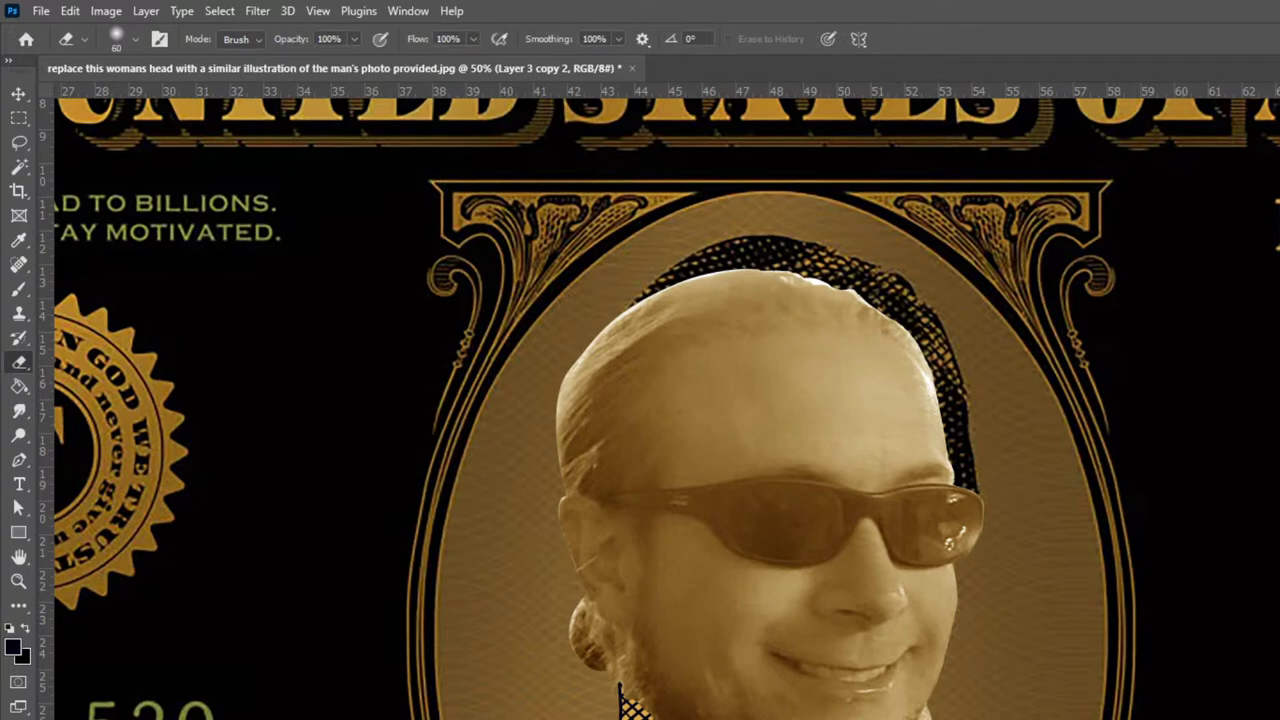
Make the Background layer active to work on the original portrait's hair showing behind the man's head
key(ctrl+minus)
key(ctrl+minus)
key(ctrl+plus)
key(ctrl+plus)
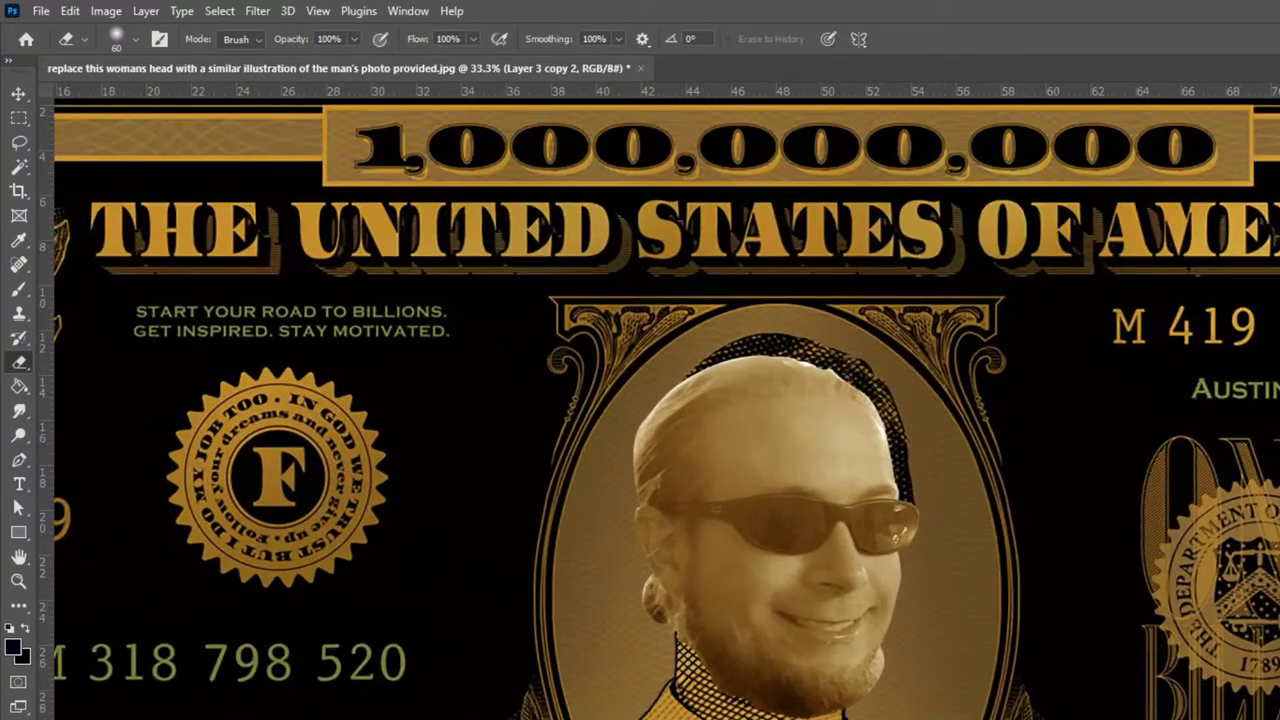
scroll(870, 535, down, 3)
scroll(870, 535, up, 3)
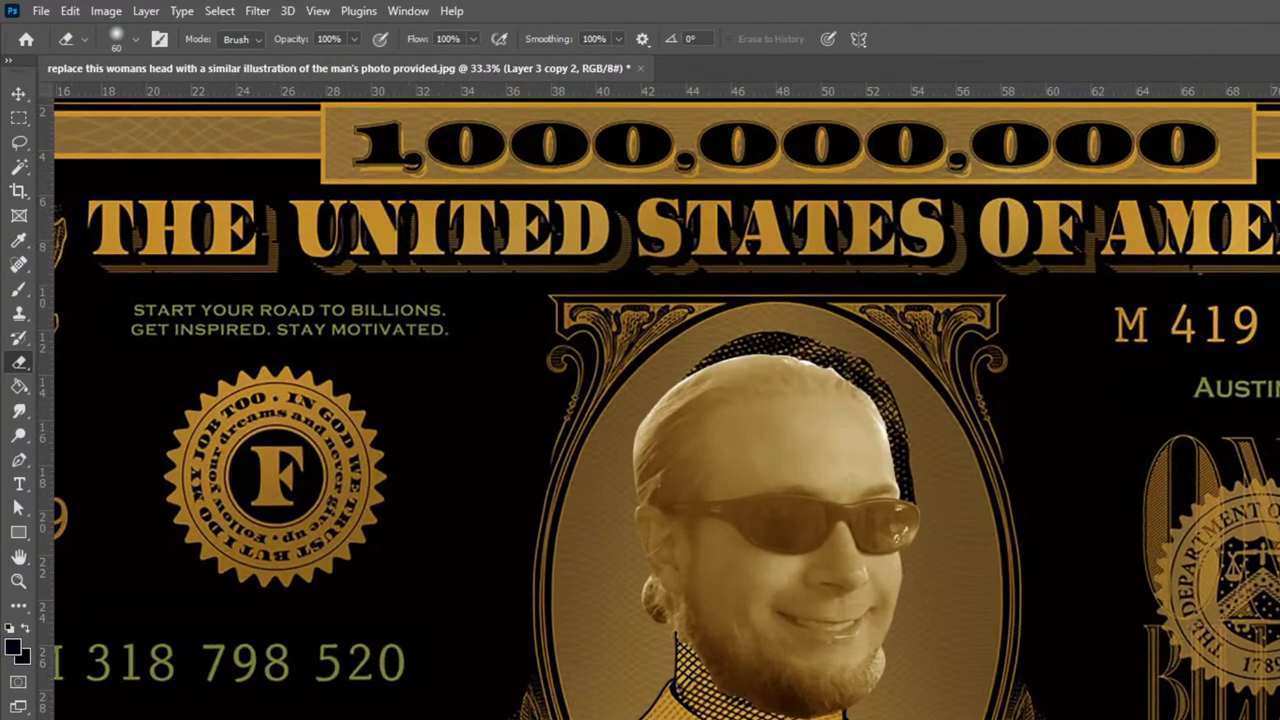
key(alt+comma)
drag(1269, 652, 1279, 718)
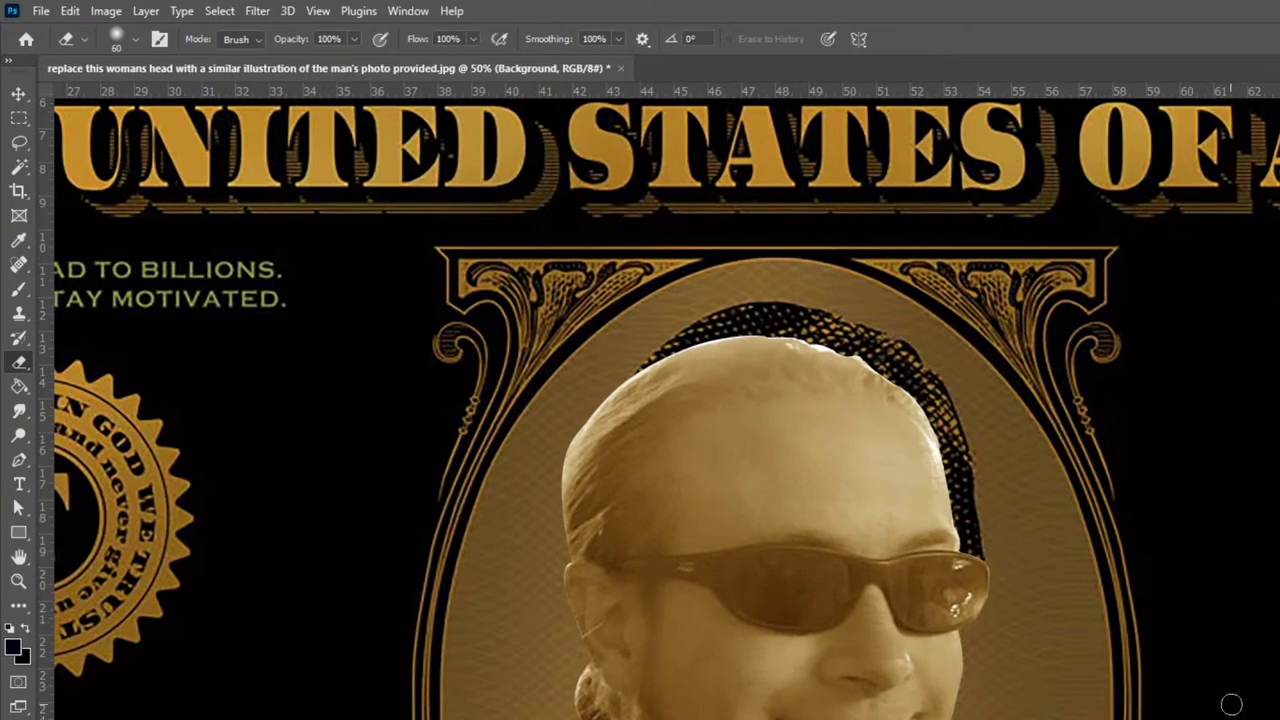
drag(1115, 610, 1195, 705)
scroll(1137, 709, down, 2)
scroll(1137, 709, right, 1)
Try to paint over the leftover hair above the head with a brush in the sampled oval background colour
key(b)
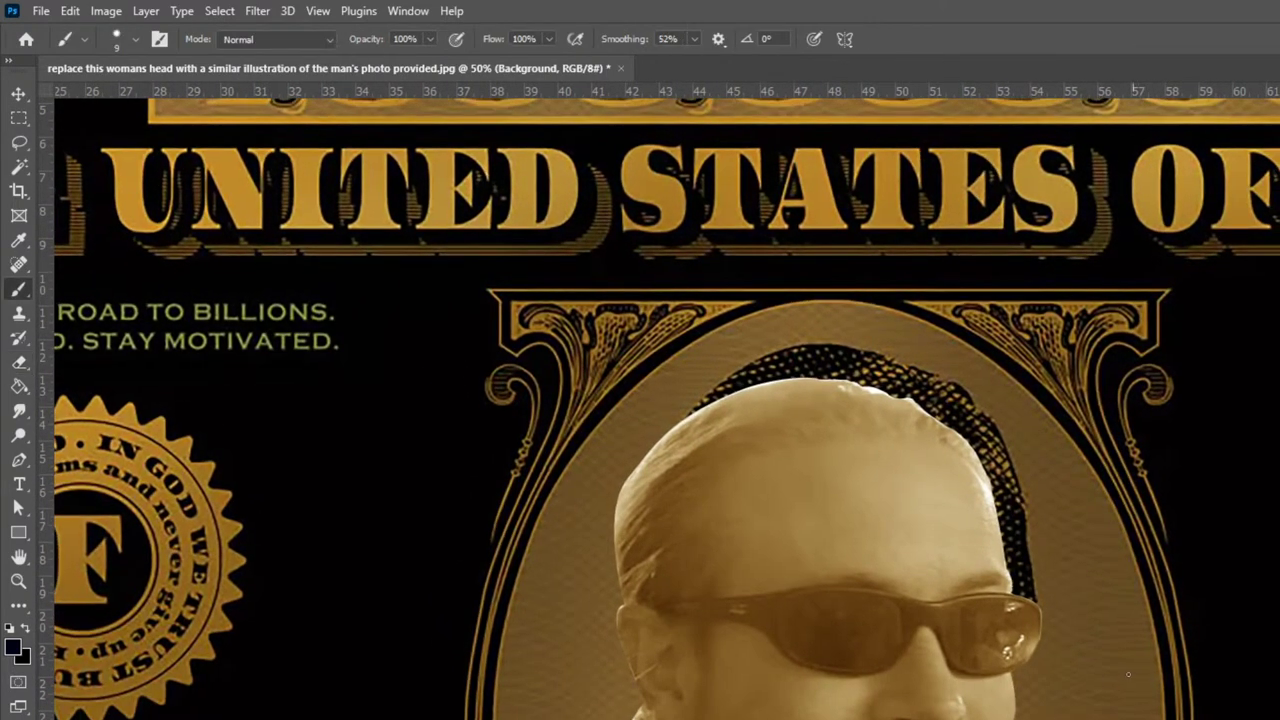
alt+click(826, 322)
key(bracketright)
key(bracketright)
key(bracketright)
mouse_move(793, 342)
mouse_down()
mouse_move(852, 350)
mouse_move(758, 359)
mouse_move(840, 357)
mouse_up()
key(ctrl+z)
key(ctrl+z)
Clone the oval's background texture over the leftover hair above the back of the head, using size 50 and 100% opacity
key(s)
key(bracketright)
key(bracketright)
mouse_move(811, 345)
mouse_down()
mouse_move(743, 368)
mouse_move(788, 352)
mouse_move(882, 358)
mouse_move(774, 351)
mouse_up()
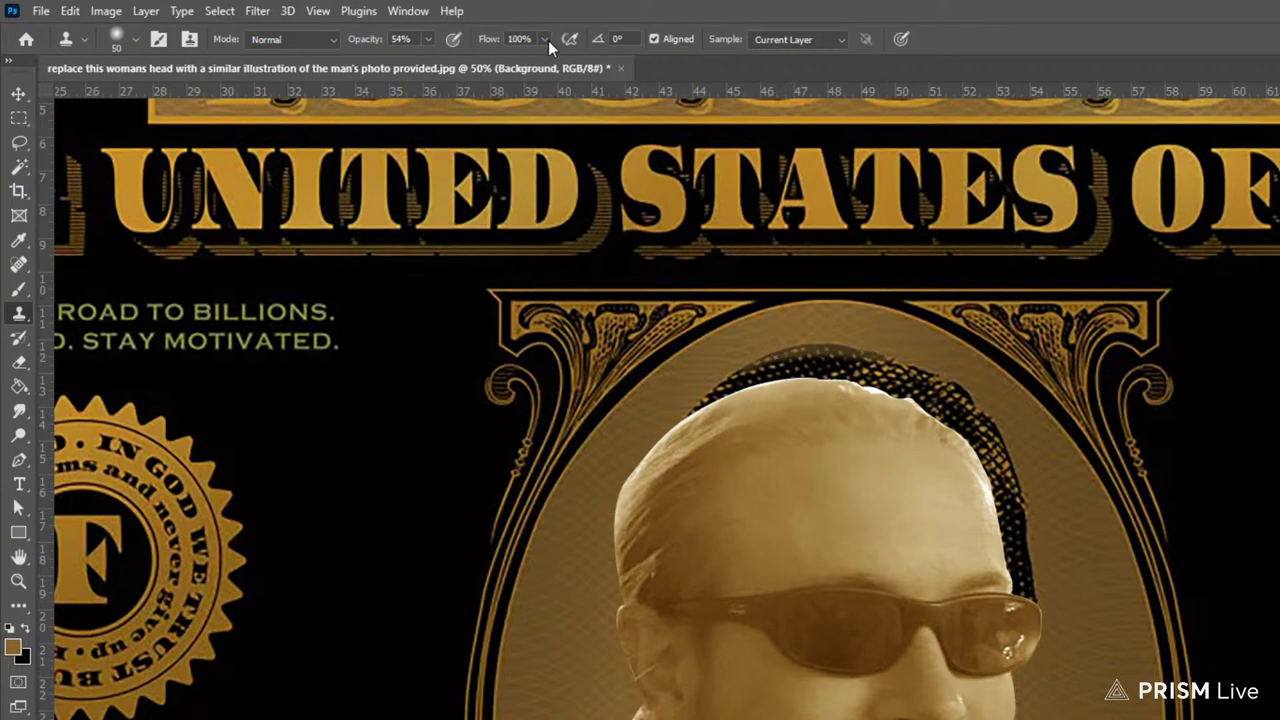
click(428, 39)
drag(426, 61, 470, 62)
mouse_move(810, 341)
mouse_down()
mouse_move(803, 350)
mouse_move(727, 373)
mouse_move(860, 350)
mouse_move(981, 411)
mouse_move(968, 396)
mouse_move(991, 429)
mouse_move(945, 386)
mouse_move(835, 357)
mouse_move(739, 371)
mouse_move(816, 360)
mouse_move(756, 372)
mouse_move(834, 376)
mouse_move(716, 404)
mouse_up()
mouse_move(751, 351)
mouse_down()
mouse_move(731, 350)
mouse_move(730, 380)
mouse_move(692, 420)
mouse_up()
Clone sampled oval background over the remaining old hair from the top of the head down to the sunglasses
alt+click(836, 332)
mouse_move(845, 375)
mouse_down()
mouse_move(929, 395)
mouse_move(959, 444)
mouse_move(973, 418)
mouse_move(1011, 457)
mouse_move(976, 440)
mouse_move(1036, 520)
mouse_up()
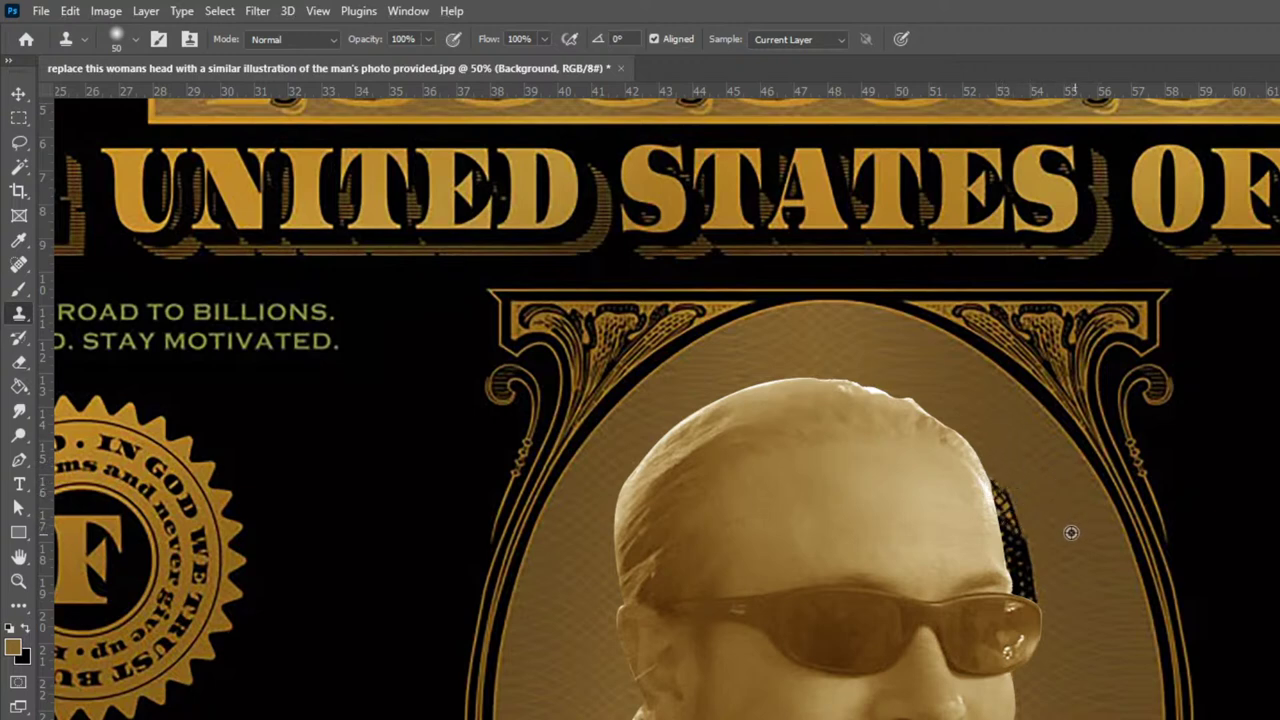
mouse_move(1004, 477)
mouse_down()
mouse_move(988, 466)
mouse_move(1018, 600)
mouse_move(1032, 574)
mouse_move(994, 489)
mouse_up()
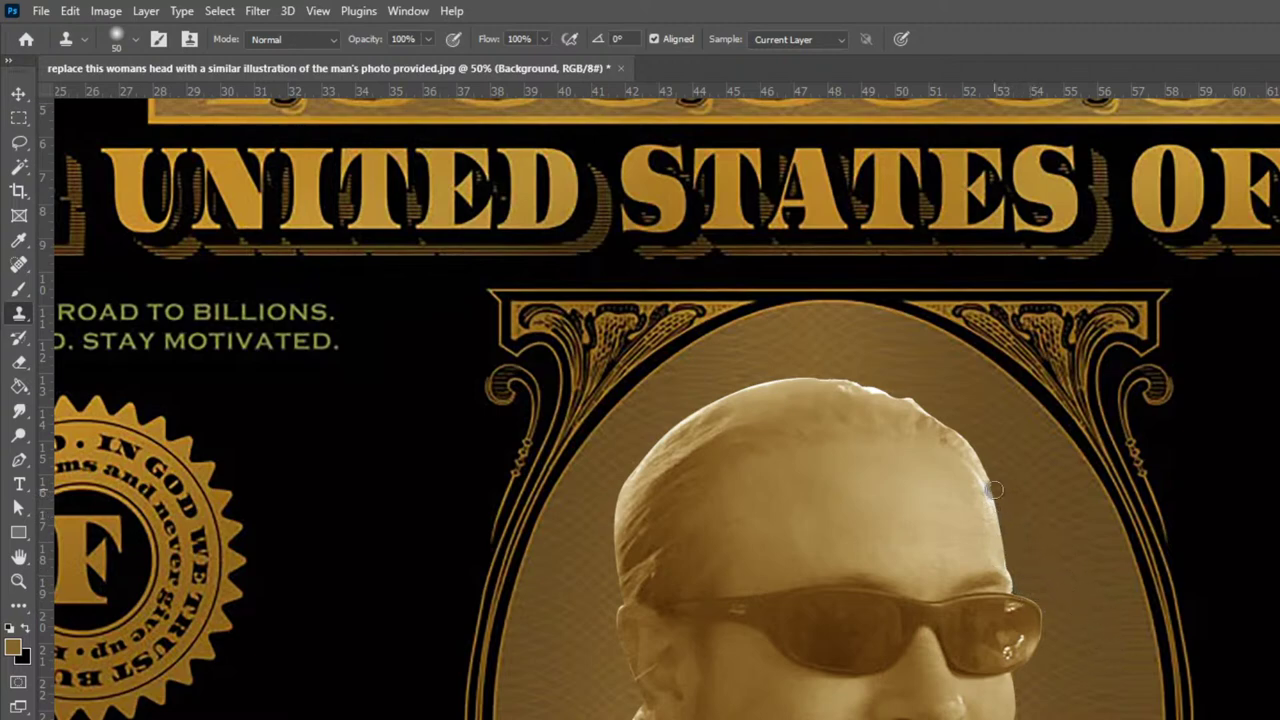
scroll(994, 495, down, 1)
scroll(996, 498, up, 1)
Fill the head's outline with solid gold on a separate layer above the head, and clear the selection
ctrl+click(994, 491)
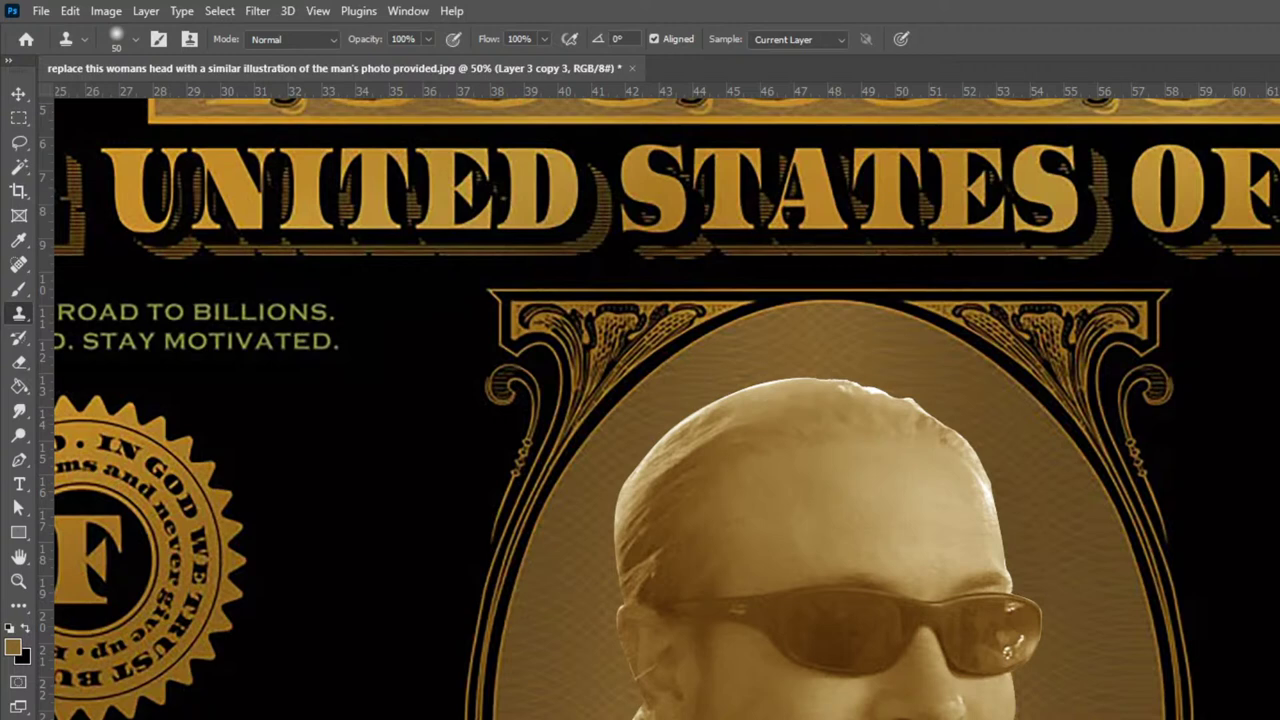
key(alt+])
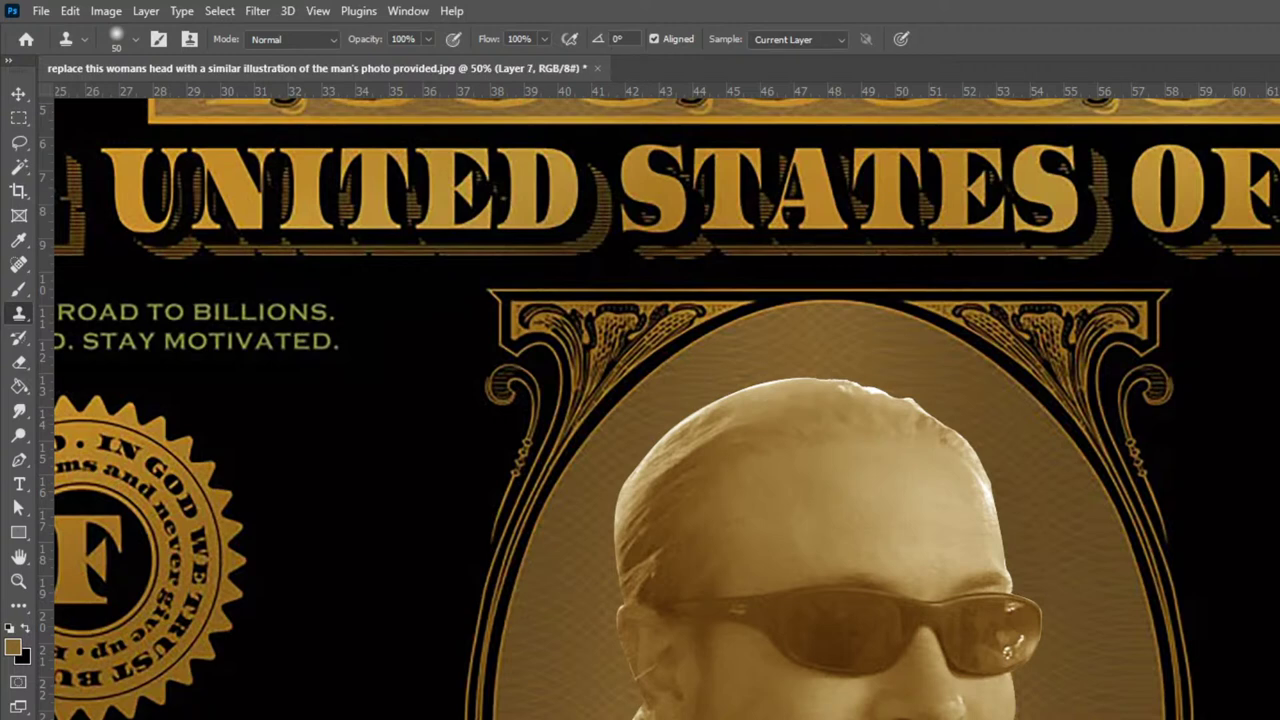
key(g)
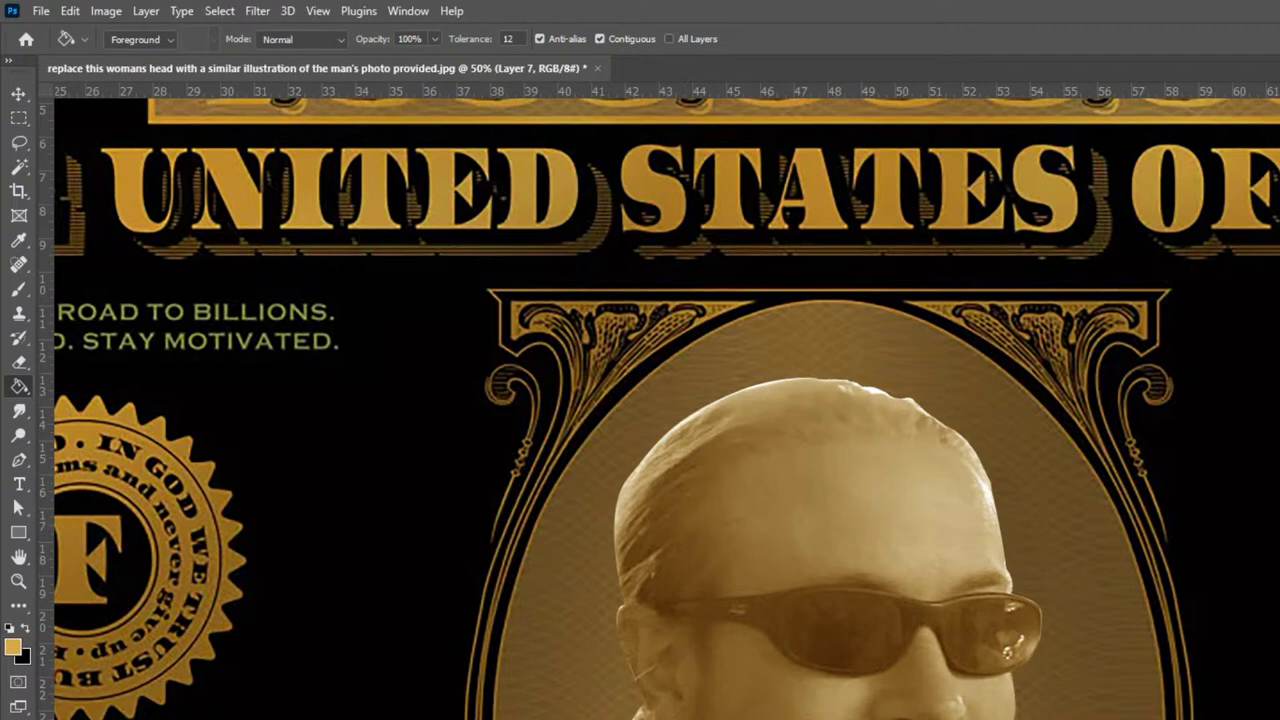
click(976, 600)
key(ctrl+d)
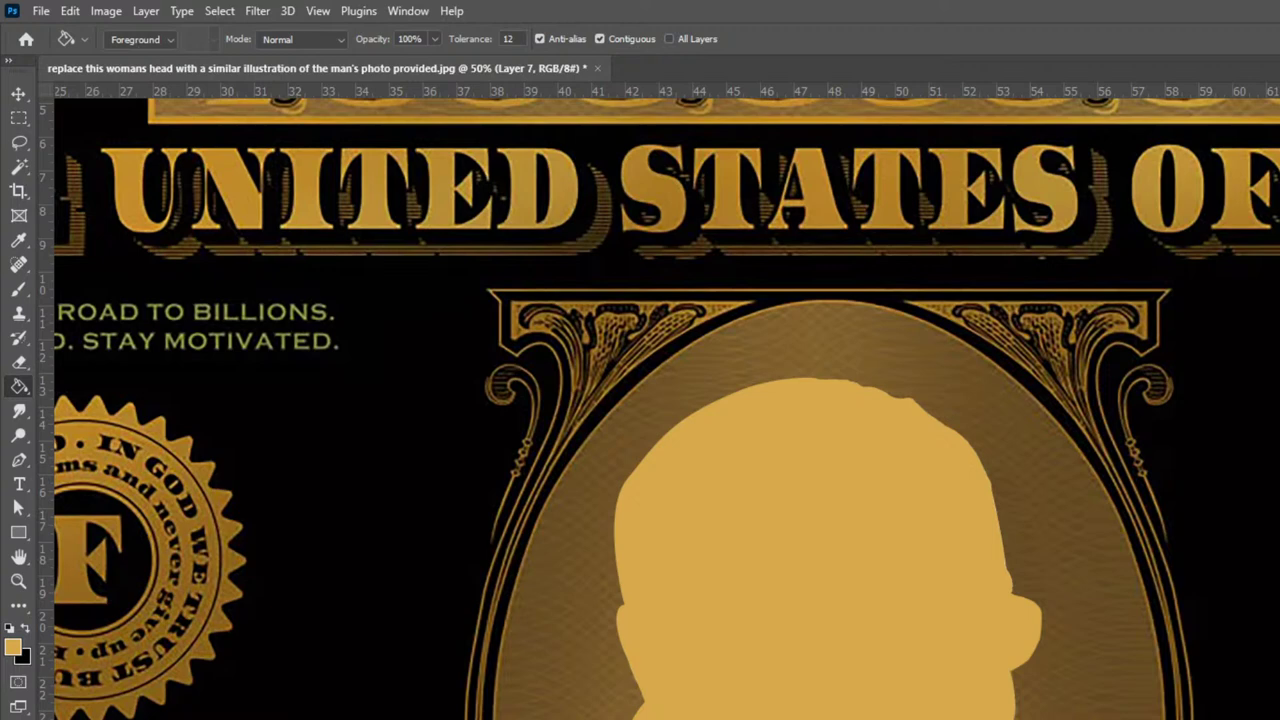
Cycle through blend modes for the gold fill layer and keep one that tints the head gold while preserving its shading
key(ctrl+z)
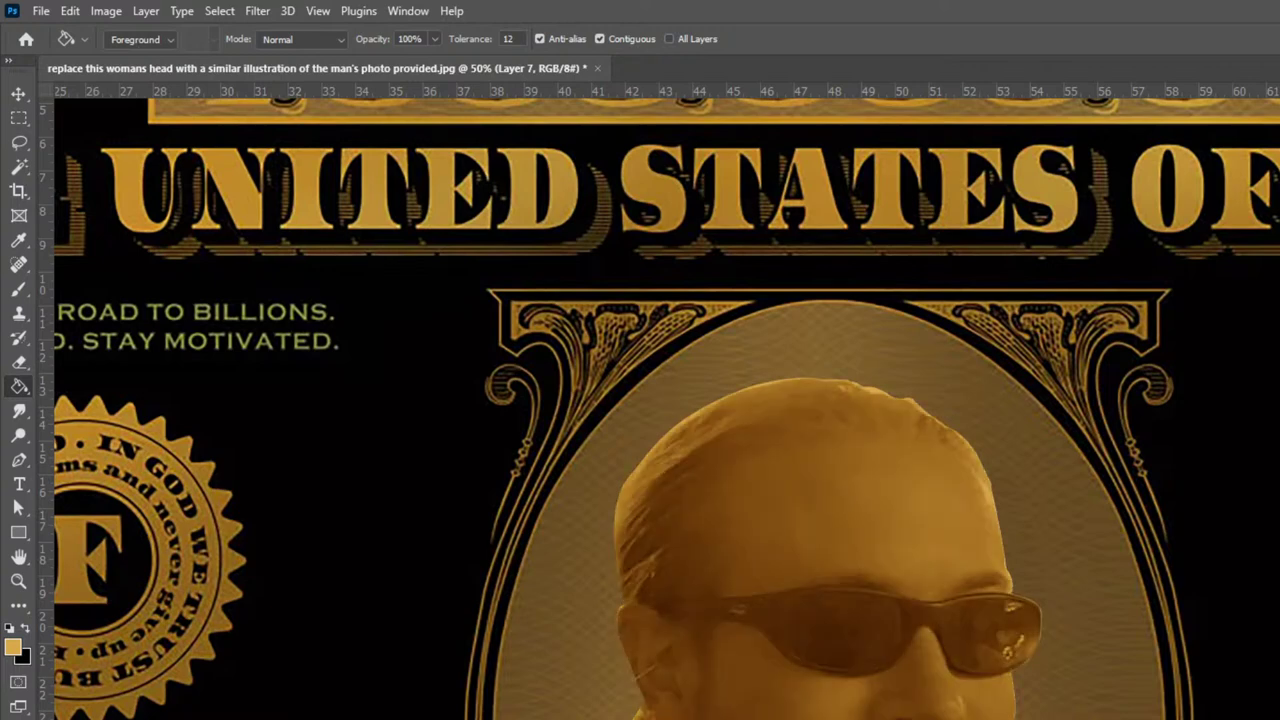
key(alt+shift+o)
key(shift+plus)
key(shift+plus)
key(shift+plus)
key(shift+plus)
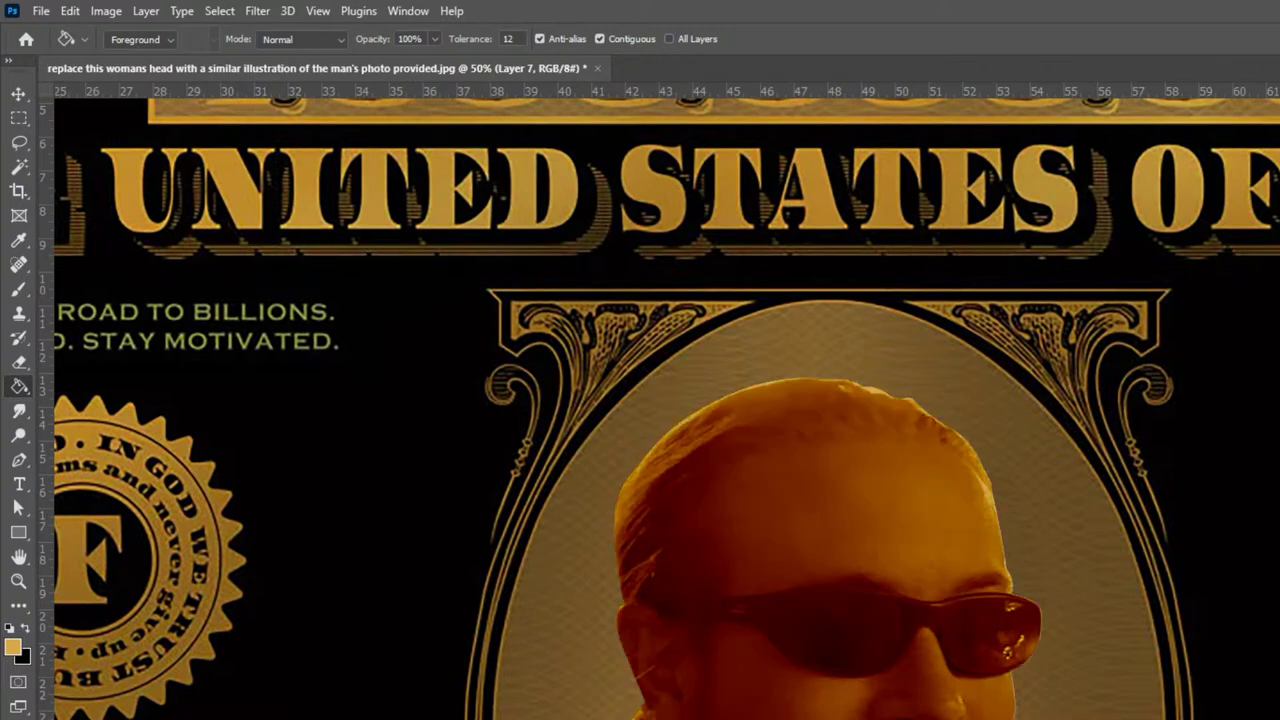
key(shift+plus)
key(shift+plus)
key(shift+plus)
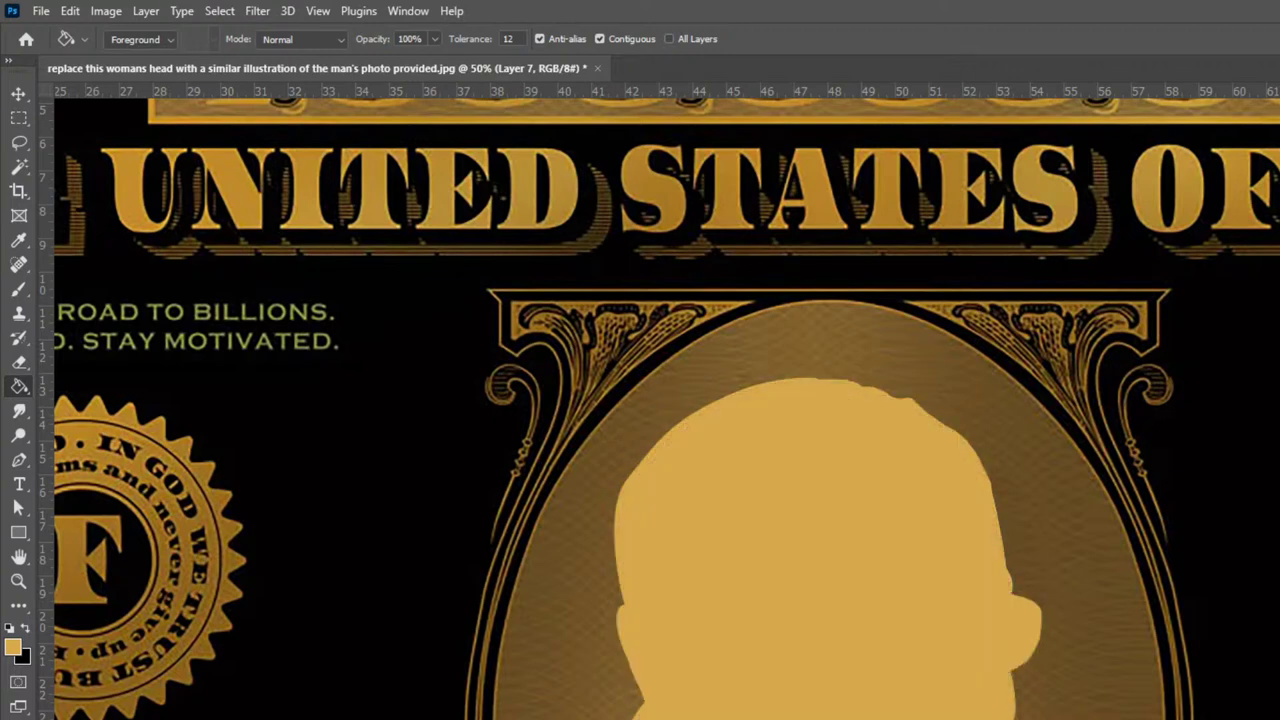
key(shift+plus)
key(shift+plus)
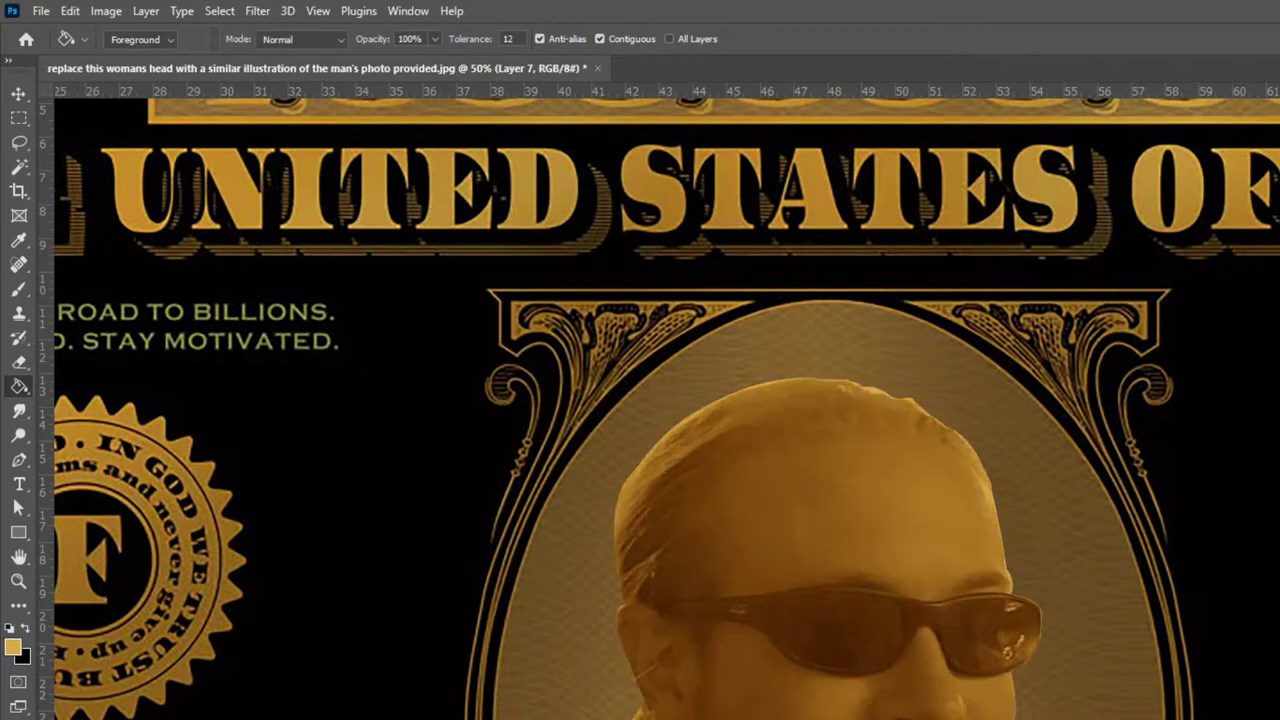
key(shift+plus)
key(shift+plus)
key(shift+plus)
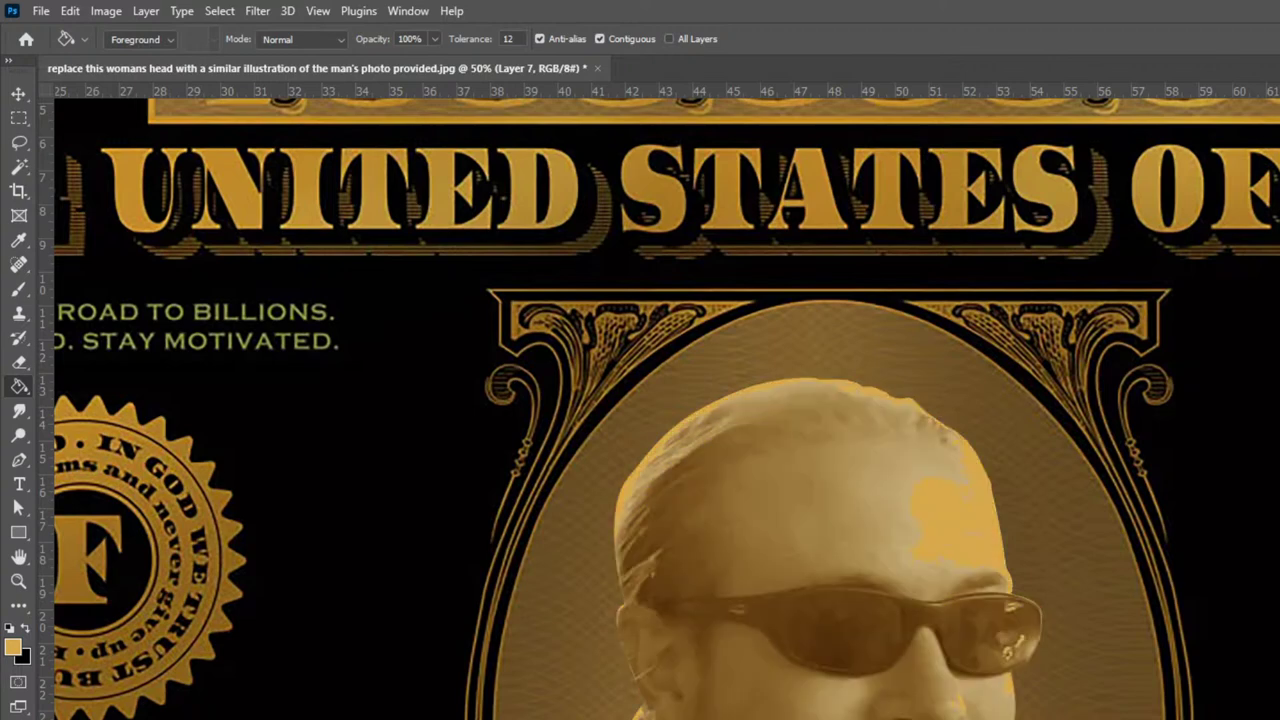
key(shift+plus)
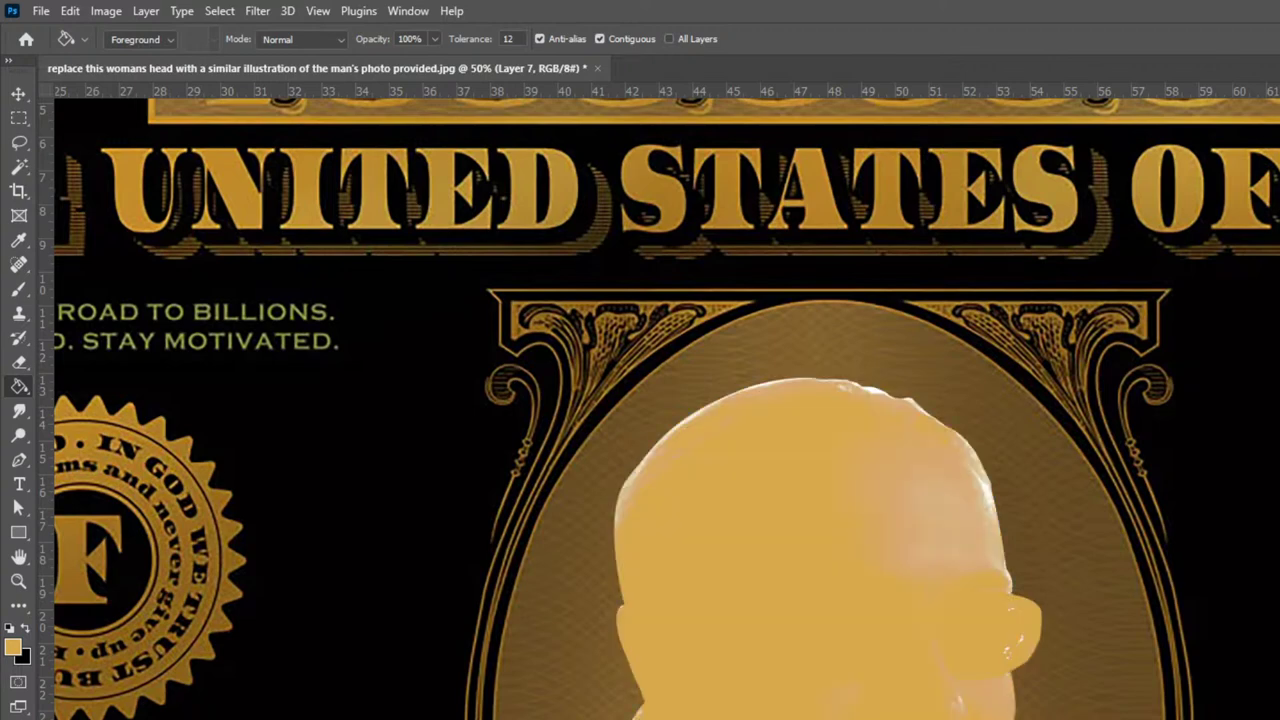
key(shift+plus)
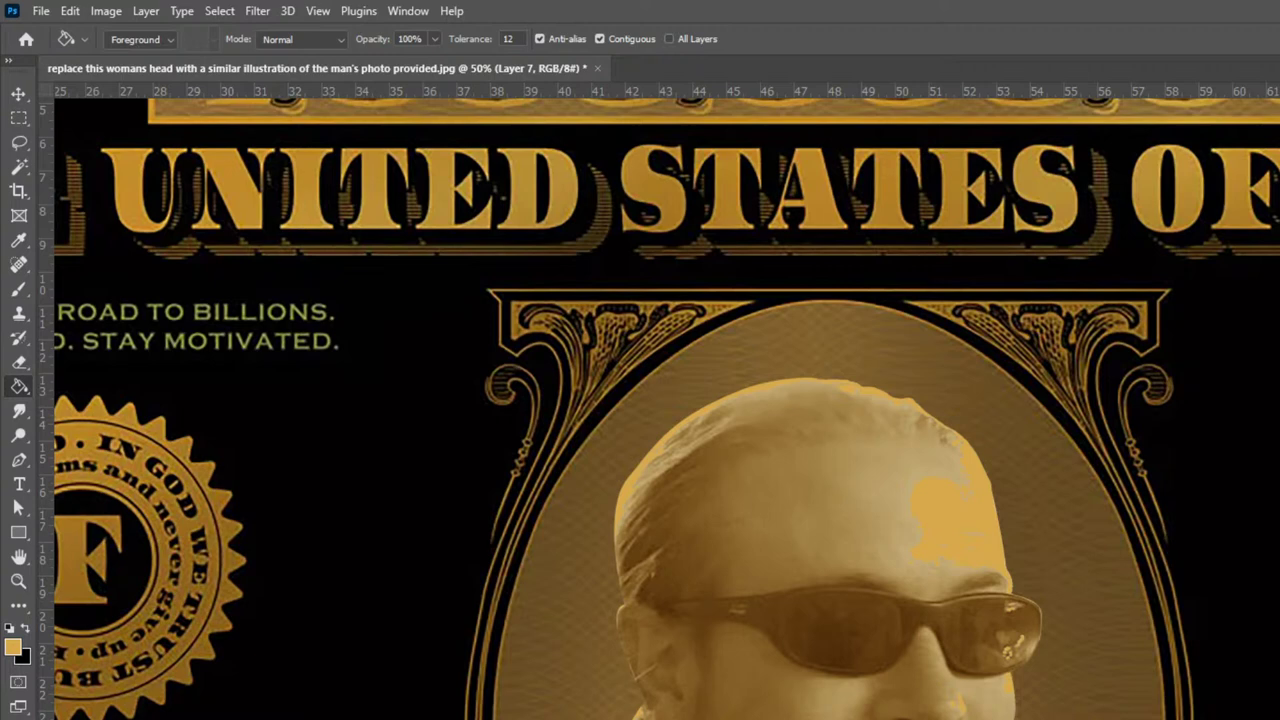
key(Down)
key(Down)
key(Down)
key(Down)
key(Down)
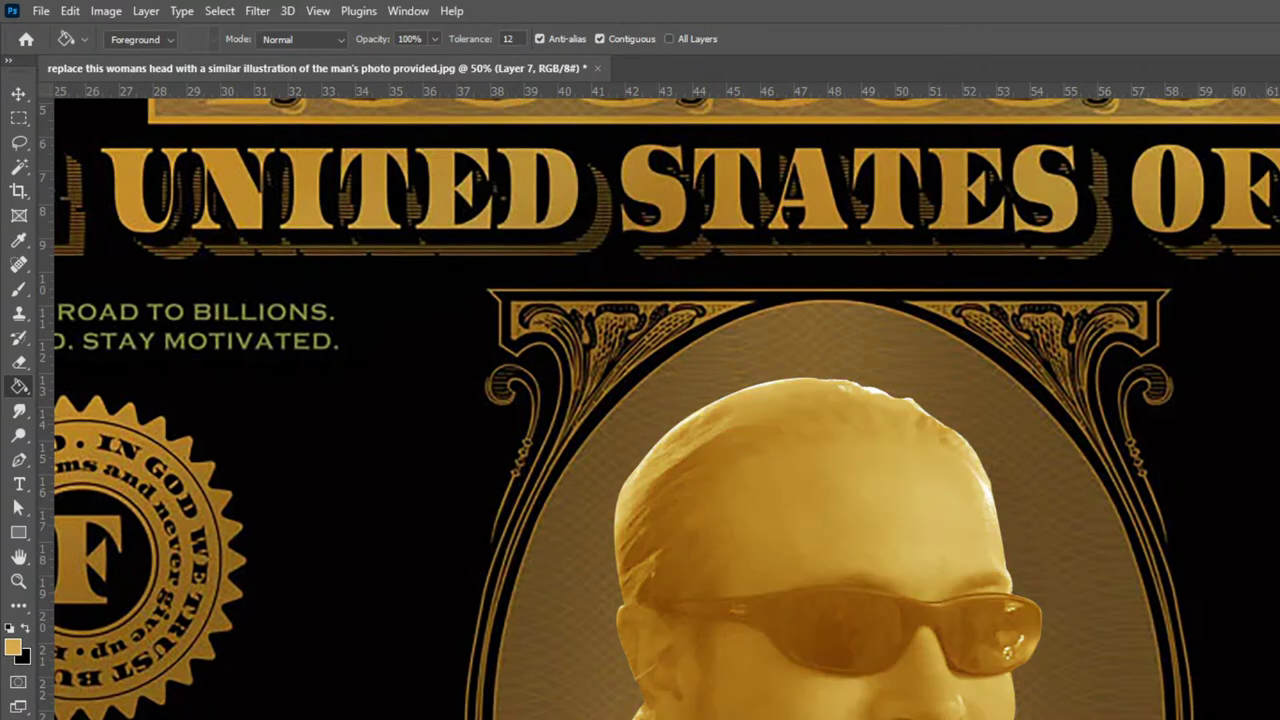
Duplicate the gold tint layer over the head to tone down its white highlights
drag(1206, 606, 1267, 422)
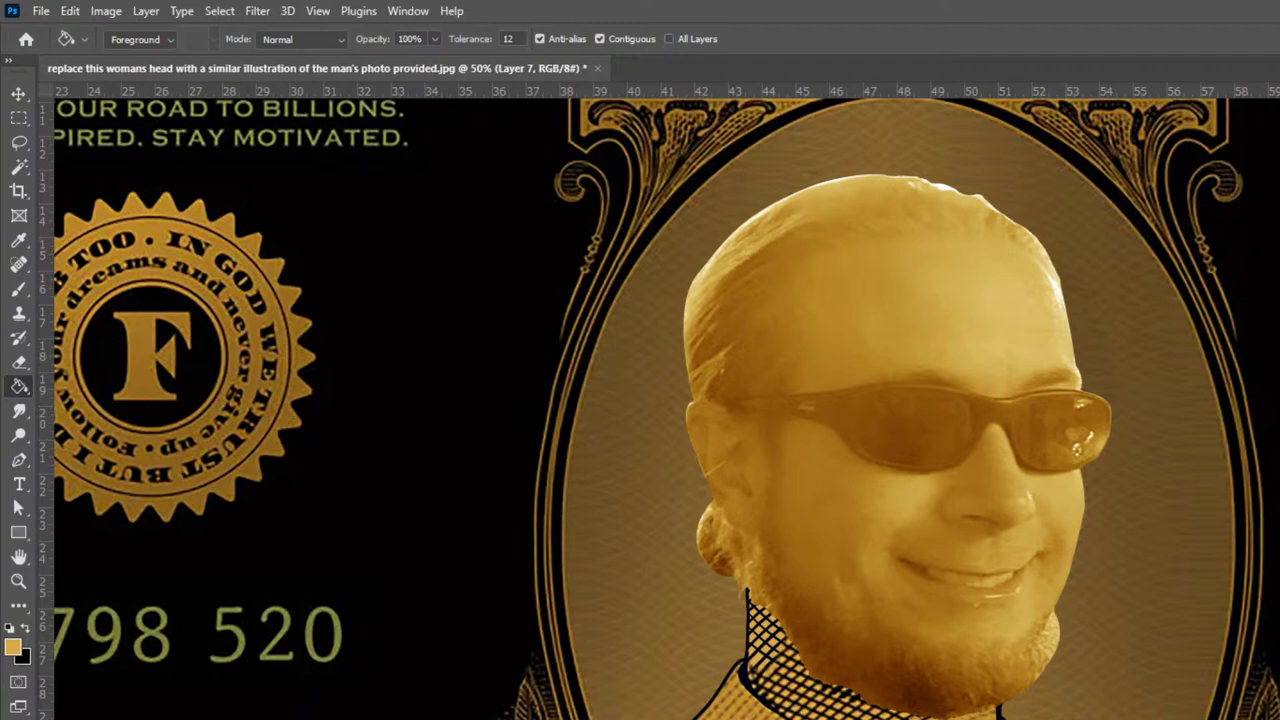
key(ctrl+j)
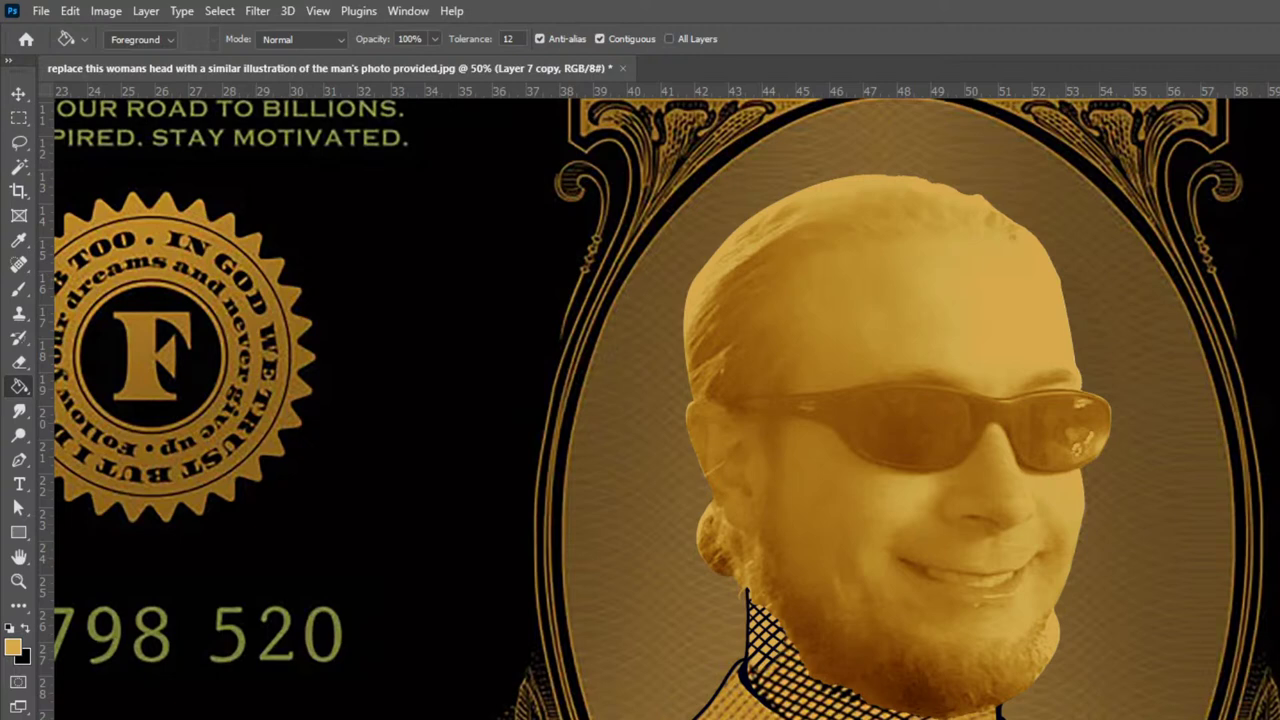
Add a new layer and outline the ear's outer rim down to the lobe in black with a 10 px brush
key(ctrl+shift+alt+n)
key(ctrl+plus)
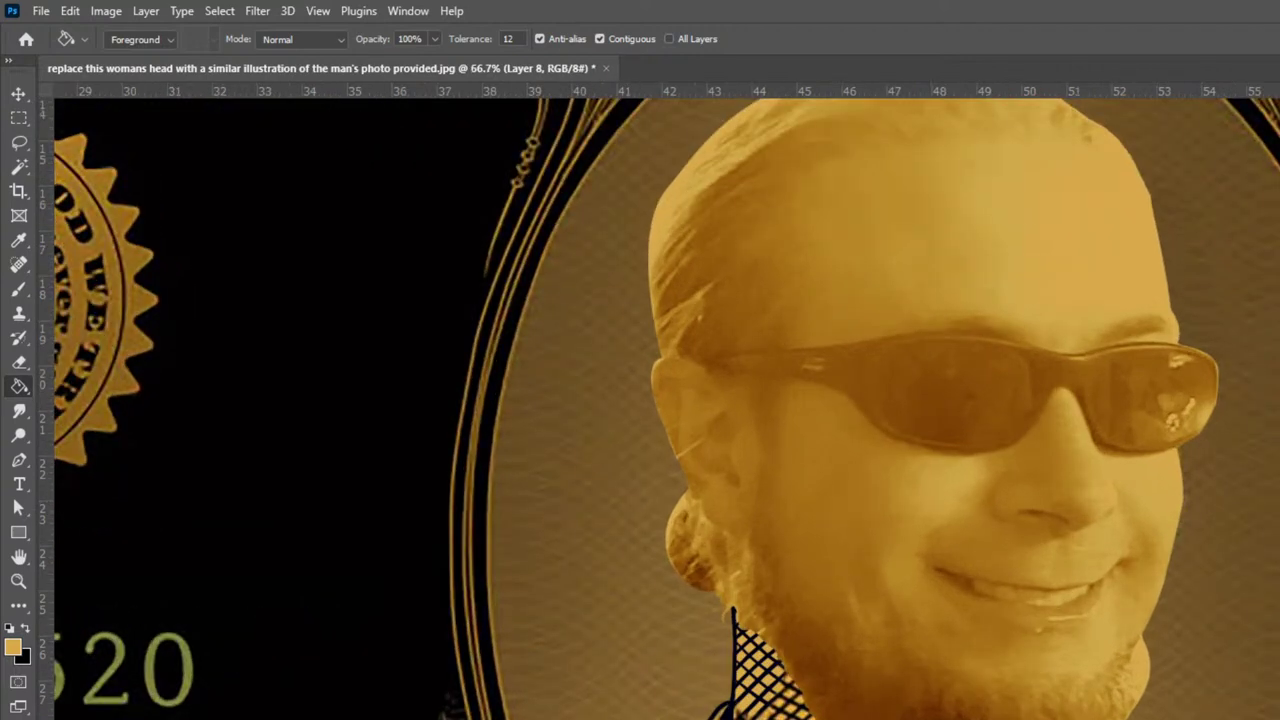
key(ctrl+plus)
drag(1112, 700, 1139, 719)
key(b)
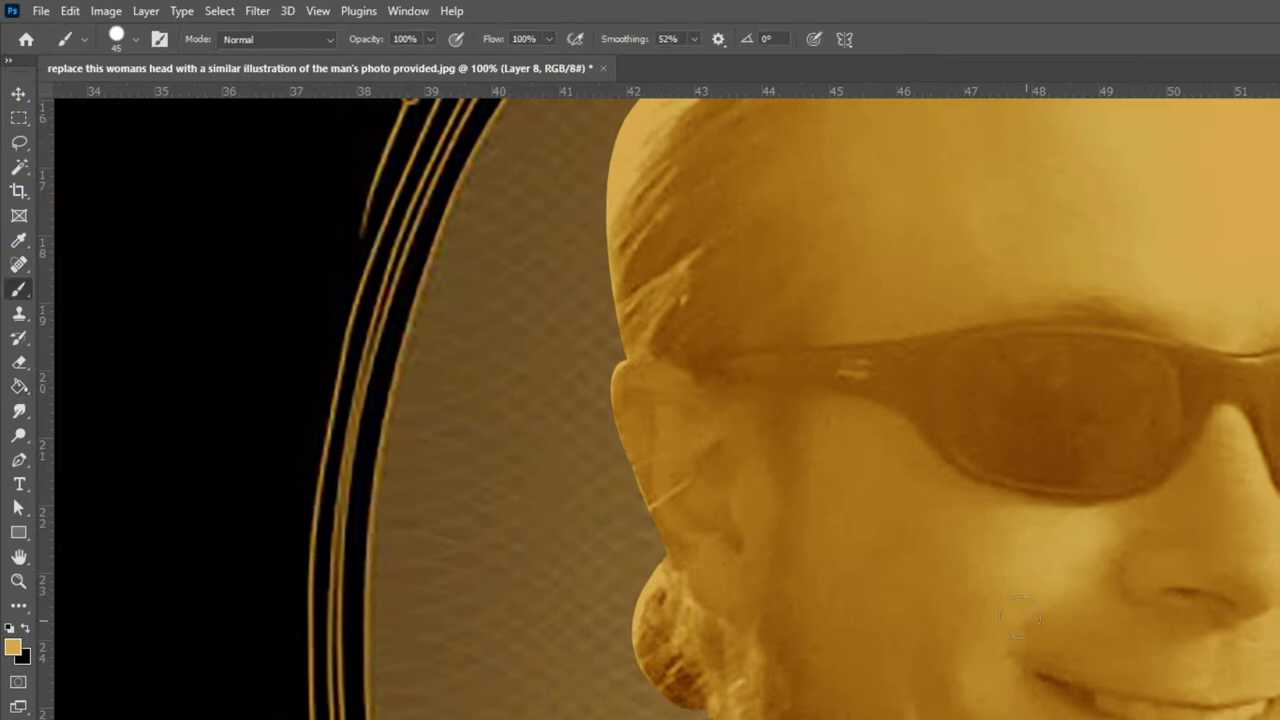
key(bracketleft)
key(bracketleft)
key(bracketleft)
key(bracketleft)
mouse_move(695, 377)
mouse_down()
mouse_move(657, 355)
mouse_move(688, 373)
mouse_move(623, 358)
mouse_move(610, 402)
mouse_move(681, 576)
mouse_move(709, 612)
mouse_move(757, 607)
mouse_up()
key(ctrl+z)
key(d)
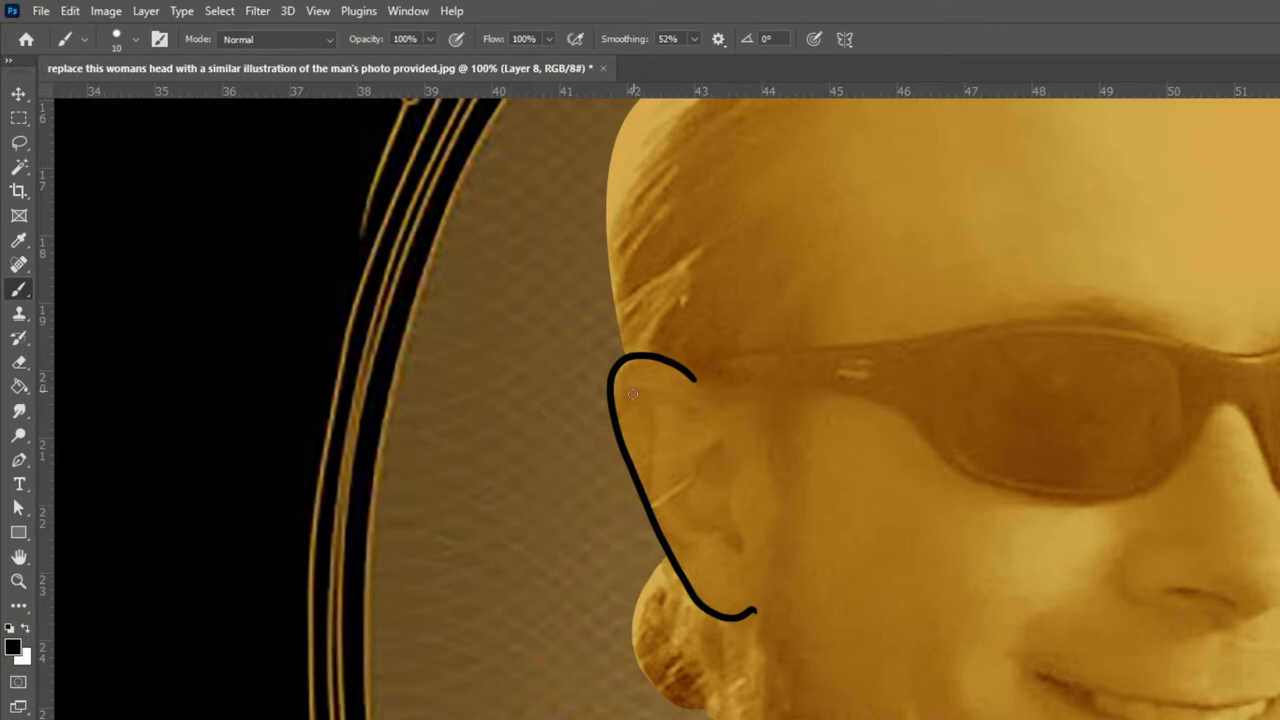
Draw the ear's inner fold, the solid black ear canal and the short curves around the hollow
mouse_move(626, 410)
mouse_down()
mouse_move(633, 382)
mouse_move(673, 397)
mouse_move(704, 414)
mouse_move(724, 456)
mouse_up()
mouse_move(734, 477)
mouse_down()
mouse_move(747, 549)
mouse_move(737, 557)
mouse_move(722, 536)
mouse_move(735, 552)
mouse_up()
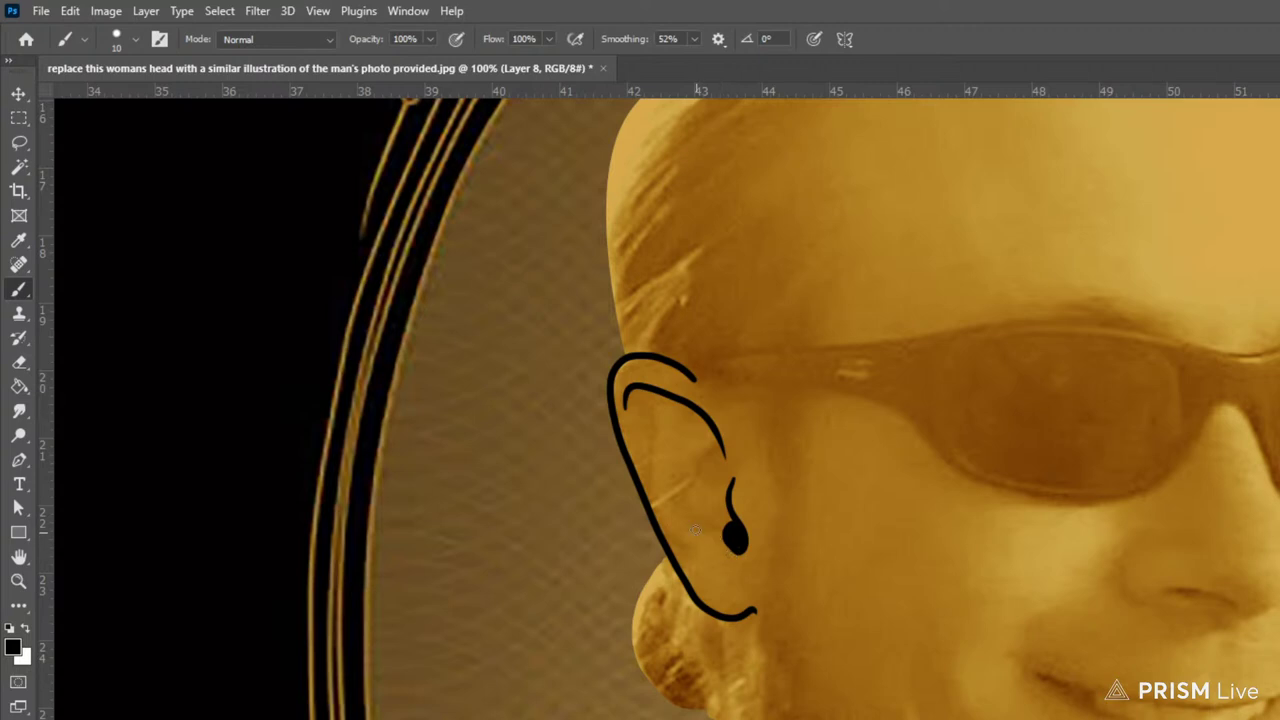
drag(699, 529, 678, 509)
drag(722, 438, 700, 461)
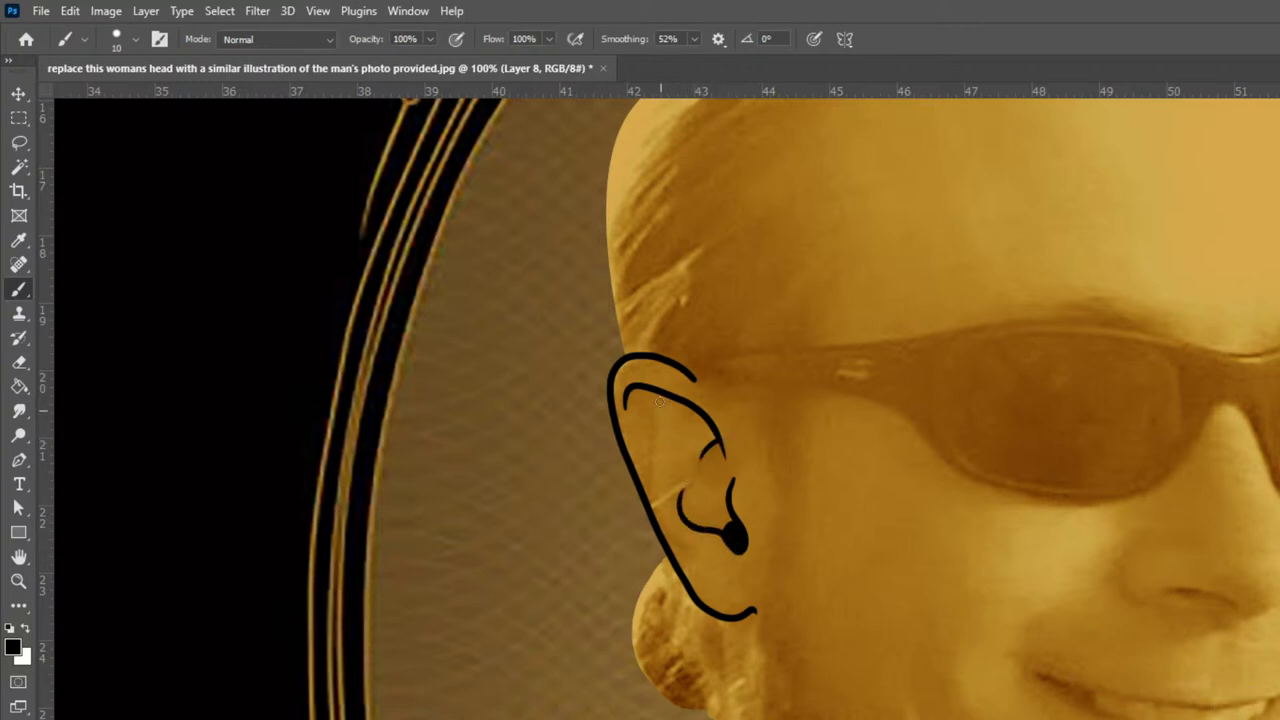
Shade the upper inner ear below the fold with short vertical hatch lines and dots
drag(655, 391, 650, 463)
mouse_move(667, 395)
mouse_down()
mouse_move(663, 416)
mouse_move(680, 418)
mouse_up()
drag(688, 425, 681, 456)
drag(701, 412, 691, 446)
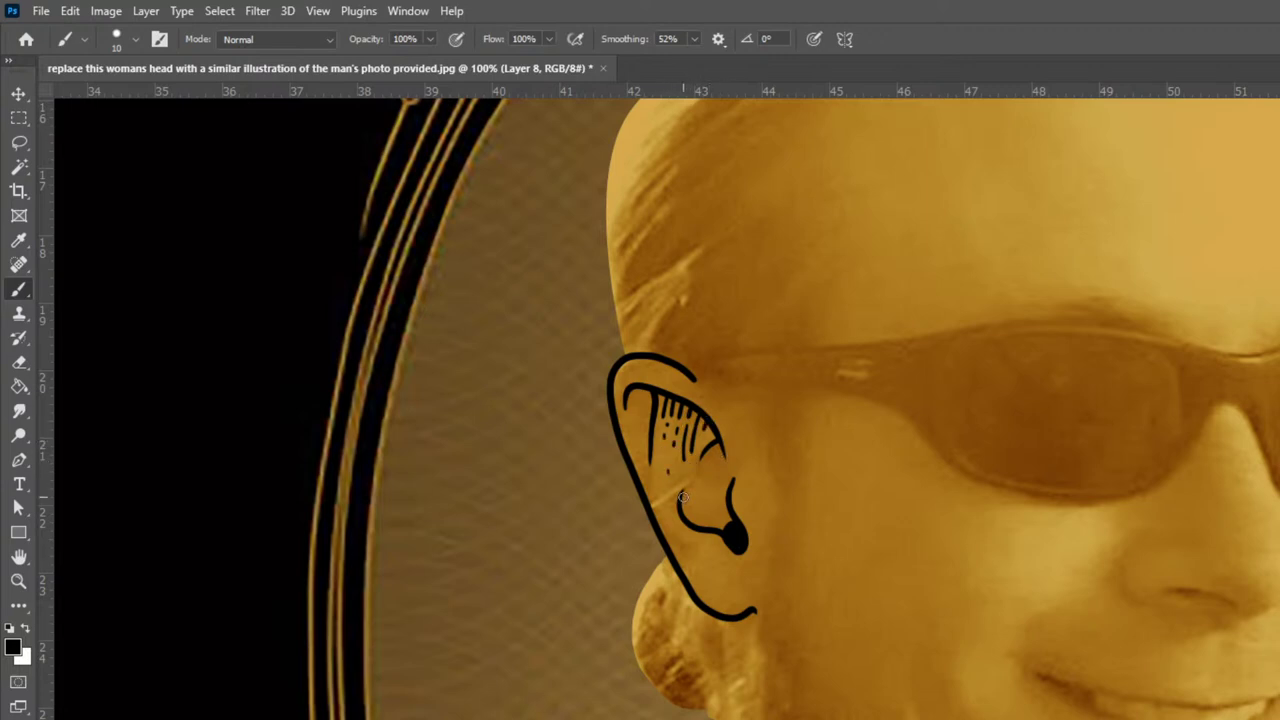
Cross-hatch the ear's hollow above the ear canal, undoing the first strokes that do not fit
drag(701, 524, 726, 526)
key(ctrl+z)
key(ctrl+z)
mouse_move(699, 475)
mouse_down()
mouse_move(735, 528)
mouse_move(732, 507)
mouse_up()
mouse_move(706, 454)
mouse_down()
mouse_move(737, 494)
mouse_move(714, 443)
mouse_move(738, 485)
mouse_move(714, 529)
mouse_move(734, 487)
mouse_move(701, 520)
mouse_move(734, 454)
mouse_up()
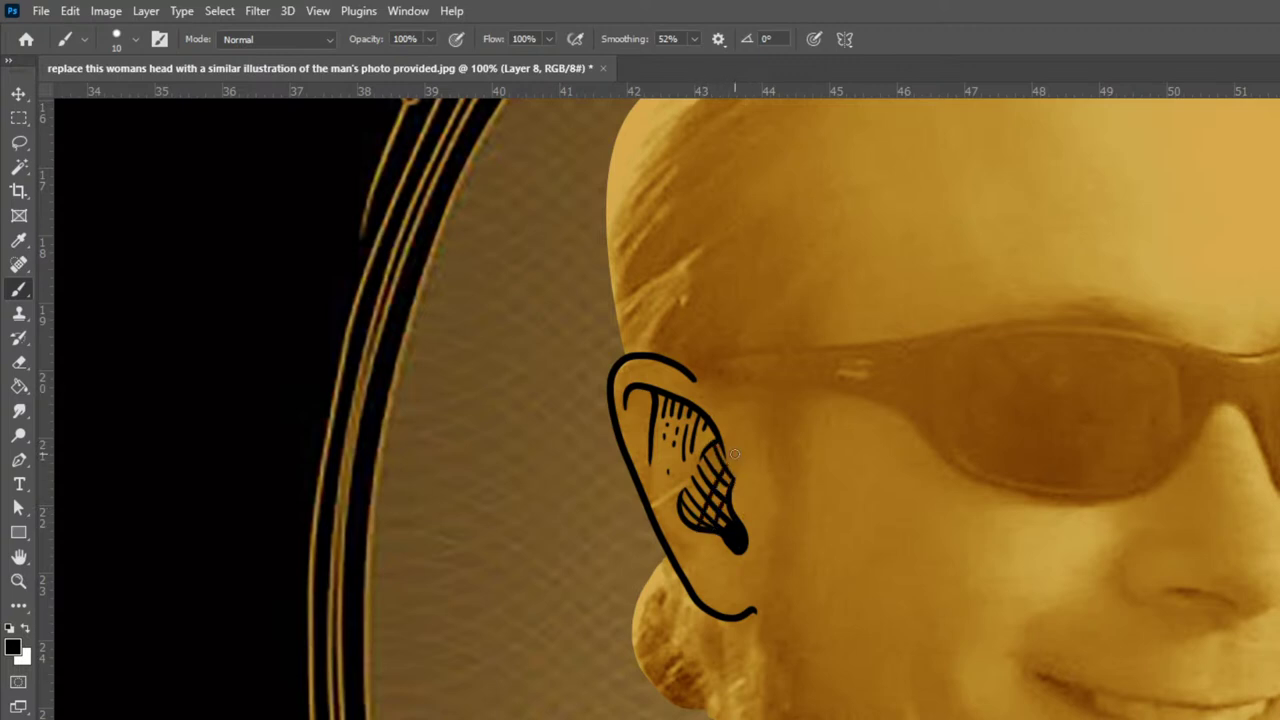
drag(690, 518, 721, 453)
Draw the near nostril and a line down the far side of the nose
key(ctrl+minus)
key(ctrl+plus)
drag(1166, 591, 1201, 592)
drag(1250, 418, 1274, 482)
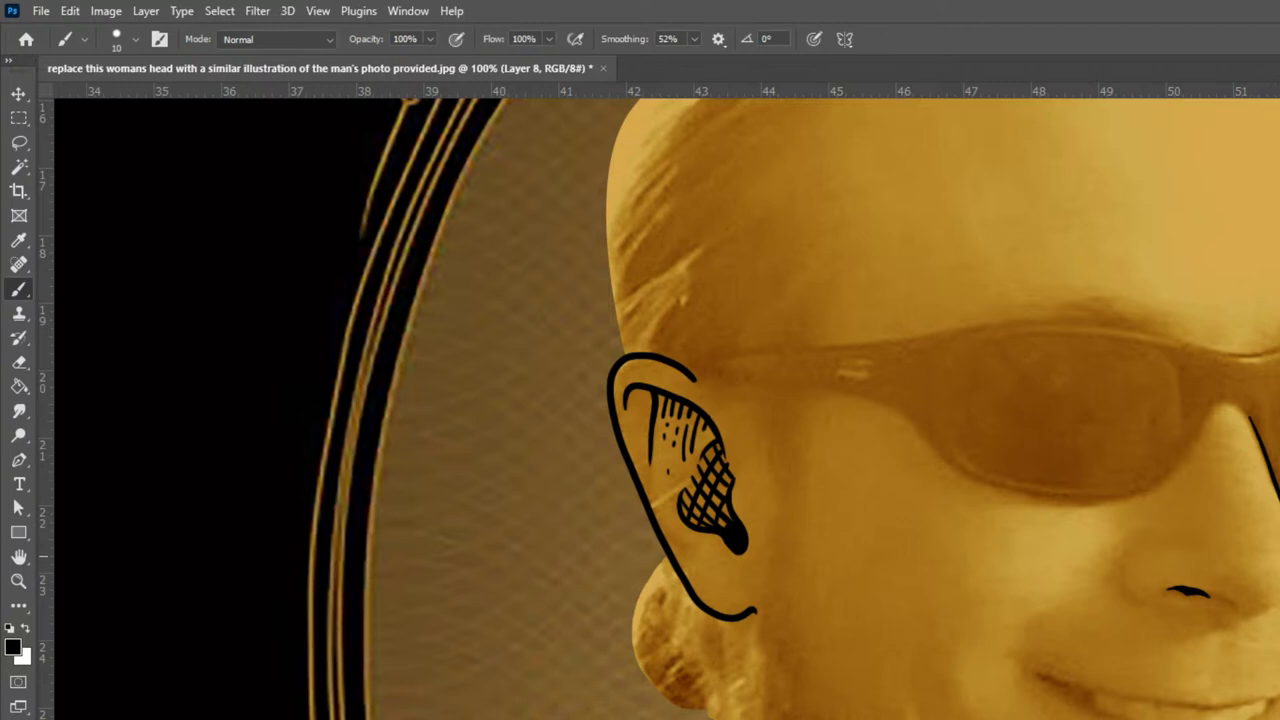
Draw the neck line from the earlobe toward the collar, with broken strokes along the beard's edge
drag(754, 617, 748, 577)
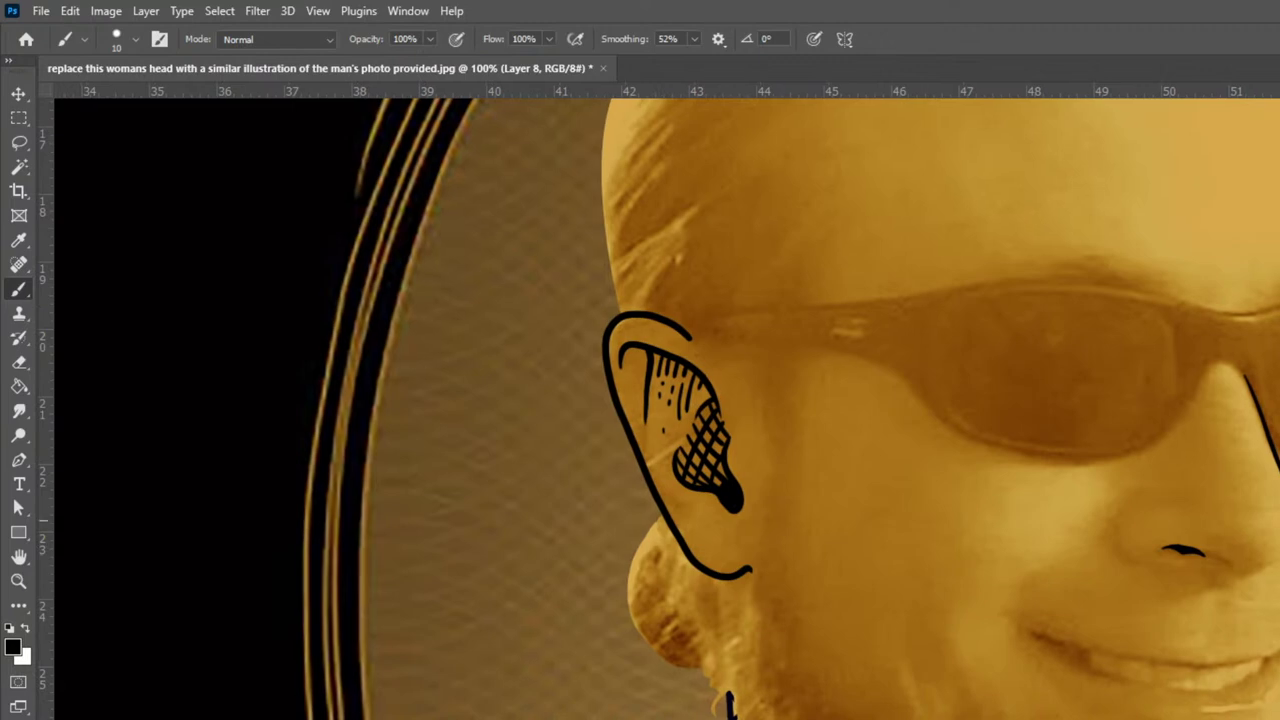
drag(826, 487, 857, 444)
drag(748, 533, 762, 712)
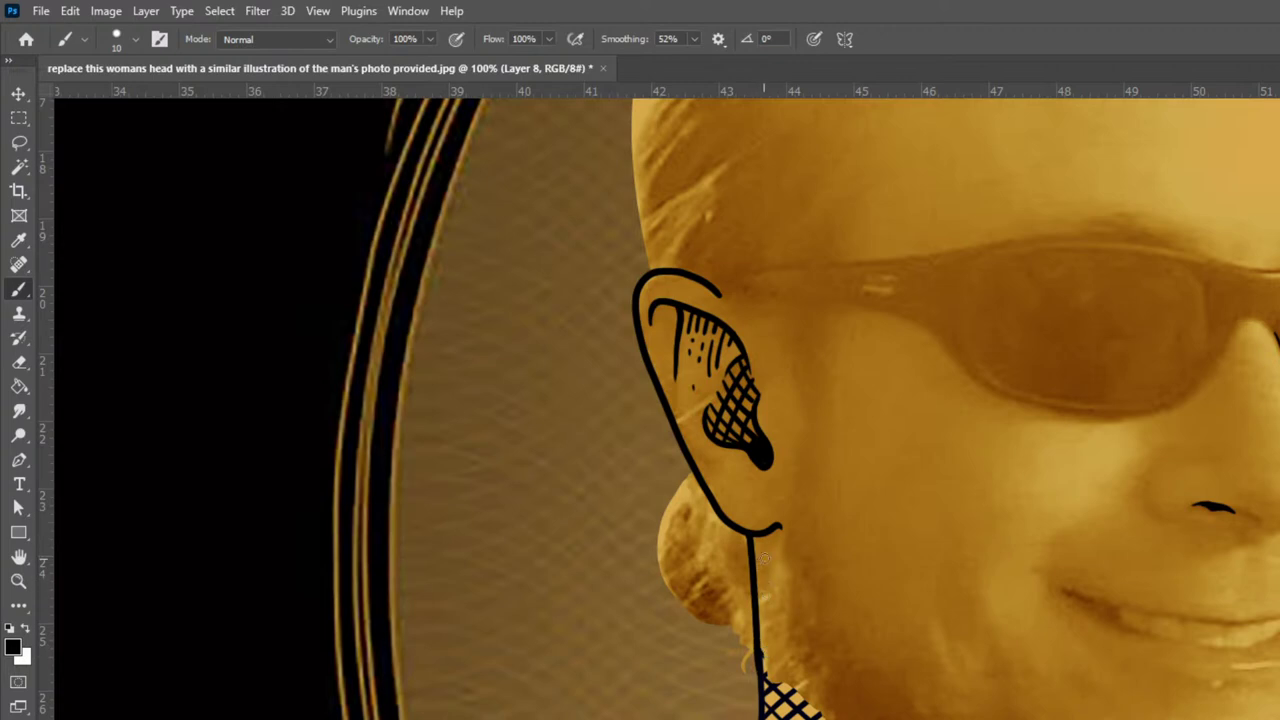
key(ctrl+z)
drag(750, 534, 767, 631)
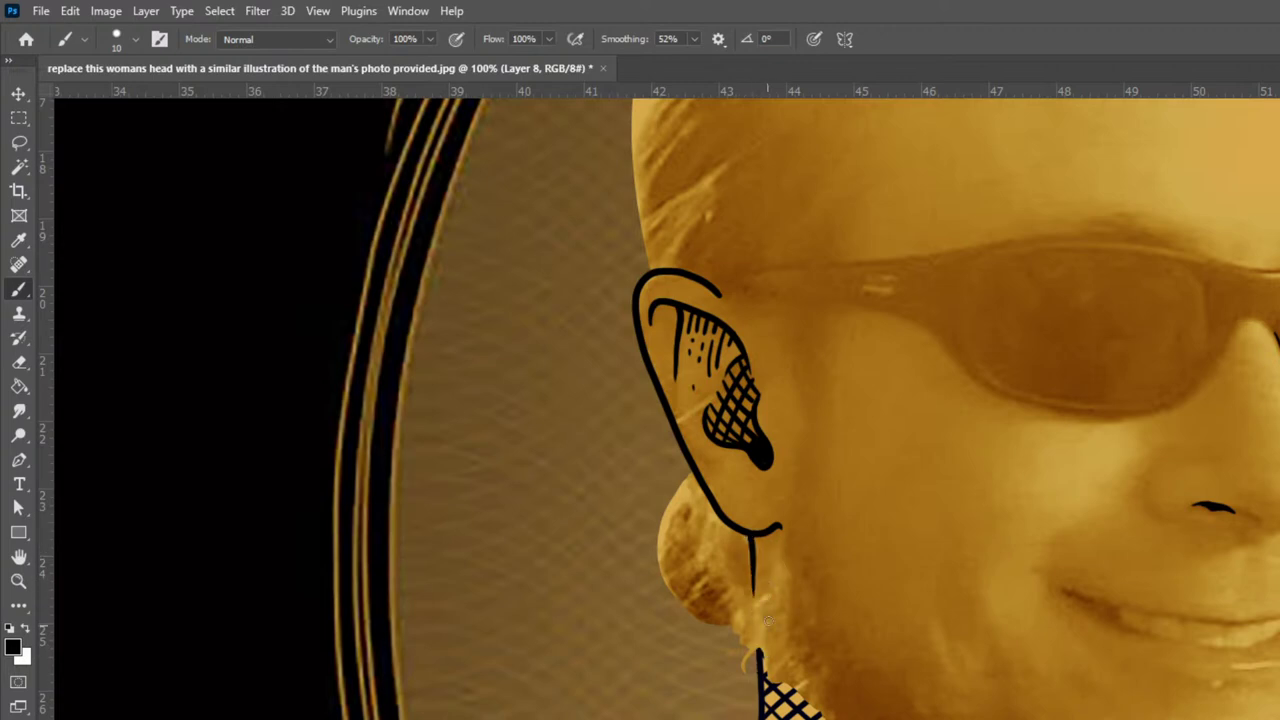
mouse_move(779, 533)
mouse_down()
mouse_move(777, 597)
mouse_move(758, 603)
mouse_move(759, 648)
mouse_up()
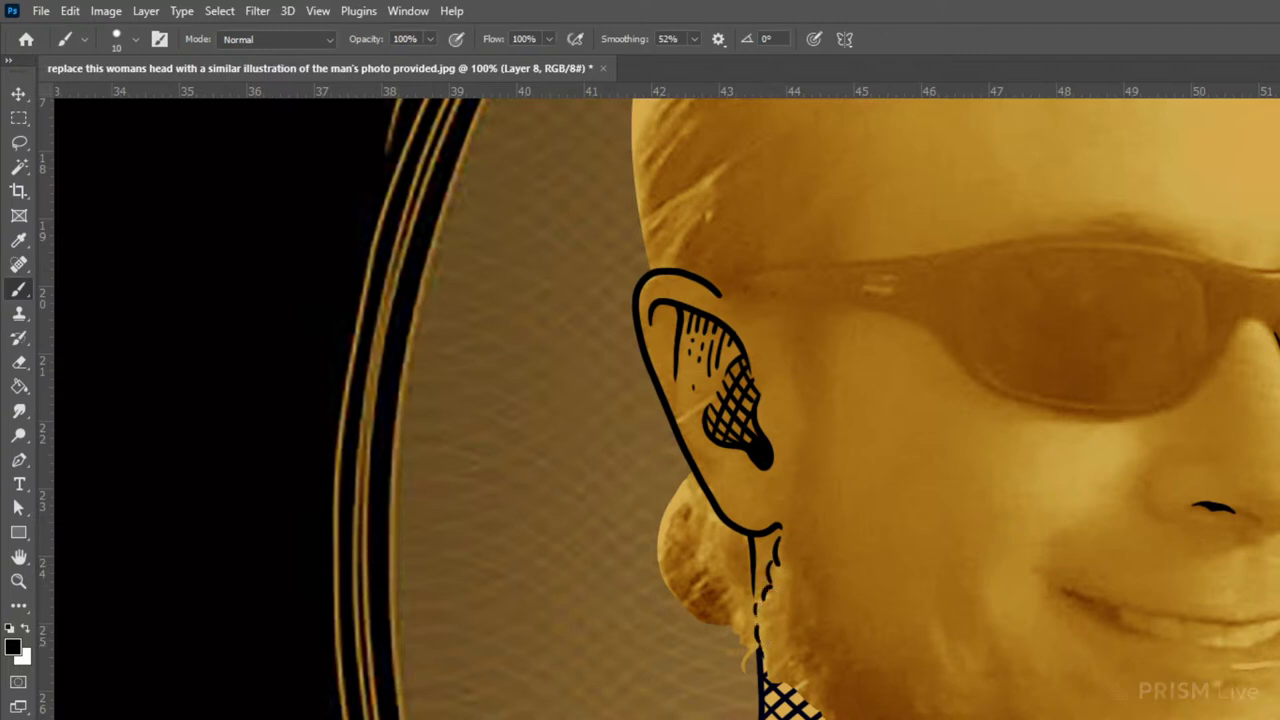
Outline the hair bun behind the ear with stray strands and shade it with strand lines and cross-hatching
mouse_move(694, 469)
mouse_down()
mouse_move(657, 555)
mouse_move(697, 613)
mouse_move(761, 639)
mouse_move(742, 630)
mouse_move(762, 654)
mouse_move(755, 639)
mouse_move(749, 681)
mouse_up()
drag(718, 622, 731, 641)
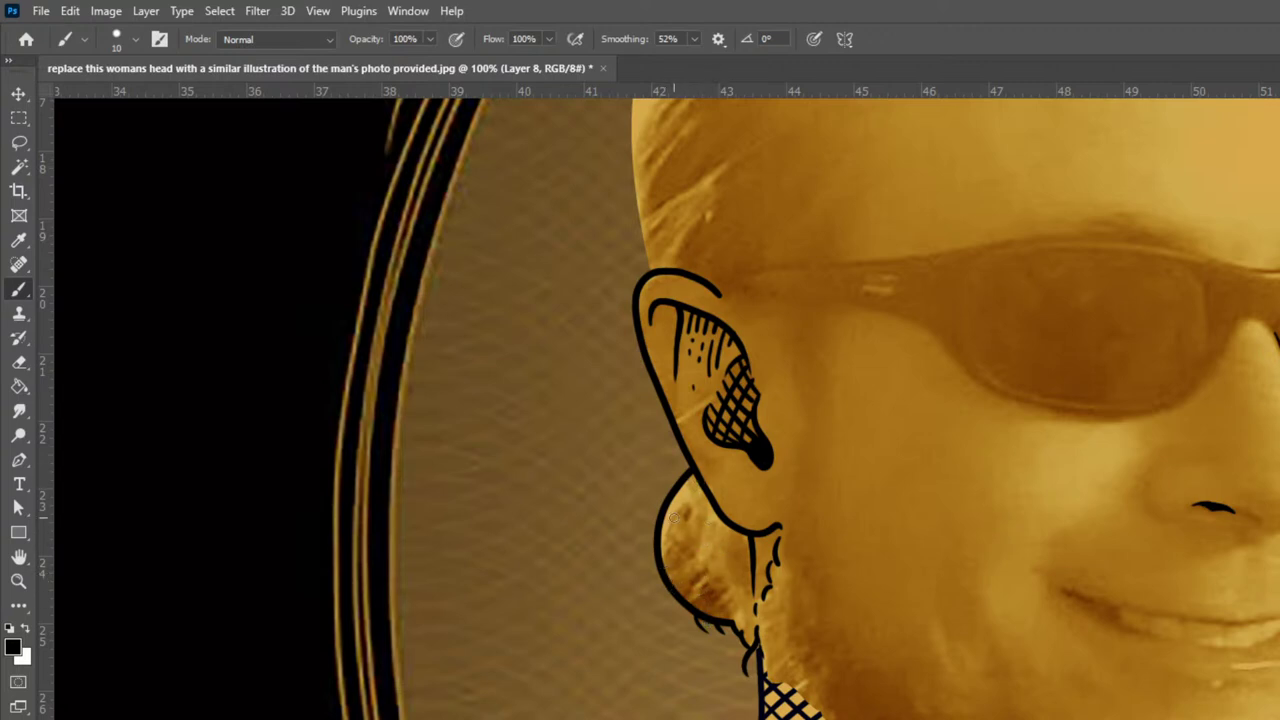
mouse_move(684, 516)
mouse_down()
mouse_move(686, 584)
mouse_move(707, 614)
mouse_up()
mouse_move(693, 529)
mouse_down()
mouse_move(706, 597)
mouse_move(739, 630)
mouse_up()
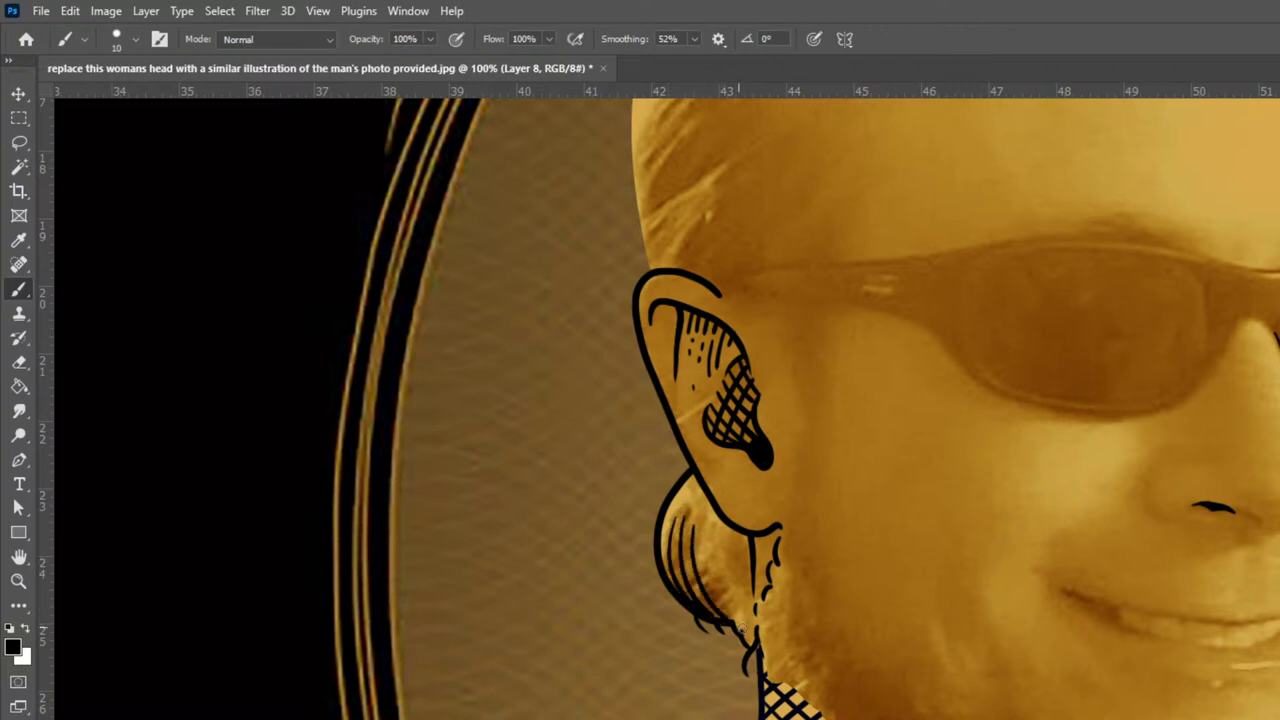
mouse_move(706, 536)
mouse_down()
mouse_move(736, 618)
mouse_move(718, 548)
mouse_move(740, 599)
mouse_move(739, 532)
mouse_move(748, 568)
mouse_up()
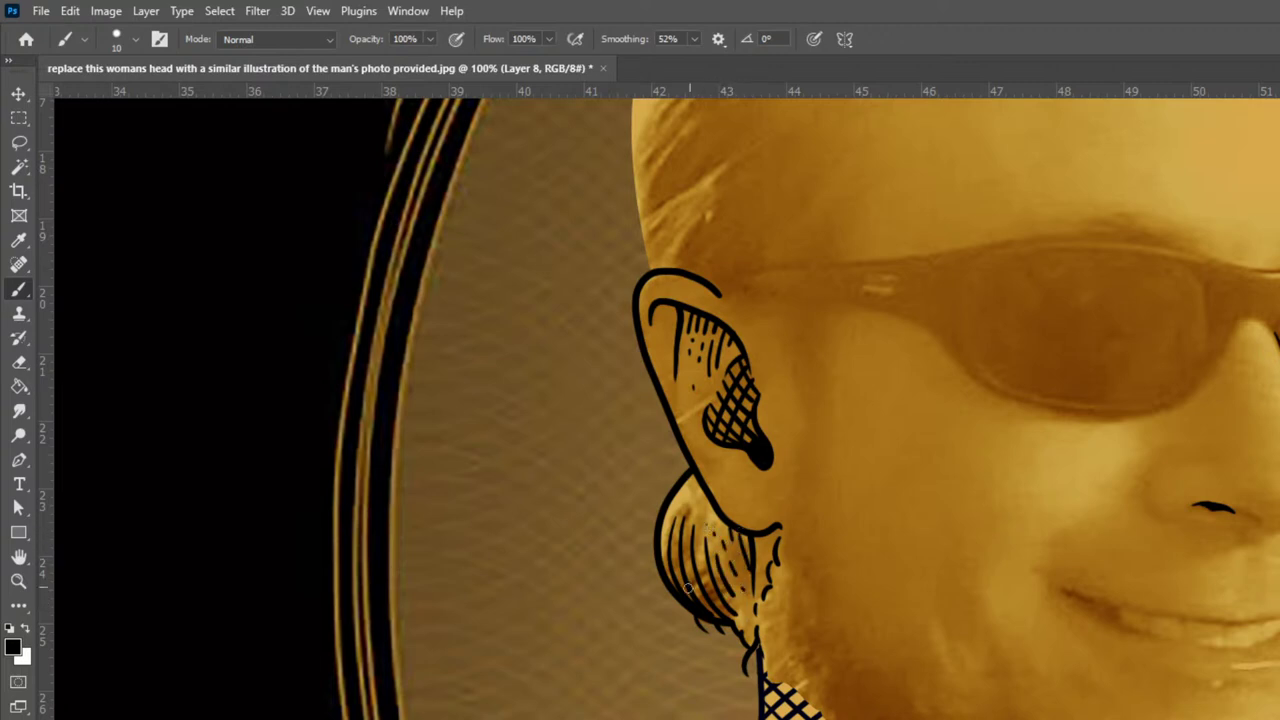
mouse_move(662, 564)
mouse_down()
mouse_move(687, 592)
mouse_move(732, 572)
mouse_move(659, 541)
mouse_move(684, 571)
mouse_move(725, 558)
mouse_move(670, 537)
mouse_move(718, 560)
mouse_move(670, 523)
mouse_move(696, 543)
mouse_up()
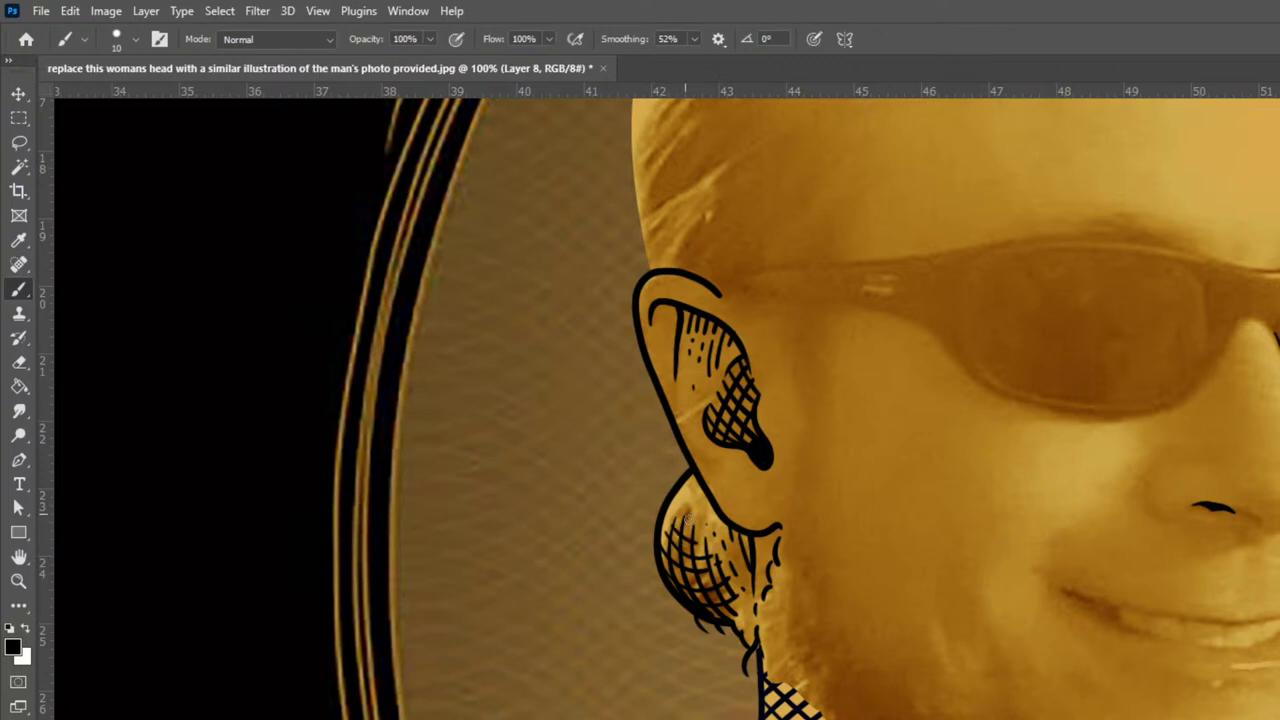
mouse_move(697, 478)
mouse_down()
mouse_move(681, 497)
mouse_move(692, 499)
mouse_up()
scroll(770, 490, down, 3)
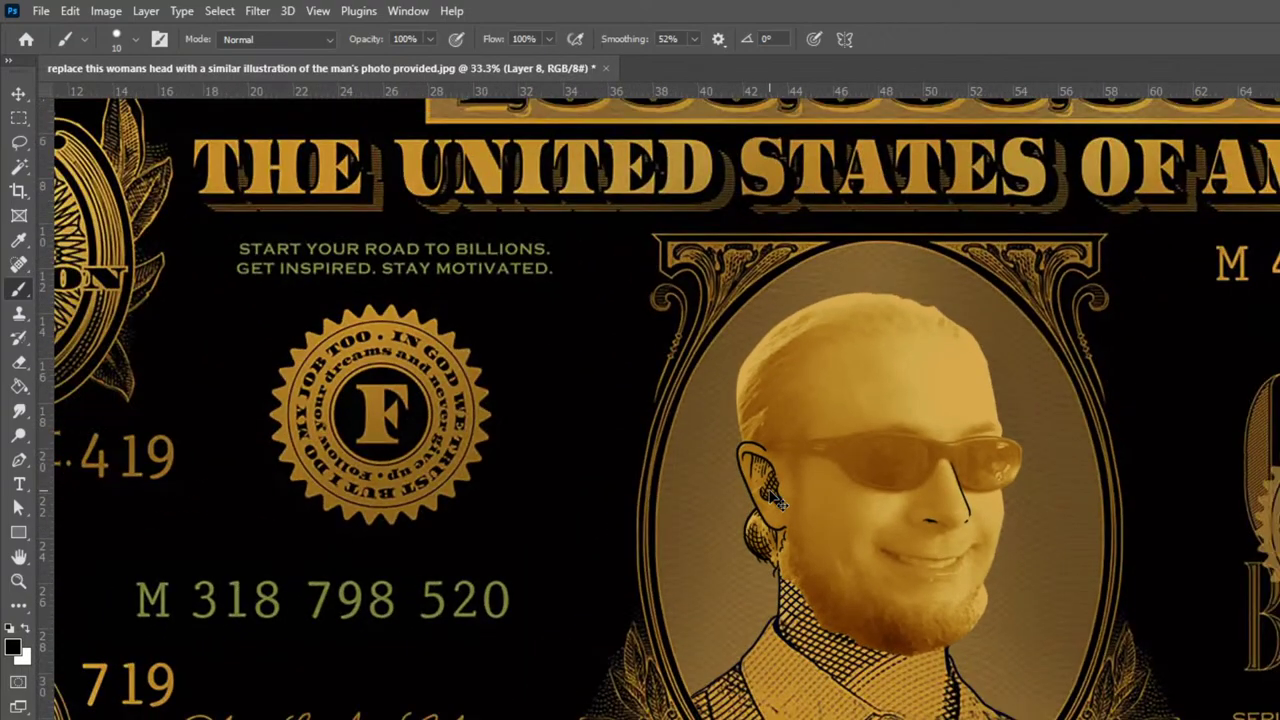
scroll(775, 497, up, 3)
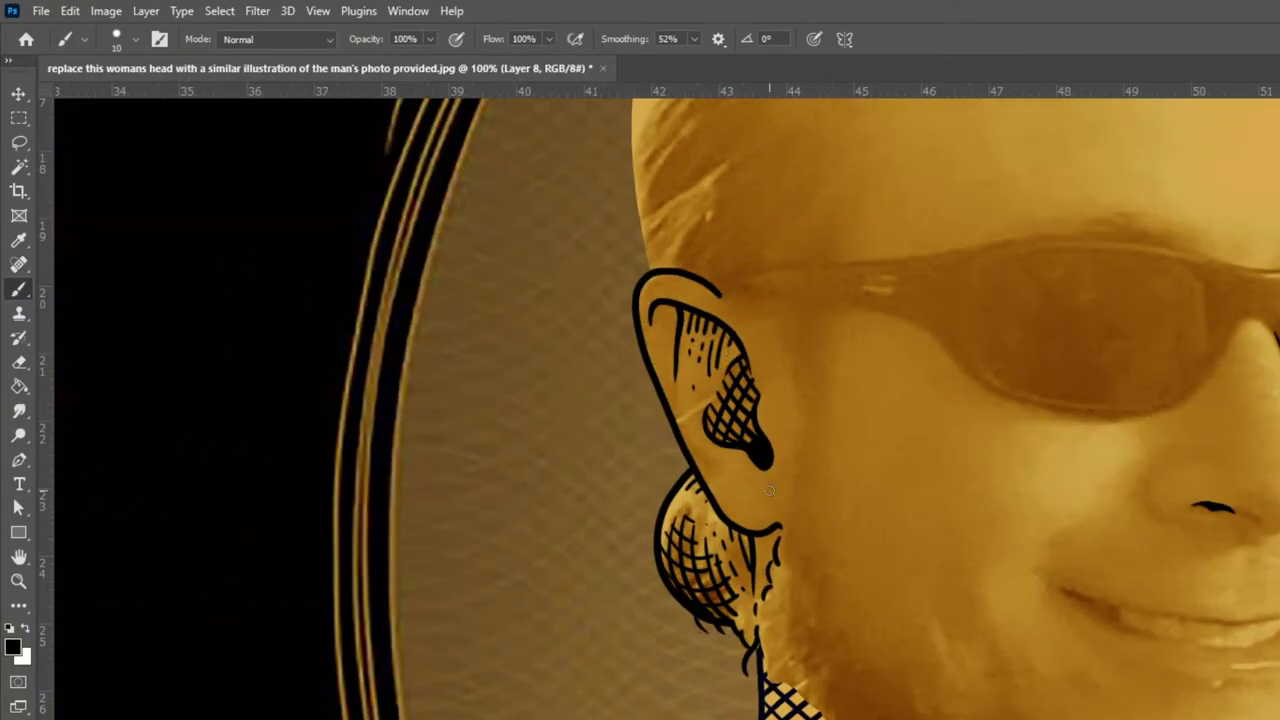
Outline the far cheek from the sunglasses to the jaw and hatch the temple in front of the ear
drag(1276, 567, 937, 546)
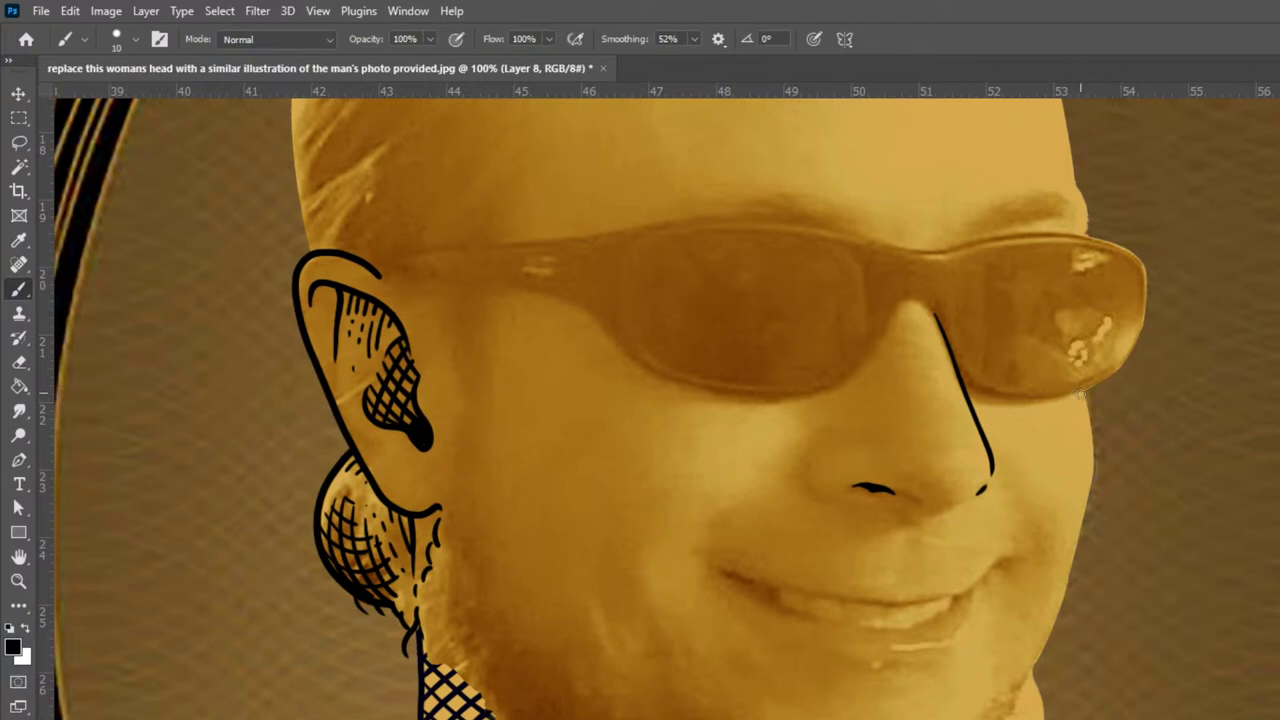
mouse_move(1084, 400)
mouse_down()
mouse_move(1086, 522)
mouse_move(1058, 618)
mouse_move(1015, 692)
mouse_up()
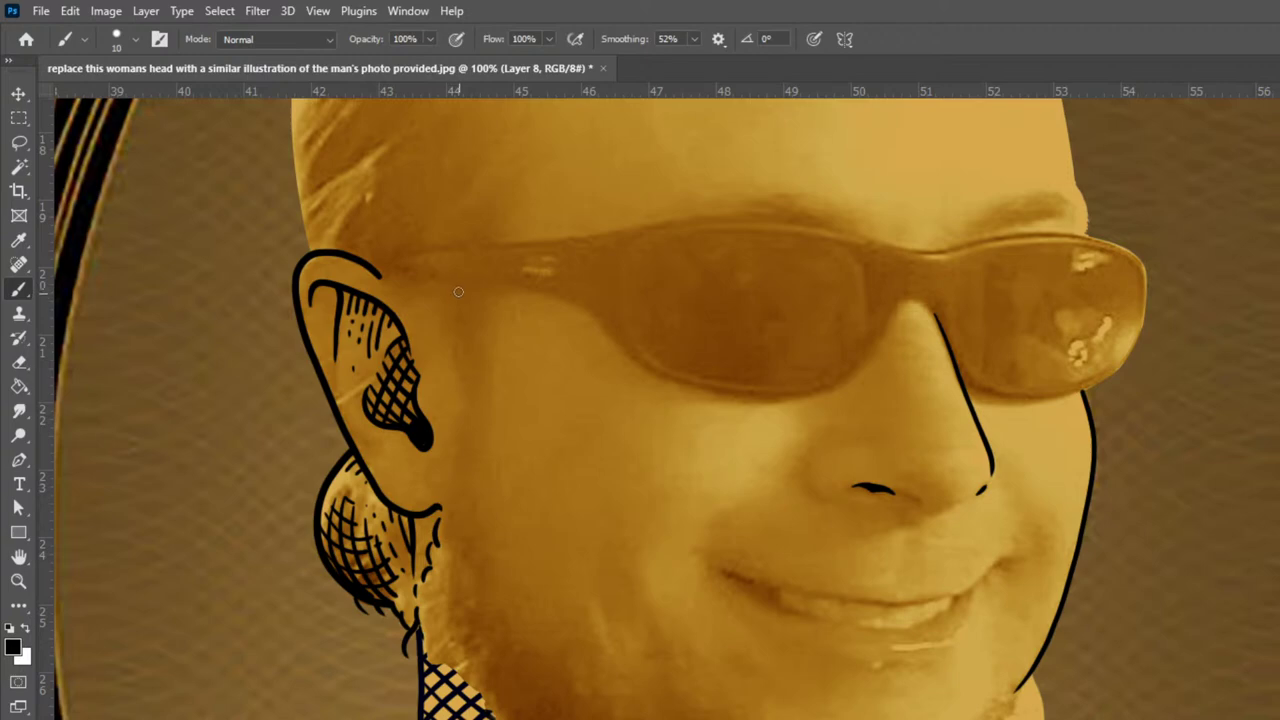
mouse_move(442, 293)
mouse_down()
mouse_move(450, 333)
mouse_move(455, 320)
mouse_move(481, 321)
mouse_move(447, 330)
mouse_up()
mouse_move(483, 285)
mouse_down()
mouse_move(458, 334)
mouse_move(465, 403)
mouse_up()
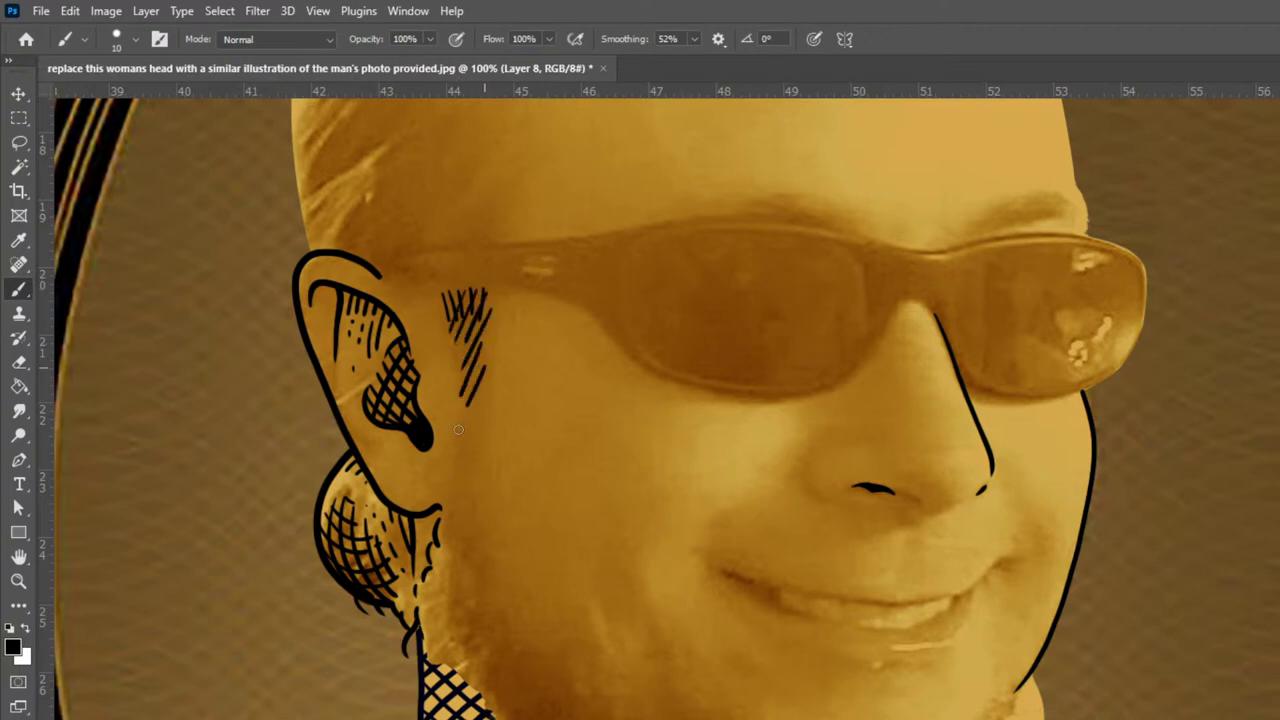
mouse_move(456, 357)
mouse_down()
mouse_move(456, 443)
mouse_move(471, 426)
mouse_move(458, 455)
mouse_up()
Outline the head from the far brow over the top and down the back to the ear
scroll(1140, 463, up, 5)
scroll(1232, 646, up, 2)
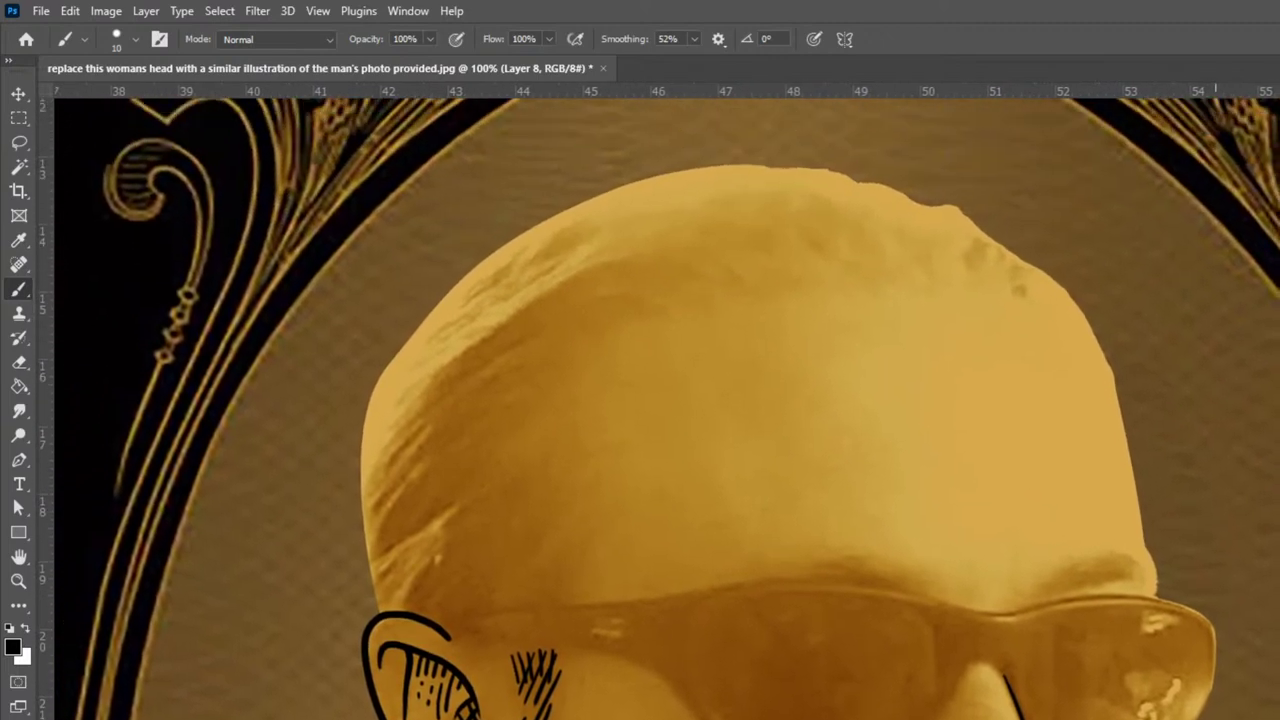
drag(1110, 383, 1156, 590)
drag(1166, 518, 1279, 669)
mouse_move(1176, 470)
mouse_down()
mouse_move(1143, 360)
mouse_move(1201, 529)
mouse_up()
mouse_move(1218, 484)
mouse_down()
mouse_move(1159, 375)
mouse_move(1057, 300)
mouse_move(924, 265)
mouse_move(809, 263)
mouse_move(648, 319)
mouse_move(552, 392)
mouse_move(481, 485)
mouse_move(463, 609)
mouse_up()
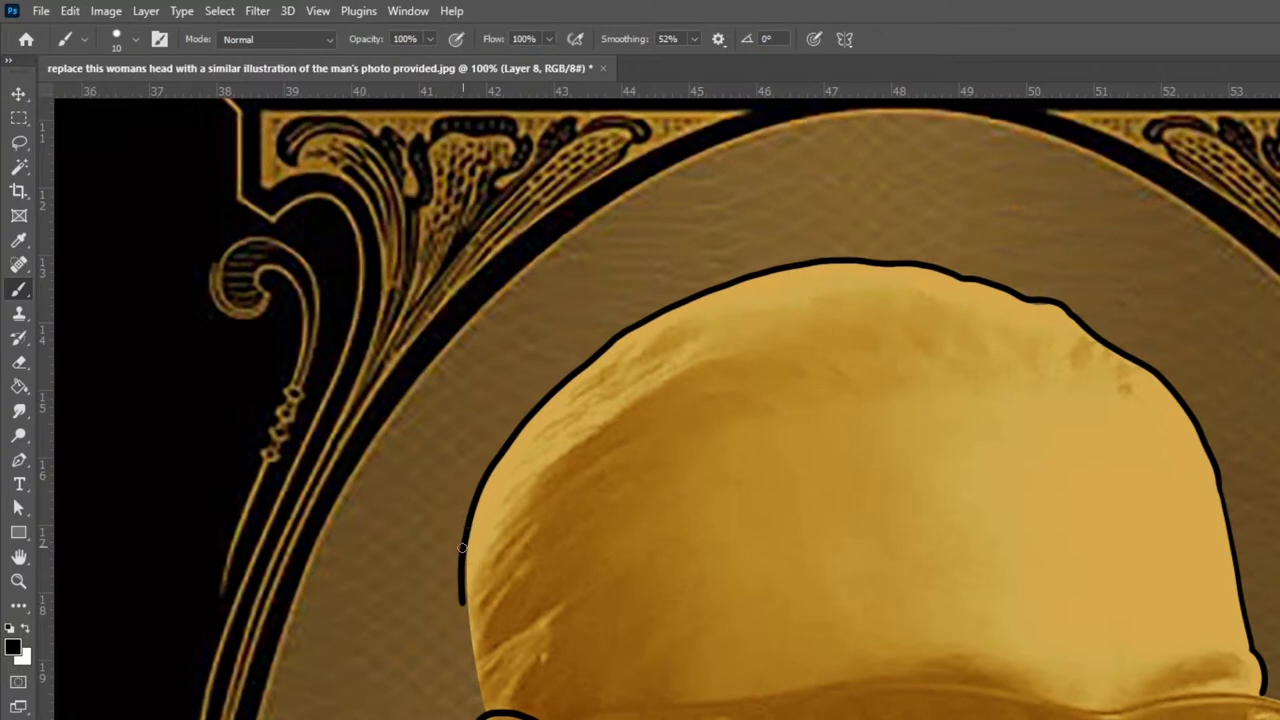
drag(463, 515, 461, 594)
key(ctrl+z)
drag(466, 533, 483, 714)
Examine the outlined head against the rest of the bill at several zoom levels
key(ctrl+minus)
key(ctrl+minus)
key(ctrl+minus)
key(ctrl+minus)
key(ctrl+minus)
key(ctrl+plus)
key(ctrl+plus)
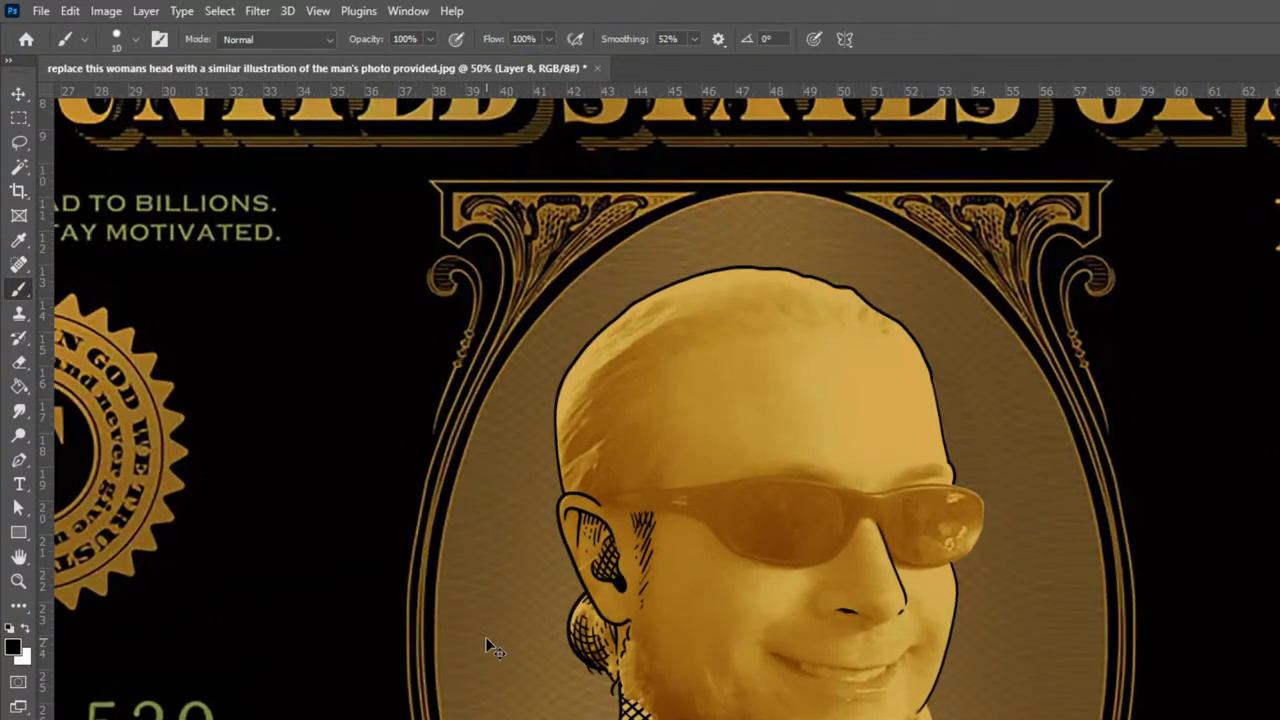
key(ctrl+minus)
key(ctrl+plus)
key(ctrl+plus)
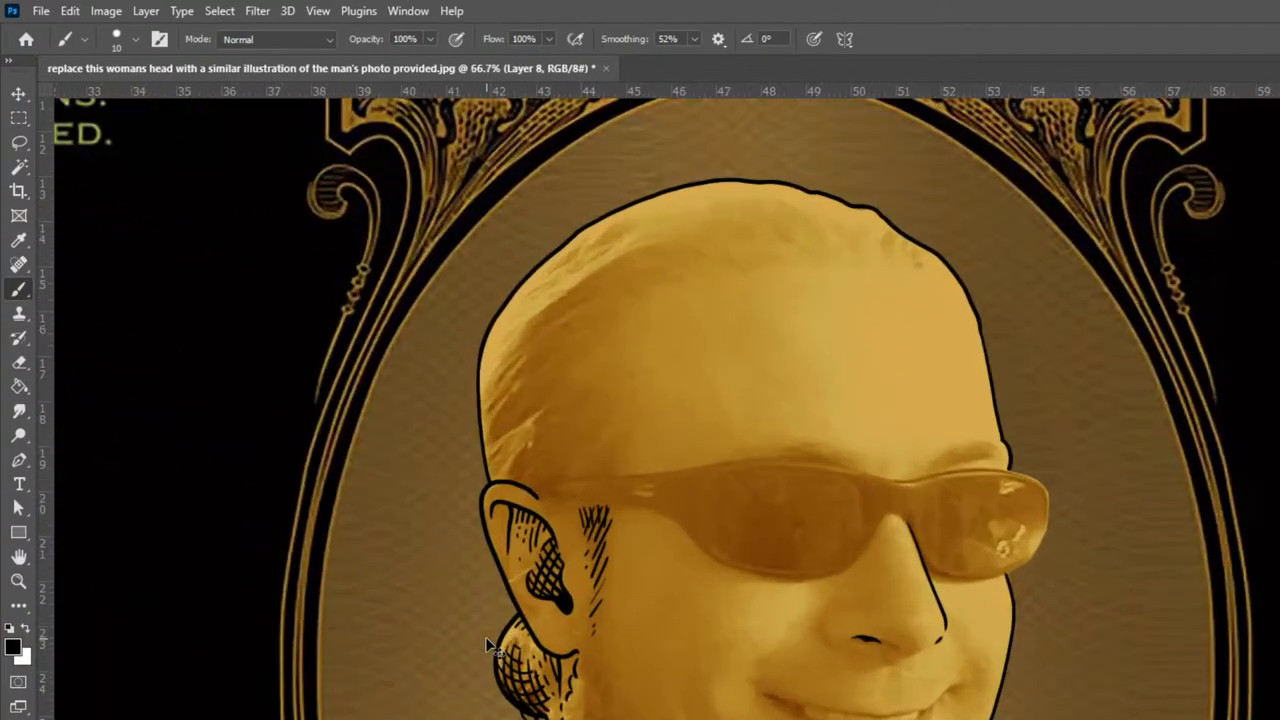
Draw a cheek mark and the smiling mouth with its dark corners, lower lip line and the crease below
key(ctrl+plus)
drag(1093, 655, 945, 445)
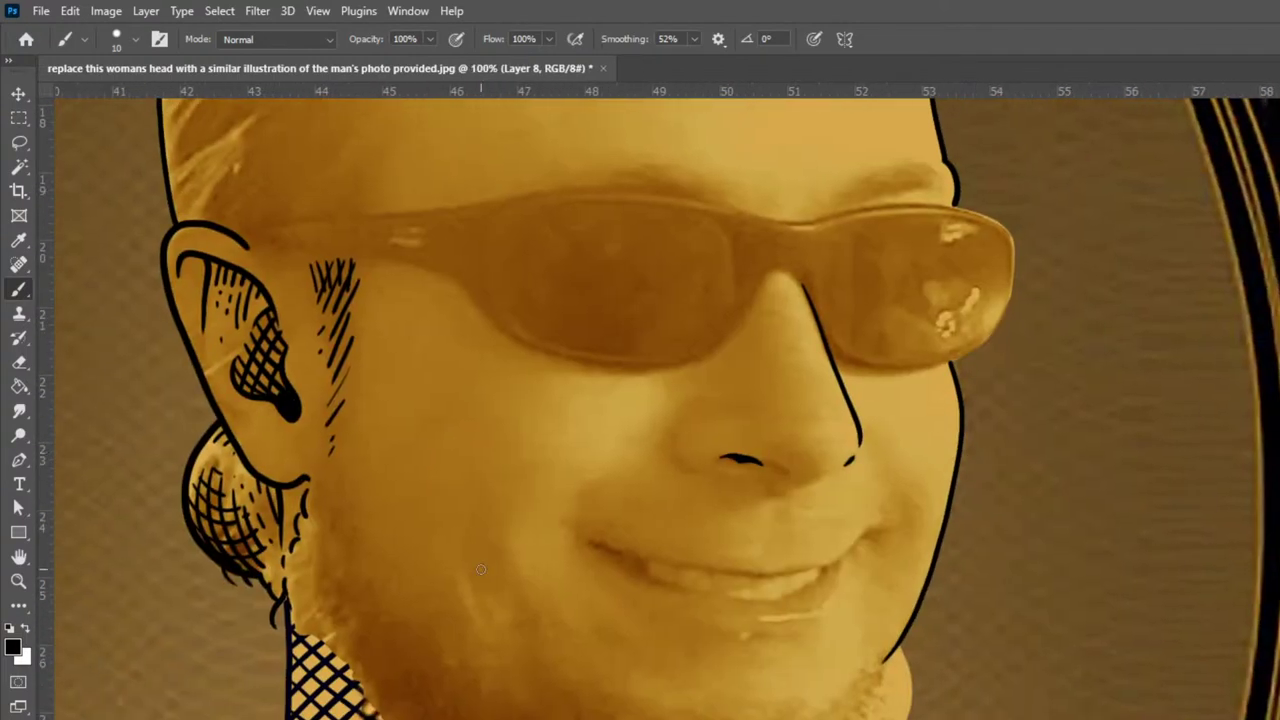
drag(477, 590, 501, 634)
mouse_move(592, 540)
mouse_down()
mouse_move(658, 580)
mouse_move(600, 545)
mouse_move(786, 575)
mouse_up()
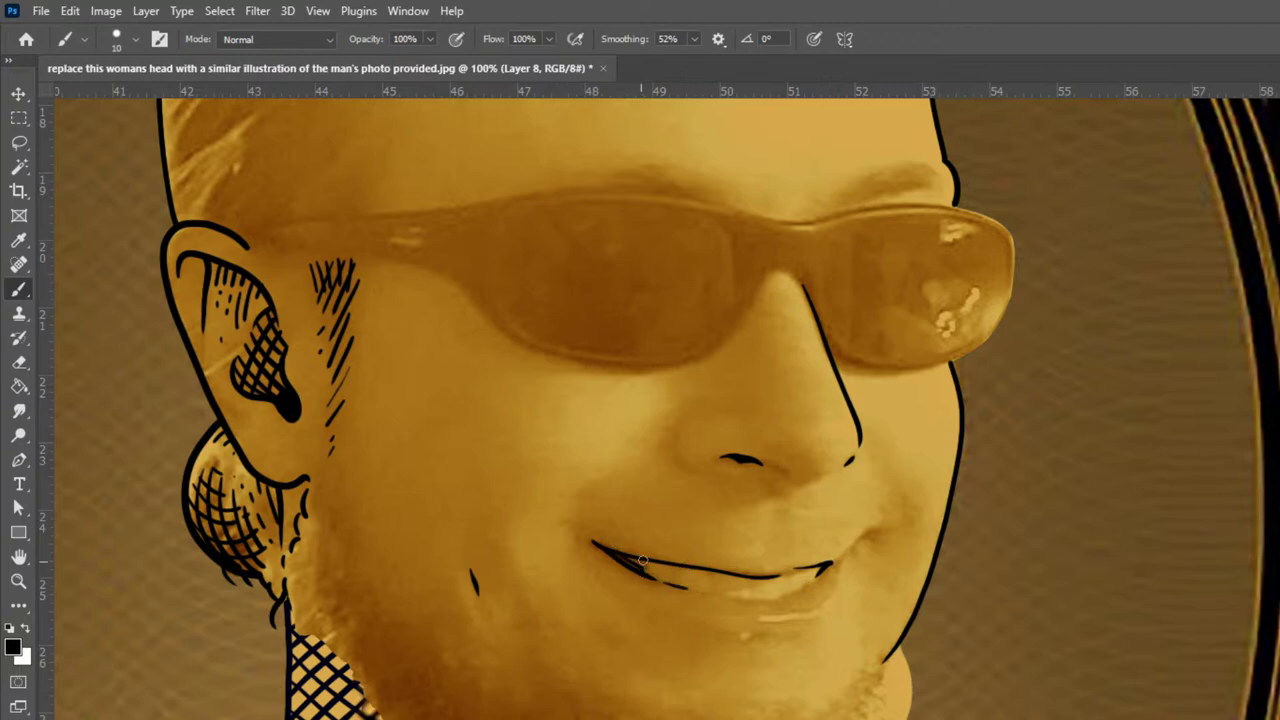
mouse_move(636, 565)
mouse_down()
mouse_move(616, 556)
mouse_move(639, 568)
mouse_up()
drag(836, 558, 874, 522)
mouse_move(716, 593)
mouse_down()
mouse_move(793, 598)
mouse_move(848, 561)
mouse_up()
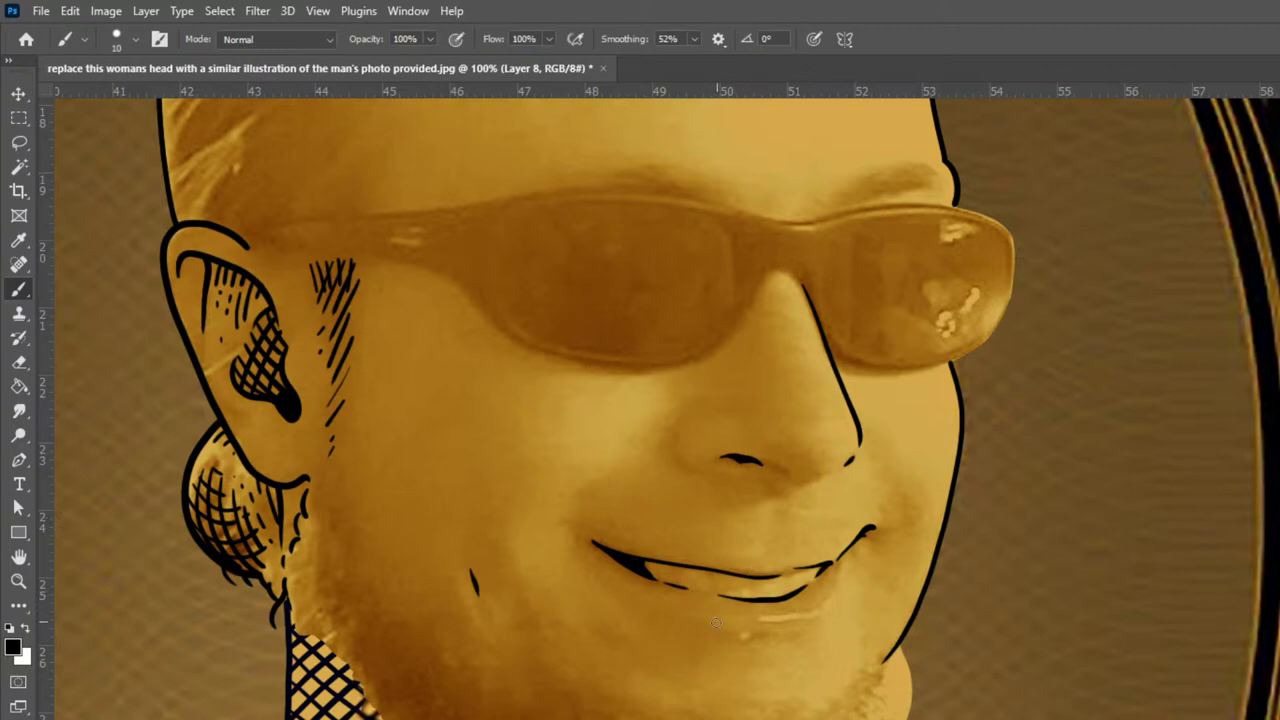
drag(696, 622, 784, 630)
Add small crease dashes beside the nose and both mouth corners, and draw the near nostril's outer curve
drag(866, 443, 876, 458)
mouse_move(899, 521)
mouse_down()
mouse_move(879, 528)
mouse_move(885, 507)
mouse_up()
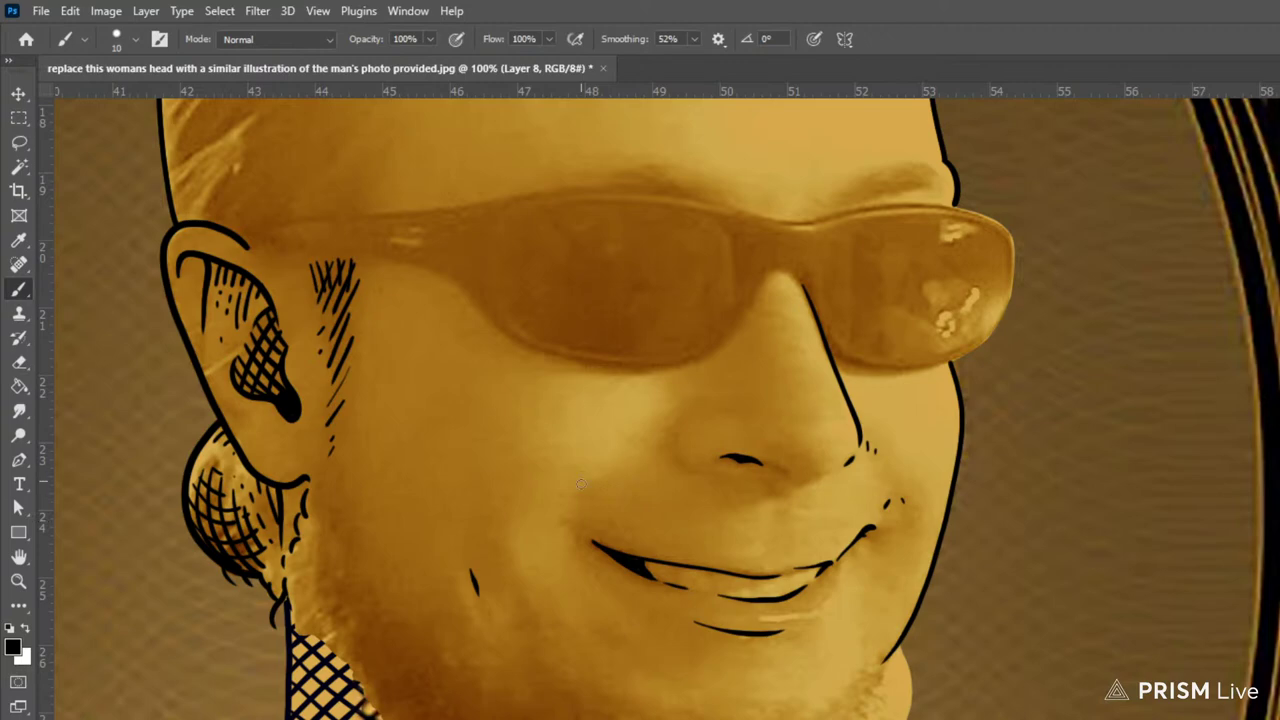
drag(577, 527, 582, 518)
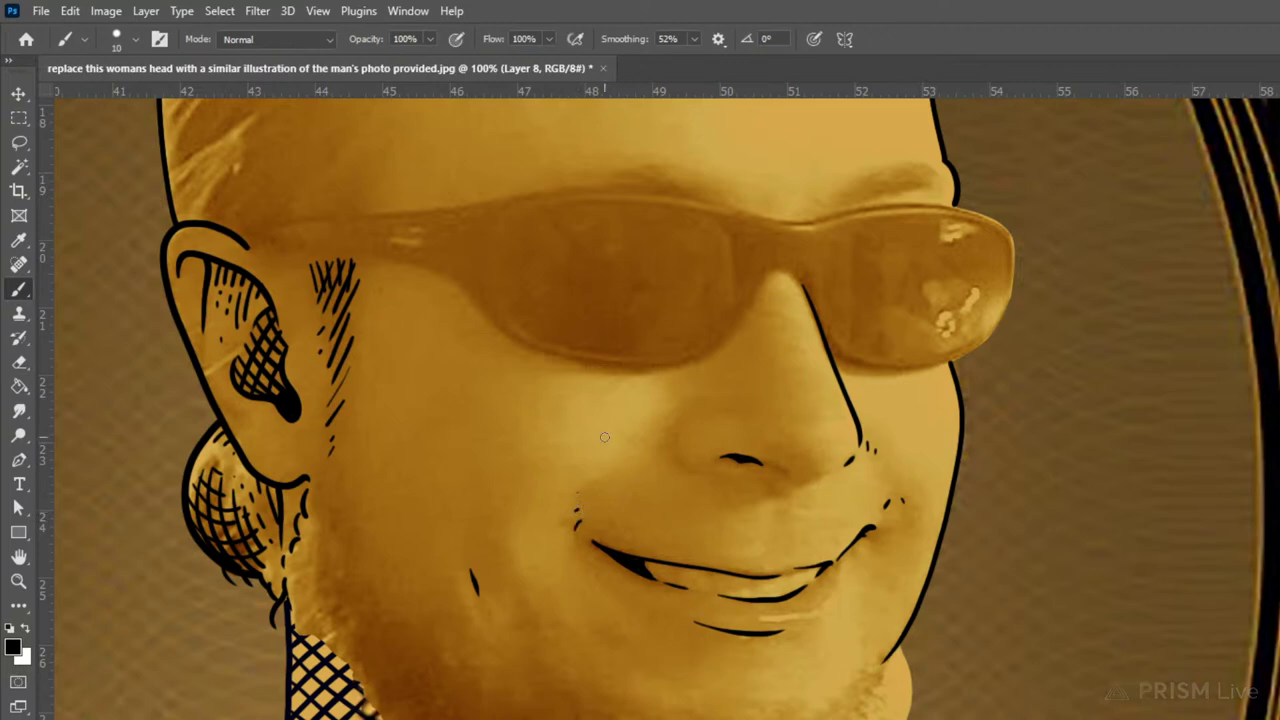
drag(680, 417, 682, 462)
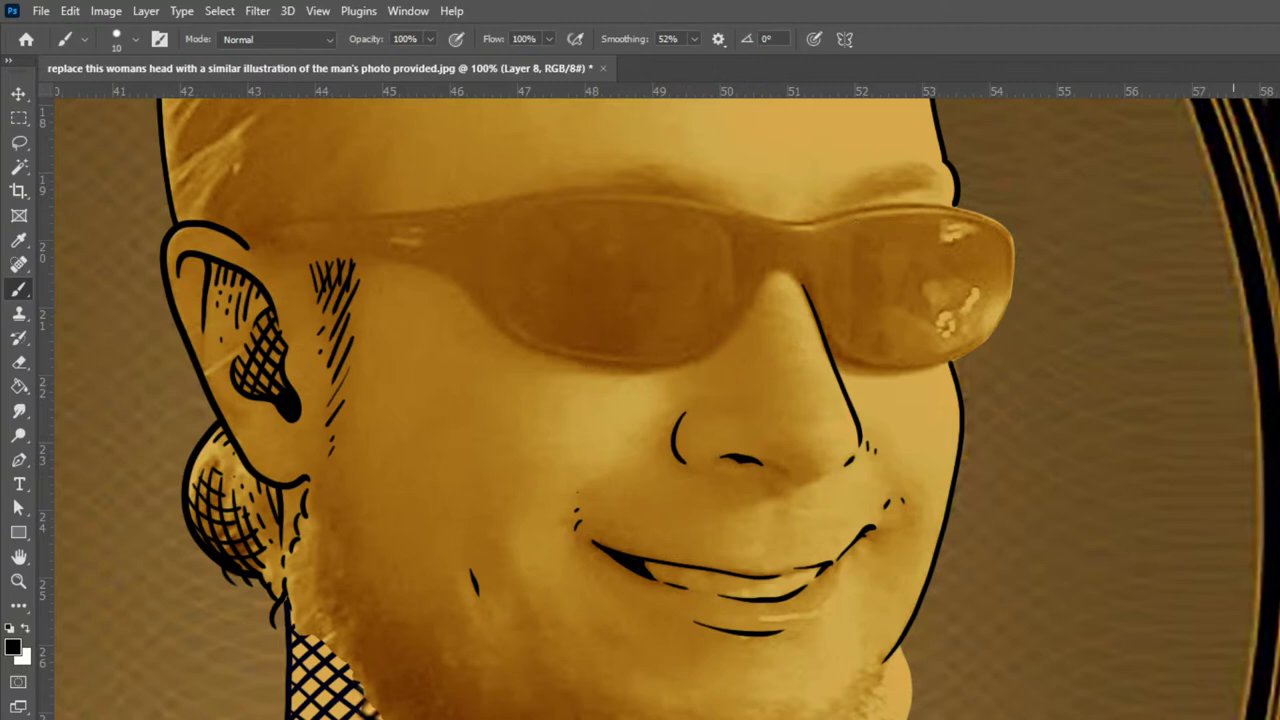
Outline the sunglasses in black from the ear along the upper edge, around the far lens and along the lower edge
drag(1084, 620, 1142, 686)
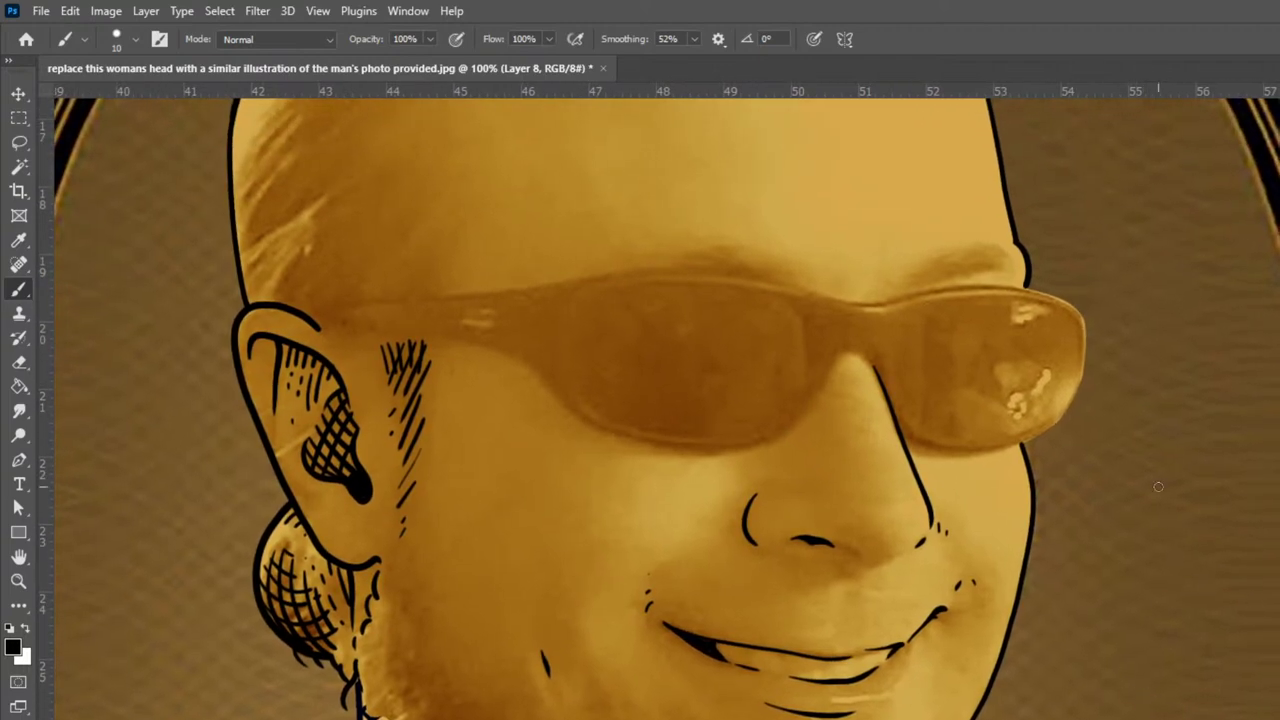
mouse_move(300, 311)
mouse_down()
mouse_move(672, 269)
mouse_move(867, 306)
mouse_move(1027, 287)
mouse_move(1086, 317)
mouse_move(1091, 354)
mouse_move(1080, 313)
mouse_move(1087, 374)
mouse_move(1066, 417)
mouse_move(1005, 451)
mouse_up()
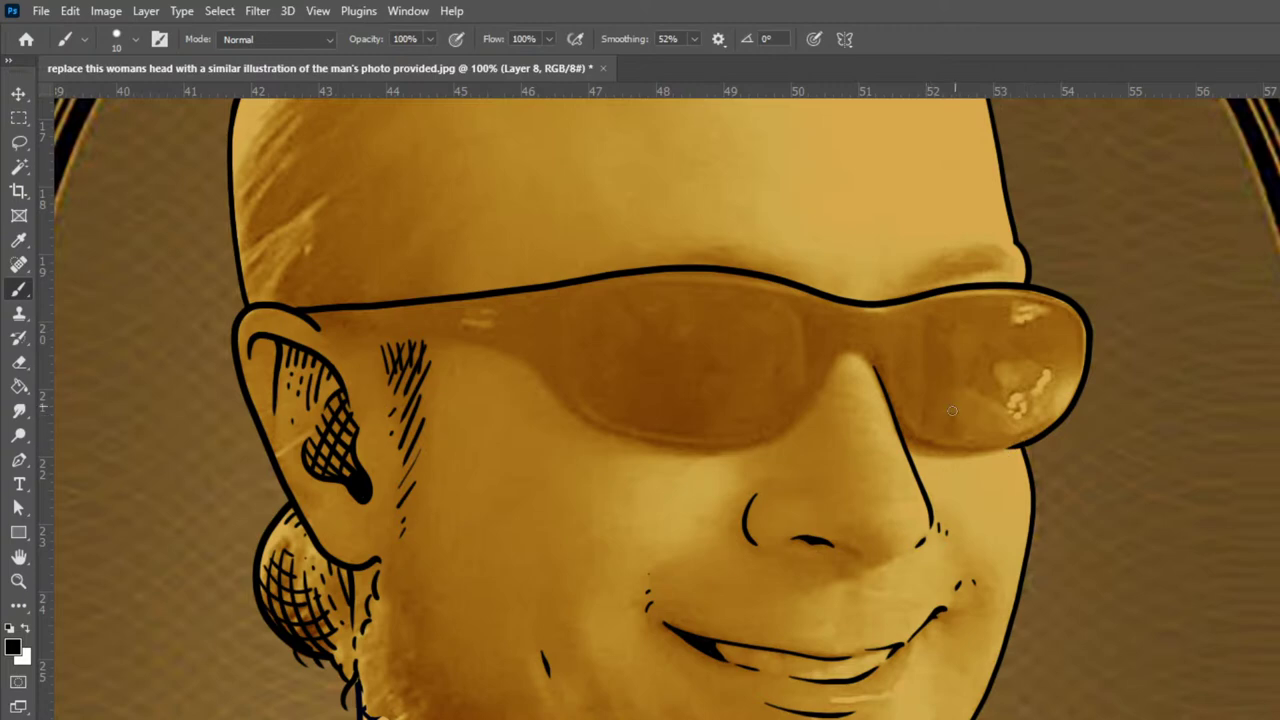
mouse_move(877, 368)
mouse_down()
mouse_move(912, 440)
mouse_move(955, 455)
mouse_move(1030, 446)
mouse_up()
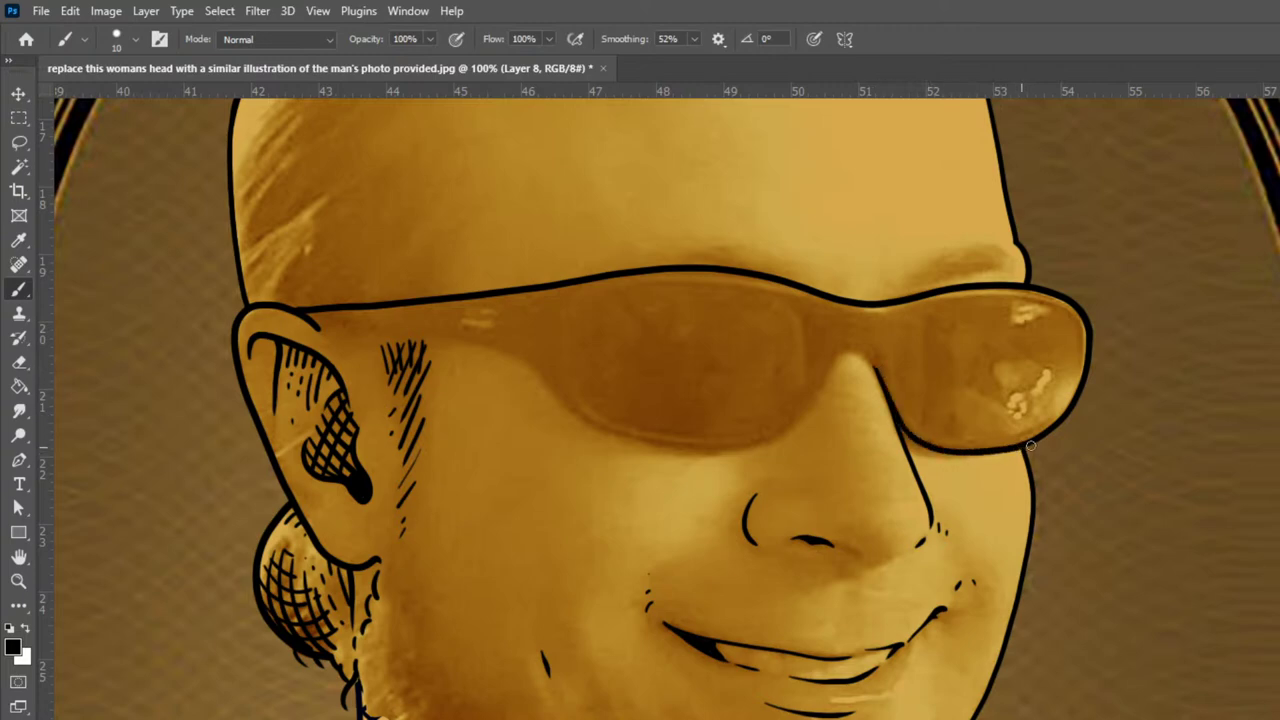
mouse_move(325, 329)
mouse_down()
mouse_move(493, 349)
mouse_move(597, 428)
mouse_move(735, 451)
mouse_move(787, 431)
mouse_move(821, 365)
mouse_move(851, 350)
mouse_move(876, 364)
mouse_move(903, 479)
mouse_up()
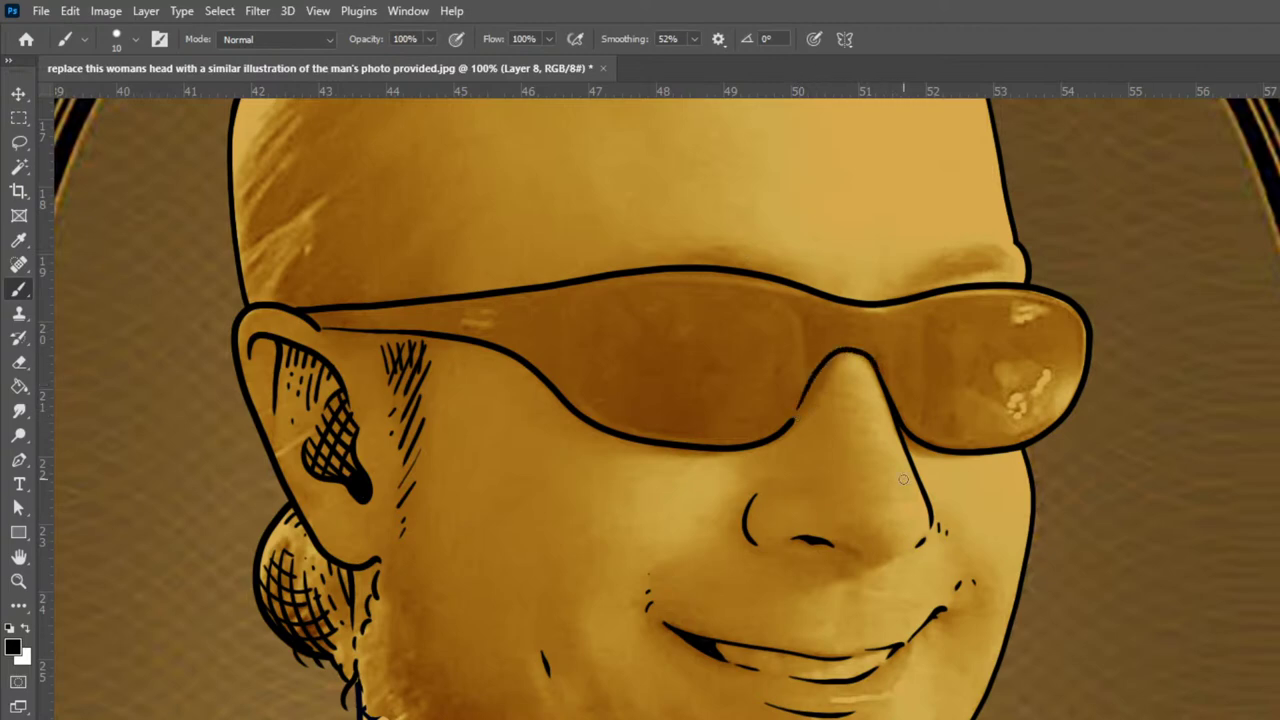
Duplicate the background layer to the top of the stack to compare with the original portrait, and hide the copy
key(ctrl+minus)
key(ctrl+minus)
key(ctrl+minus)
key(ctrl+minus)
key(ctrl+plus)
scroll(903, 481, up, 1)
key(alt+comma)
key(ctrl+j)
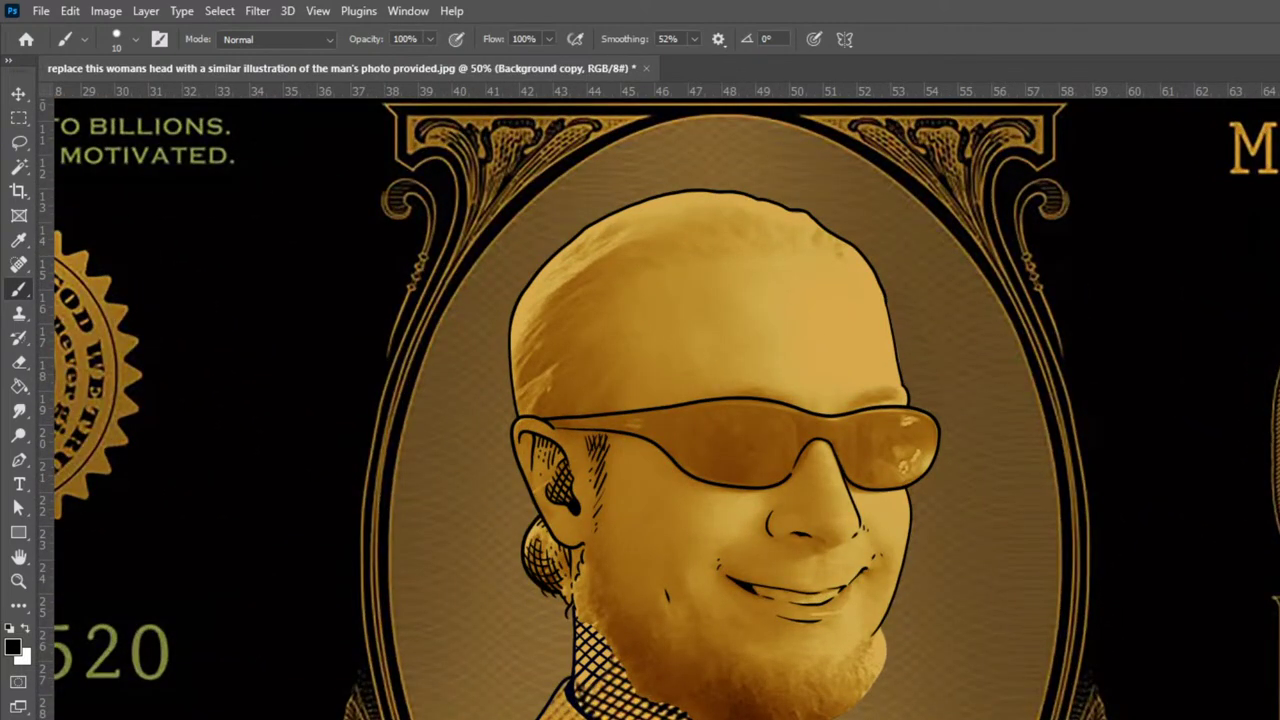
key(ctrl+shift+bracketright)
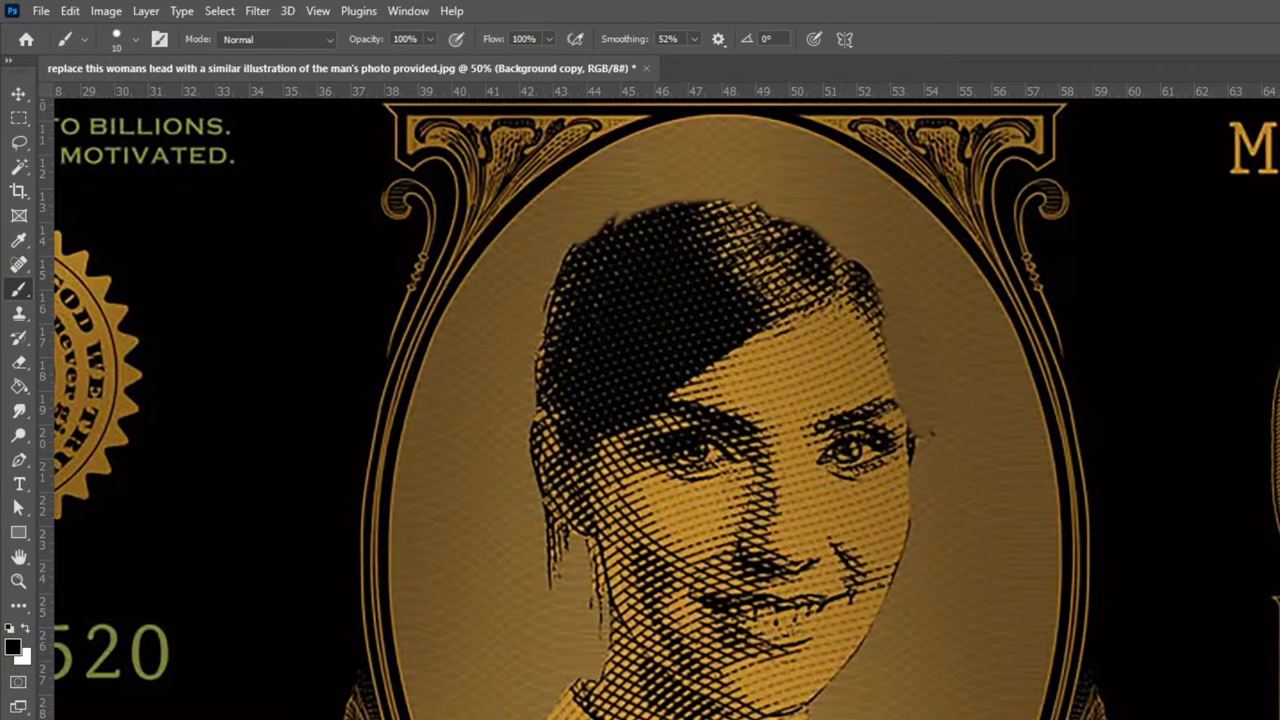
key(ctrl+comma)
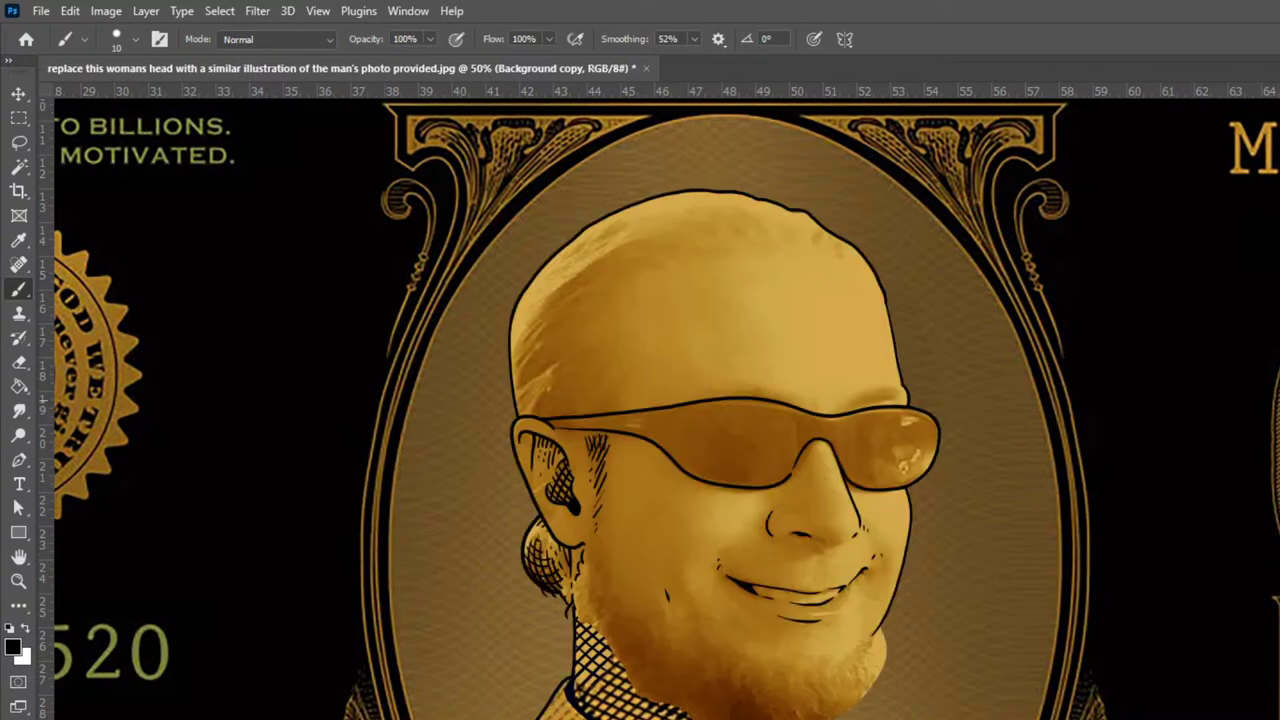
key(ctrl+plus)
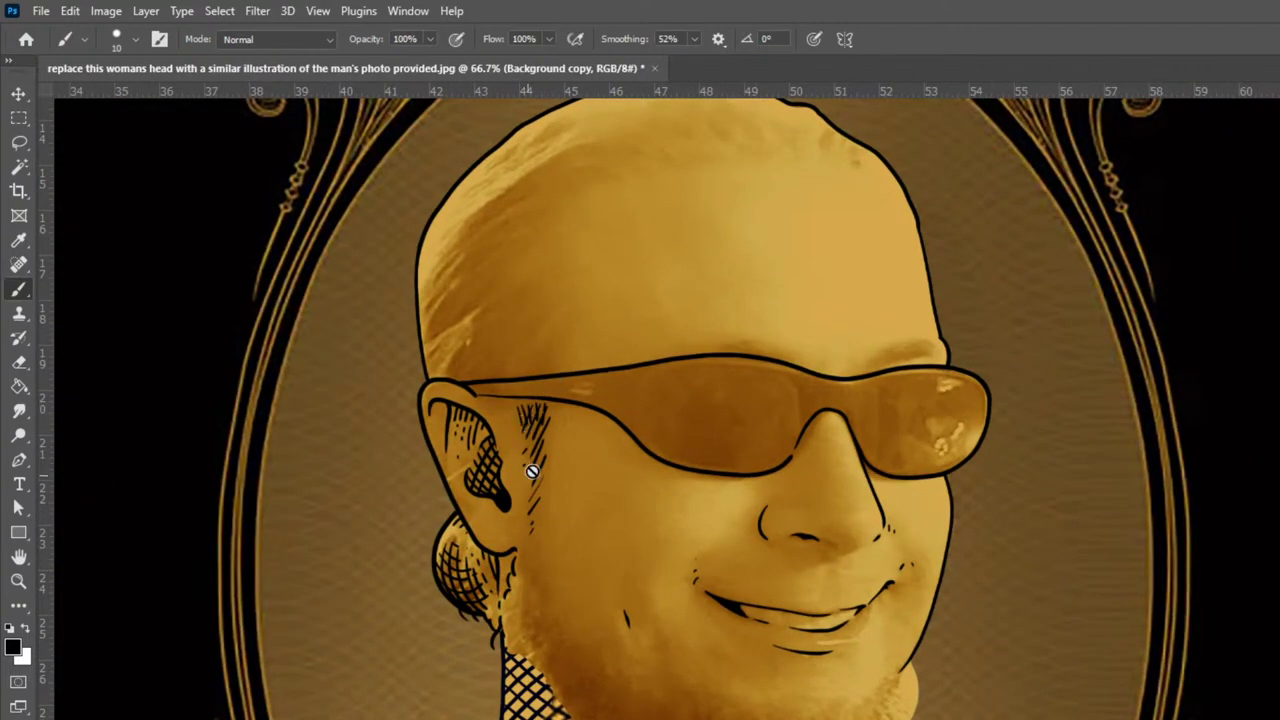
Hatch the beard below the ear with long black strokes on Layer 8, and ink the jaw edges beside it
key(alt+bracketright)
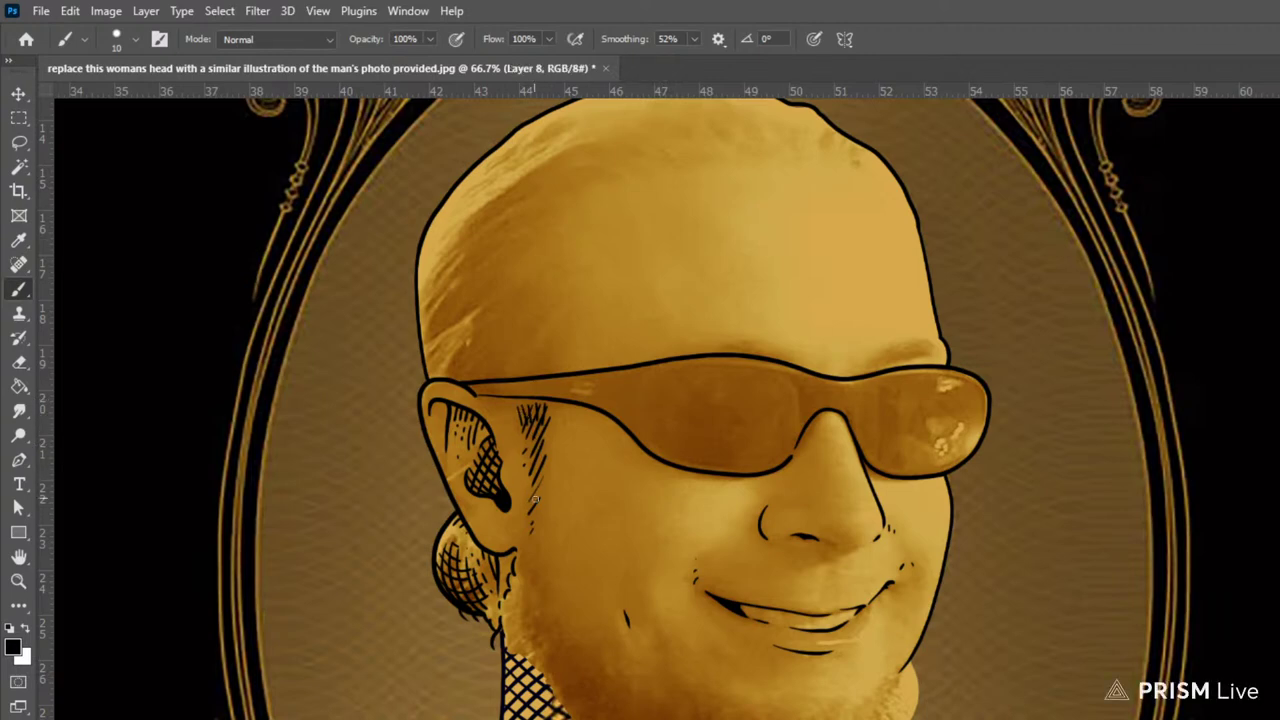
mouse_move(534, 536)
mouse_down()
mouse_move(520, 583)
mouse_move(543, 548)
mouse_move(524, 603)
mouse_move(545, 560)
mouse_move(526, 629)
mouse_up()
mouse_move(547, 575)
mouse_down()
mouse_move(532, 644)
mouse_move(545, 612)
mouse_move(541, 636)
mouse_up()
mouse_move(561, 586)
mouse_down()
mouse_move(548, 685)
mouse_move(566, 595)
mouse_move(562, 635)
mouse_move(577, 616)
mouse_move(555, 700)
mouse_up()
drag(577, 611, 565, 708)
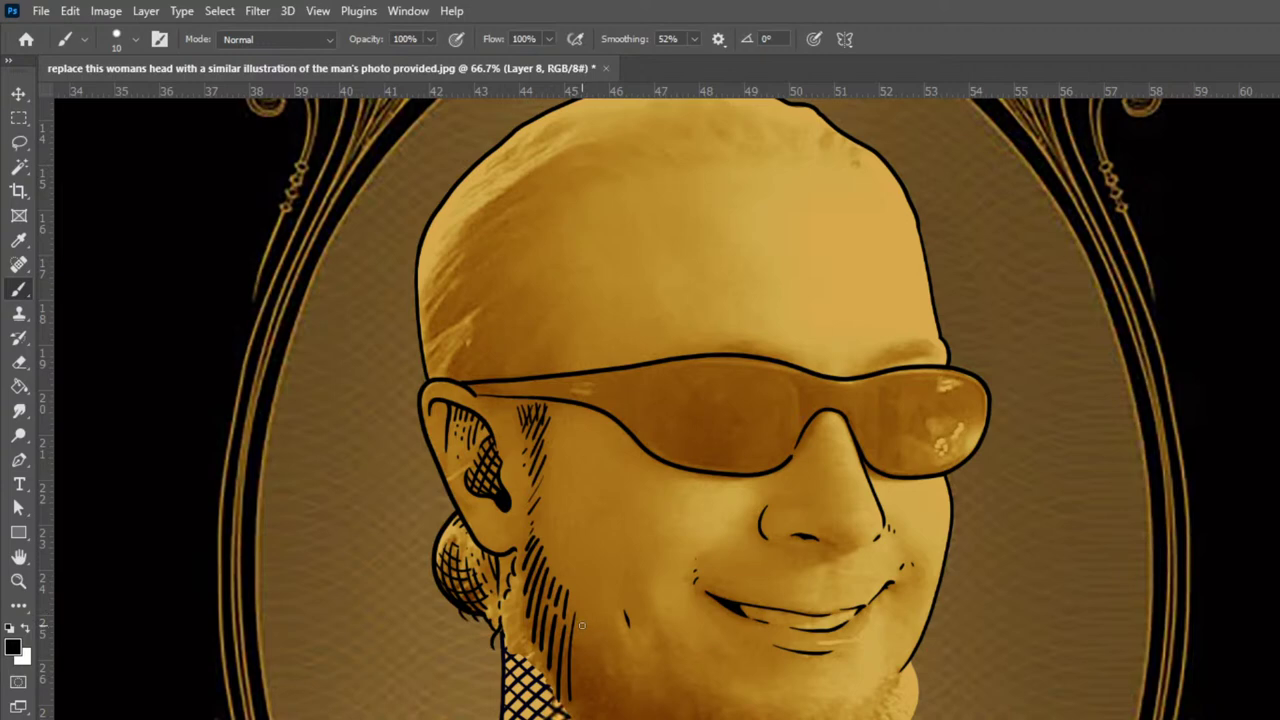
drag(580, 650, 573, 716)
drag(527, 648, 570, 716)
drag(910, 718, 909, 652)
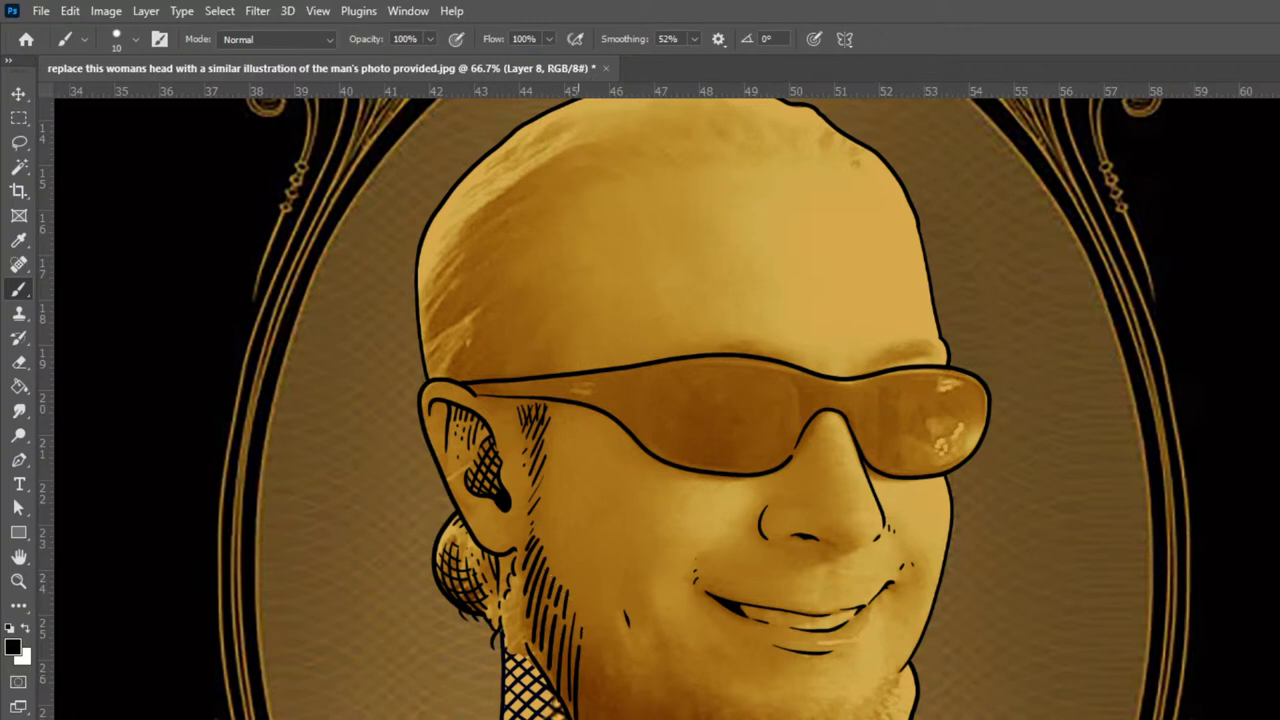
mouse_move(584, 688)
mouse_down()
mouse_move(590, 628)
mouse_move(591, 704)
mouse_up()
drag(605, 638, 603, 716)
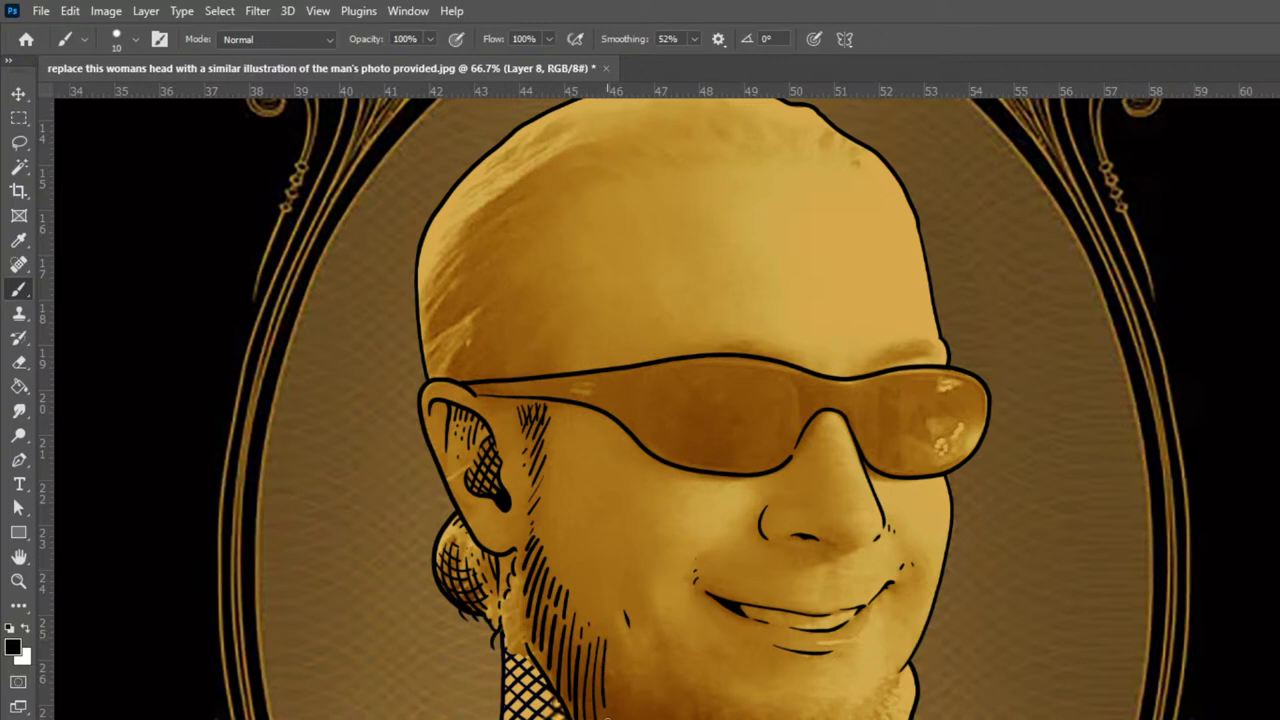
Continue the beard hatching along the lower jaw to the chin with slanted black strokes
key(space)
drag(849, 471, 751, 362)
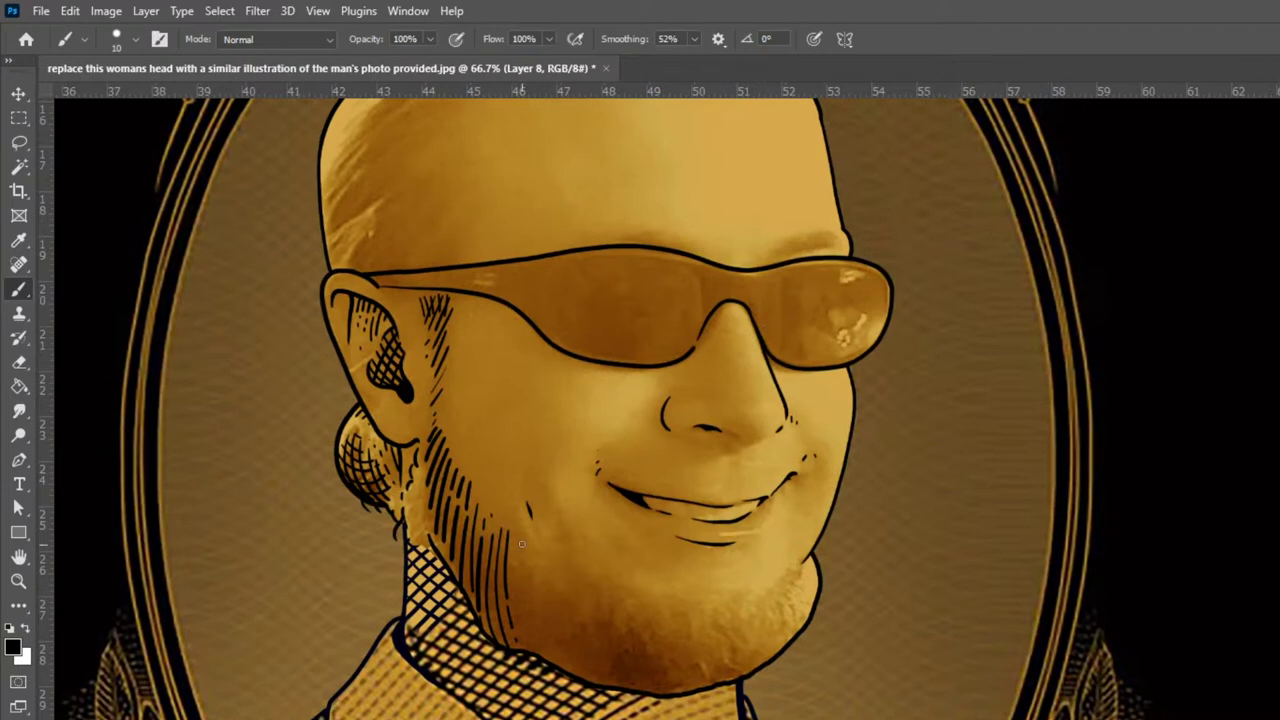
drag(517, 548, 538, 662)
drag(527, 563, 557, 678)
mouse_move(546, 585)
mouse_down()
mouse_move(573, 680)
mouse_move(578, 690)
mouse_move(555, 588)
mouse_move(590, 687)
mouse_up()
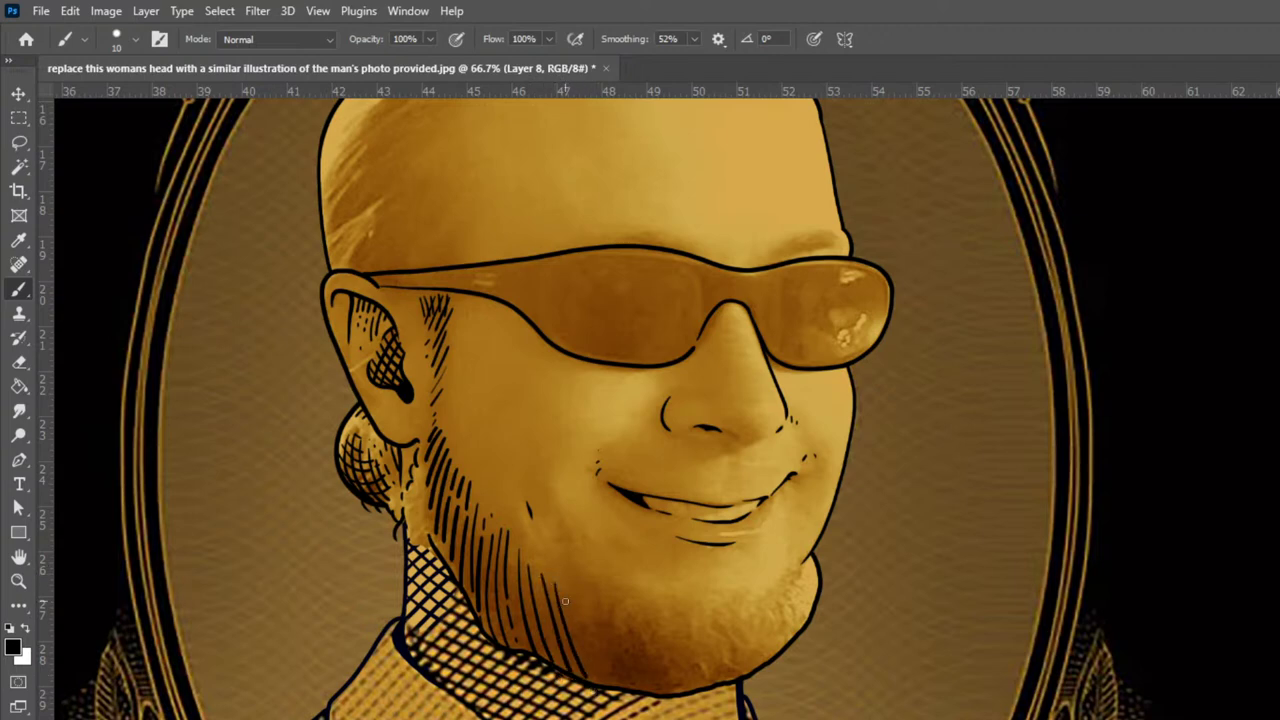
drag(565, 600, 603, 683)
drag(580, 602, 620, 686)
drag(587, 595, 642, 700)
drag(600, 602, 654, 701)
mouse_move(617, 623)
mouse_down()
mouse_move(660, 688)
mouse_move(675, 667)
mouse_up()
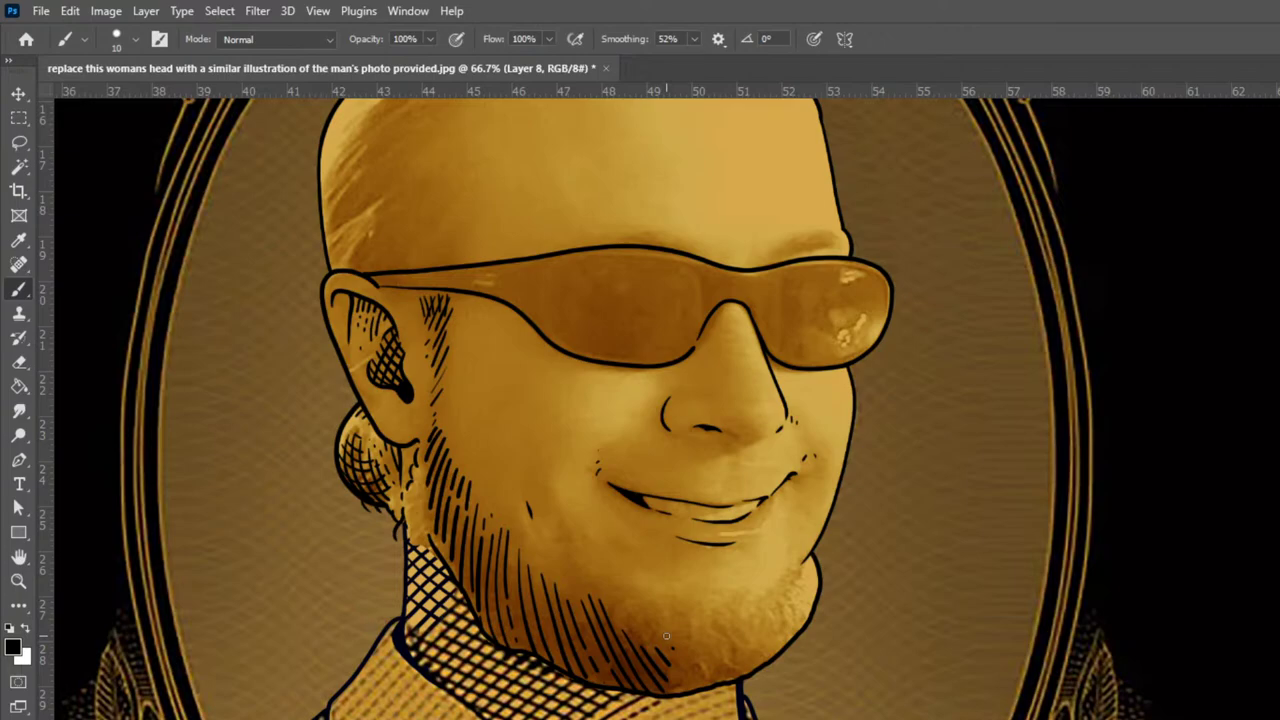
Rotate the canvas and cross-hatch the beard with opposing strokes from the chin along the jaw to the ear
key(r)
mouse_move(1190, 544)
mouse_down()
mouse_move(1057, 300)
mouse_move(435, 285)
mouse_move(400, 348)
mouse_up()
mouse_move(976, 258)
mouse_down()
mouse_move(794, 190)
mouse_move(650, 222)
mouse_up()
key(b)
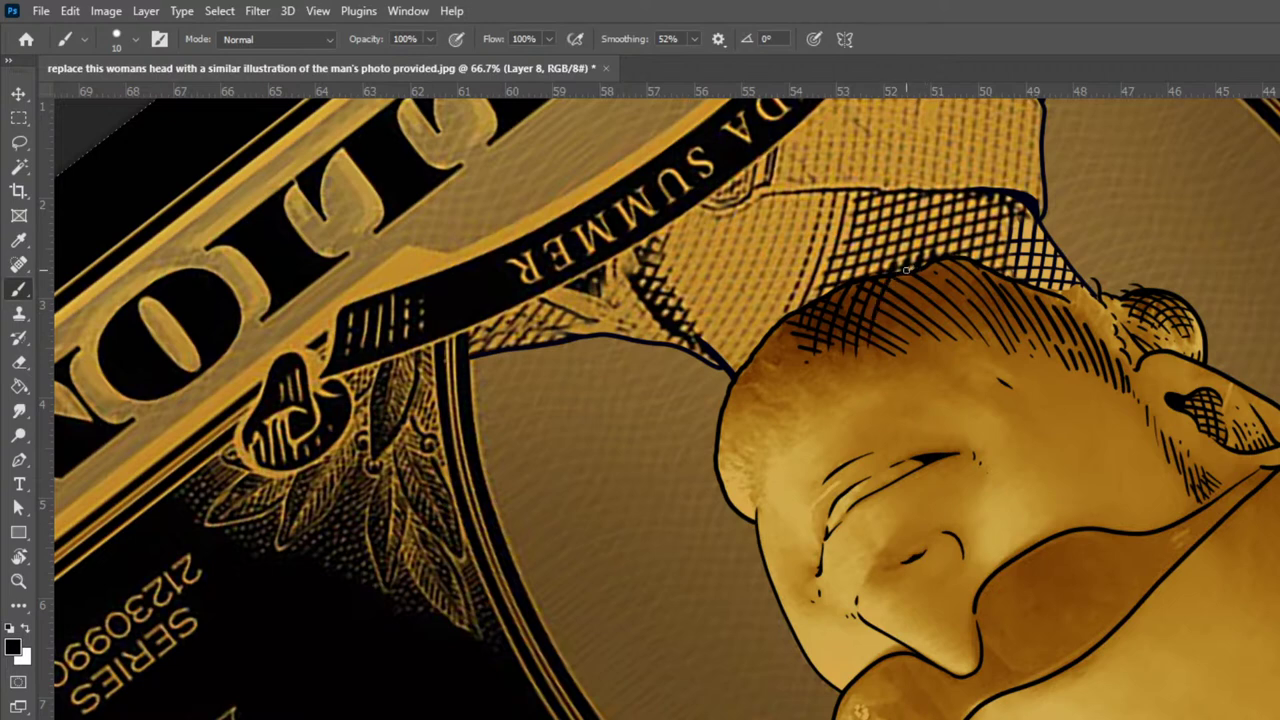
drag(900, 282, 881, 328)
drag(922, 266, 890, 350)
drag(937, 260, 914, 308)
drag(946, 258, 922, 340)
mouse_move(970, 260)
mouse_down()
mouse_move(944, 336)
mouse_move(962, 312)
mouse_up()
mouse_move(991, 266)
mouse_down()
mouse_move(977, 302)
mouse_move(998, 330)
mouse_up()
mouse_move(1026, 288)
mouse_down()
mouse_move(1016, 312)
mouse_move(1024, 326)
mouse_move(1042, 308)
mouse_move(1048, 328)
mouse_up()
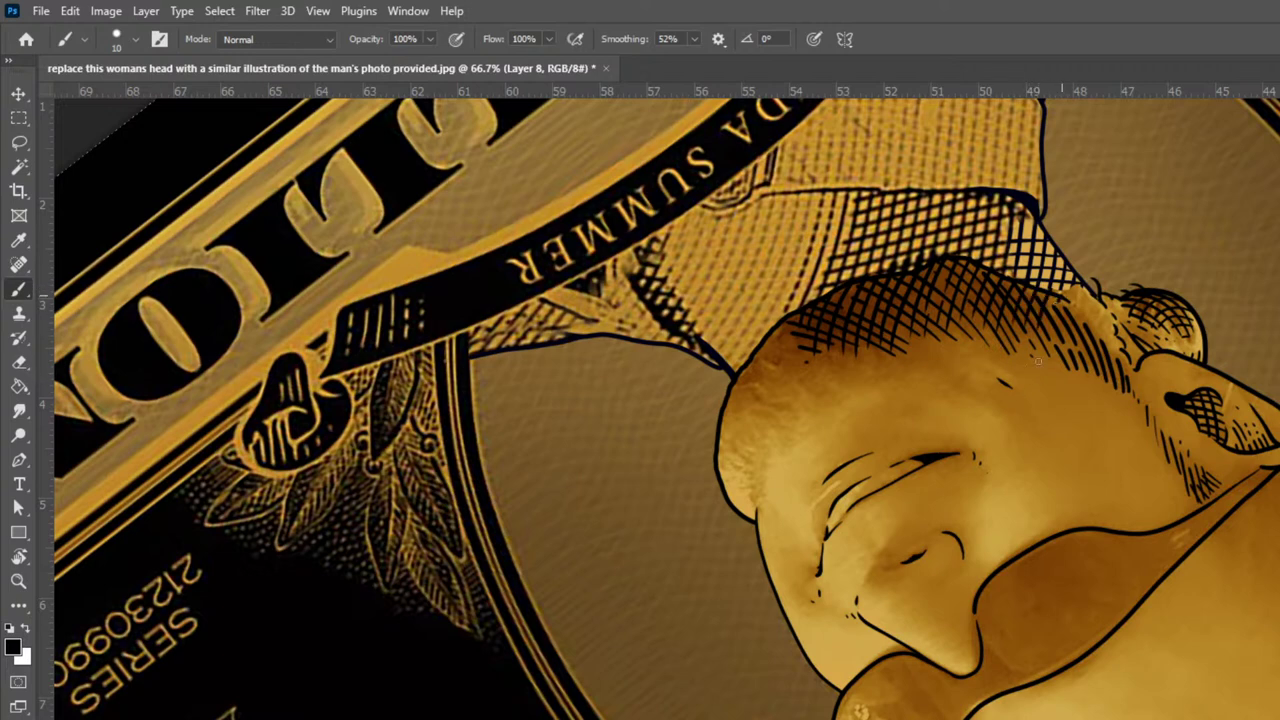
drag(1074, 286, 1063, 312)
mouse_move(1076, 311)
mouse_down()
mouse_move(1065, 356)
mouse_move(1100, 360)
mouse_up()
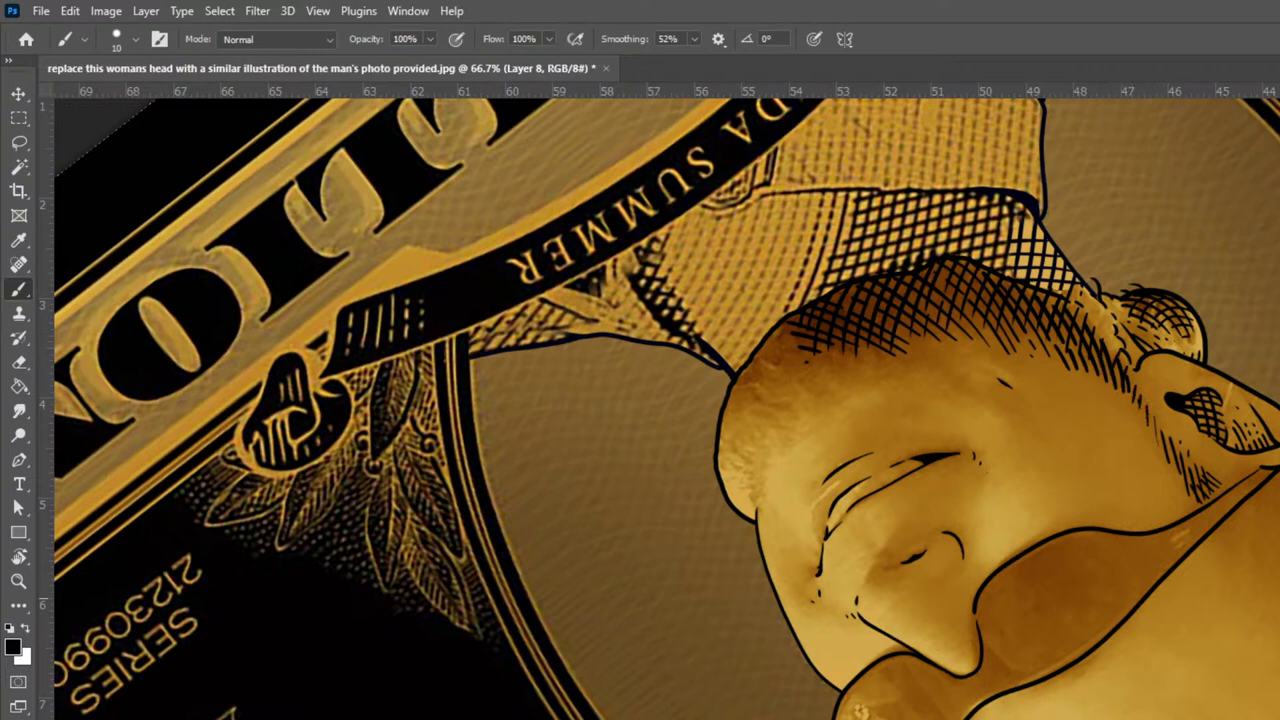
Reset the canvas rotation to 0° and check the hatched beard against the whole bill
text(r)
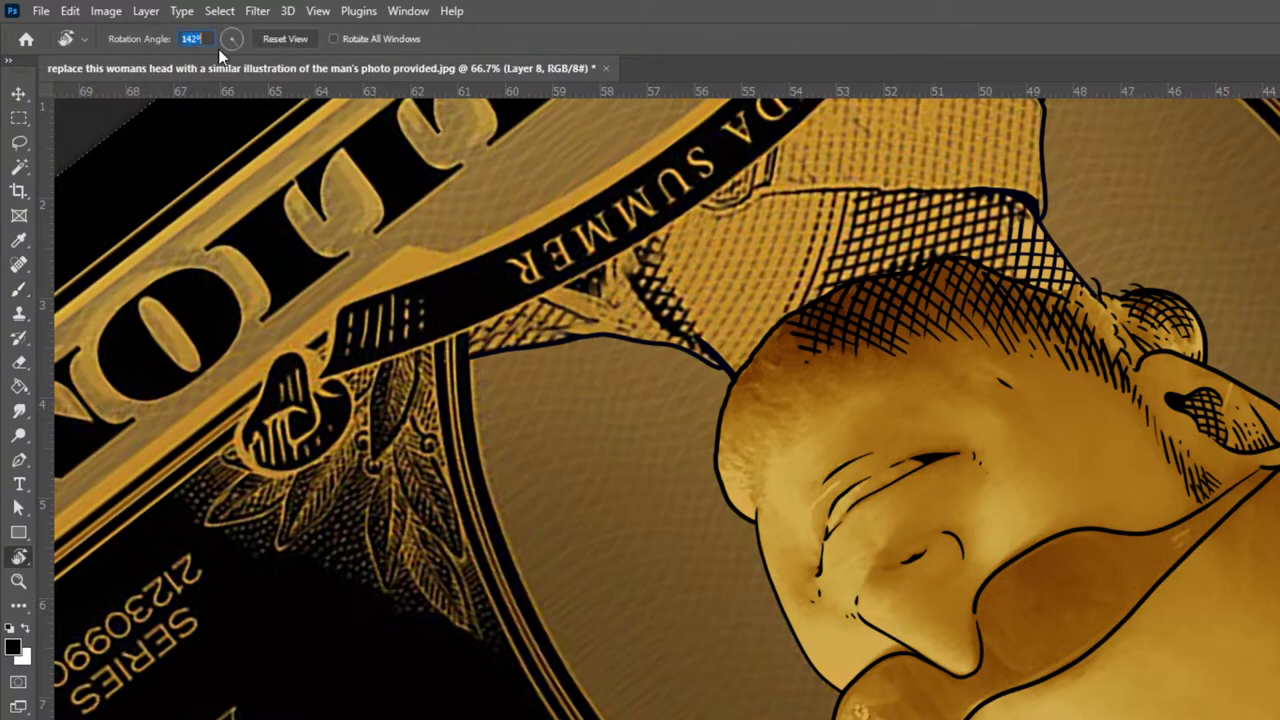
text(0)
key(ctrl+minus)
key(ctrl+minus)
key(ctrl+minus)
key(ctrl+minus)
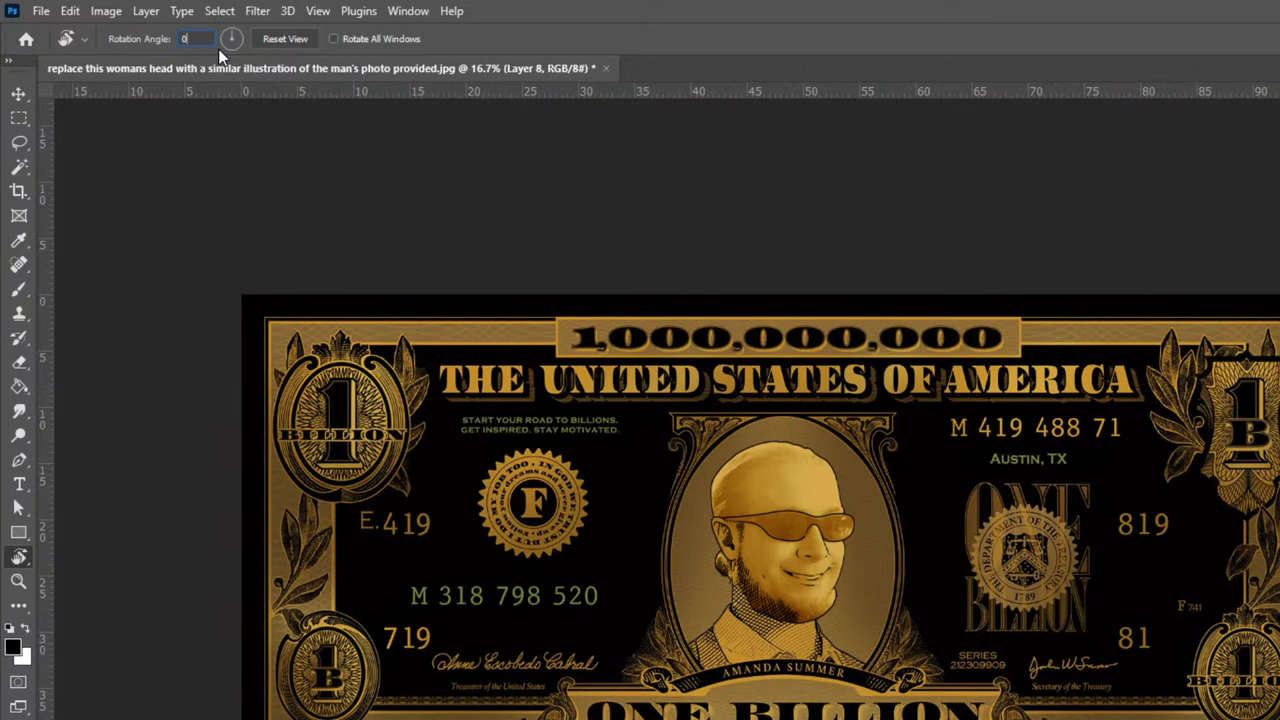
key(ctrl+plus)
key(ctrl+plus)
key(ctrl+plus)
key(ctrl+plus)
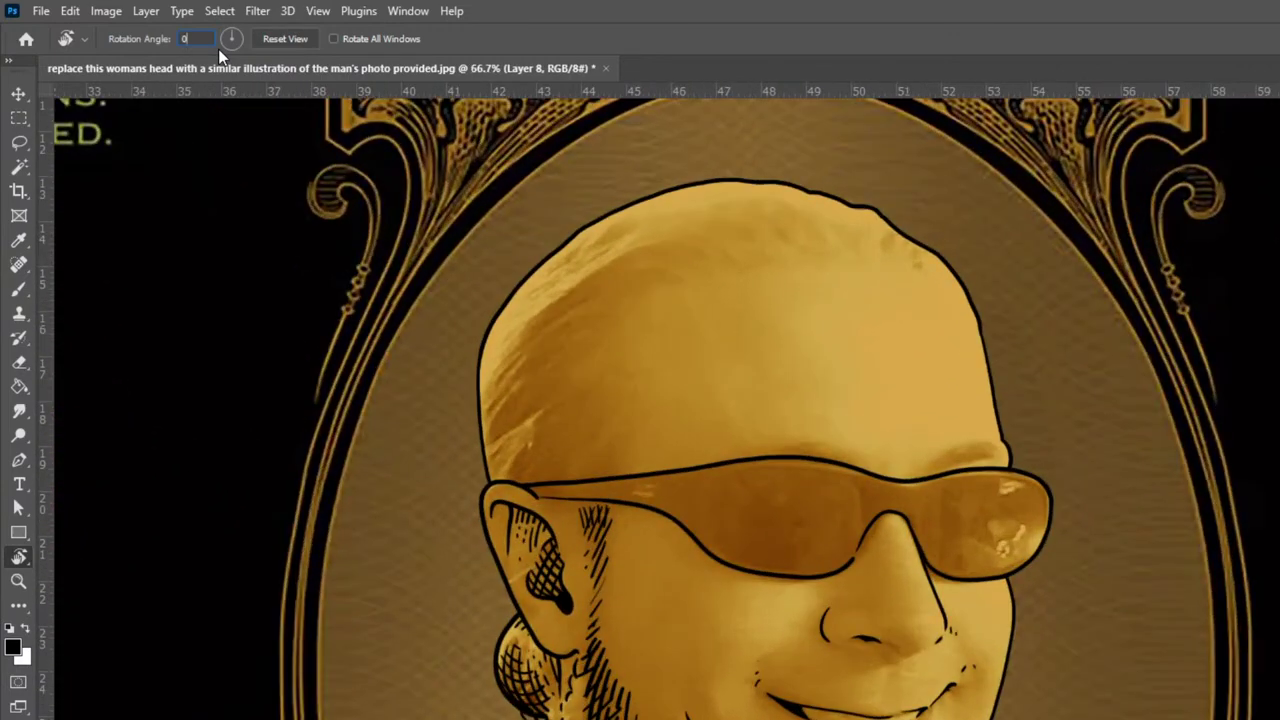
key(Return)
Add a new layer and draw both eyebrows above the sunglasses with short black brush strokes
text(b)
key(Return)
click(876, 367)
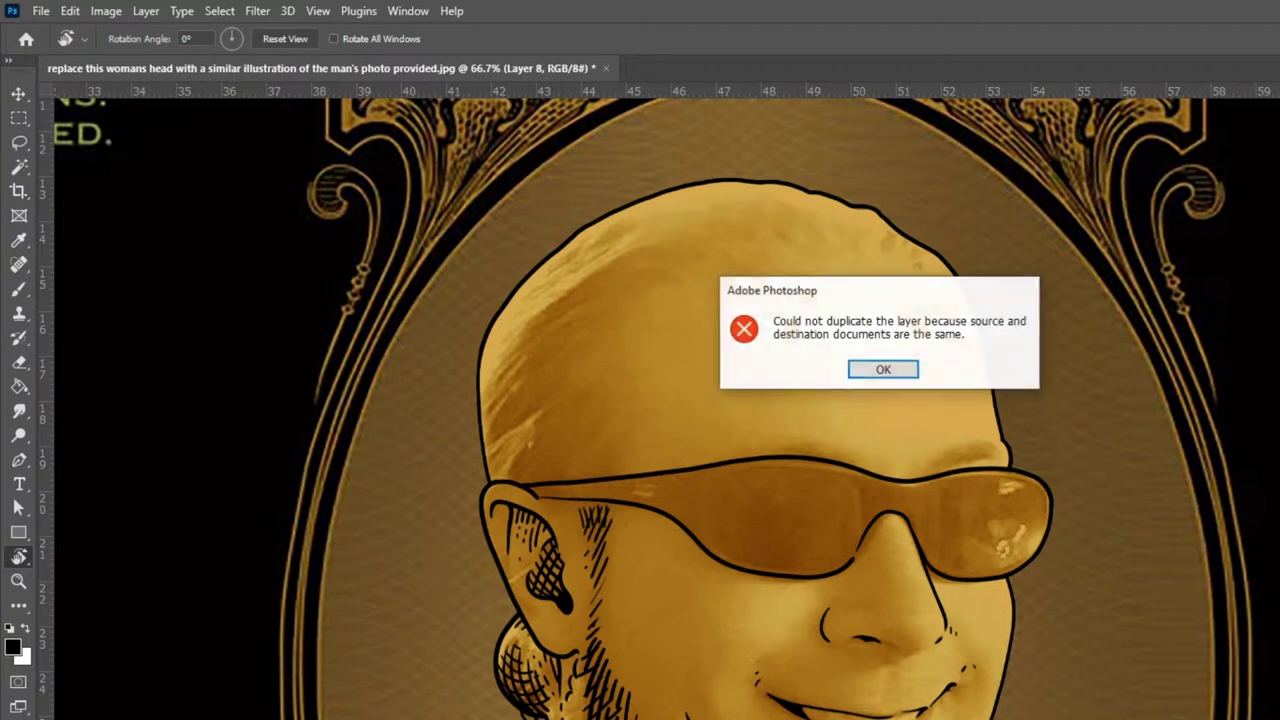
click(903, 369)
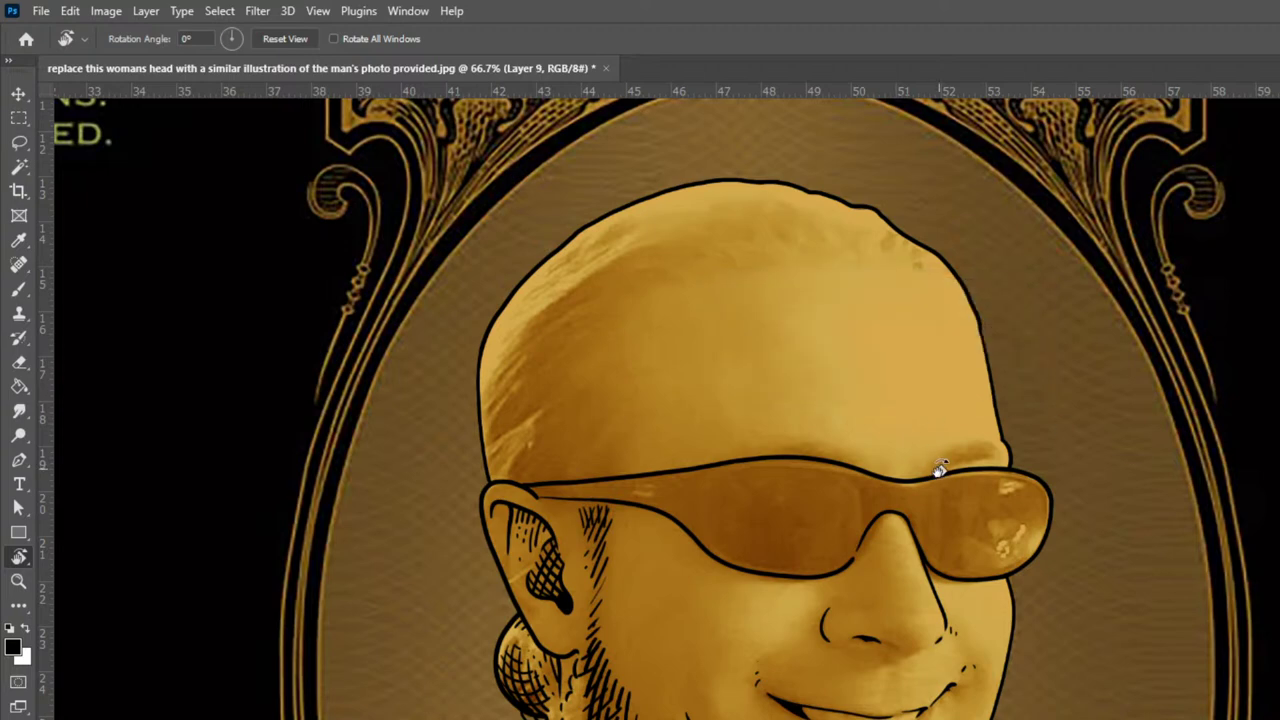
key(b)
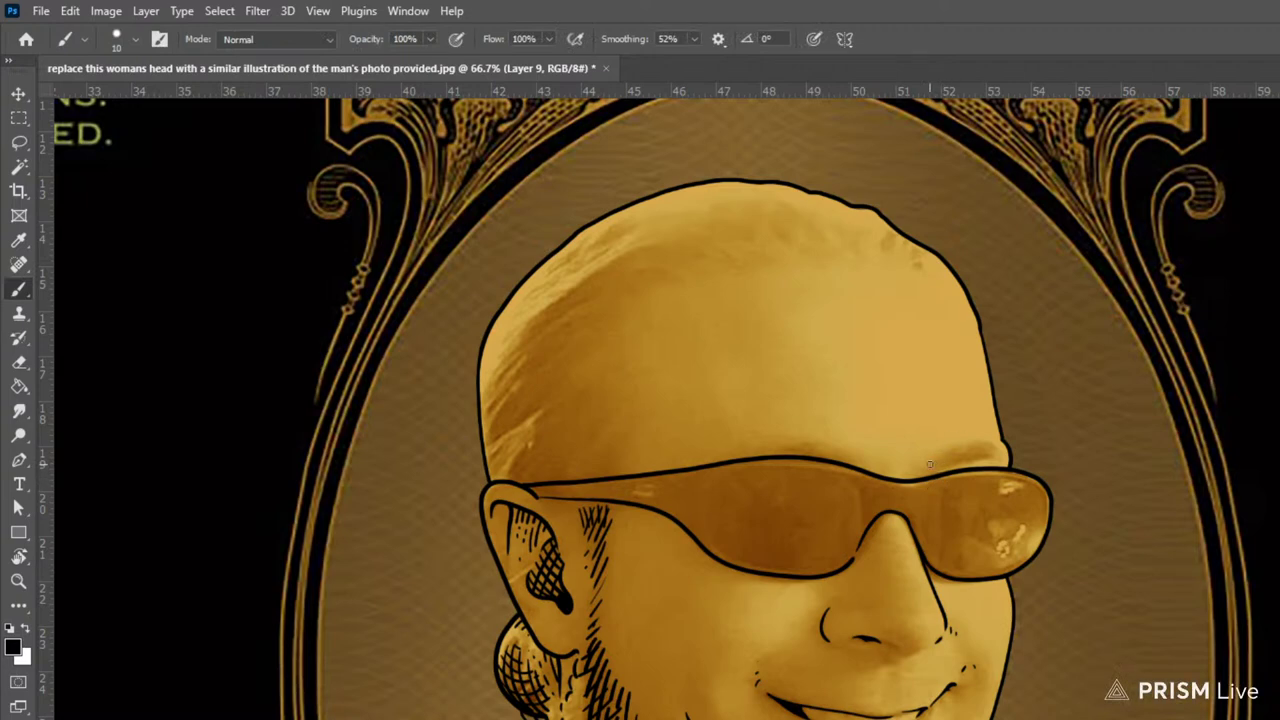
drag(944, 463, 992, 442)
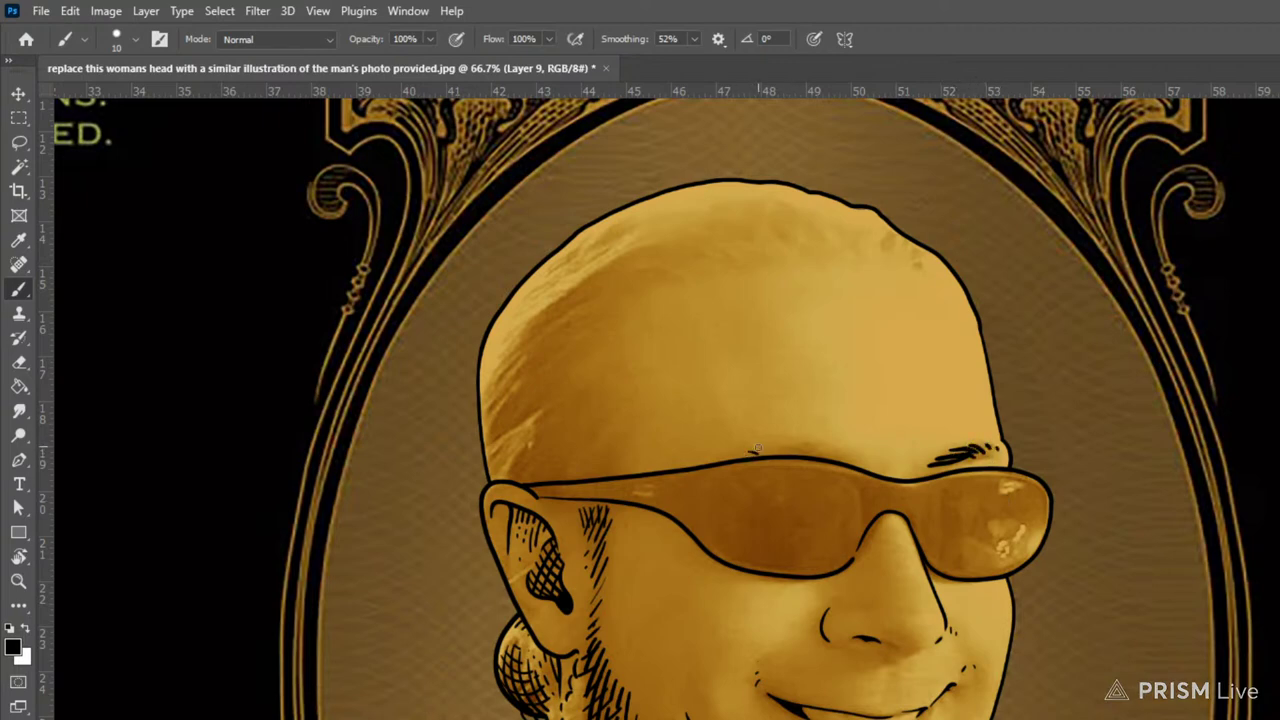
mouse_move(766, 454)
mouse_down()
mouse_move(829, 458)
mouse_move(806, 454)
mouse_move(842, 450)
mouse_up()
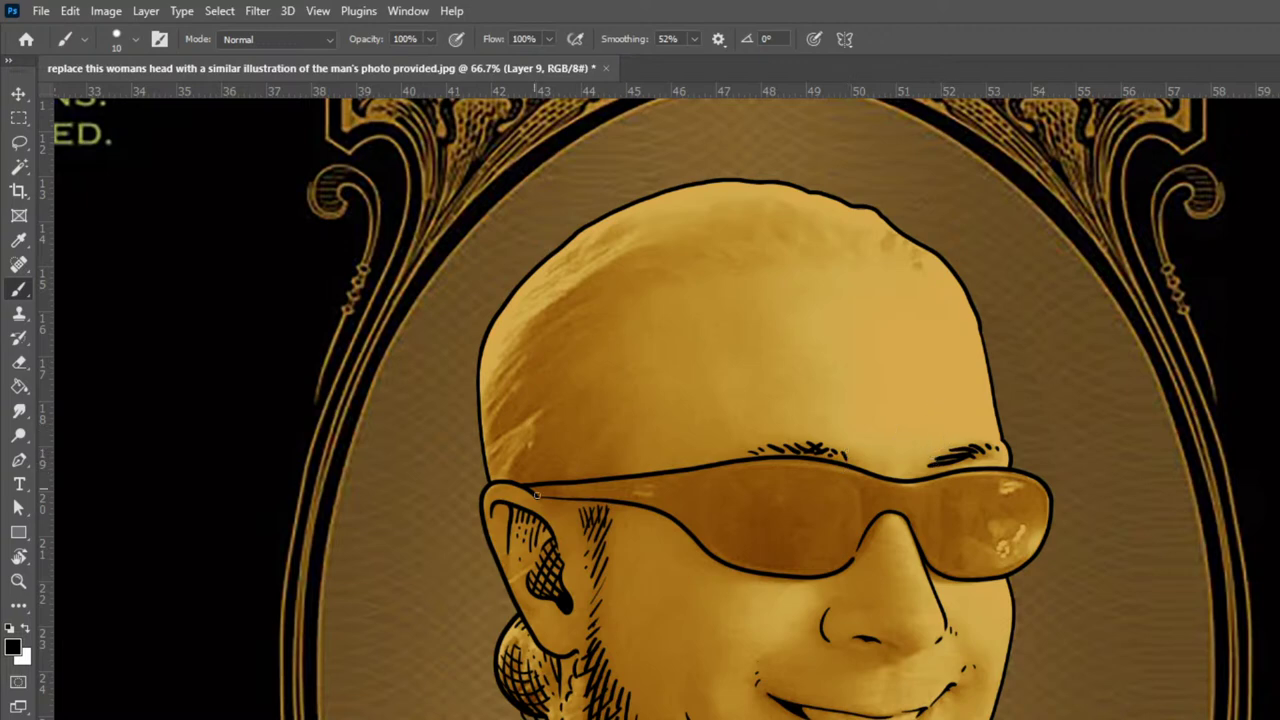
Thicken the sunglasses' temple arm, draw its hinge details, and outline the near lens inside the frame
mouse_move(529, 490)
mouse_down()
mouse_move(638, 505)
mouse_move(684, 532)
mouse_up()
mouse_move(640, 476)
mouse_down()
mouse_move(637, 500)
mouse_move(653, 491)
mouse_move(640, 490)
mouse_up()
key(ctrl+z)
drag(646, 496, 681, 507)
drag(640, 490, 699, 516)
mouse_move(638, 485)
mouse_down()
mouse_move(720, 456)
mouse_move(727, 428)
mouse_move(719, 470)
mouse_move(693, 469)
mouse_move(683, 505)
mouse_move(709, 467)
mouse_move(694, 476)
mouse_move(694, 507)
mouse_move(685, 495)
mouse_move(702, 559)
mouse_move(738, 468)
mouse_move(702, 488)
mouse_move(713, 541)
mouse_move(783, 565)
mouse_move(833, 563)
mouse_move(855, 516)
mouse_move(745, 468)
mouse_move(808, 470)
mouse_up()
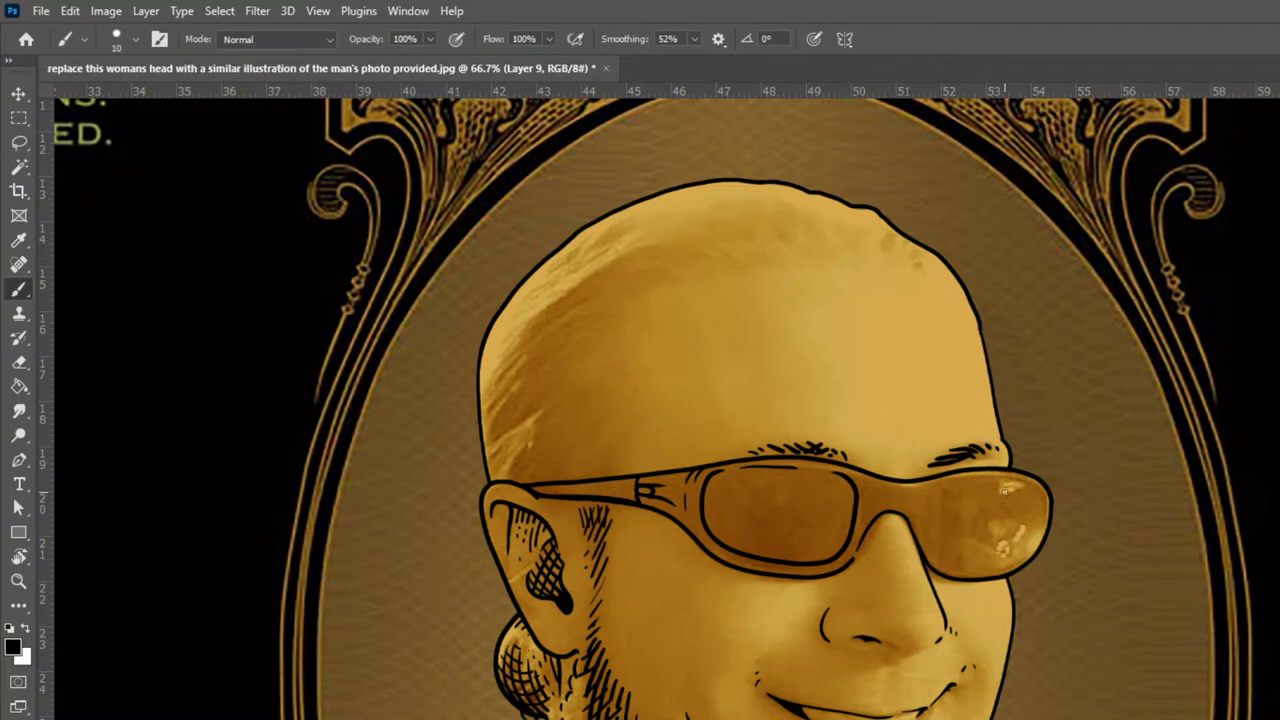
Draw the reflection edge and inner rim of the far lens, plus a curved shading boundary in the near lens
mouse_move(1002, 483)
mouse_down()
mouse_move(986, 531)
mouse_move(1002, 558)
mouse_up()
drag(1005, 561, 1036, 523)
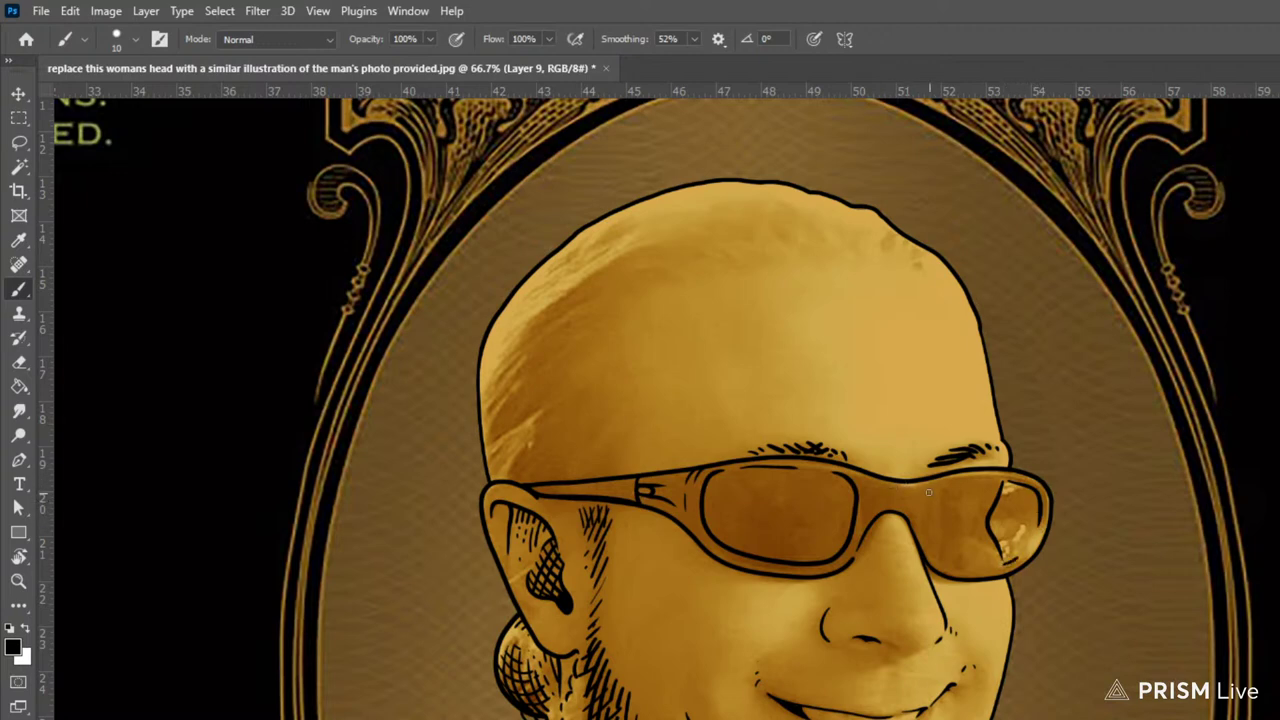
drag(929, 490, 927, 535)
drag(744, 468, 752, 558)
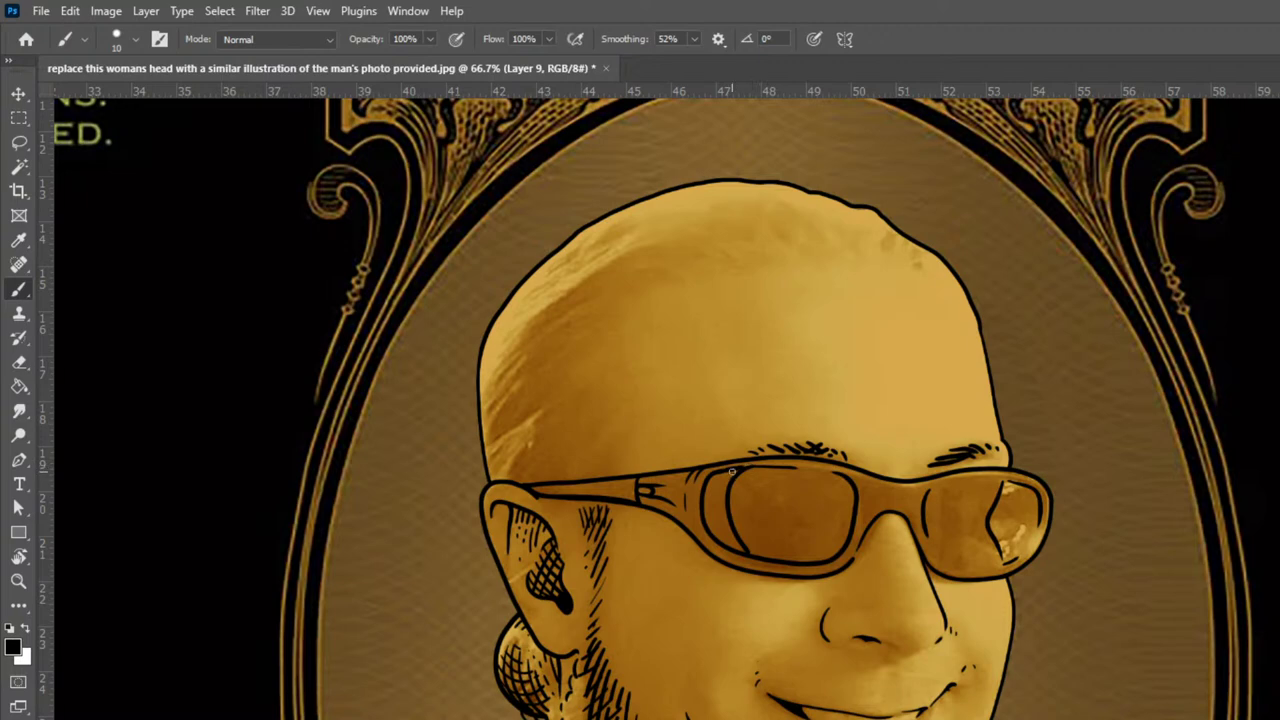
Enlarge the brush to 25 px and fill the near lens's outer crescent solid black
key(bracketright)
key(bracketright)
key(bracketright)
mouse_move(708, 483)
mouse_down()
mouse_move(704, 518)
mouse_move(738, 552)
mouse_up()
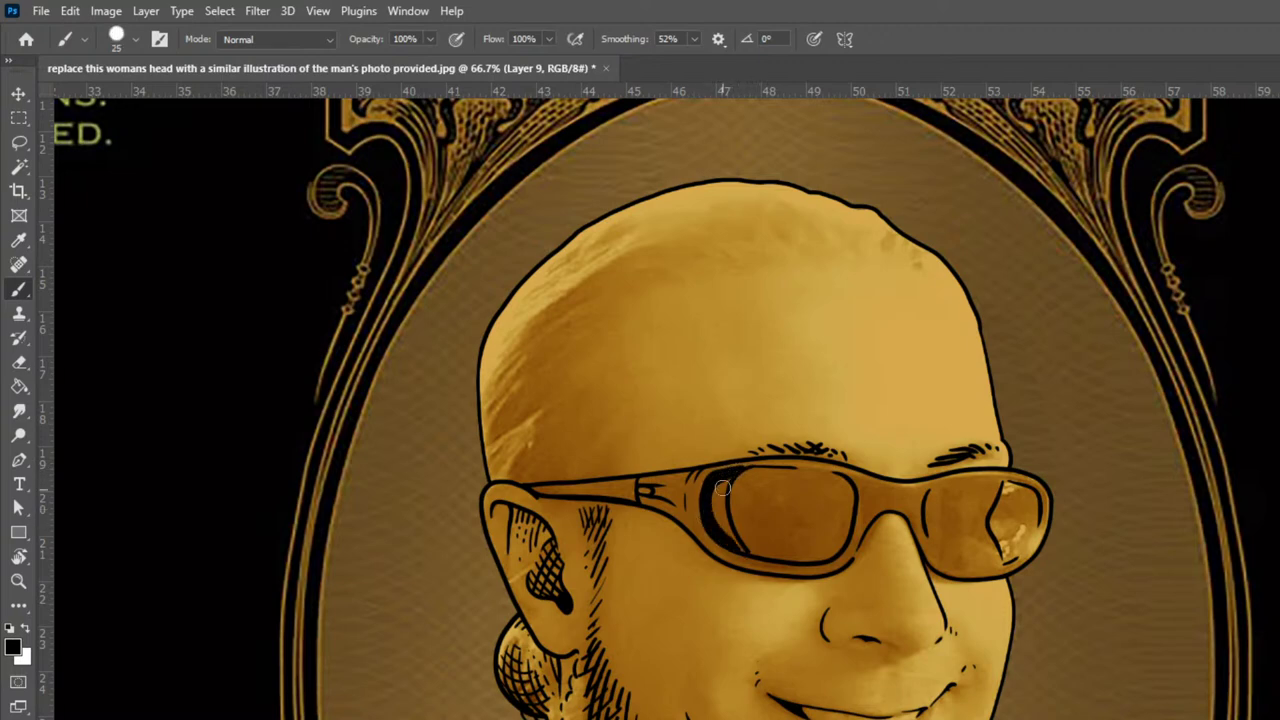
mouse_move(721, 489)
mouse_down()
mouse_move(723, 527)
mouse_move(756, 561)
mouse_move(711, 513)
mouse_up()
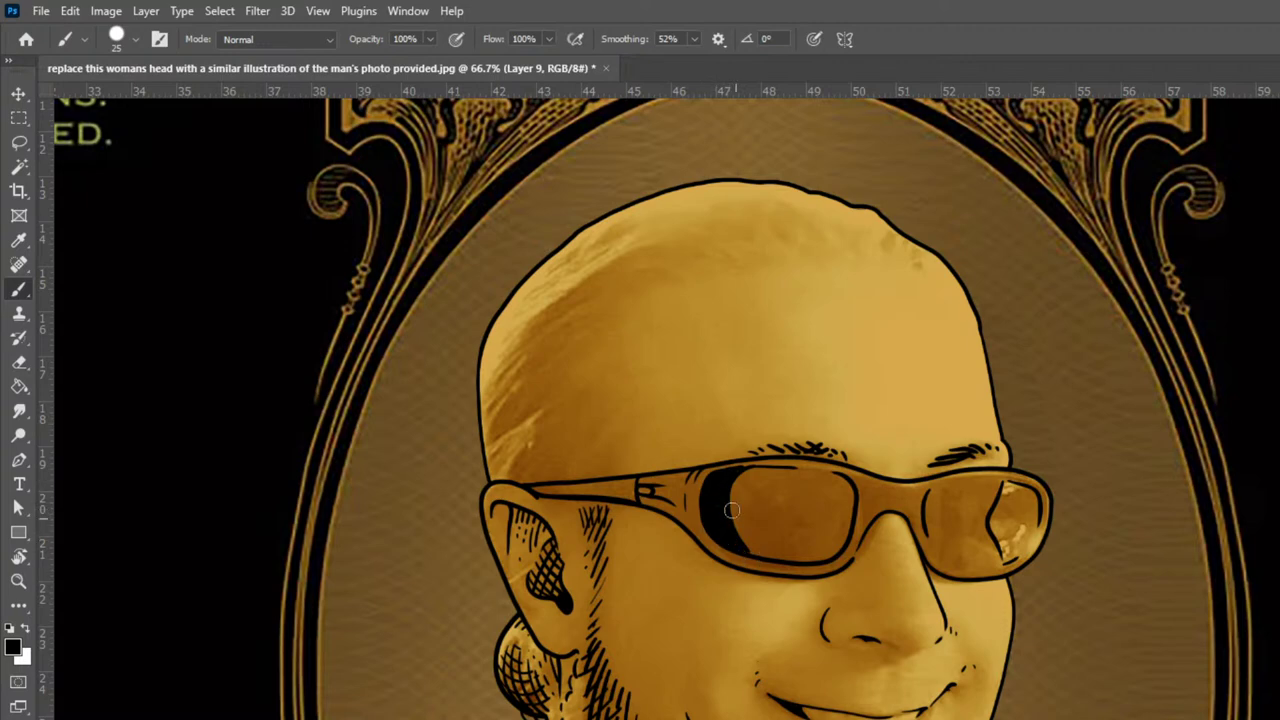
Reduce the brush to 9 px and draw curved downward hatch lines beside the near lens's black crescent
key(bracketleft)
key(bracketleft)
key(bracketleft)
key(bracketleft)
mouse_move(738, 474)
mouse_down()
mouse_move(779, 555)
mouse_move(762, 543)
mouse_up()
mouse_move(744, 470)
mouse_down()
mouse_move(742, 497)
mouse_move(786, 548)
mouse_up()
drag(749, 469, 798, 556)
drag(759, 467, 796, 540)
drag(767, 472, 788, 506)
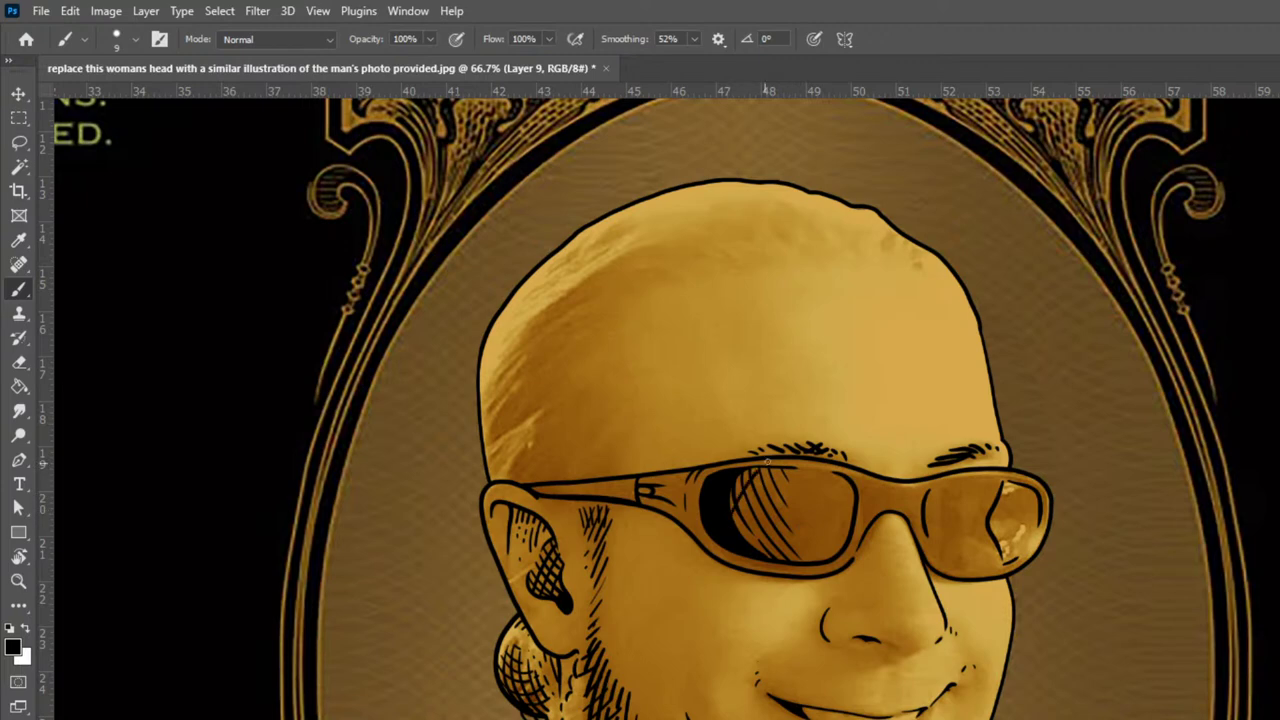
Cross-hatch the near lens with opposing diagonal strokes, extending the mesh to the rim nearest the nose
drag(736, 530, 788, 458)
drag(742, 545, 808, 449)
drag(751, 549, 790, 482)
mouse_move(762, 554)
mouse_down()
mouse_move(824, 471)
mouse_move(780, 508)
mouse_up()
mouse_move(819, 470)
mouse_down()
mouse_move(785, 516)
mouse_move(834, 474)
mouse_move(767, 560)
mouse_move(824, 478)
mouse_move(780, 556)
mouse_move(826, 494)
mouse_up()
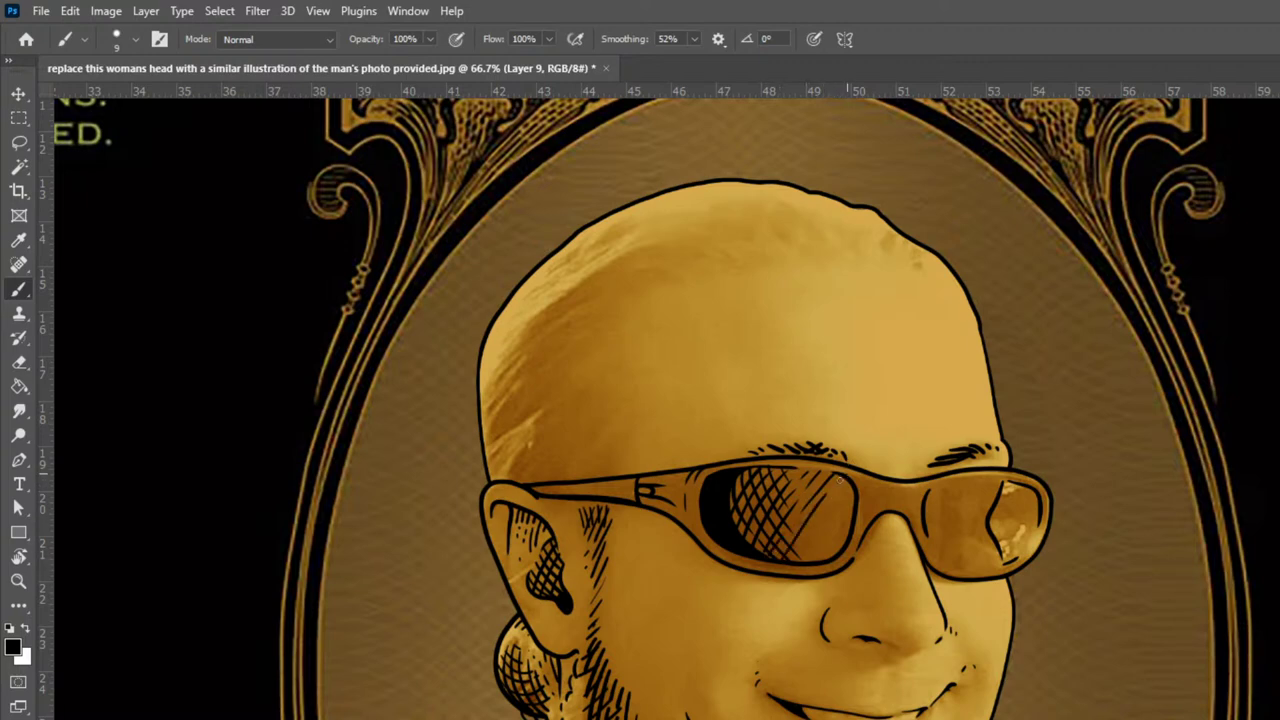
drag(795, 557, 840, 494)
drag(808, 557, 858, 480)
drag(815, 562, 850, 512)
mouse_move(792, 511)
mouse_down()
mouse_move(832, 560)
mouse_move(828, 538)
mouse_up()
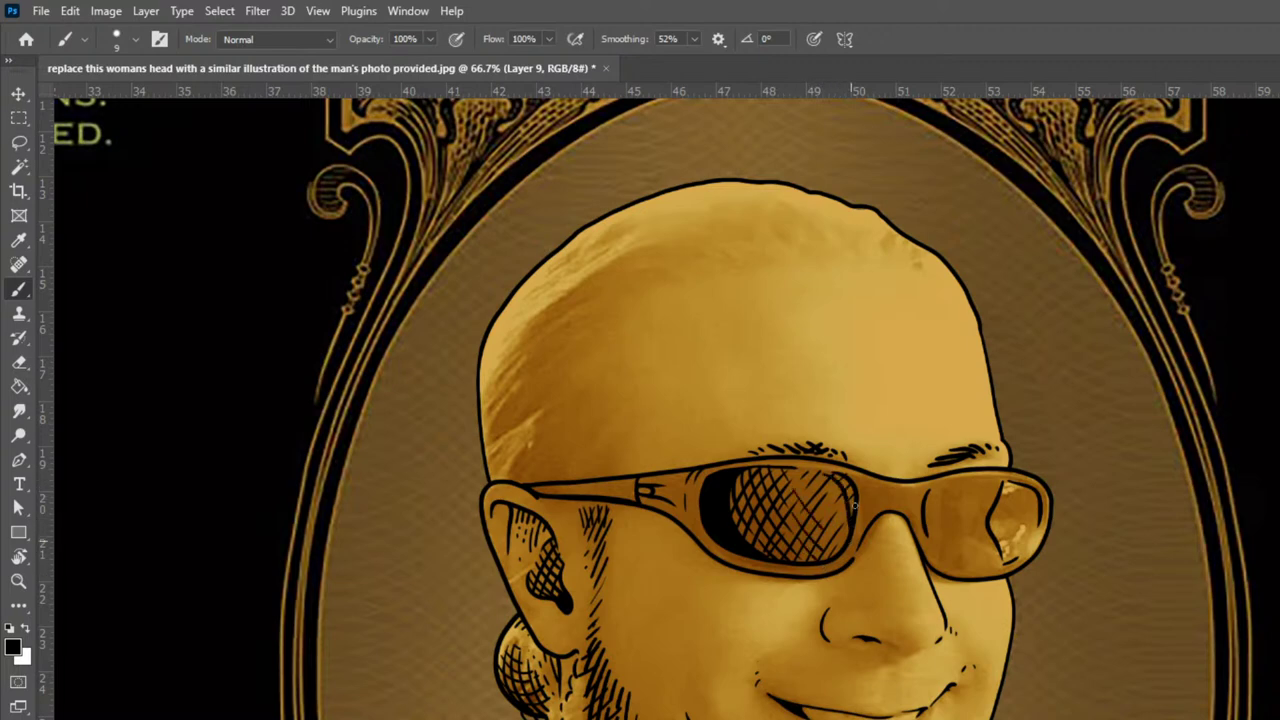
Draw an irregular reflection shape at the near lens's nose-side edge and fill it black
mouse_move(851, 480)
mouse_down()
mouse_move(820, 471)
mouse_move(853, 509)
mouse_up()
mouse_move(828, 475)
mouse_down()
mouse_move(848, 510)
mouse_move(838, 555)
mouse_up()
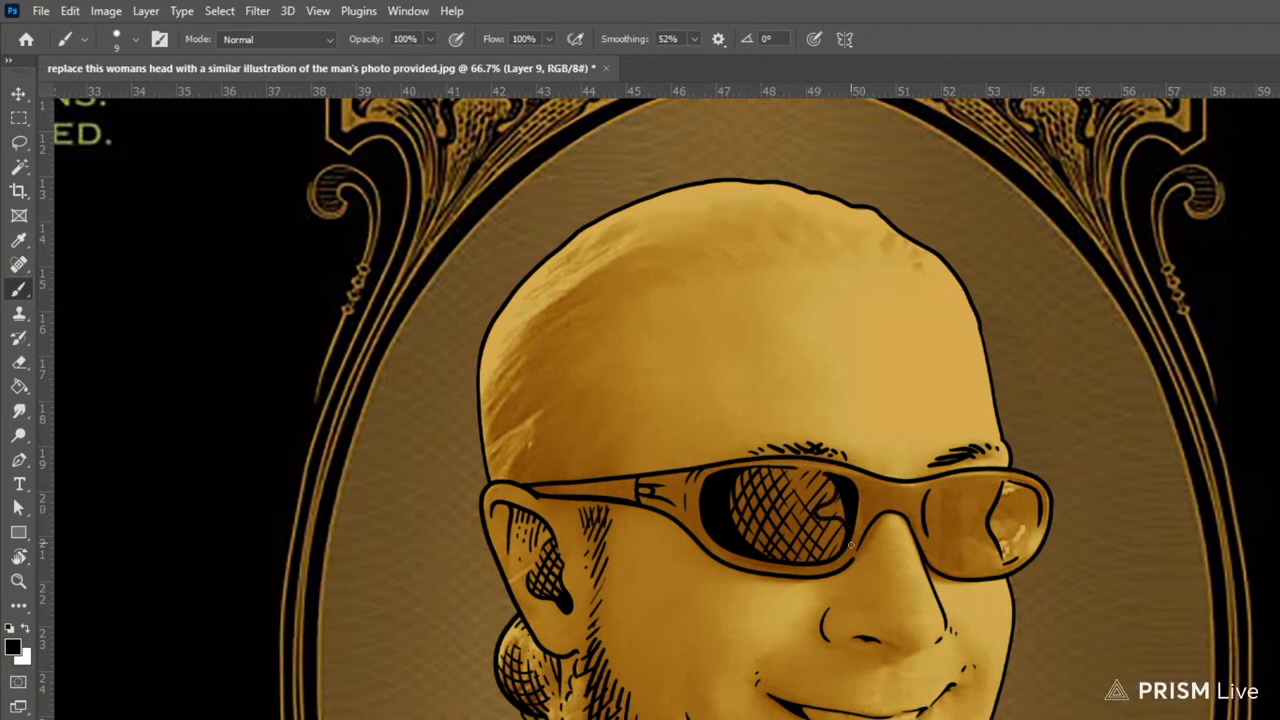
mouse_move(820, 518)
mouse_down()
mouse_move(843, 495)
mouse_move(817, 512)
mouse_move(840, 508)
mouse_move(836, 495)
mouse_up()
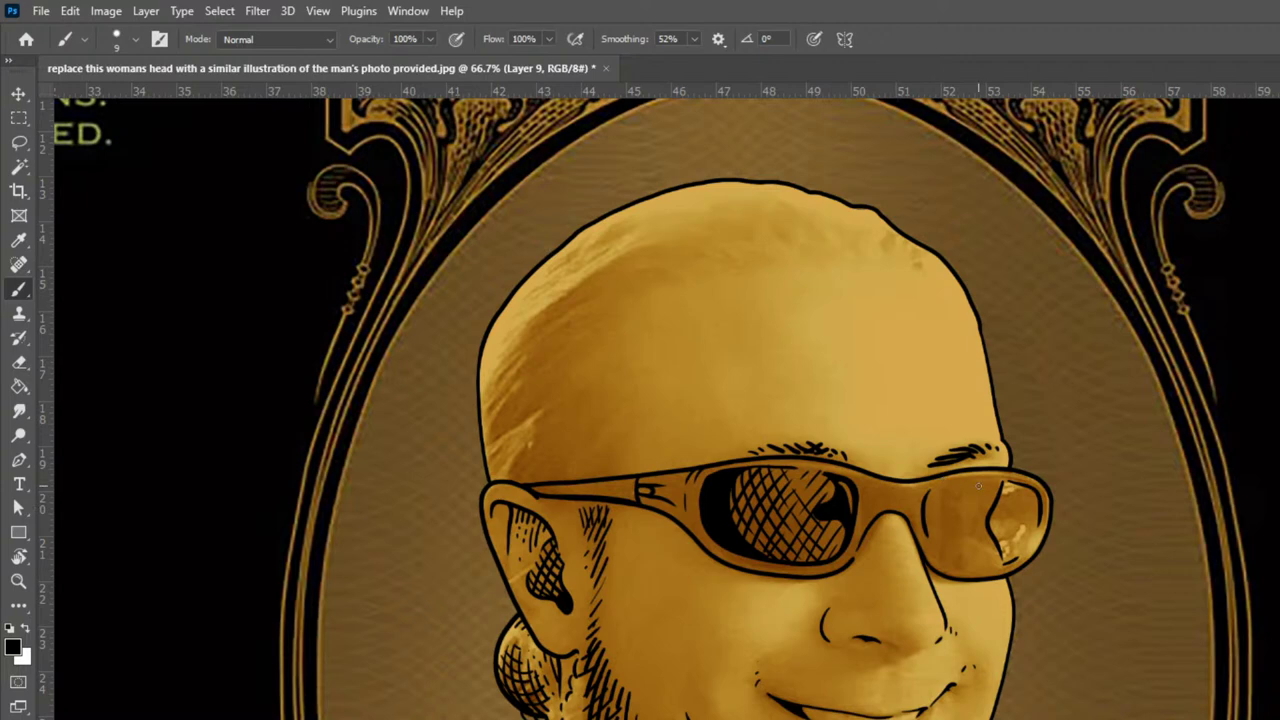
Fill the far lens's nose side with a black shape and cross-hatch the area up to the reflection edge
mouse_move(945, 488)
mouse_down()
mouse_move(927, 496)
mouse_move(923, 525)
mouse_move(934, 555)
mouse_move(957, 566)
mouse_up()
mouse_move(986, 481)
mouse_down()
mouse_move(945, 542)
mouse_move(964, 574)
mouse_move(926, 519)
mouse_move(935, 493)
mouse_move(983, 480)
mouse_move(929, 496)
mouse_move(927, 537)
mouse_move(953, 564)
mouse_move(934, 537)
mouse_move(961, 486)
mouse_move(938, 535)
mouse_move(949, 562)
mouse_move(959, 489)
mouse_move(975, 478)
mouse_move(948, 500)
mouse_move(941, 546)
mouse_move(956, 487)
mouse_move(942, 540)
mouse_move(930, 508)
mouse_move(942, 494)
mouse_move(941, 545)
mouse_move(948, 491)
mouse_move(932, 548)
mouse_move(938, 489)
mouse_up()
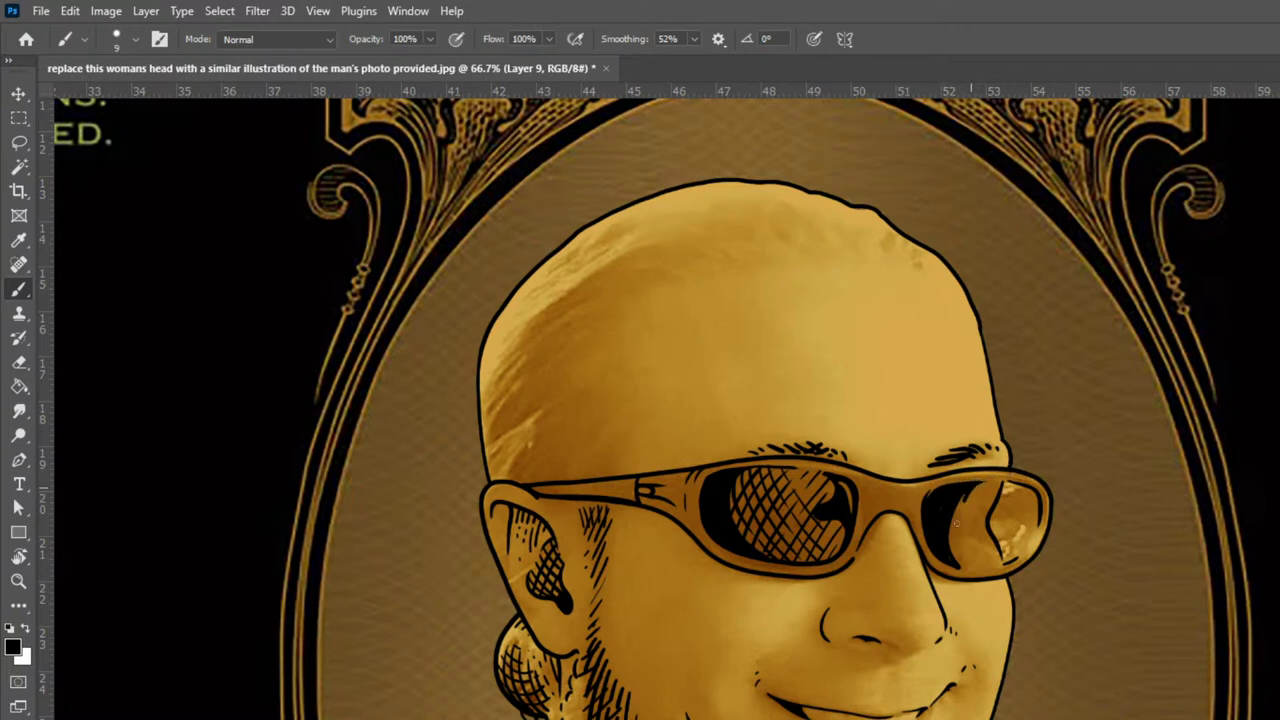
drag(956, 556, 959, 565)
drag(993, 481, 983, 507)
mouse_move(971, 566)
mouse_down()
mouse_move(991, 519)
mouse_move(990, 577)
mouse_move(966, 571)
mouse_move(1000, 567)
mouse_move(993, 487)
mouse_move(939, 515)
mouse_move(968, 536)
mouse_move(941, 533)
mouse_move(992, 571)
mouse_up()
drag(945, 525, 995, 563)
drag(951, 516, 998, 553)
mouse_move(954, 504)
mouse_down()
mouse_move(1001, 548)
mouse_move(976, 510)
mouse_move(990, 518)
mouse_up()
Examine the shaded sunglasses and face against the rest of the bill at several zoom levels
key(ctrl+minus)
key(ctrl+minus)
key(ctrl+minus)
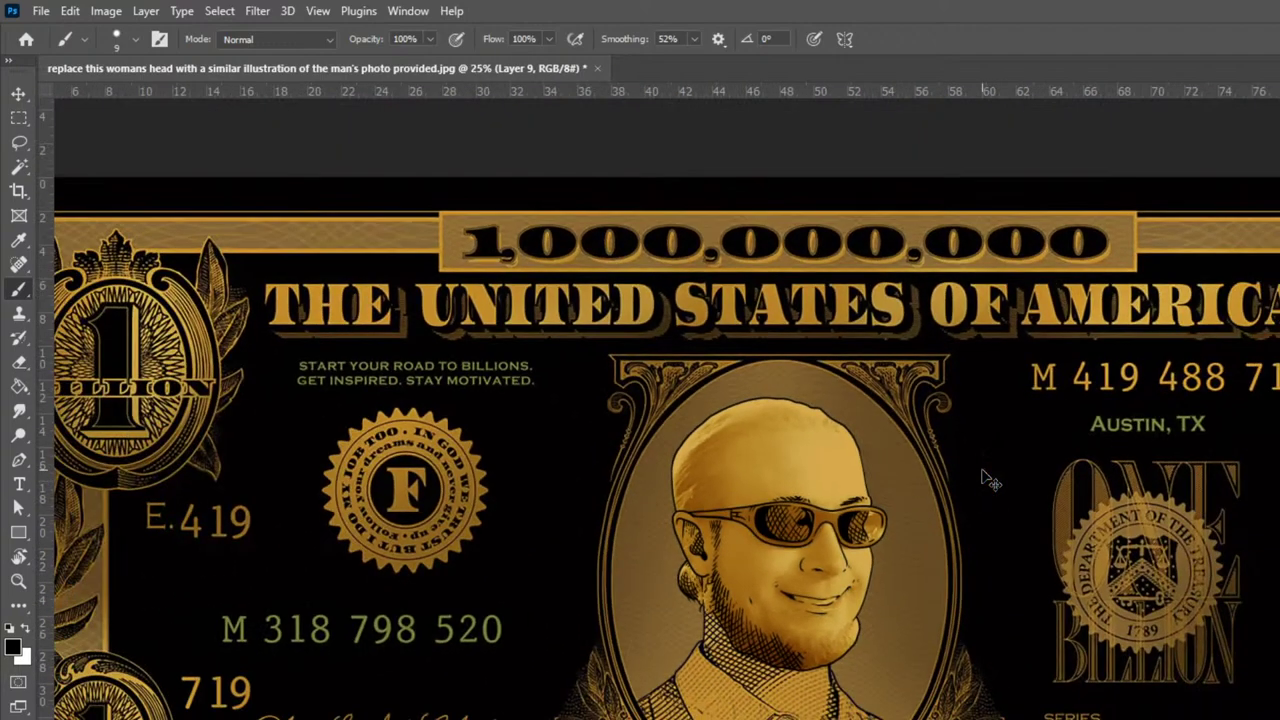
key(ctrl+minus)
key(ctrl+plus)
key(ctrl+plus)
key(ctrl+plus)
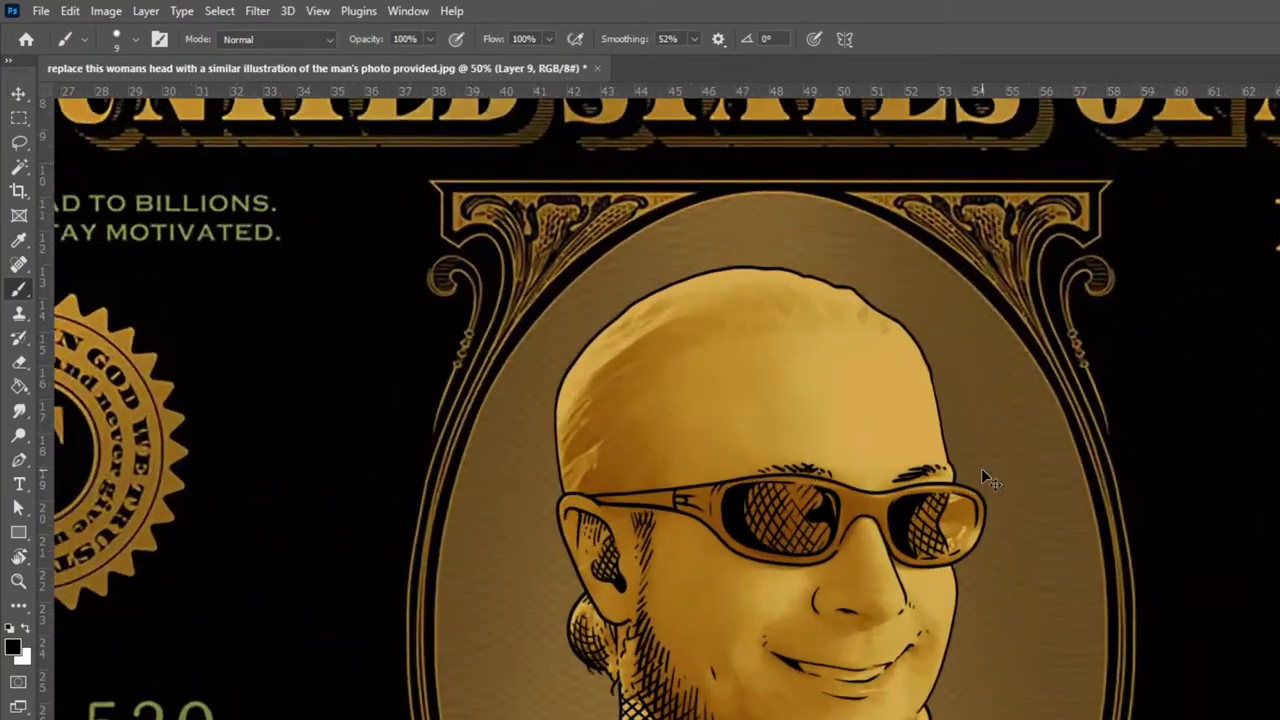
Draw short black crease strokes beside both mouth corners, and add a new layer for further shading
key(ctrl+plus)
key(ctrl+plus)
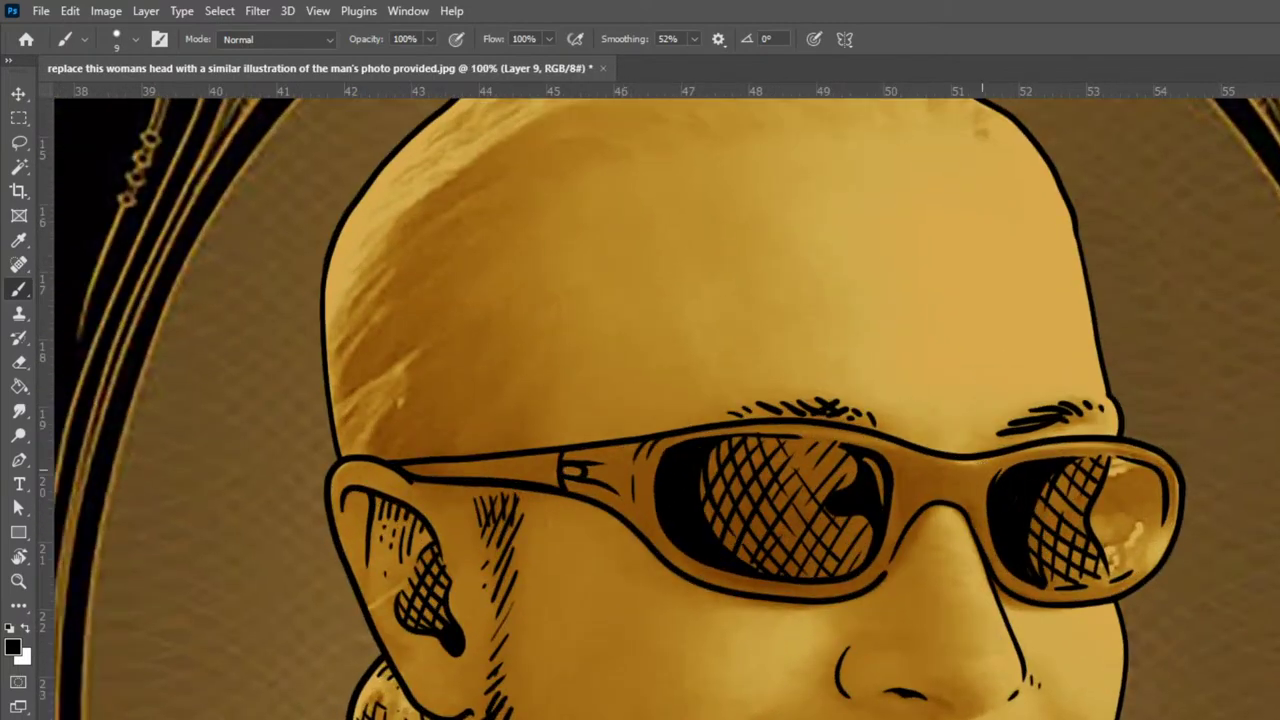
drag(1138, 622, 1084, 420)
mouse_move(995, 560)
mouse_down()
mouse_move(1005, 556)
mouse_move(984, 604)
mouse_up()
drag(687, 578, 700, 612)
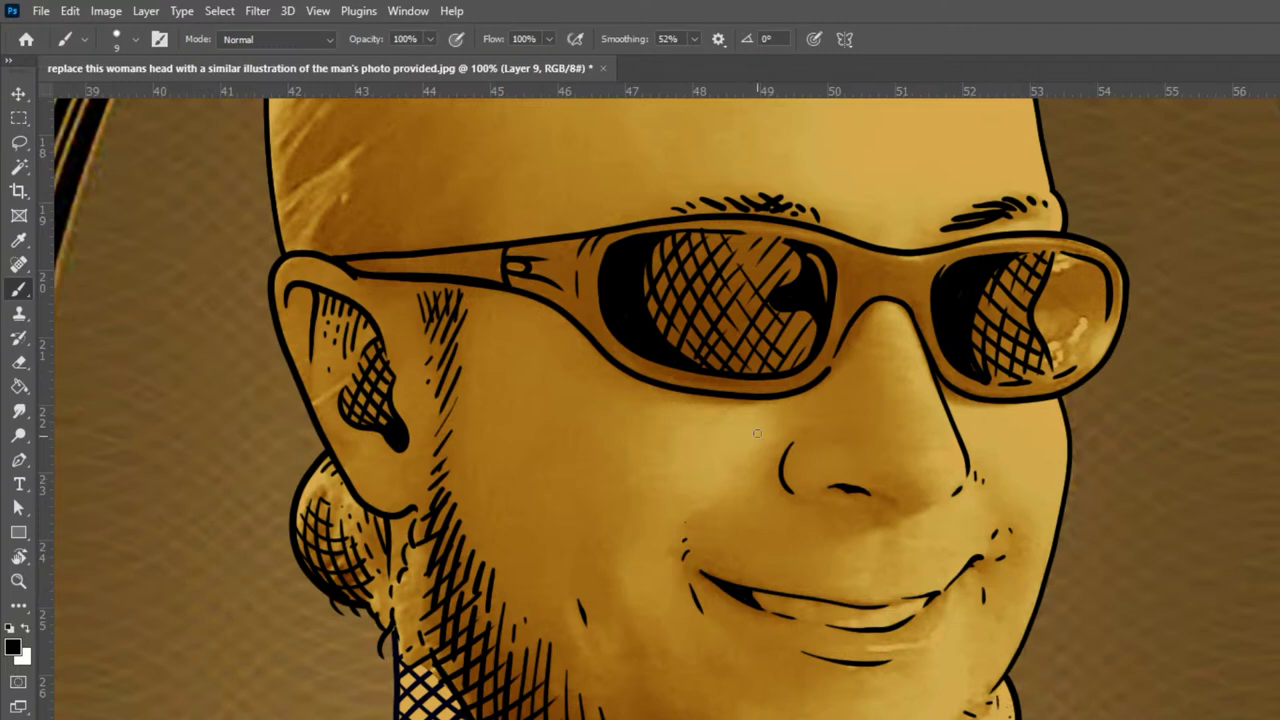
key(ctrl+shift+alt+n)
drag(688, 521, 704, 557)
key(ctrl+z)
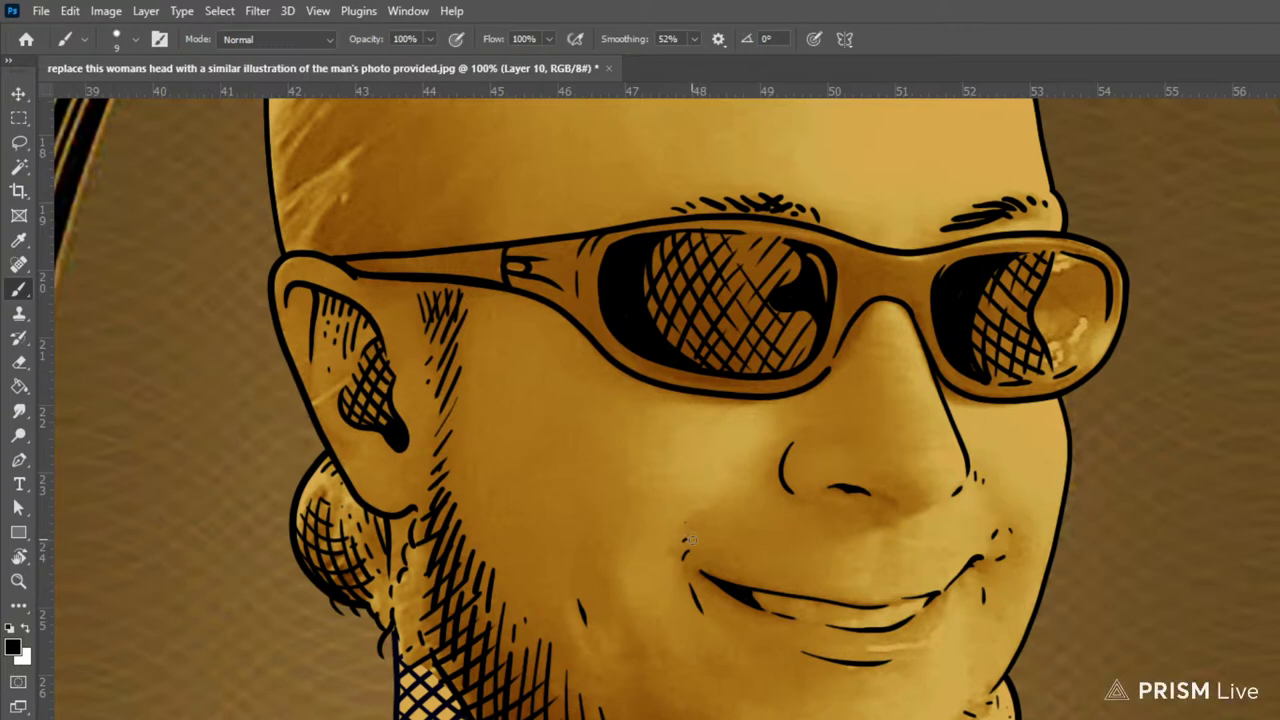
drag(701, 541, 733, 555)
key(ctrl+z)
key(ctrl+z)
Add short black hatch strokes beside the near nostril wing, beneath the nostril and down the groove above the upper lip
mouse_move(756, 492)
mouse_down()
mouse_move(775, 459)
mouse_move(875, 498)
mouse_move(834, 487)
mouse_move(792, 498)
mouse_move(866, 488)
mouse_move(825, 499)
mouse_move(877, 516)
mouse_up()
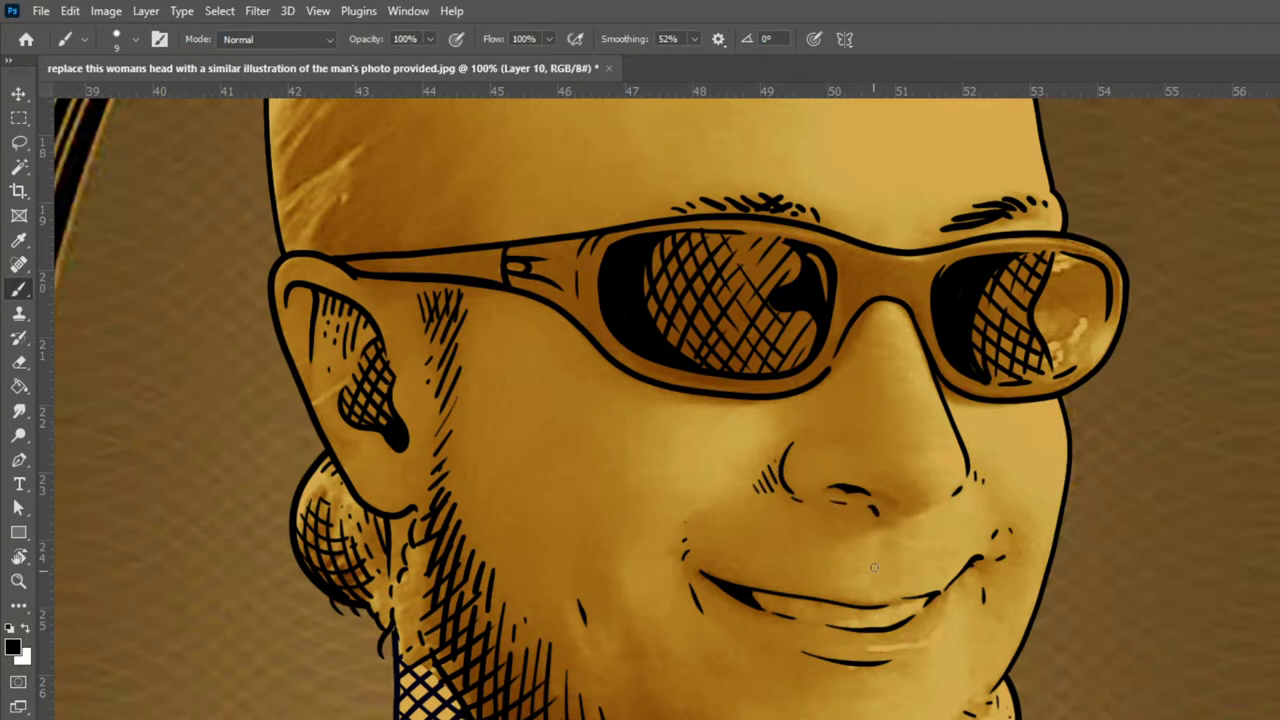
drag(877, 571, 880, 550)
click(886, 531)
Hatch the shadowed side of the nose bridge next to the near lens, tapering into short dashes down the nose
mouse_move(862, 313)
mouse_down()
mouse_move(836, 376)
mouse_move(808, 398)
mouse_move(846, 354)
mouse_move(821, 396)
mouse_move(842, 379)
mouse_move(869, 314)
mouse_up()
drag(837, 394, 872, 340)
mouse_move(850, 396)
mouse_down()
mouse_move(864, 376)
mouse_move(862, 406)
mouse_up()
mouse_move(848, 340)
mouse_down()
mouse_move(862, 324)
mouse_move(864, 344)
mouse_move(827, 388)
mouse_up()
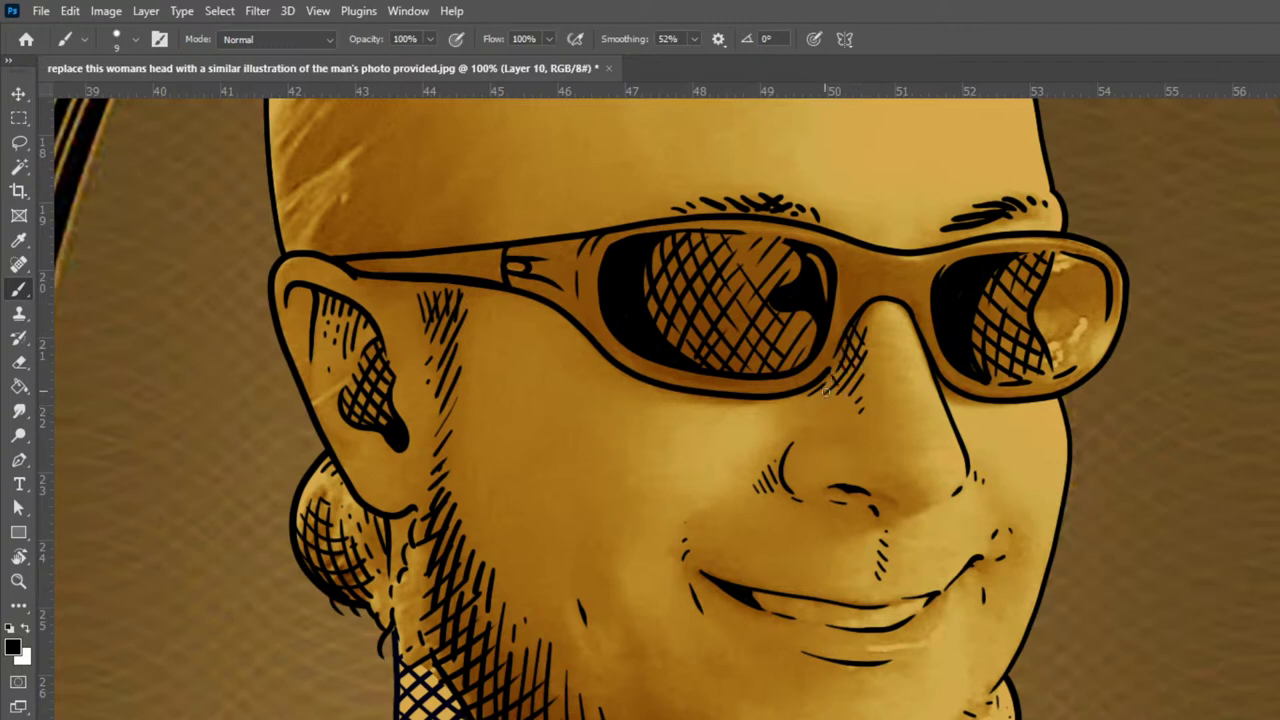
drag(840, 444, 878, 416)
Cross-hatch the shadow beneath the sunglasses' arm between the ear and the sideburn
drag(364, 279, 414, 318)
drag(450, 274, 420, 324)
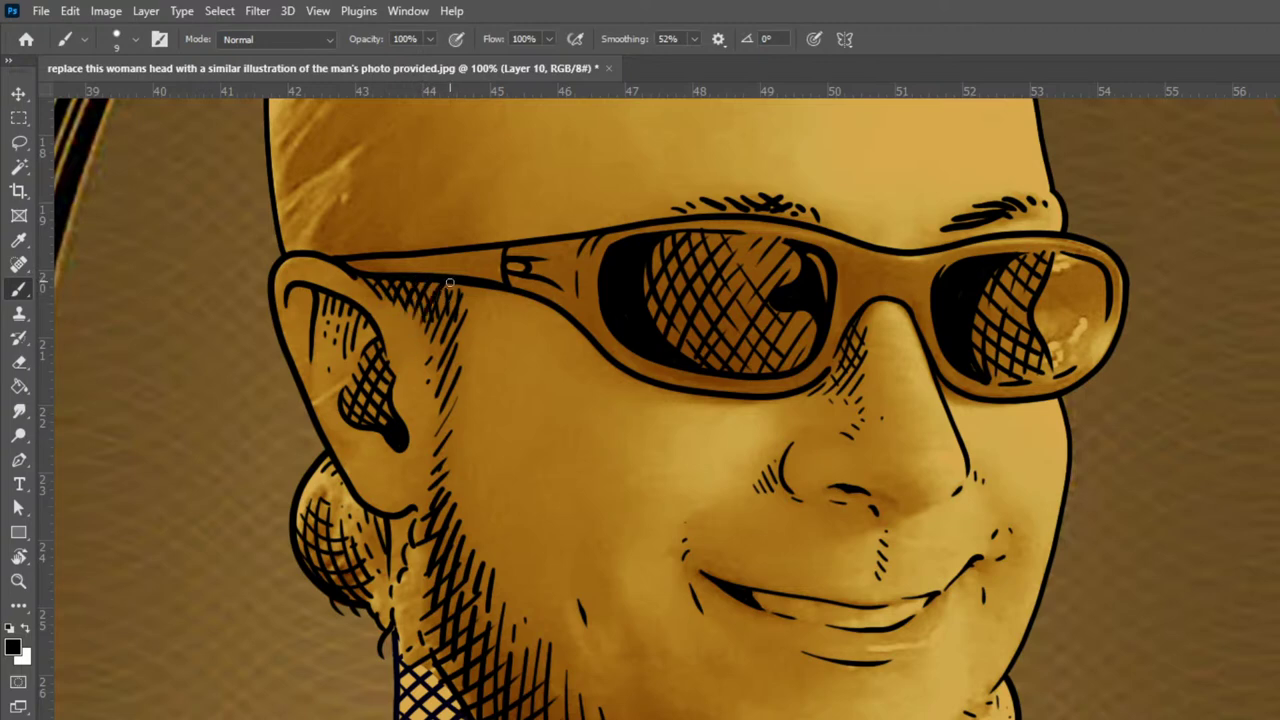
Ink short black hatch strokes along the sideburn, just below the sunglasses' temple arm
mouse_move(460, 281)
mouse_down()
mouse_move(467, 295)
mouse_move(440, 296)
mouse_move(423, 335)
mouse_up()
key(ctrl+z)
key(ctrl+z)
drag(461, 282, 455, 333)
Pick another brush preset, reduce its size to 6 and add short stubble strokes on the cheek above the beard
click(136, 39)
click(368, 389)
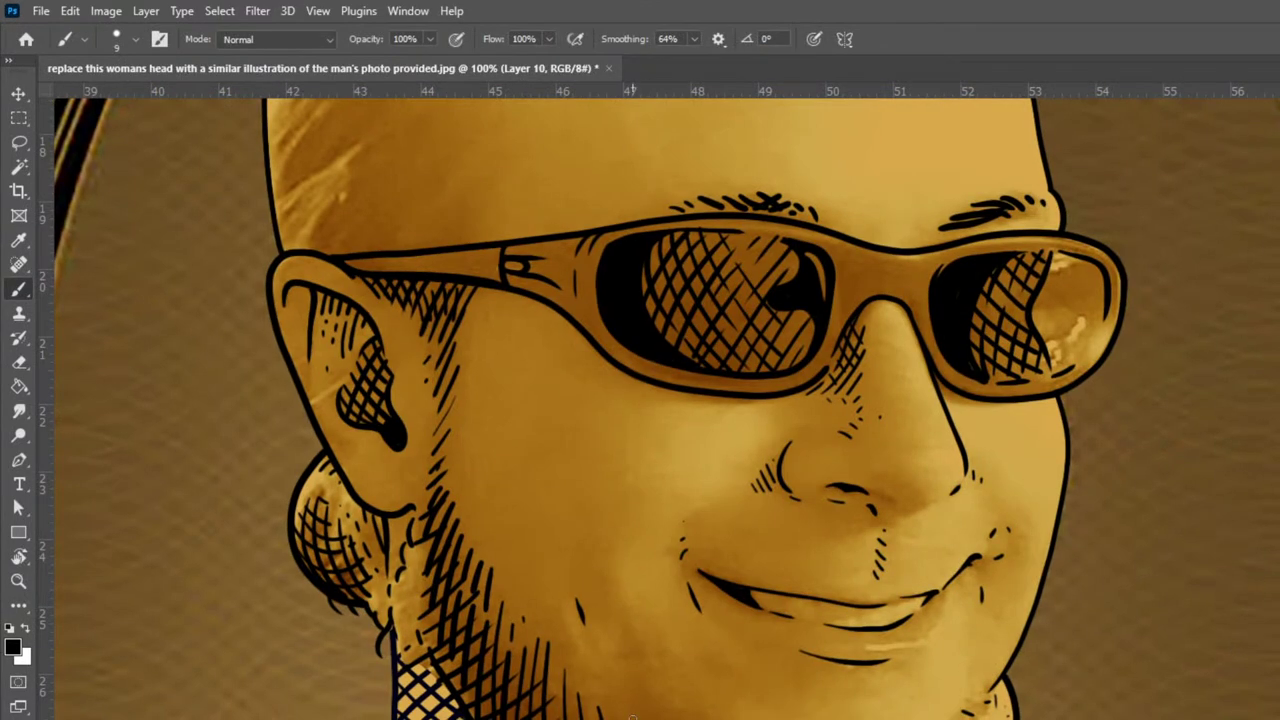
key(bracketleft)
drag(612, 649, 626, 662)
drag(612, 637, 622, 649)
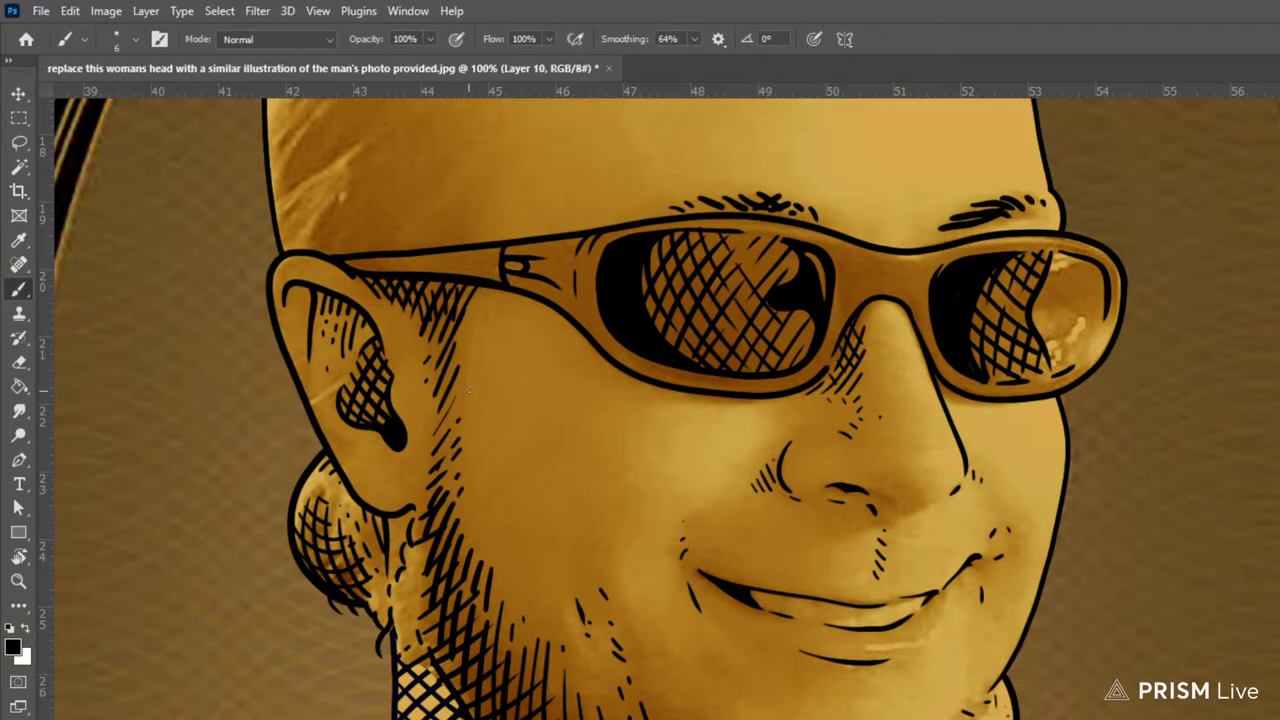
Examine the inked portrait as a whole within the surrounding banknote design
key(ctrl+minus)
key(ctrl+minus)
key(ctrl+minus)
key(ctrl+minus)
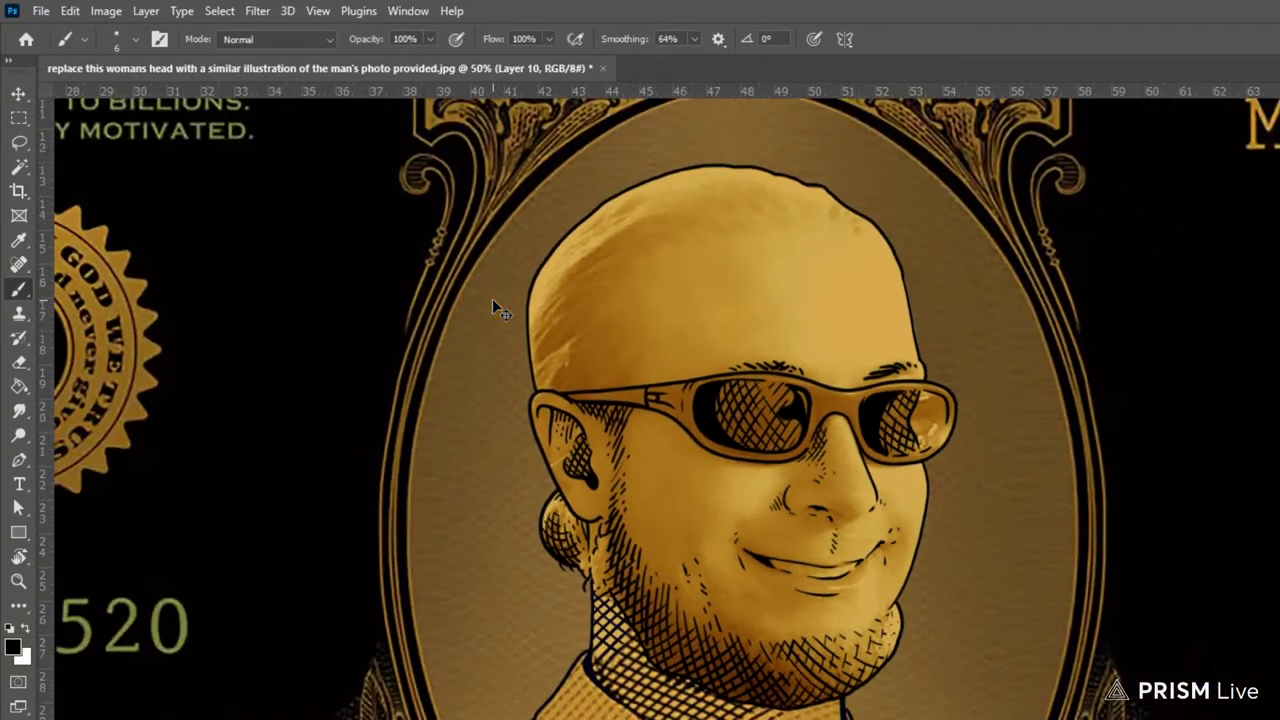
key(ctrl+plus)
key(ctrl+plus)
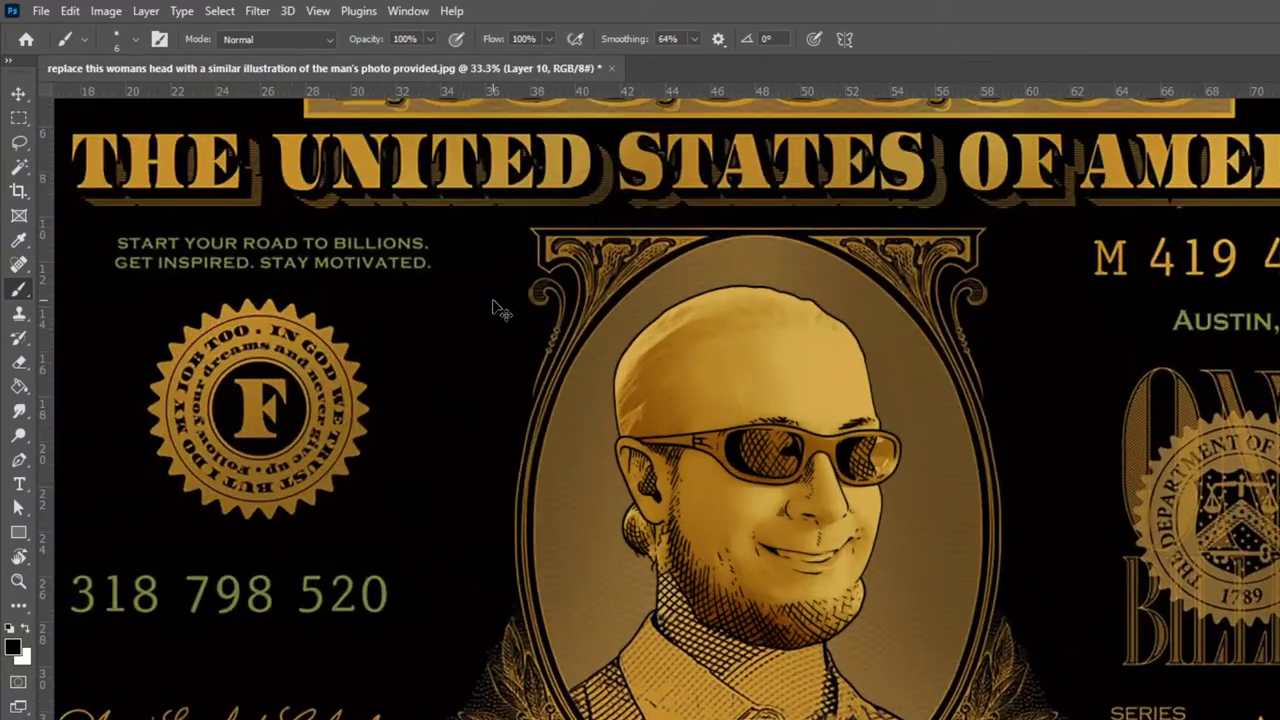
key(ctrl+minus)
key(ctrl+plus)
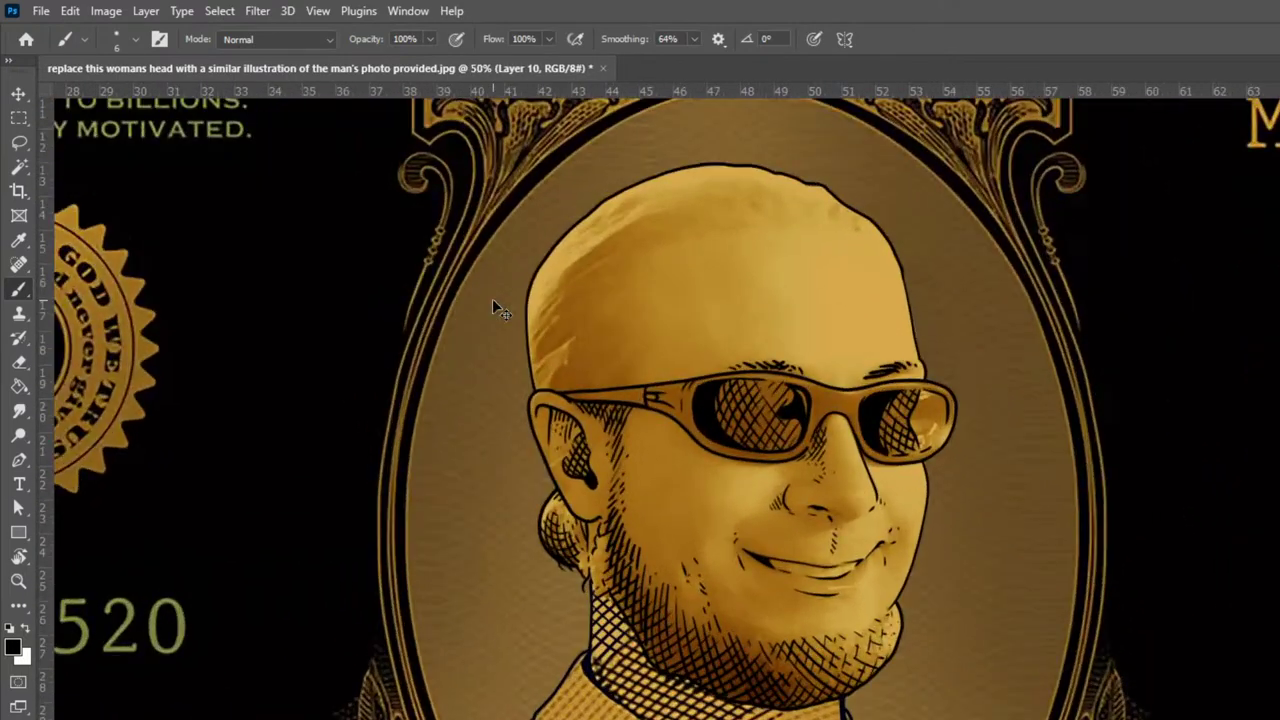
click(106, 11)
mouse_move(171, 60)
click(360, 455)
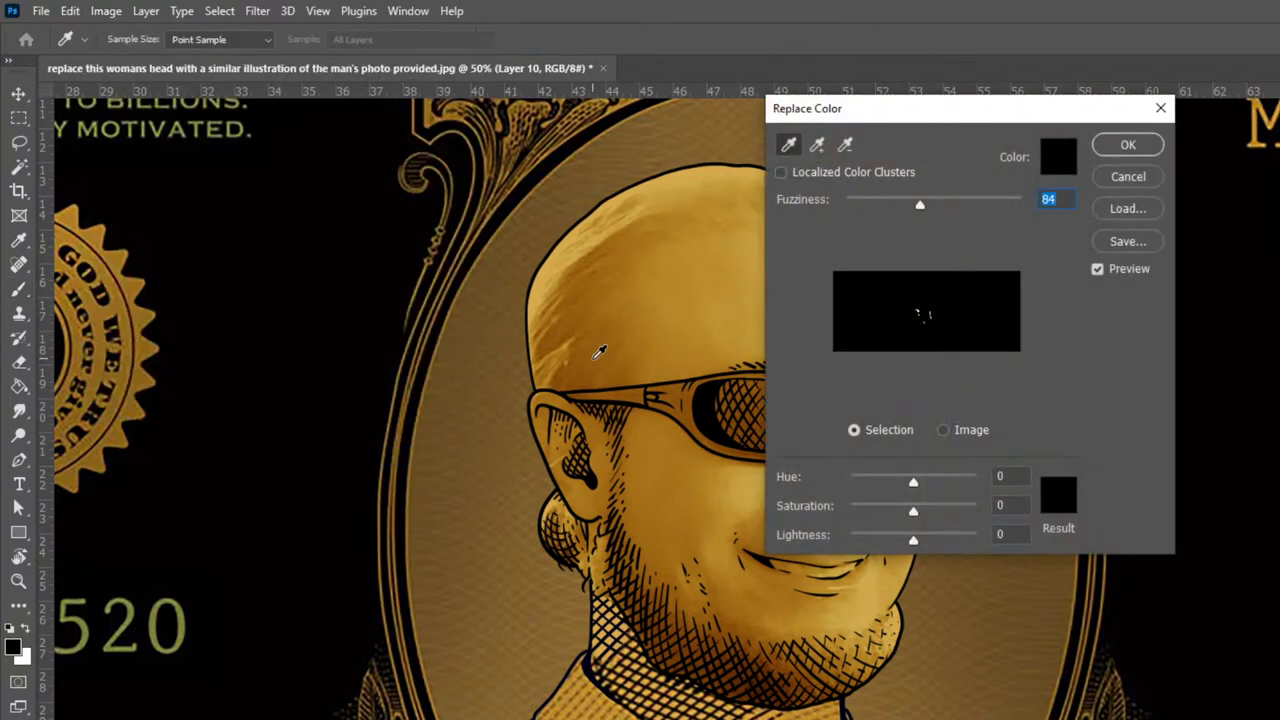
click(944, 204)
drag(927, 484, 941, 486)
click(1128, 145)
key(b)
Activate Layer 7 copy and start Replace Color with the shaded brown of the head sampled as the target colour
key(alt+[)
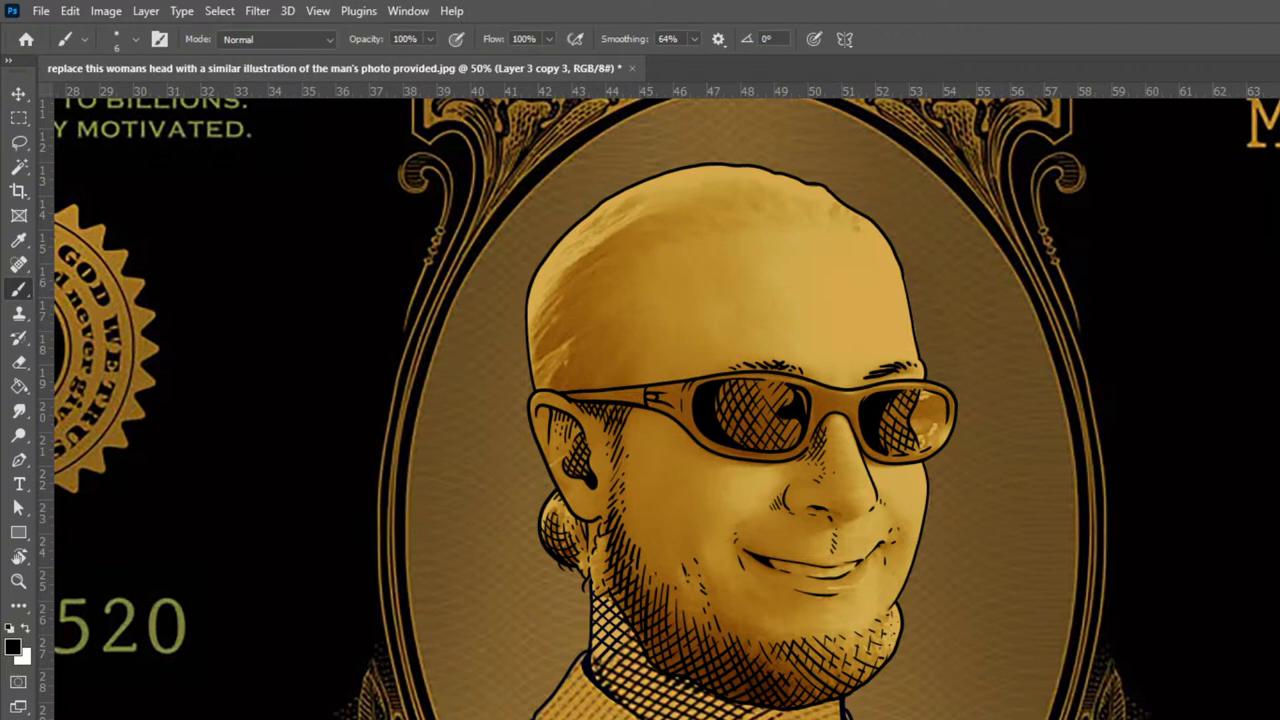
key(alt+[)
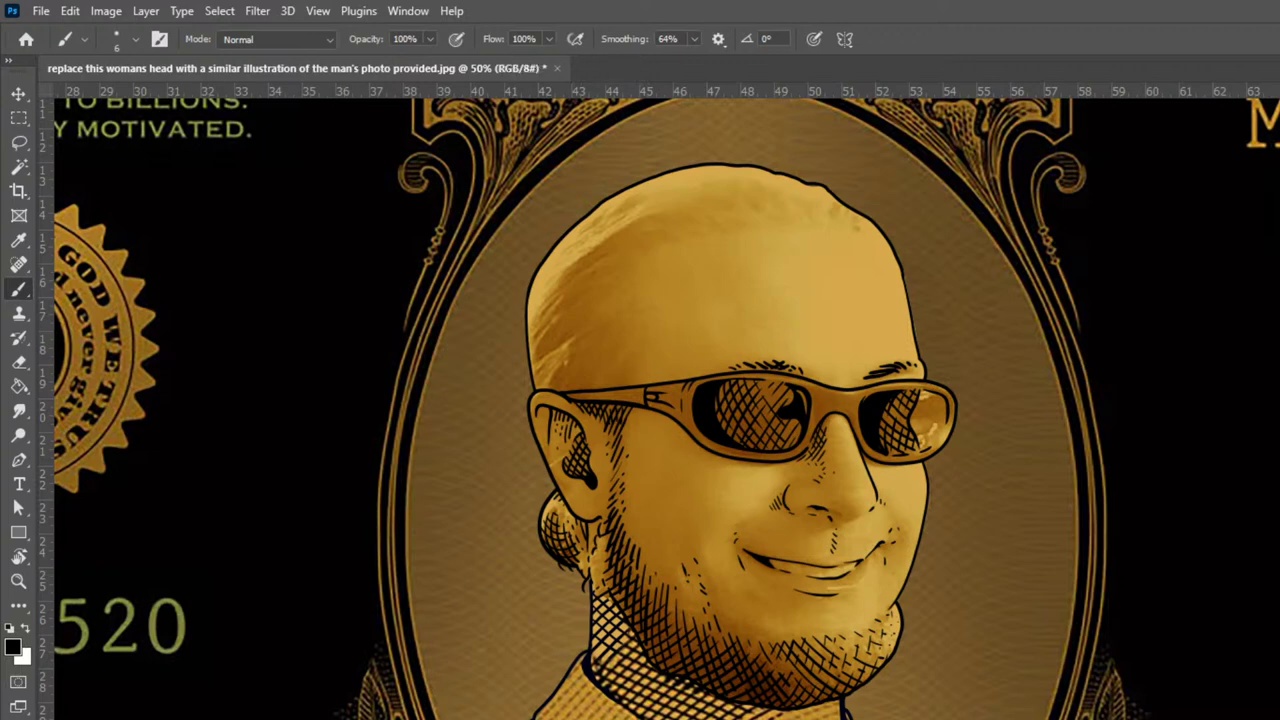
key(alt+bracketright)
click(100, 12)
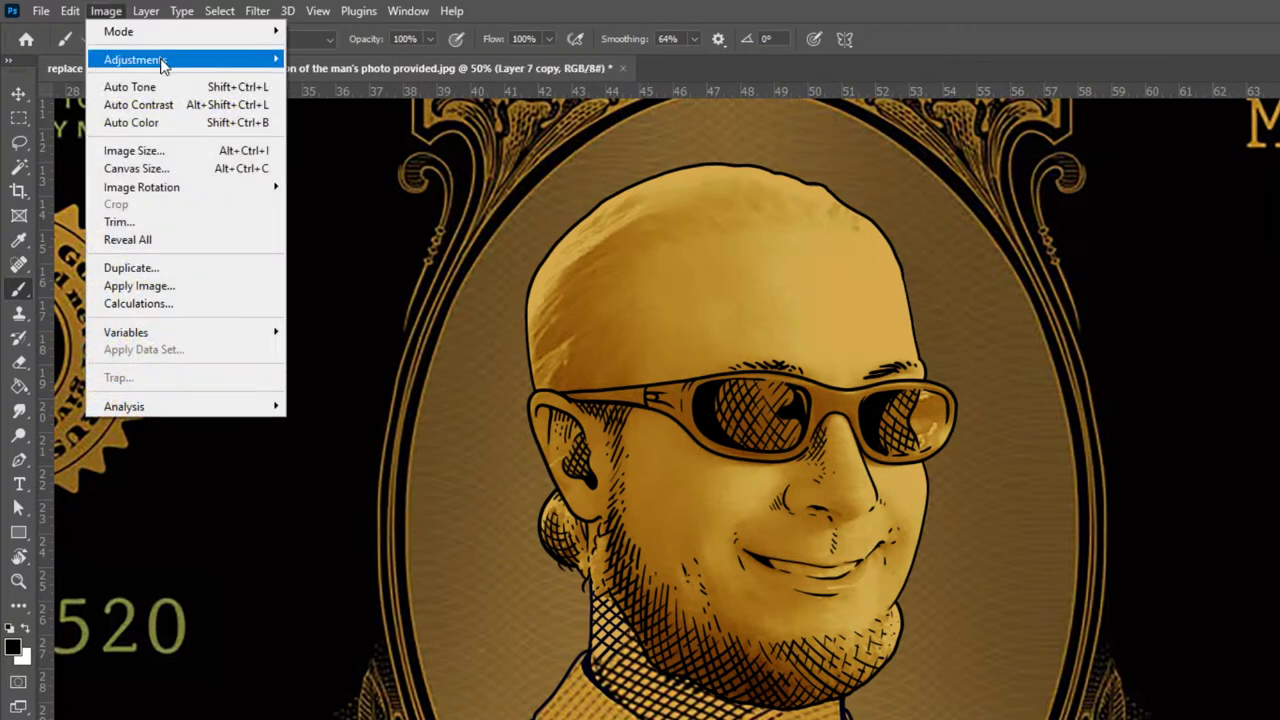
mouse_move(163, 57)
click(318, 450)
click(612, 279)
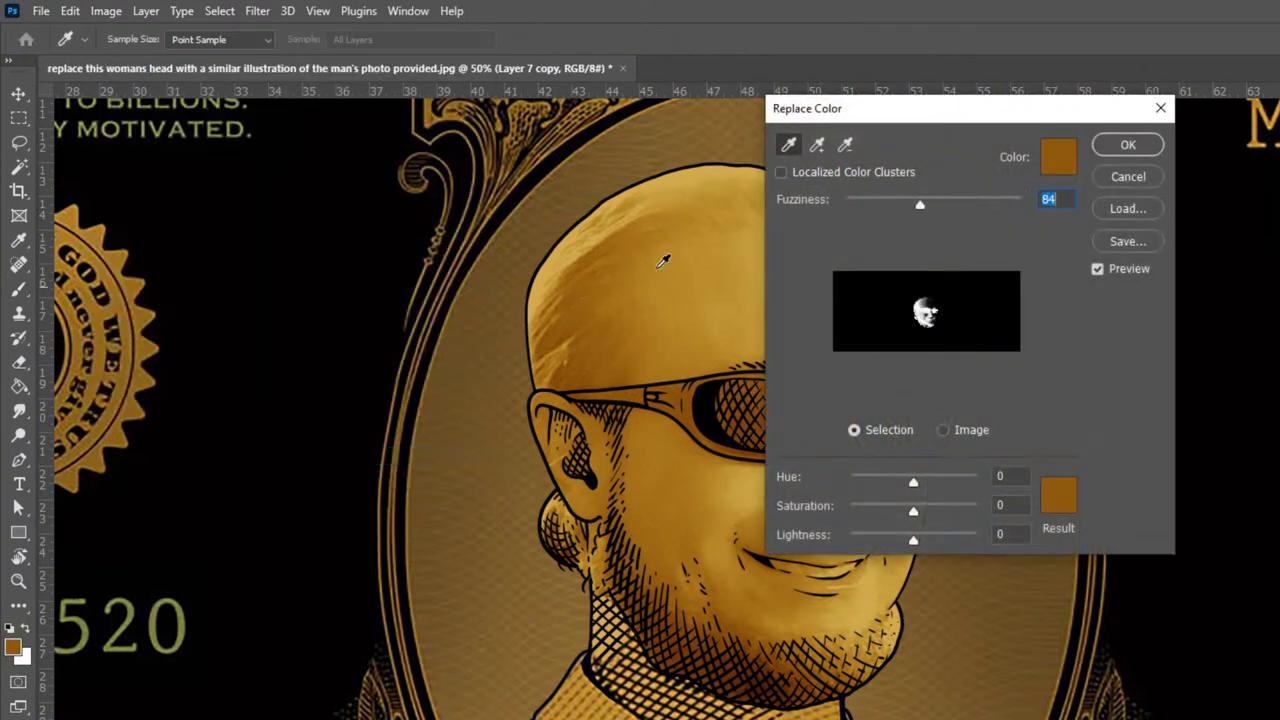
Shift the sampled brown's hue to +4 and apply the colour replacement
mouse_move(913, 482)
mouse_down()
mouse_move(924, 482)
mouse_move(911, 481)
mouse_up()
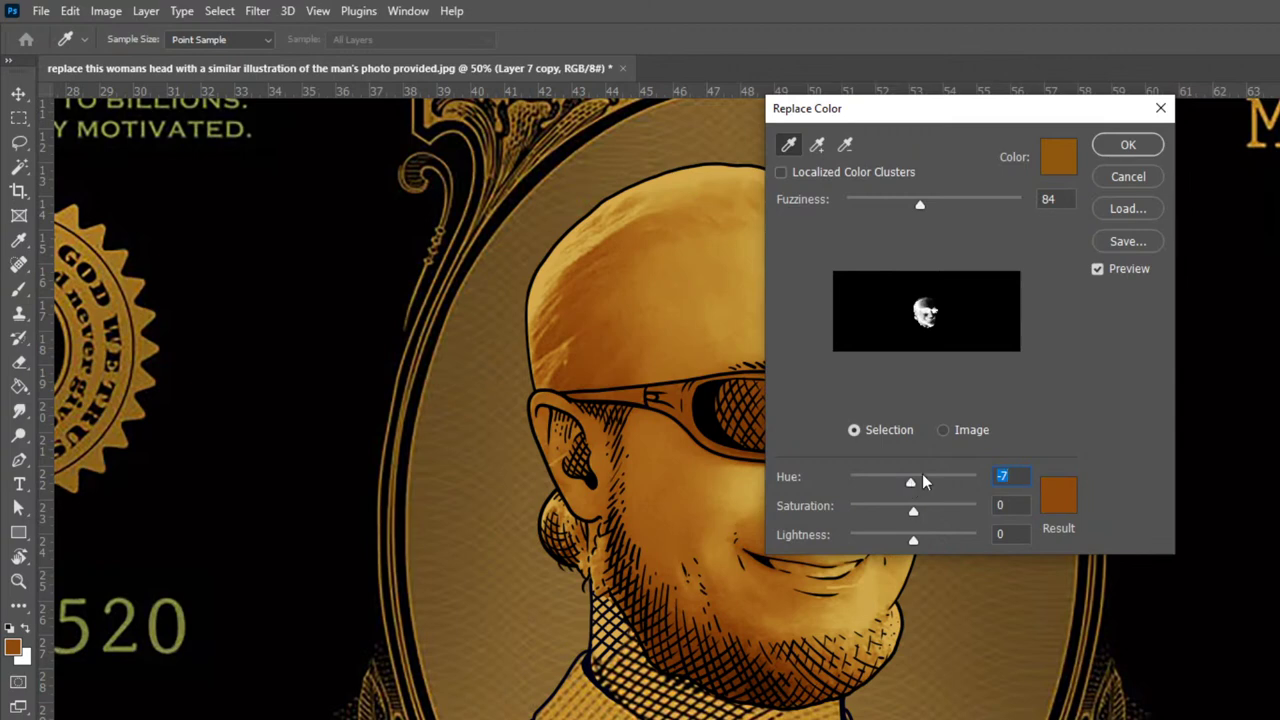
key(Down)
key(Down)
key(Down)
key(Up)
key(Up)
key(Up)
key(Up)
key(Up)
key(Up)
key(Up)
key(Up)
key(Up)
key(Up)
key(Up)
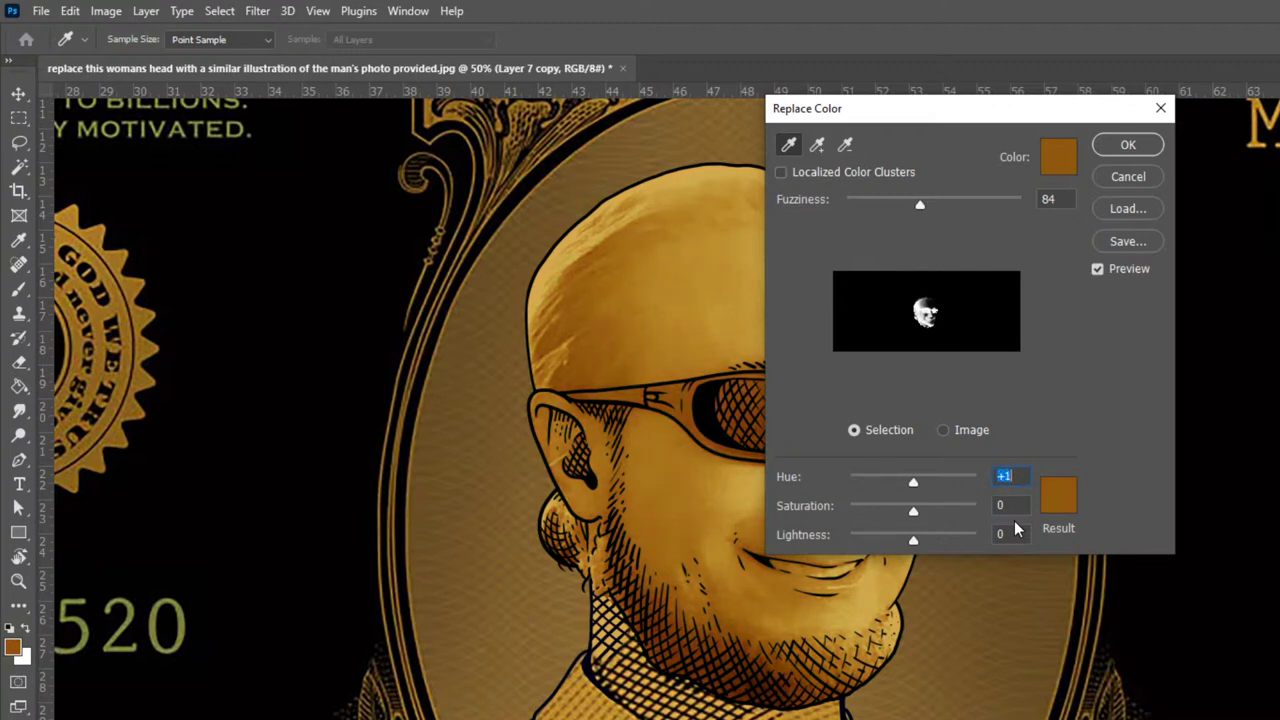
key(Up)
key(Up)
key(Down)
key(Up)
key(Down)
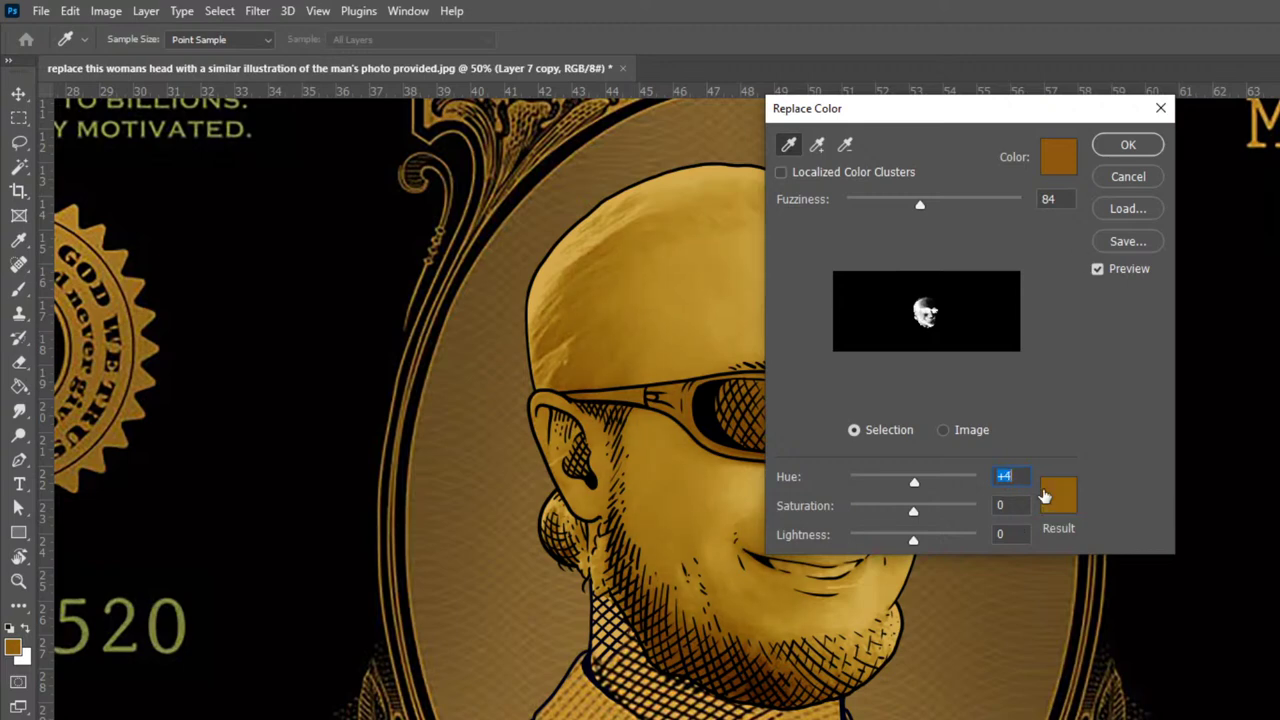
key(Return)
key(b)
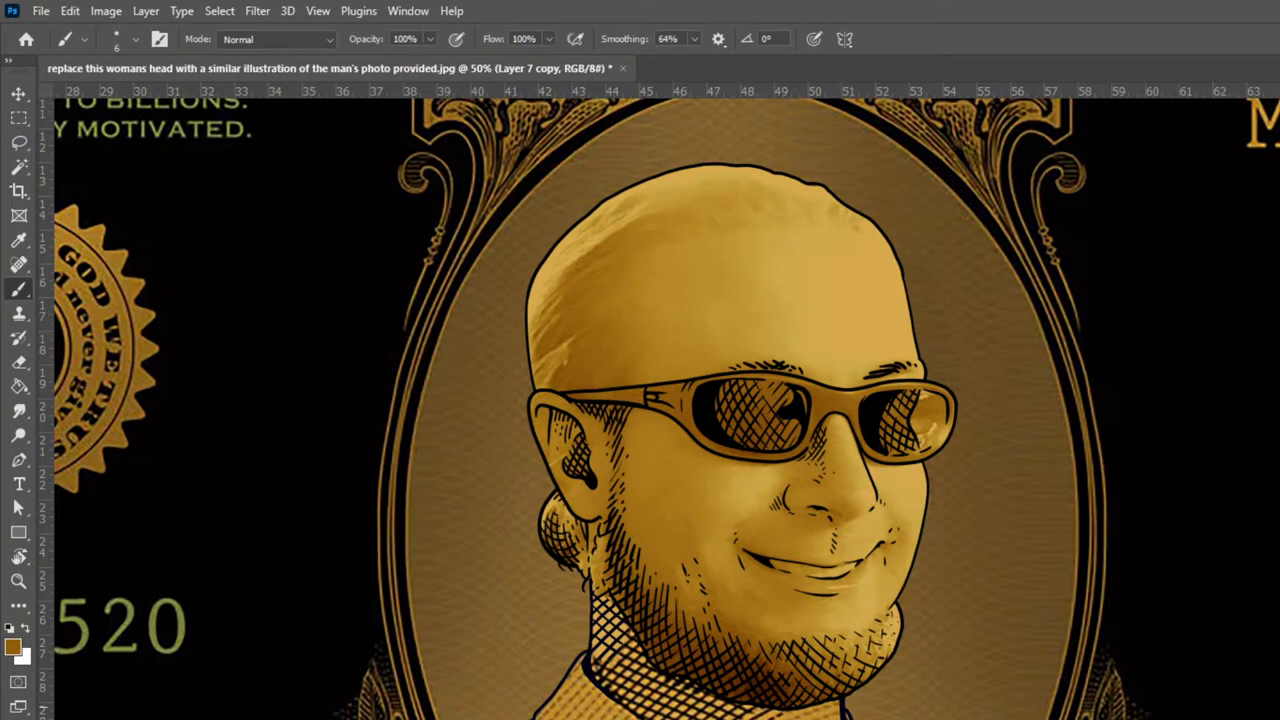
Create a new layer, sample the light gold from the neck as the brush colour and set the brush size to 10
key(ctrl+plus)
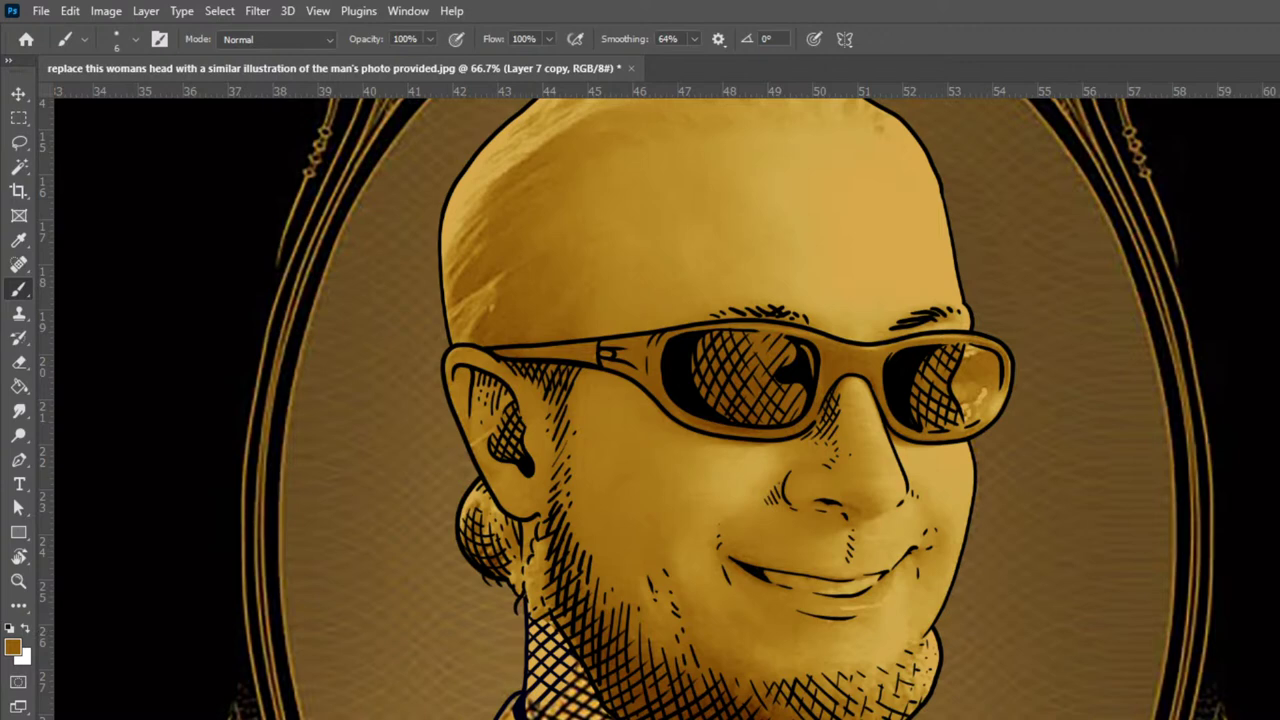
key(ctrl+shift+alt+n)
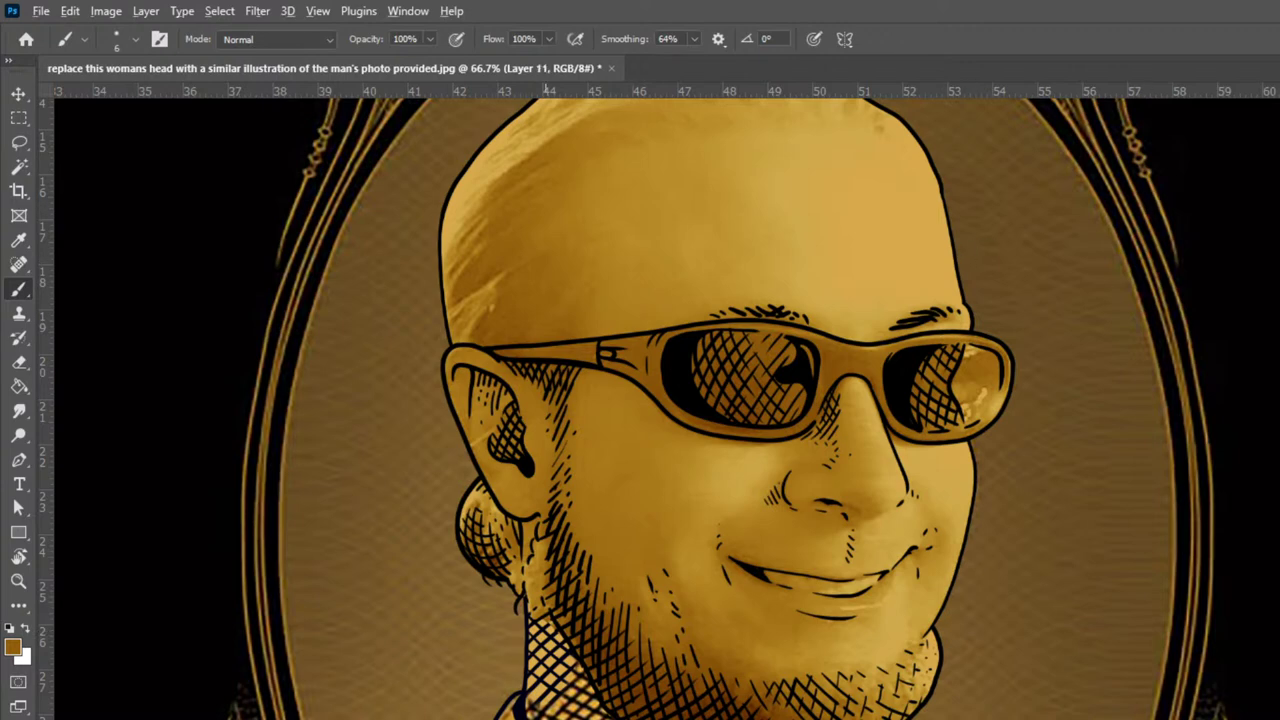
alt+click(549, 662)
key(bracketright)
key(bracketright)
key(bracketright)
key(p)
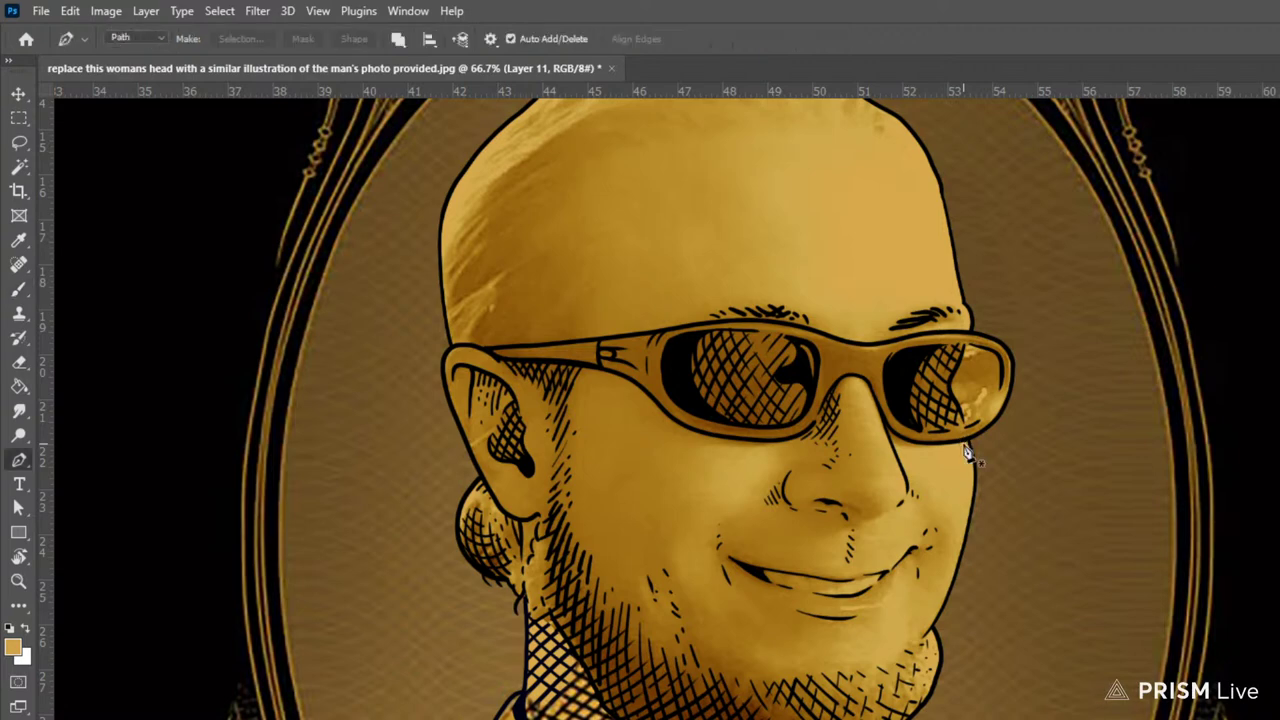
key(b)
key(bracketleft)
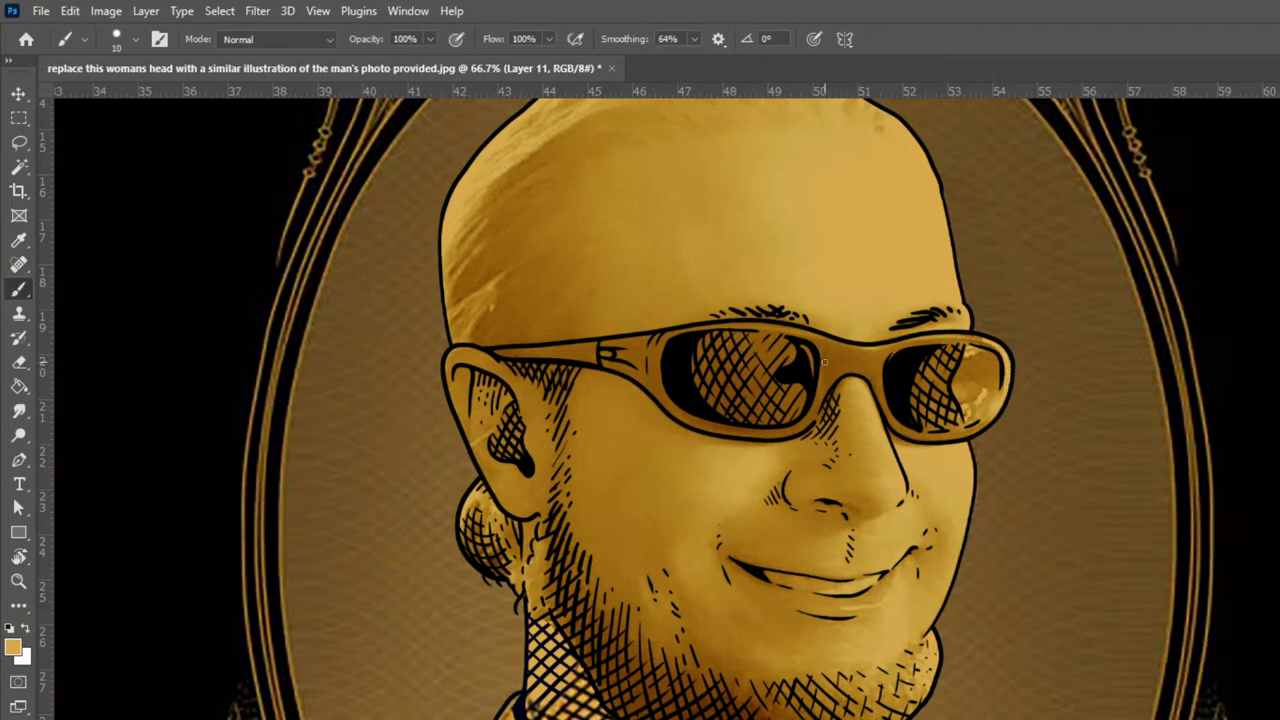
Paint light gold highlights on the sunglasses' bridge and temple arm and on the upper nose
drag(866, 370, 874, 350)
drag(498, 346, 604, 342)
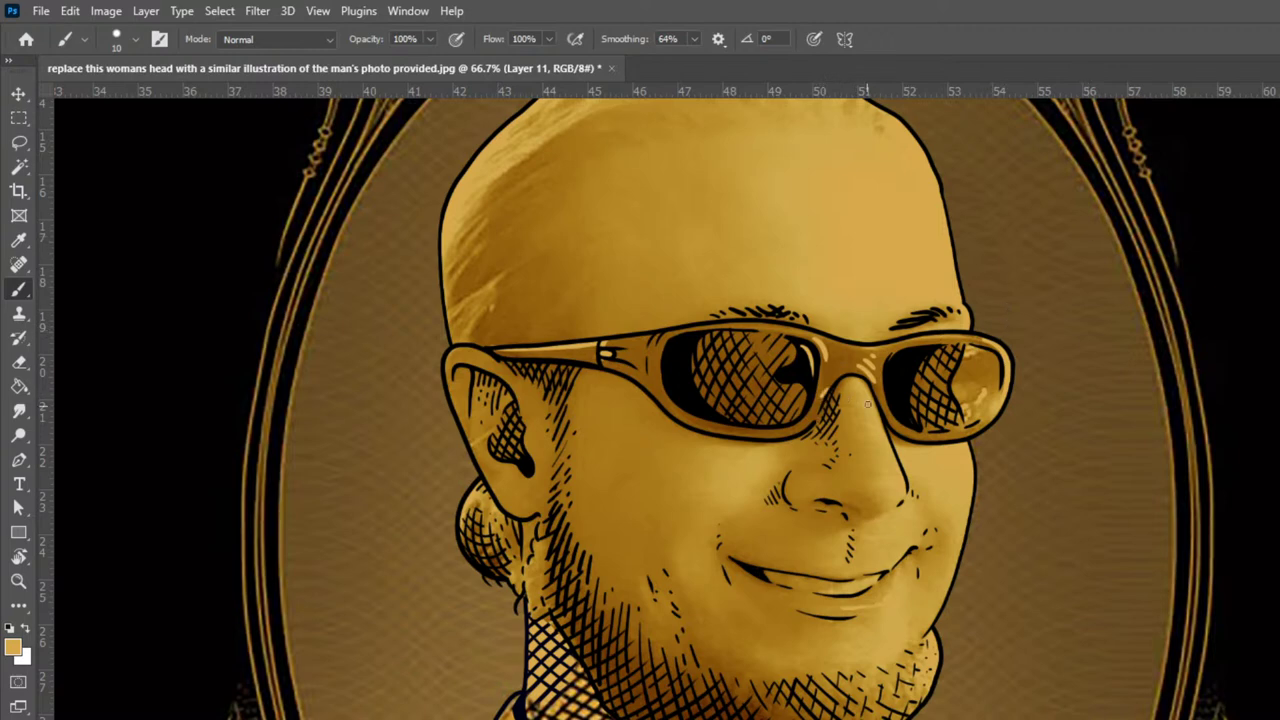
drag(861, 380, 873, 402)
Paint light gold highlights along the ear's outer rim and inner fold and on the skin below the earlobe
drag(451, 354, 468, 441)
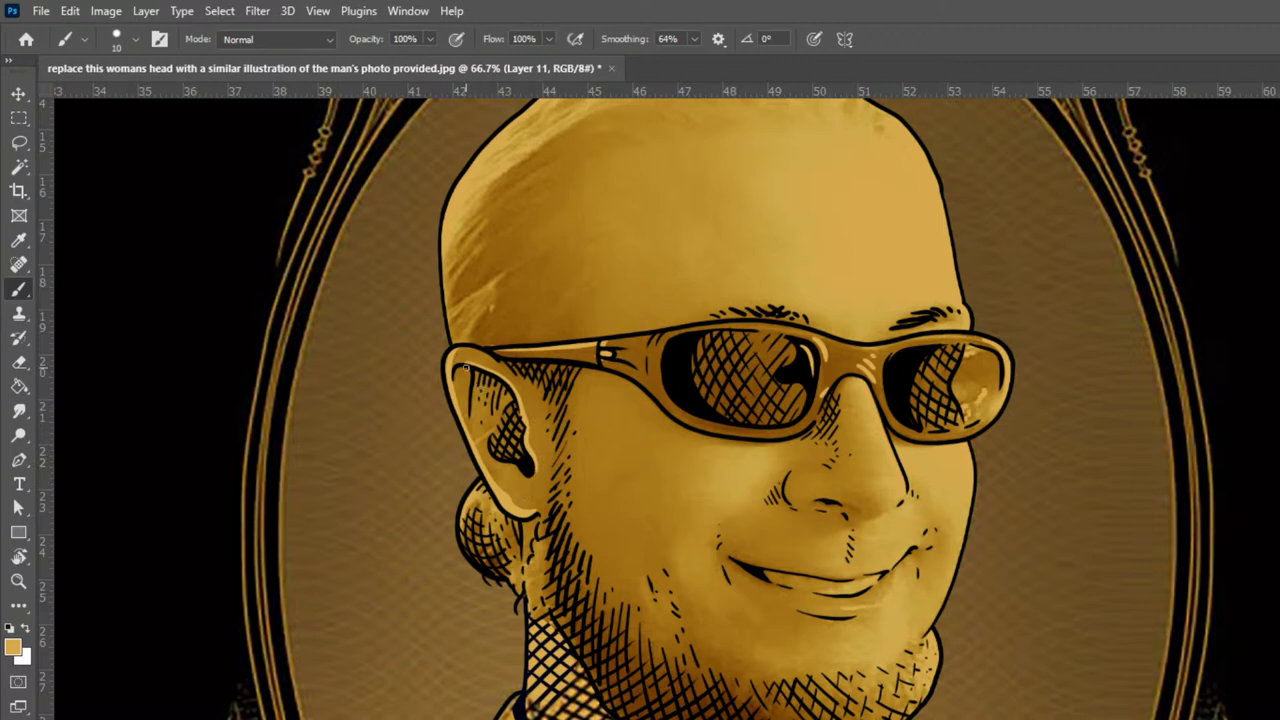
drag(470, 392, 469, 376)
drag(524, 520, 521, 591)
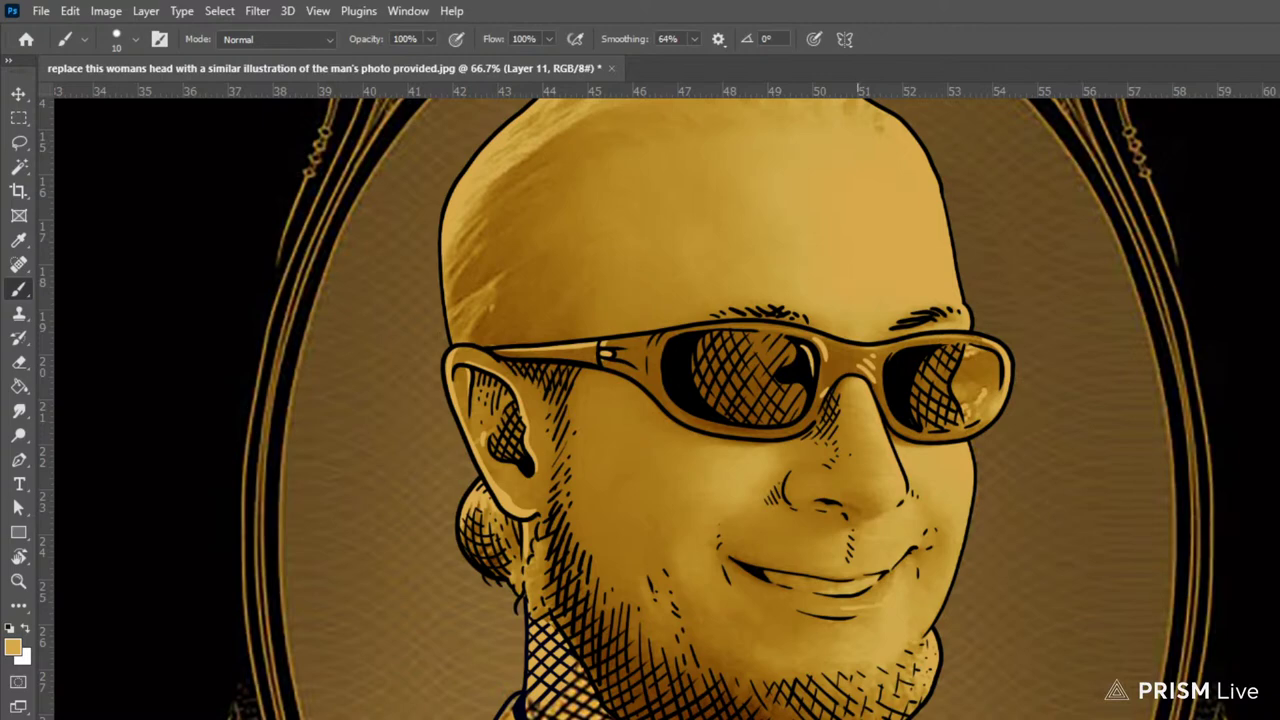
Examine the highlighted head at several zoom levels, both close up and within the whole banknote
key(ctrl+minus)
key(ctrl+minus)
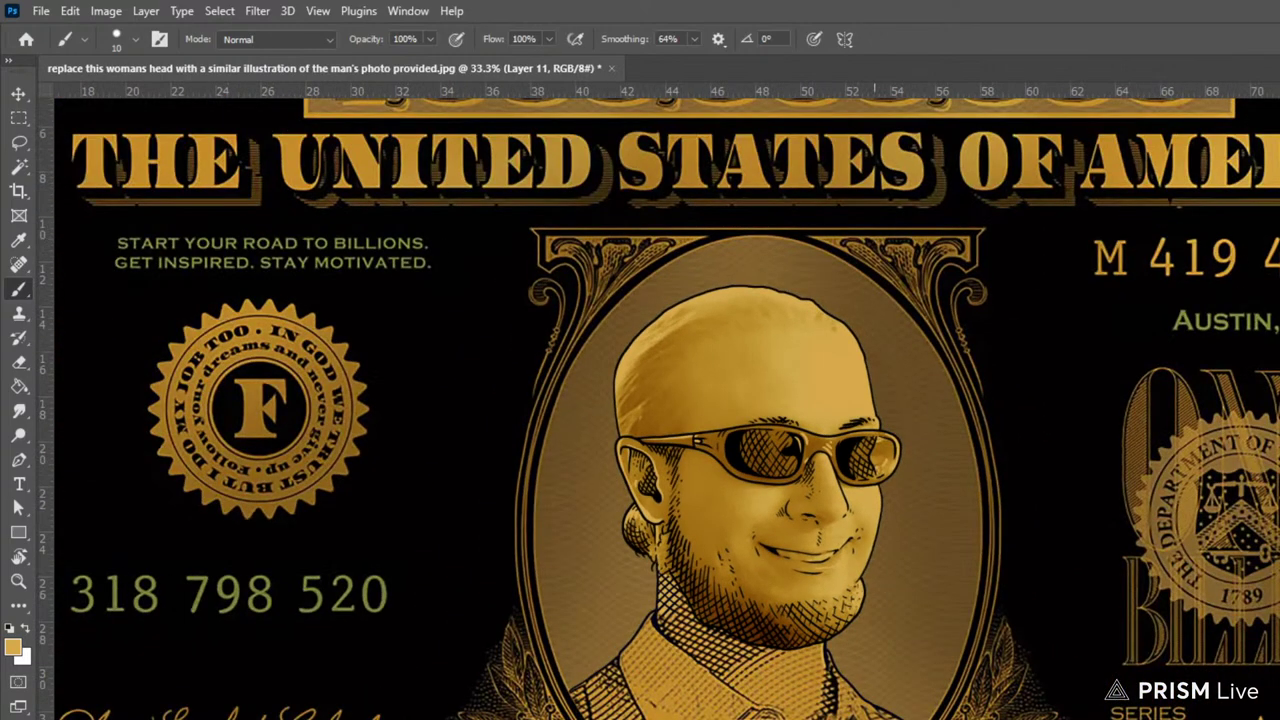
key(ctrl+plus)
key(ctrl+plus)
key(ctrl+minus)
key(ctrl+minus)
key(ctrl+minus)
key(ctrl+minus)
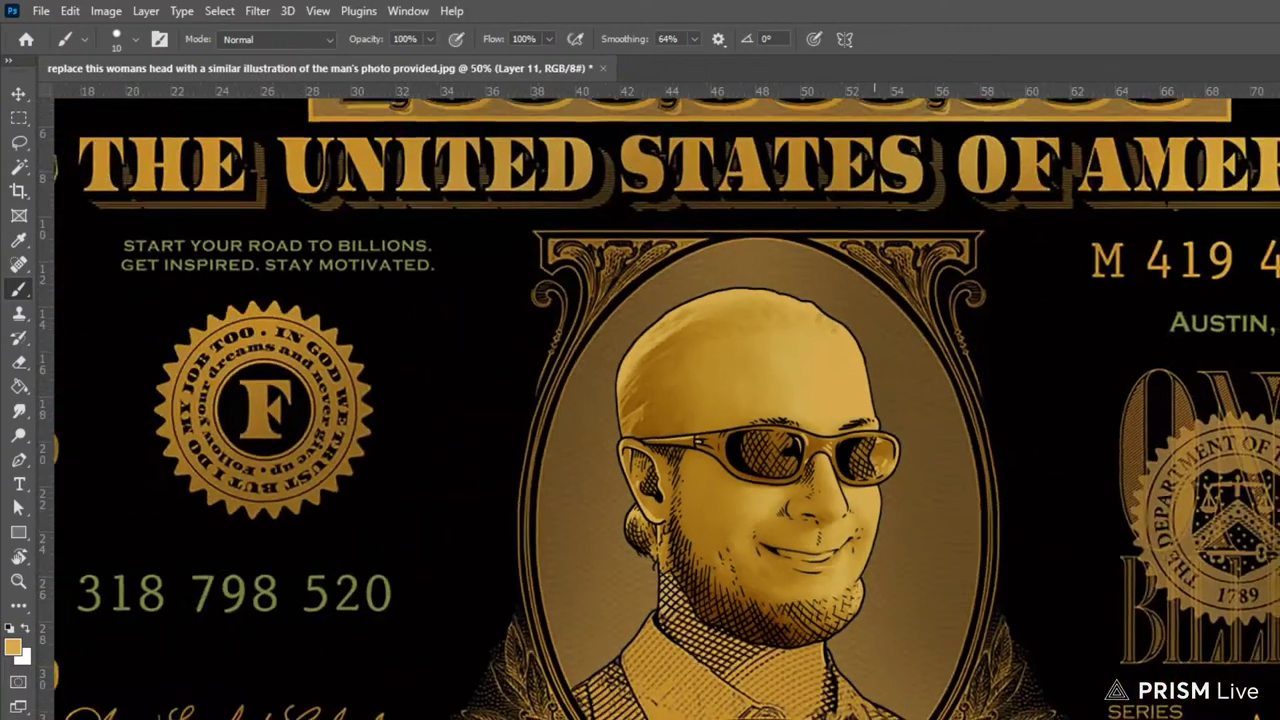
key(ctrl+minus)
key(ctrl+plus)
key(ctrl+plus)
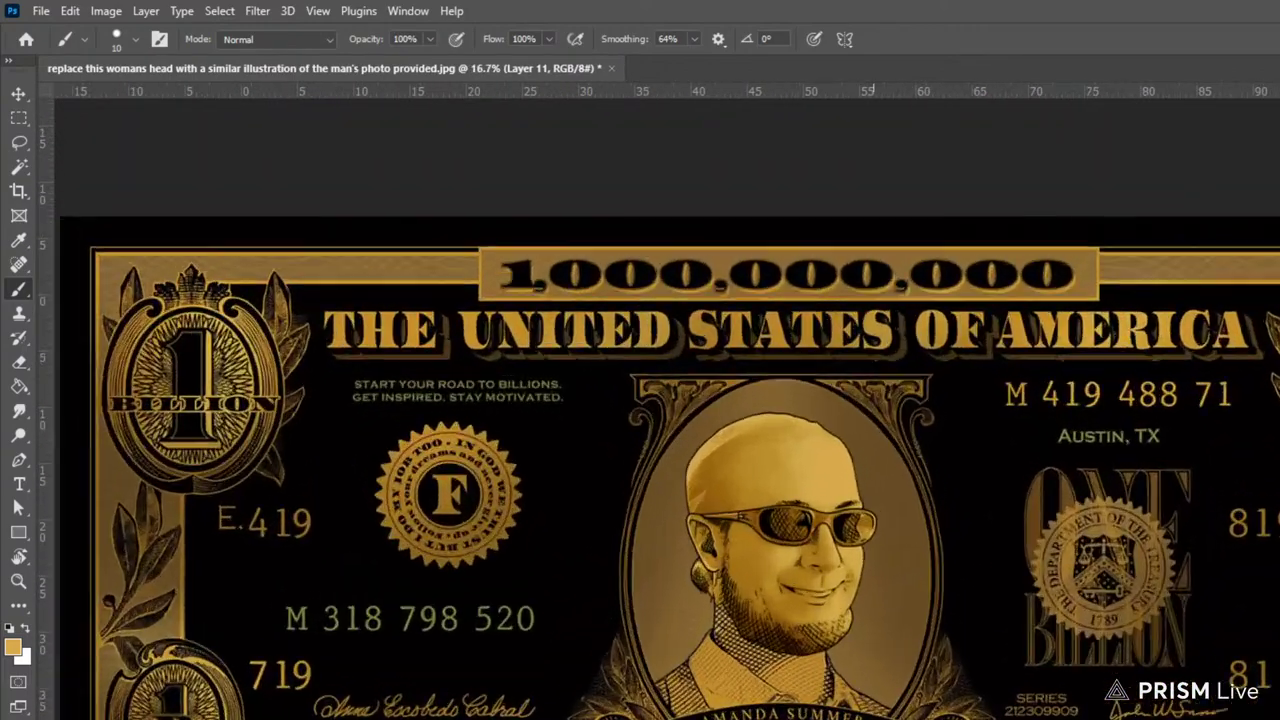
key(ctrl+plus)
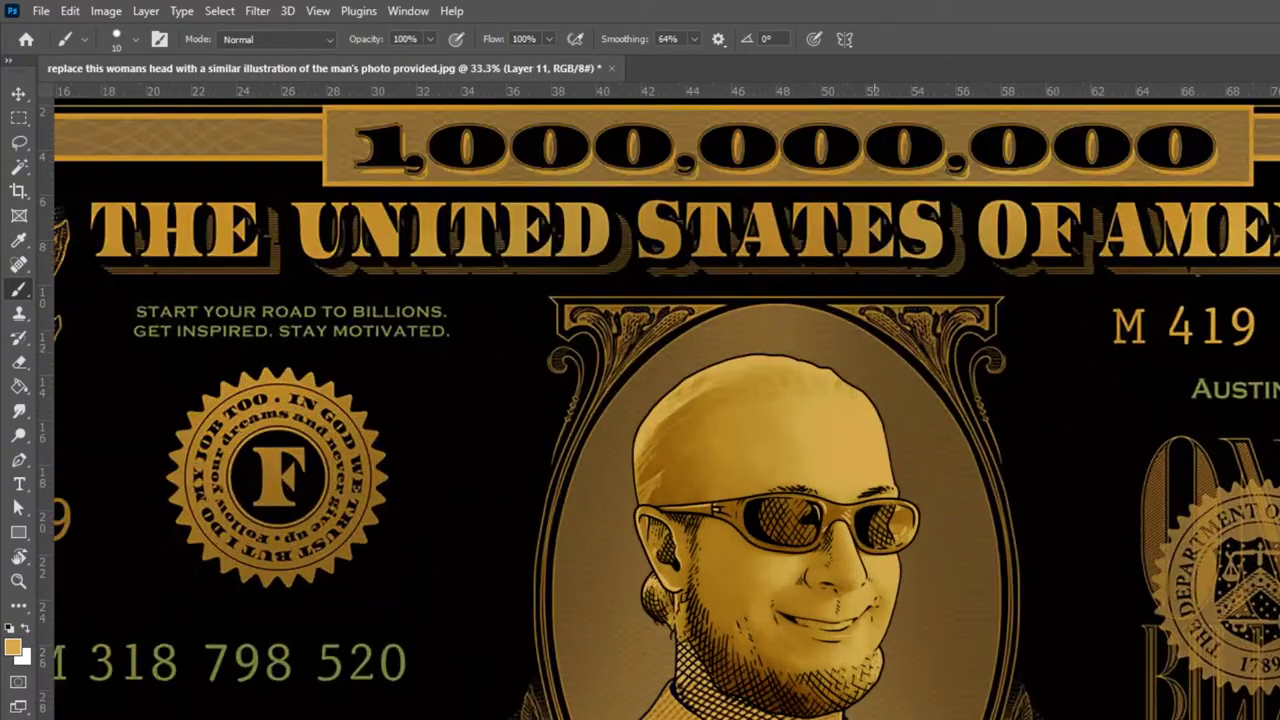
key(ctrl+plus)
key(ctrl+plus)
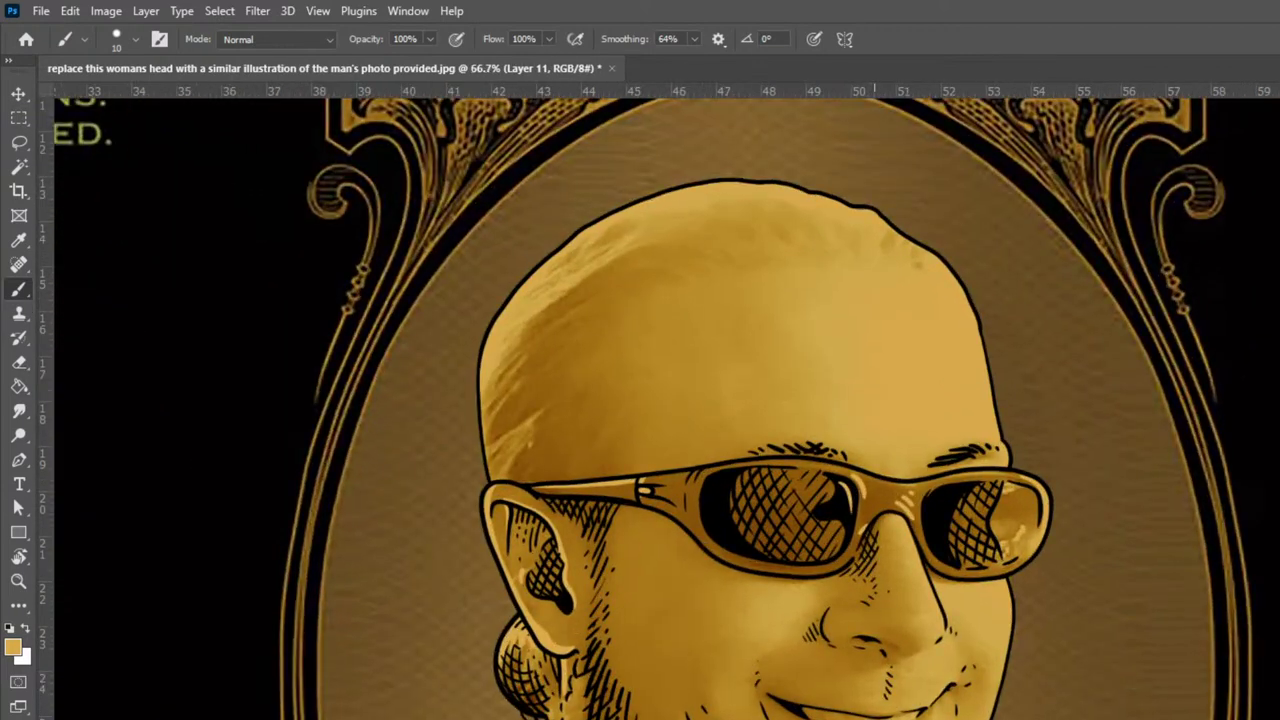
scroll(1117, 634, down, 3)
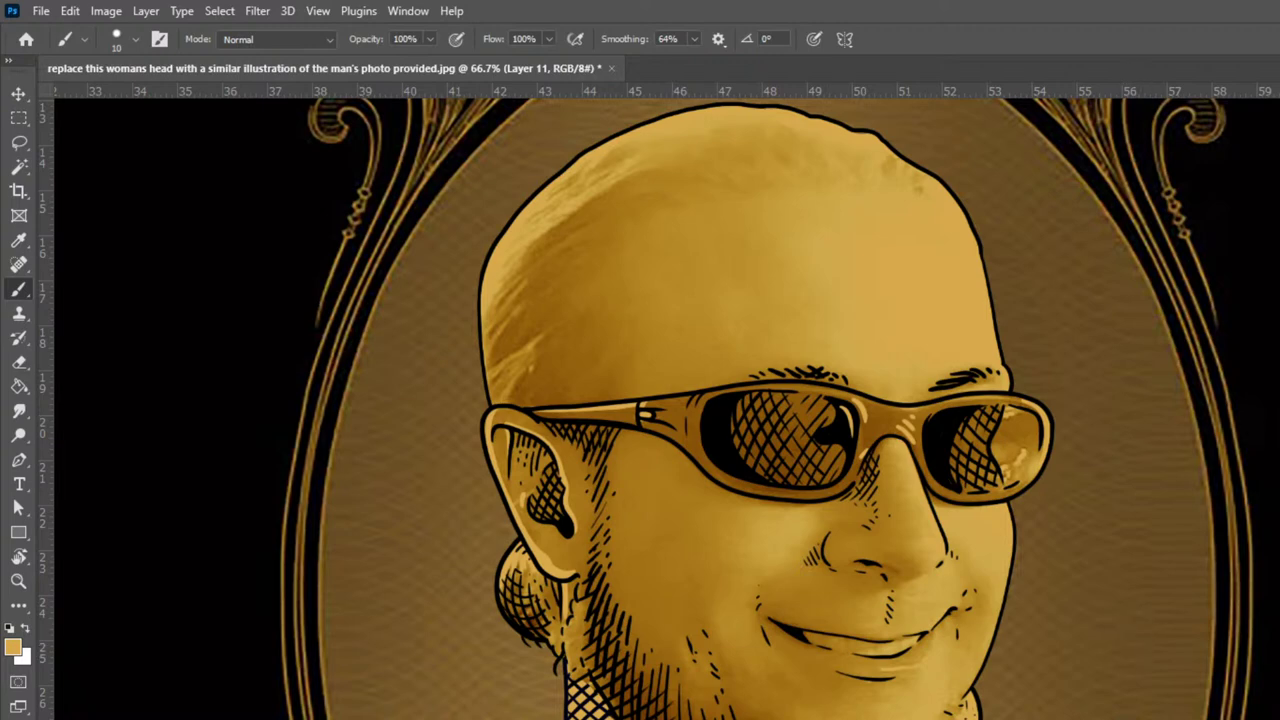
drag(1189, 706, 1201, 719)
scroll(1201, 707, up, 3)
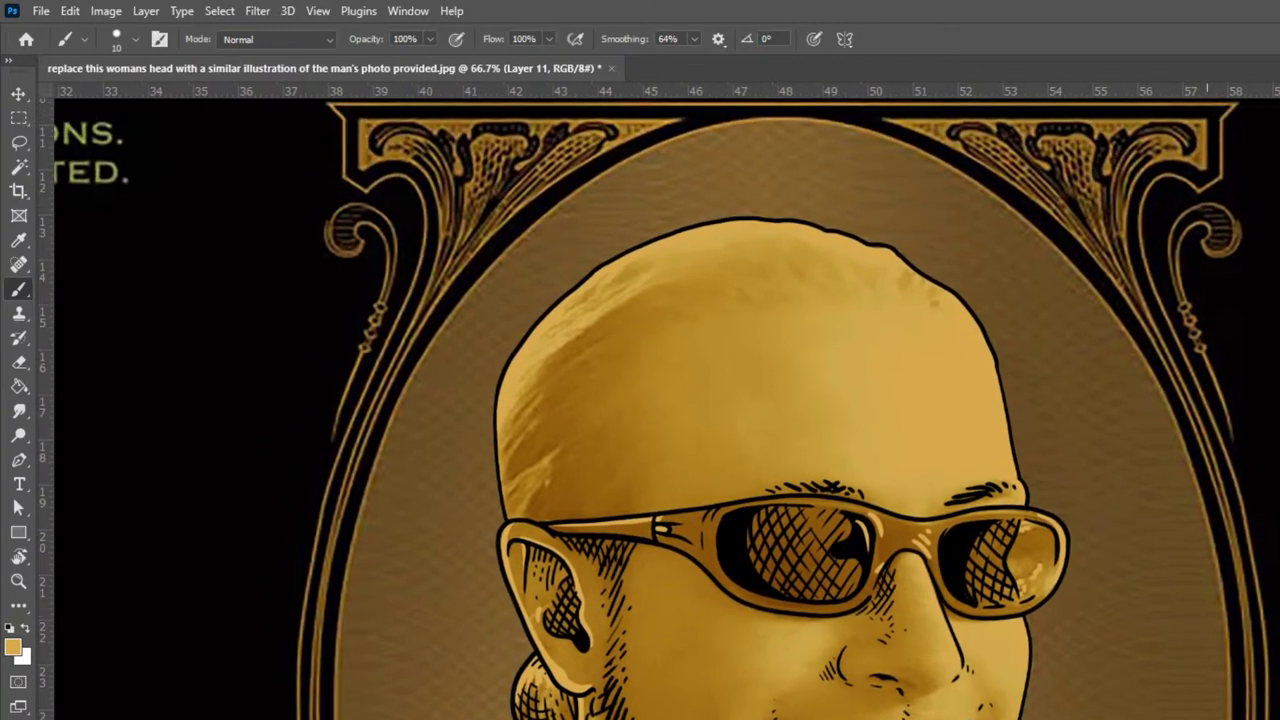
Create a new layer for the hair and make black the brush colour
key(ctrl+plus)
drag(1043, 669, 1264, 719)
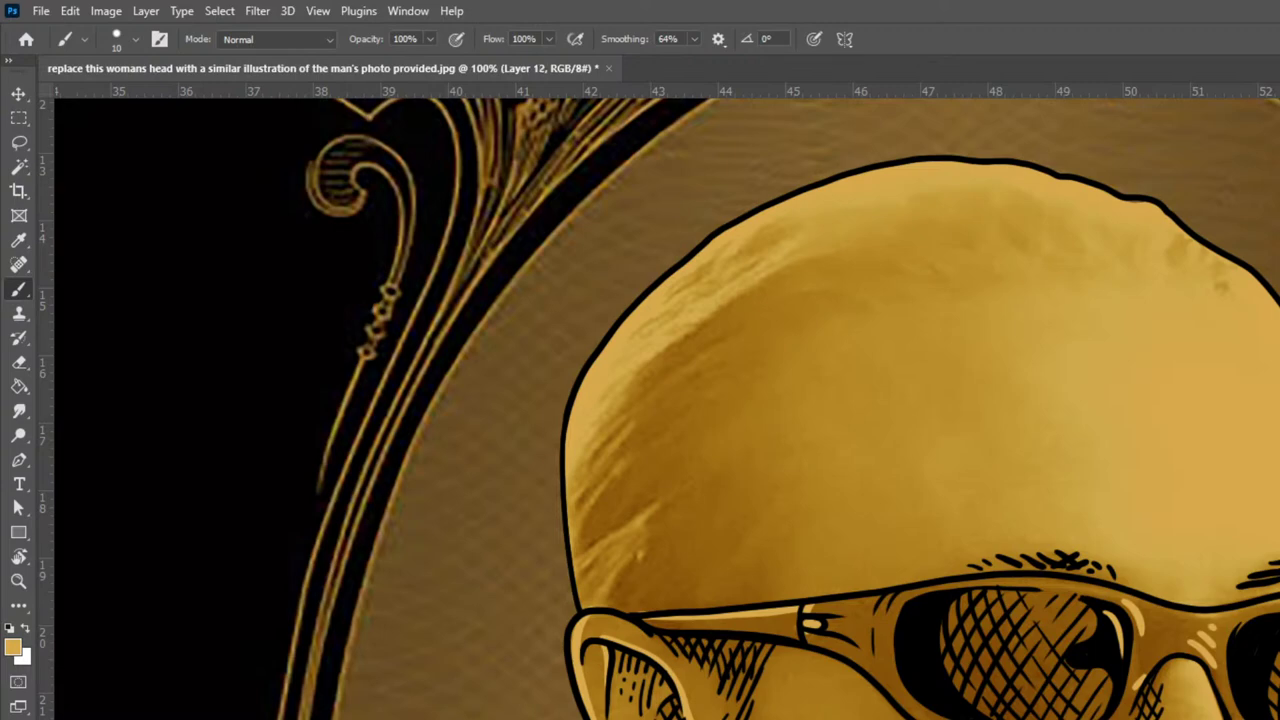
key(x)
alt+click(931, 661)
Check the original portrait and the man's photo as references, and outline the dark hair patch above the ear in black
key(ctrl+comma)
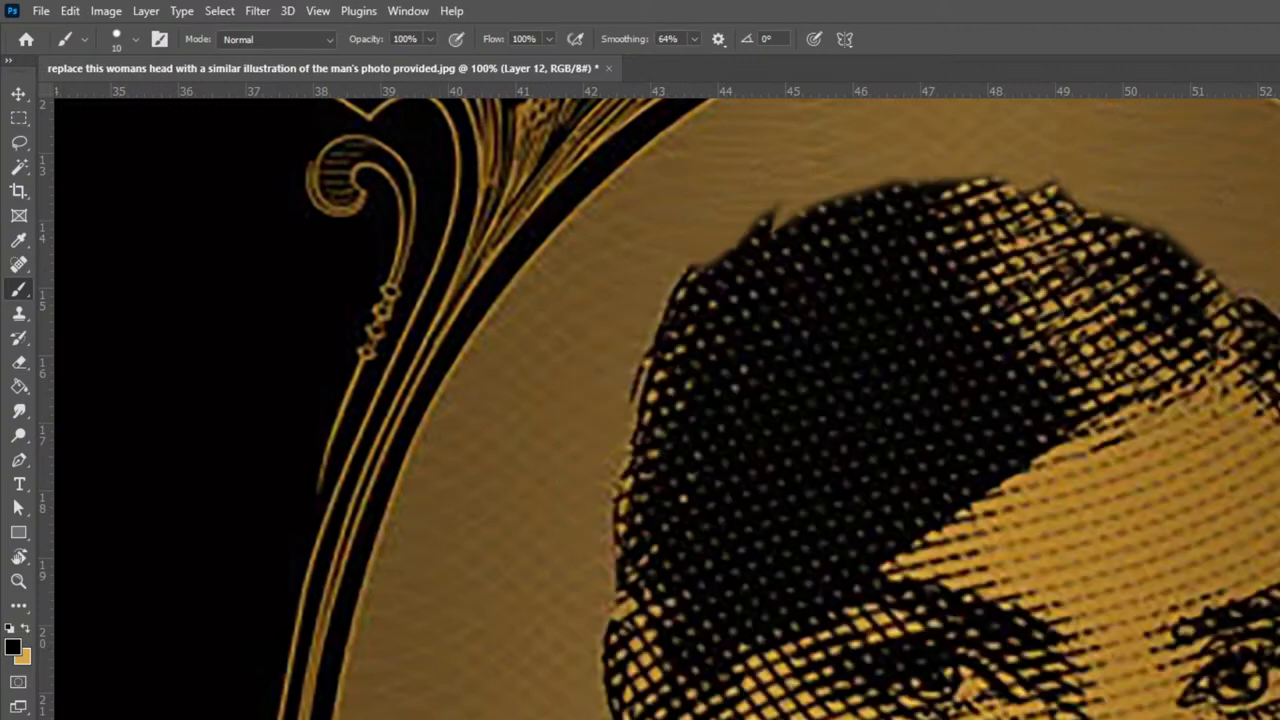
key(ctrl+comma)
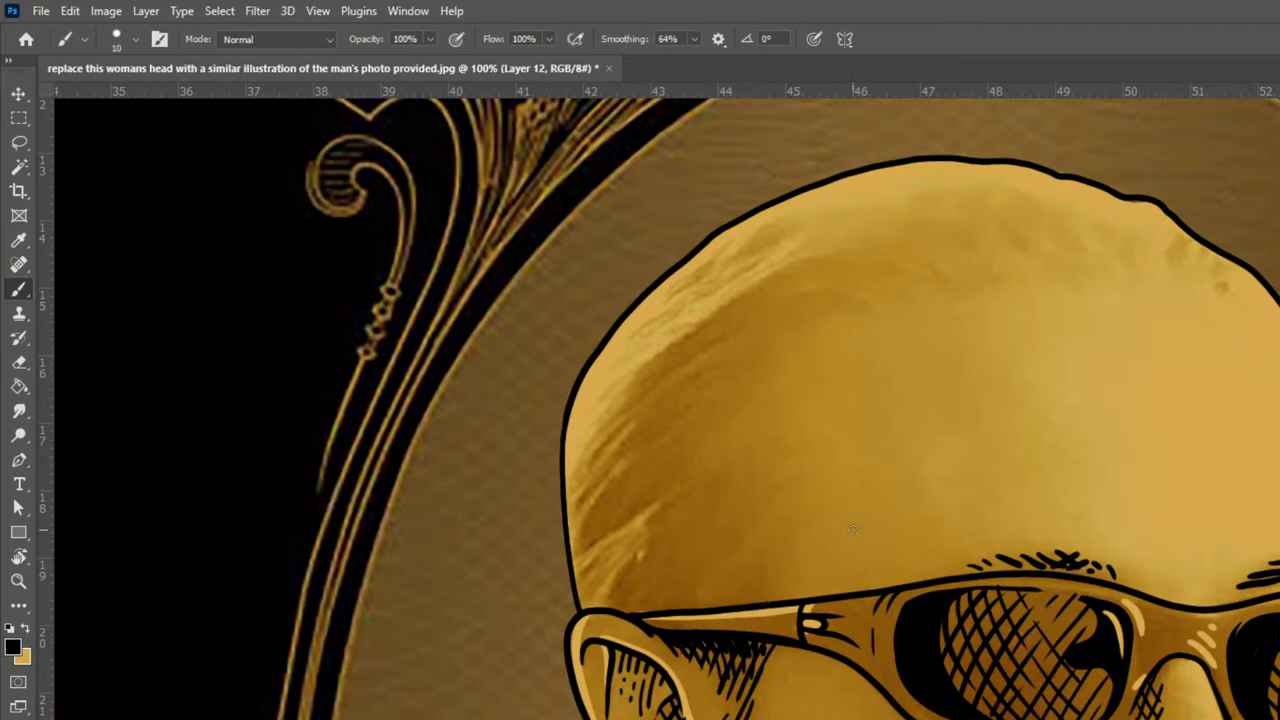
key(alt+[)
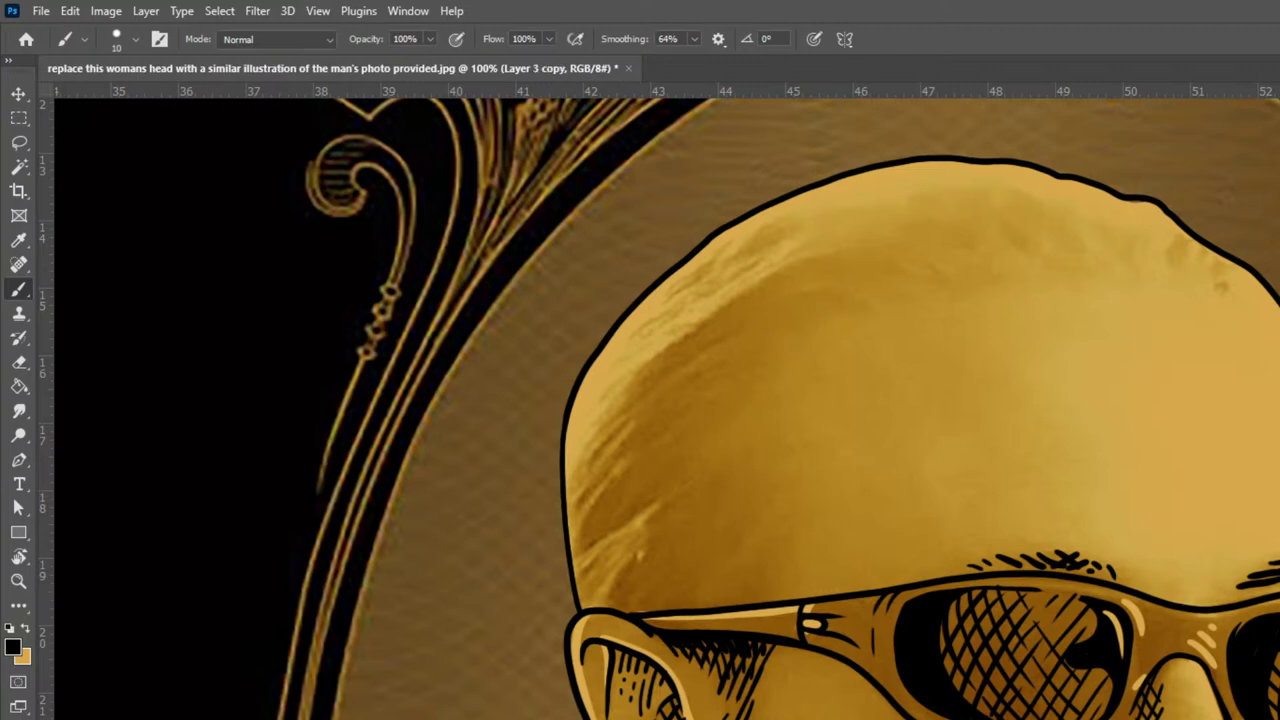
key(ctrl+shift+])
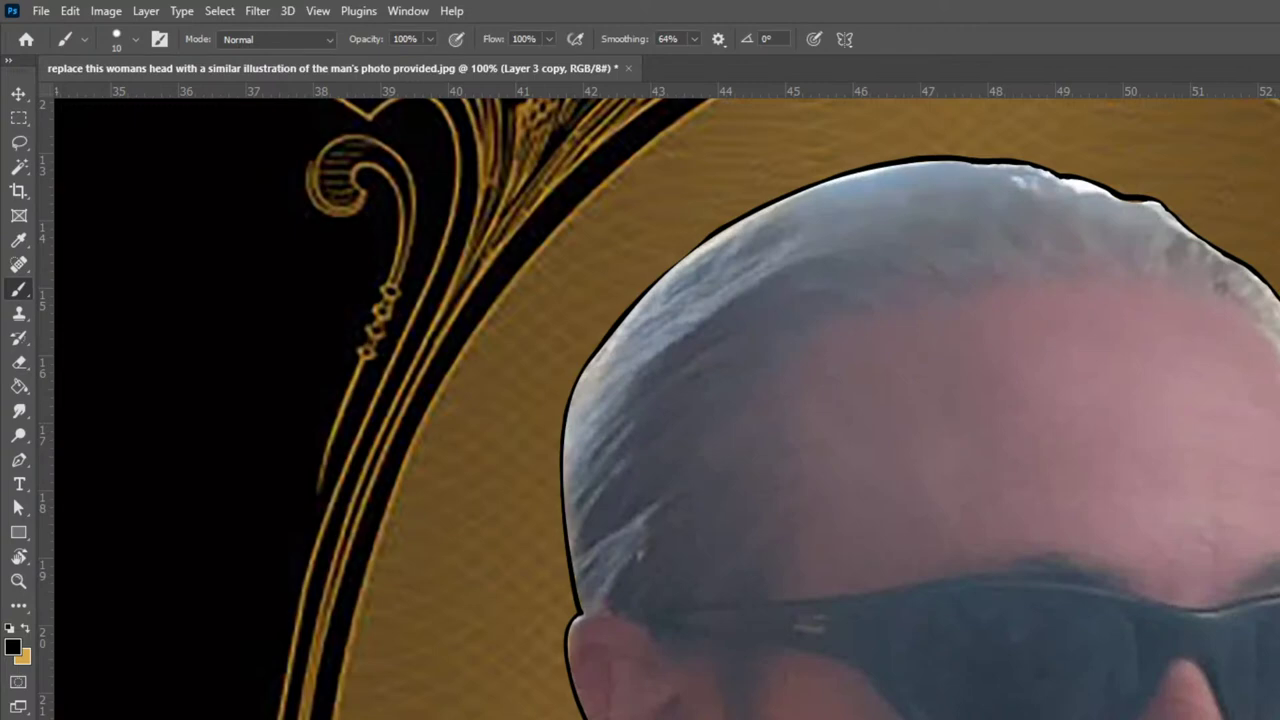
key(ctrl+comma)
key(alt+])
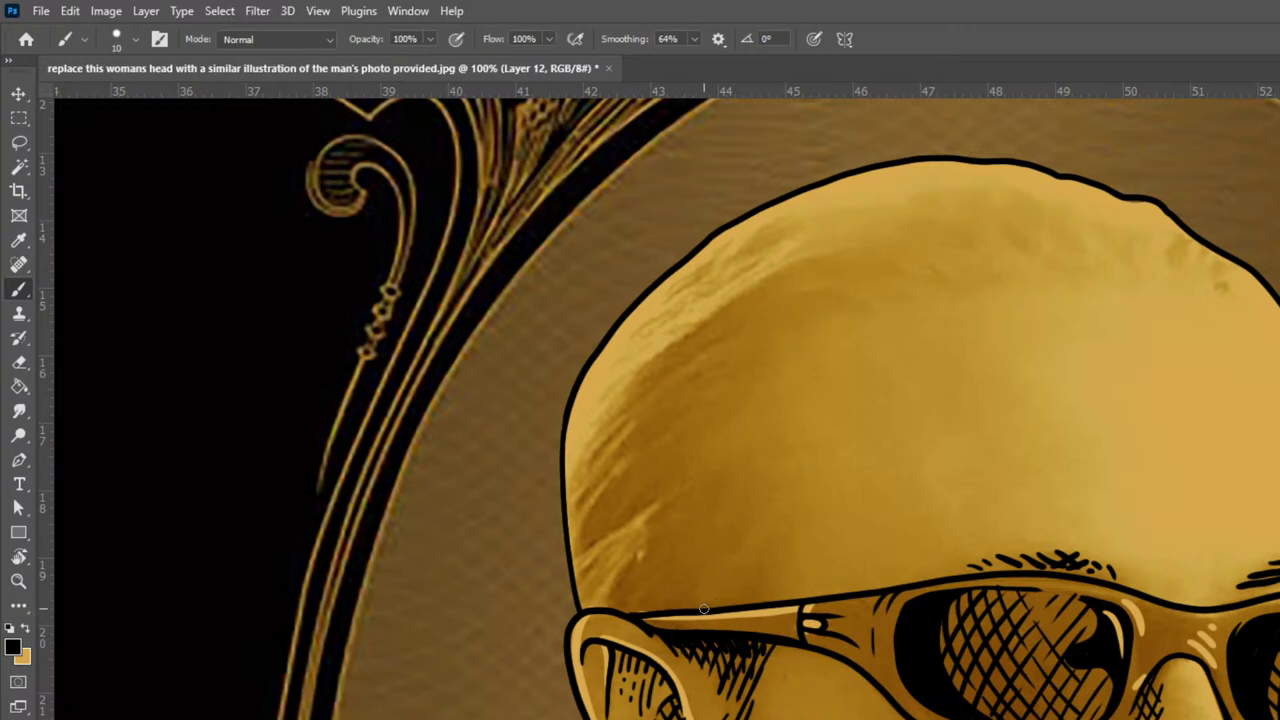
mouse_move(709, 610)
mouse_down()
mouse_move(721, 584)
mouse_move(706, 436)
mouse_move(826, 268)
mouse_move(700, 336)
mouse_move(620, 418)
mouse_move(600, 535)
mouse_move(662, 495)
mouse_move(607, 610)
mouse_up()
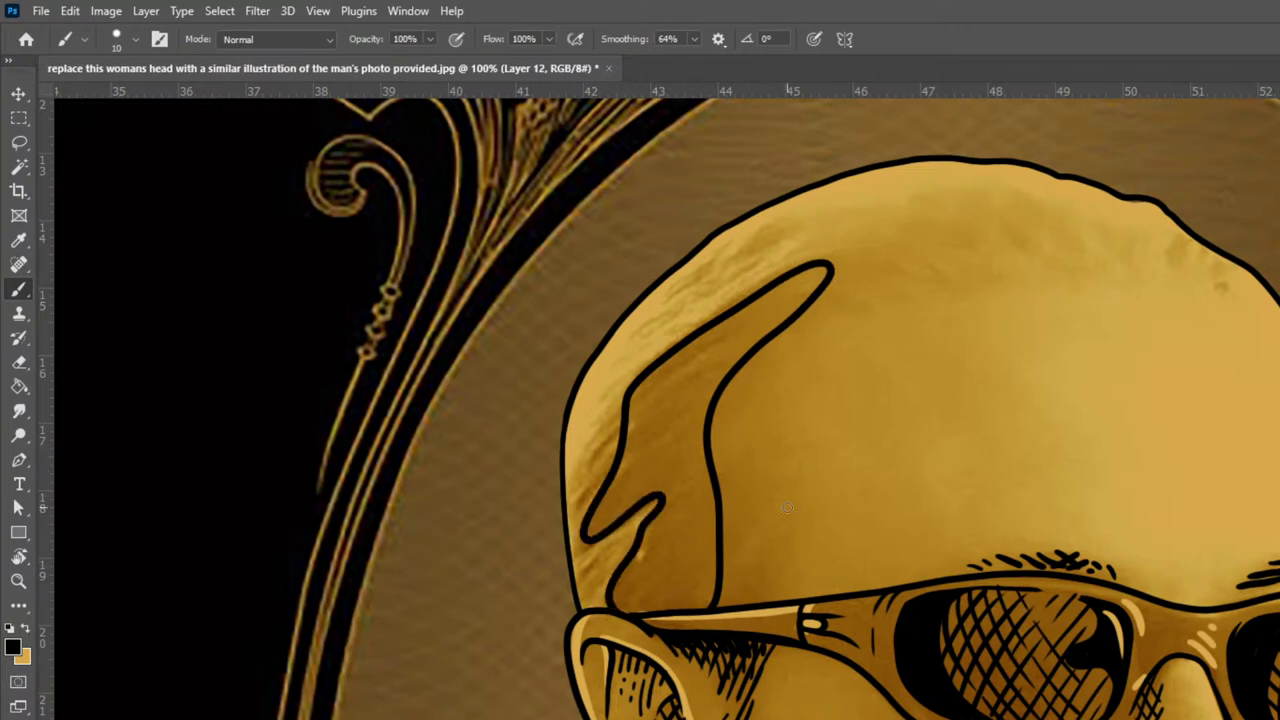
Fill the outlined hair patch above the ear with solid black using a size 30 brush
key(bracketright)
key(bracketright)
key(bracketright)
key(bracketright)
key(bracketright)
key(bracketleft)
mouse_move(819, 275)
mouse_down()
mouse_move(706, 348)
mouse_move(772, 309)
mouse_move(685, 423)
mouse_up()
mouse_move(711, 340)
mouse_down()
mouse_move(626, 413)
mouse_move(623, 480)
mouse_move(589, 532)
mouse_move(653, 438)
mouse_move(597, 524)
mouse_move(634, 450)
mouse_move(602, 520)
mouse_move(682, 457)
mouse_move(630, 499)
mouse_move(653, 435)
mouse_move(722, 337)
mouse_move(617, 468)
mouse_move(678, 385)
mouse_move(660, 452)
mouse_move(670, 499)
mouse_move(644, 483)
mouse_move(665, 480)
mouse_move(675, 528)
mouse_move(700, 387)
mouse_move(689, 459)
mouse_move(702, 607)
mouse_move(619, 594)
mouse_move(621, 605)
mouse_move(716, 592)
mouse_move(691, 420)
mouse_move(677, 430)
mouse_move(686, 561)
mouse_move(663, 601)
mouse_move(633, 567)
mouse_move(620, 593)
mouse_move(663, 505)
mouse_move(692, 481)
mouse_move(646, 595)
mouse_move(683, 461)
mouse_move(664, 588)
mouse_up()
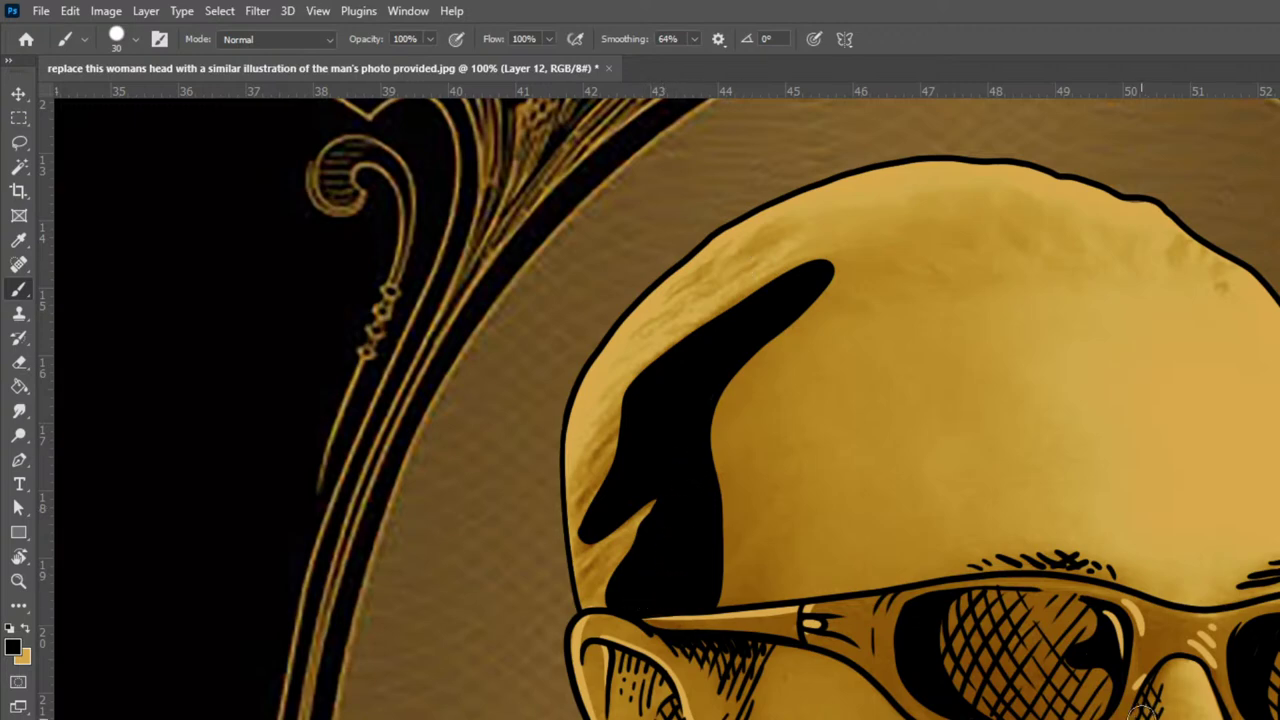
Hatch slanted black strokes with a size 8 brush from the back head outline into the hair patch, working upward from the ear
key(bracketleft)
key(bracketleft)
key(bracketleft)
key(bracketleft)
key(bracketleft)
key(bracketleft)
drag(578, 606, 607, 599)
drag(583, 602, 648, 522)
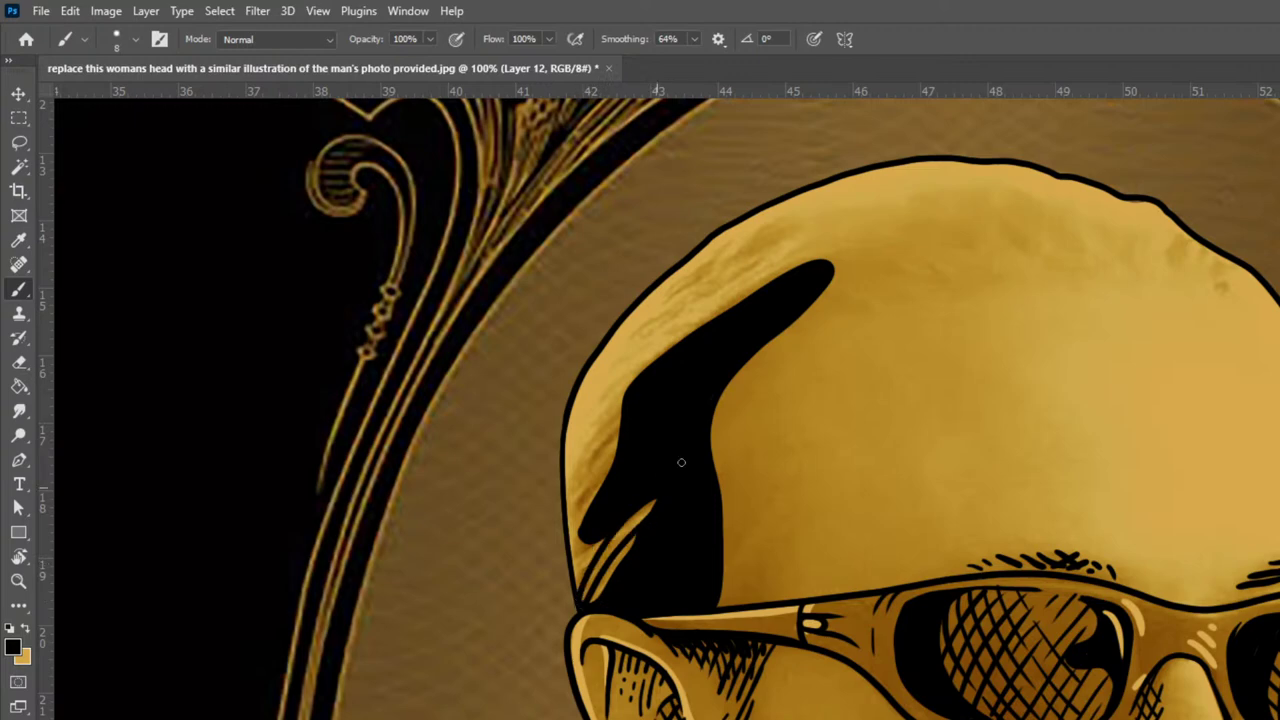
drag(576, 582, 655, 463)
drag(571, 564, 625, 457)
drag(566, 537, 649, 445)
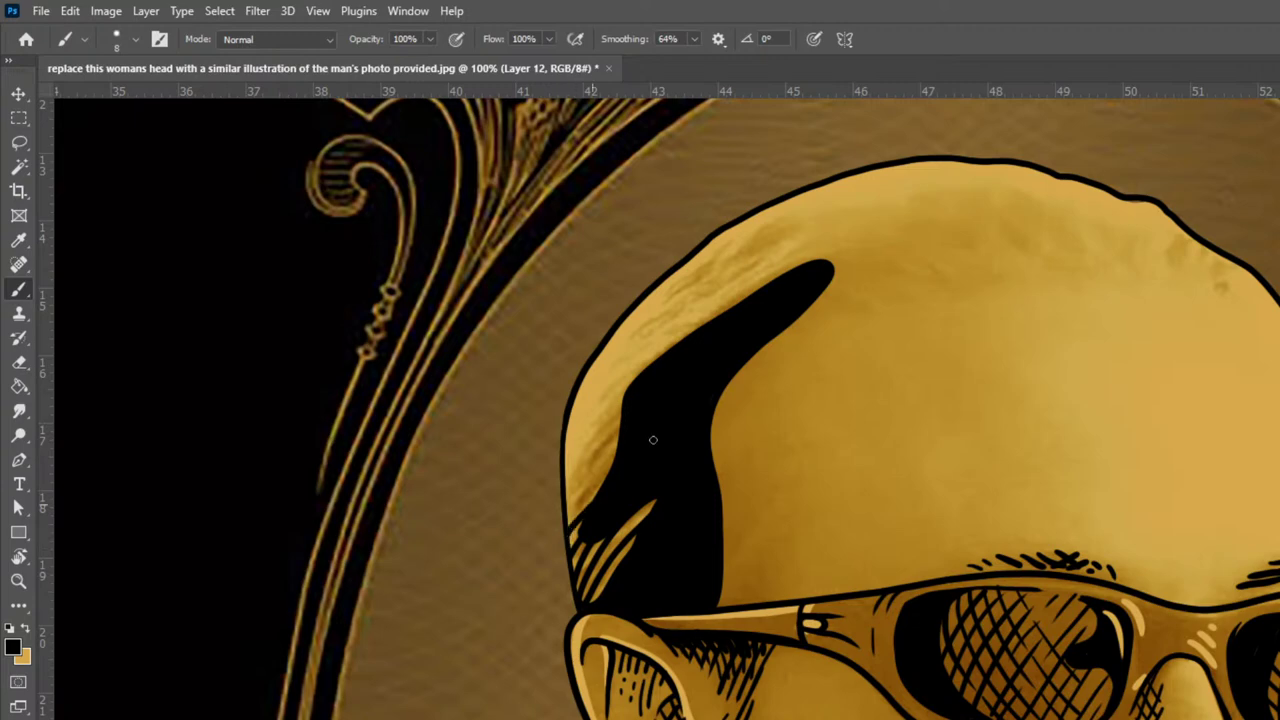
drag(566, 516, 651, 437)
drag(566, 499, 640, 423)
drag(564, 486, 661, 395)
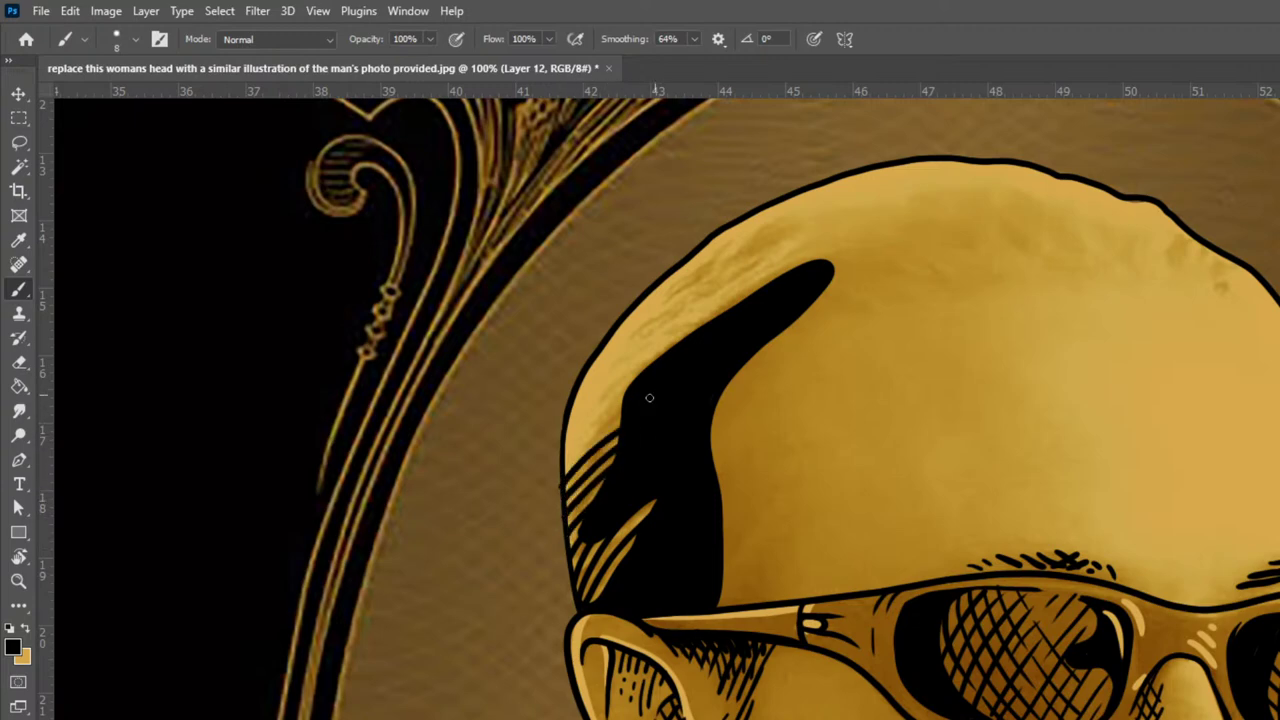
drag(565, 465, 671, 381)
drag(565, 449, 660, 376)
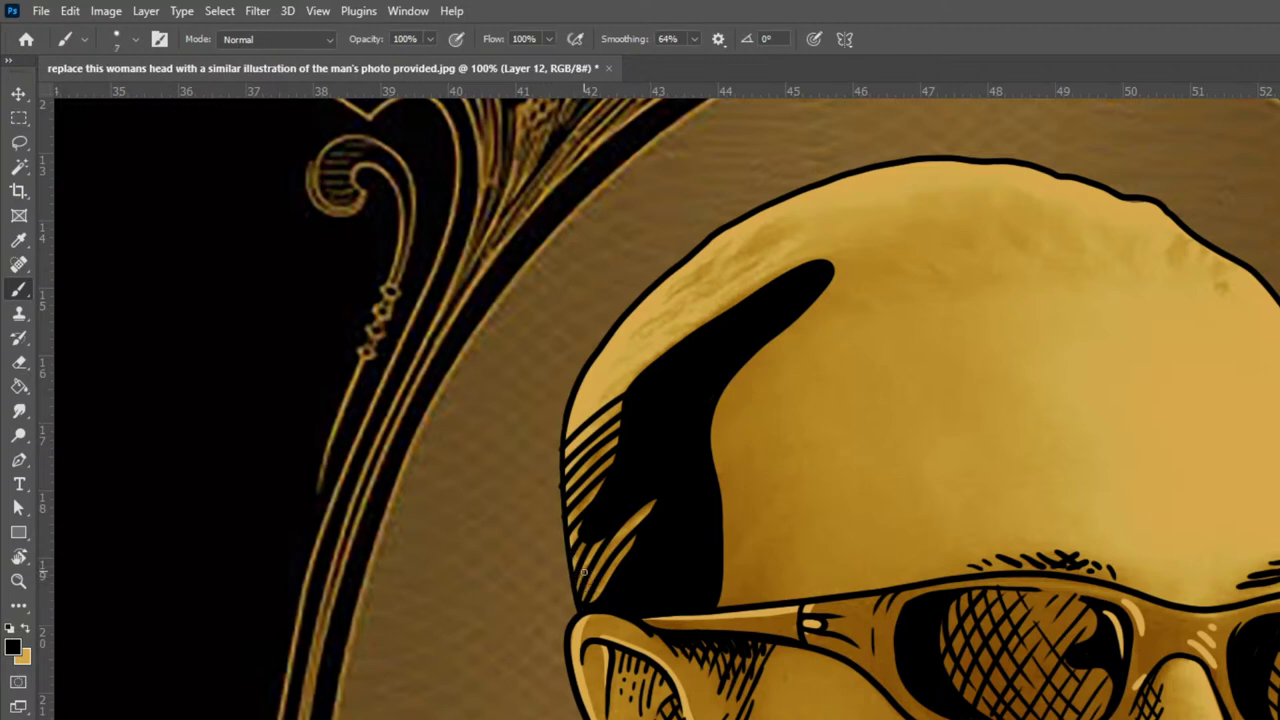
Cross-hatch the back of the head with opposing size 6 strokes, from above the ear up along the head outline
key(bracketleft)
key(bracketleft)
drag(568, 530, 622, 574)
drag(565, 508, 650, 584)
drag(565, 491, 622, 541)
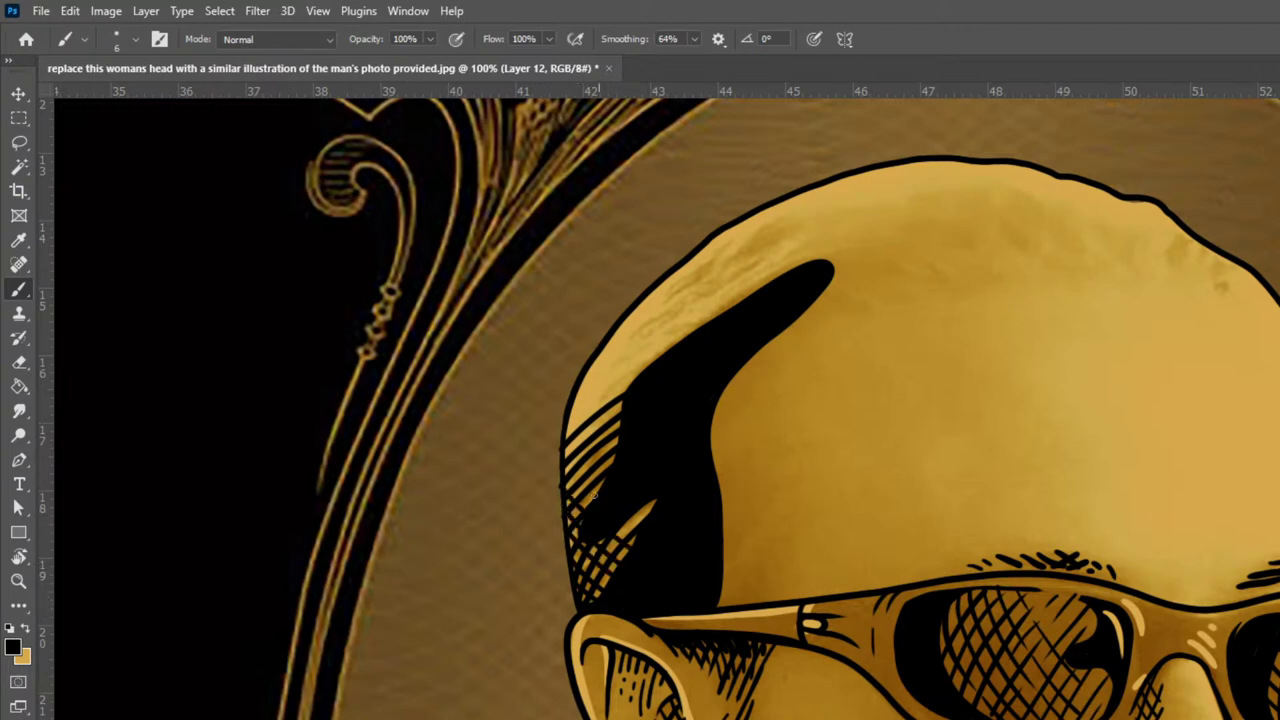
drag(563, 469, 682, 565)
drag(566, 453, 642, 513)
drag(567, 431, 650, 502)
drag(566, 412, 660, 500)
drag(572, 400, 665, 485)
drag(578, 388, 666, 472)
drag(582, 374, 622, 400)
drag(592, 358, 622, 397)
mouse_move(600, 350)
mouse_down()
mouse_move(627, 390)
mouse_move(615, 350)
mouse_move(628, 365)
mouse_up()
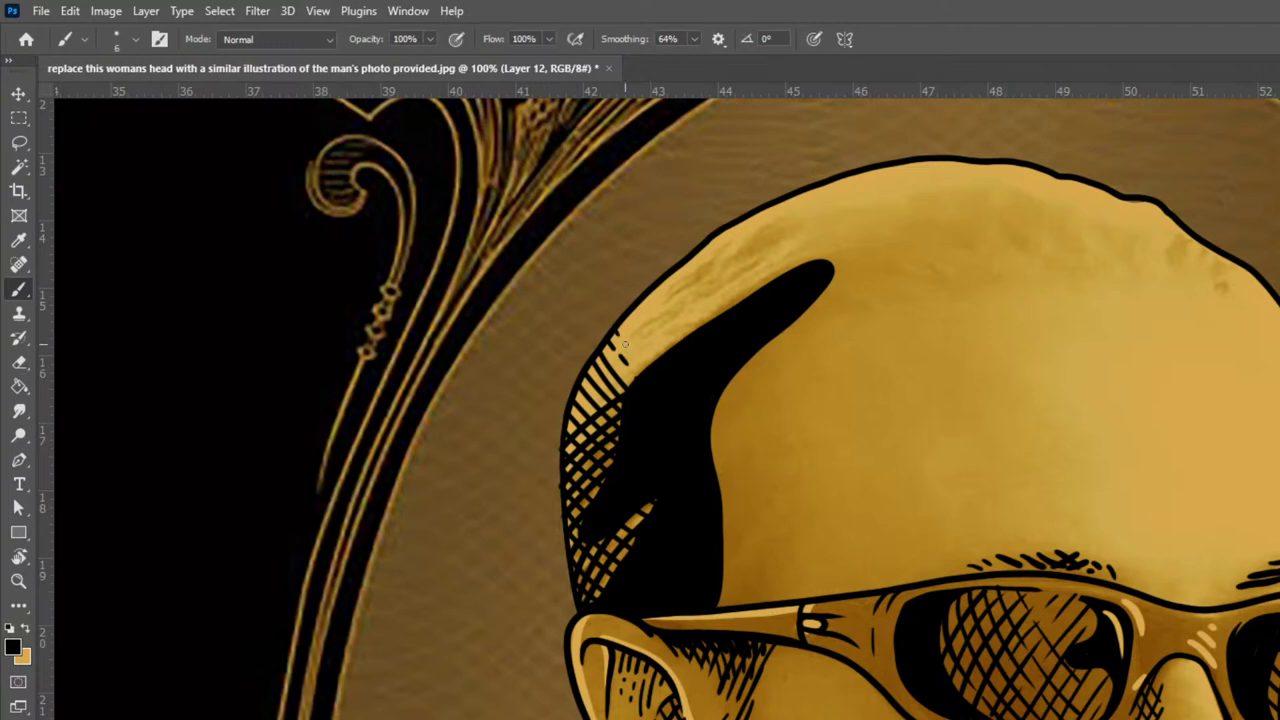
Stipple short black dots above the cross-hatching and extend the cross-hatch lines up to meet them
drag(622, 316, 635, 340)
click(645, 356)
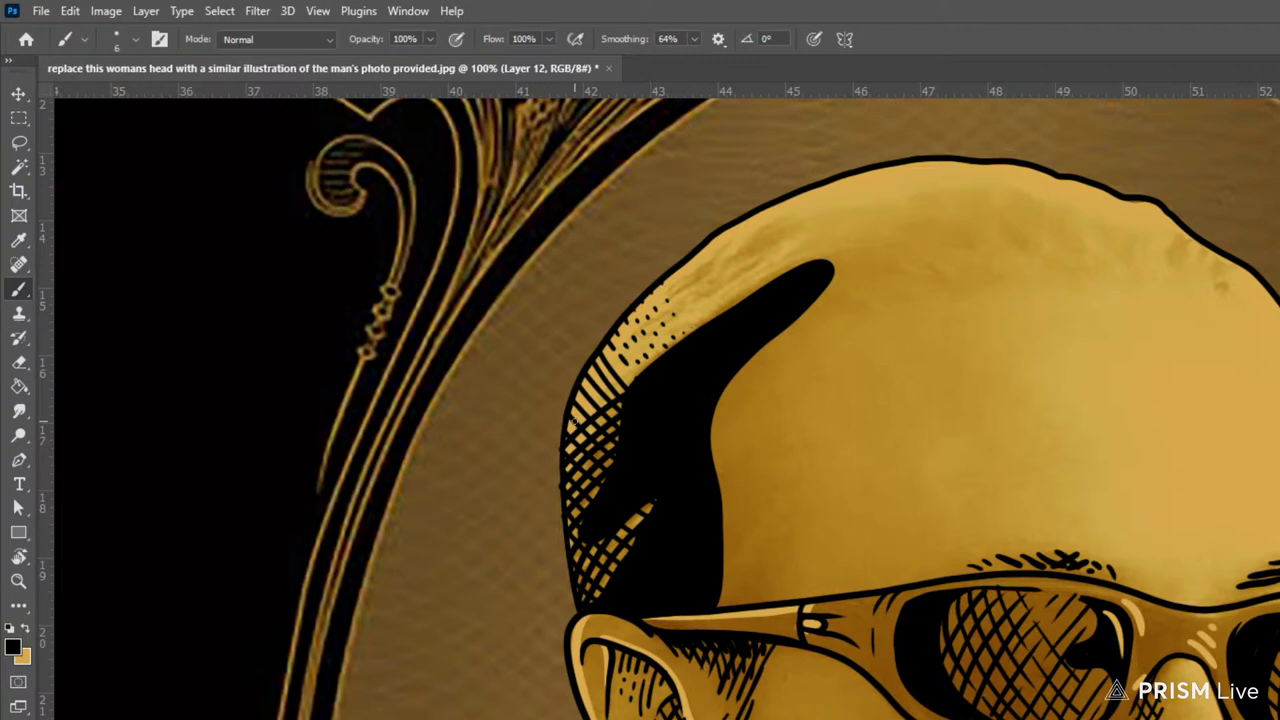
key(ctrl+z)
key(ctrl+z)
key(ctrl+z)
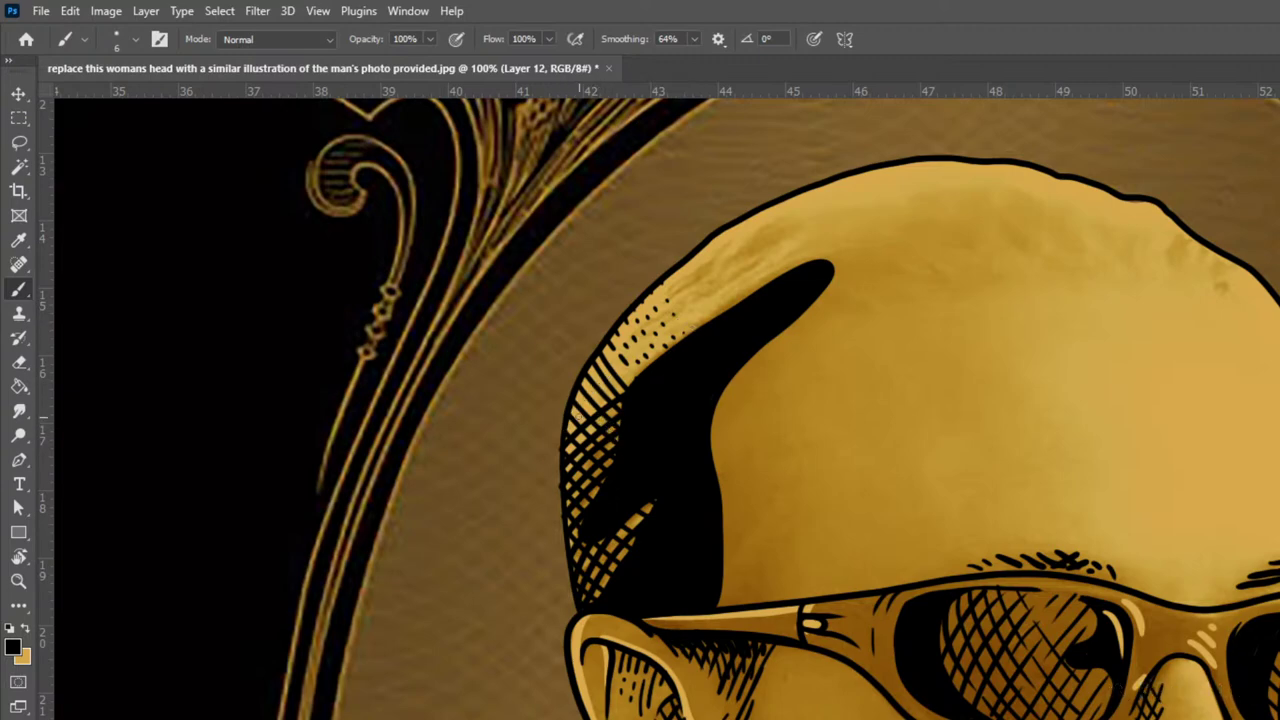
drag(565, 426, 638, 370)
mouse_move(569, 405)
mouse_down()
mouse_move(634, 348)
mouse_move(587, 373)
mouse_move(671, 308)
mouse_up()
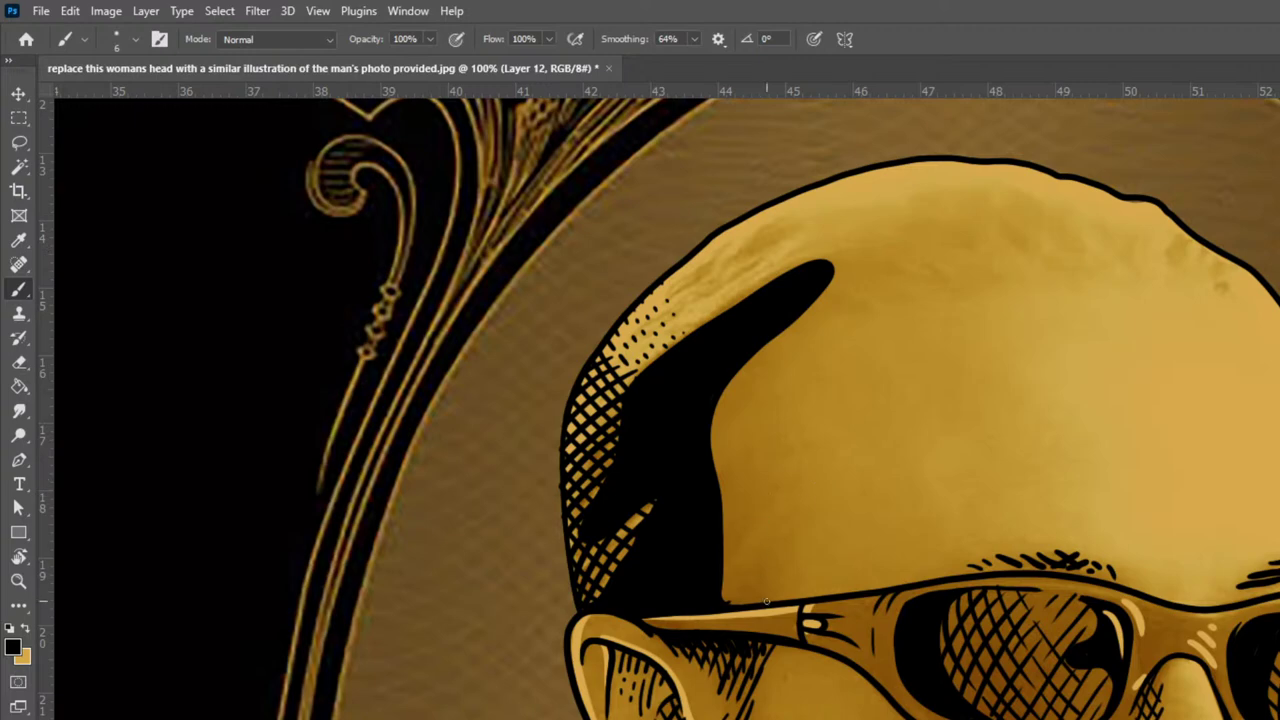
Hatch slanted strokes up the temple from the sunglasses' arm beside the black patch, and dot a guide line for the hairline
drag(765, 604, 786, 563)
drag(727, 606, 781, 553)
drag(719, 603, 786, 534)
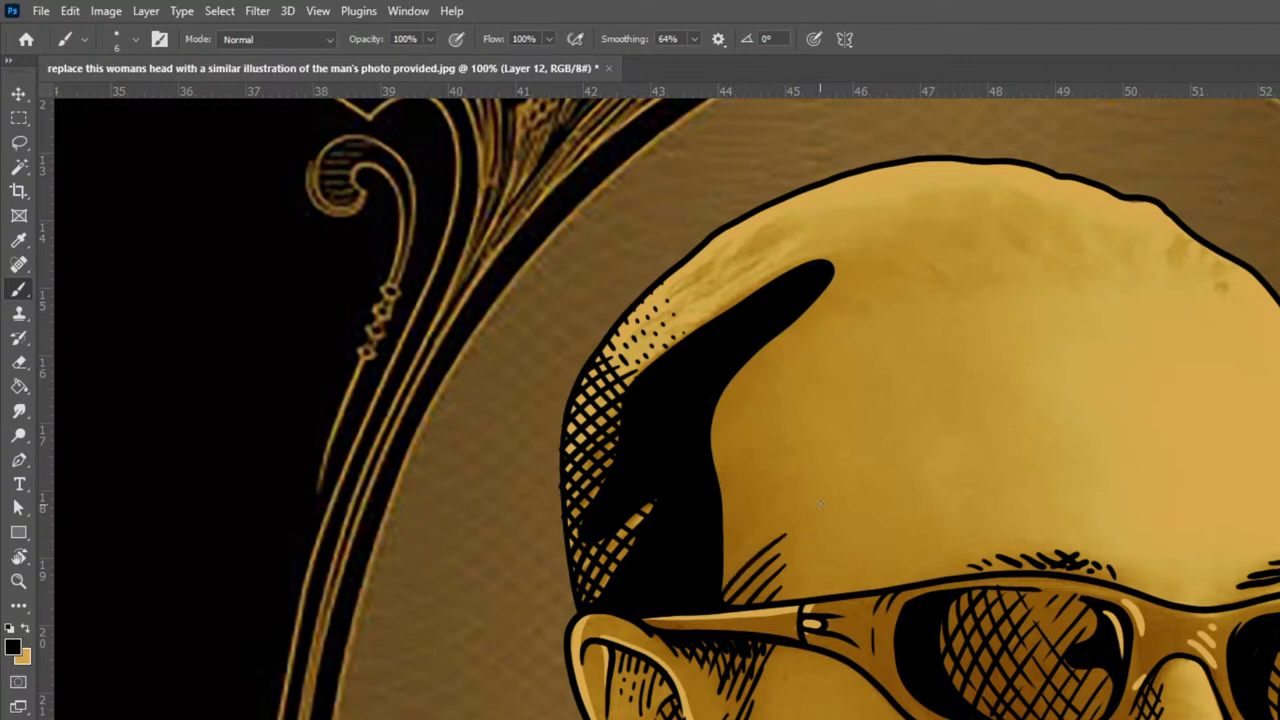
drag(716, 590, 790, 510)
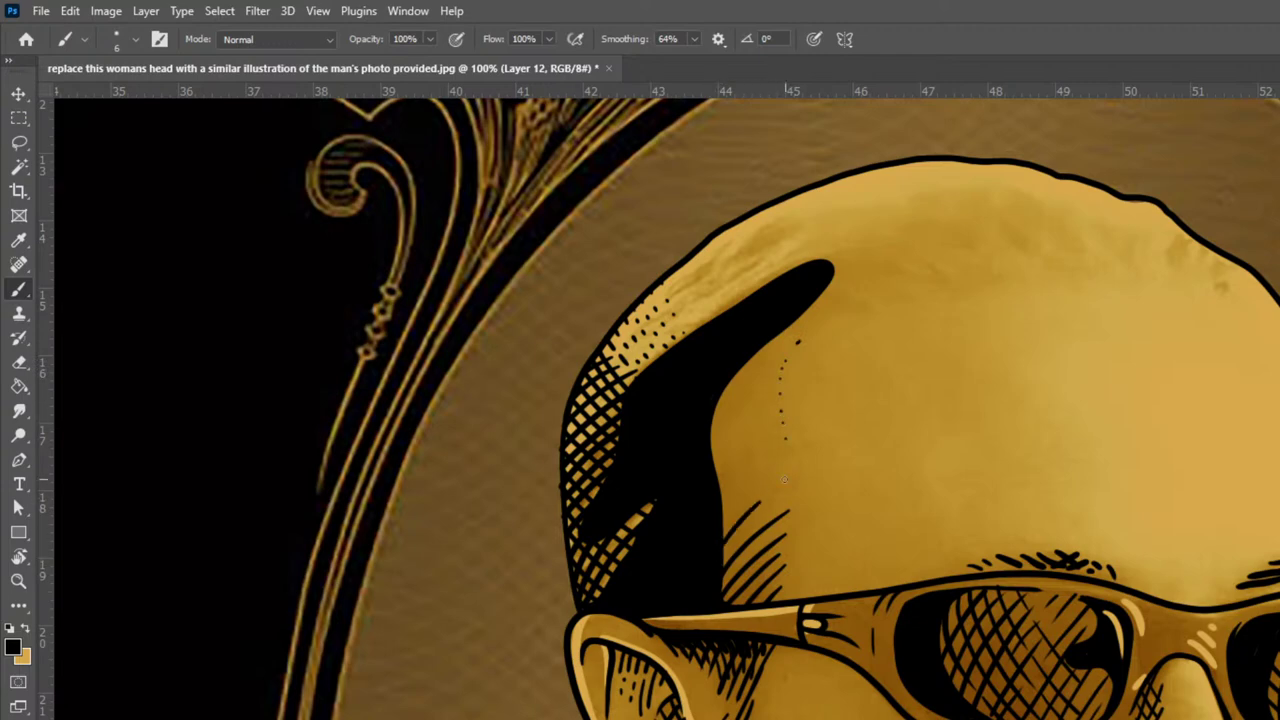
key(ctrl+z)
key(ctrl+z)
key(ctrl+z)
drag(722, 550, 768, 494)
key(ctrl+z)
drag(724, 544, 768, 500)
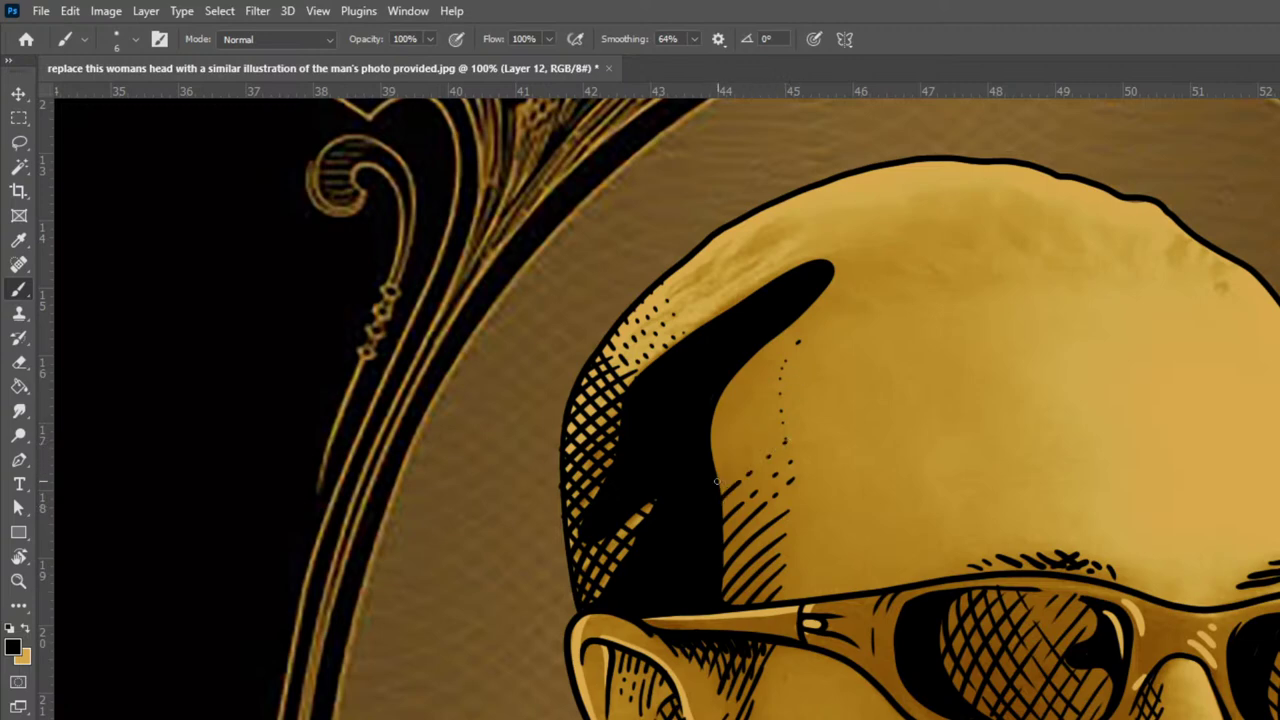
Continue the slanted hatching along the black patch's forehead-side edge up to just below its tip
mouse_move(720, 480)
mouse_down()
mouse_move(767, 418)
mouse_move(710, 467)
mouse_move(760, 421)
mouse_up()
click(748, 454)
drag(755, 424, 770, 409)
drag(713, 452, 746, 412)
drag(745, 415, 770, 393)
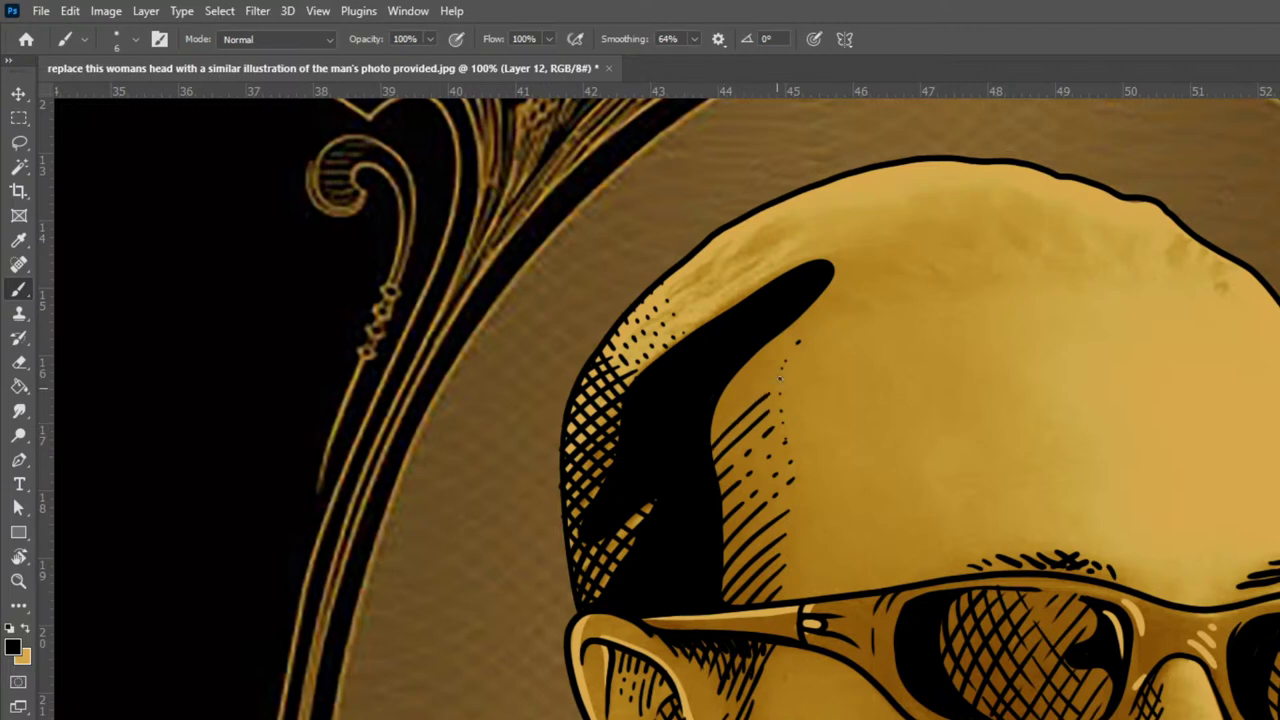
mouse_move(707, 436)
mouse_down()
mouse_move(785, 364)
mouse_move(718, 397)
mouse_move(707, 411)
mouse_move(797, 343)
mouse_move(738, 365)
mouse_move(778, 339)
mouse_up()
drag(772, 348, 798, 331)
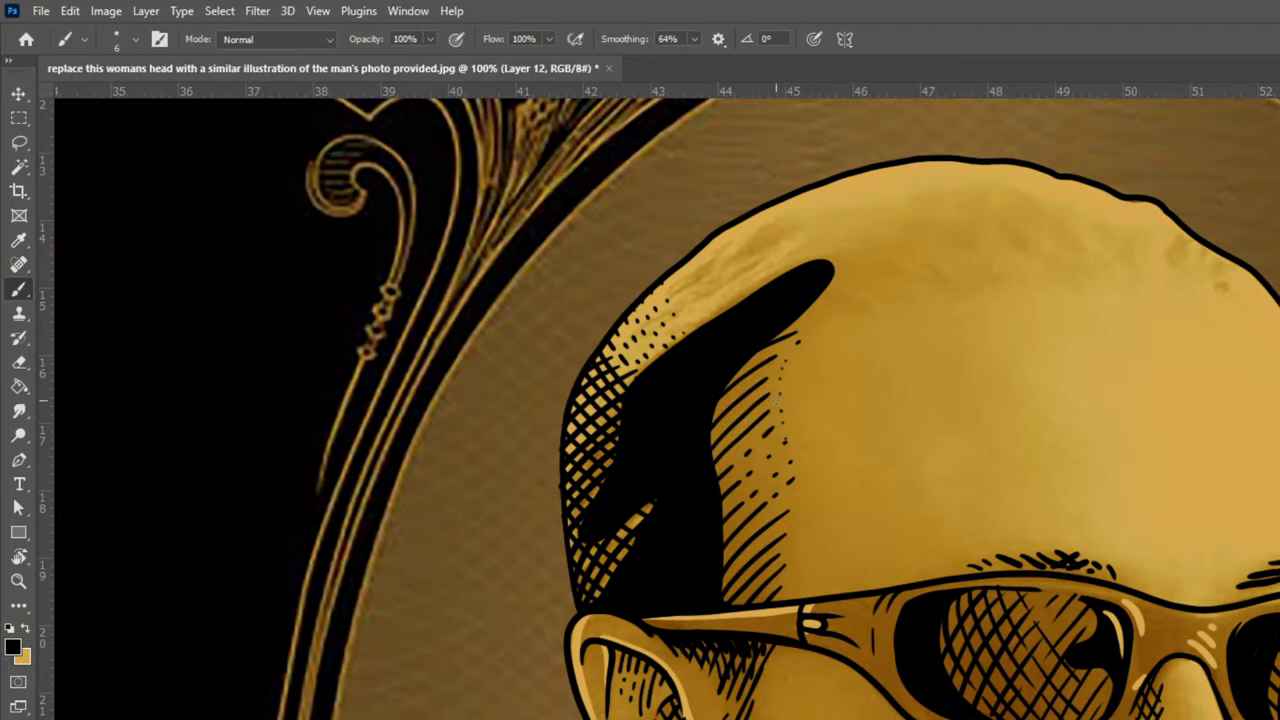
Cross-hatch the temple hair with opposing strokes from the sunglasses' arm up to the black patch's tip
drag(1053, 514, 802, 542)
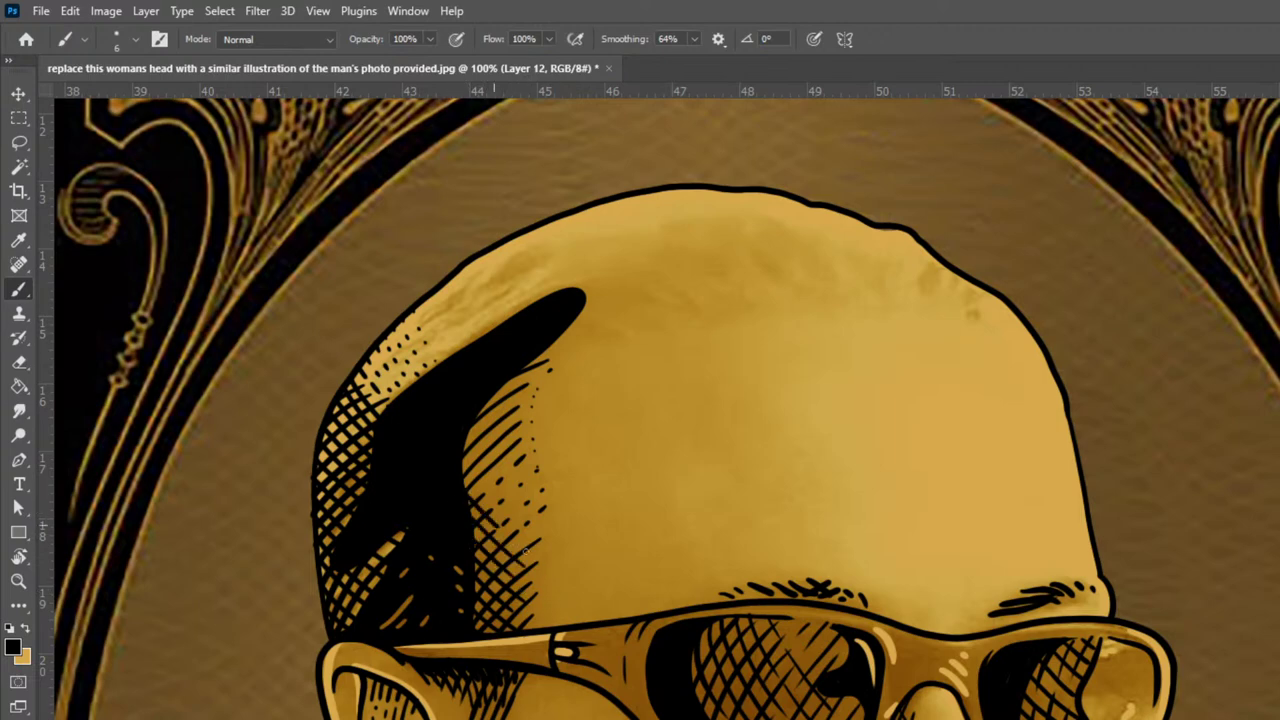
drag(458, 444, 510, 504)
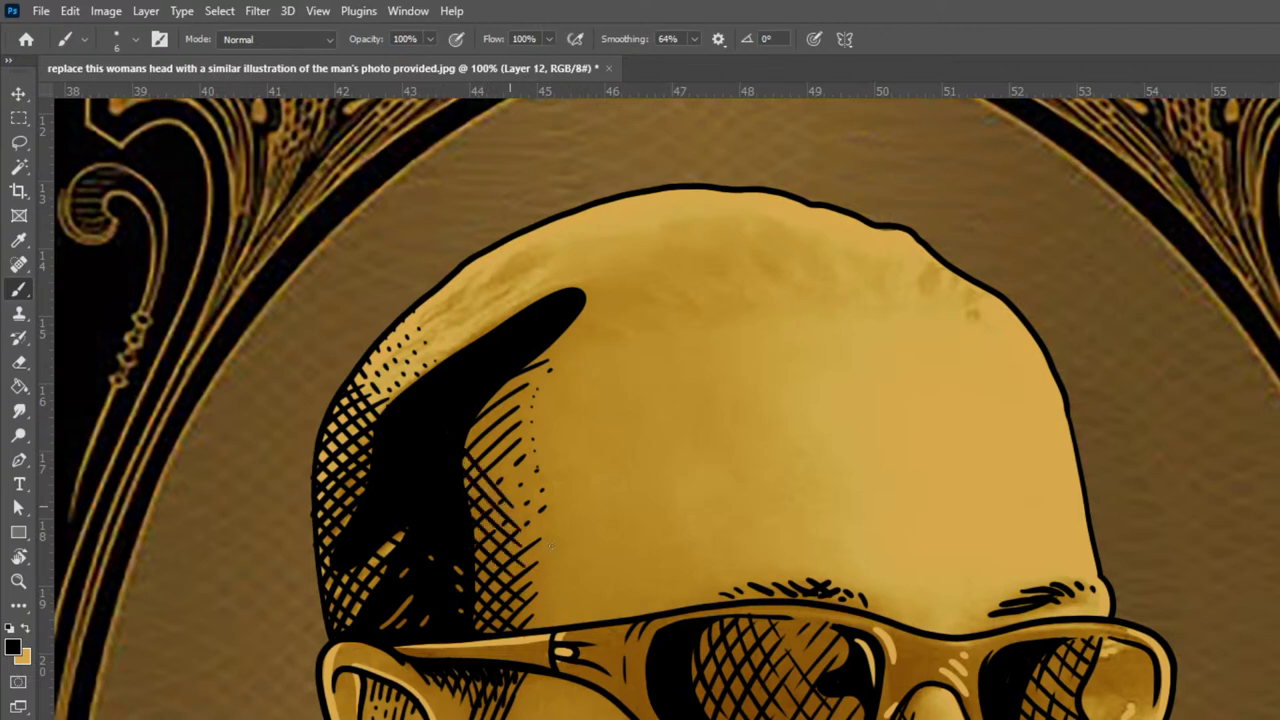
drag(468, 432, 516, 488)
drag(483, 432, 516, 470)
drag(474, 392, 516, 452)
mouse_move(490, 398)
mouse_down()
mouse_move(528, 444)
mouse_move(526, 422)
mouse_up()
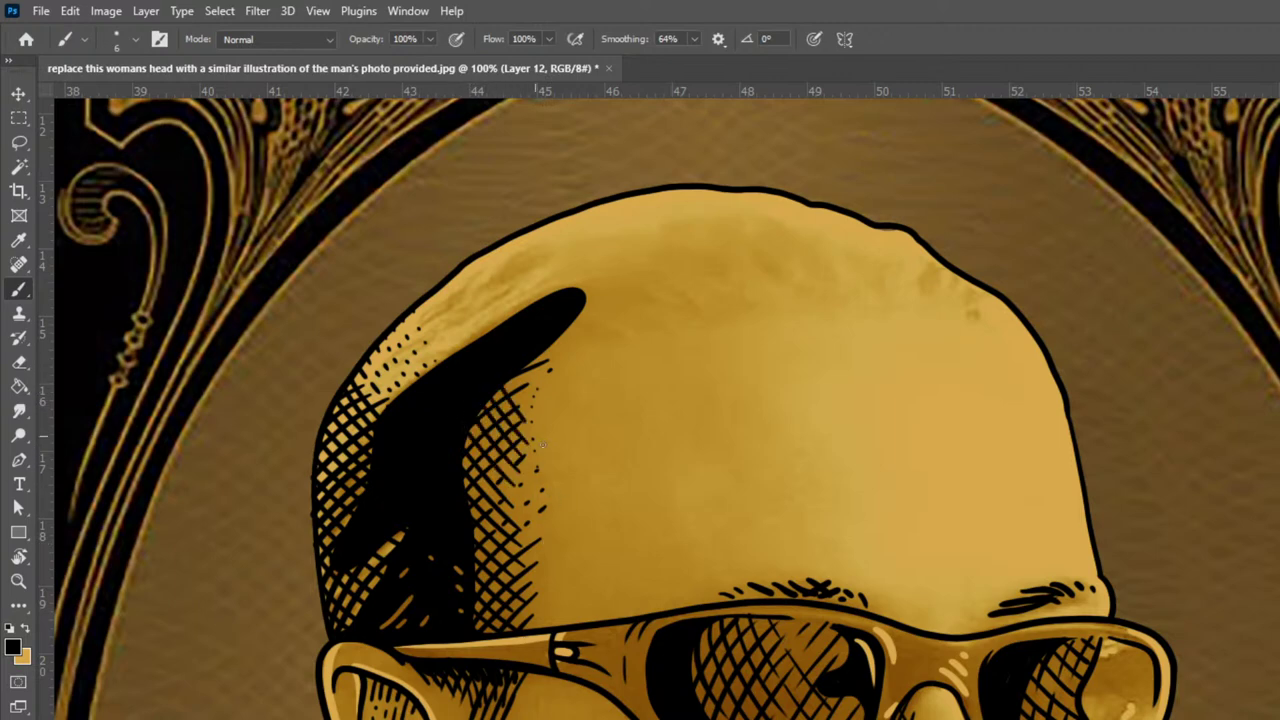
mouse_move(506, 374)
mouse_down()
mouse_move(534, 414)
mouse_move(527, 383)
mouse_move(532, 394)
mouse_move(566, 368)
mouse_up()
Examine the hatched side hair at several zoom levels, within the portrait frame and close up
key(ctrl+minus)
key(ctrl+minus)
key(ctrl+minus)
key(ctrl+minus)
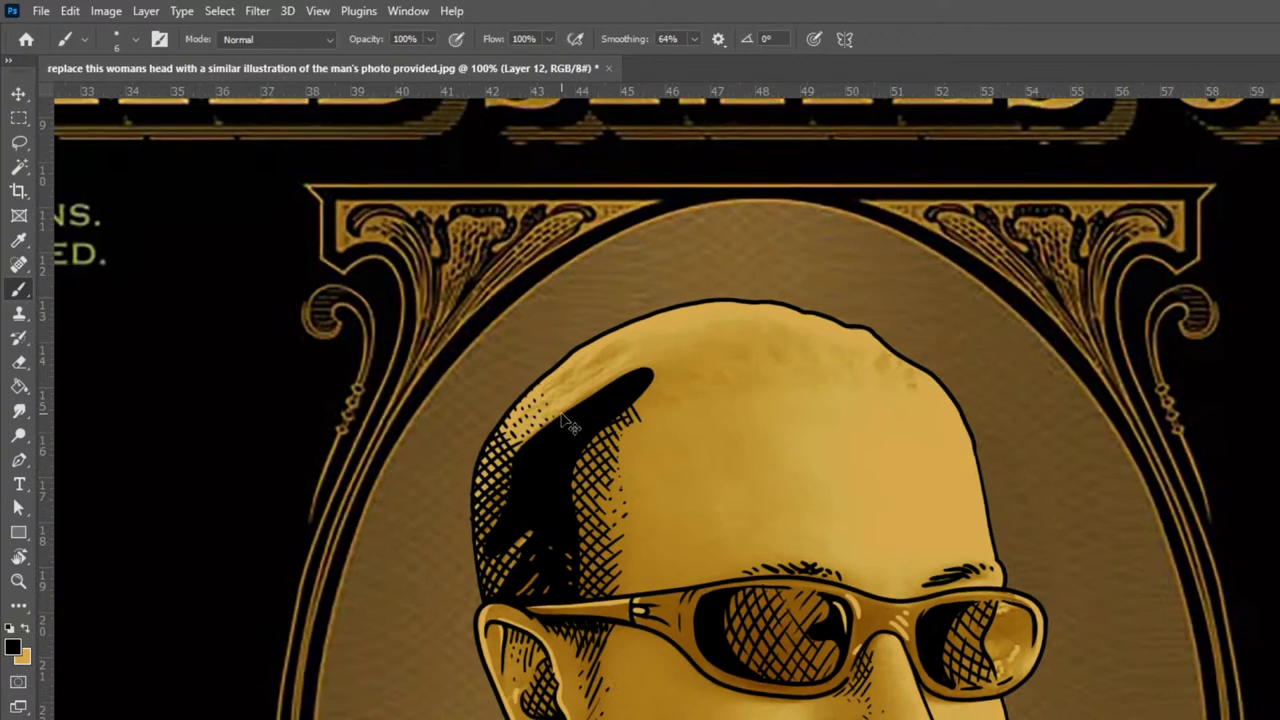
key(ctrl+plus)
key(ctrl+plus)
key(ctrl+plus)
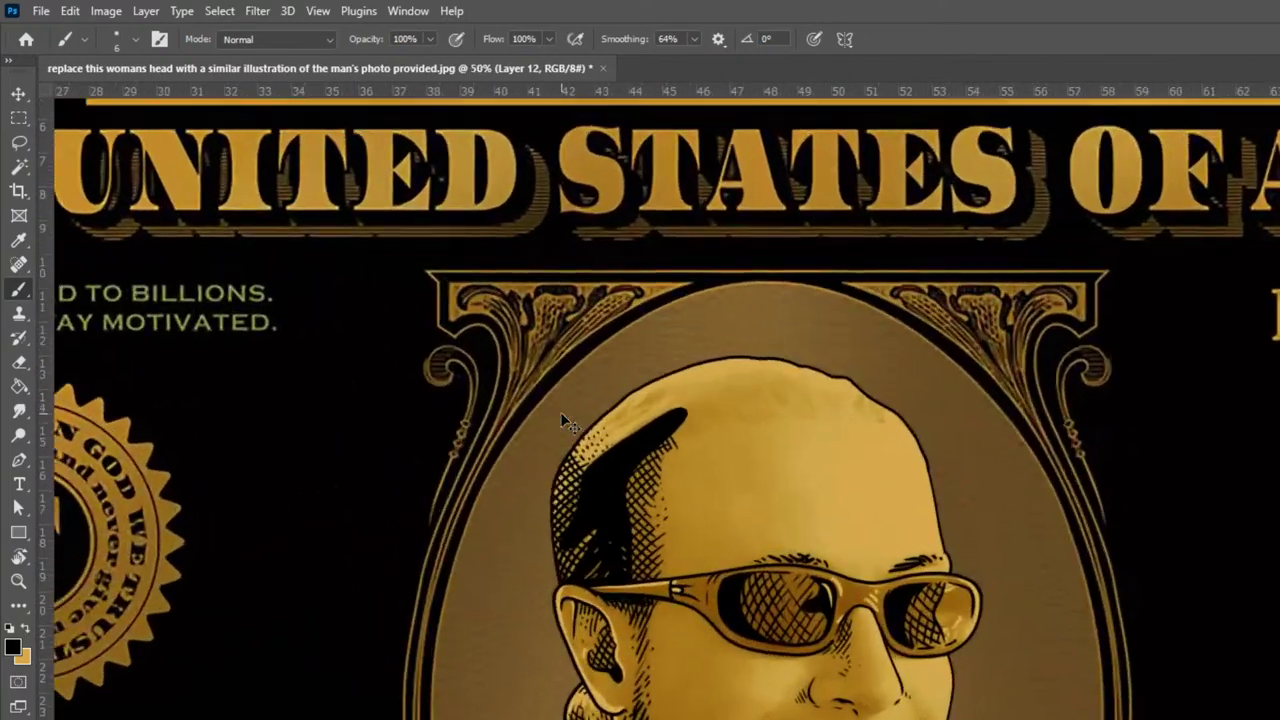
drag(1046, 624, 1108, 647)
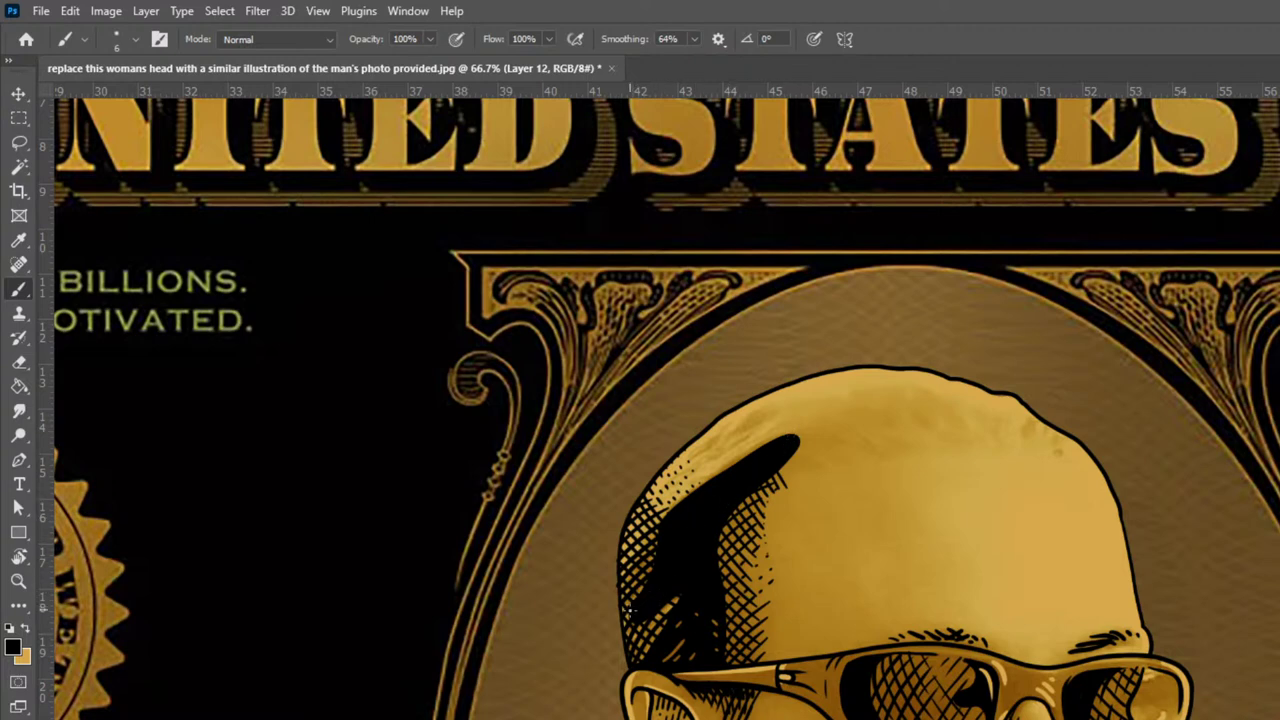
Add thin gold strands through the black hair patch and hatch between its upper edge and the head outline
mouse_move(648, 594)
mouse_down()
mouse_move(730, 513)
mouse_move(660, 567)
mouse_move(700, 528)
mouse_up()
drag(690, 456, 719, 490)
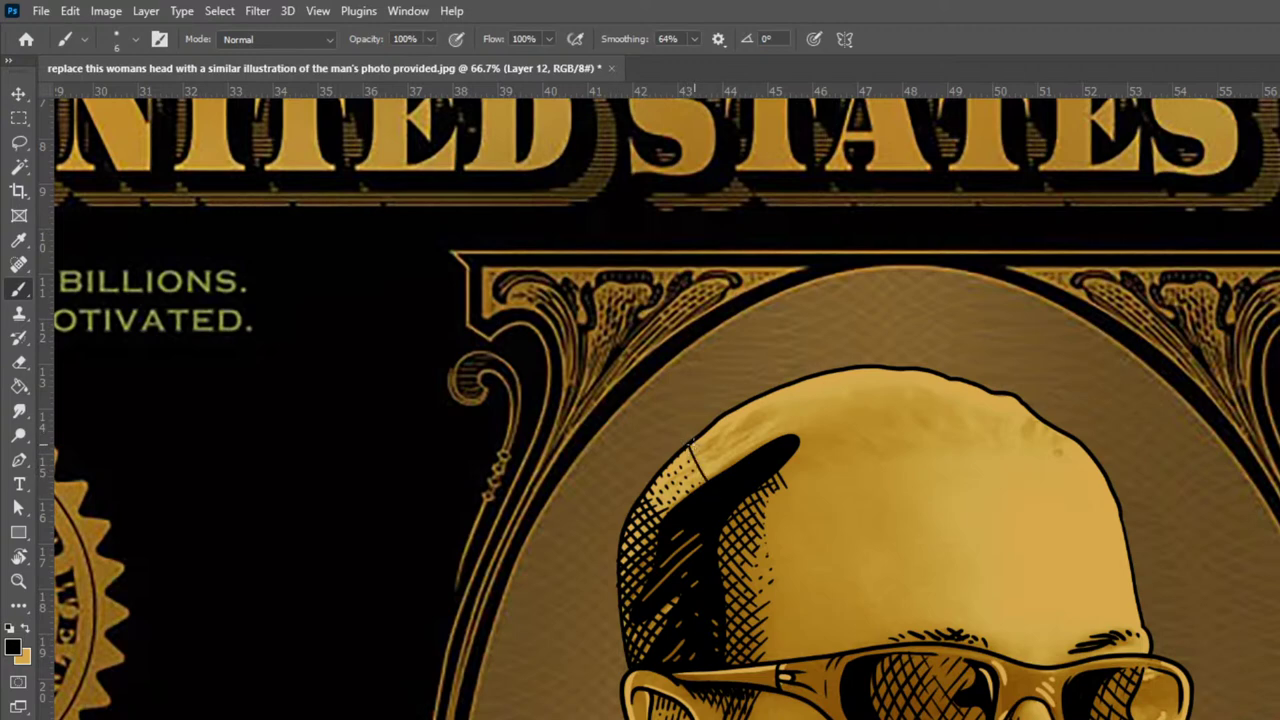
key(ctrl+z)
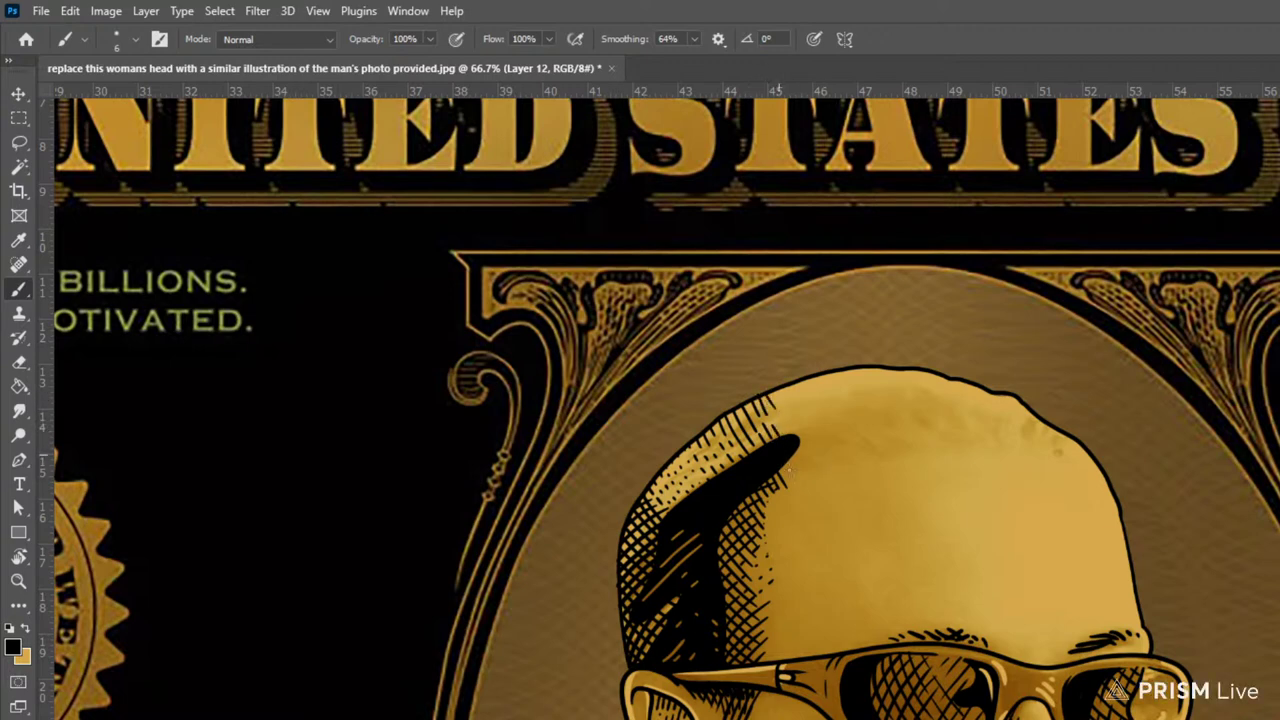
Hatch slanted strokes past the patch's tip and across the top of the head to form the front hairline
drag(778, 410, 808, 462)
drag(774, 392, 814, 452)
drag(782, 389, 812, 436)
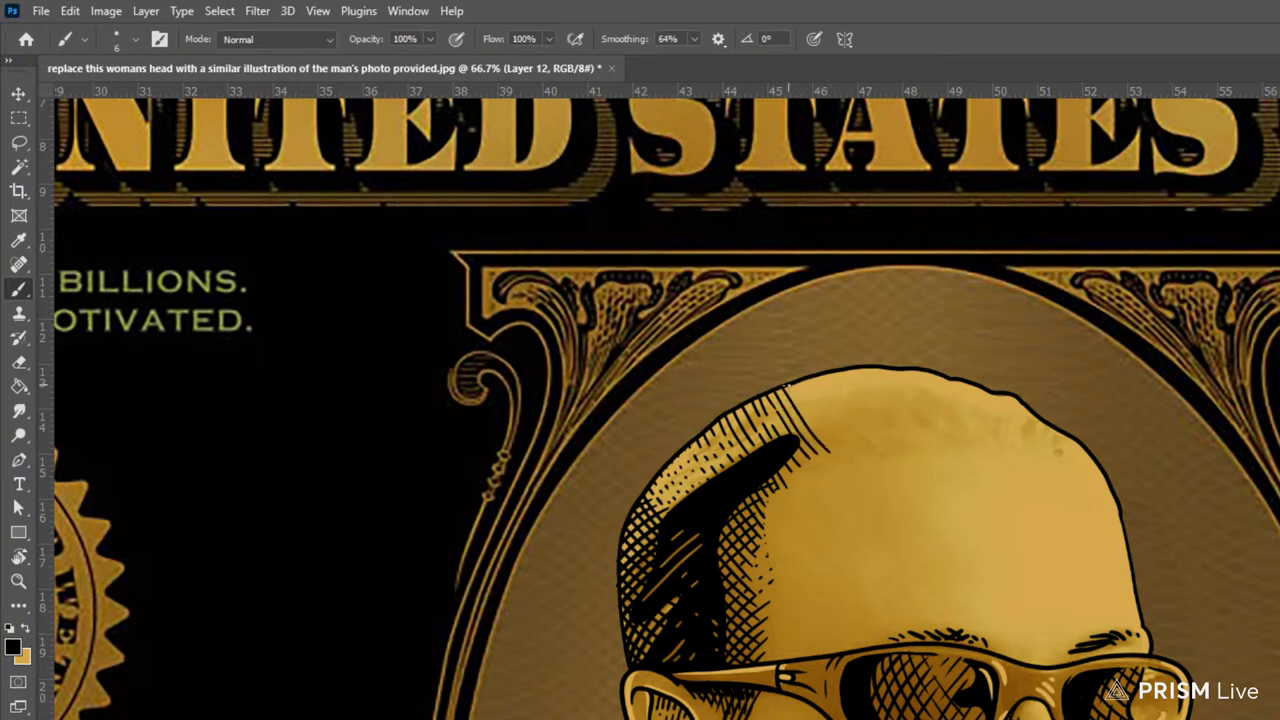
drag(812, 420, 840, 450)
drag(808, 402, 856, 442)
drag(846, 412, 872, 455)
drag(832, 403, 877, 447)
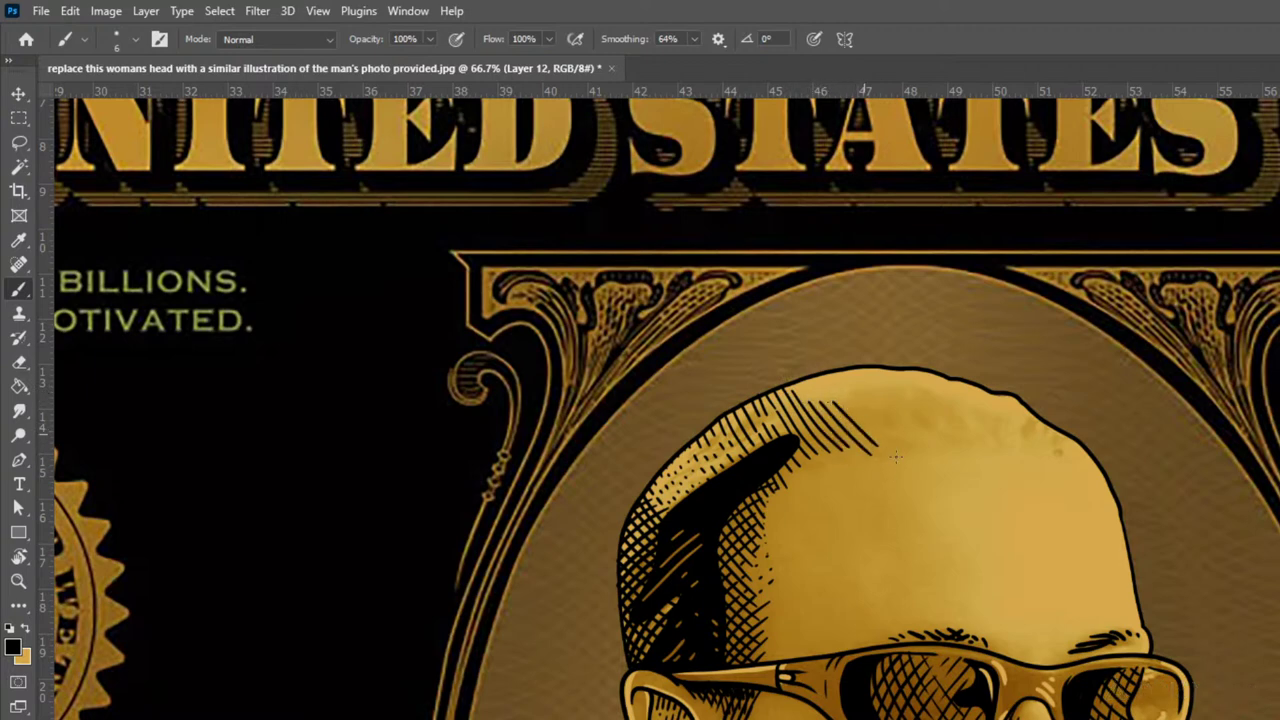
drag(846, 398, 888, 450)
drag(860, 400, 898, 438)
mouse_move(874, 394)
mouse_down()
mouse_move(919, 429)
mouse_move(887, 391)
mouse_move(937, 437)
mouse_move(902, 391)
mouse_move(950, 448)
mouse_move(921, 395)
mouse_move(973, 448)
mouse_move(1012, 445)
mouse_move(1032, 422)
mouse_move(1022, 440)
mouse_move(1065, 458)
mouse_up()
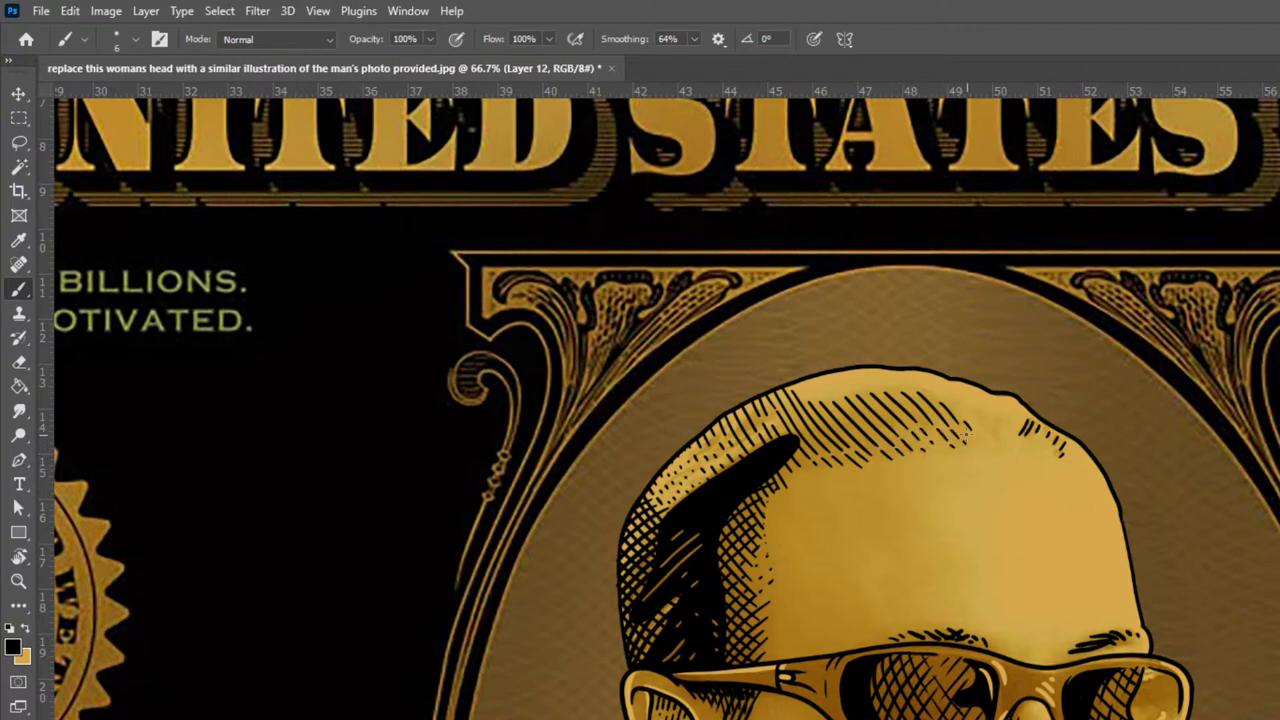
Extend the hairline hatching over the head's far corner and add short strokes down the far side along the outline
mouse_move(966, 408)
mouse_down()
mouse_move(1006, 446)
mouse_move(1028, 432)
mouse_move(1056, 454)
mouse_up()
key(ctrl+comma)
key(ctrl+comma)
mouse_move(1076, 468)
mouse_down()
mouse_move(1101, 501)
mouse_move(1076, 468)
mouse_move(1124, 536)
mouse_up()
key(ctrl+z)
key(ctrl+z)
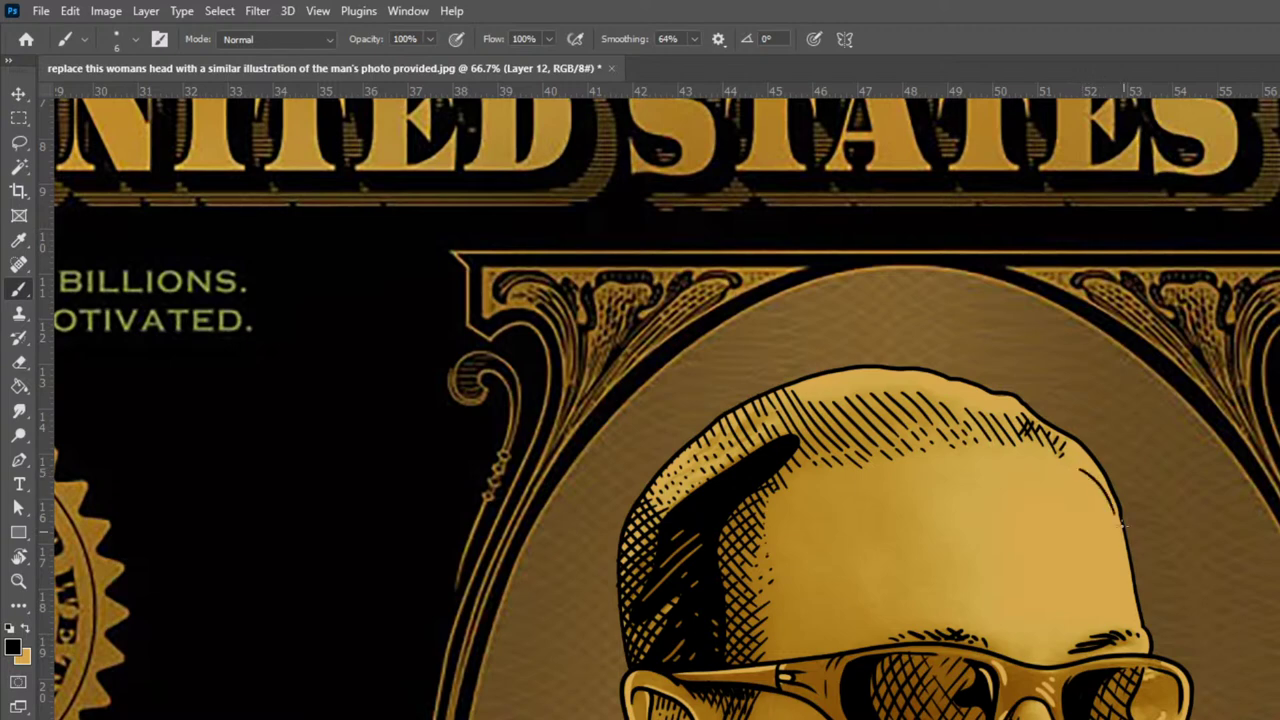
mouse_move(1067, 456)
mouse_down()
mouse_move(1075, 434)
mouse_move(1113, 497)
mouse_up()
Examine the finished hair hatching on the whole banknote and closer within the portrait oval
key(ctrl+minus)
key(ctrl+minus)
key(ctrl+minus)
key(ctrl+minus)
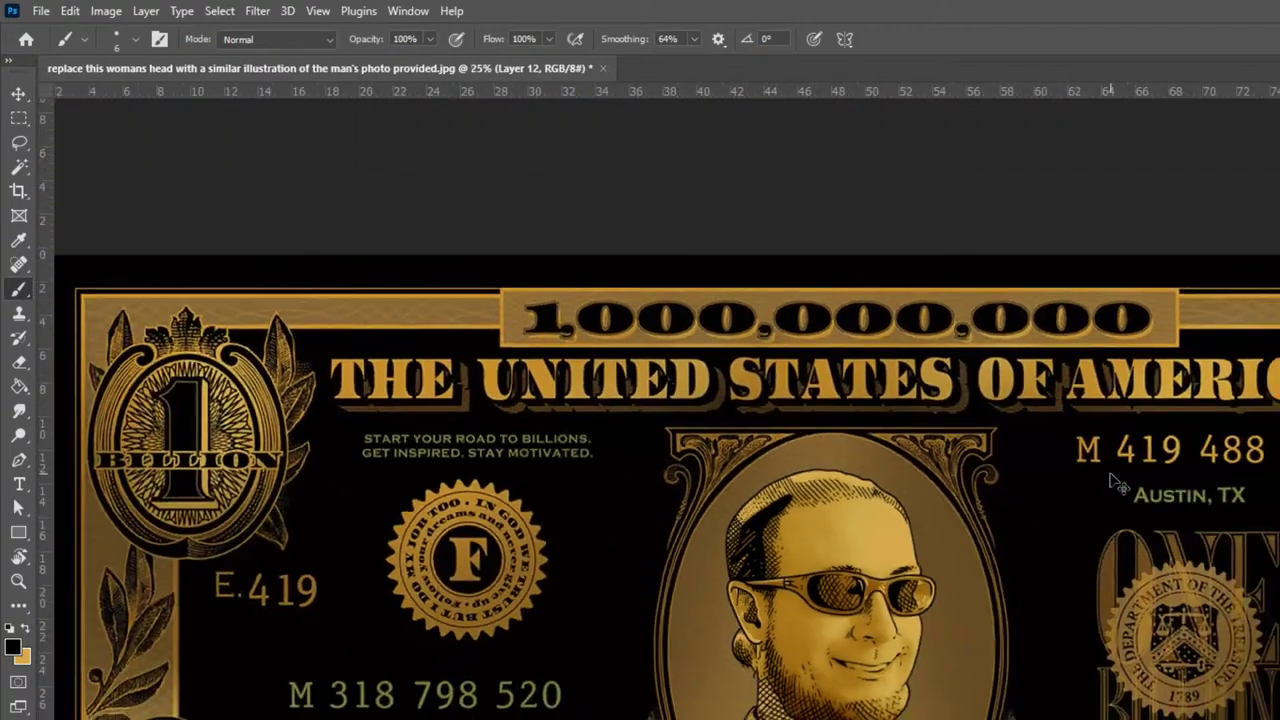
key(ctrl+plus)
key(ctrl+plus)
key(ctrl+plus)
key(ctrl+plus)
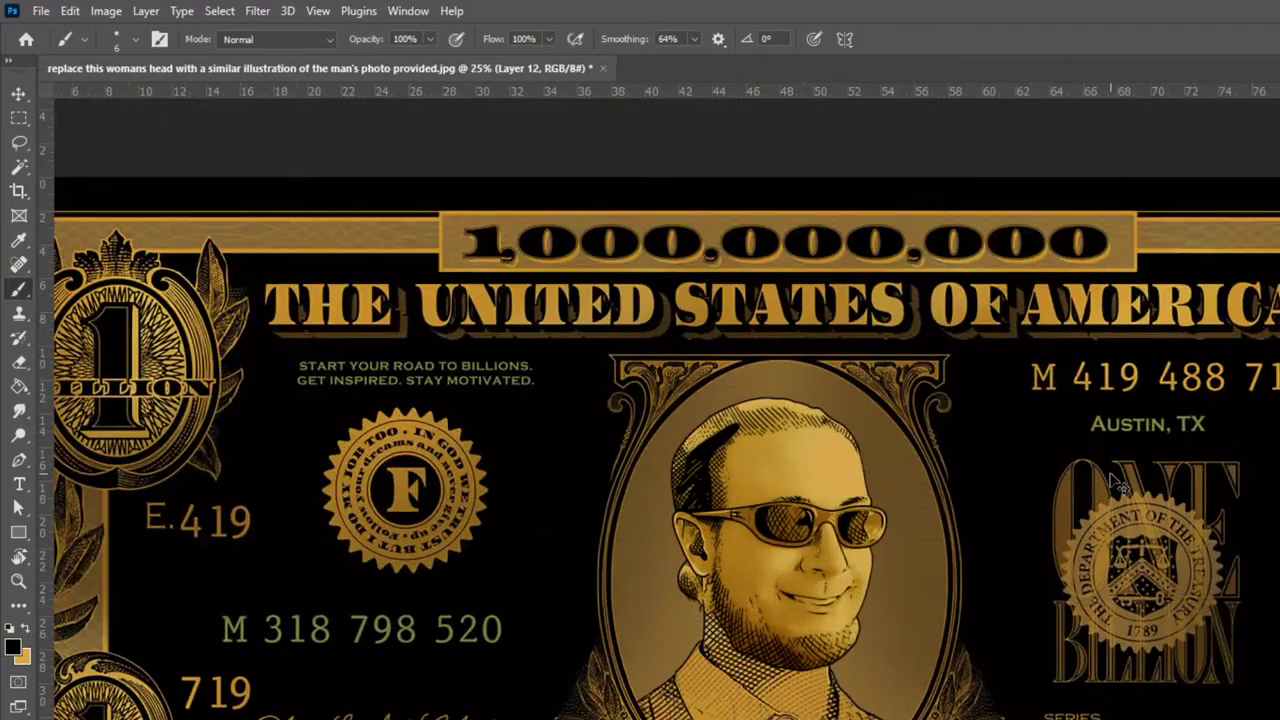
key(ctrl+minus)
key(ctrl+minus)
key(ctrl+minus)
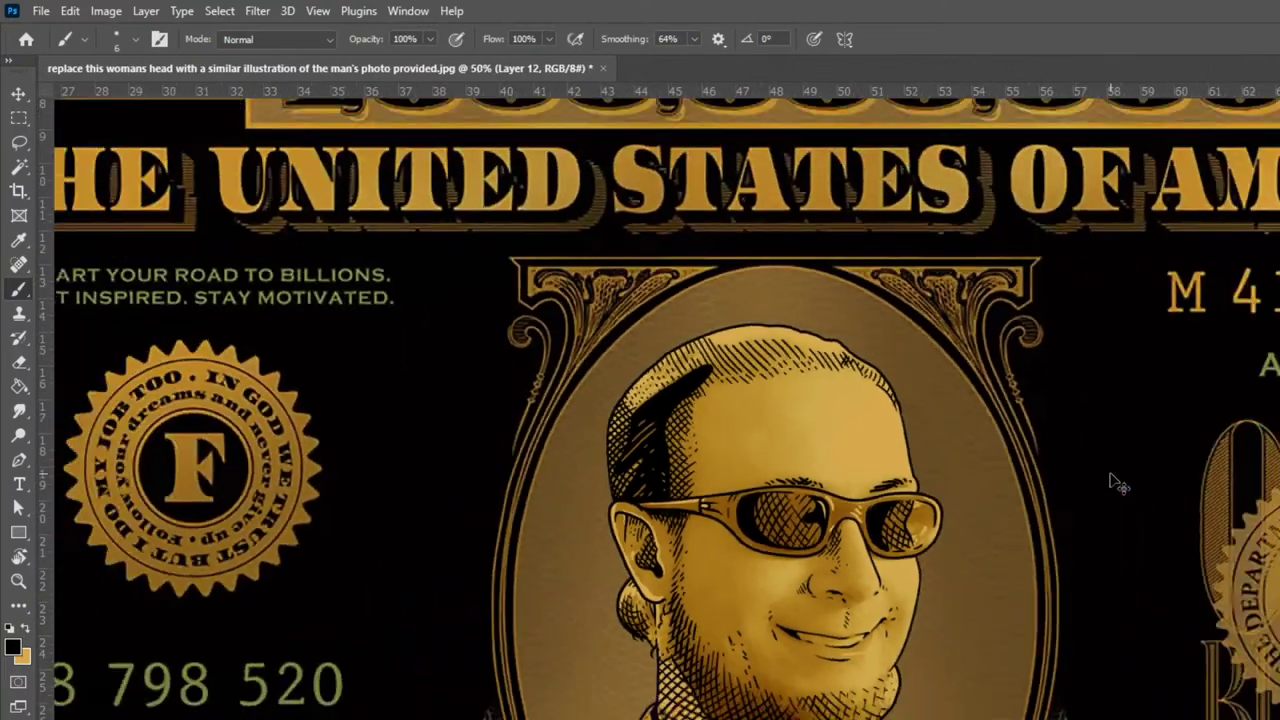
key(ctrl+plus)
key(ctrl+plus)
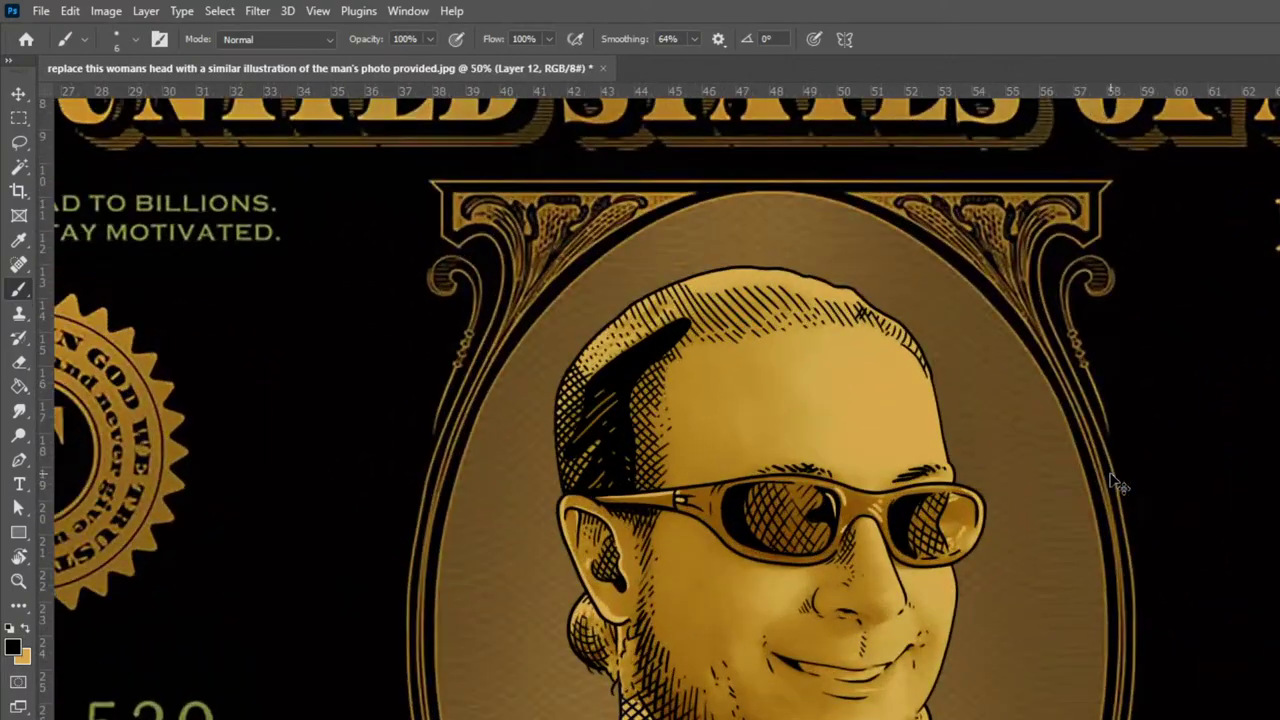
Try brown and then light gold colour overlays, sampled from the canvas, on the duplicated face shading layer, and delete that layer
key(alt+bracketright)
key(alt+bracketright)
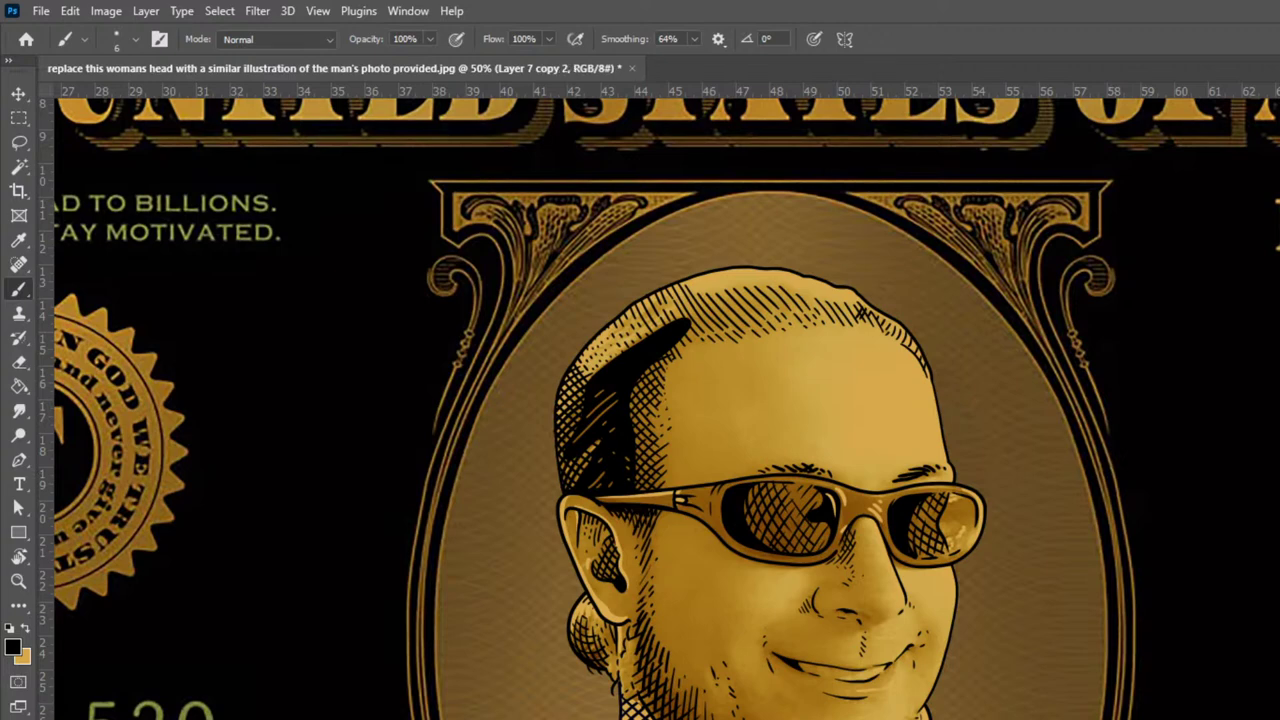
double_click(1141, 605)
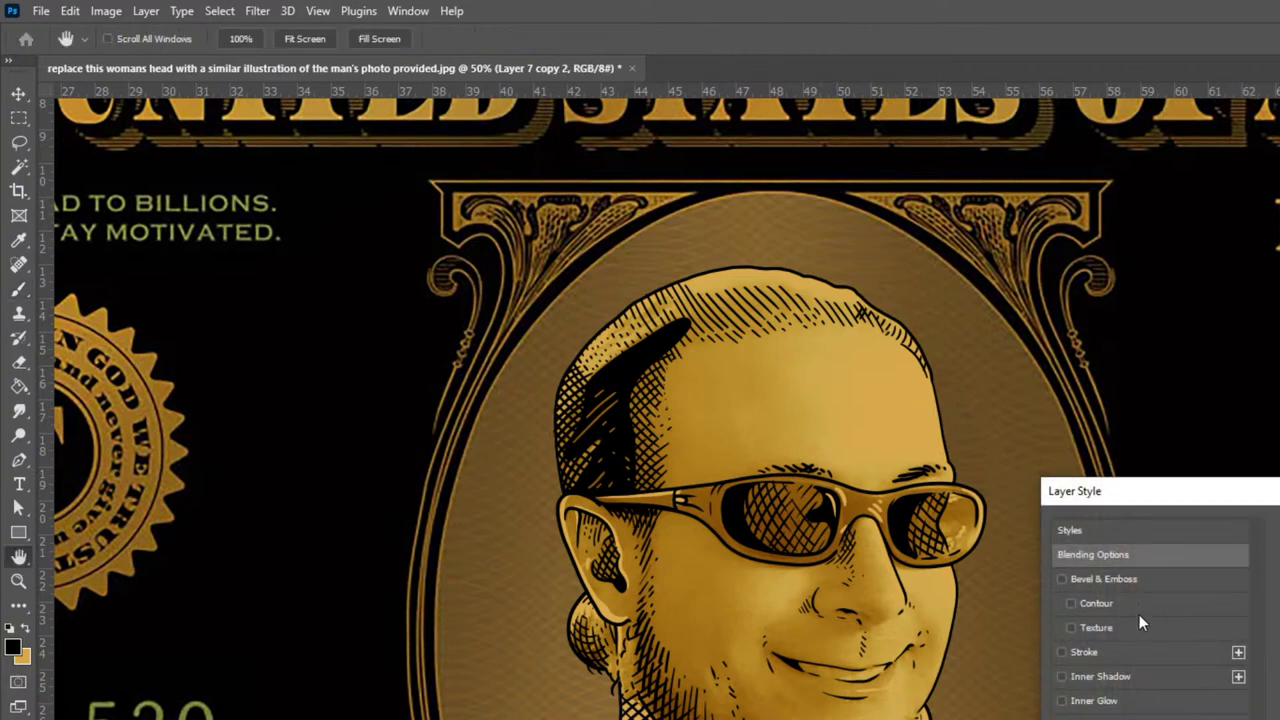
click(627, 270)
click(1212, 353)
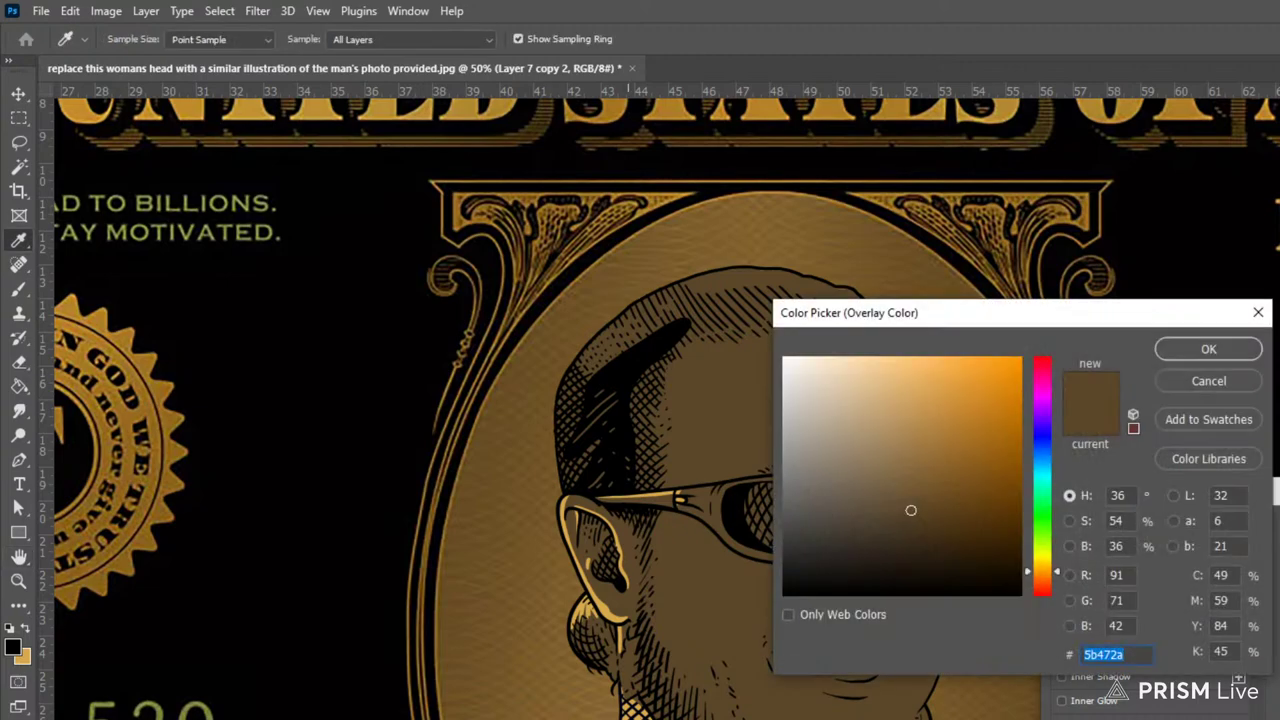
click(628, 498)
click(1225, 347)
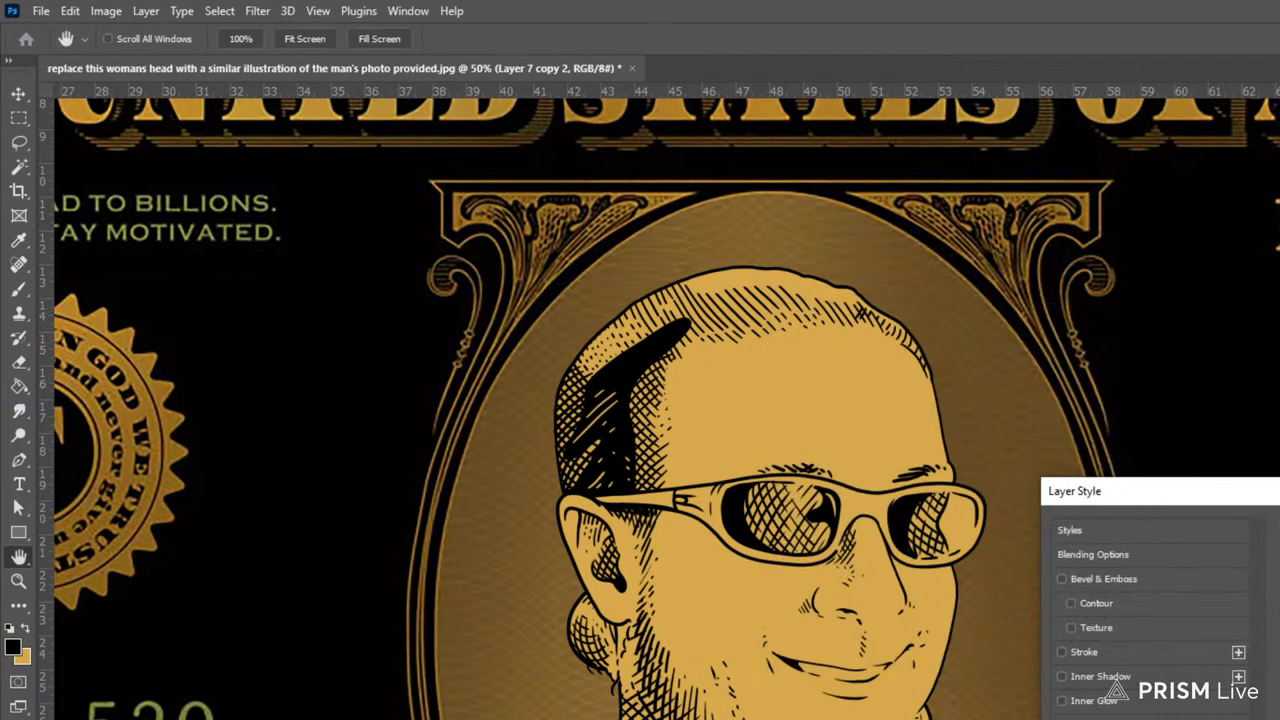
key(Return)
key(b)
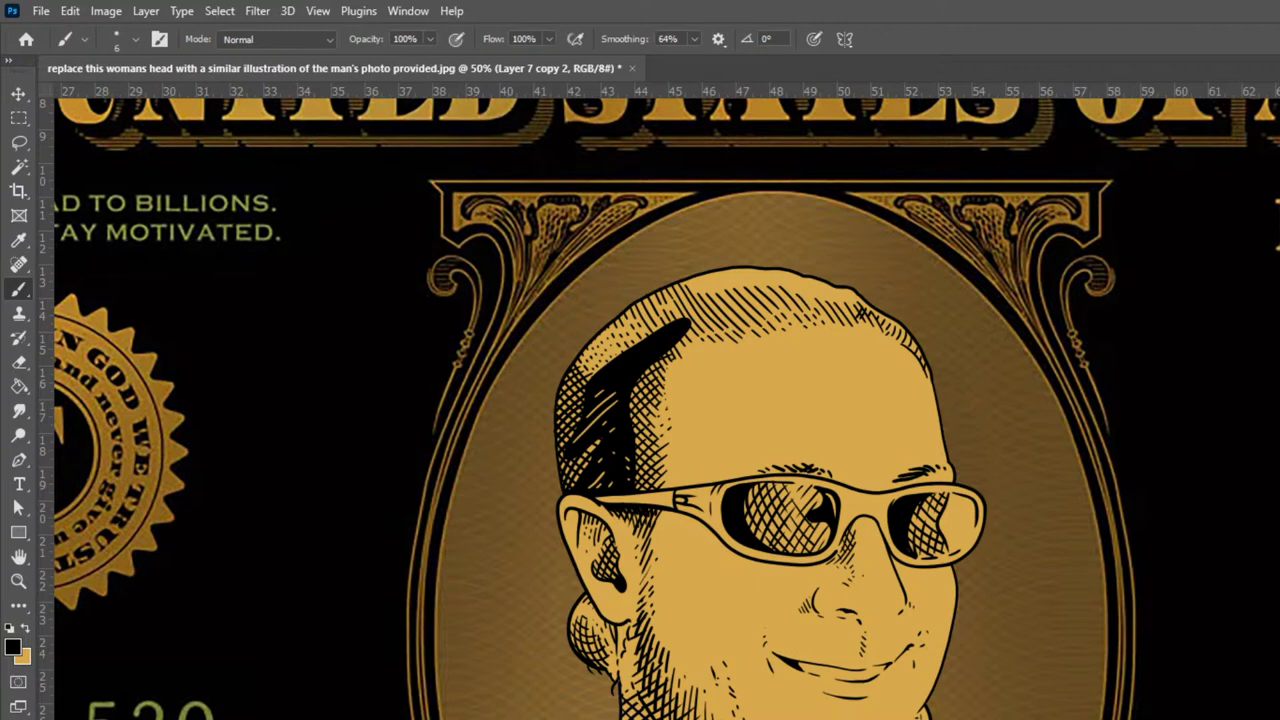
key(Delete)
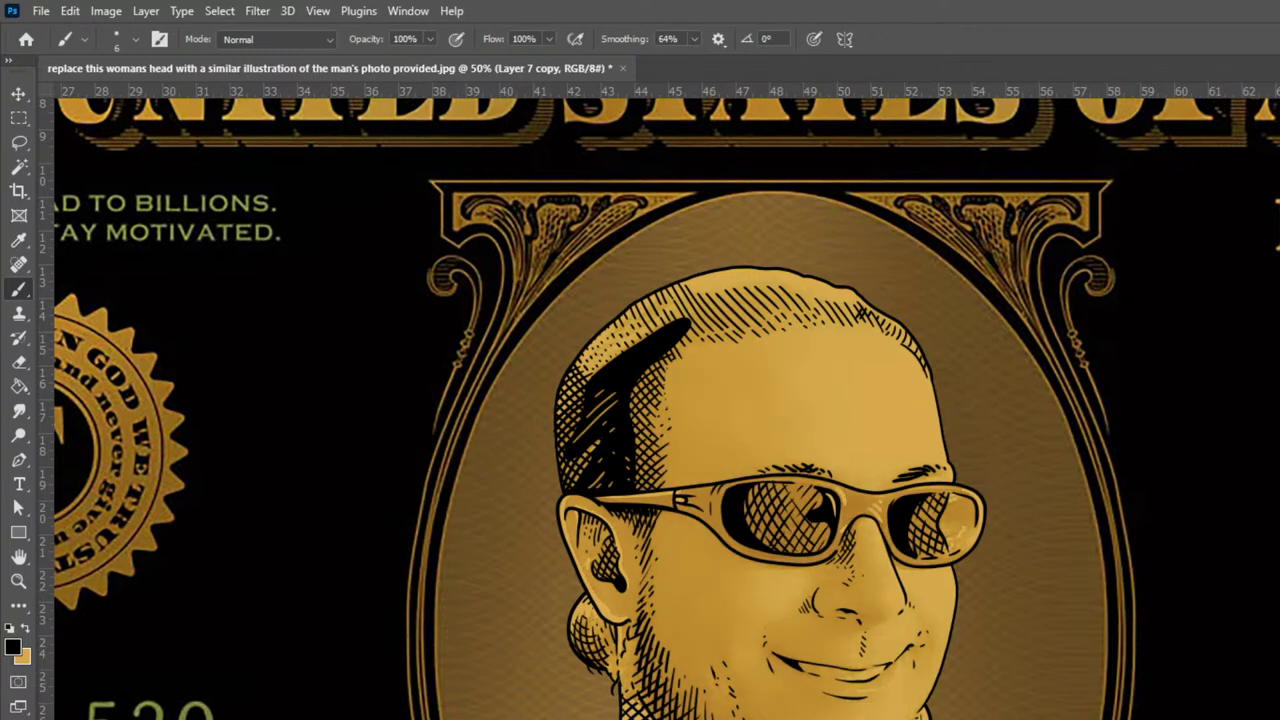
Examine the portrait's gold colouring against the whole banknote and closer within the oval frame
key(ctrl+minus)
key(ctrl+minus)
key(ctrl+minus)
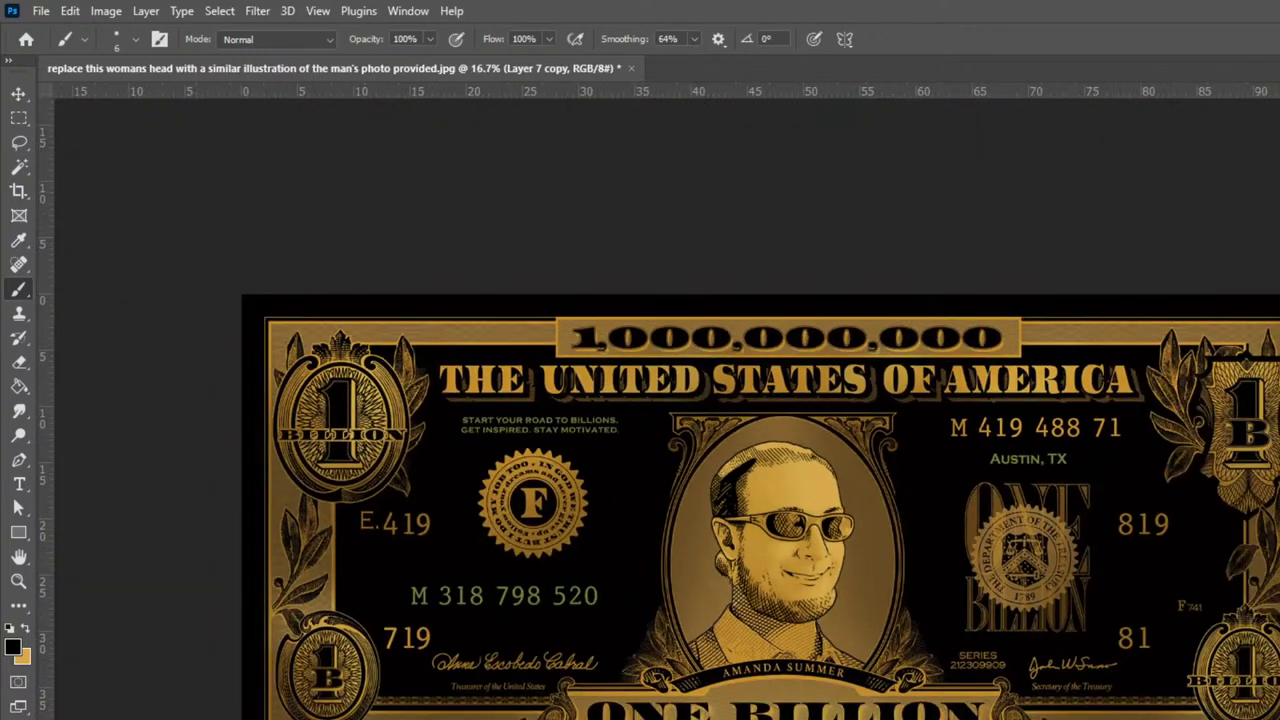
key(ctrl+plus)
key(ctrl+plus)
key(ctrl+plus)
key(ctrl+plus)
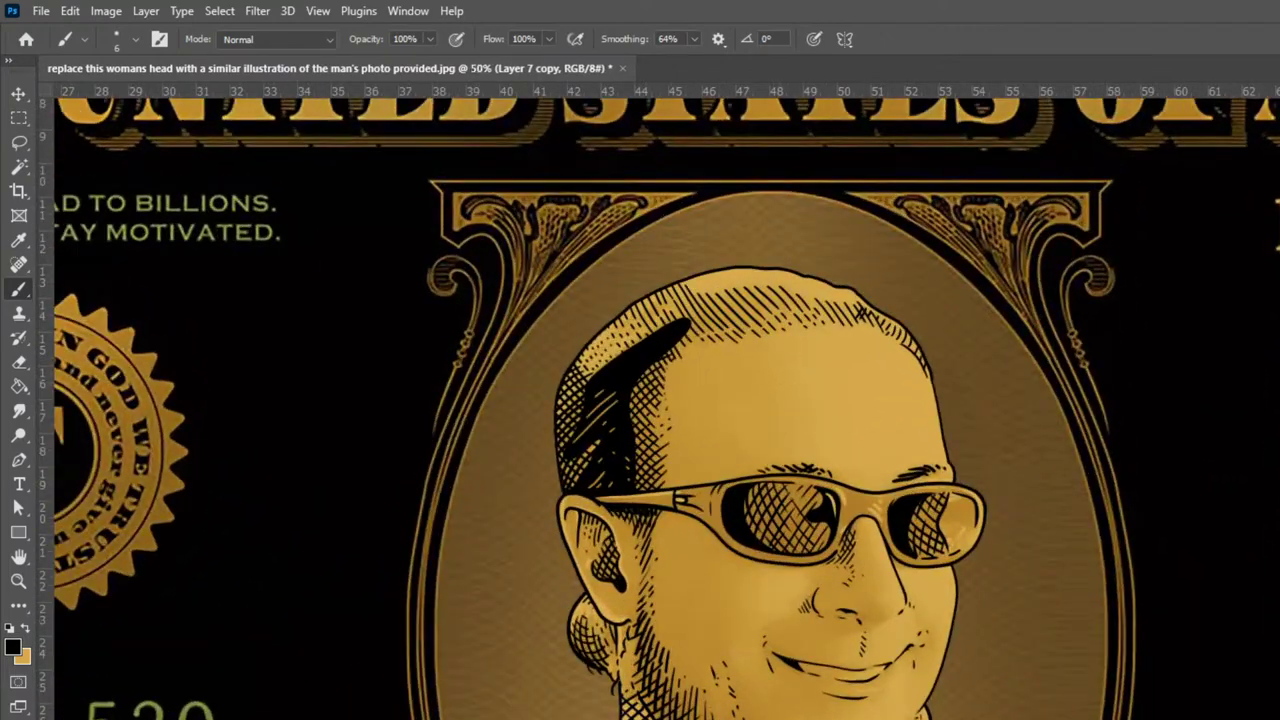
key(ctrl+minus)
key(ctrl+minus)
key(ctrl+minus)
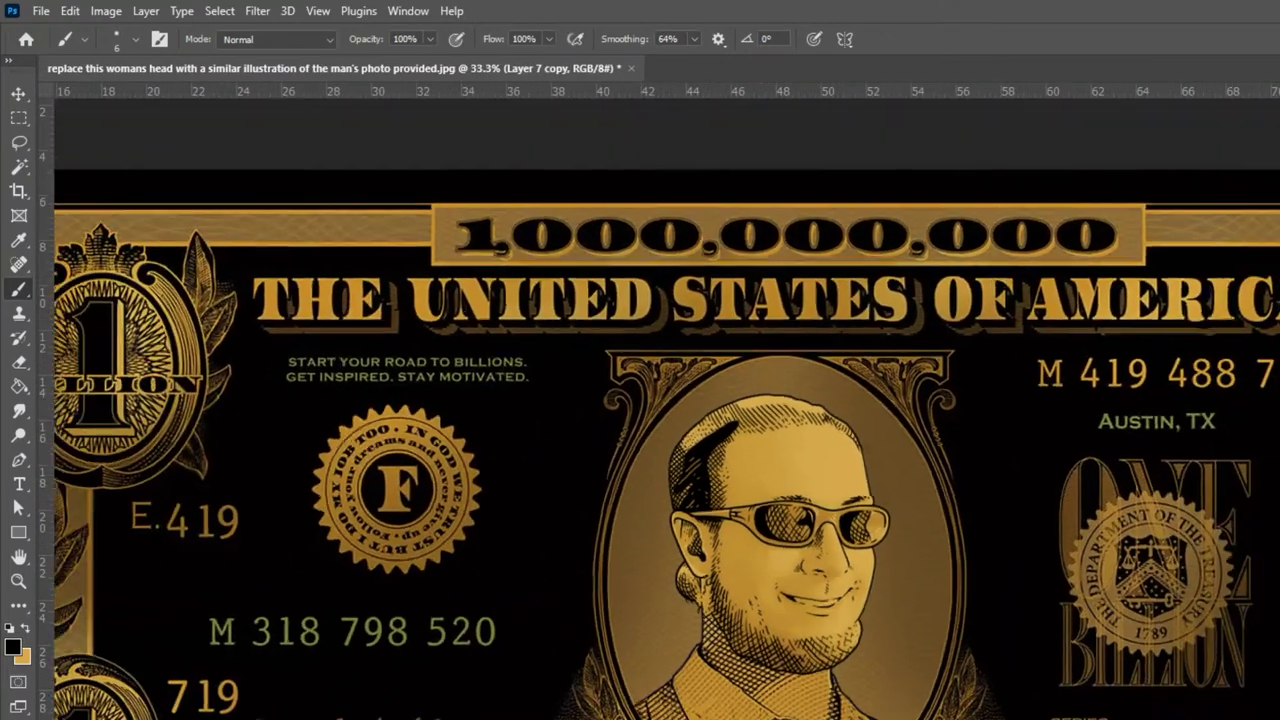
key(ctrl+plus)
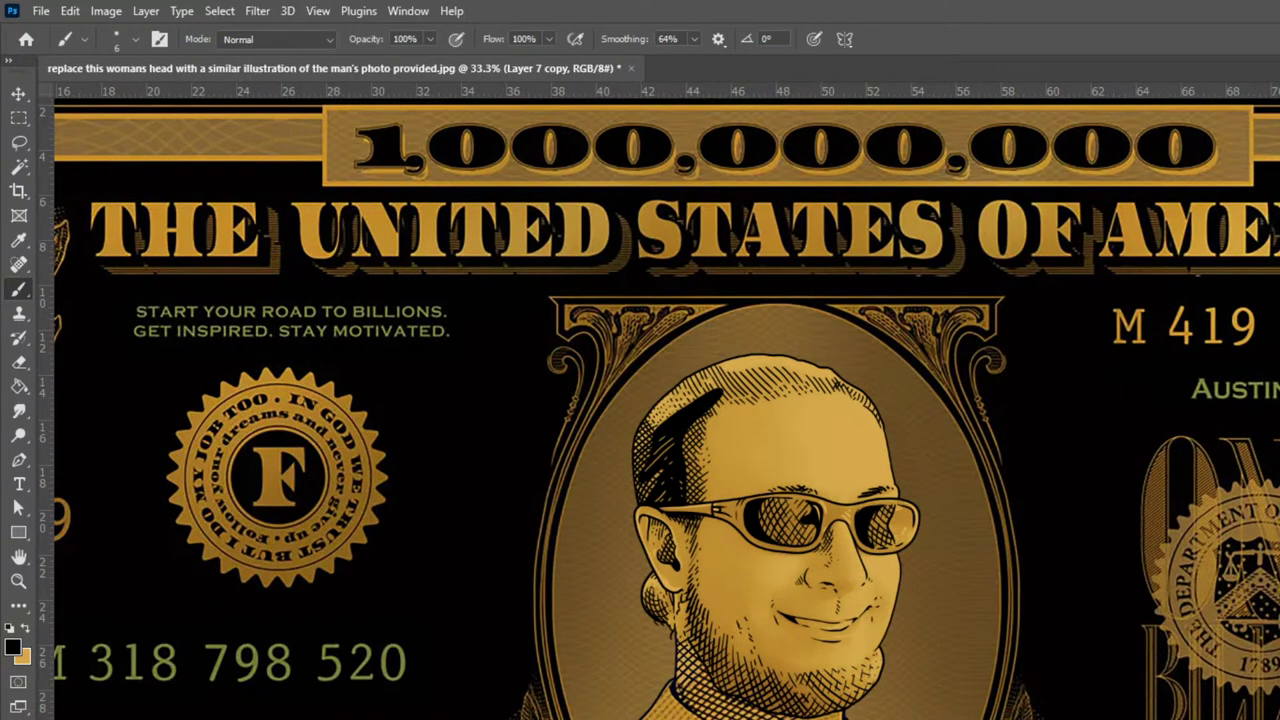
Duplicate the face shading layer and give the copy a deeper gold colour overlay sampled from the banknote
key(ctrl+j)
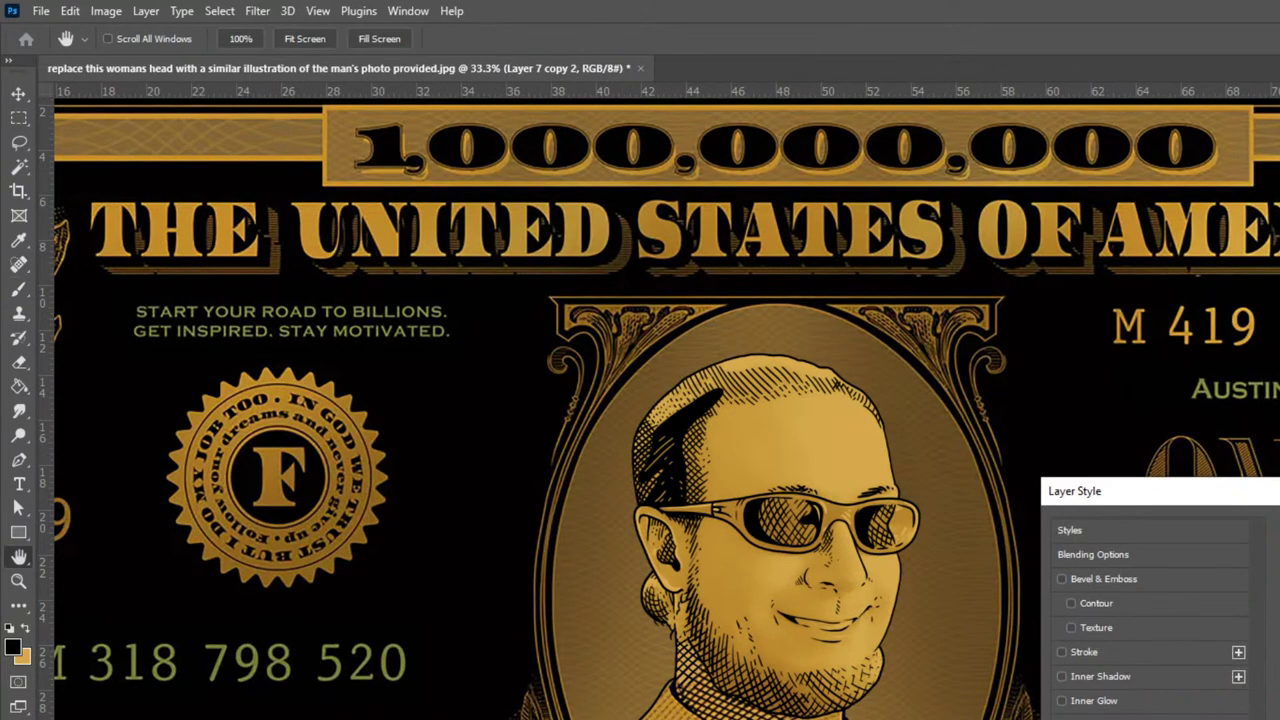
click(838, 715)
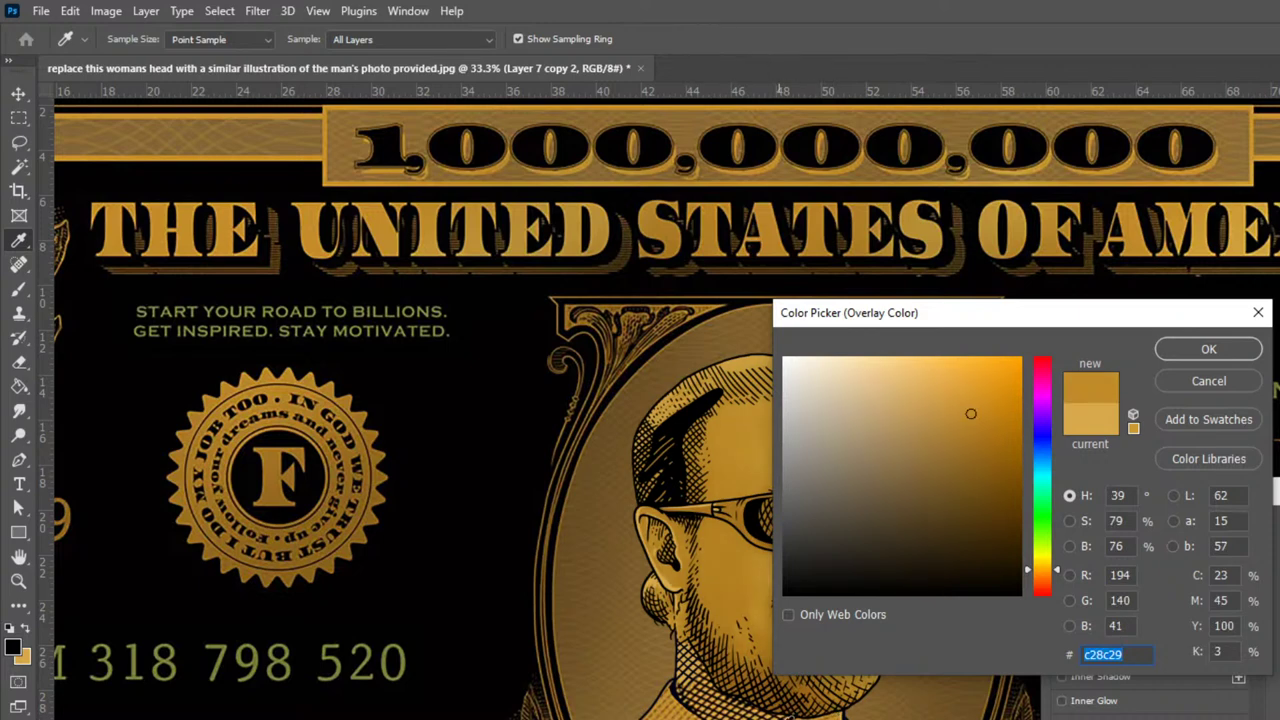
drag(1128, 317, 1278, 367)
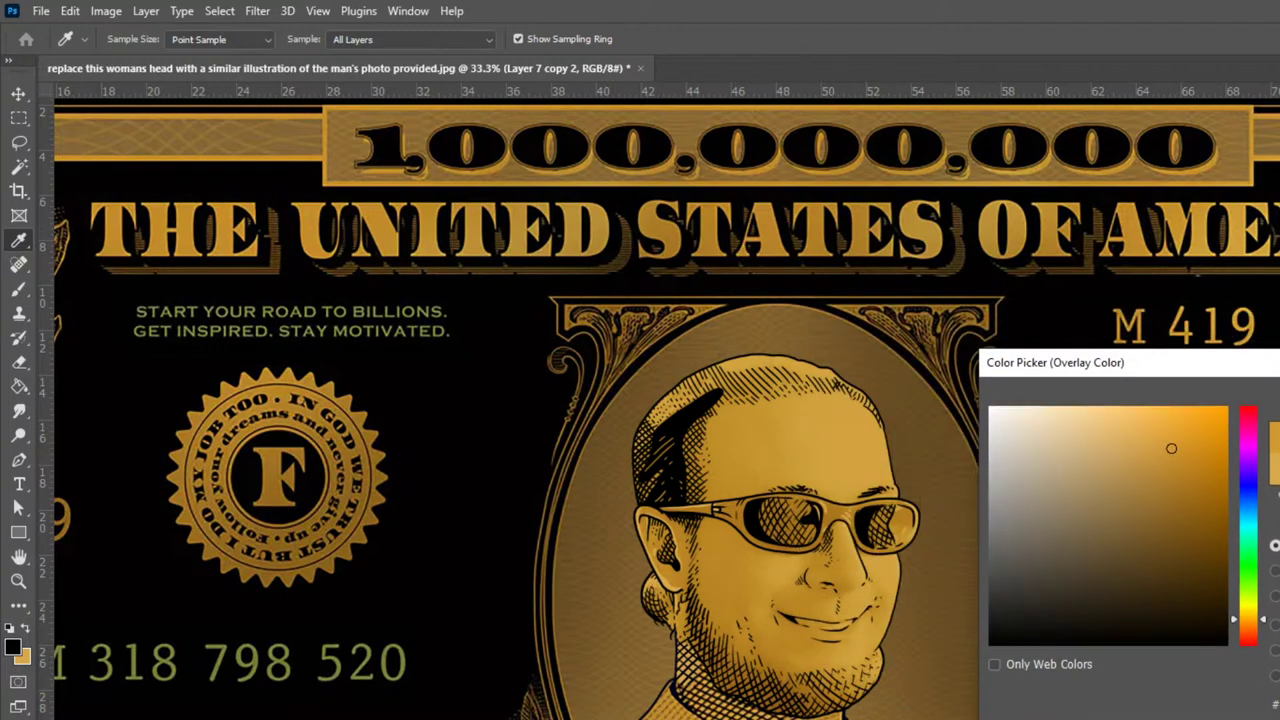
key(Return)
key(h)
key(Return)
key(b)
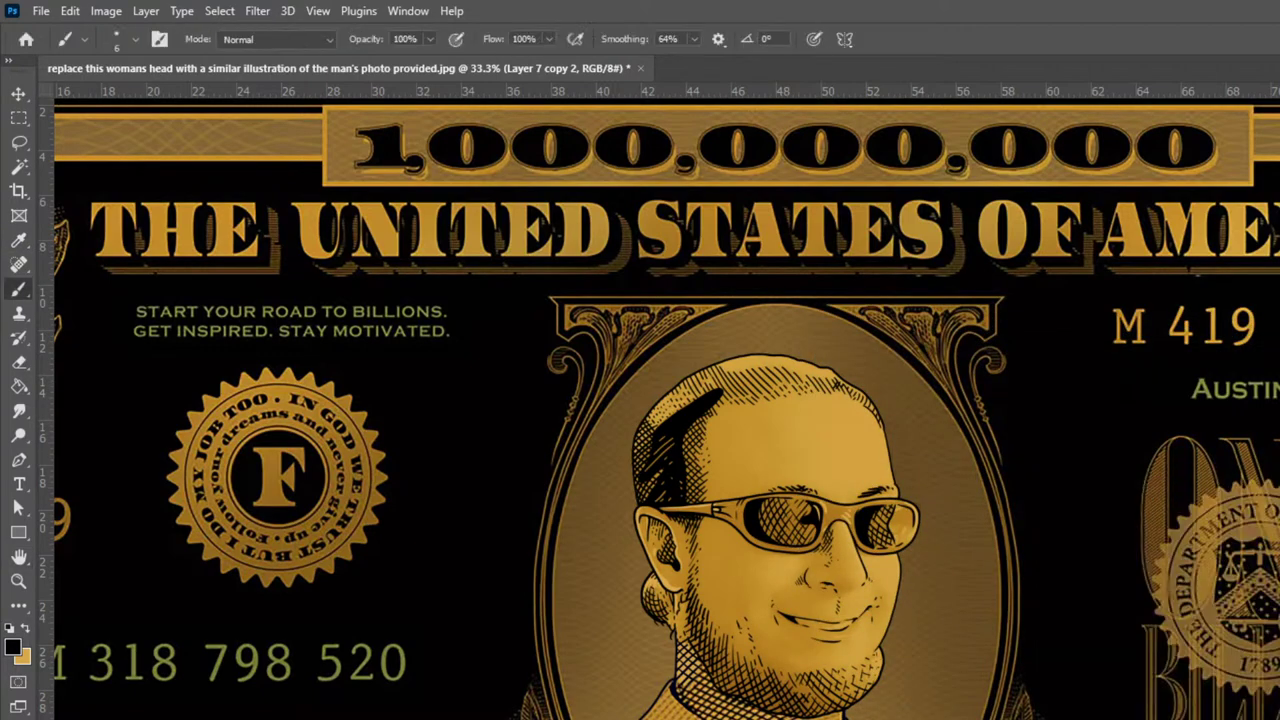
Compare the face around the ear and jaw with the original shading layer hidden and shown
key(ctrl+plus)
key(ctrl+plus)
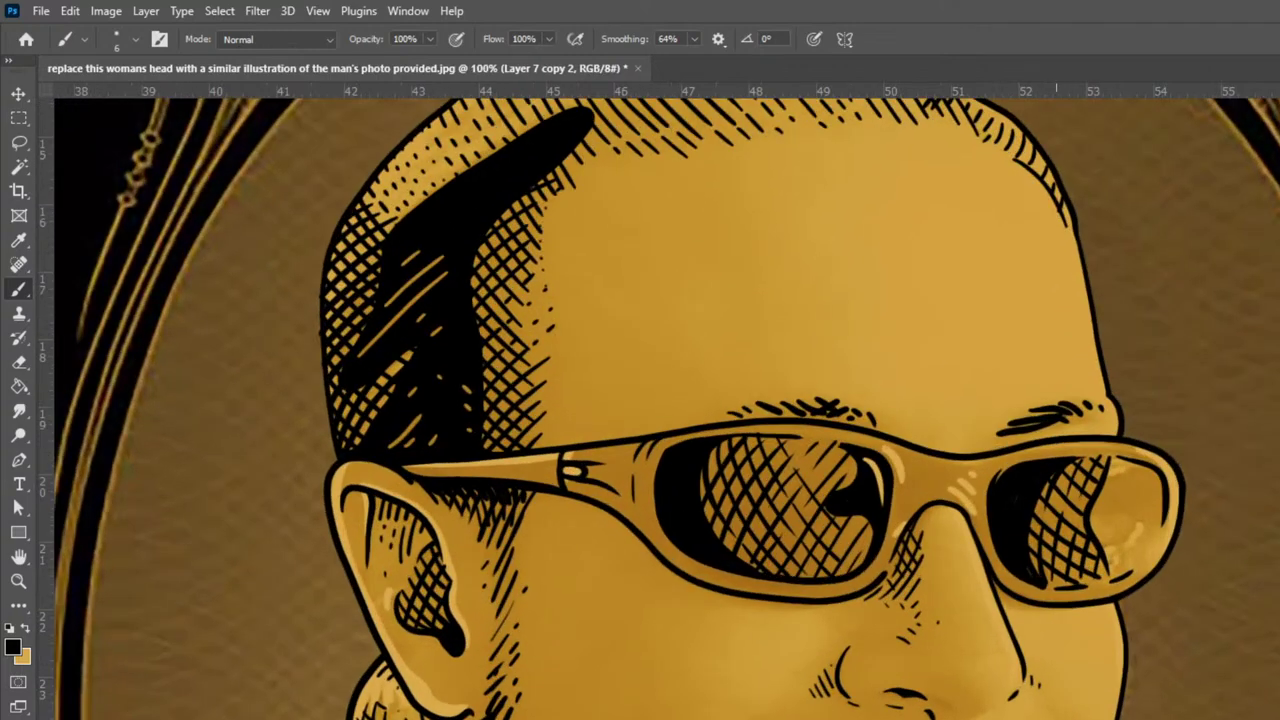
drag(700, 480, 1000, 222)
key(alt+[)
key(ctrl+comma)
key(ctrl+comma)
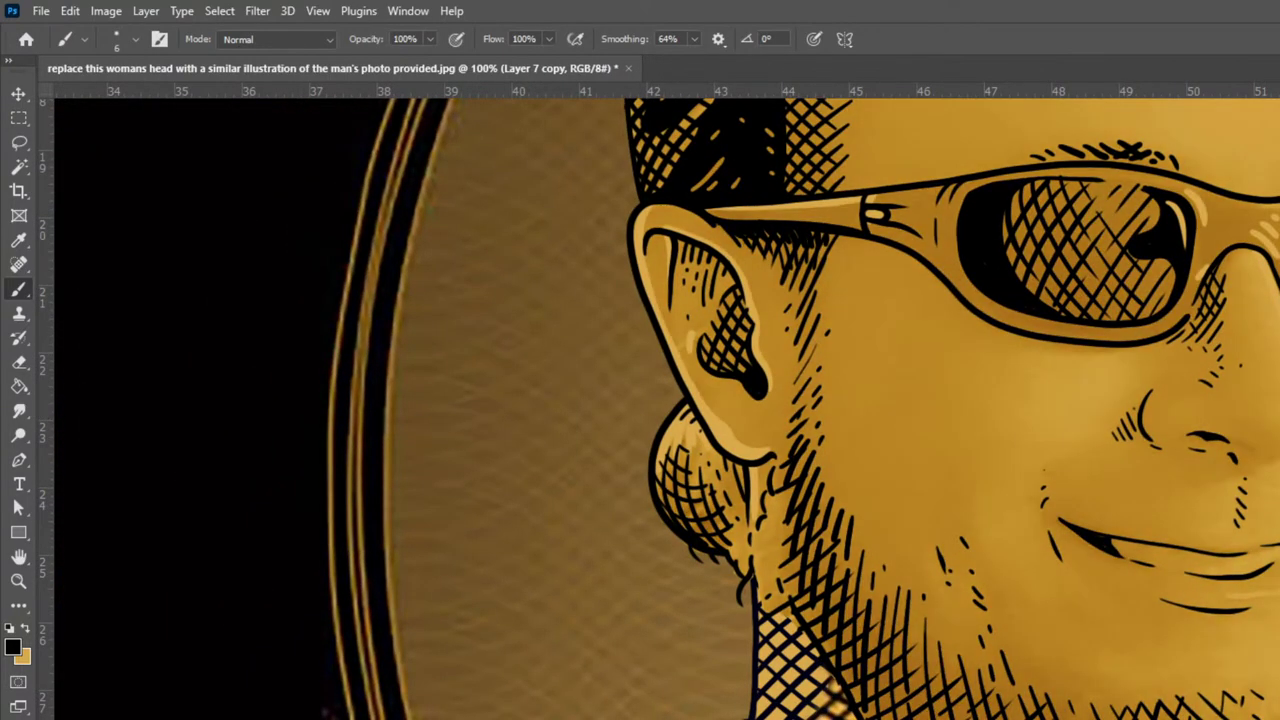
Select Layer 5, sample the face's gold as the fill colour, and turn off contiguous filling for the Paint Bucket
key(v)
key(alt+bracketleft)
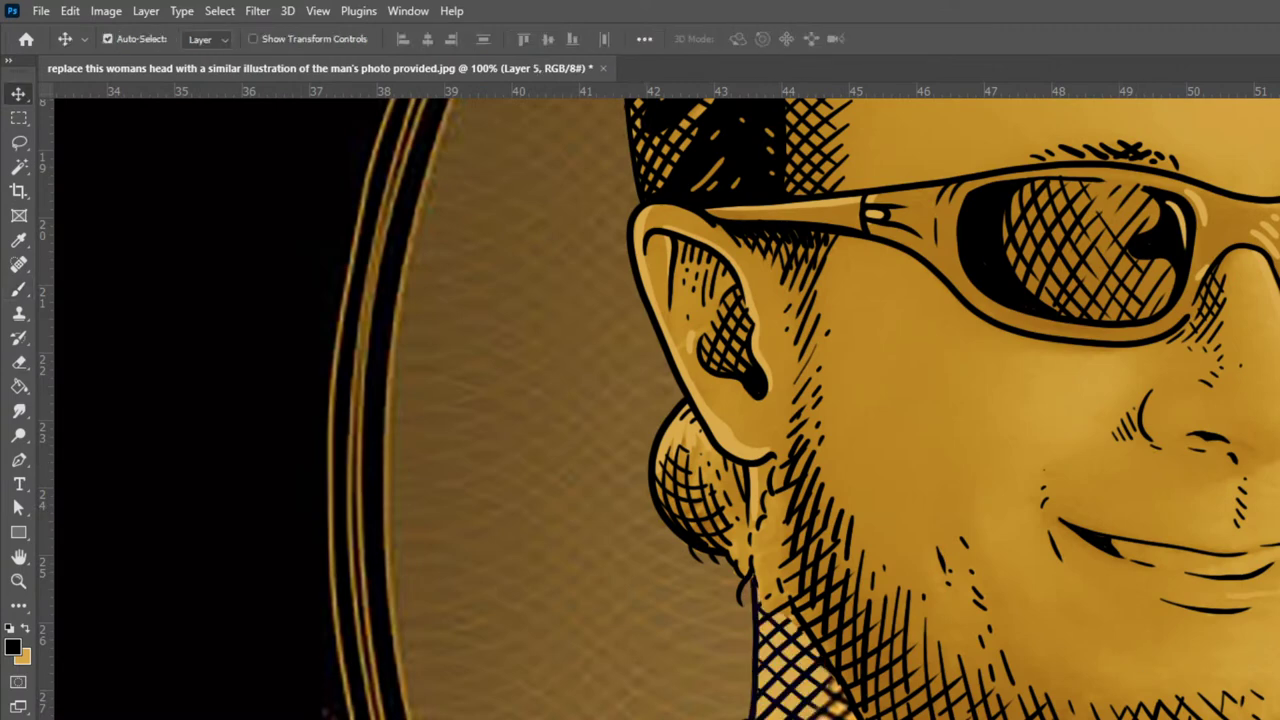
key(g)
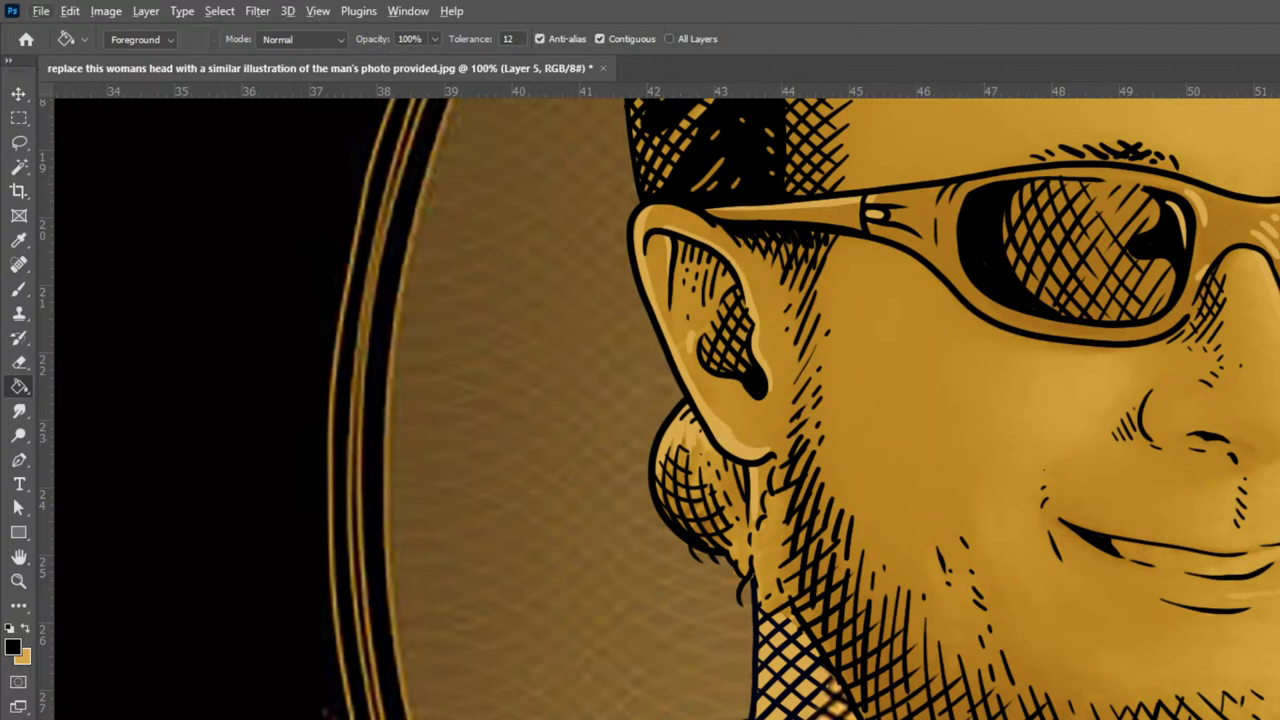
click(1108, 500)
alt+click(974, 456)
key(ctrl+z)
click(600, 39)
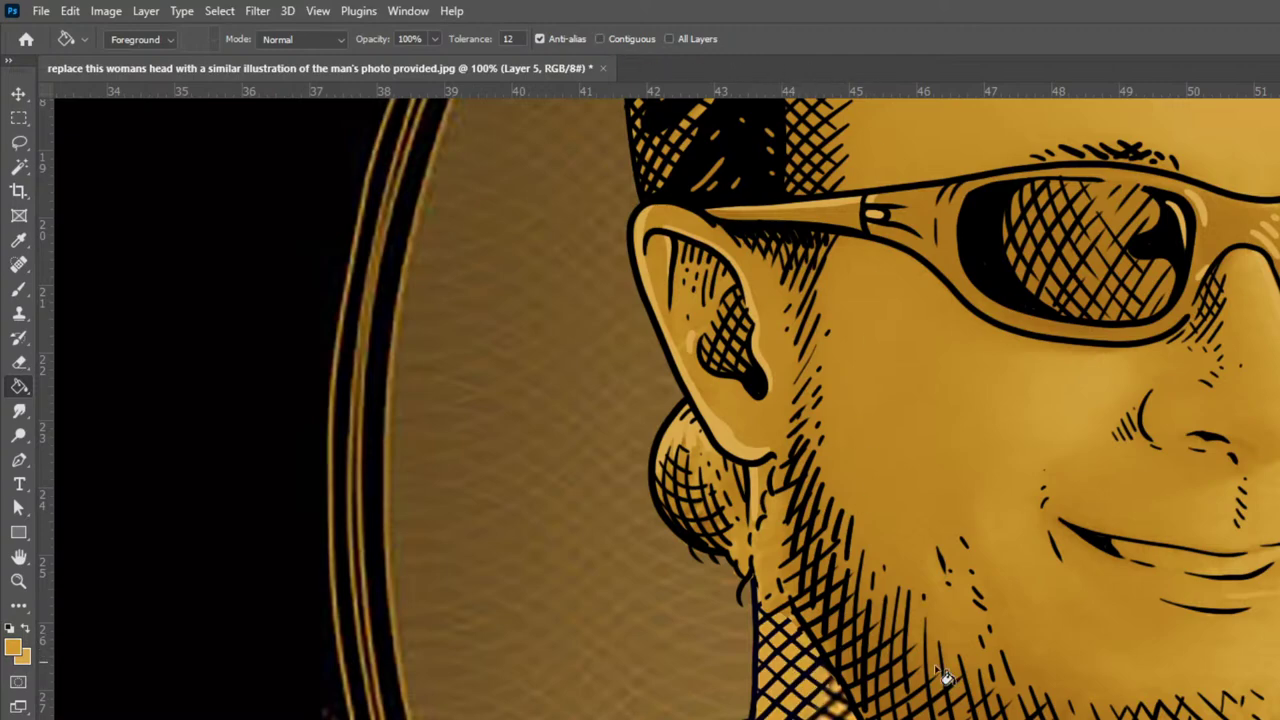
Examine how the recoloured head blends with the oval background and the rest of the banknote at several magnifications
key(ctrl+minus)
key(ctrl+minus)
key(ctrl+minus)
key(ctrl+minus)
key(ctrl+minus)
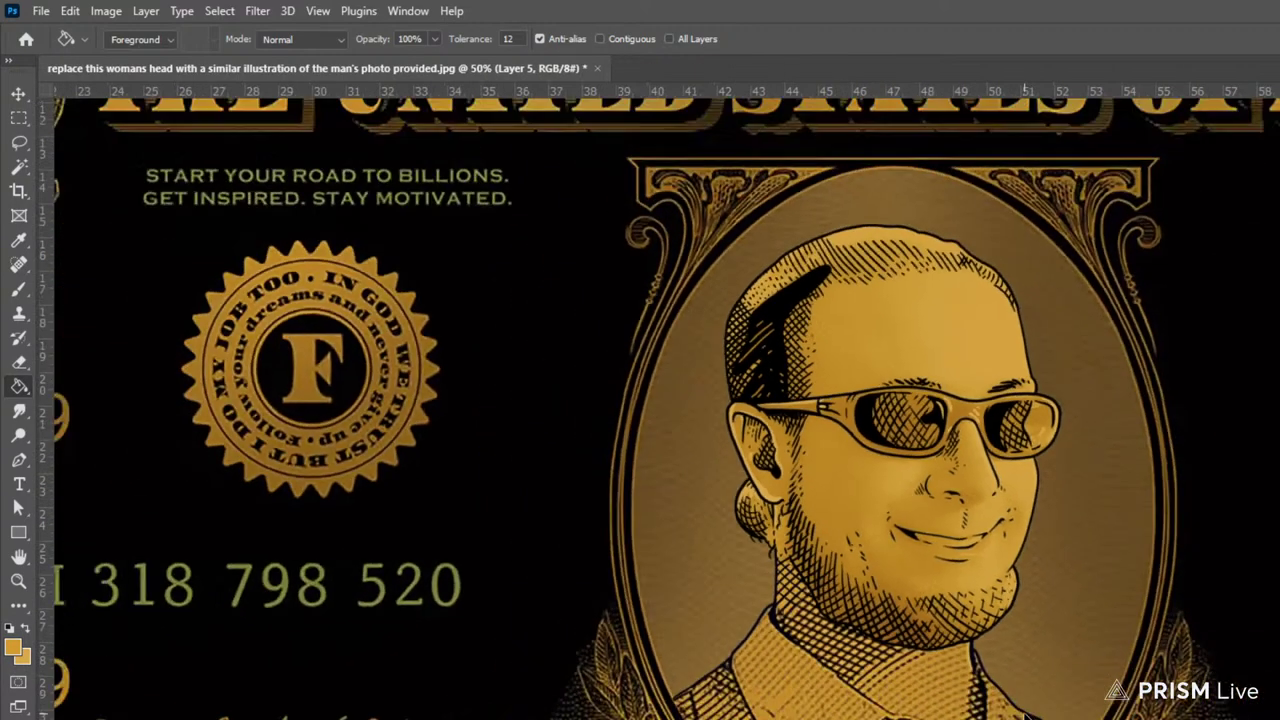
key(ctrl+plus)
key(ctrl+plus)
key(ctrl+plus)
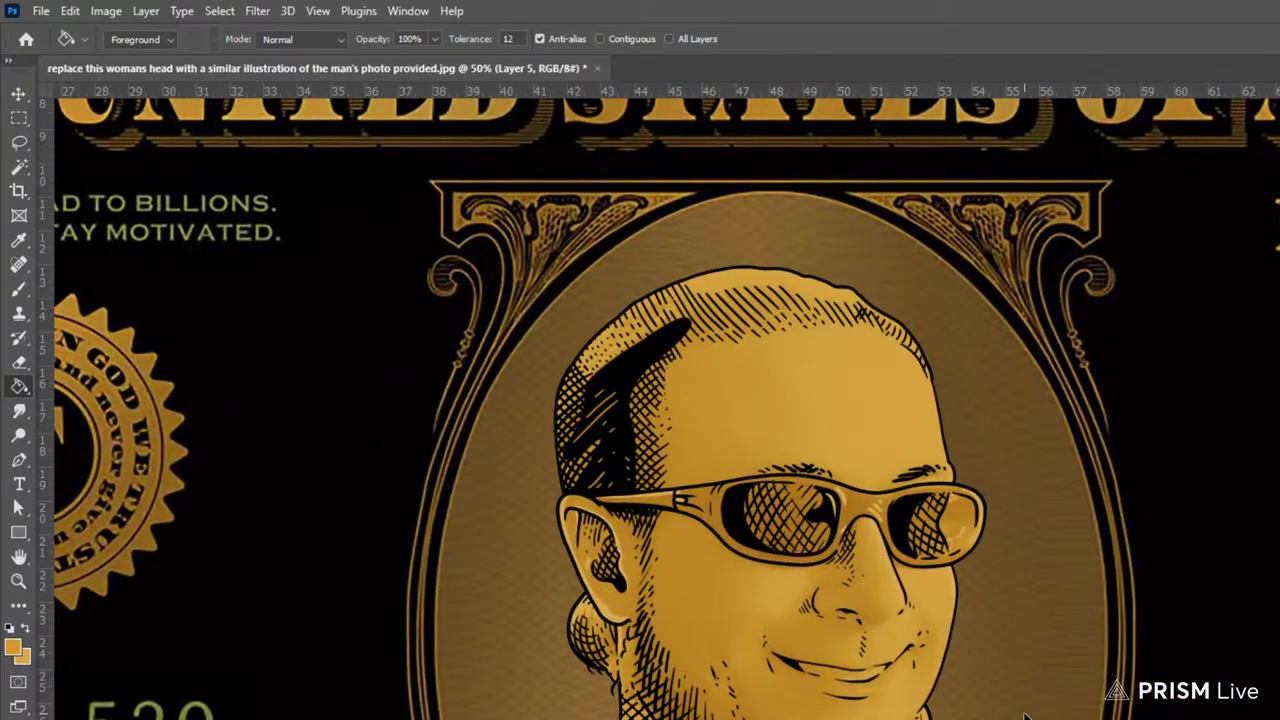
key(ctrl+minus)
key(ctrl+minus)
key(ctrl+plus)
key(ctrl+minus)
key(ctrl+minus)
key(ctrl+plus)
key(ctrl+plus)
key(ctrl+plus)
key(ctrl+plus)
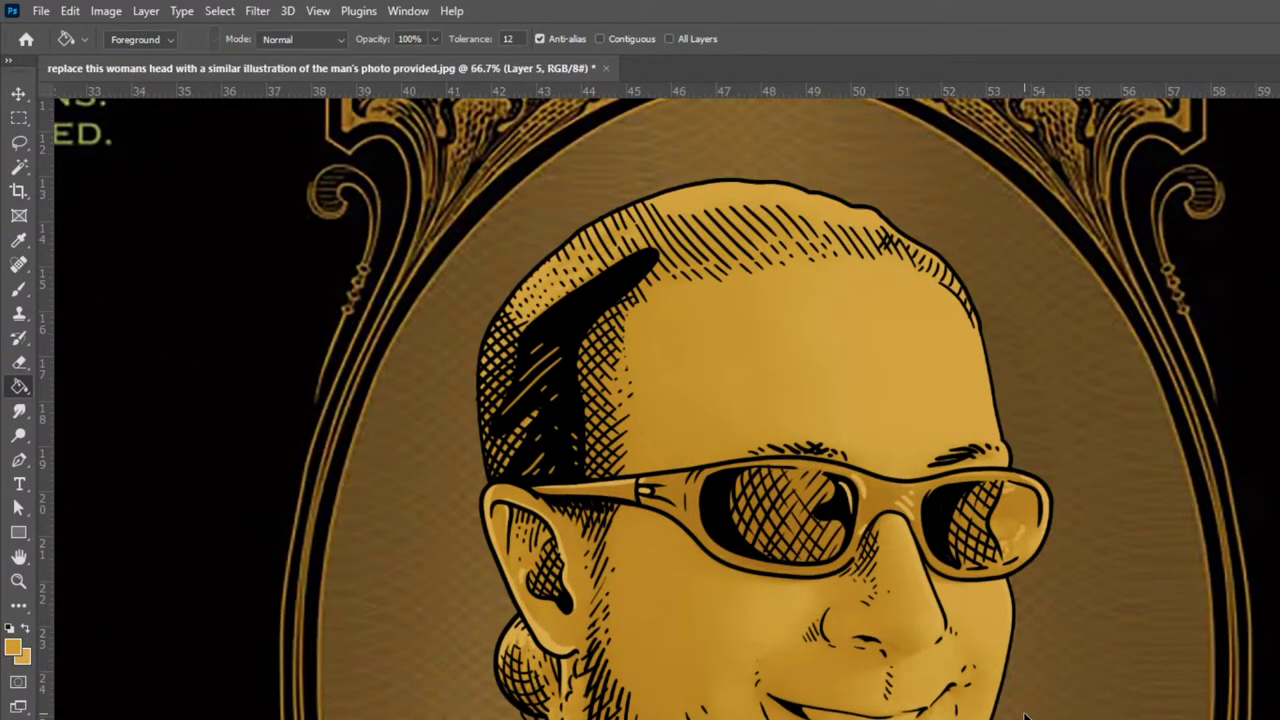
key(ctrl+minus)
key(ctrl+minus)
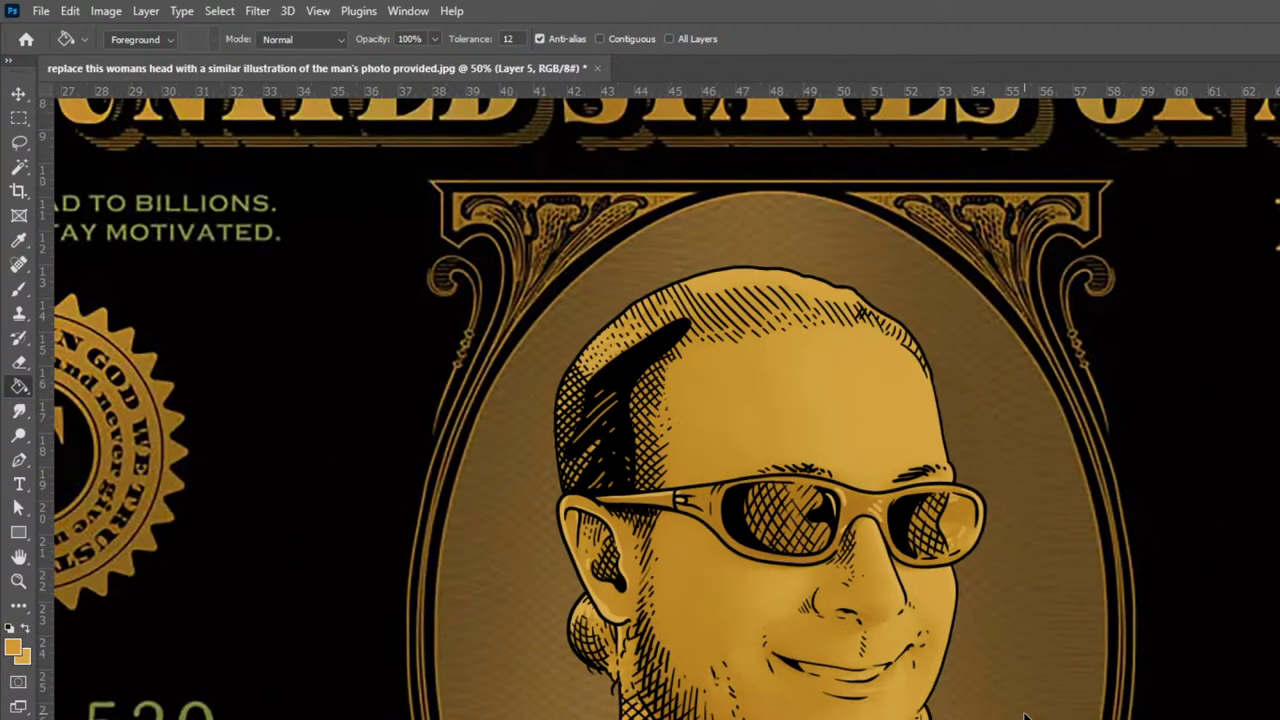
key(ctrl+plus)
key(ctrl+plus)
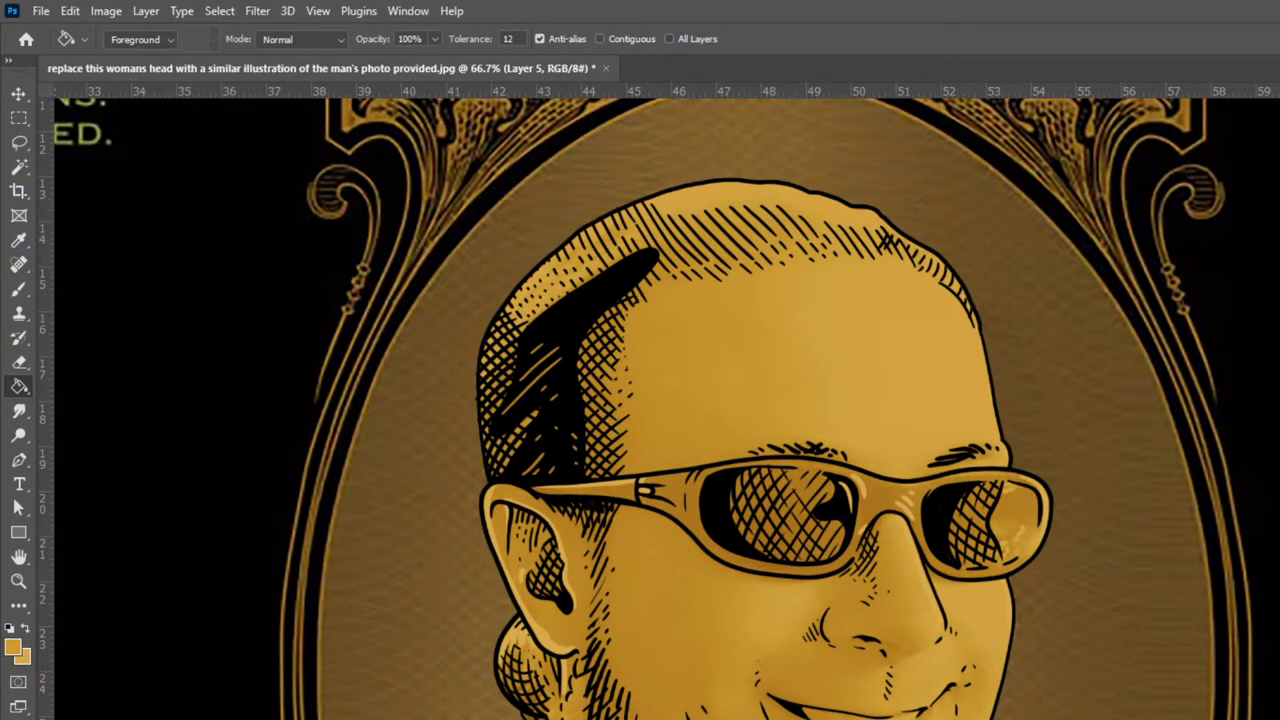
Add an empty layer, group the portrait's line-art layers, and check the group by hiding and showing it
key(ctrl+shift+alt+n)
key(b)
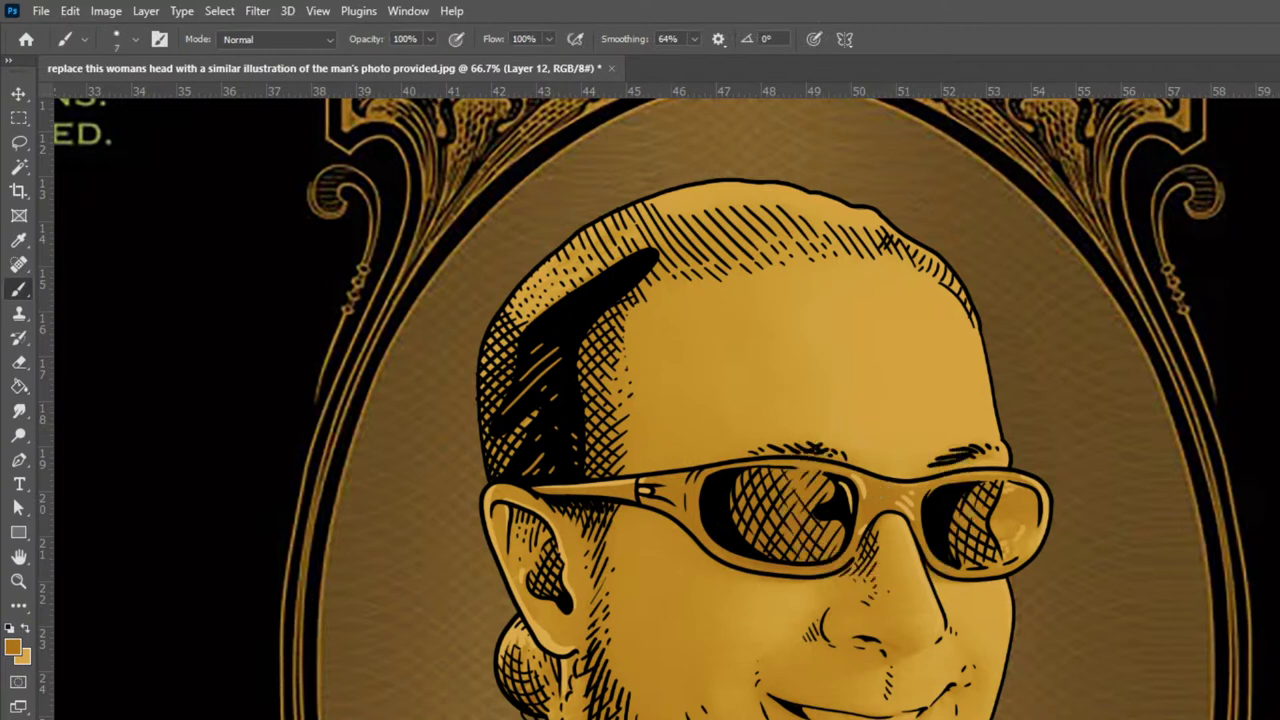
key(ctrl+shift+e)
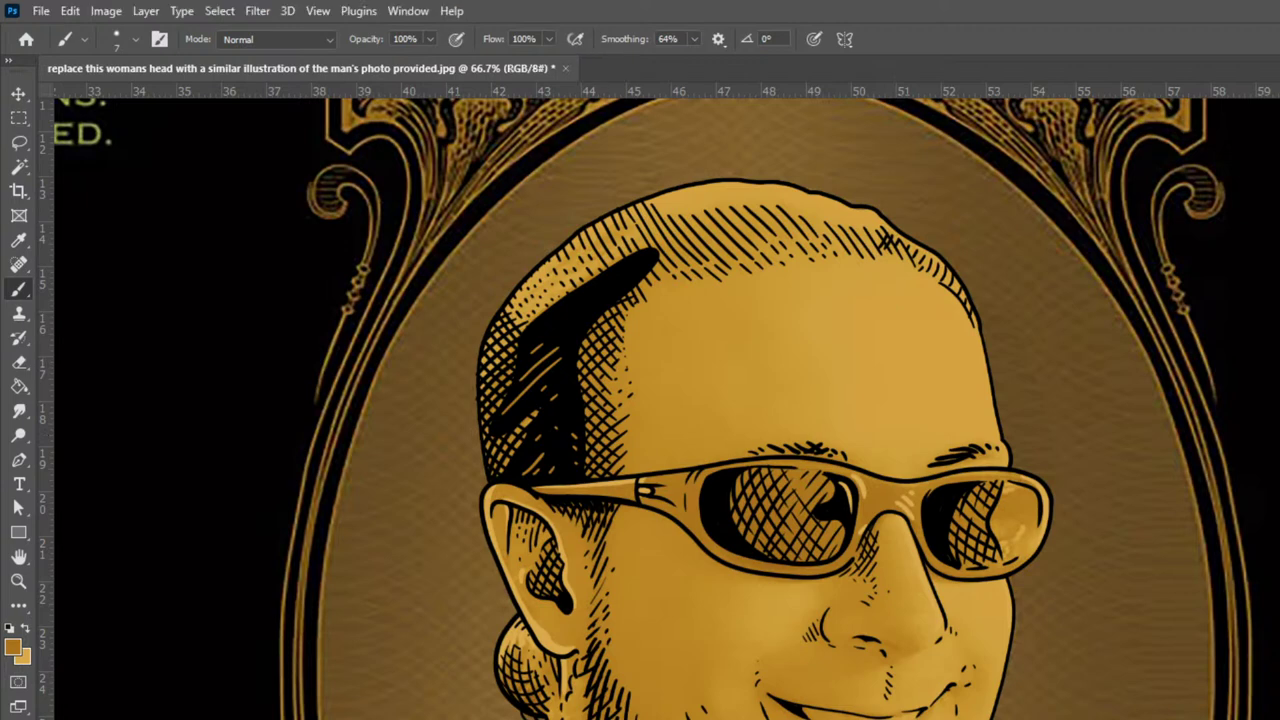
key(ctrl+g)
key(ctrl+comma)
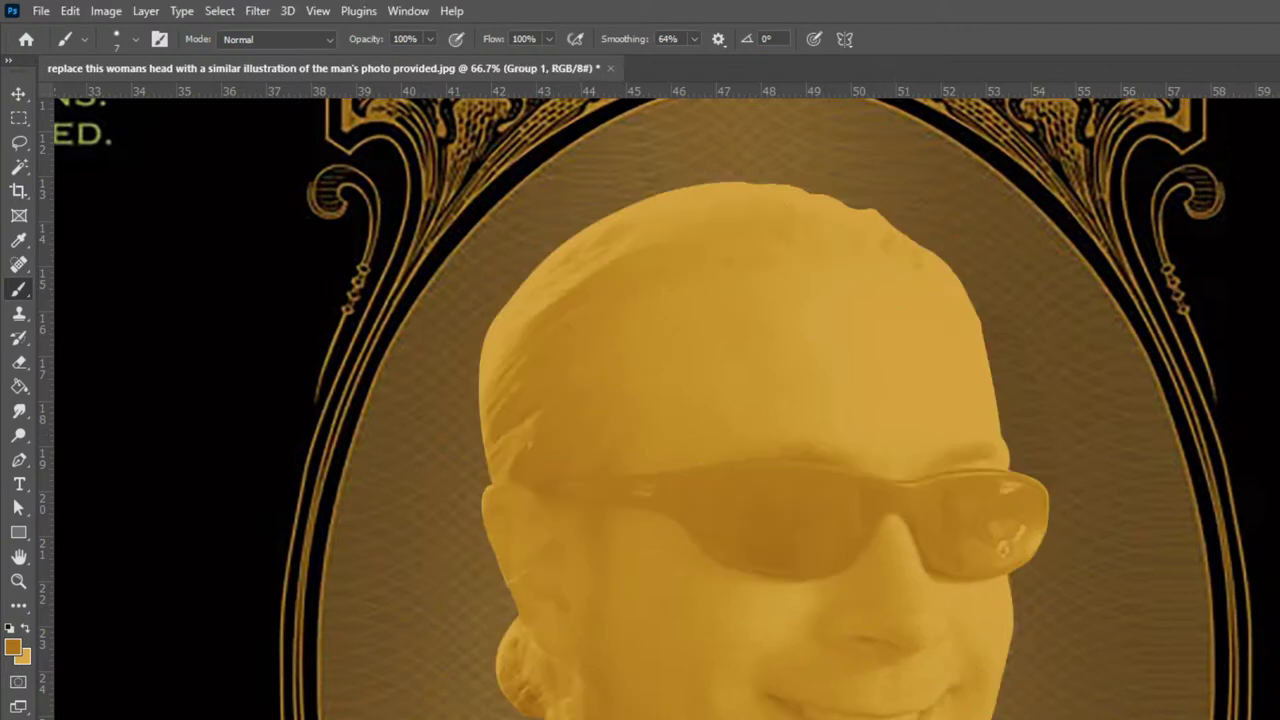
key(ctrl+comma)
key(v)
click(868, 494)
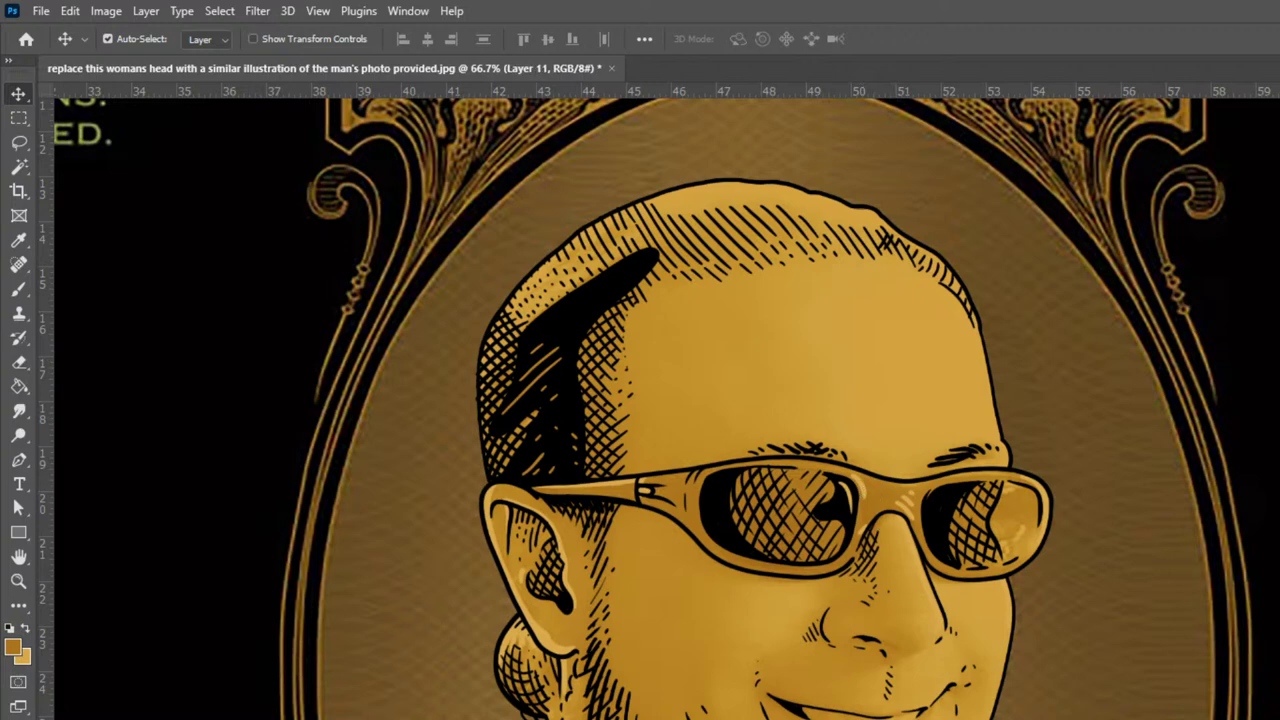
key(ctrl+comma)
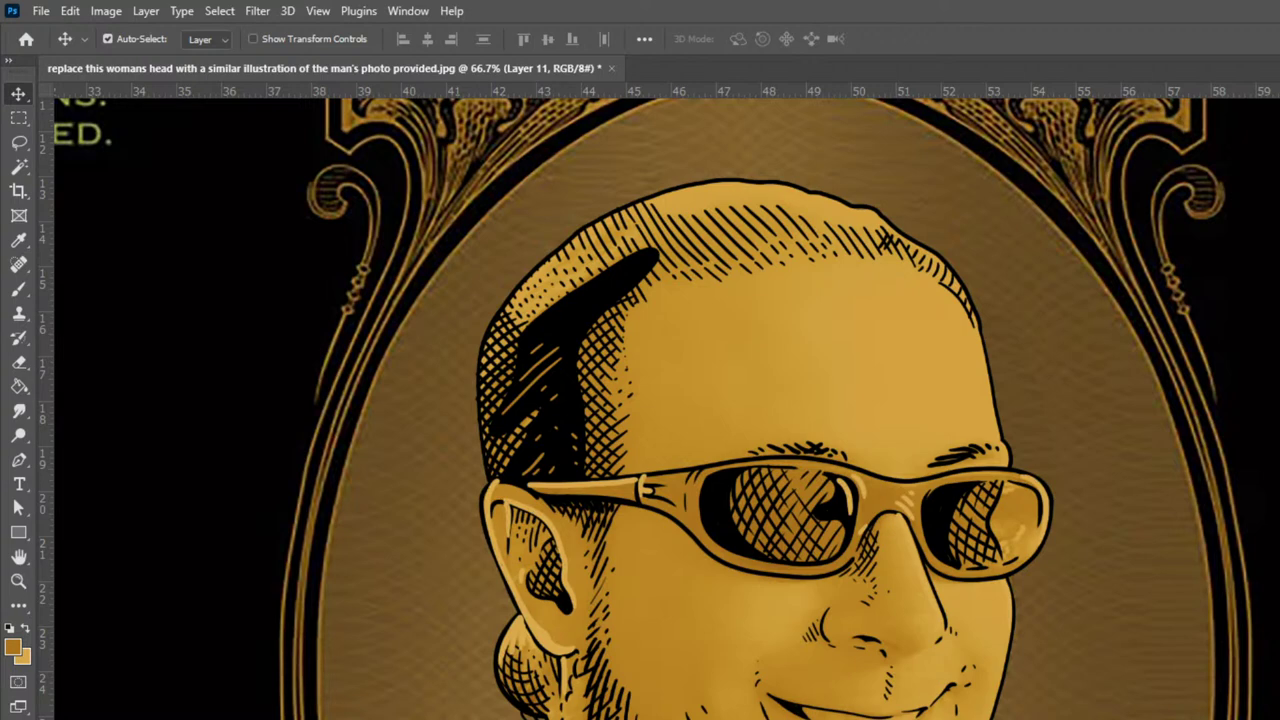
key(ctrl+z)
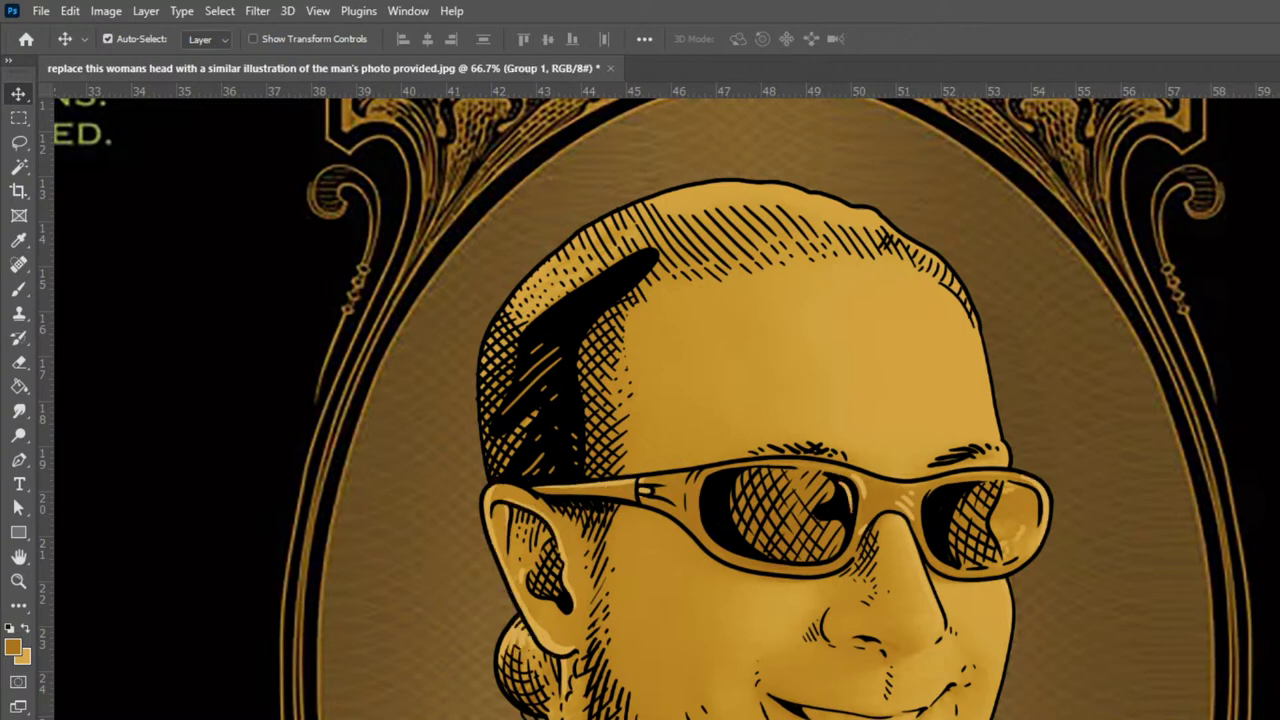
Add an empty layer above Layer 7 copy and give it a Color Overlay in the dark gold foreground colour
key(alt+bracketleft)
key(alt+bracketleft)
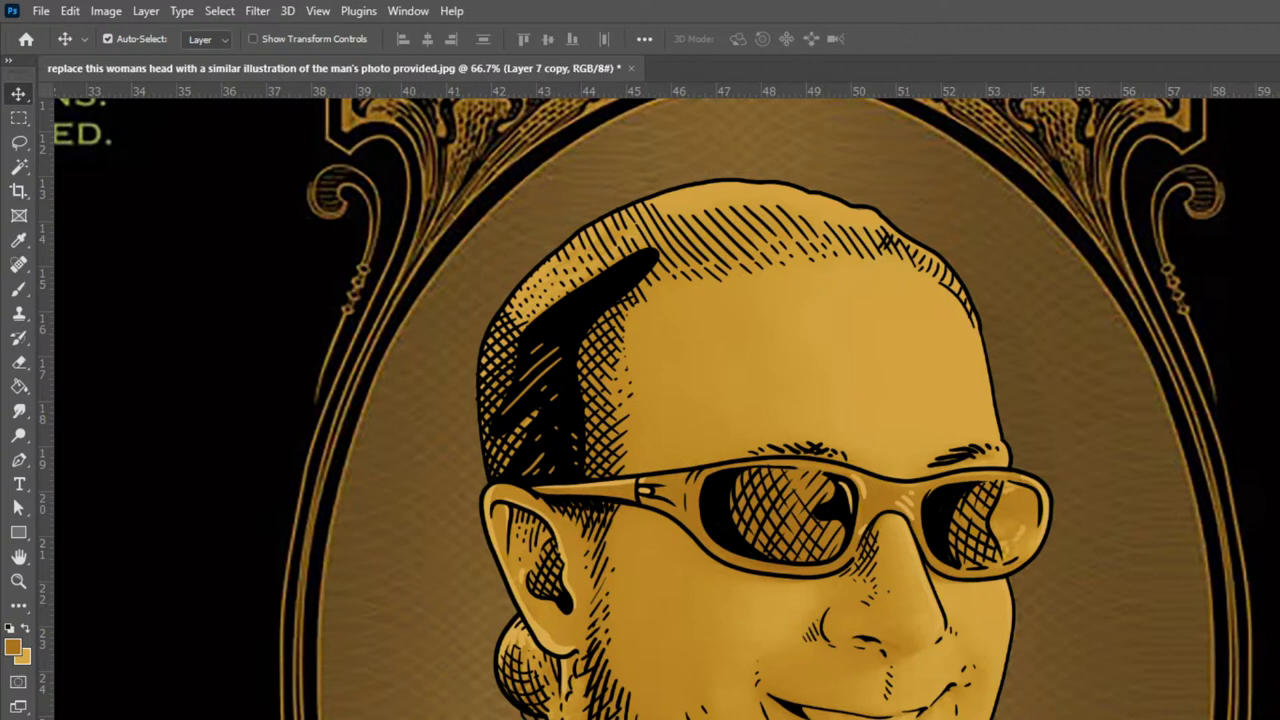
key(ctrl+shift+alt+n)
key(b)
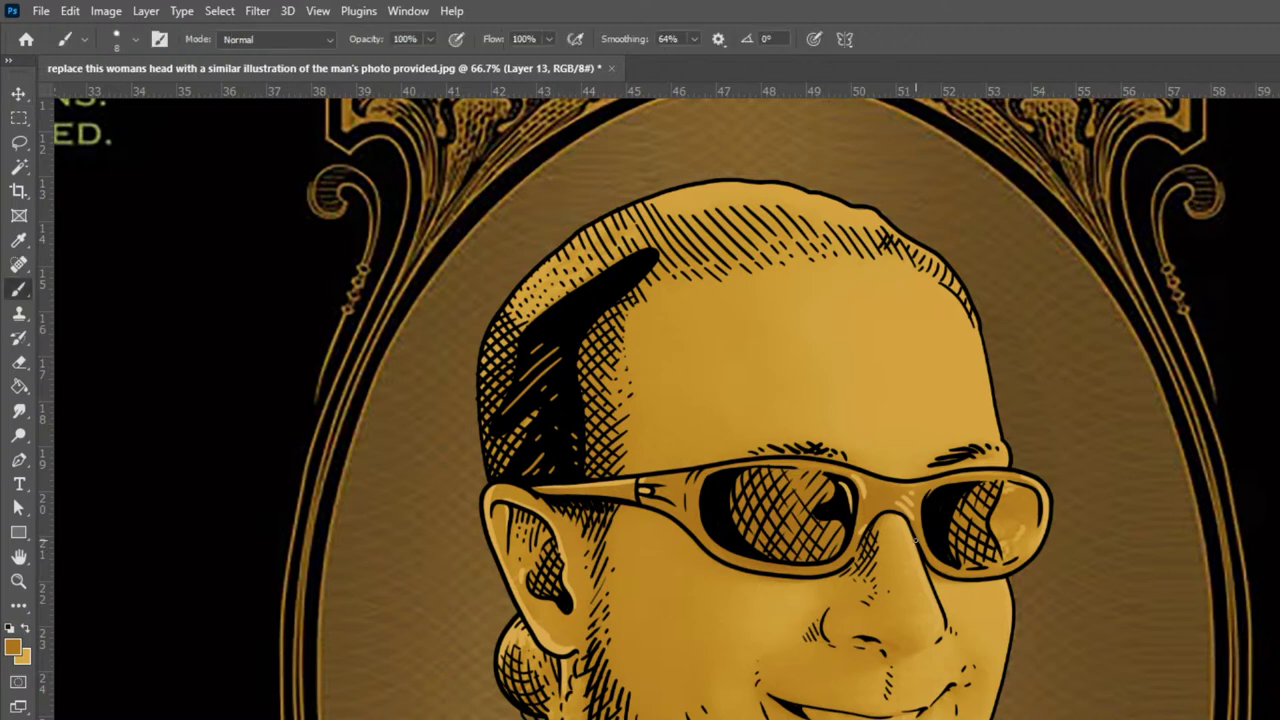
drag(1015, 466, 1032, 485)
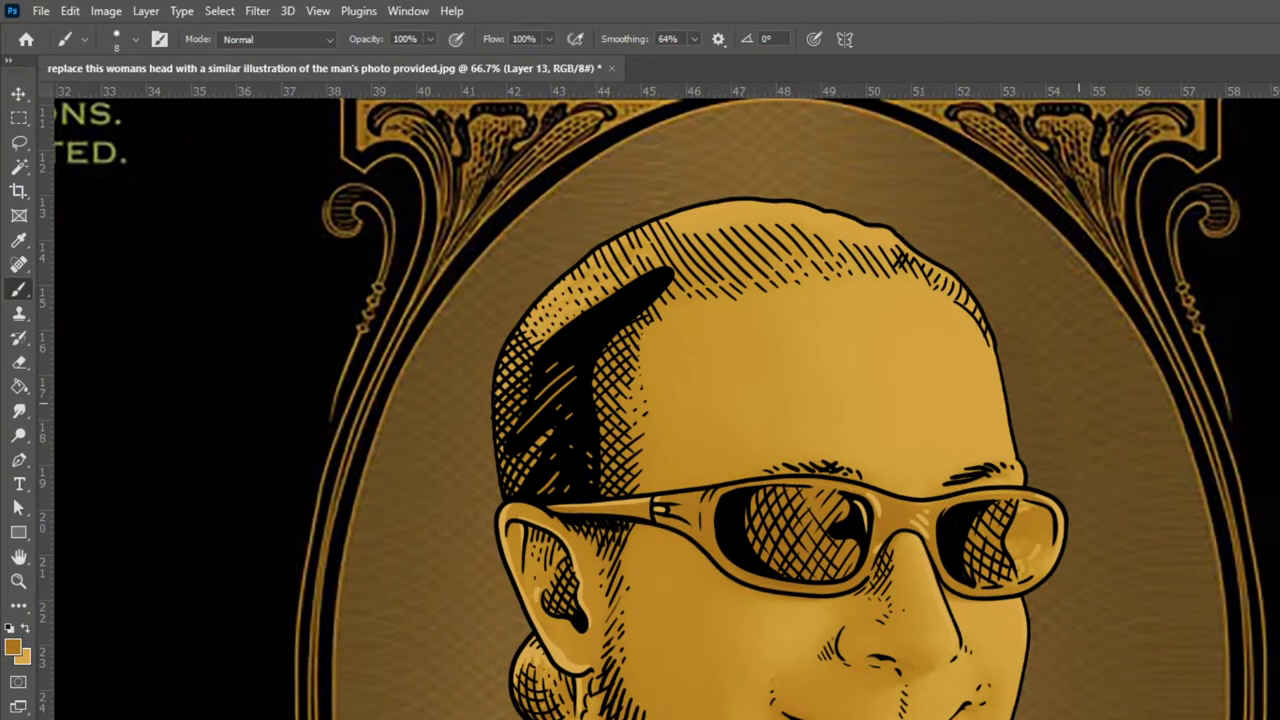
key(h)
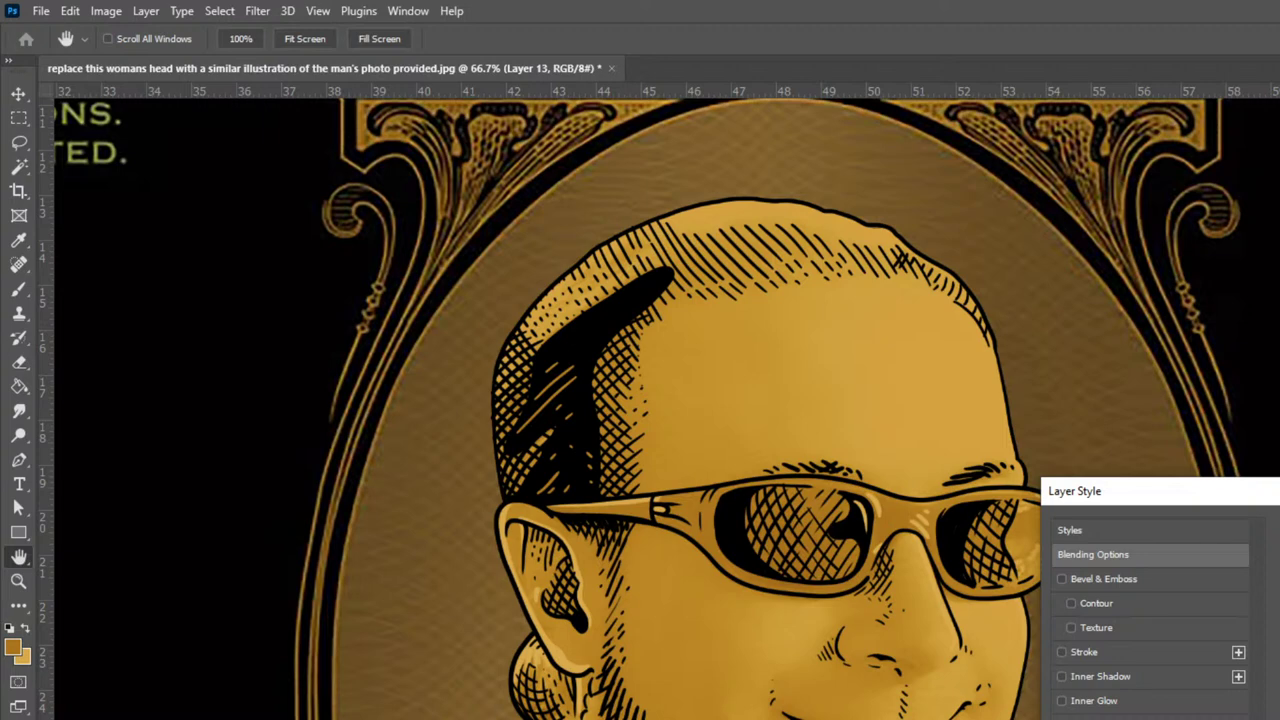
click(17, 647)
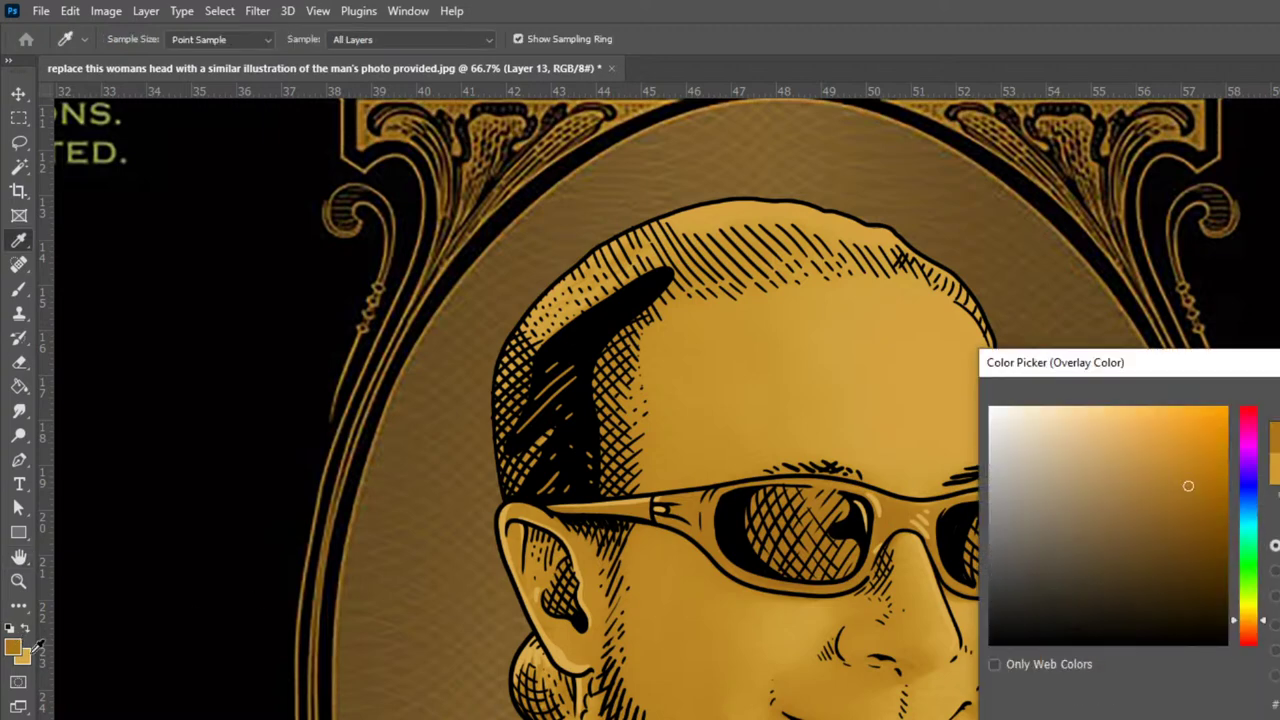
key(Return)
key(Return)
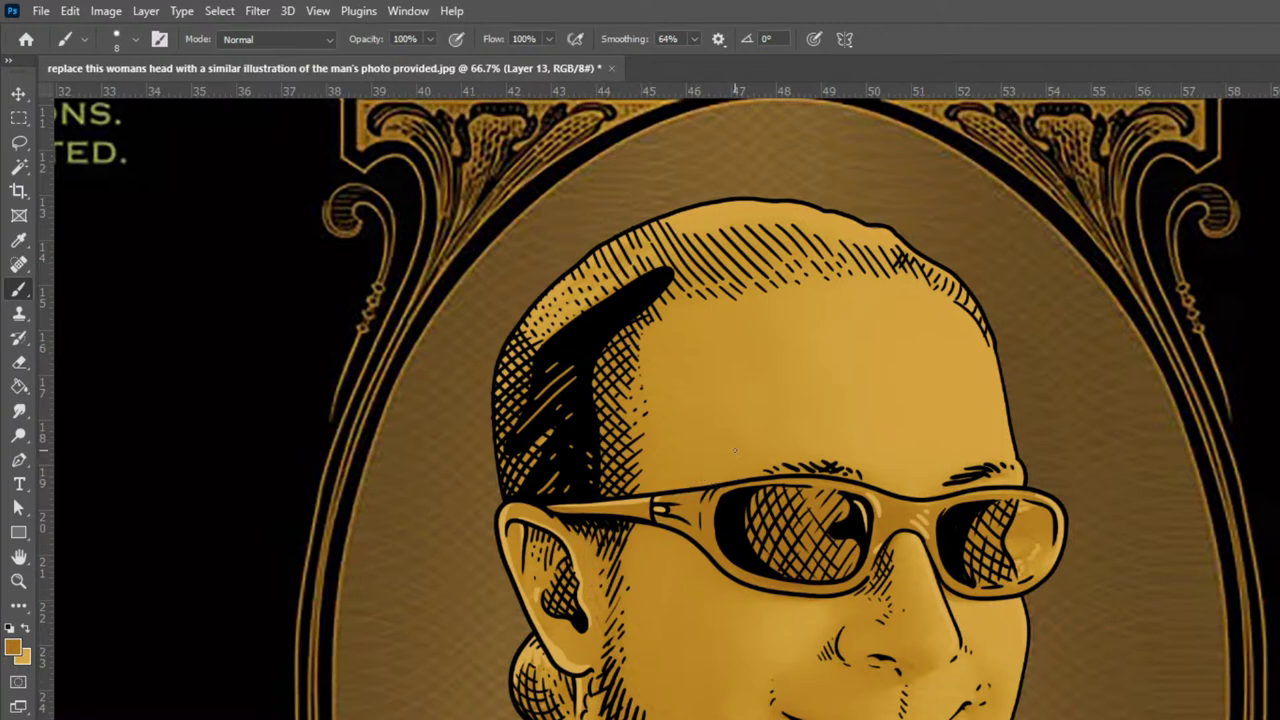
Choose the Delta 9 hatching brush diagonal 2 from the Delta9 Pressure Sensitive Seamless Pattern Brushes and enlarge it to 80 px
click(131, 40)
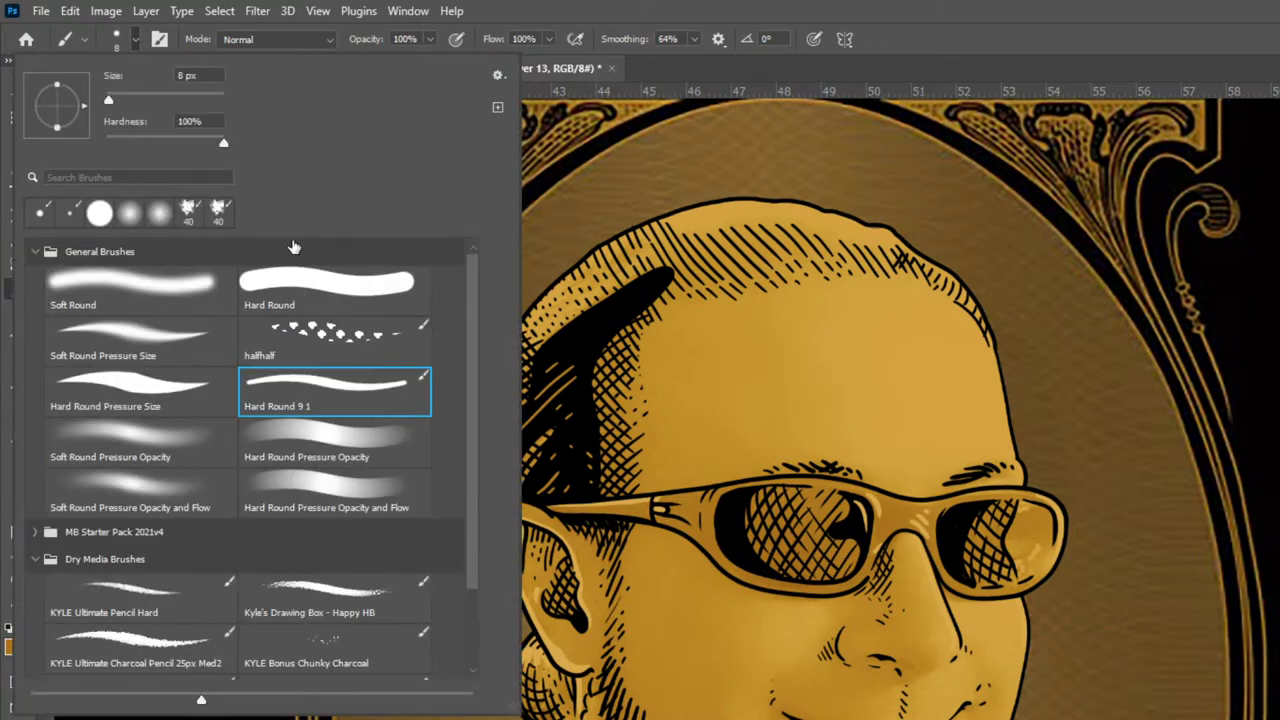
scroll(467, 426, down, 3)
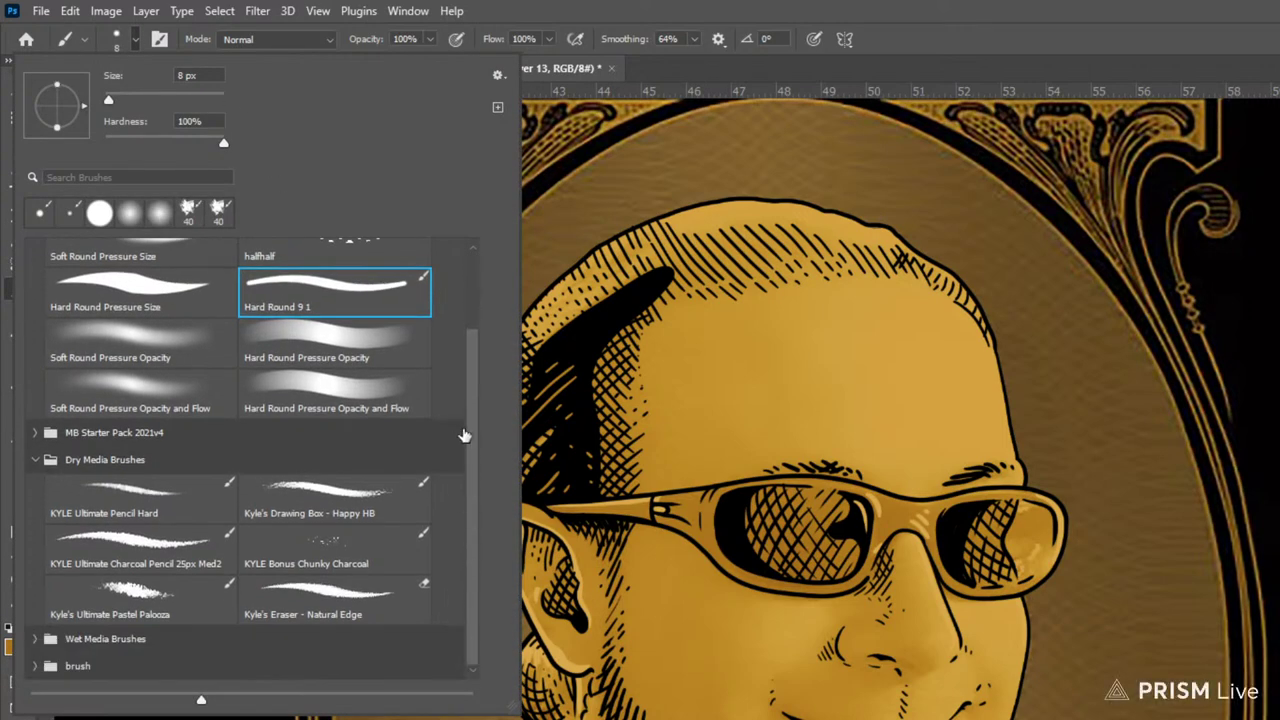
scroll(466, 400, up, 3)
scroll(453, 438, down, 3)
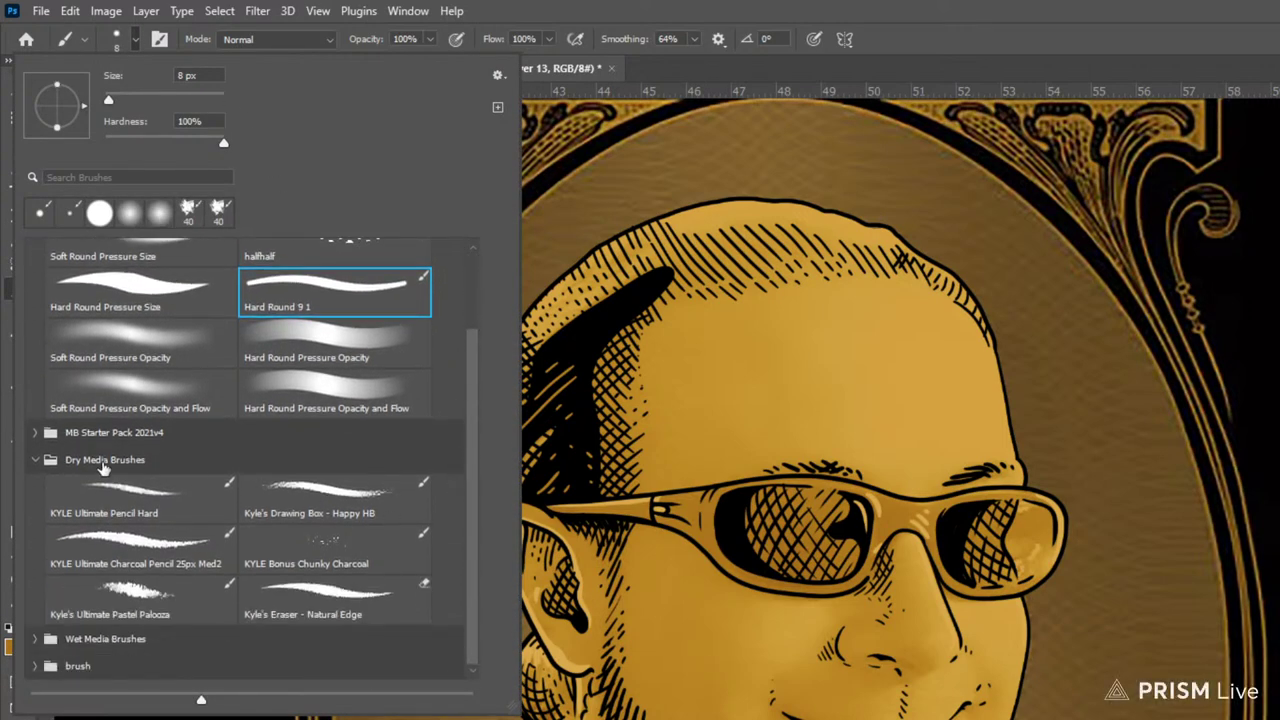
click(35, 459)
click(35, 586)
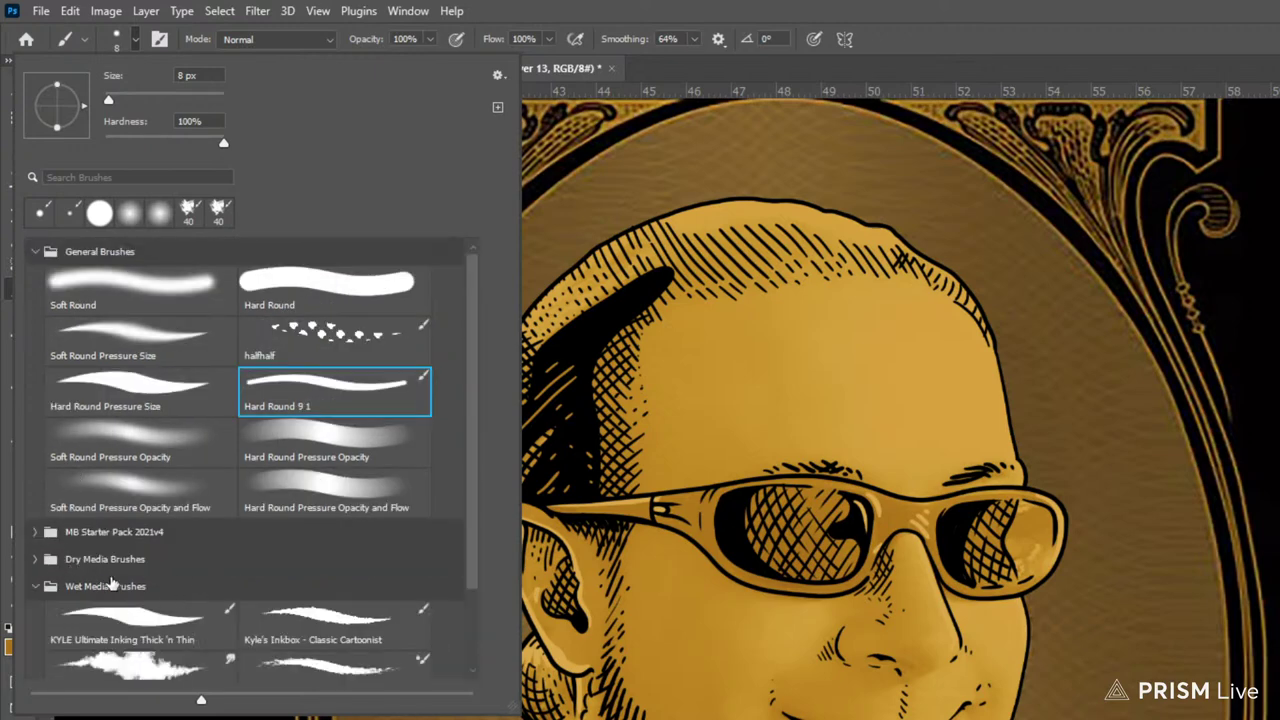
click(35, 586)
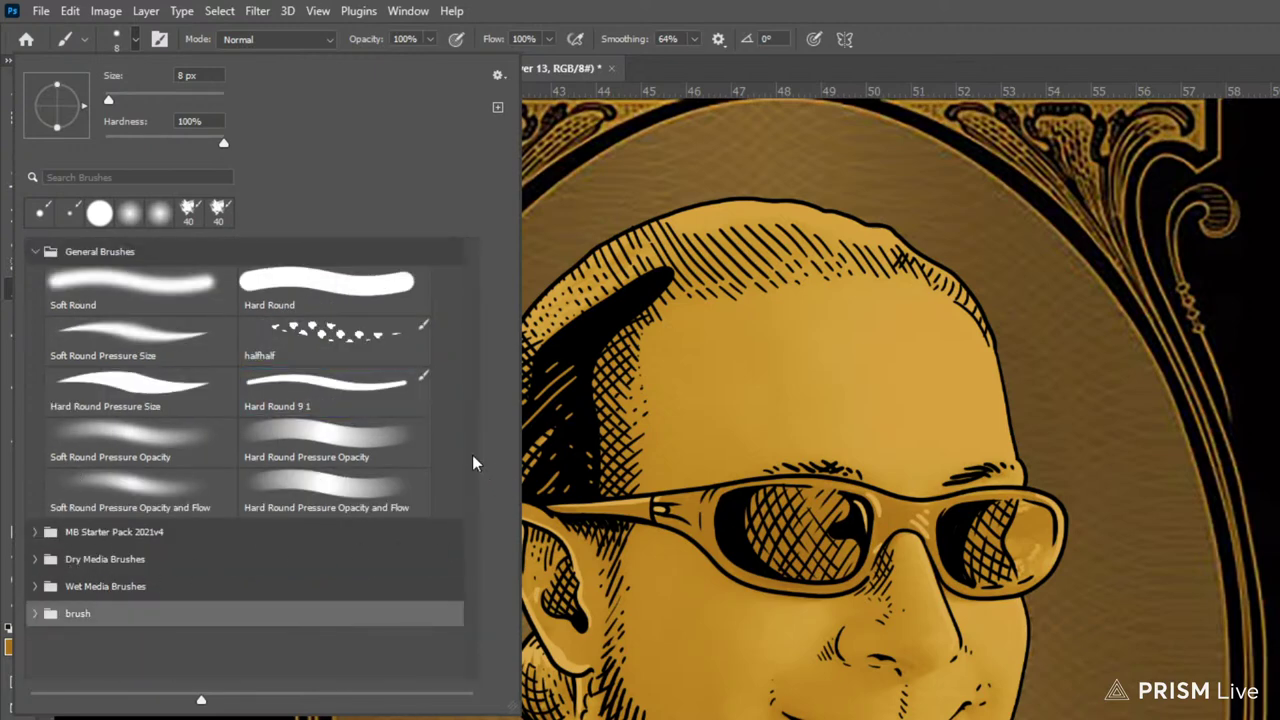
click(35, 613)
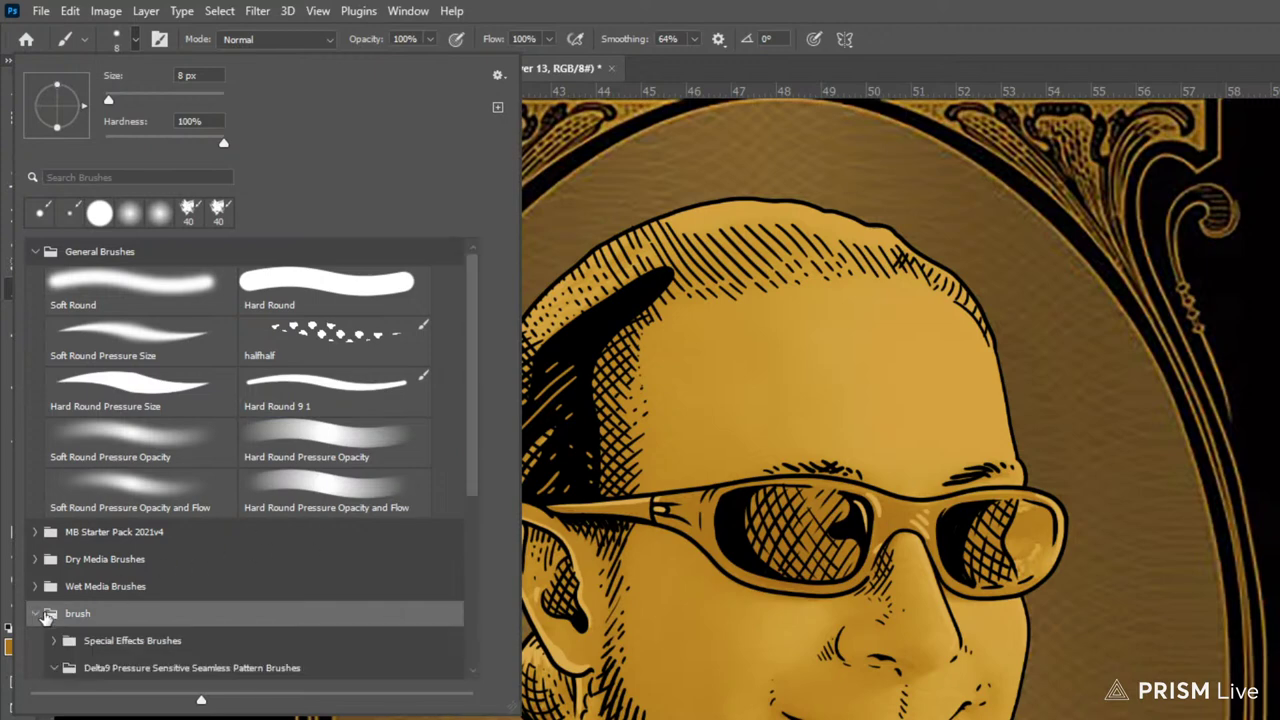
drag(474, 455, 464, 623)
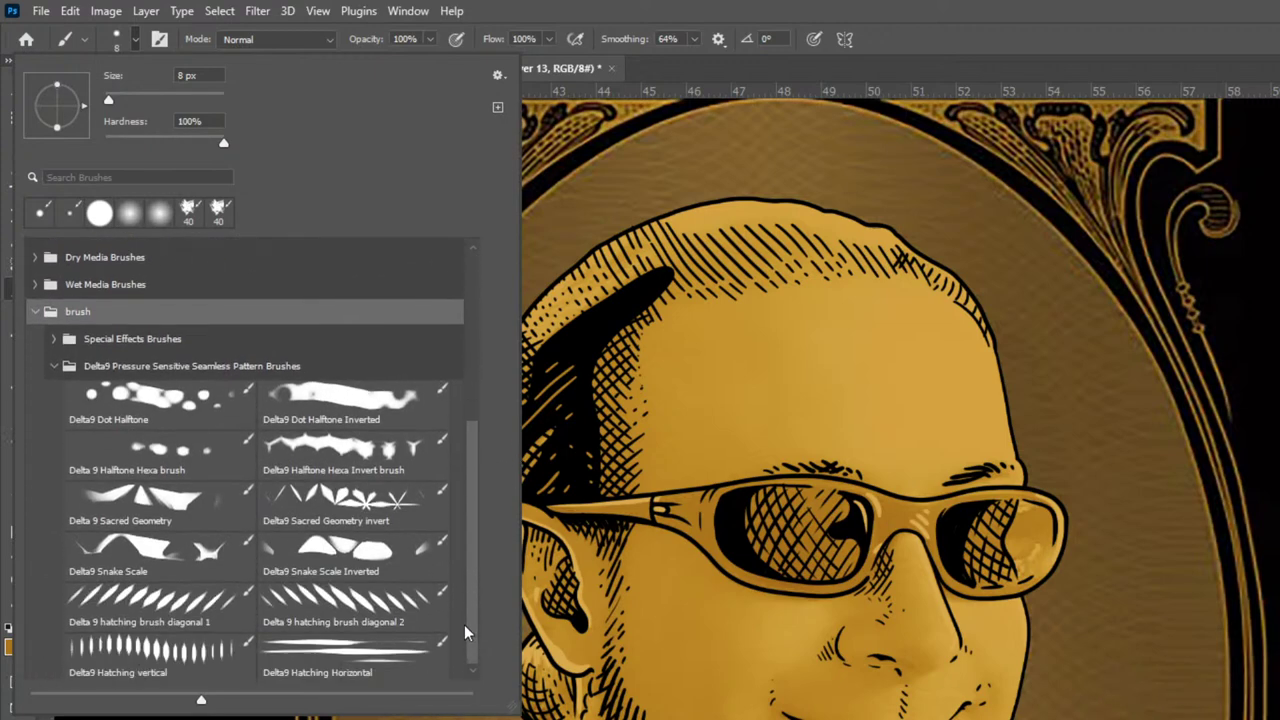
click(290, 595)
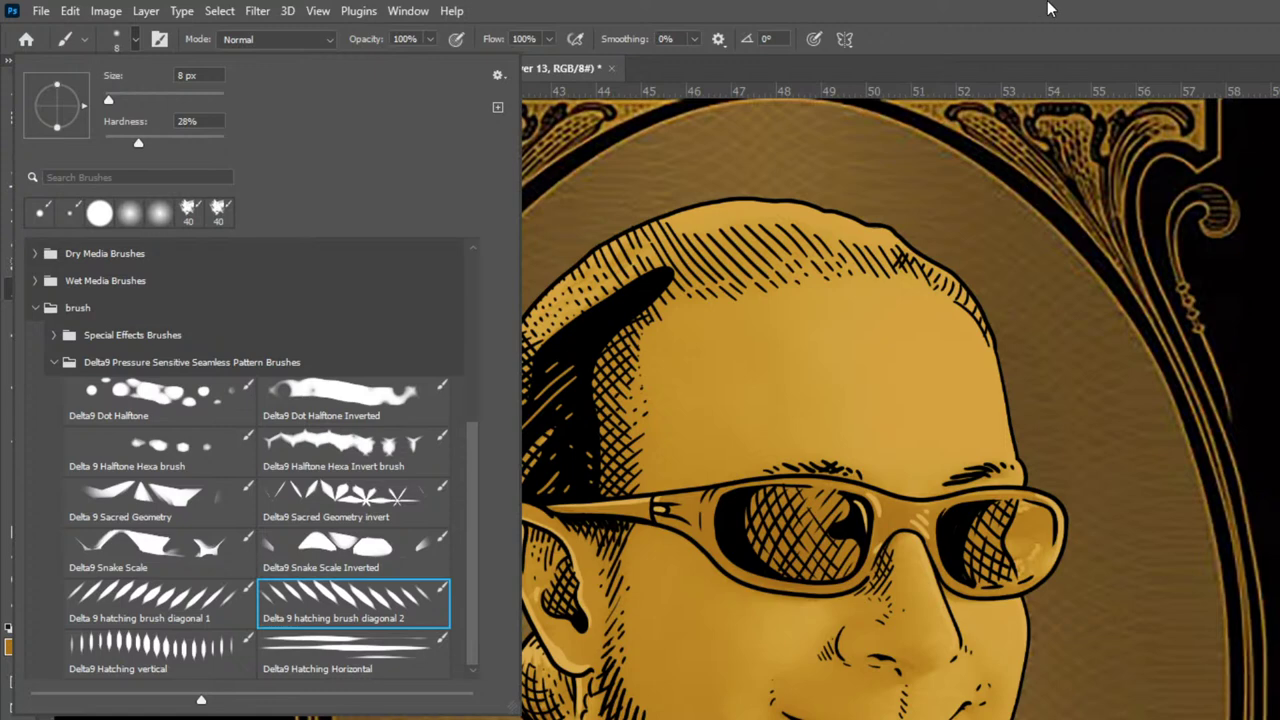
click(1045, 6)
key(bracketright)
key(bracketright)
key(bracketright)
key(bracketright)
key(bracketright)
key(bracketright)
key(bracketright)
key(bracketright)
key(bracketright)
key(bracketright)
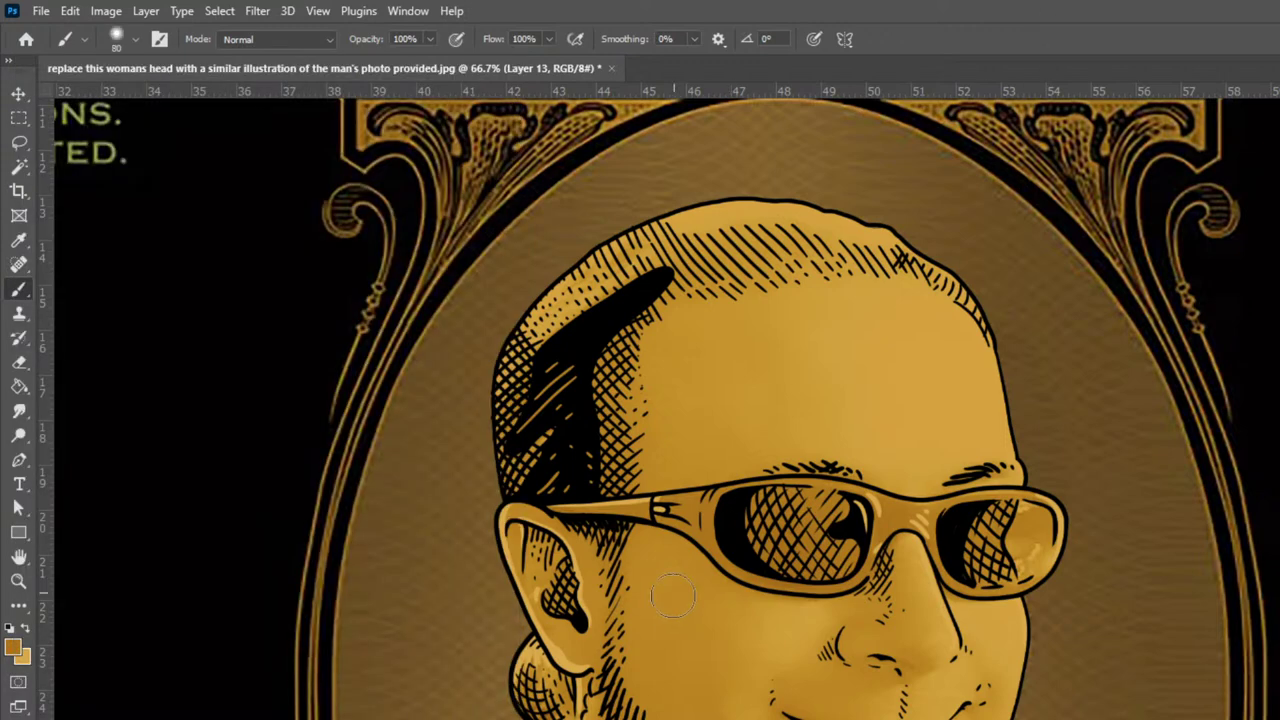
Paint diagonal hatching on the cheek beside the ear, up the temple and under the hairline, undoing the stroke that spills outside the head
drag(630, 670, 644, 532)
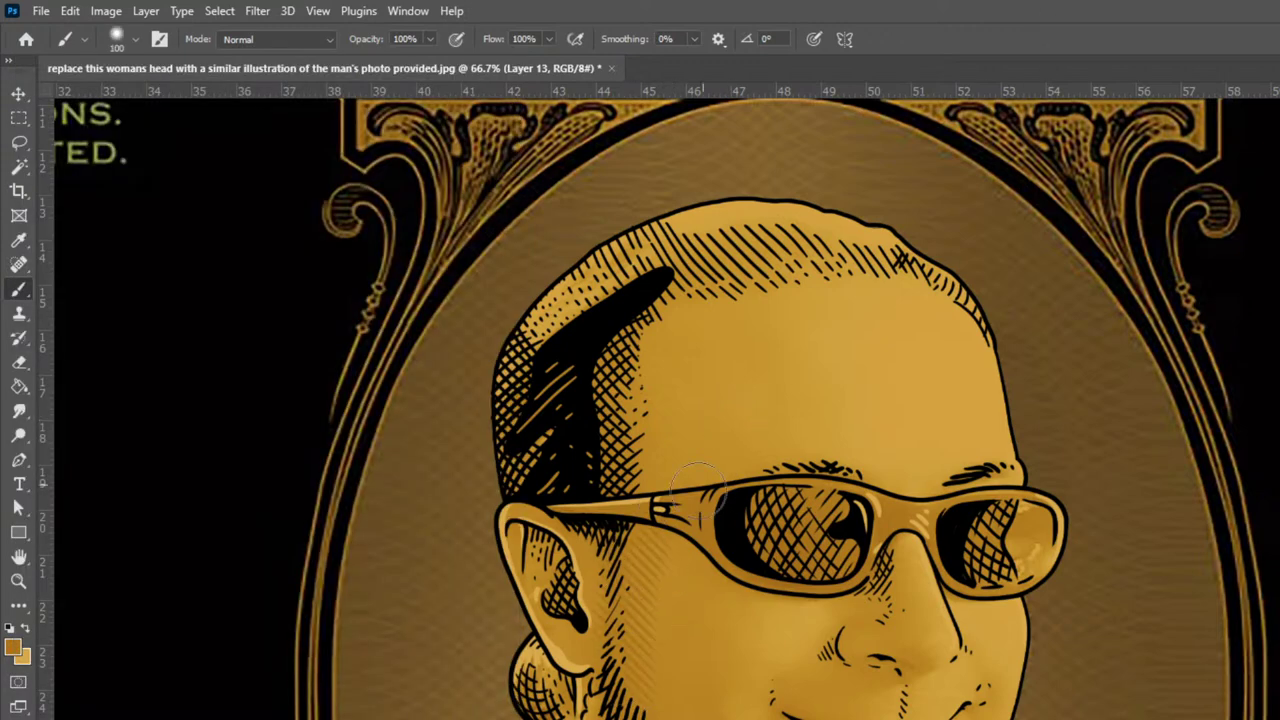
mouse_move(645, 470)
mouse_down()
mouse_move(652, 382)
mouse_move(690, 305)
mouse_up()
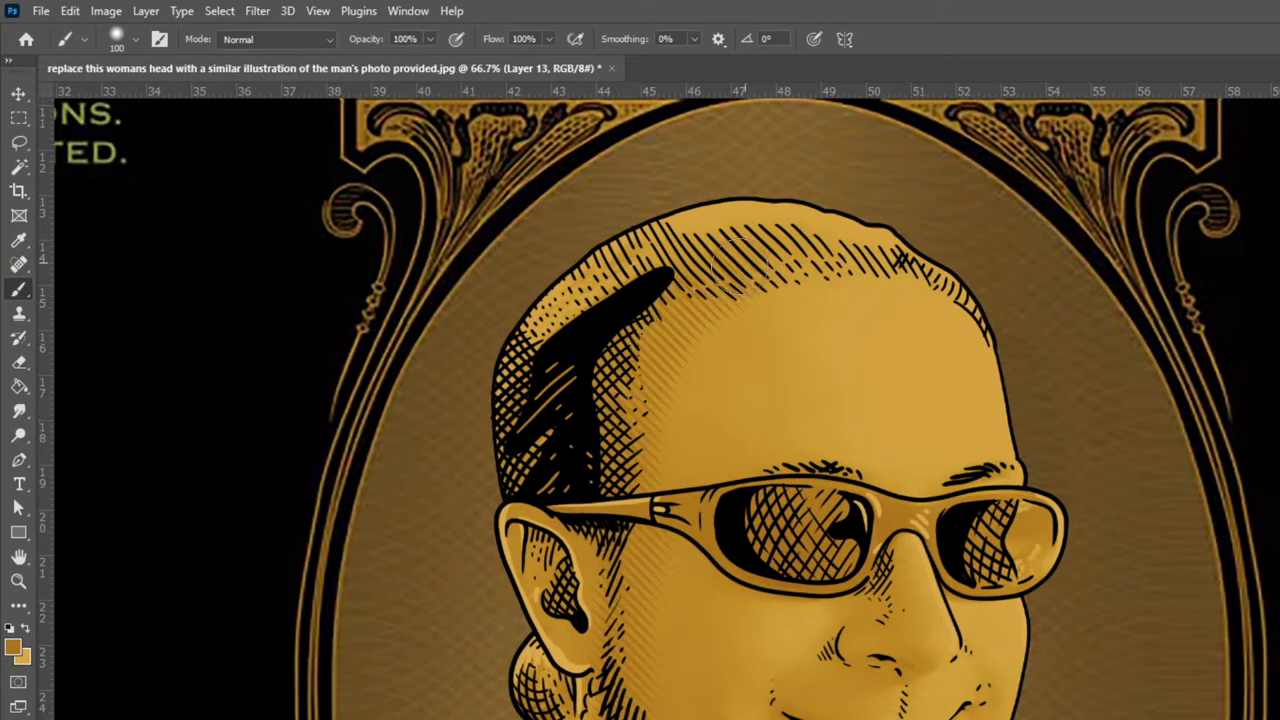
mouse_move(690, 300)
mouse_down()
mouse_move(870, 265)
mouse_move(965, 320)
mouse_move(1000, 428)
mouse_up()
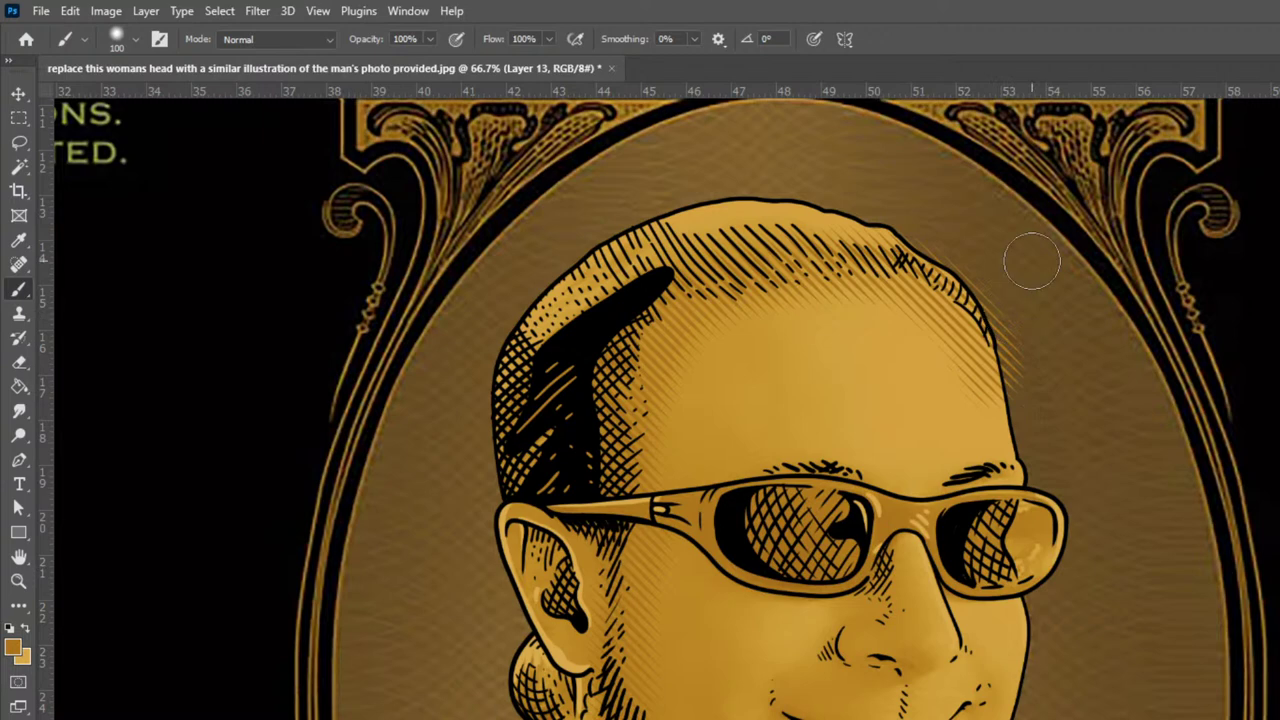
key(ctrl+z)
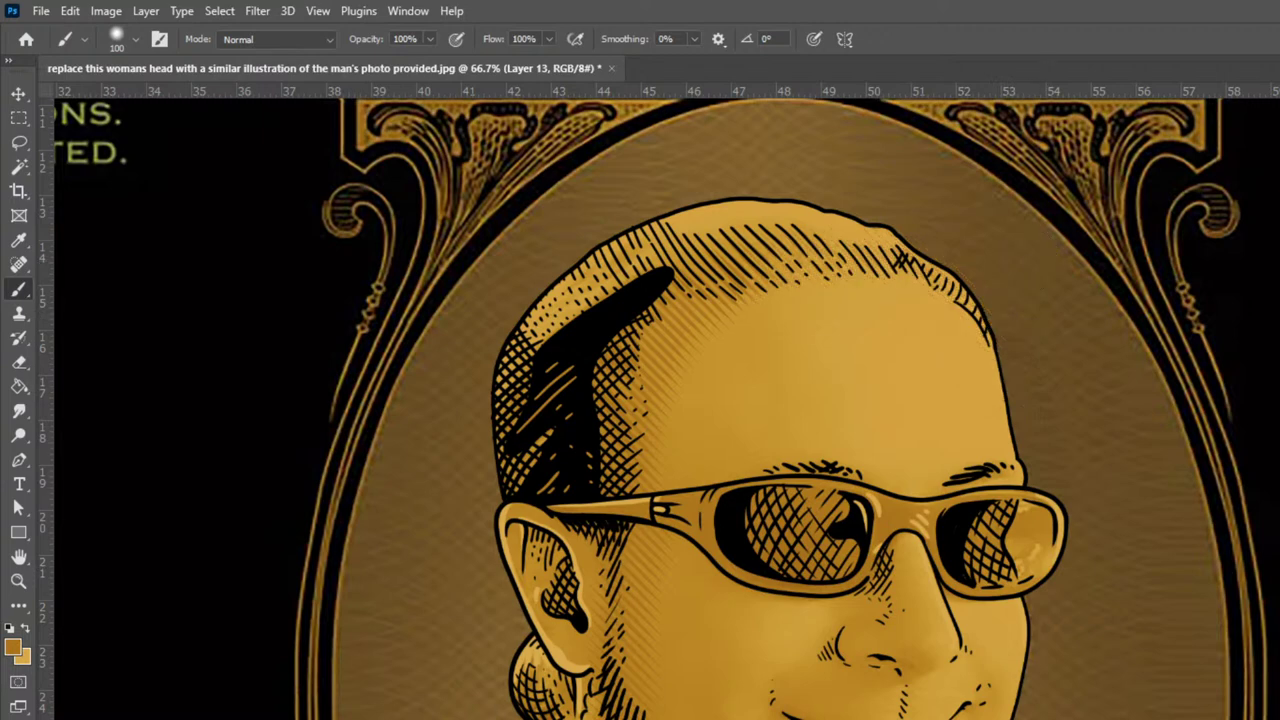
Restore the head-shaped selection and reduce the brush to 45 px for hatching below the sunglasses and around the mouth
key(ctrl+shift+d)
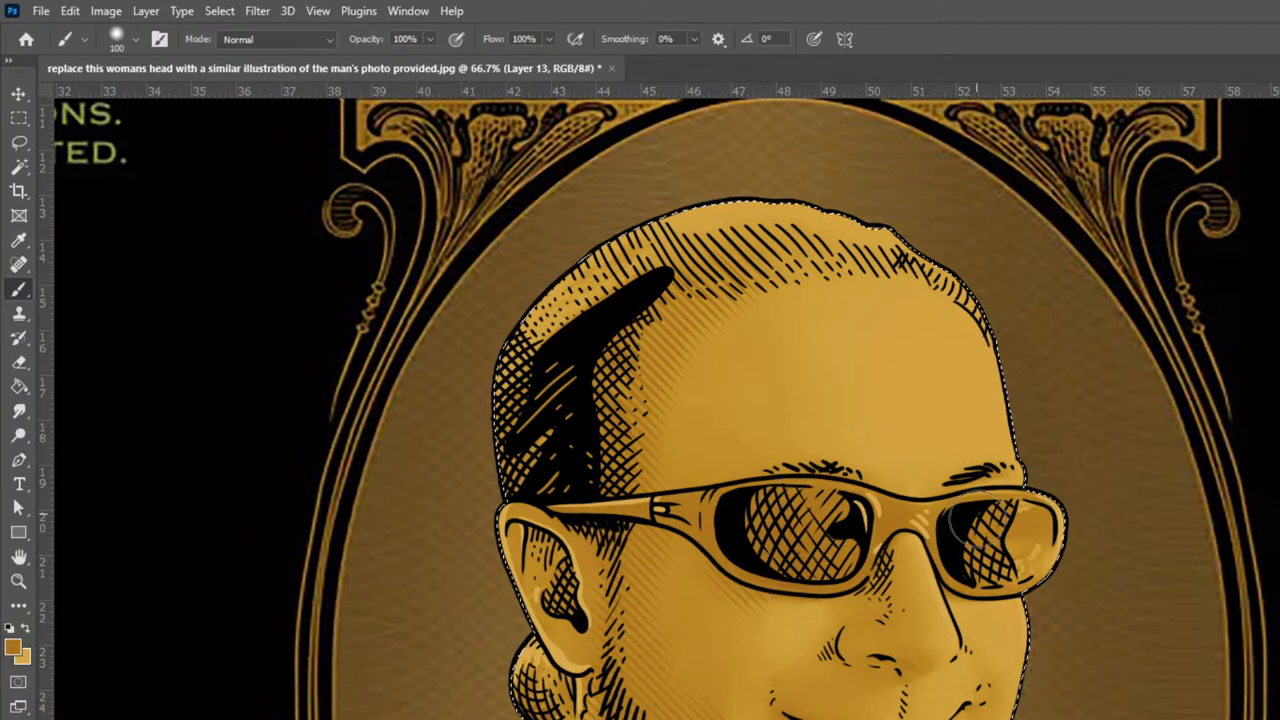
key(bracketleft)
key(bracketleft)
key(bracketleft)
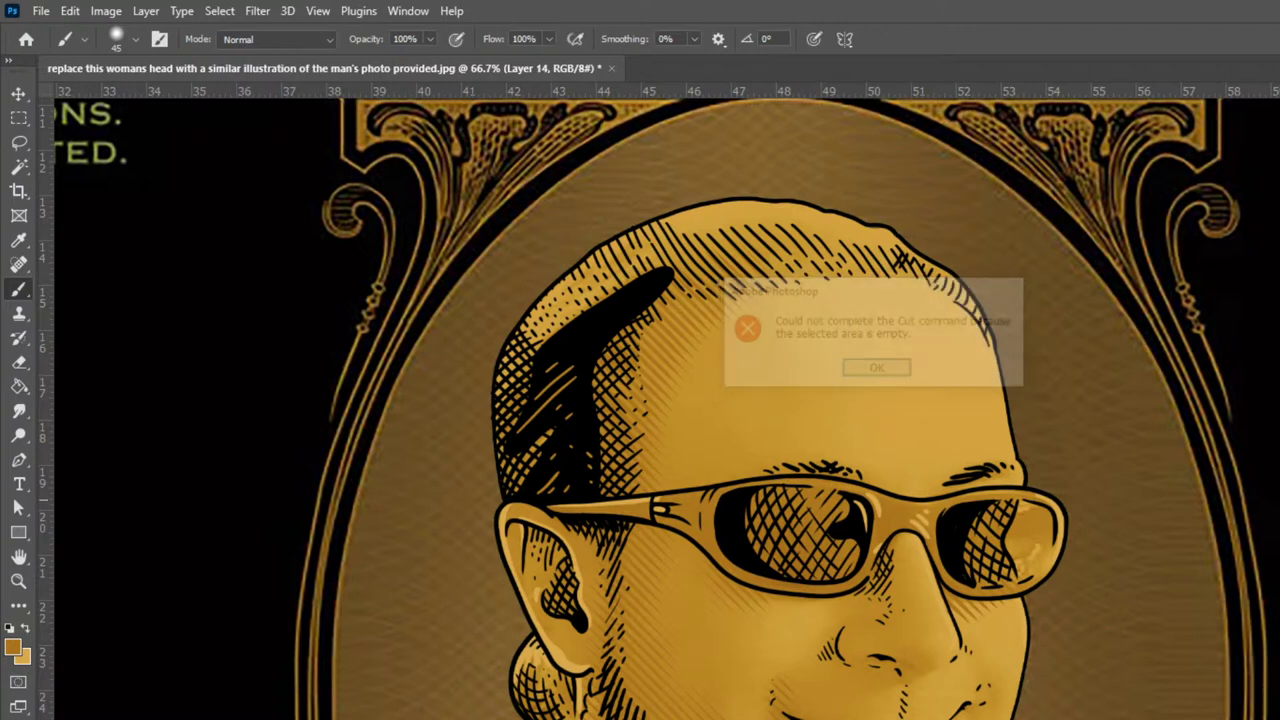
Cross-hatch the cheek, temple and forehead on Layer 14 with the Delta 9 hatching brush diagonal 1 at 60 px, and clear the selection
click(136, 40)
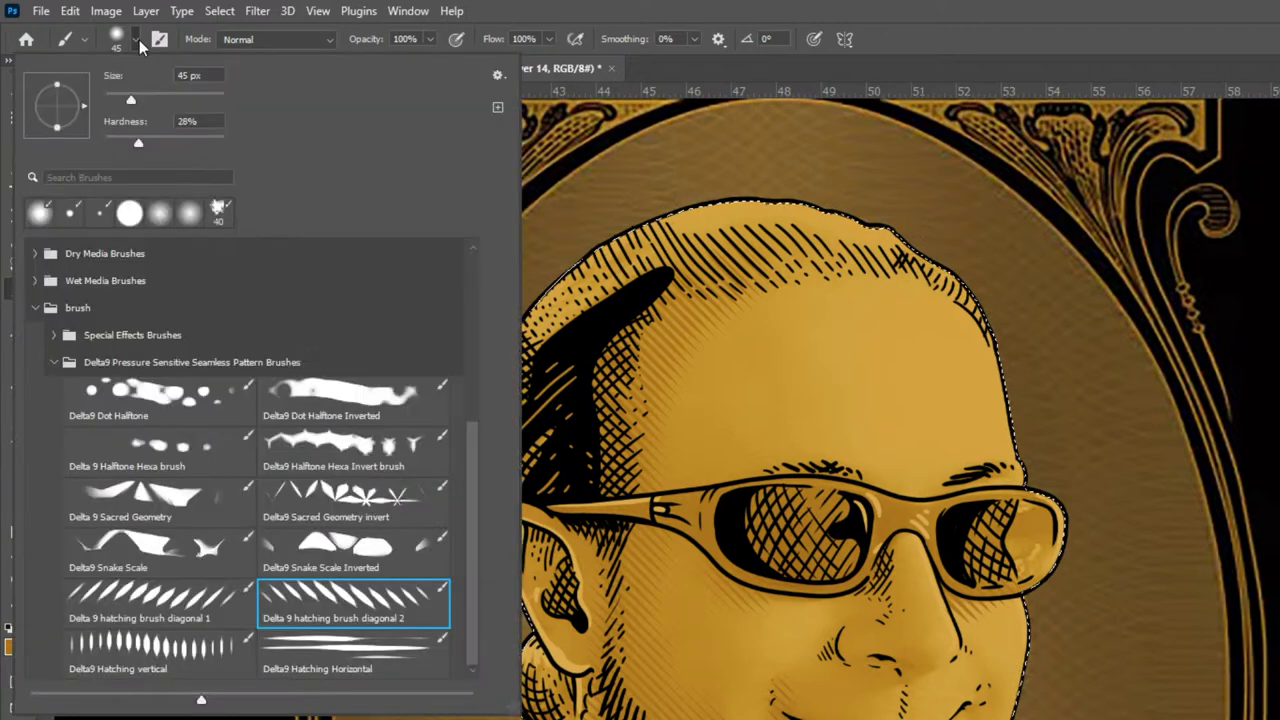
click(185, 598)
key(Return)
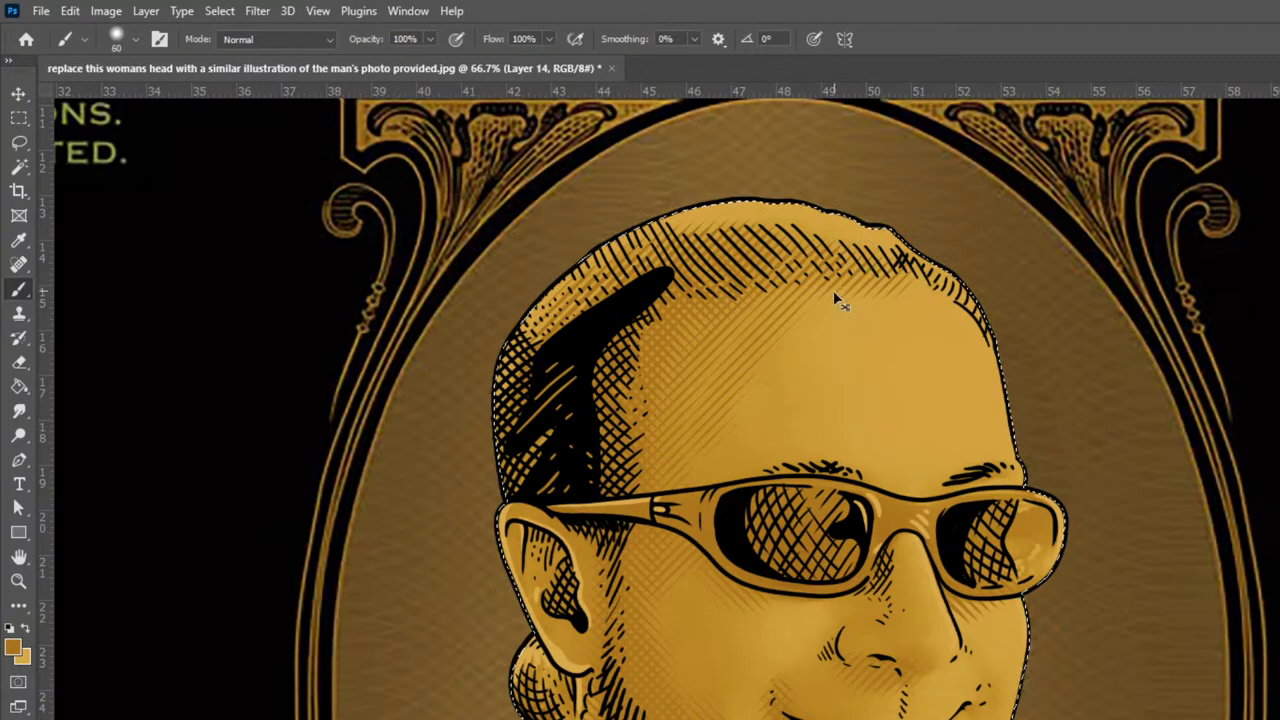
scroll(937, 419, down, 3)
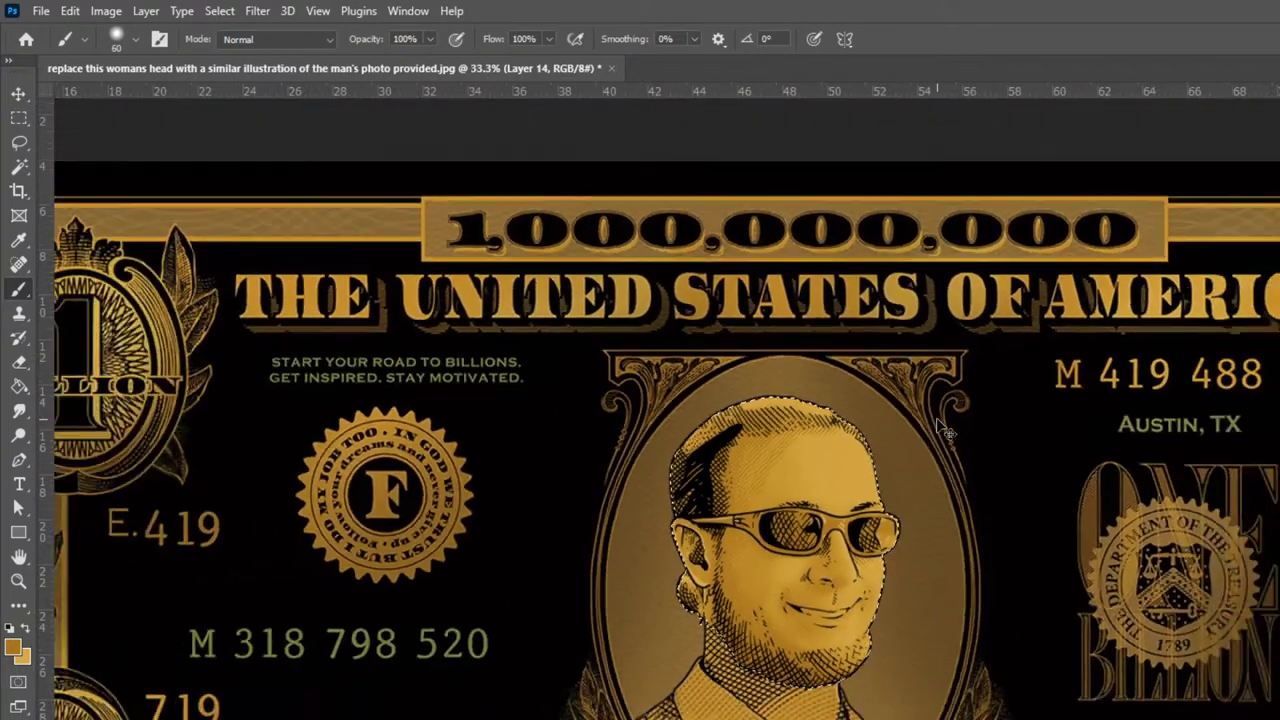
key(ctrl+d)
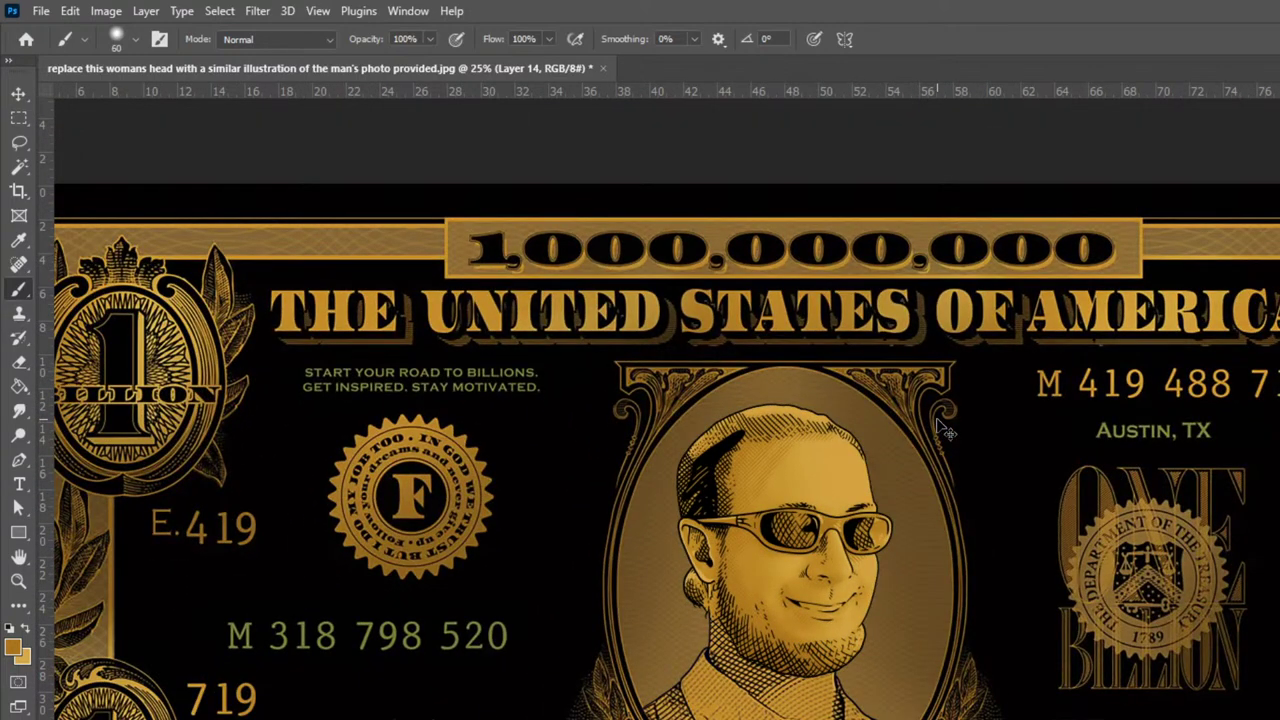
scroll(937, 419, up, 4)
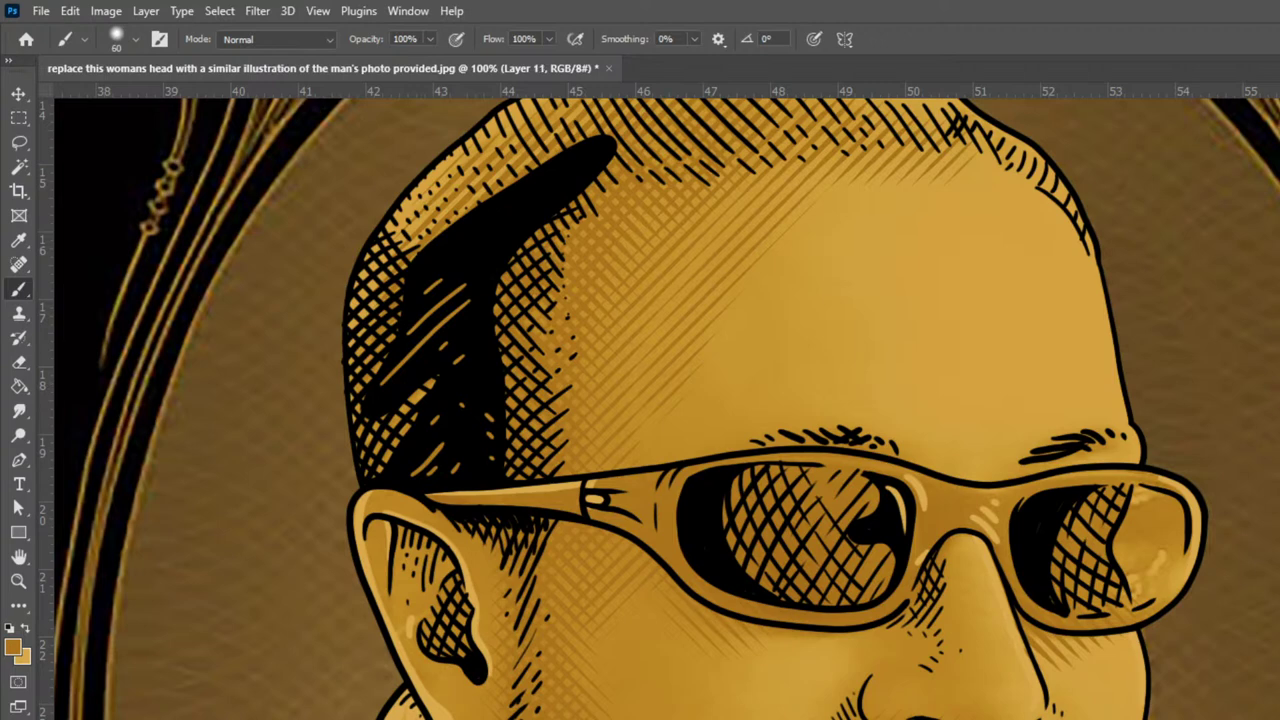
Set the Color Overlay of the highlight layer, Layer 11, to a lighter gold
click(1140, 719)
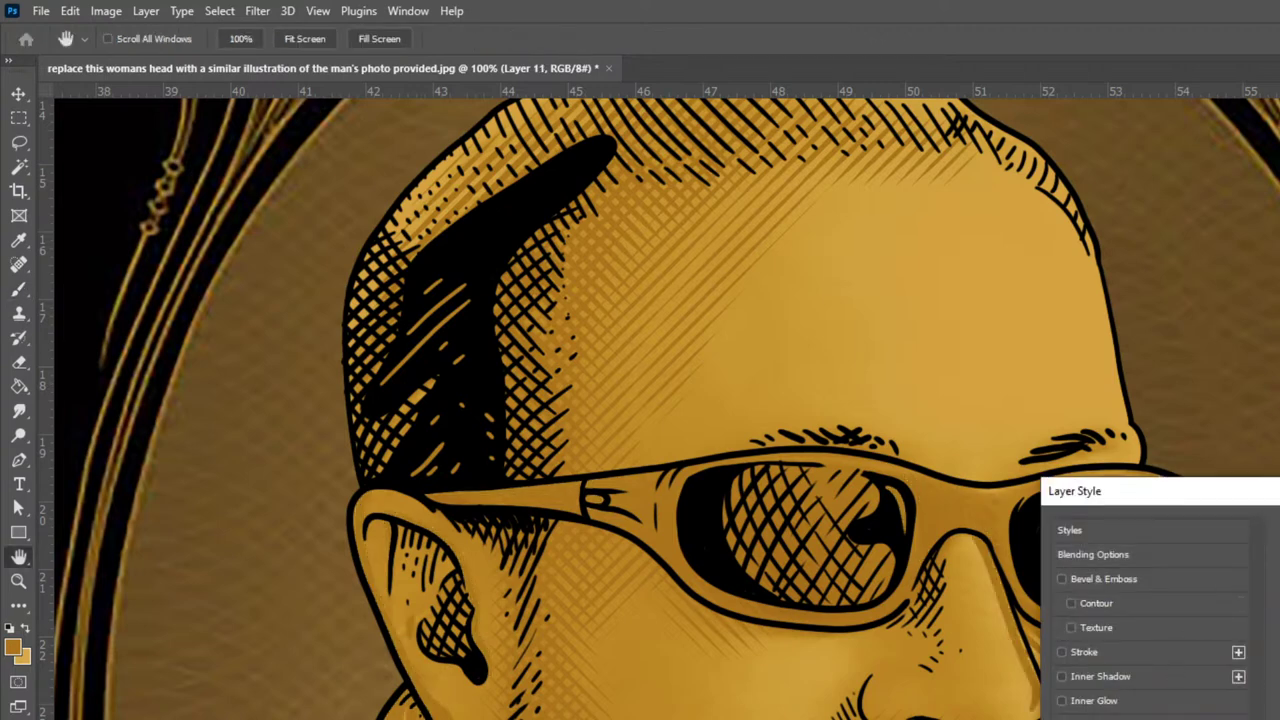
click(1279, 578)
click(920, 485)
drag(1145, 443, 1137, 432)
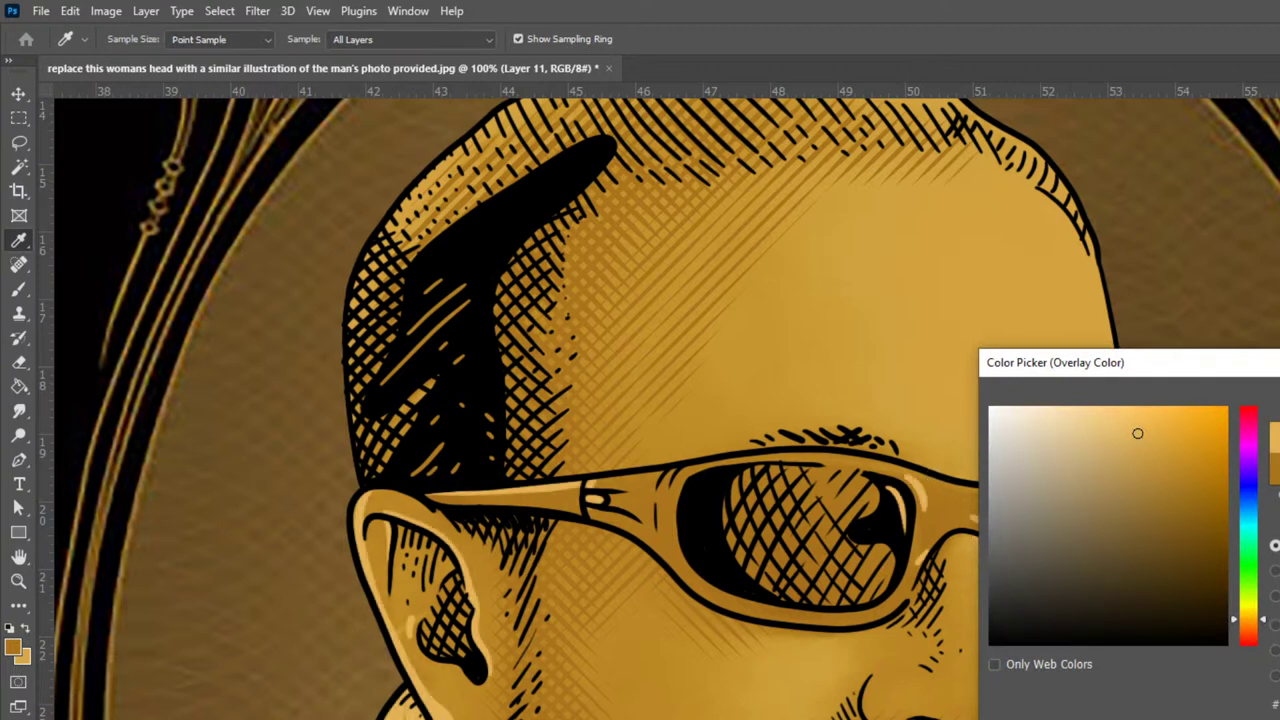
key(Return)
key(Return)
Switch the Brush tool to the Hard Round 9 1 preset and reduce its size for adding highlights on Layer 11
drag(1221, 658, 1196, 612)
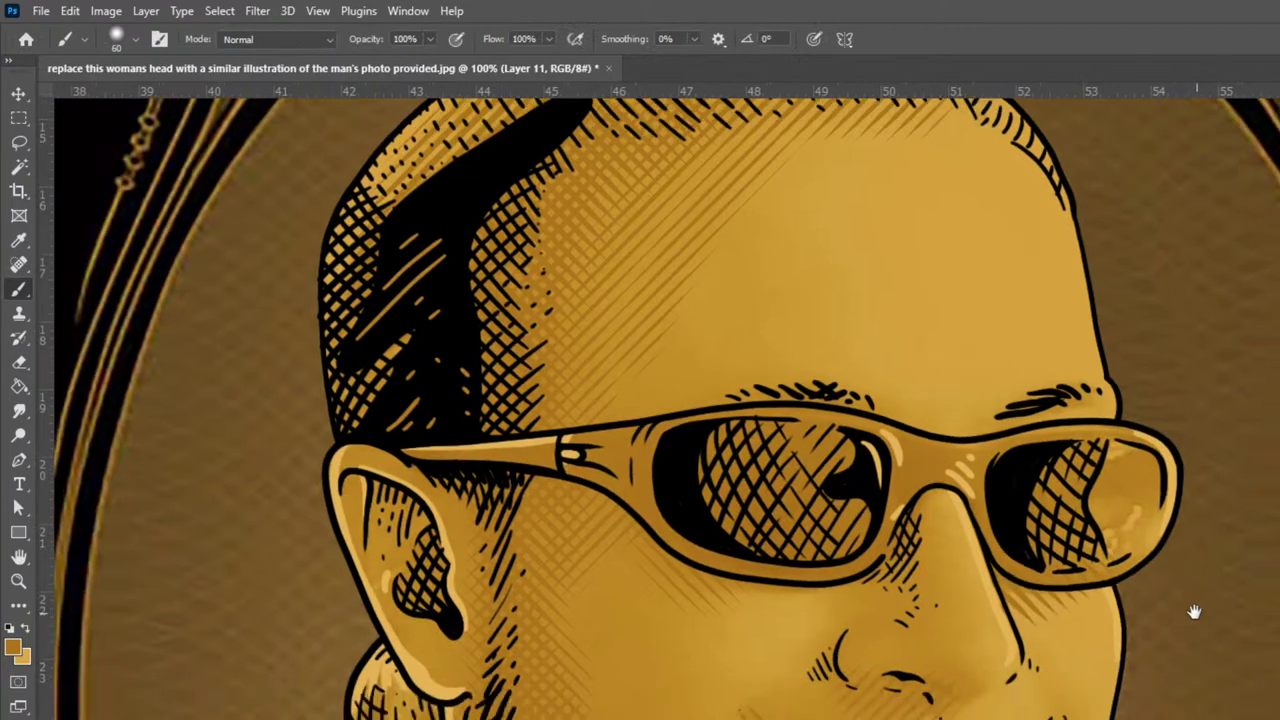
key(v)
key(b)
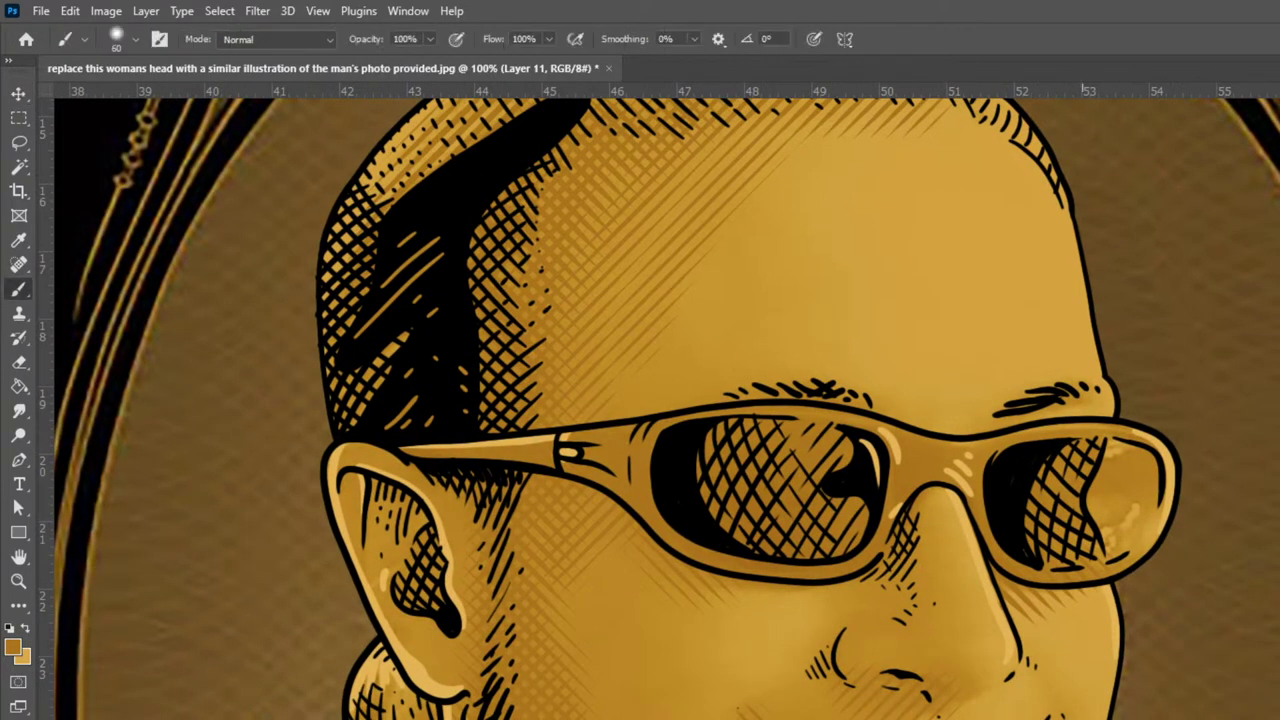
click(138, 39)
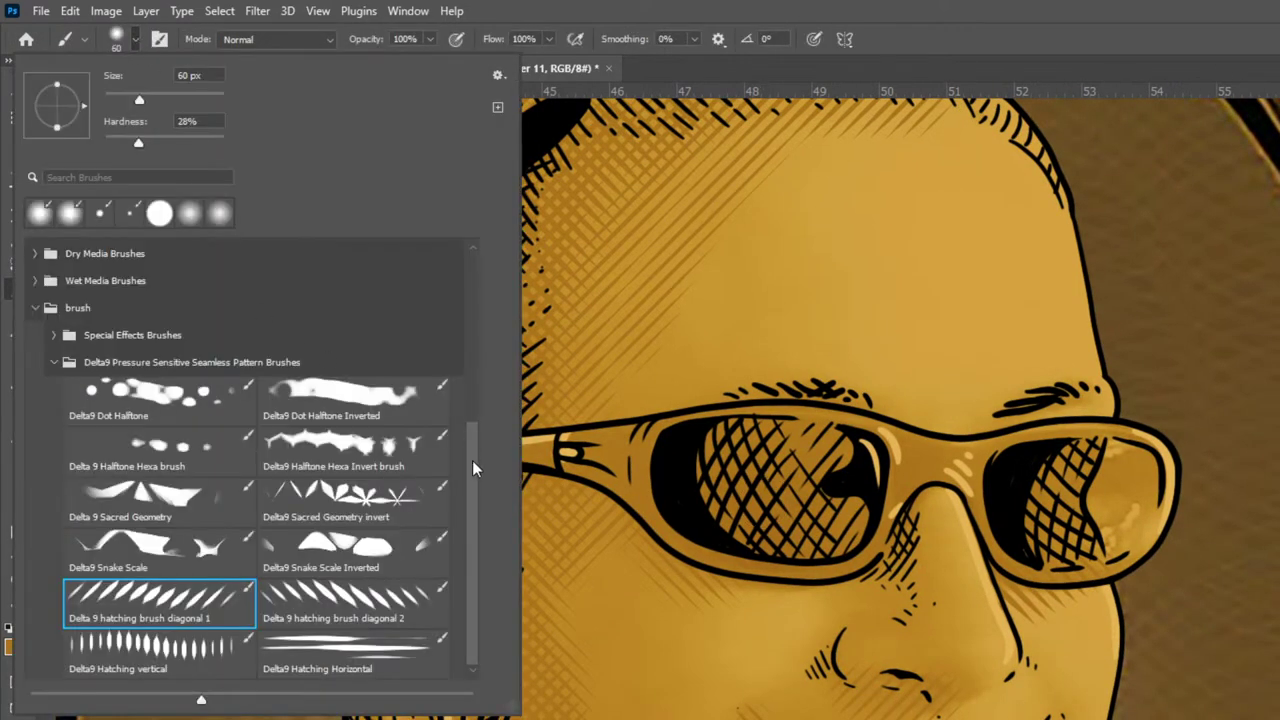
drag(471, 462, 460, 207)
click(288, 378)
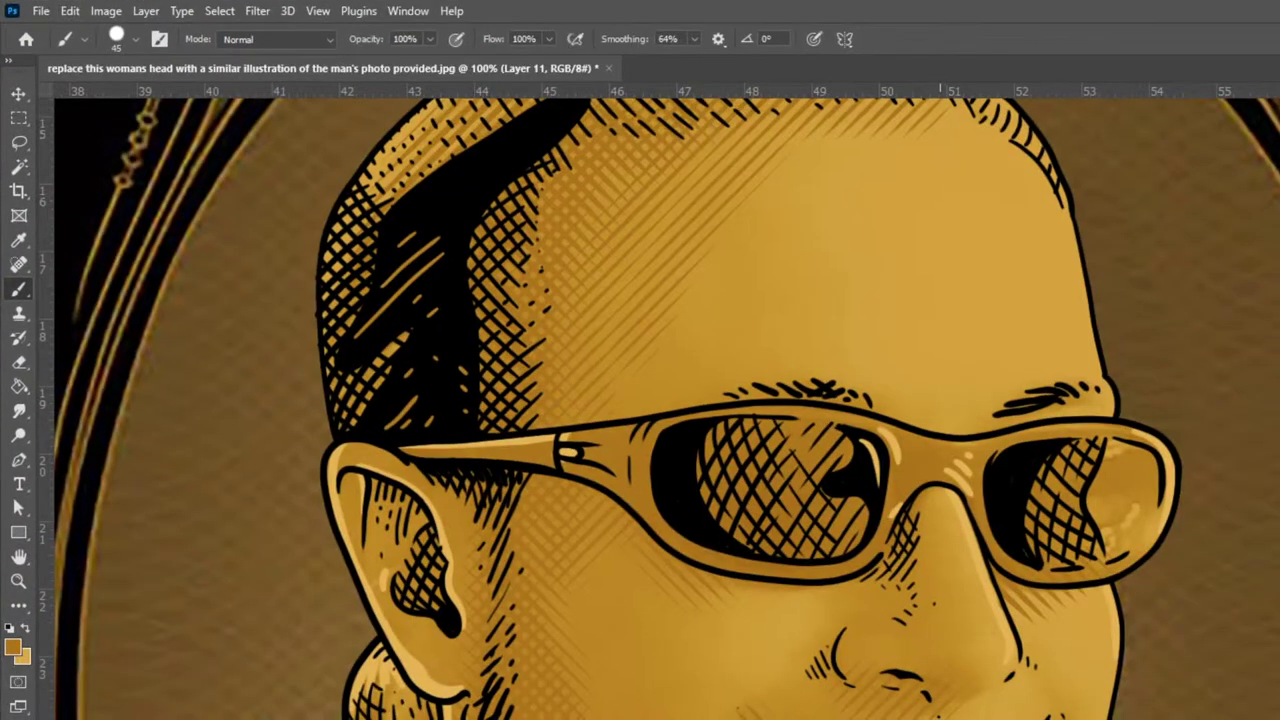
key(bracketleft)
key(bracketleft)
key(bracketleft)
key(bracketleft)
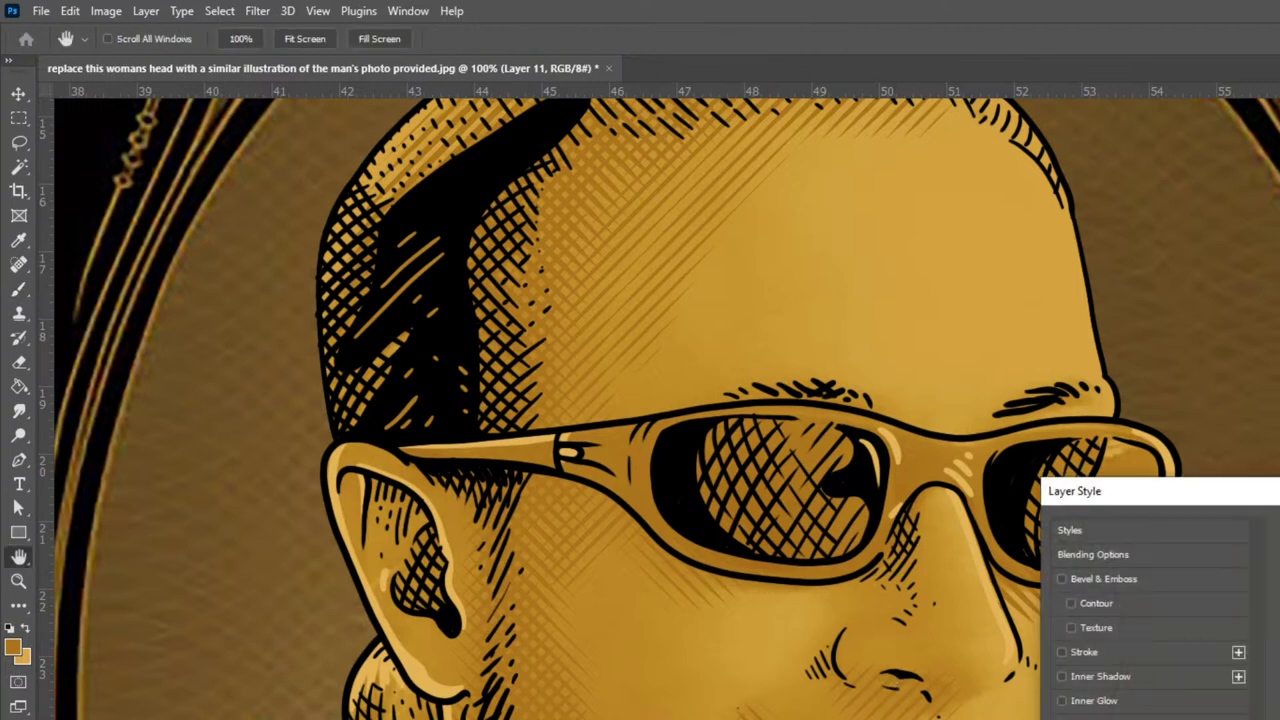
Brighten Layer 11's Color Overlay to a paler yellow-gold, apply the layer style and return to the Brush tool
click(1276, 560)
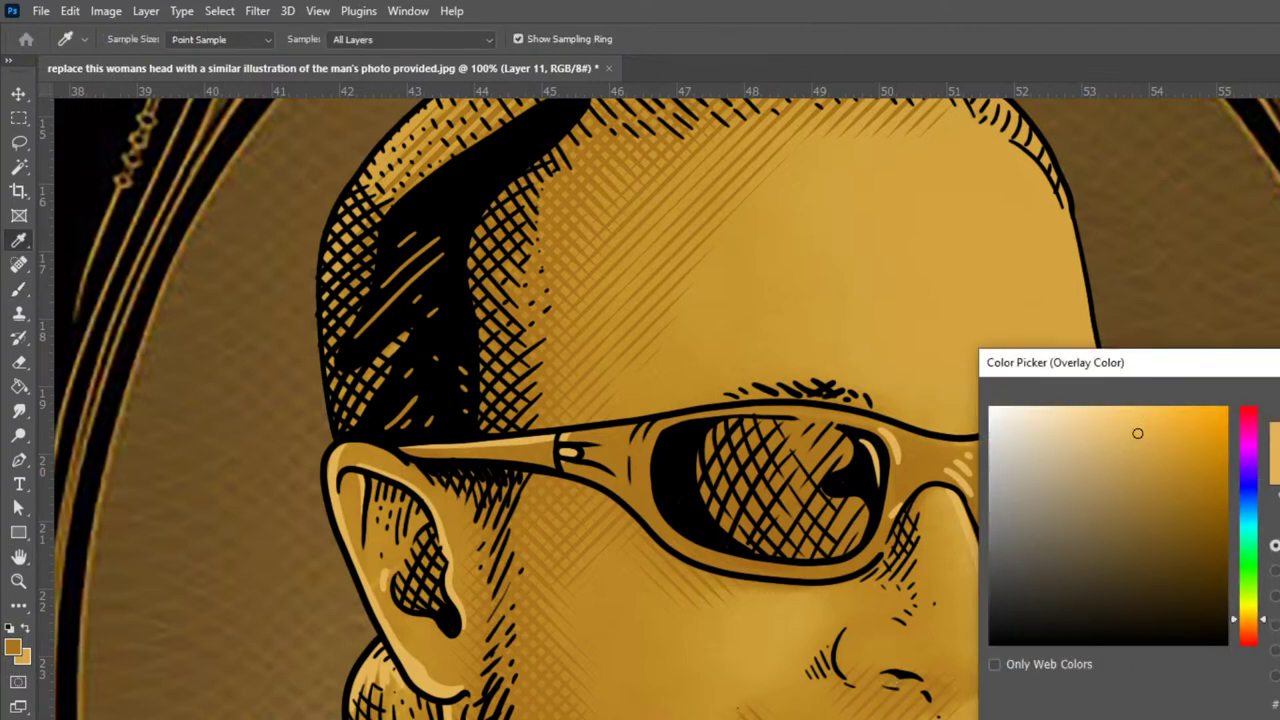
click(1126, 422)
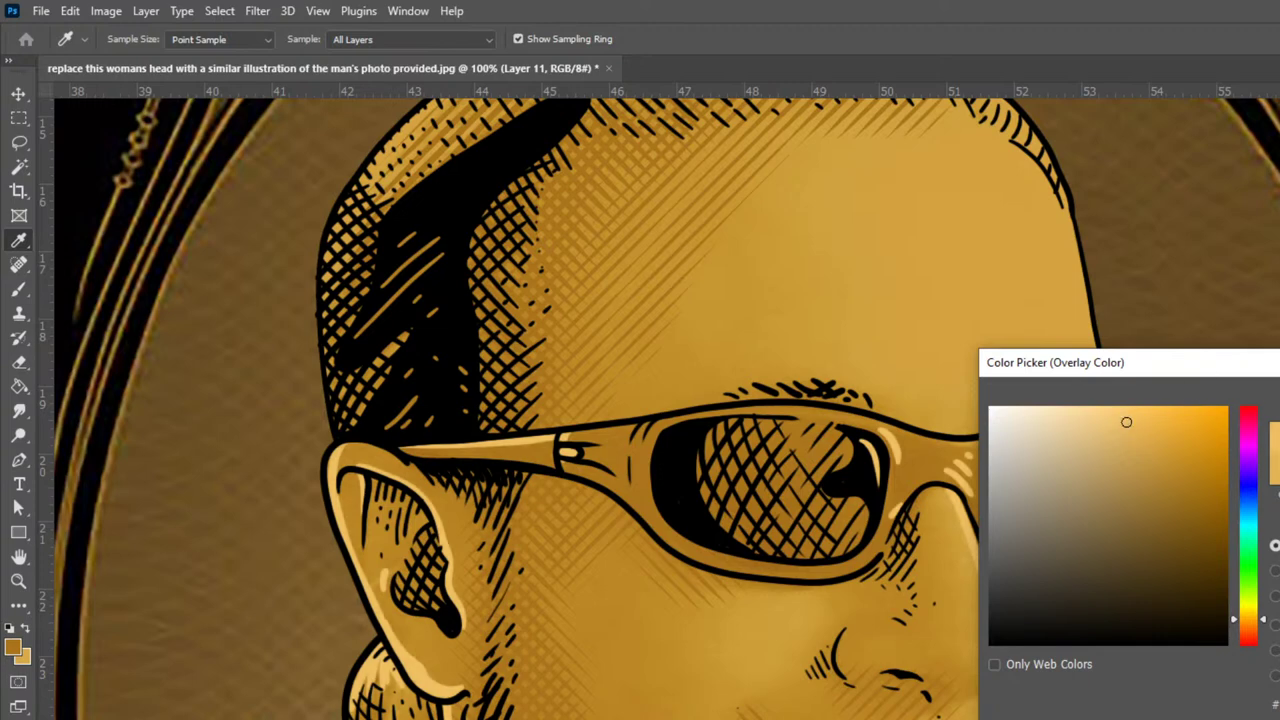
key(Return)
key(Return)
key(b)
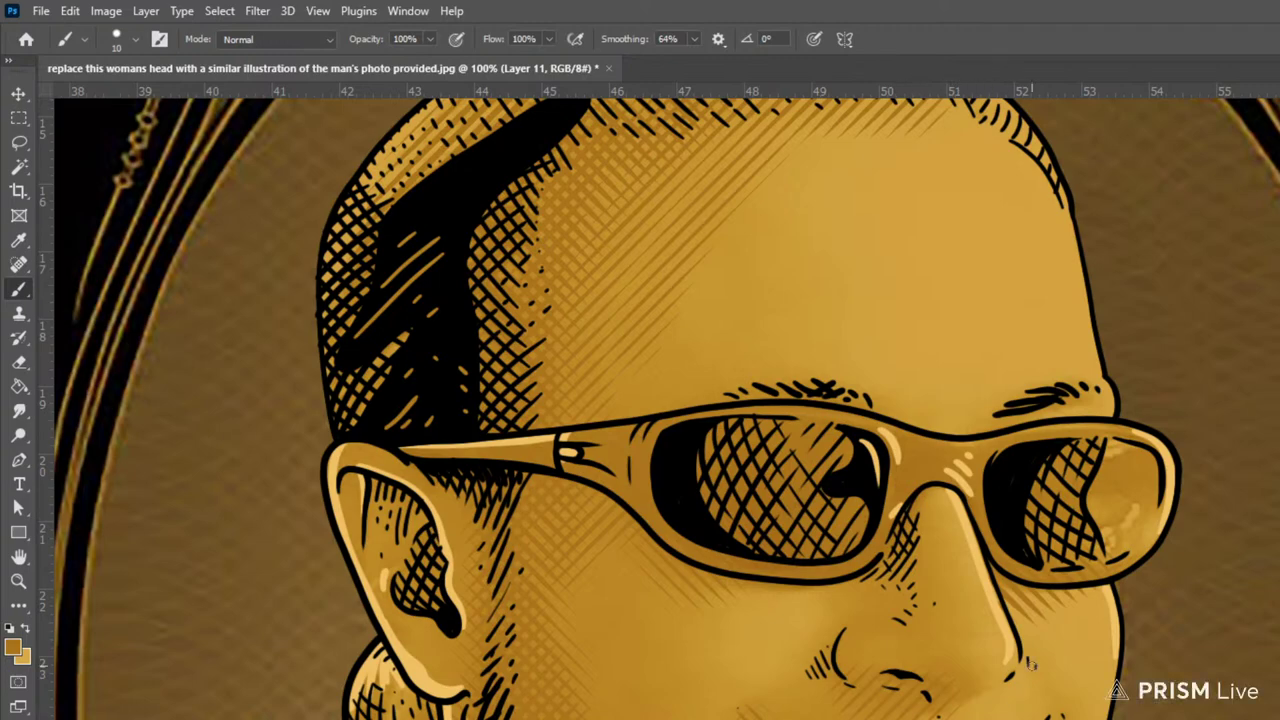
Paint thin diagonal highlight streaks across the clear part of the far sunglasses lens on Layer 11 with the 10 px brush
scroll(1200, 623, down, 3)
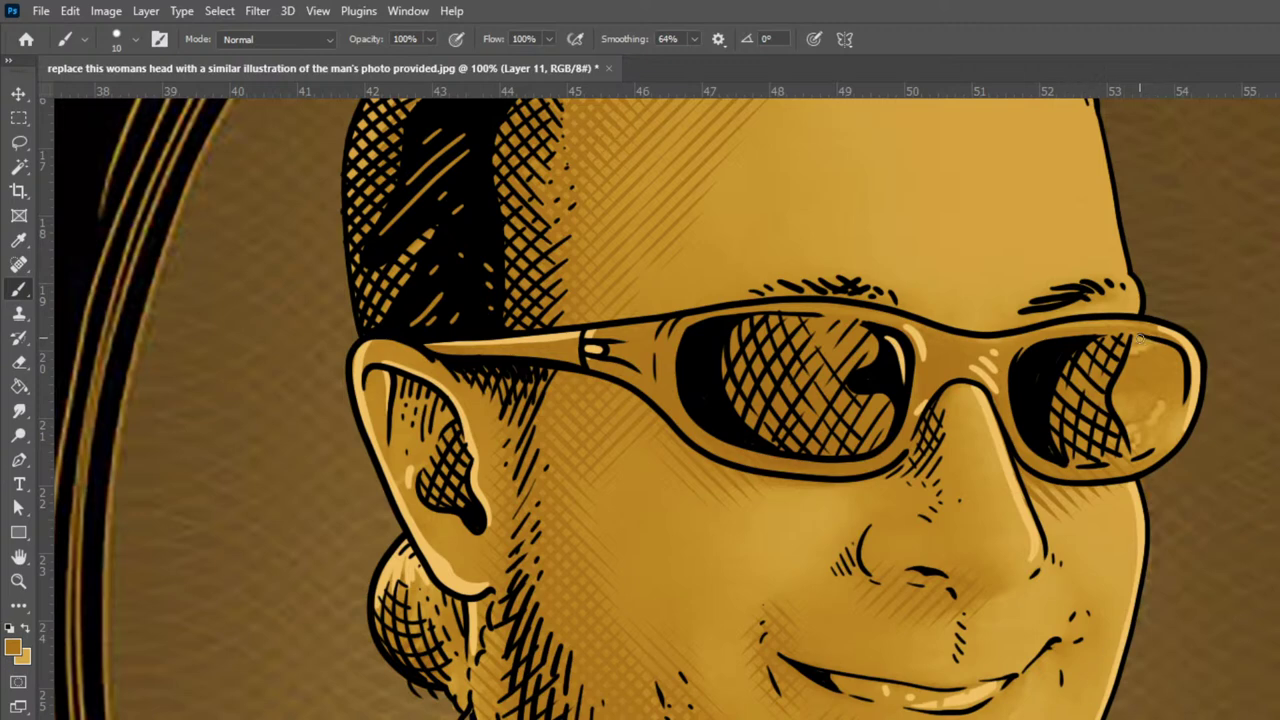
drag(1146, 340, 1125, 468)
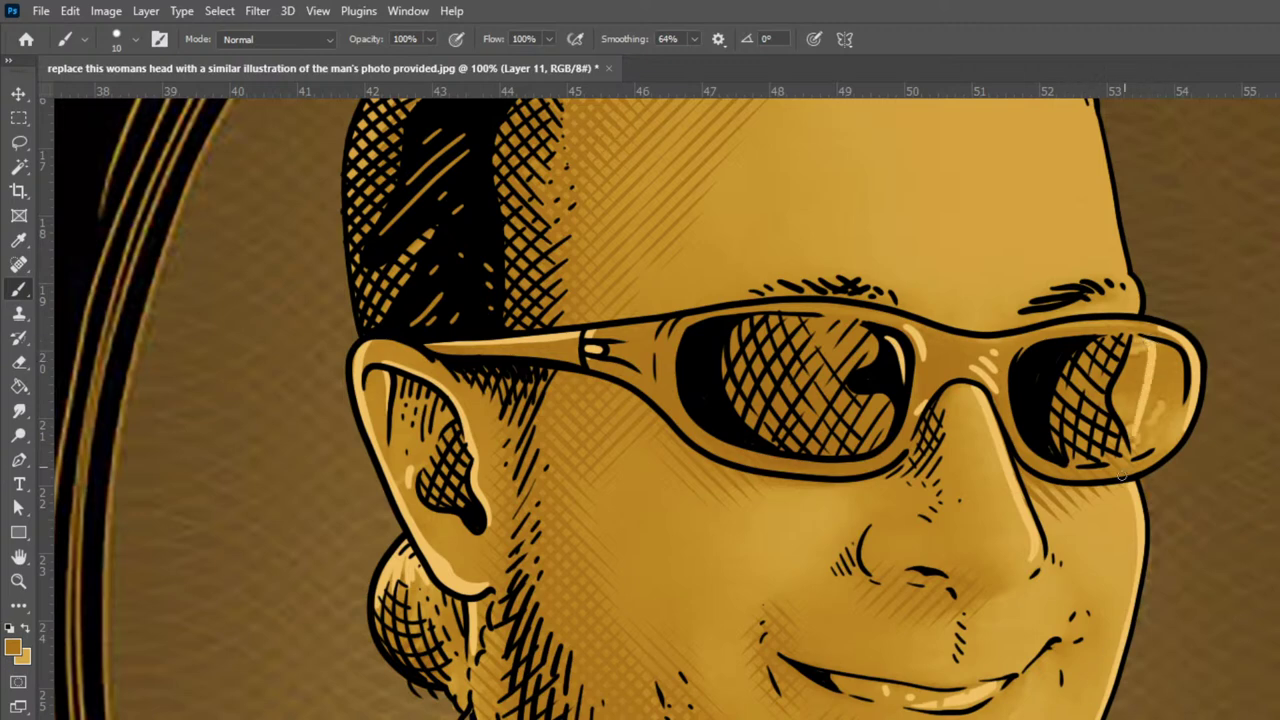
drag(1162, 344, 1130, 447)
drag(1150, 376, 1135, 455)
drag(1177, 347, 1141, 470)
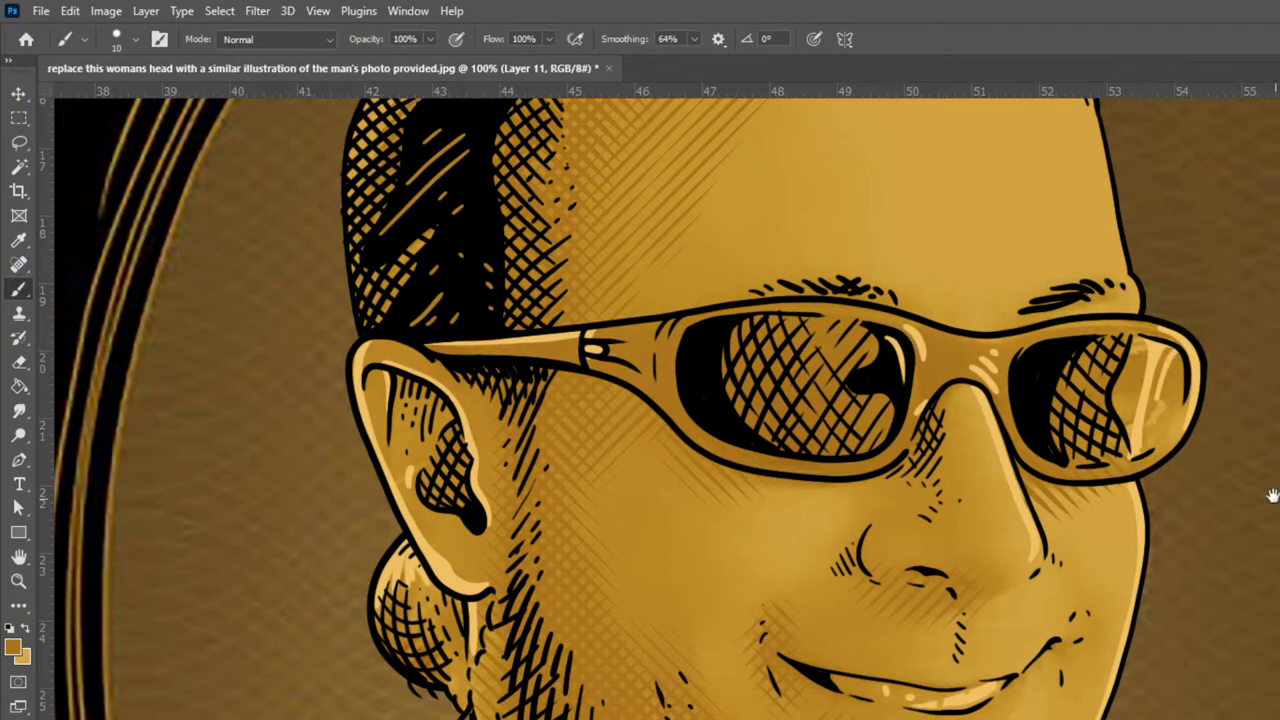
Paint a highlight inside the forehead's outer contour from the hairline to the sunglasses, undoing and redrawing the first stroke
scroll(908, 338, up, 5)
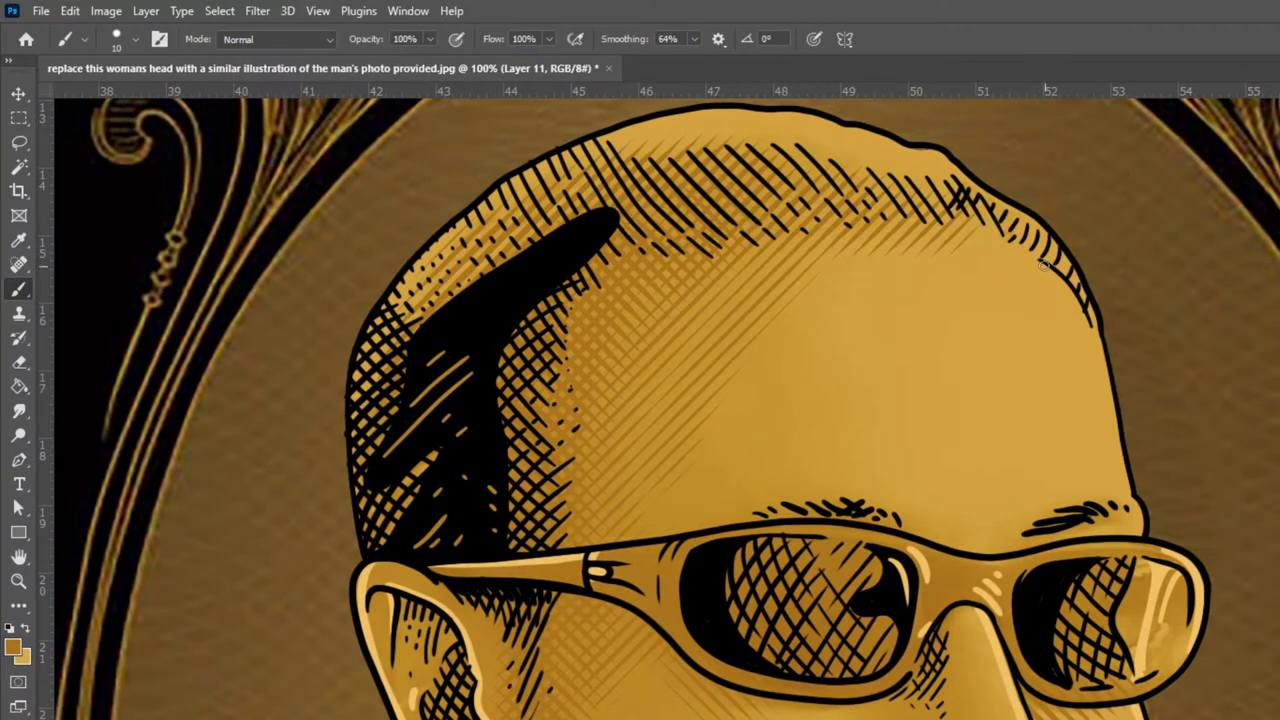
mouse_move(1039, 261)
mouse_down()
mouse_move(1093, 350)
mouse_move(1124, 467)
mouse_up()
key(ctrl+z)
mouse_move(1048, 268)
mouse_down()
mouse_move(1099, 361)
mouse_move(1139, 527)
mouse_up()
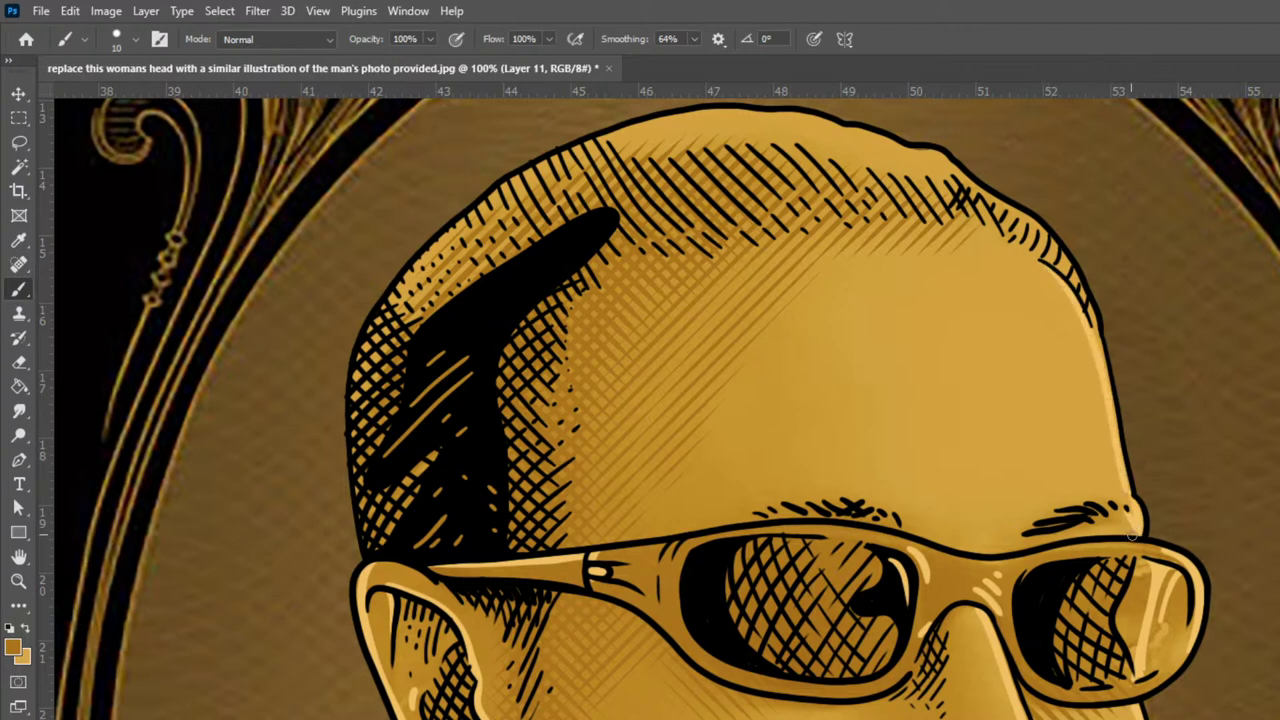
Examine how the highlighted portrait fits the whole banknote, from full-note view back to a closer view
key(ctrl+minus)
key(ctrl+minus)
key(ctrl+minus)
key(ctrl+minus)
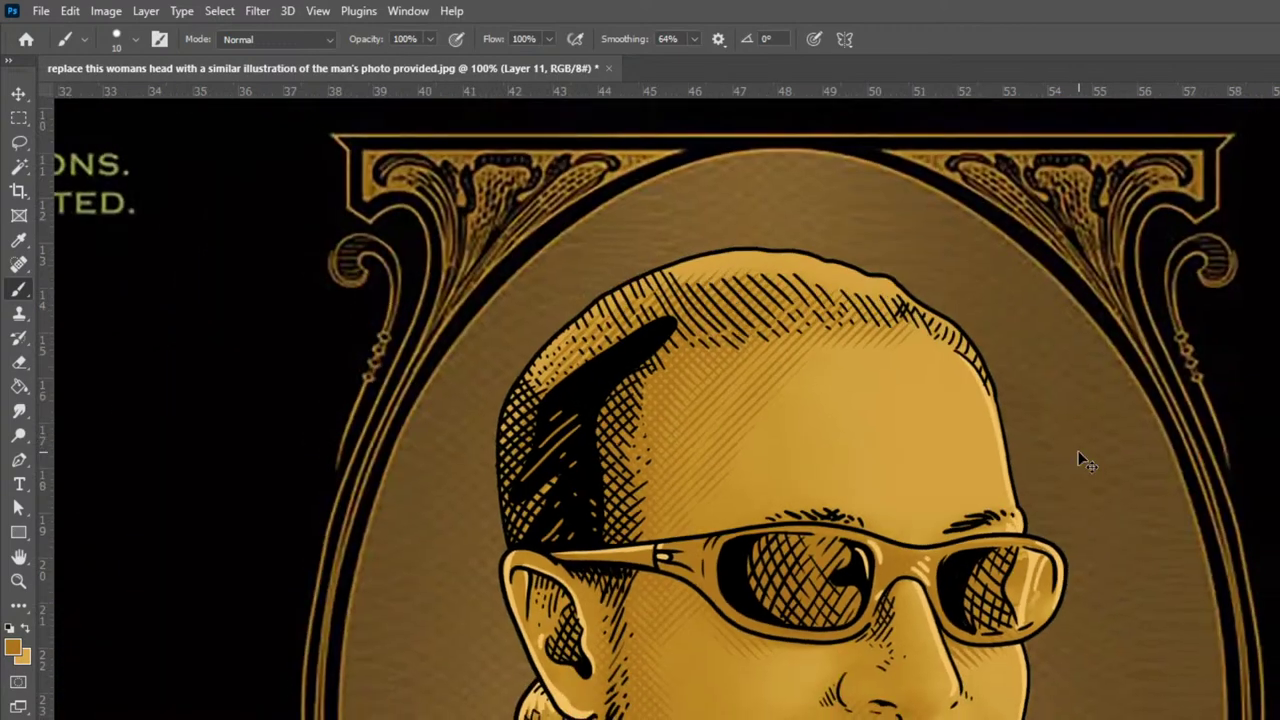
key(ctrl+minus)
key(ctrl+minus)
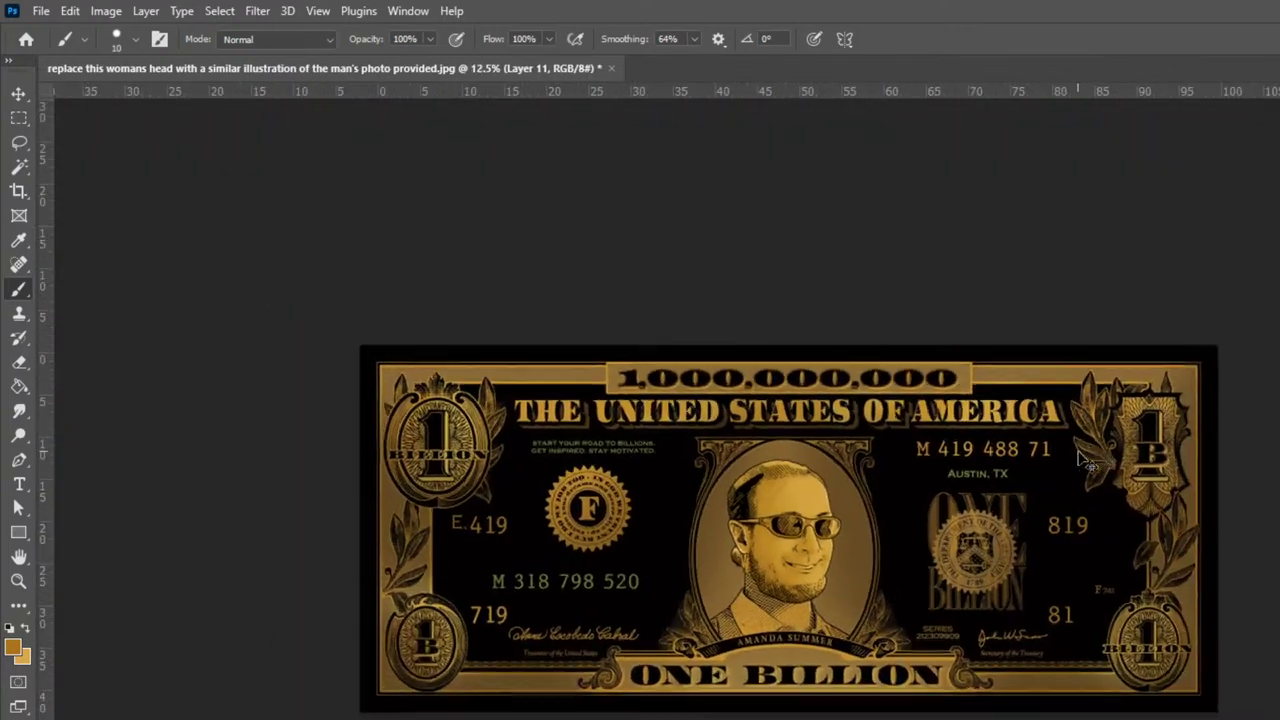
key(ctrl+plus)
key(ctrl+plus)
key(ctrl+plus)
key(ctrl+plus)
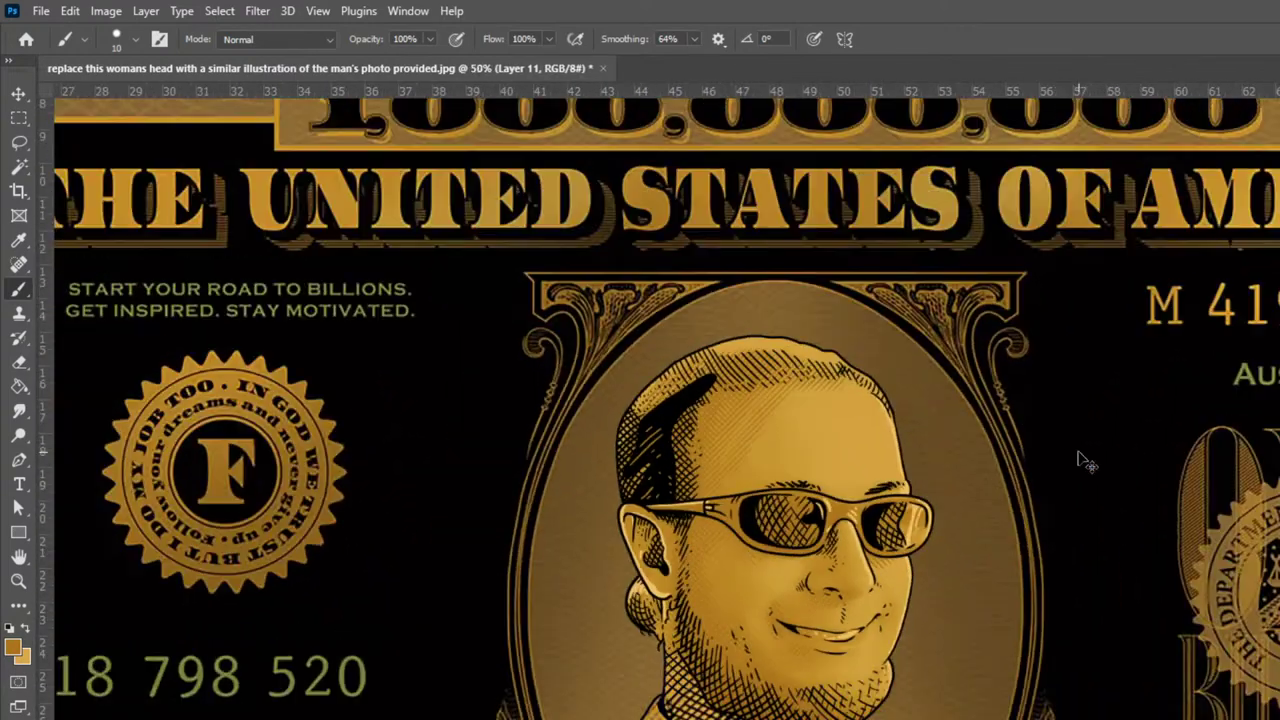
Group the portrait illustration's layers and duplicate Group 2
key(ctrl+g)
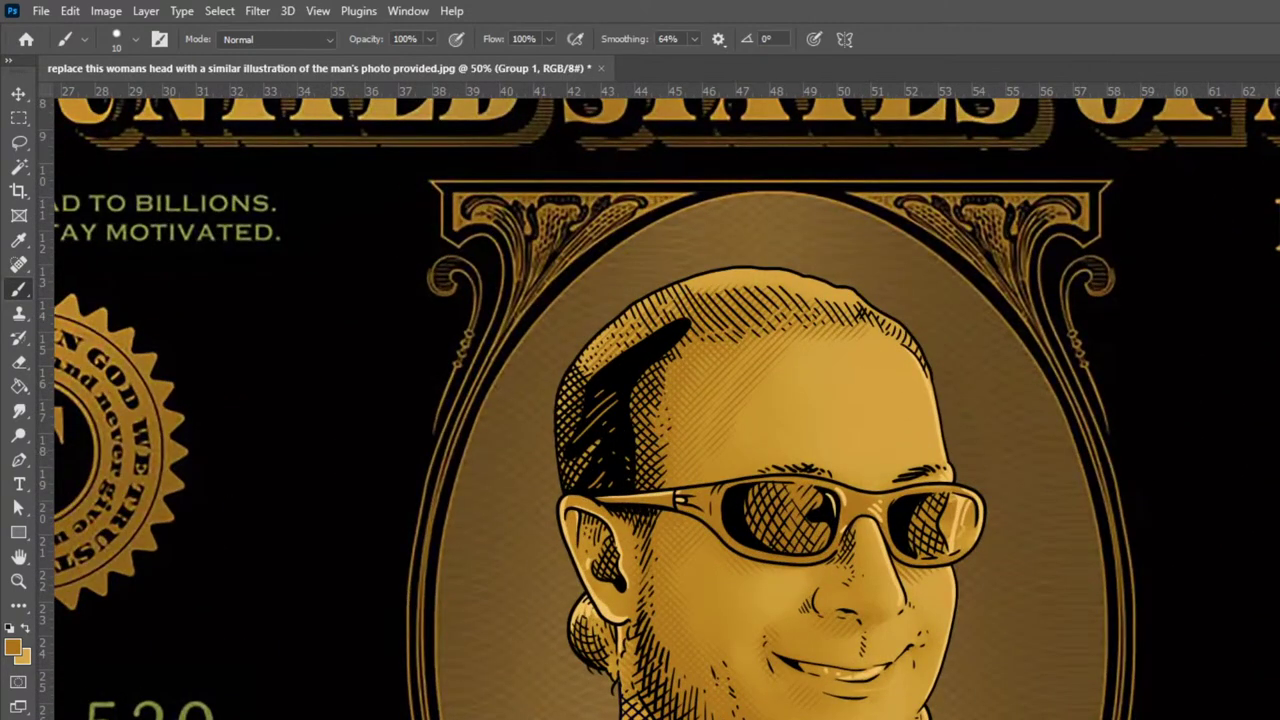
key(ctrl+shift+e)
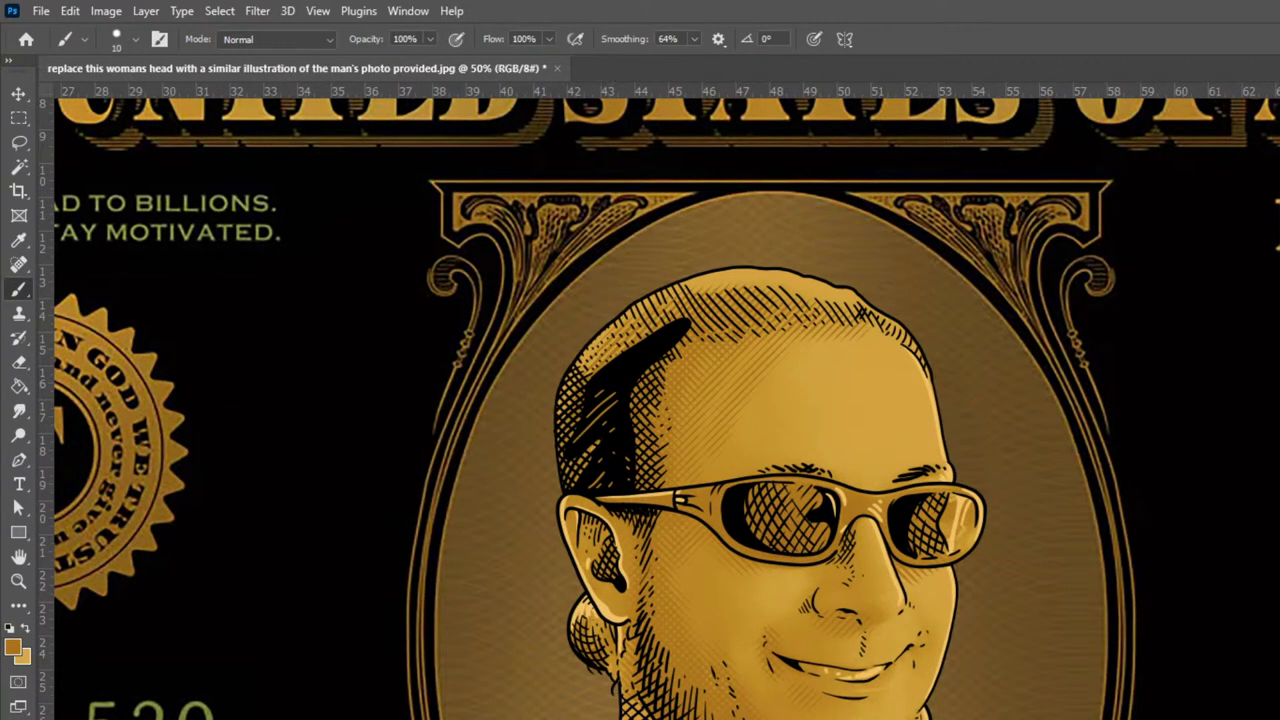
key(ctrl+g)
key(ctrl+comma)
key(ctrl+comma)
key(ctrl+comma)
key(ctrl+comma)
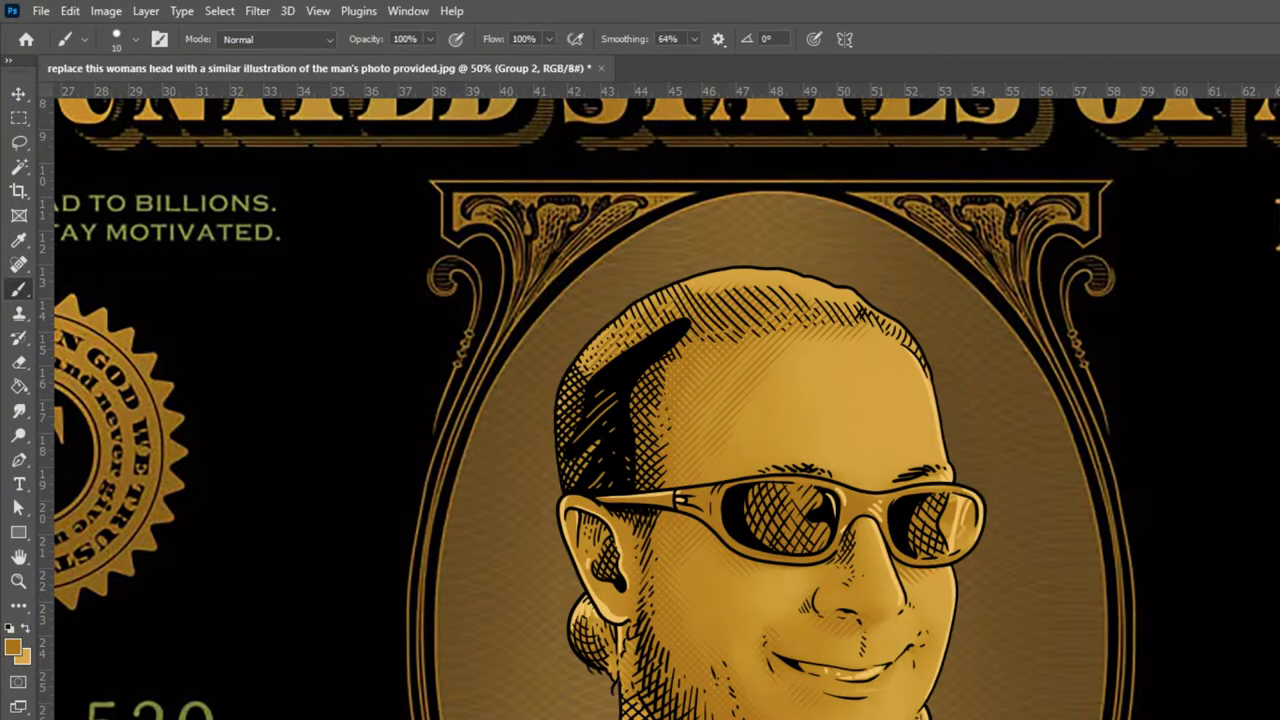
key(alt+[)
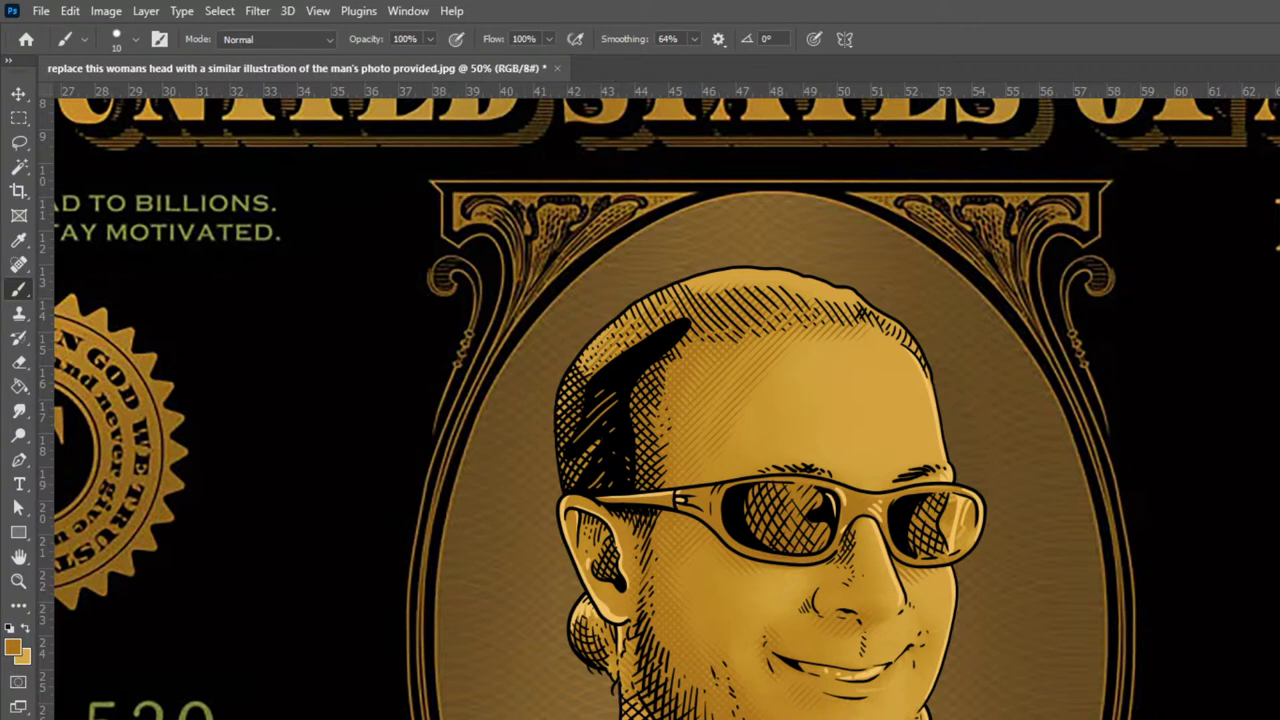
key(ctrl+g)
key(ctrl+comma)
key(ctrl+comma)
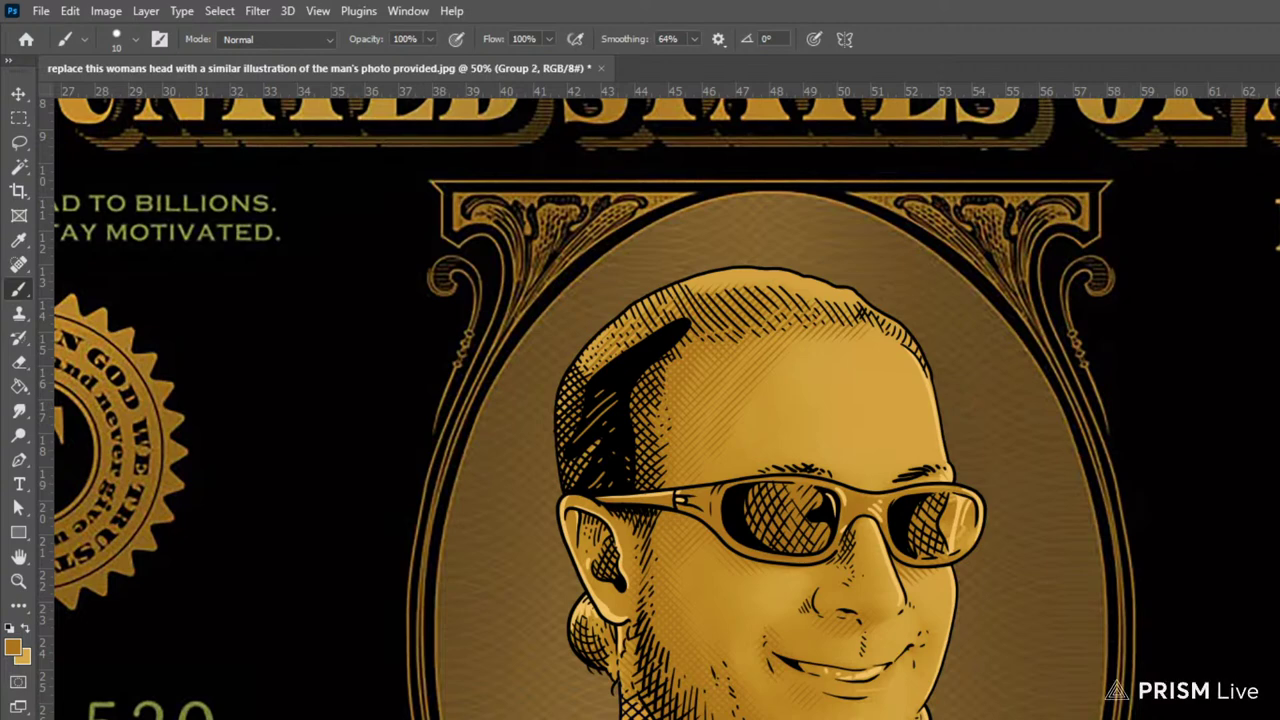
key(ctrl+j)
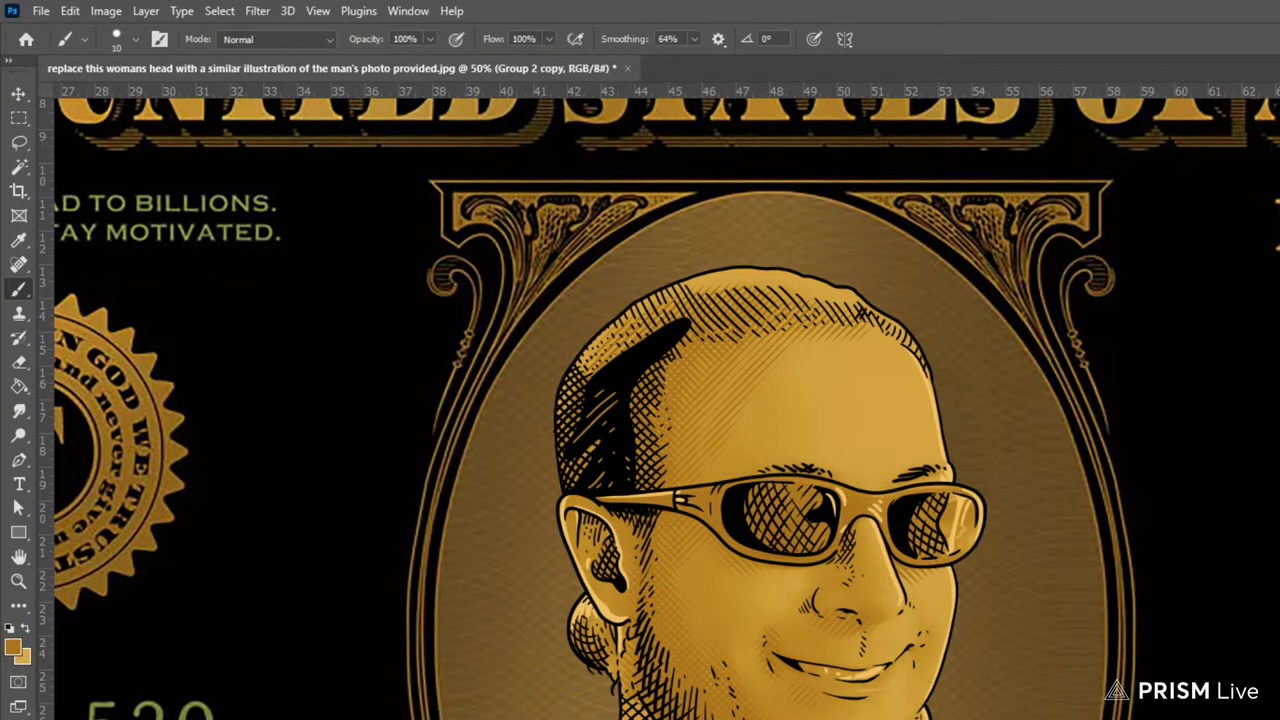
Reduce the Vibrance of Group 2 copy to about -16
click(105, 10)
mouse_move(177, 63)
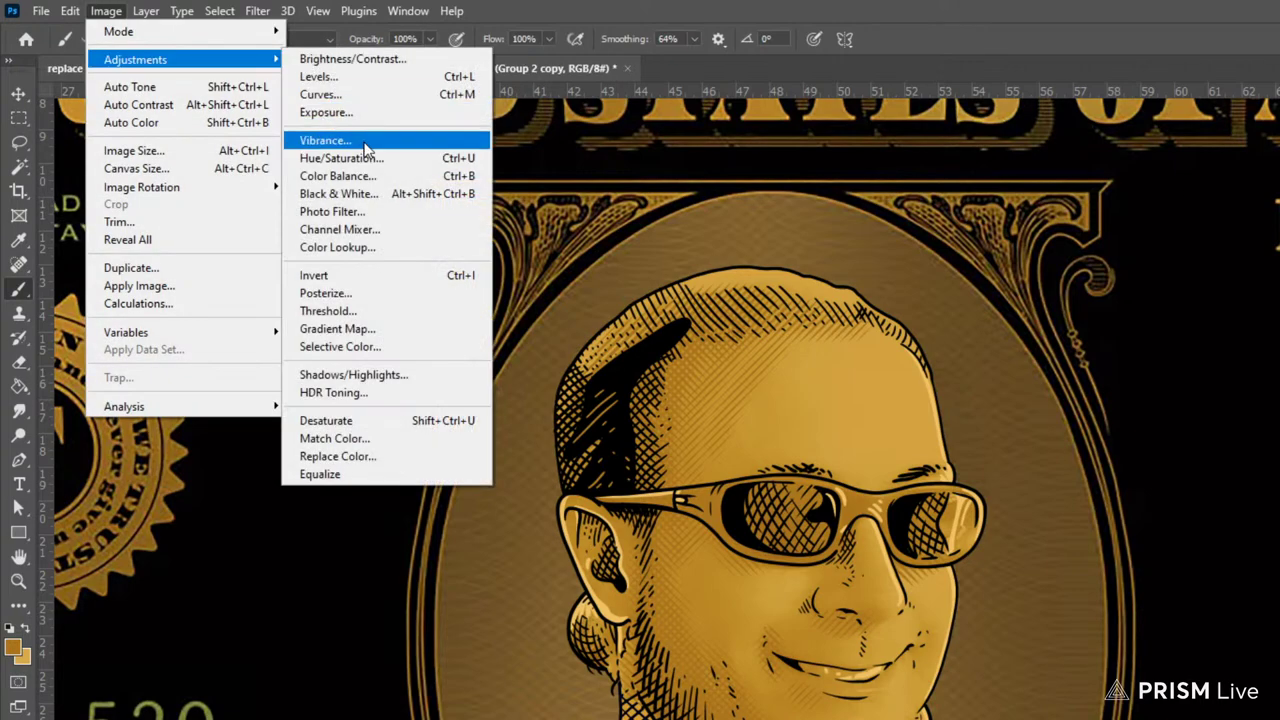
click(363, 134)
mouse_move(588, 226)
mouse_down()
mouse_move(567, 226)
mouse_move(579, 224)
mouse_up()
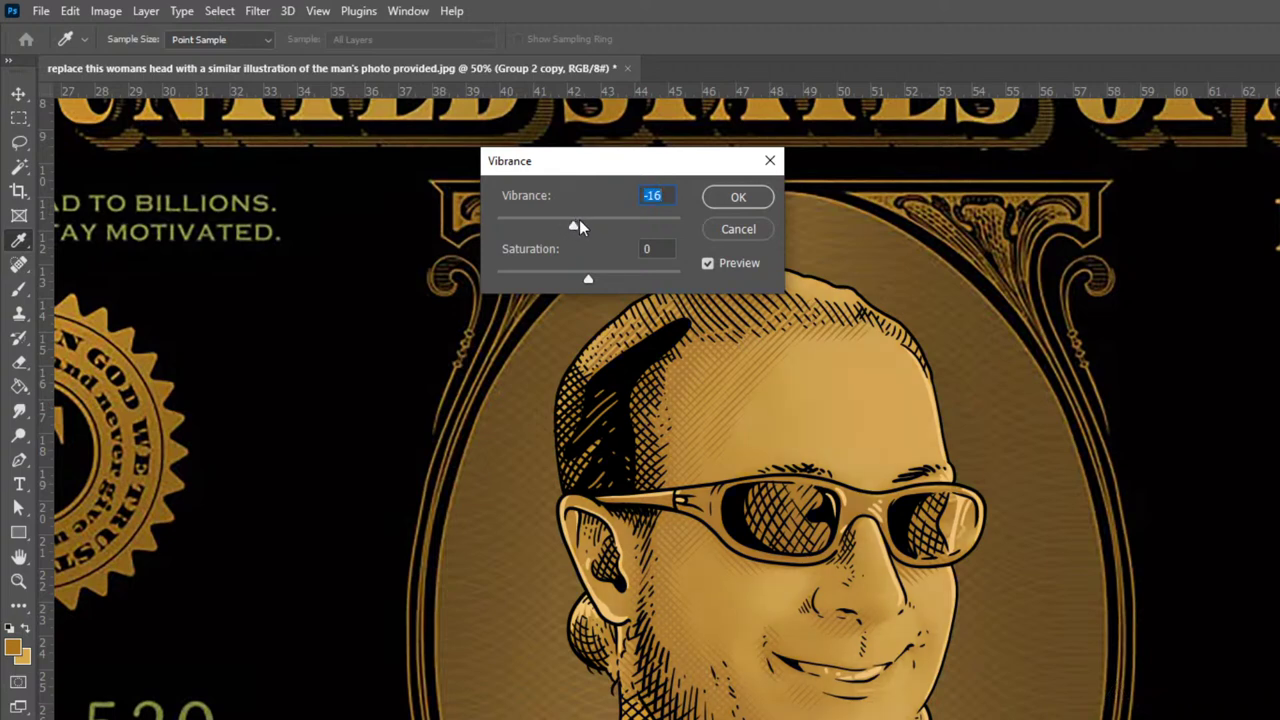
click(737, 198)
Apply the Add Noise filter to Group 2 copy with Uniform distribution and a reduced amount for subtle grain
click(257, 14)
mouse_move(337, 307)
click(571, 303)
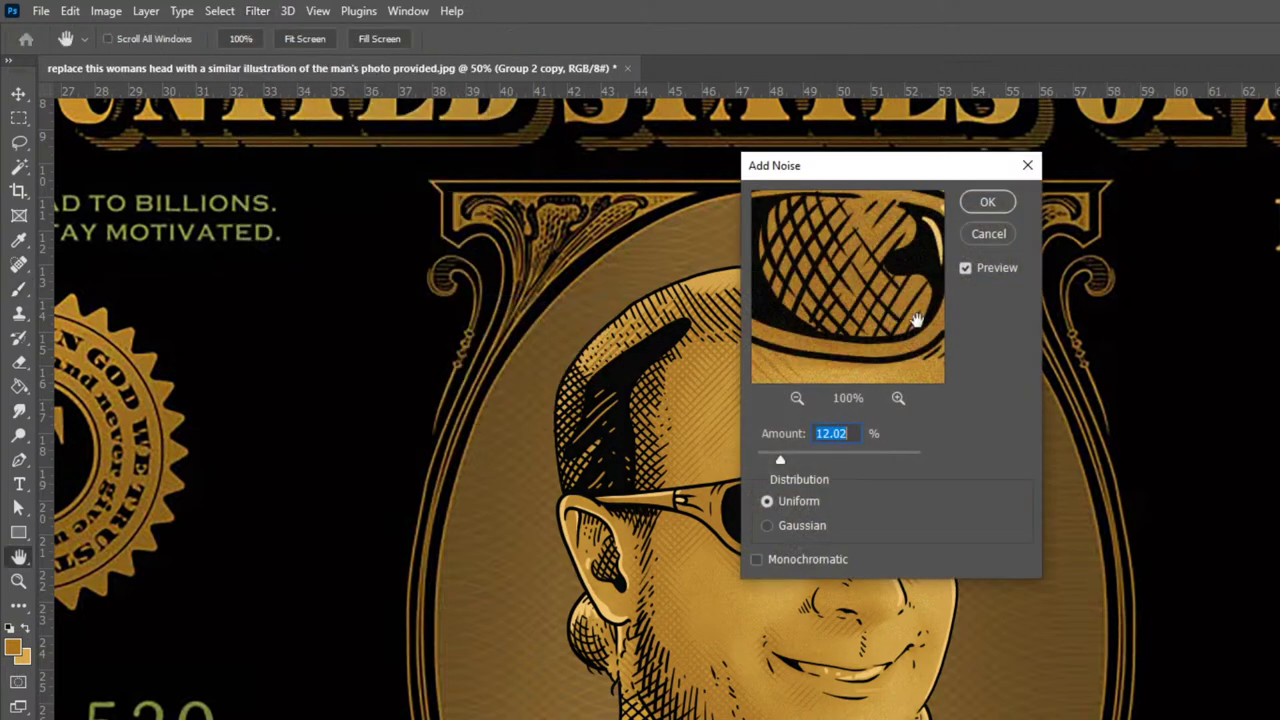
drag(932, 167, 1260, 205)
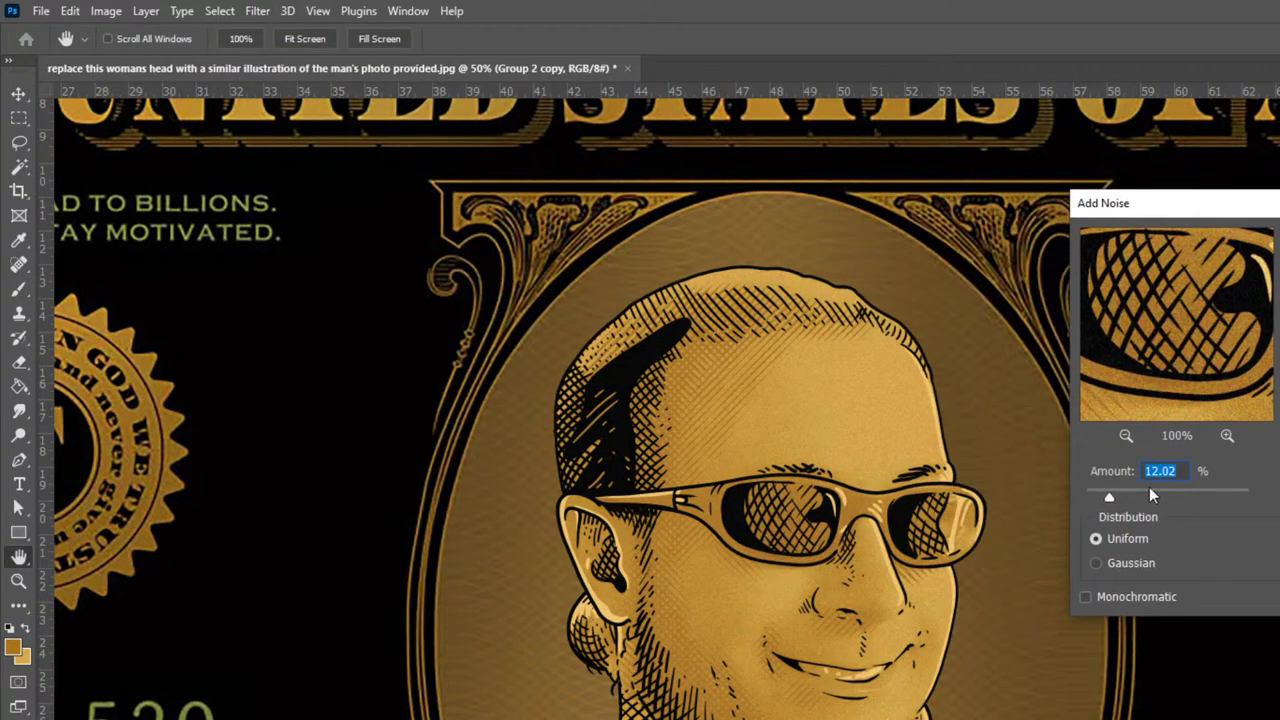
drag(1105, 499, 1096, 495)
key(Return)
key(b)
Apply Brightness/Contrast to Group 2 copy, raising the contrast to about 17 and the brightness very slightly
key(ctrl+minus)
key(ctrl+minus)
key(ctrl+minus)
key(ctrl+minus)
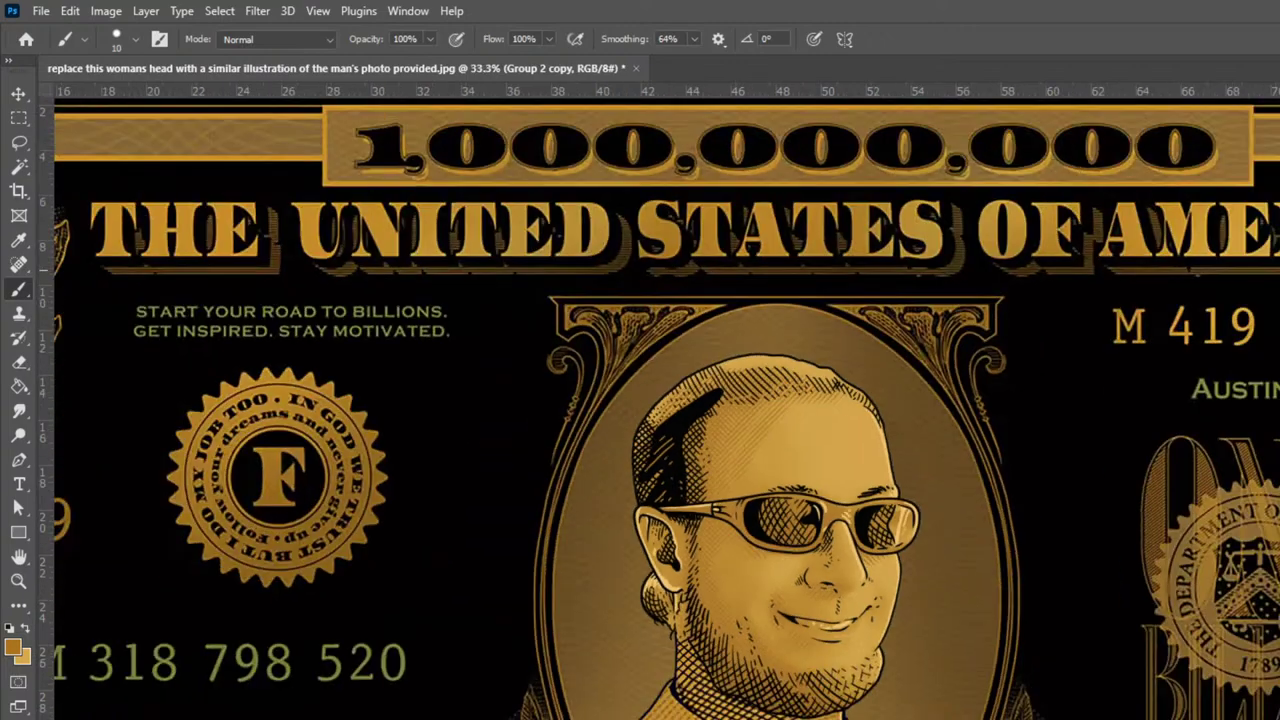
key(ctrl+plus)
scroll(745, 530, up, 3)
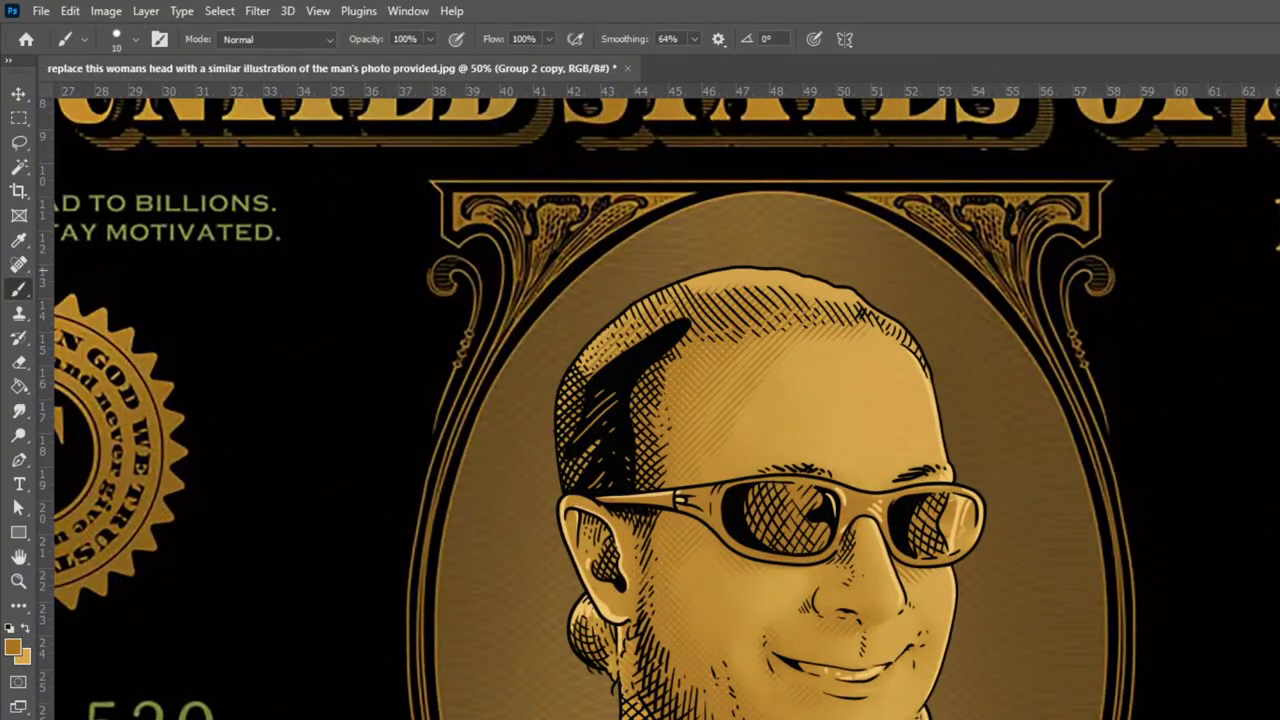
click(106, 10)
mouse_move(150, 57)
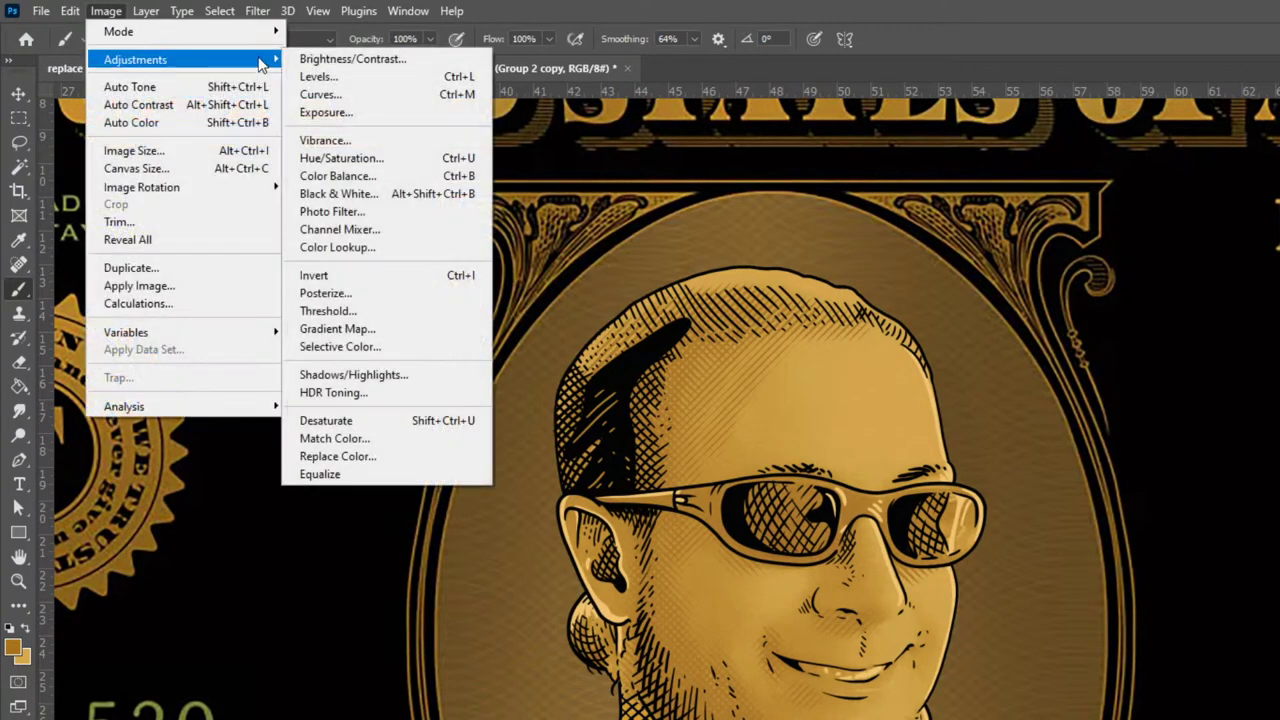
click(380, 57)
drag(849, 237, 859, 236)
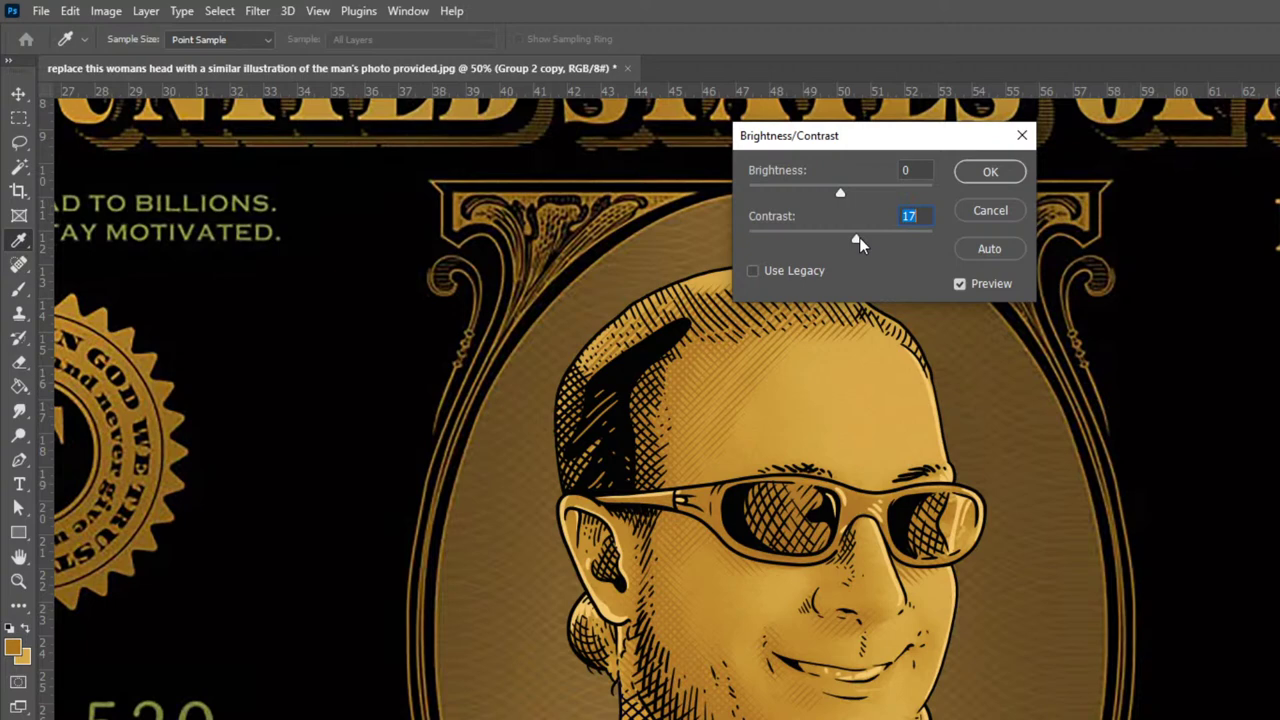
drag(839, 193, 841, 193)
click(976, 171)
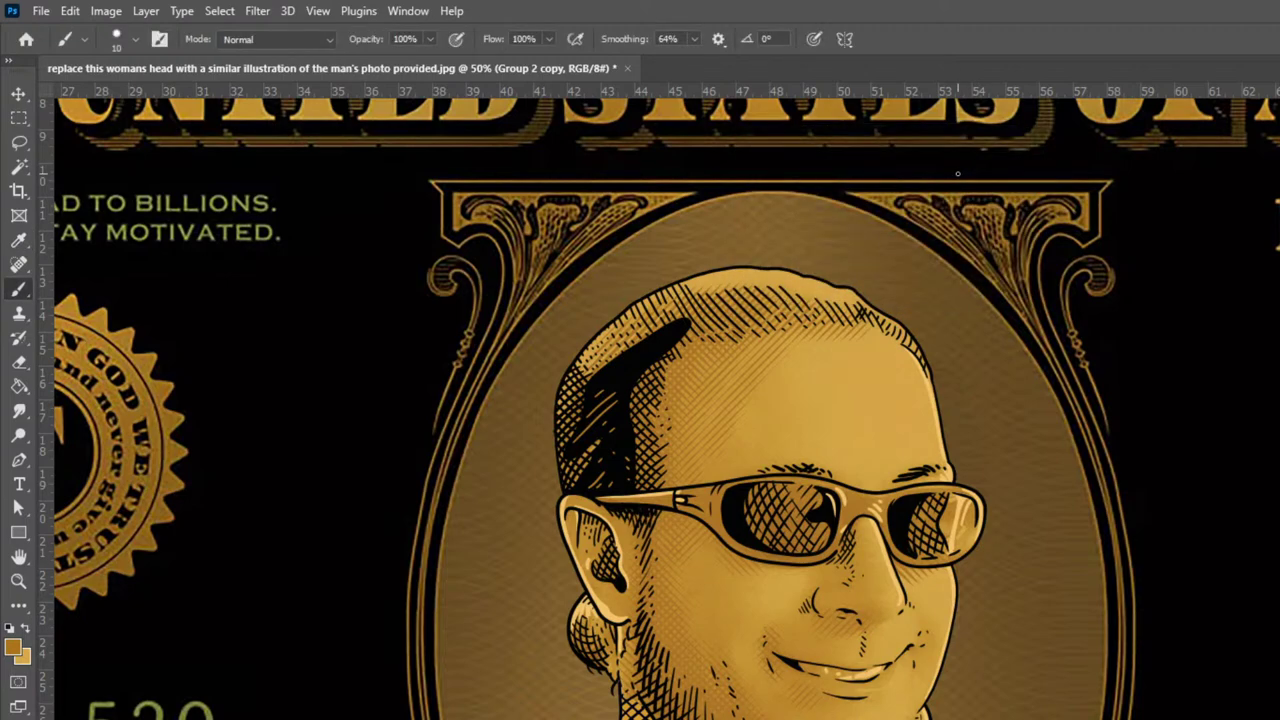
Compare the adjusted portrait's tone and texture with the surrounding banknote artwork at several magnifications
scroll(957, 175, down, 2)
scroll(957, 180, down, 1)
scroll(957, 180, up, 3)
scroll(957, 180, down, 2)
scroll(957, 180, up, 2)
scroll(957, 180, down, 3)
scroll(957, 180, up, 1)
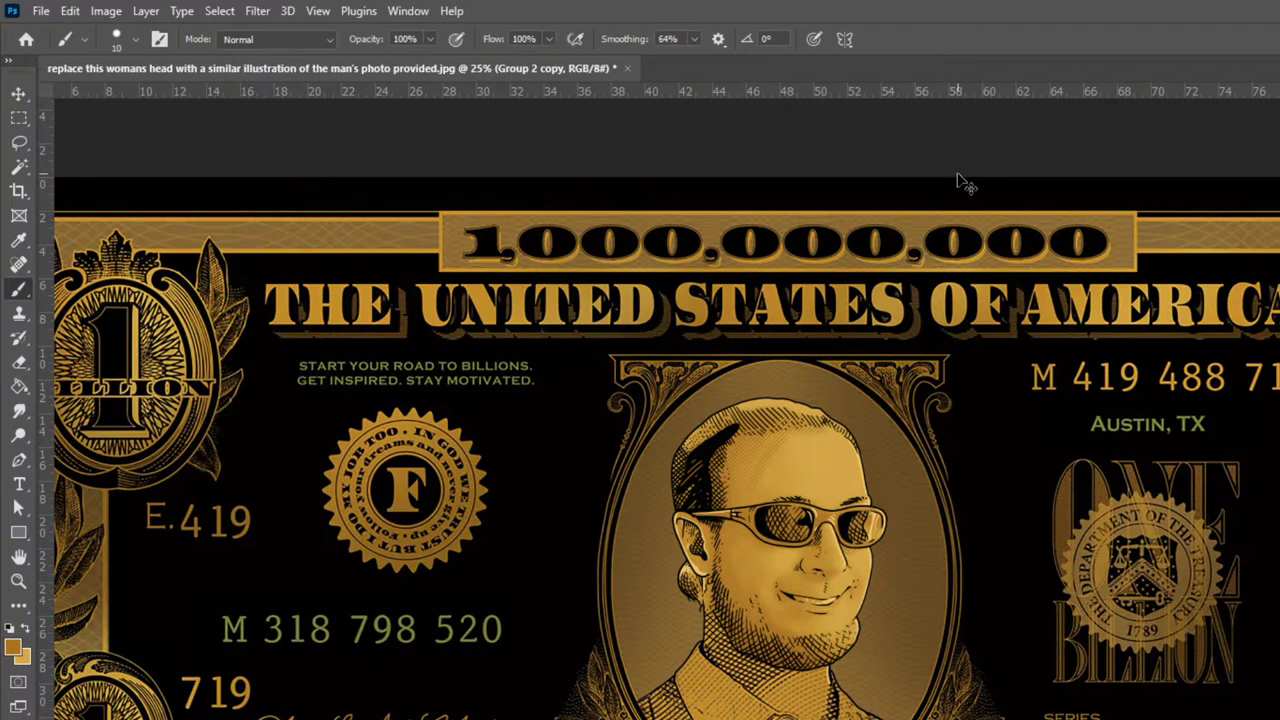
scroll(957, 180, down, 1)
scroll(957, 180, up, 1)
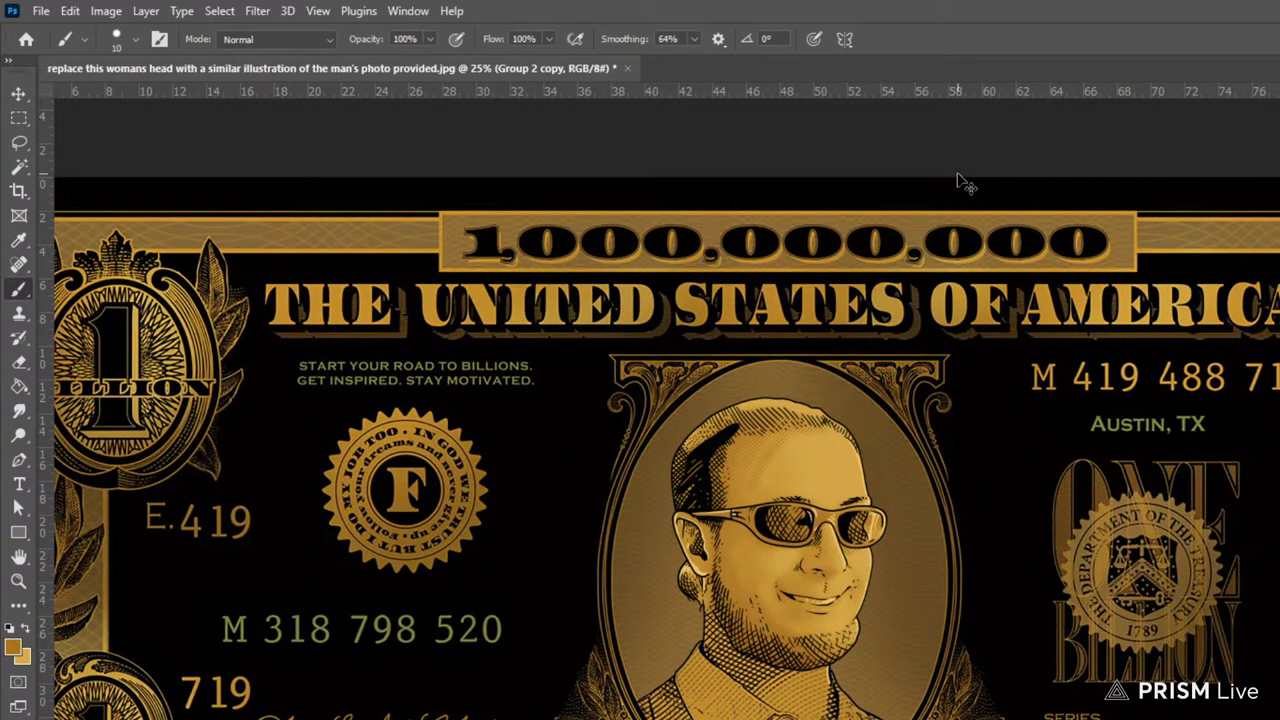
key(ctrl+plus)
key(ctrl+plus)
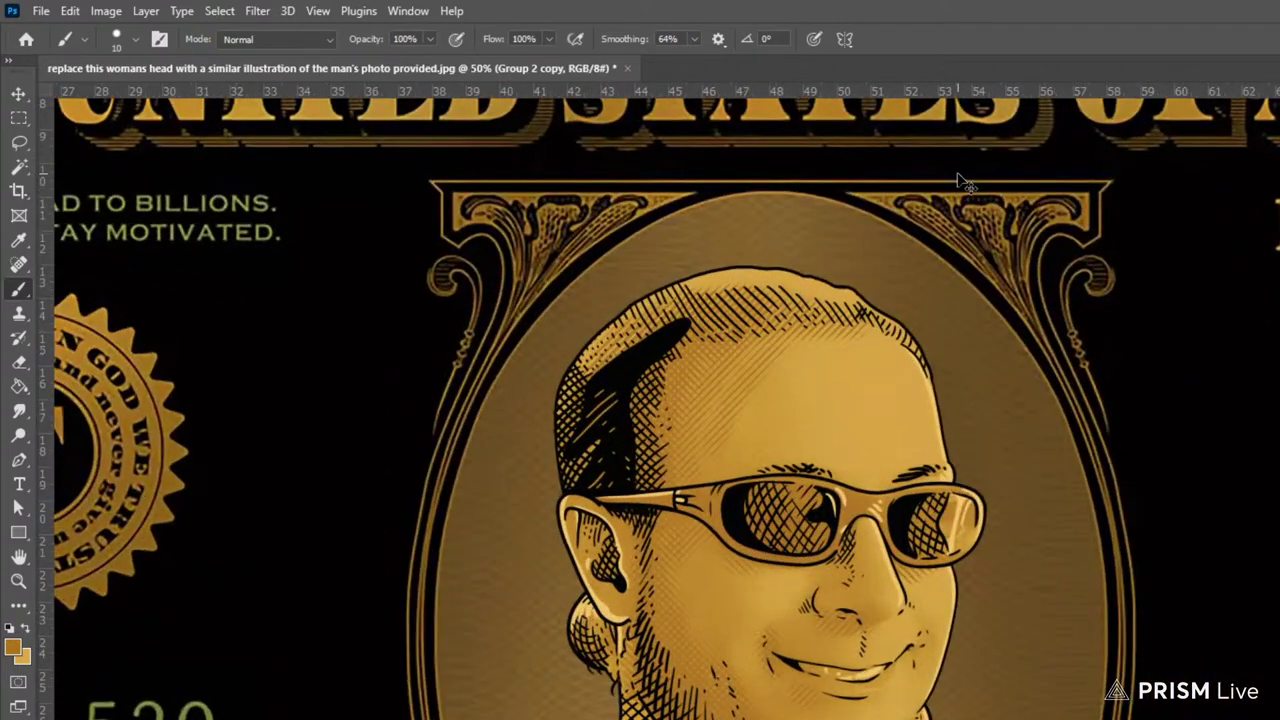
scroll(957, 180, up, 1)
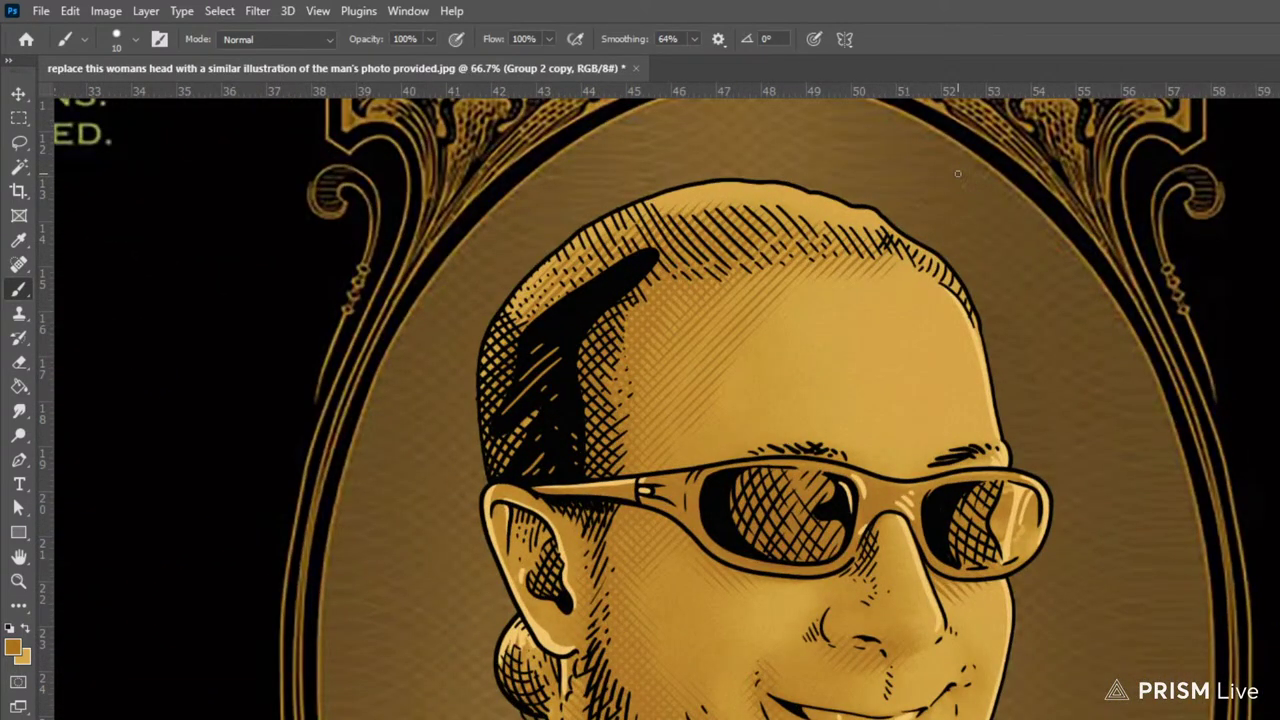
Select Layer 5 and apply a Gaussian Blur with a very small radius to it
key(ctrl+shift+alt+e)
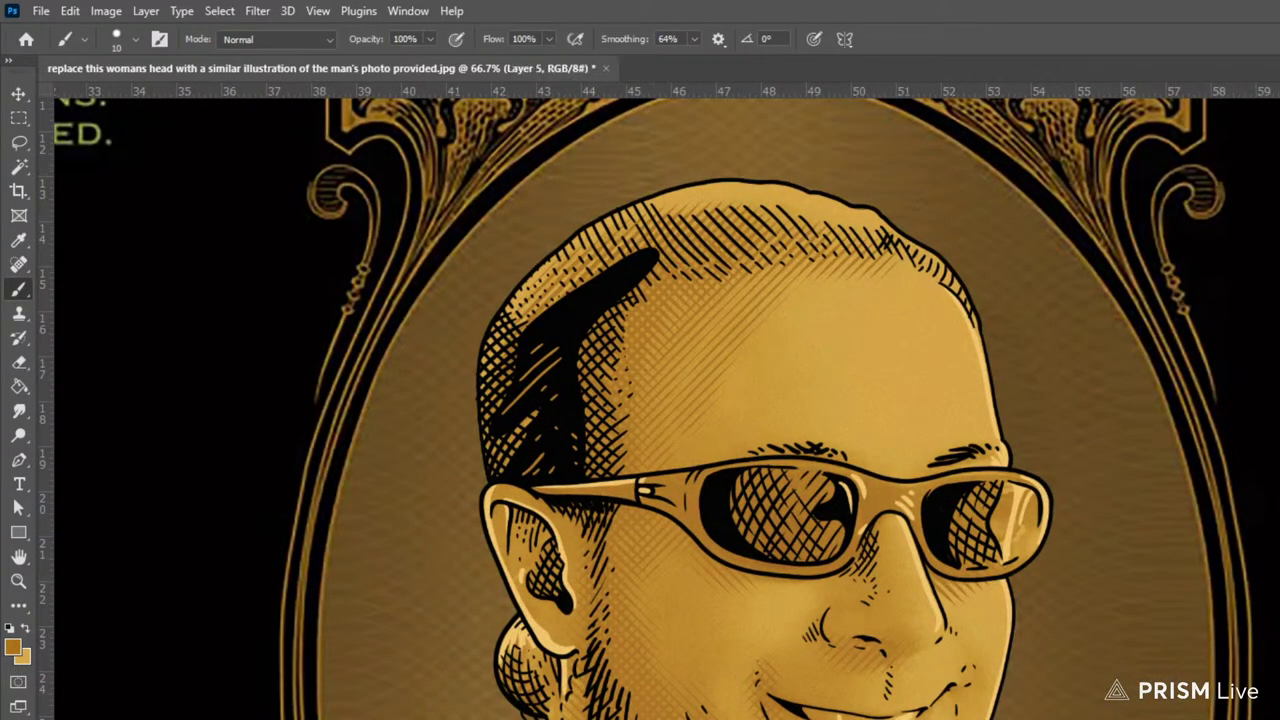
click(106, 11)
click(377, 57)
click(257, 11)
mouse_move(323, 251)
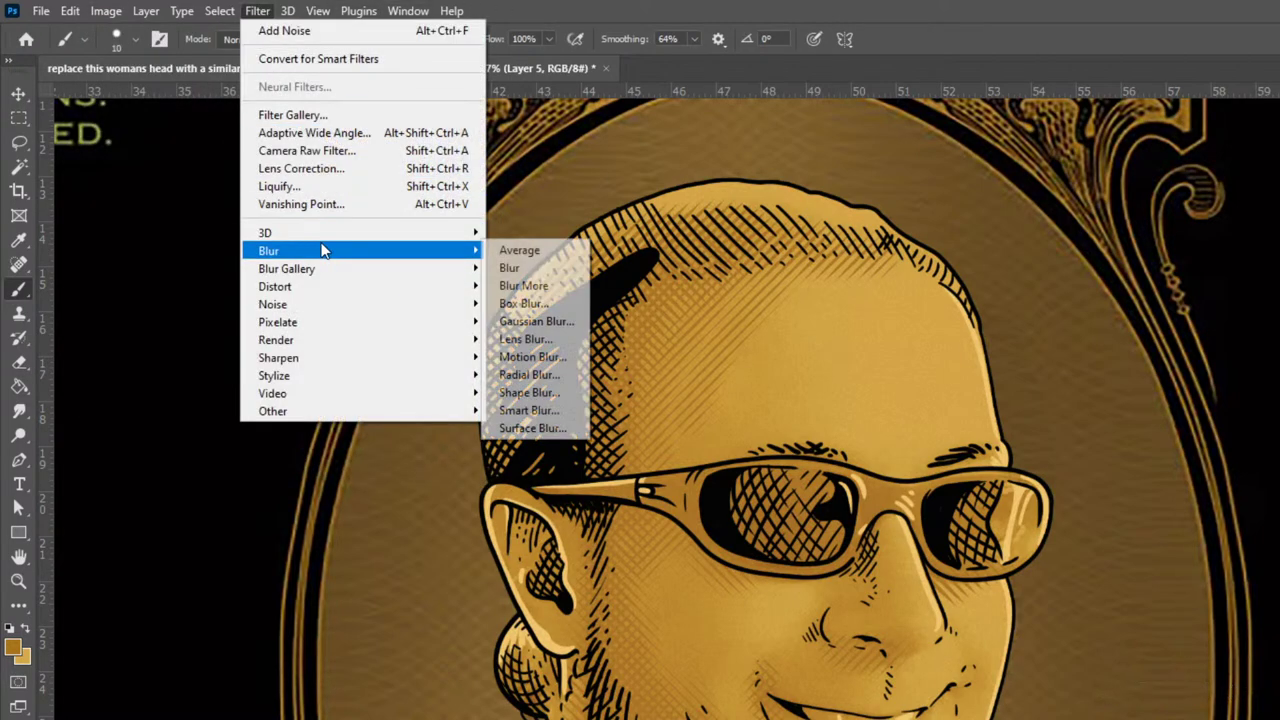
click(555, 322)
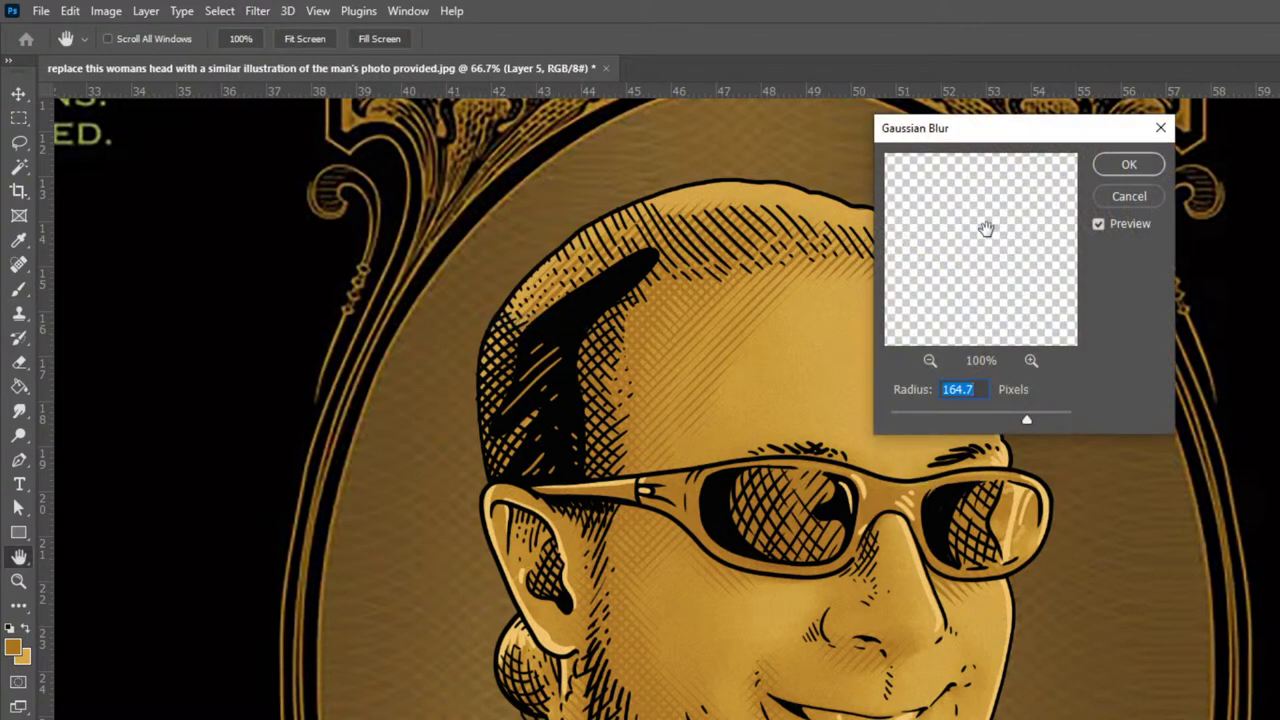
click(903, 418)
drag(901, 418, 897, 418)
click(1128, 164)
key(b)
Lower the hue of Layer 5 slightly with a Hue/Saturation adjustment and return to the Brush tool
click(106, 11)
mouse_move(135, 59)
click(390, 158)
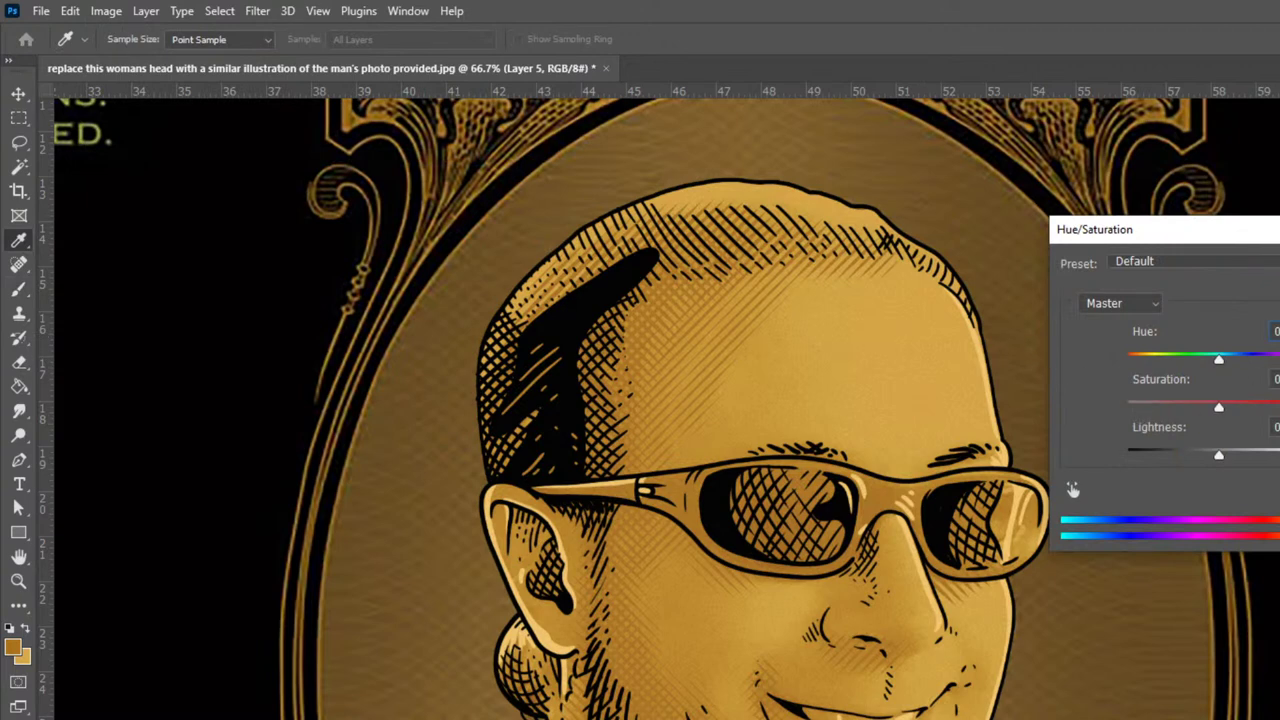
key(Down)
key(Down)
key(Down)
key(Down)
key(Down)
key(Down)
key(Return)
key(b)
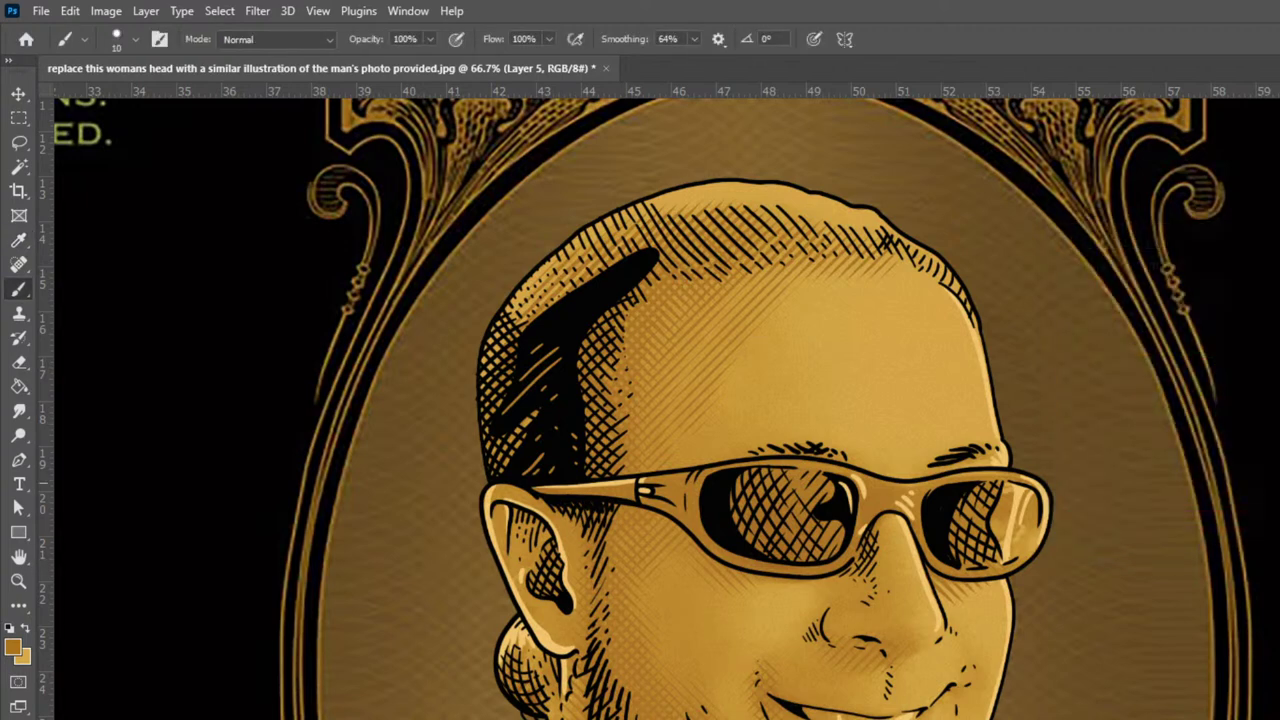
Apply Brightness/Contrast to Layer 5 with the brightness at -17, then return to the Brush tool
click(106, 12)
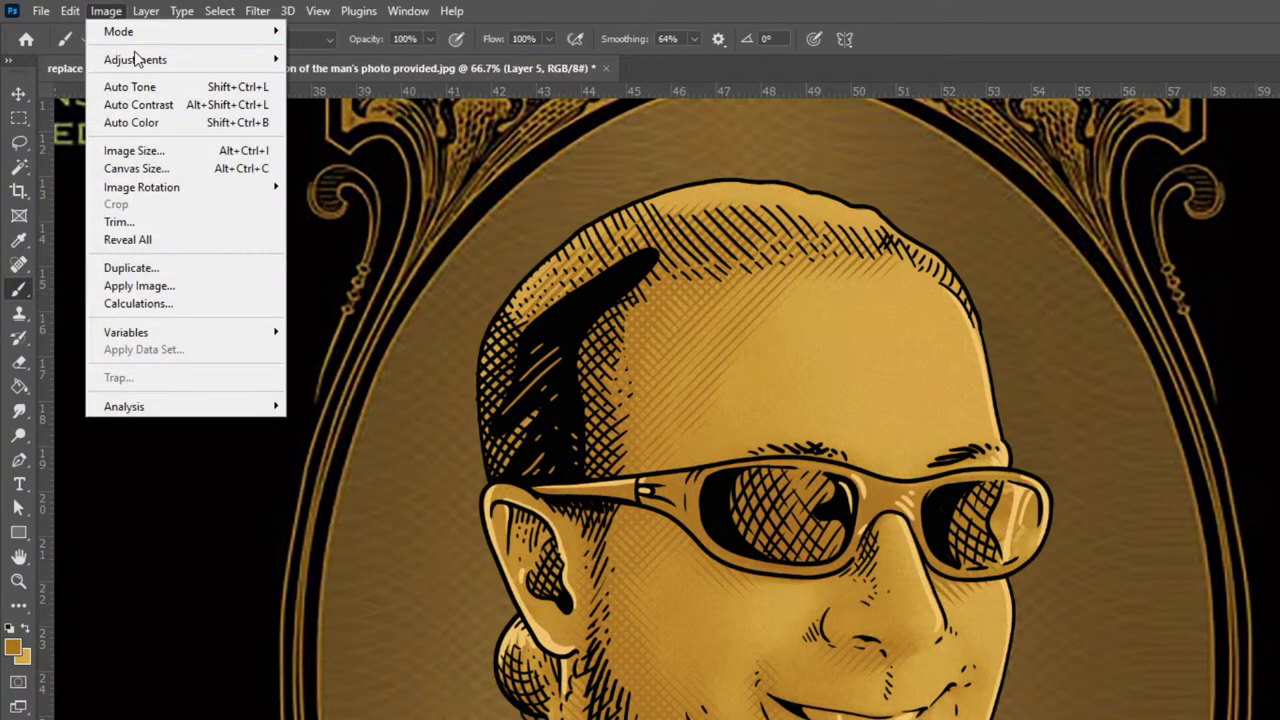
mouse_move(148, 62)
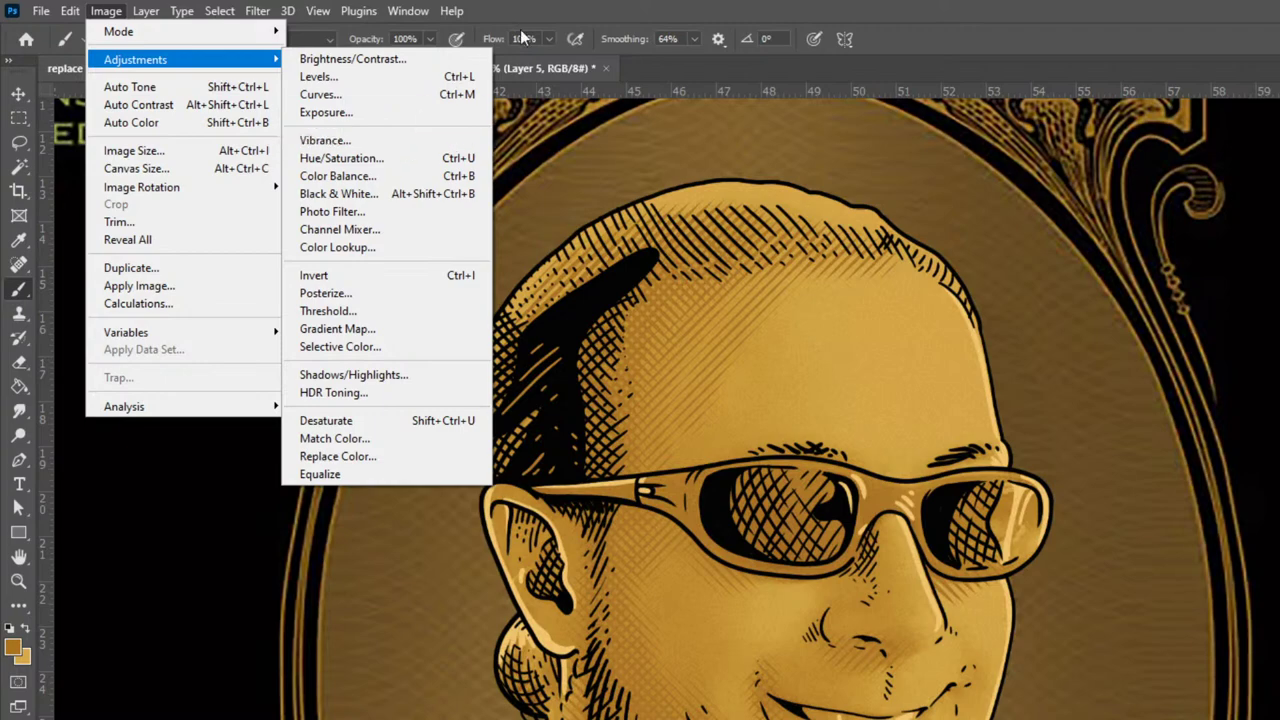
click(859, 5)
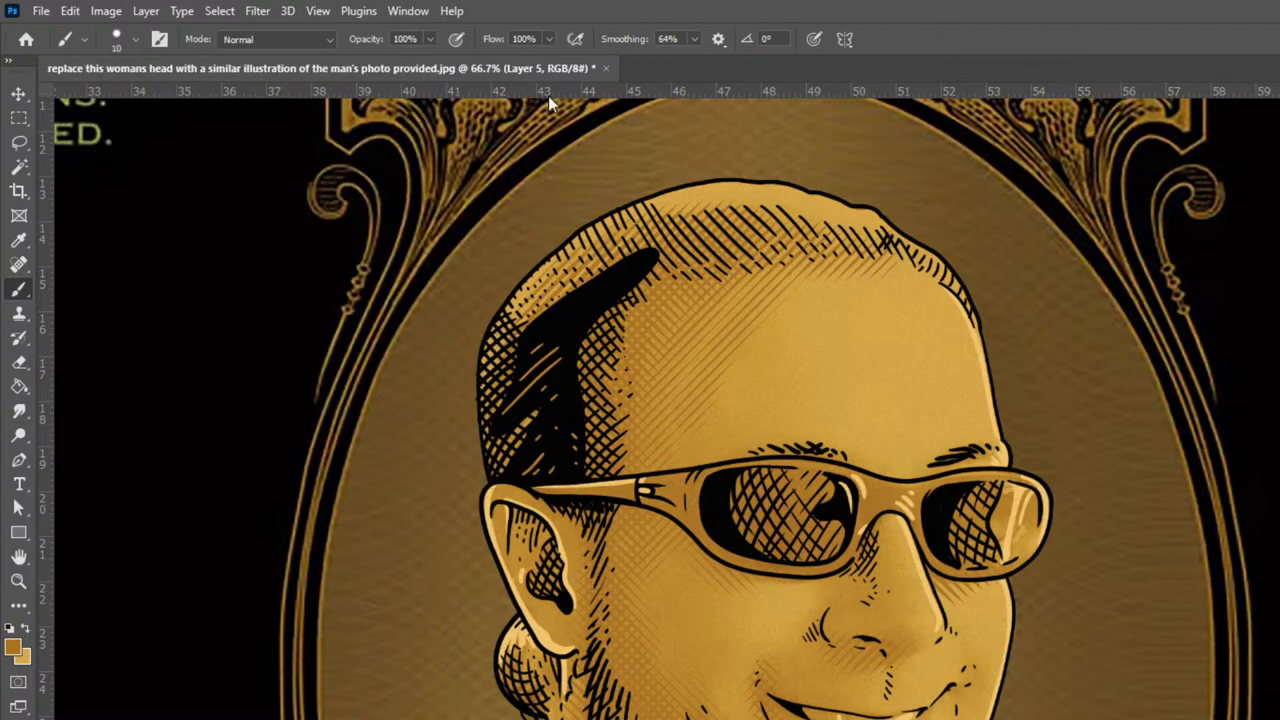
click(104, 12)
click(402, 55)
click(112, 12)
mouse_move(153, 60)
click(400, 56)
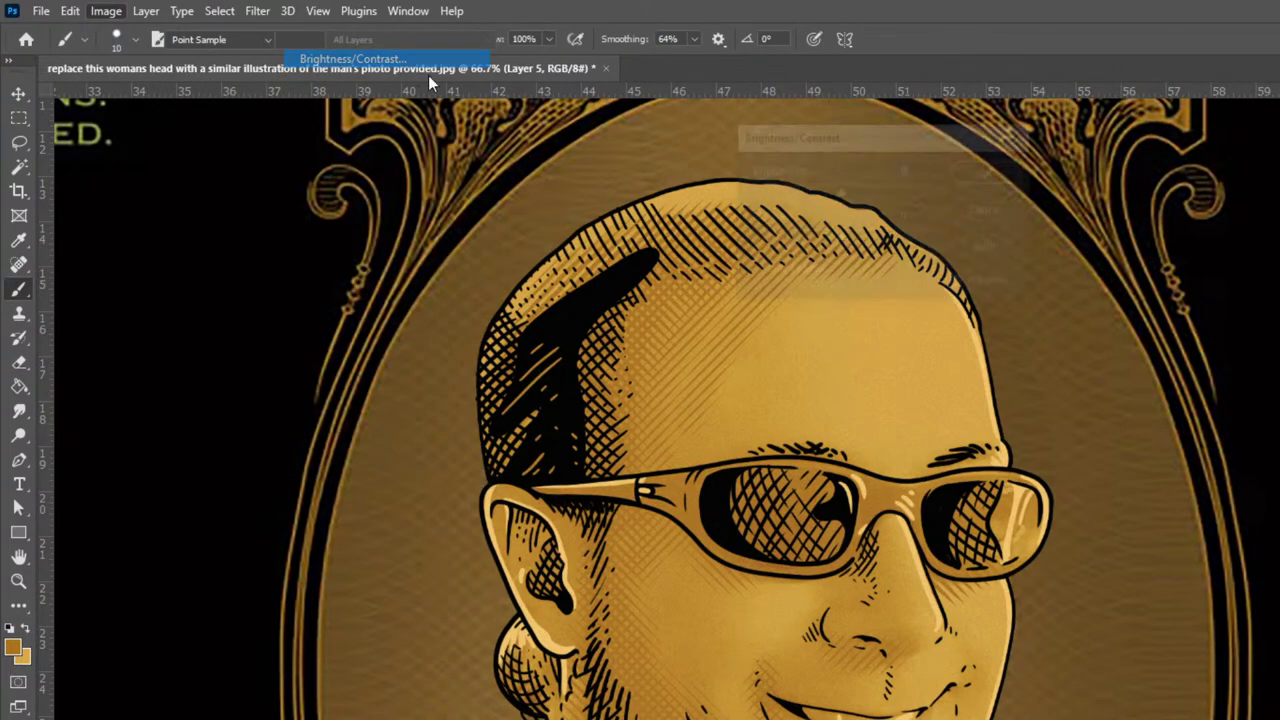
drag(826, 195, 828, 197)
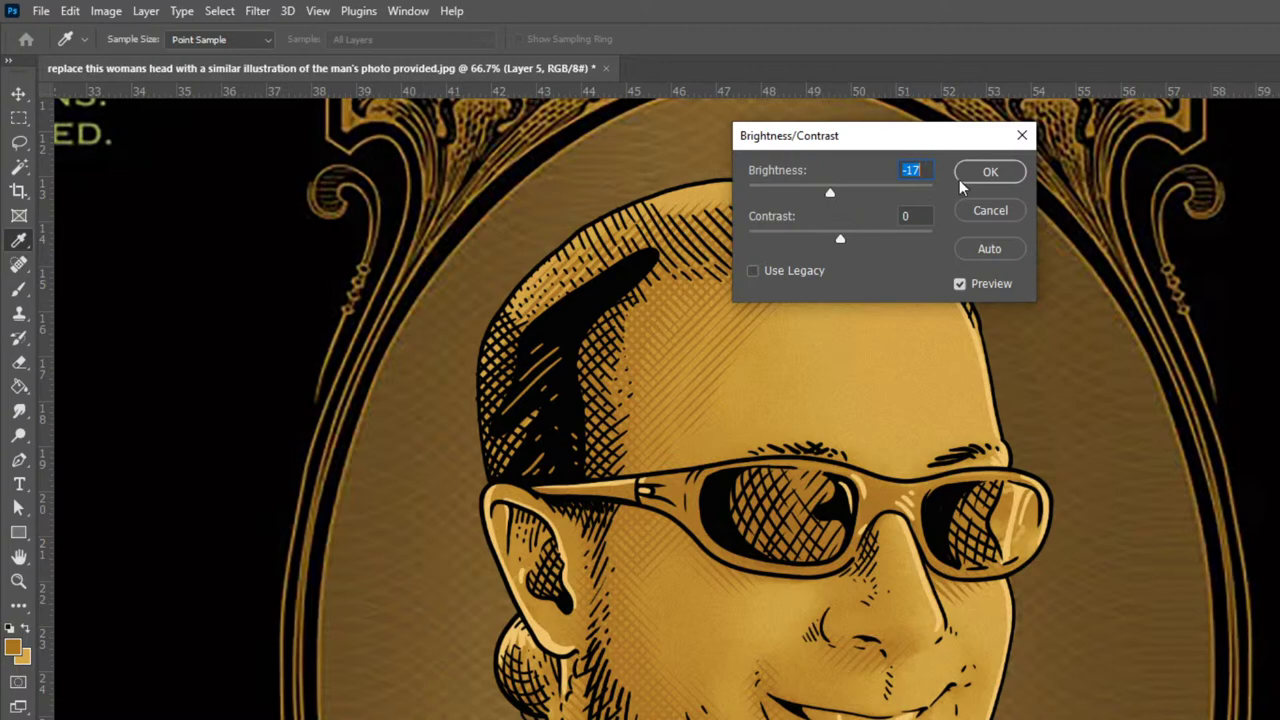
click(1003, 173)
key(b)
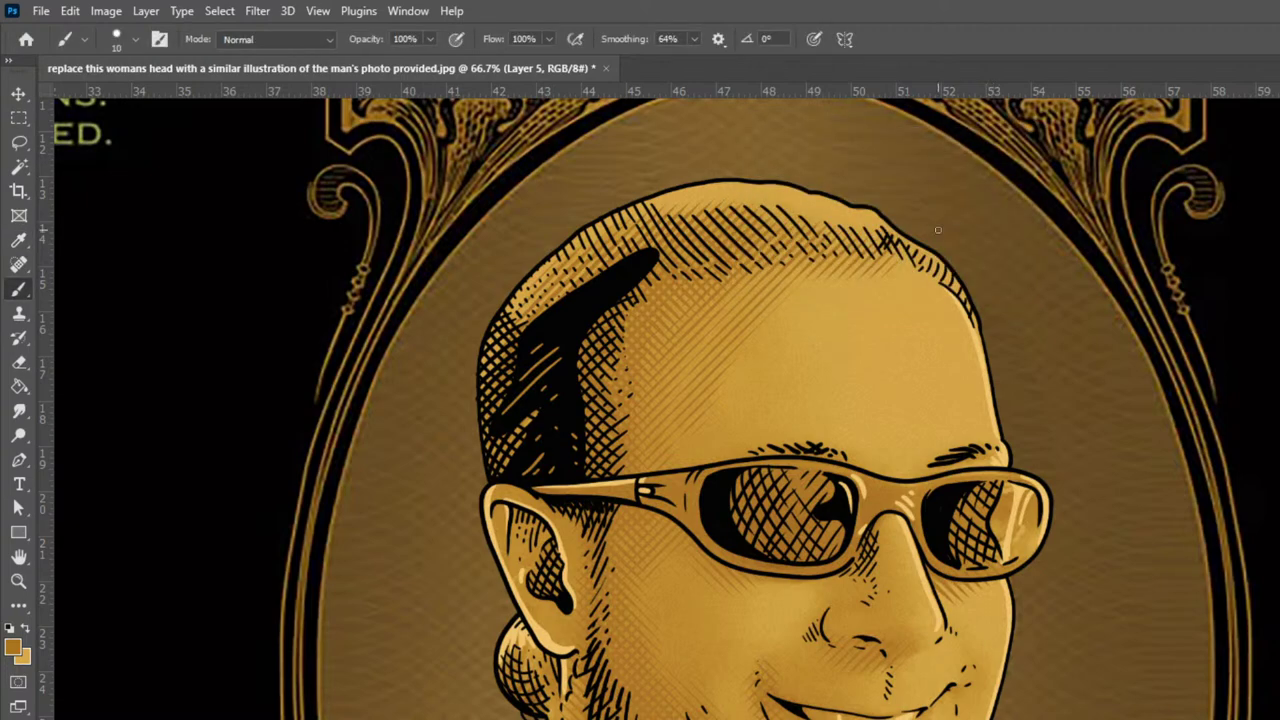
Examine how the darkened Layer 5 tone of the portrait fits the surrounding banknote artwork at several magnifications
key(ctrl+minus)
key(ctrl+minus)
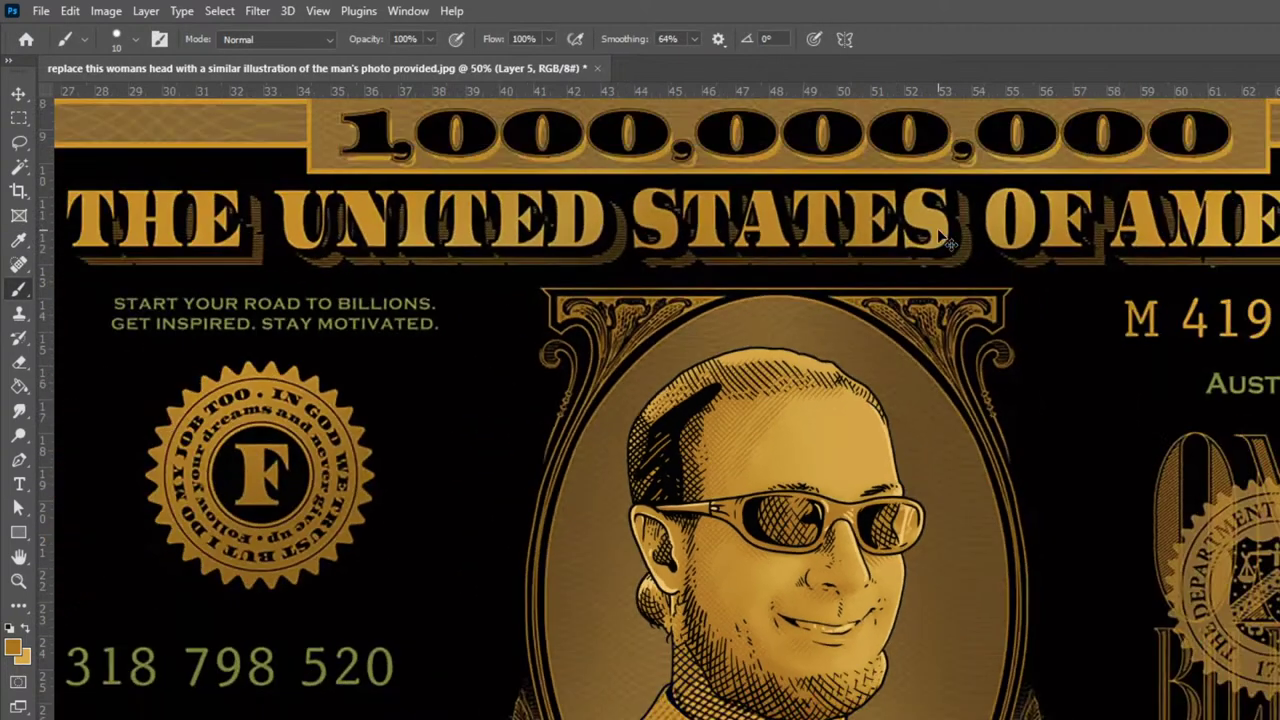
key(ctrl+minus)
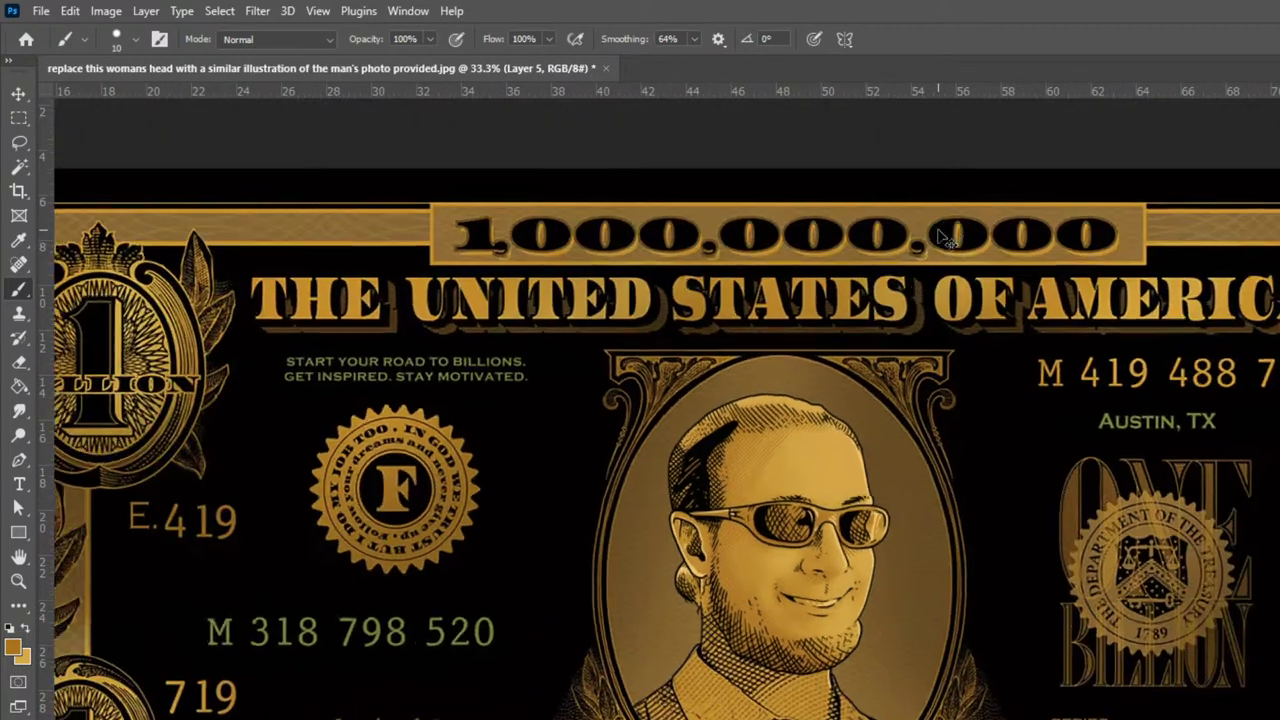
key(ctrl+plus)
key(ctrl+plus)
key(ctrl+plus)
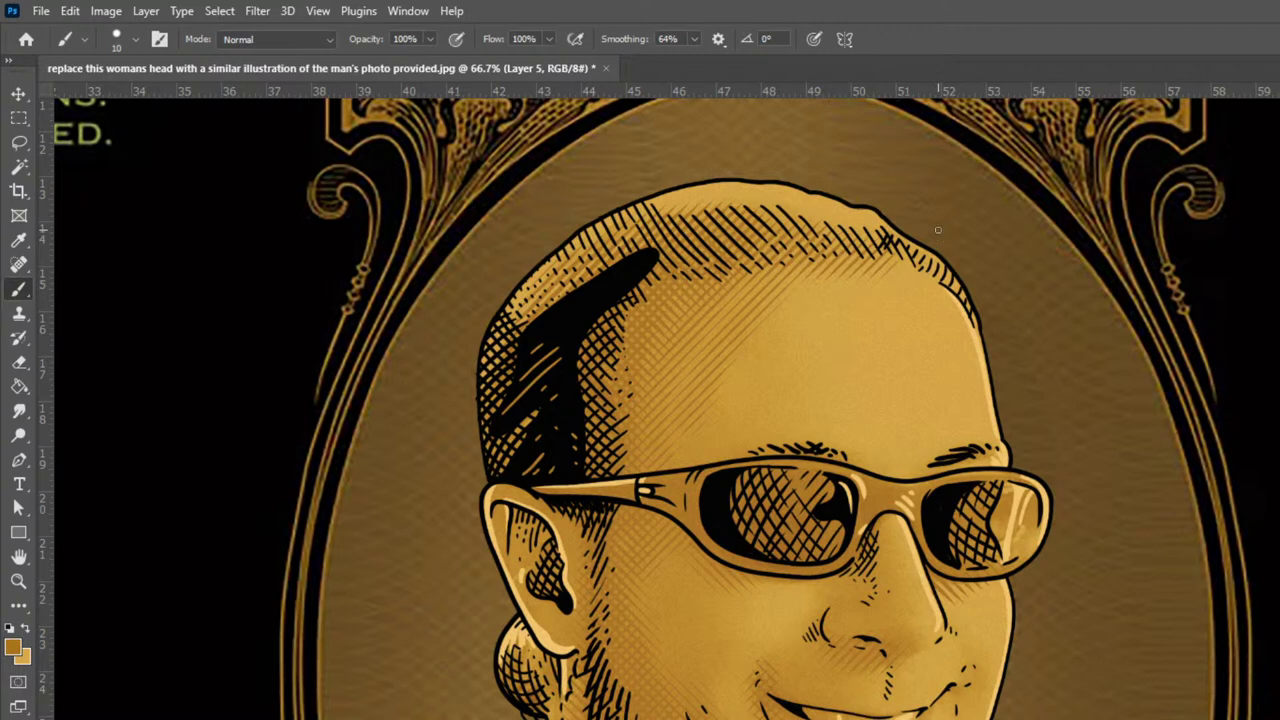
key(v)
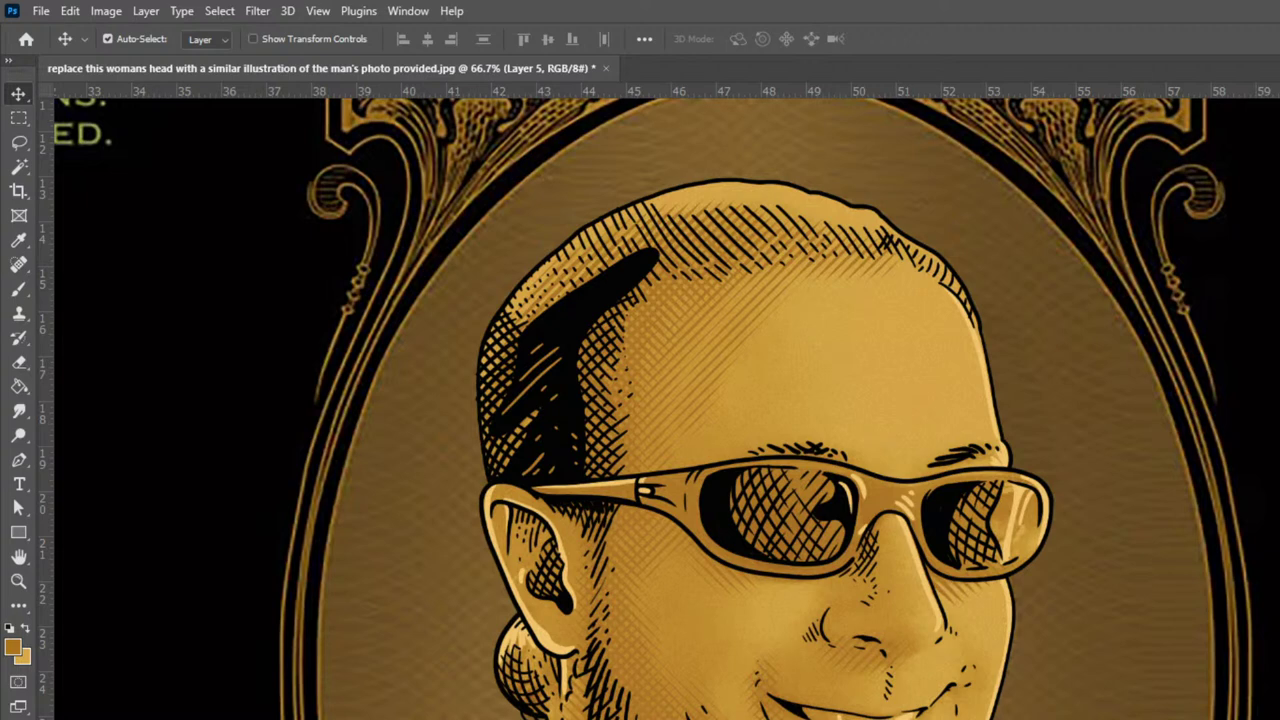
key(ctrl+minus)
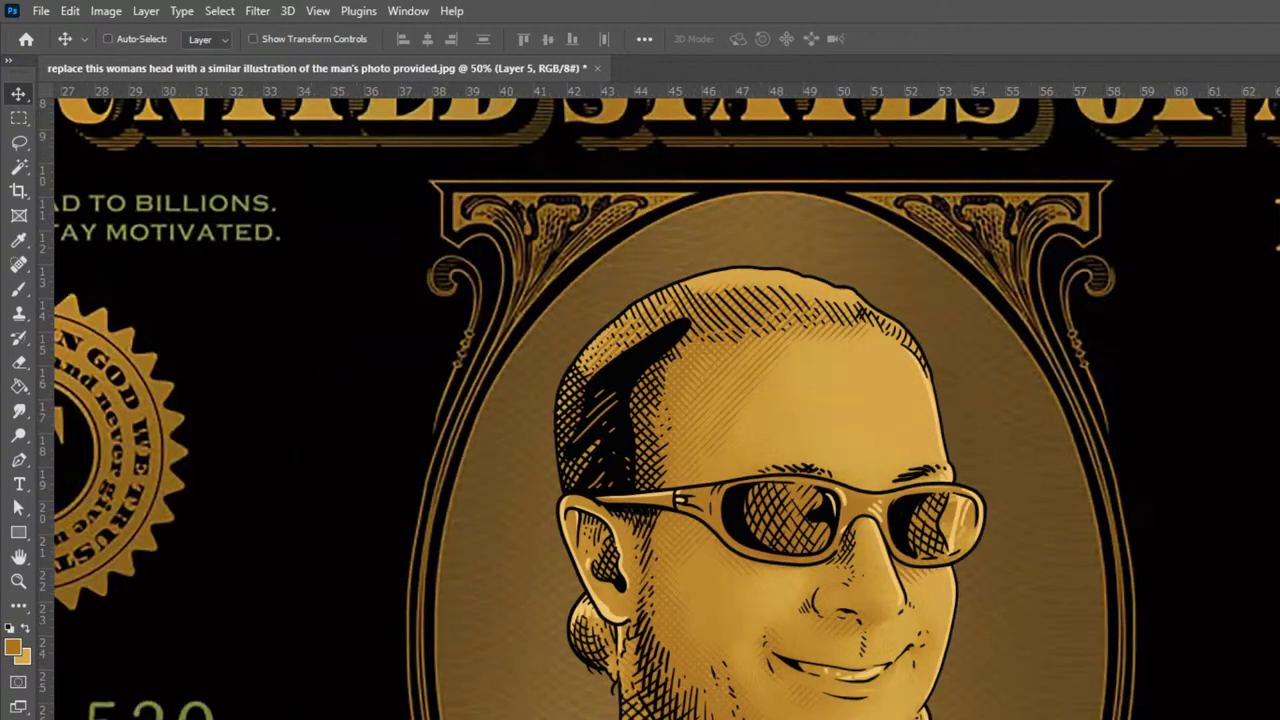
key(ctrl)
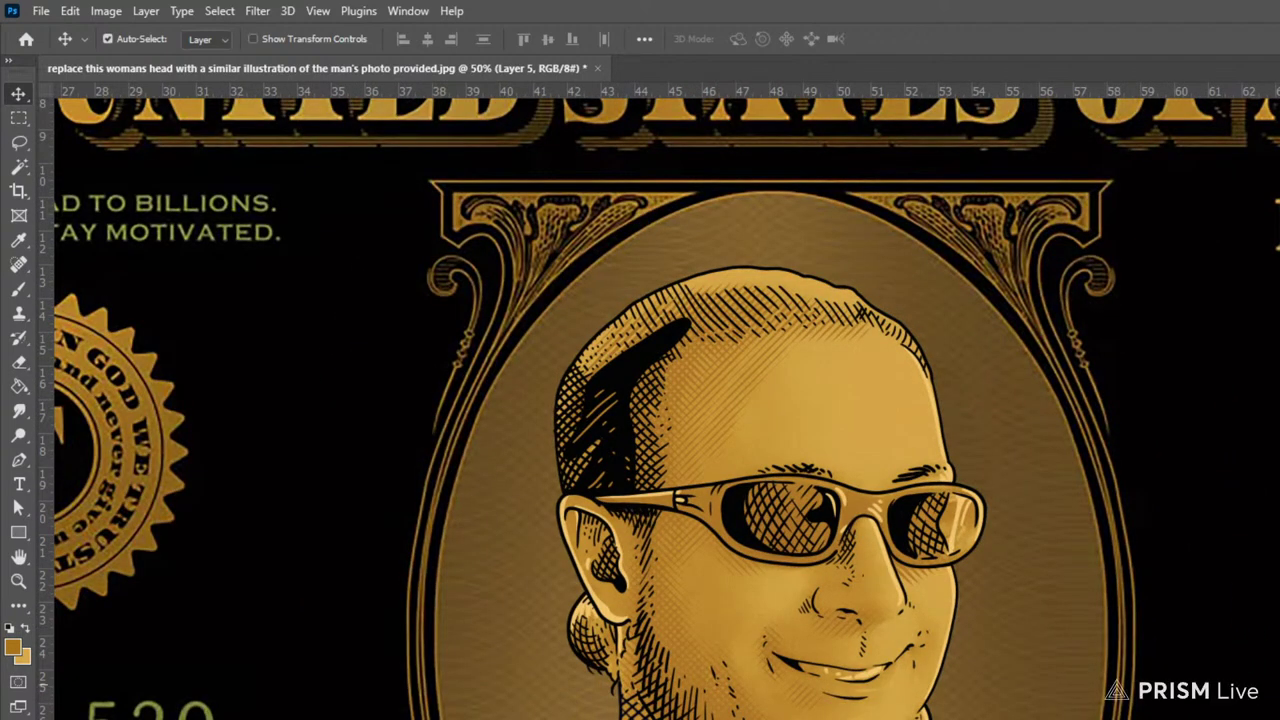
drag(1279, 719, 1270, 704)
key(ctrl+z)
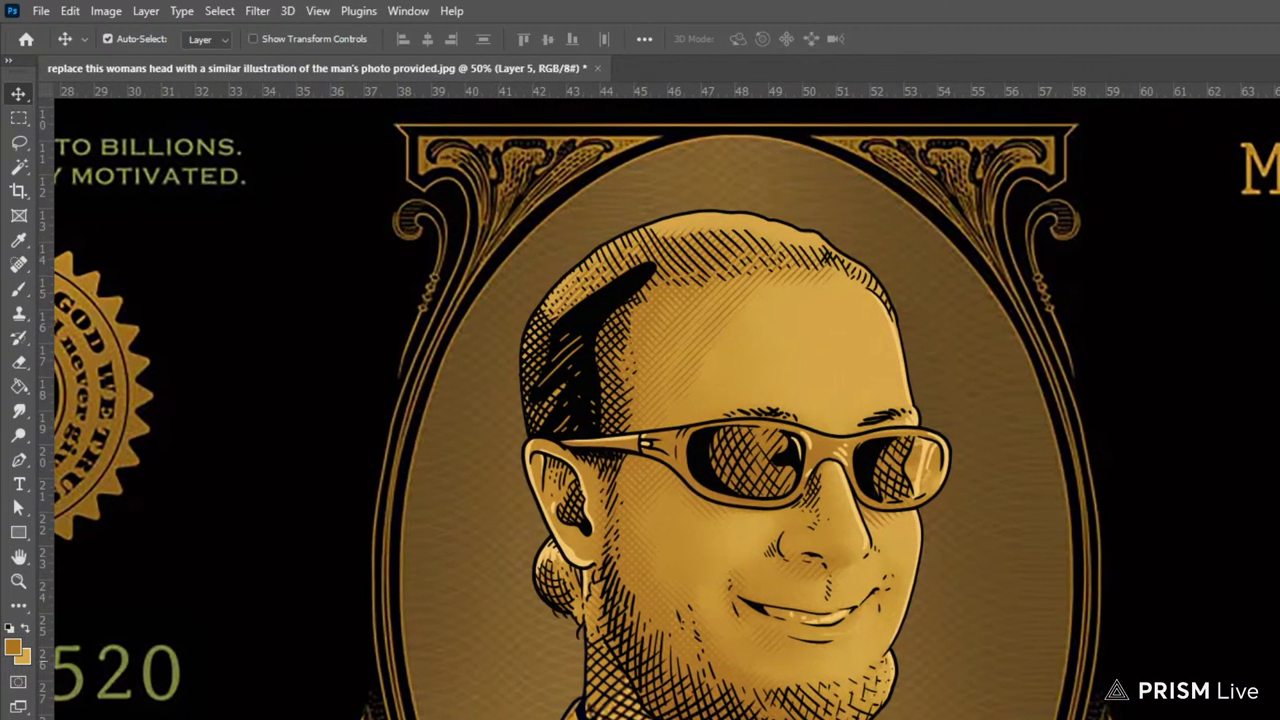
key(ctrl+minus)
key(ctrl+minus)
key(ctrl+minus)
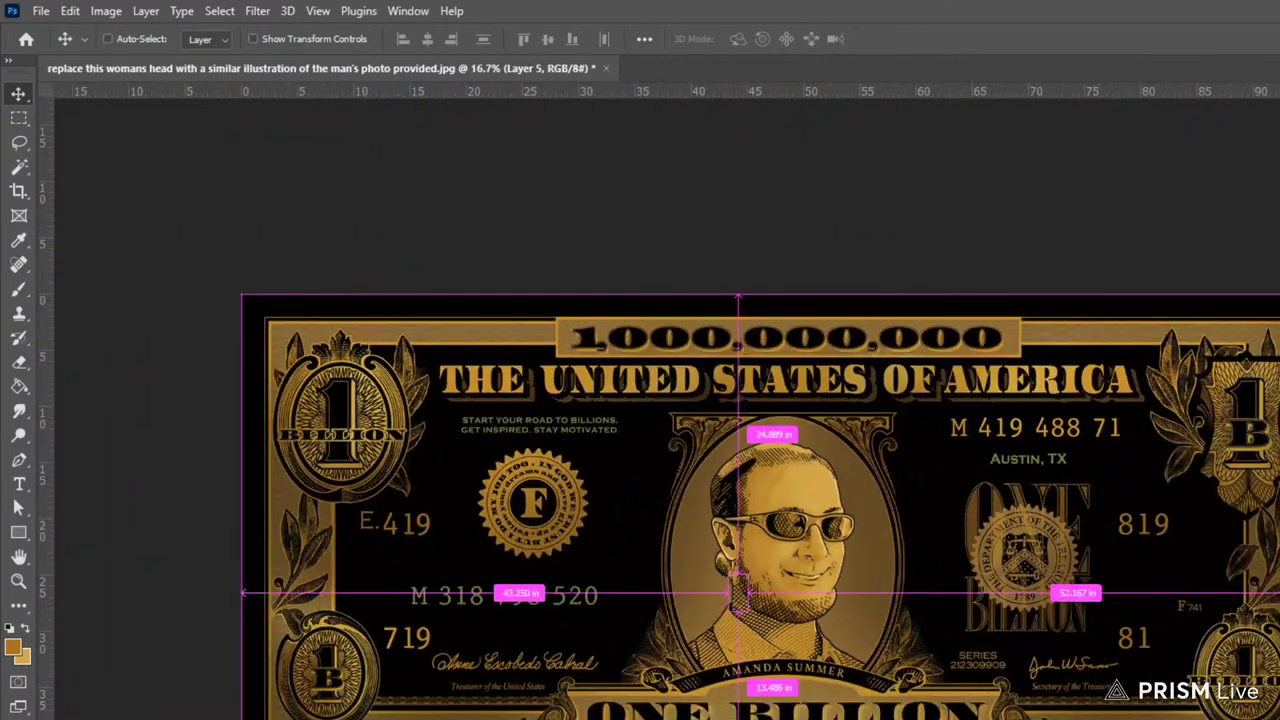
key(ctrl+plus)
key(ctrl+plus)
key(ctrl+minus)
key(ctrl+minus)
key(ctrl+minus)
key(ctrl+plus)
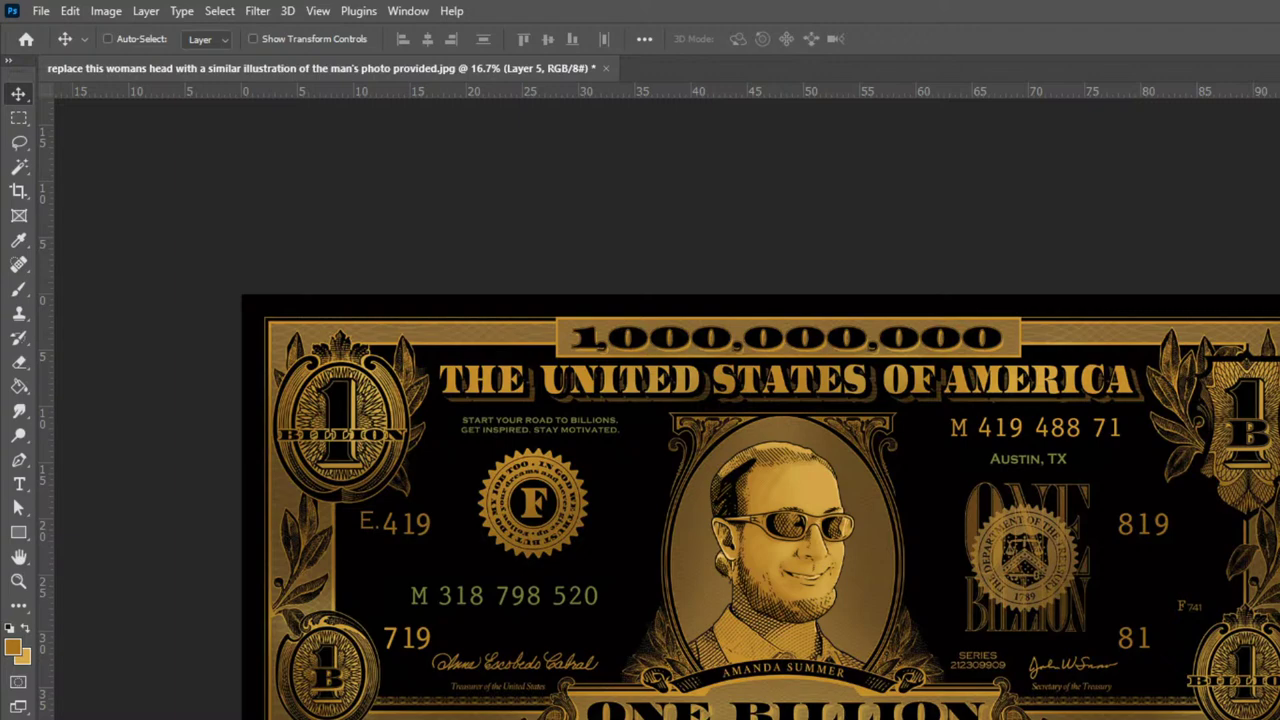
Group the portrait layers and duplicate the resulting group
key(ctrl)
key(ctrl+g)
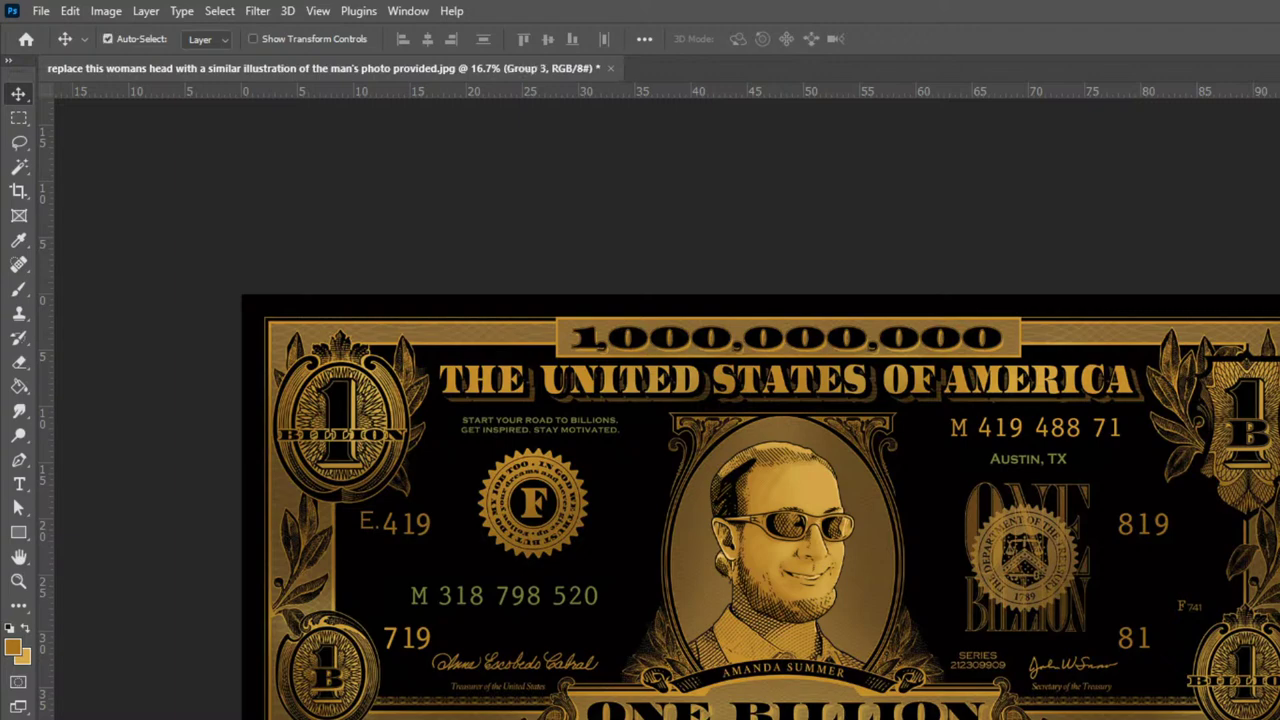
key(ctrl+plus)
key(ctrl+plus)
key(ctrl+plus)
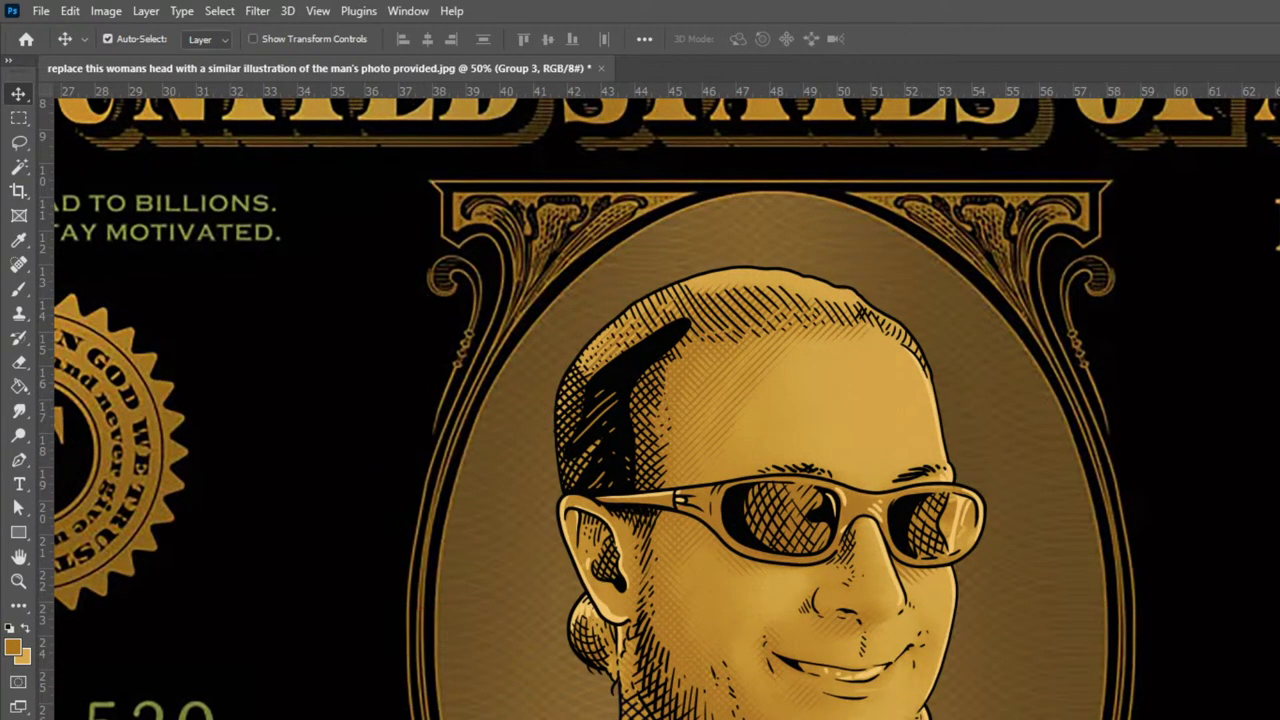
key(ctrl+j)
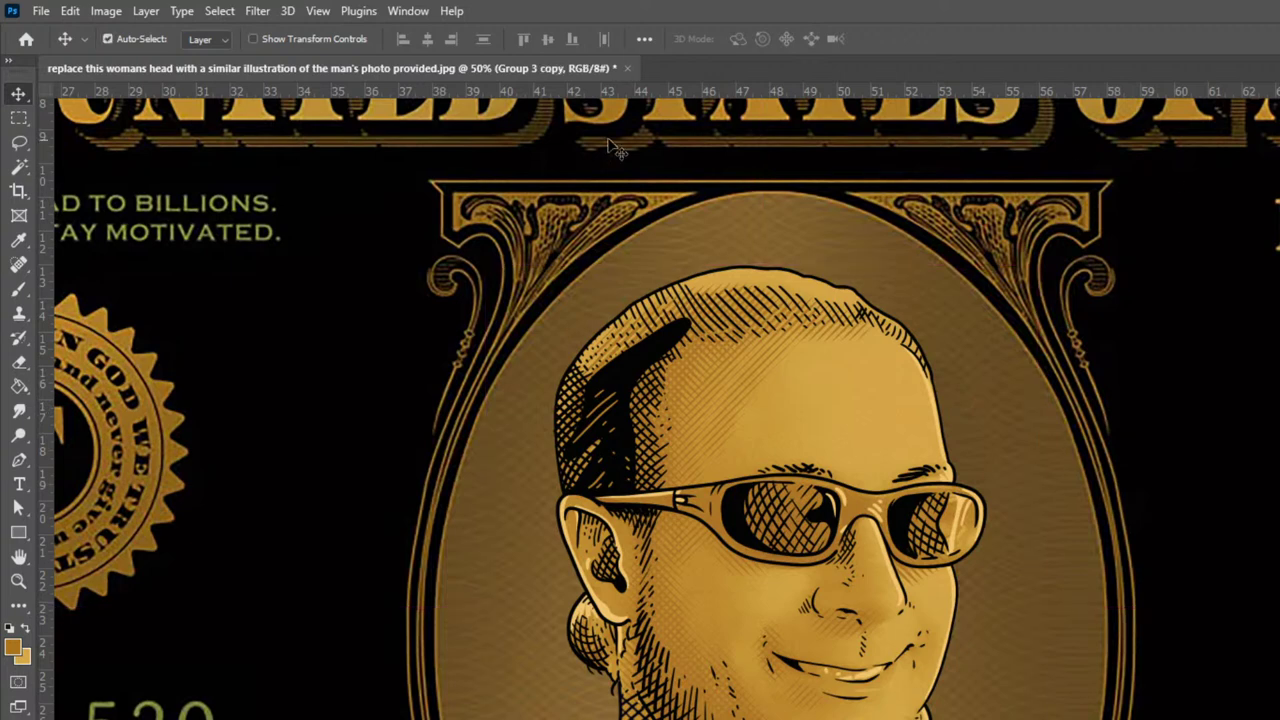
Convert the duplicated portrait to greyscale with a Black & White adjustment using the Default preset
click(108, 11)
mouse_move(187, 65)
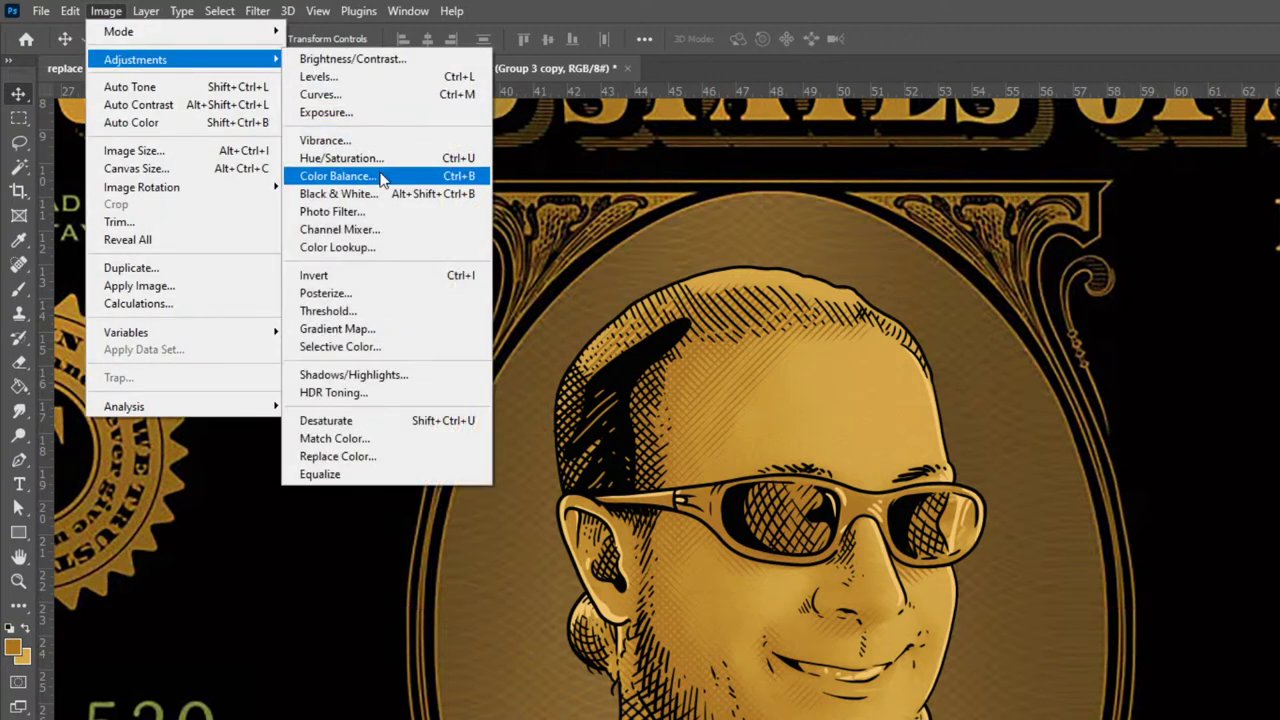
click(392, 194)
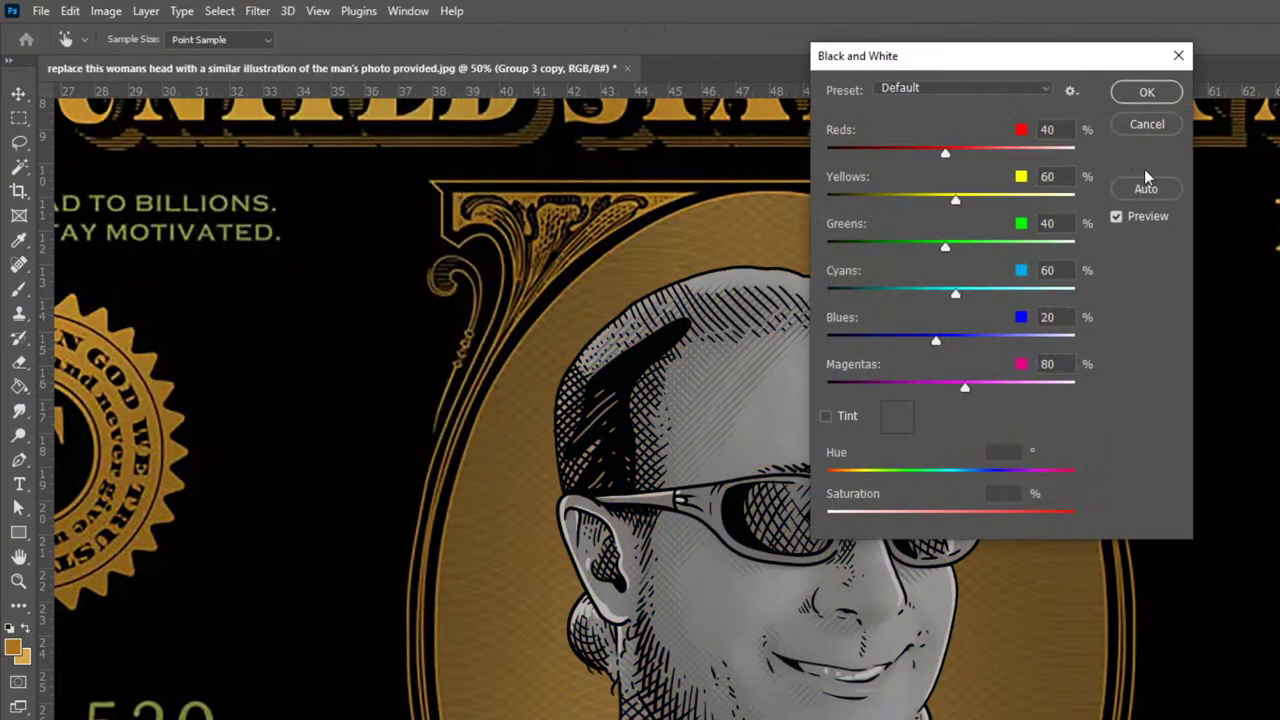
click(1138, 94)
Tint the greyscale portrait gold with Color Balance, shifting its midtones toward red and fully toward yellow
click(105, 11)
mouse_move(157, 62)
click(372, 188)
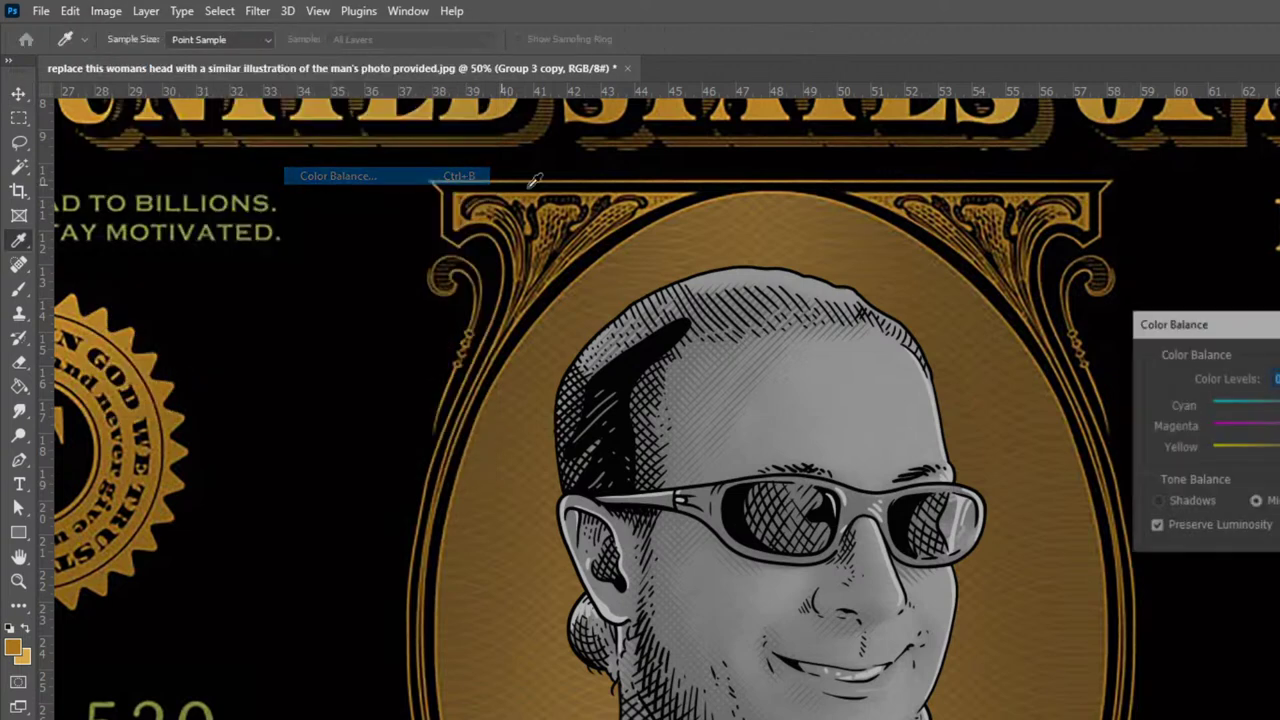
drag(1275, 402, 1279, 402)
drag(1270, 463, 1207, 449)
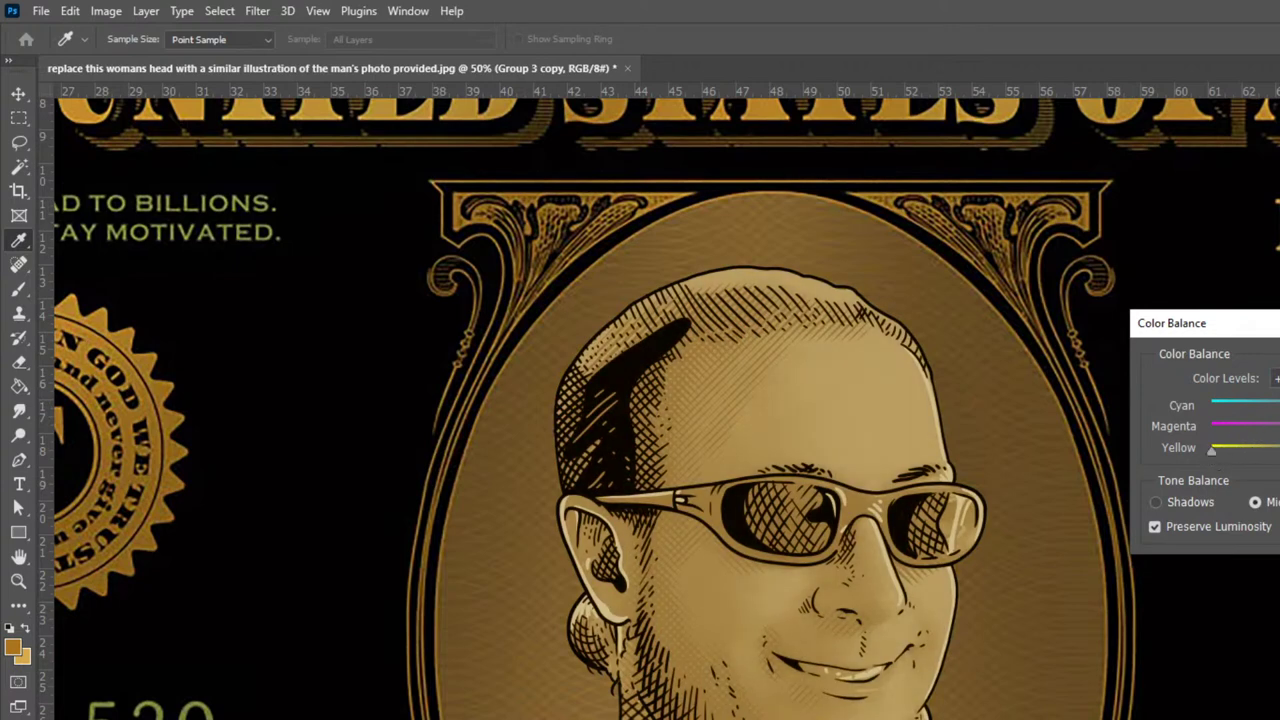
click(1276, 378)
click(1276, 378)
click(1214, 452)
click(1276, 378)
key(Return)
Apply a Vibrance adjustment to the tinted portrait with vibrance +71 and saturation about +6
click(106, 11)
mouse_move(160, 68)
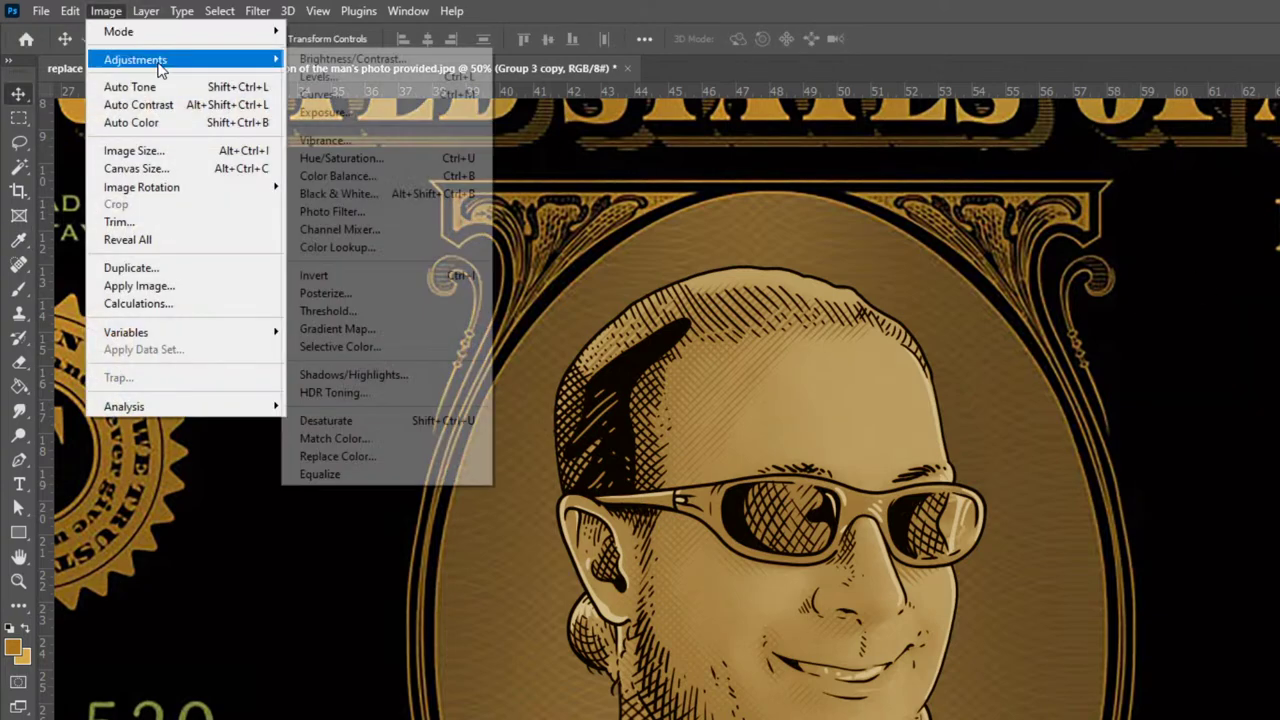
click(470, 140)
click(636, 228)
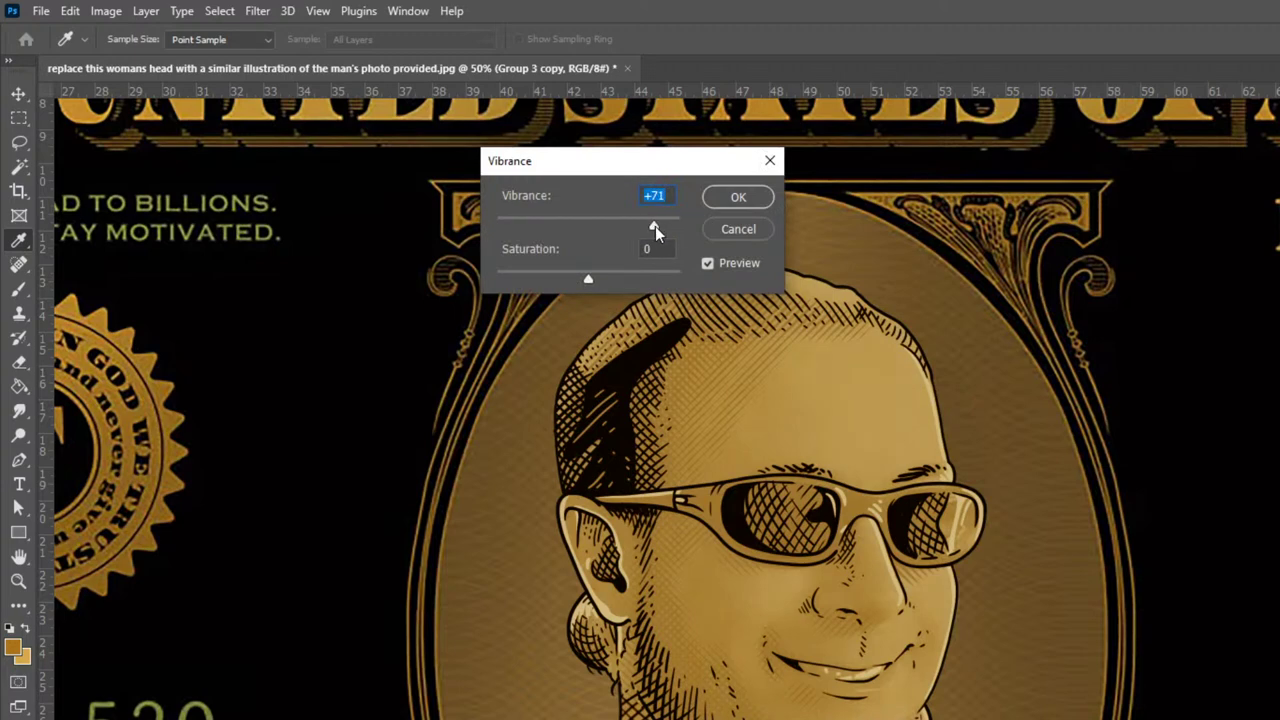
drag(606, 275, 578, 280)
key(Up)
key(Up)
key(Up)
key(Up)
key(Up)
key(Up)
key(Up)
key(Up)
key(Up)
key(Up)
key(Up)
key(Up)
key(Up)
key(Up)
key(Up)
key(Up)
key(Up)
key(Up)
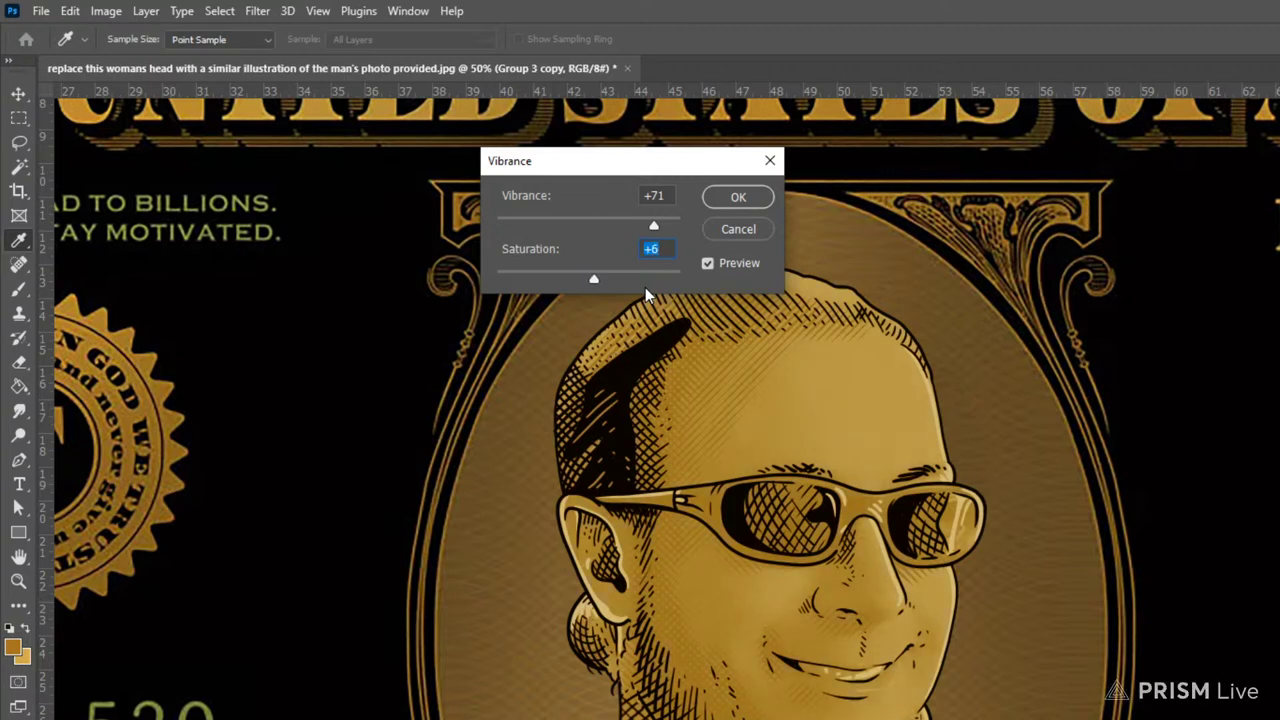
key(Down)
key(Down)
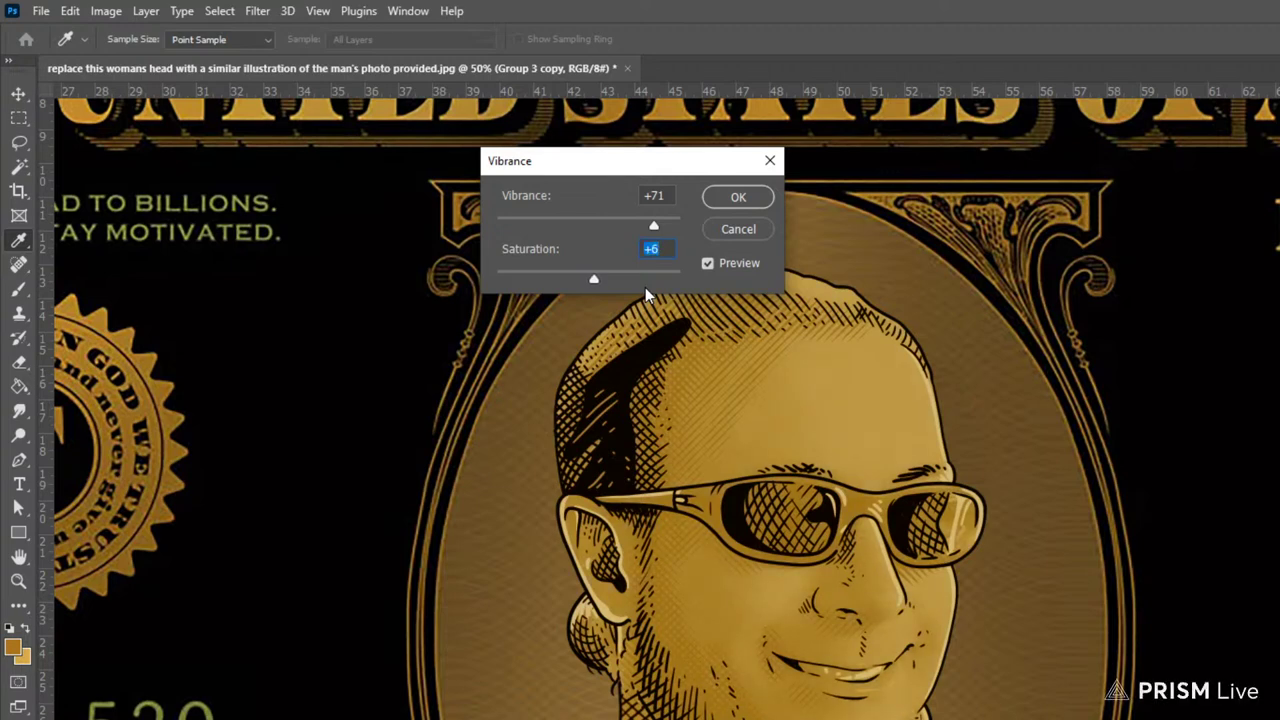
click(745, 199)
key(v)
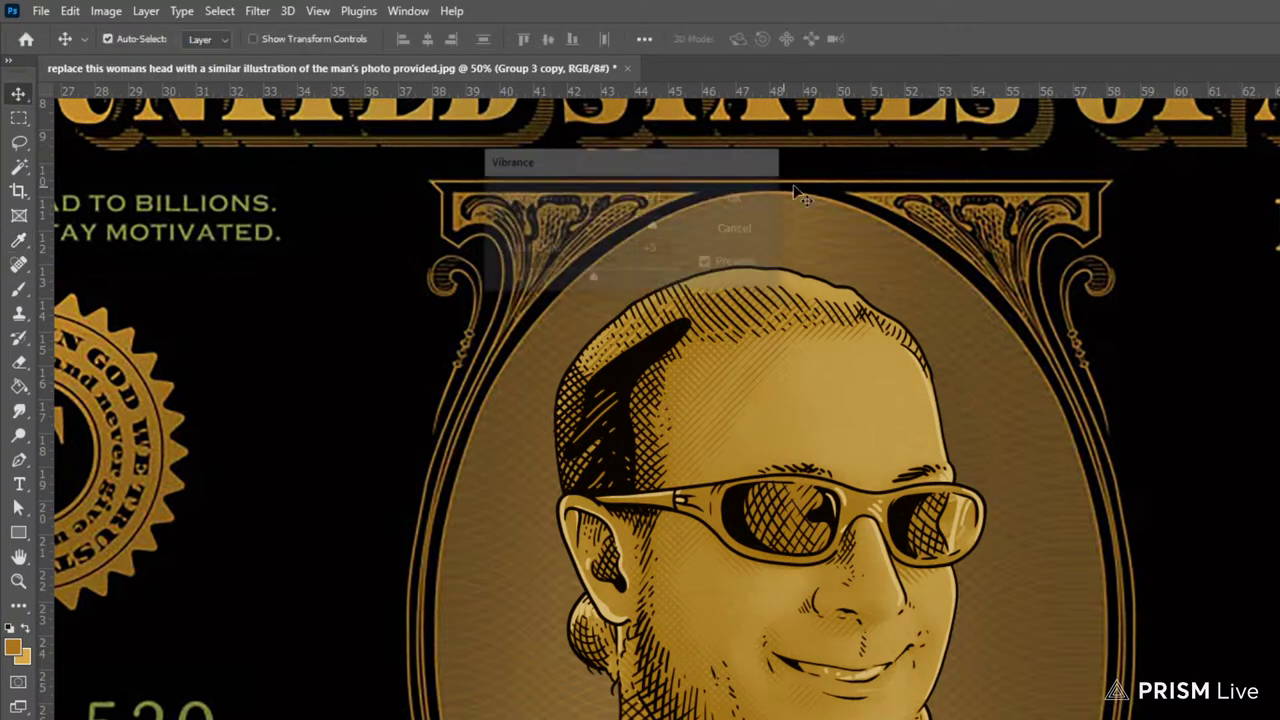
Lower the hue of Group 3 copy by a few units with a Hue/Saturation adjustment
click(117, 18)
mouse_move(155, 60)
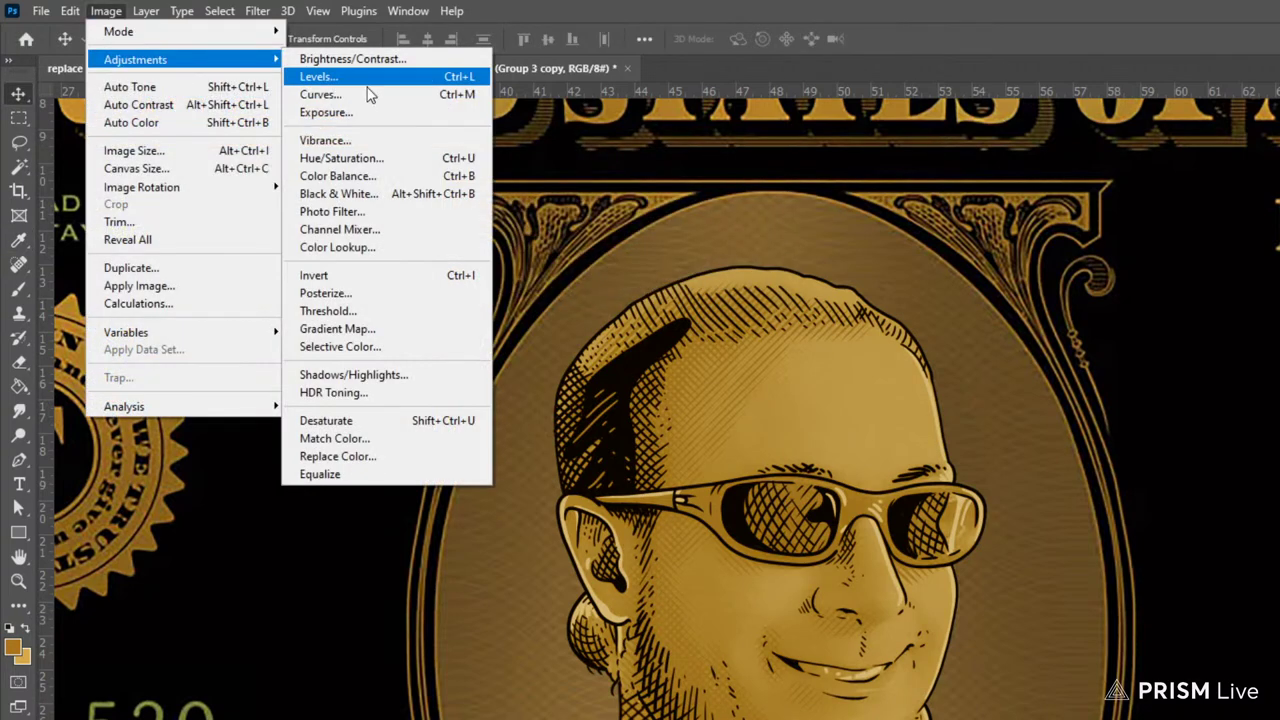
click(408, 160)
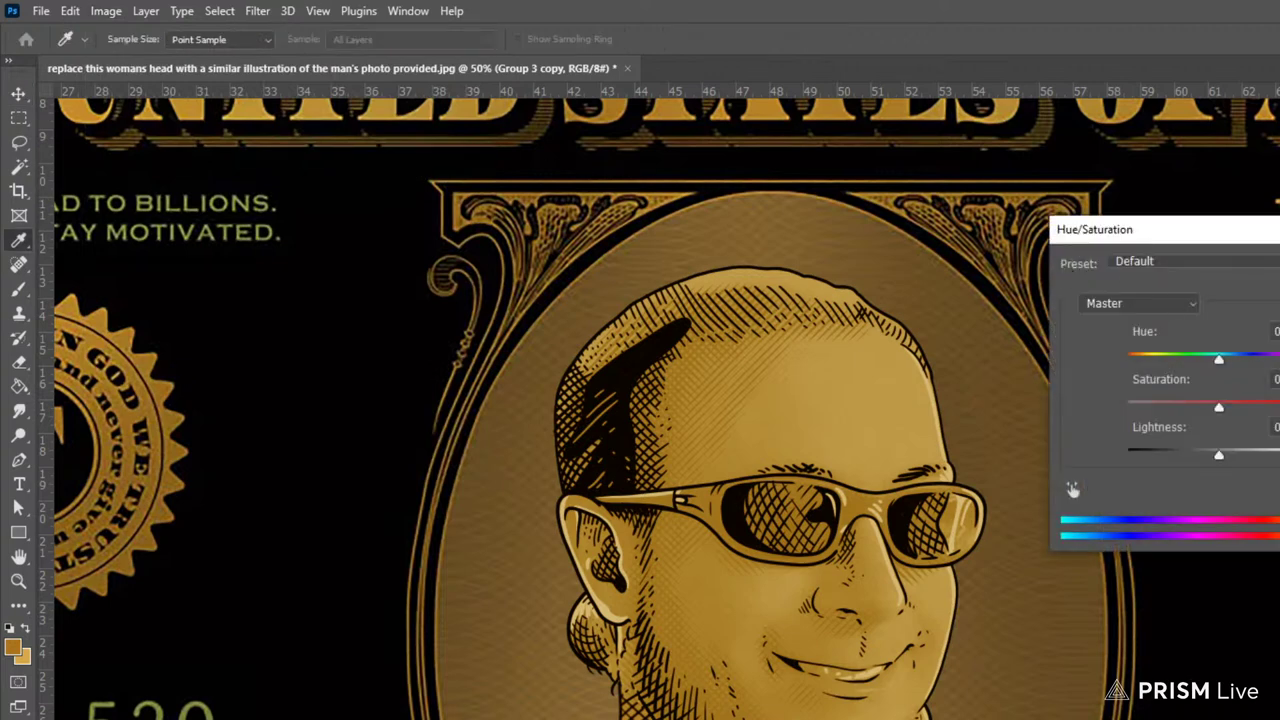
key(Down)
key(Down)
key(Down)
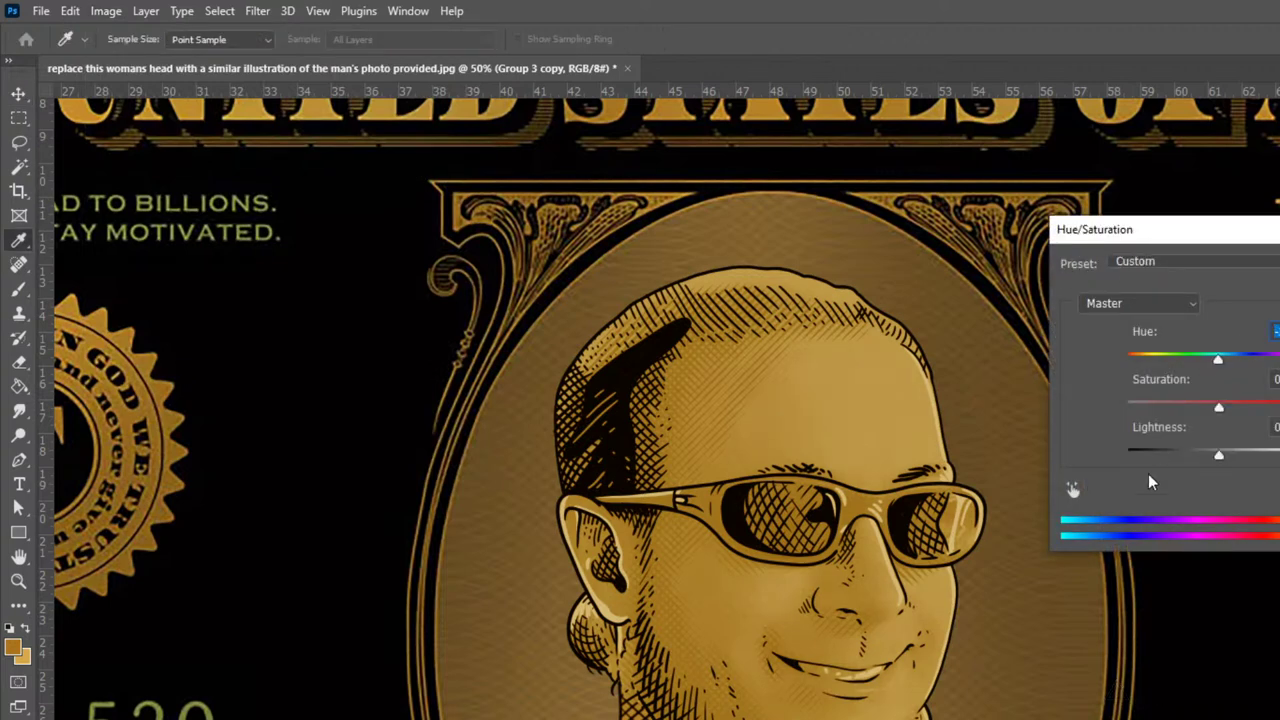
key(Down)
key(Up)
key(Return)
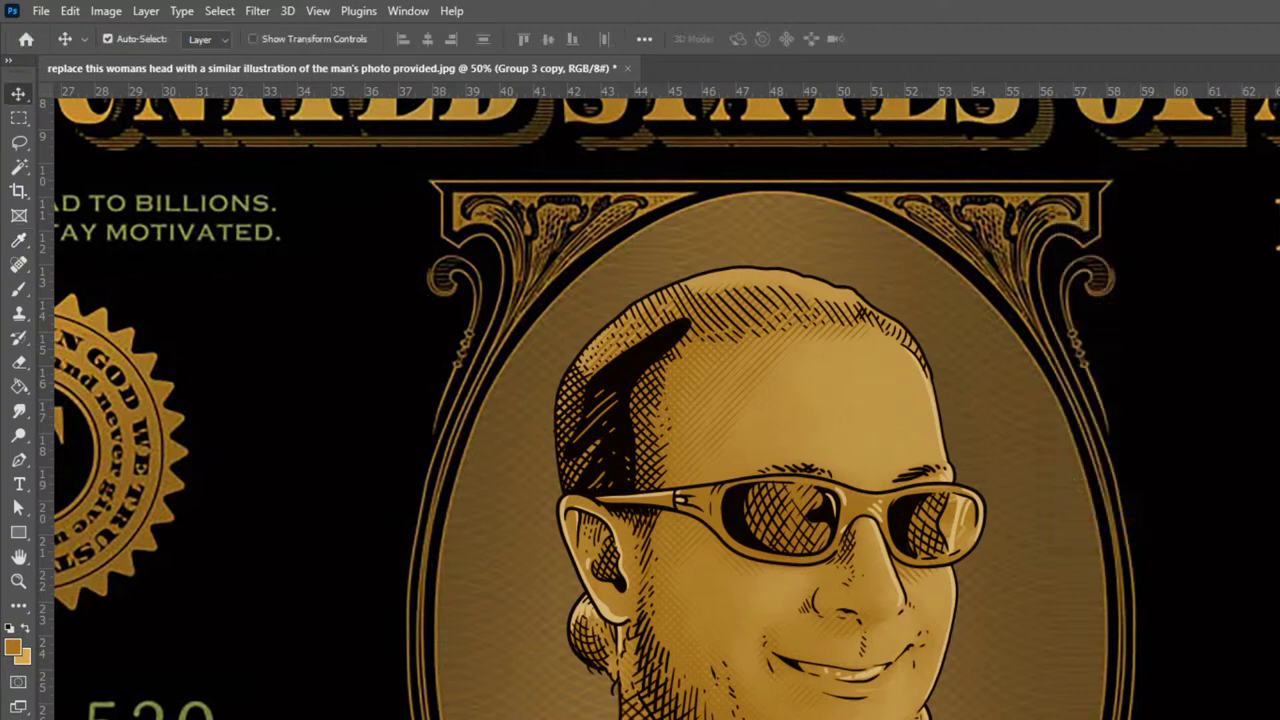
Compare the portrait before and after the hue change and examine its match with the whole banknote at several magnifications
key(ctrl+z)
key(ctrl+shift+z)
key(ctrl+minus)
key(ctrl+minus)
key(ctrl+minus)
key(ctrl+minus)
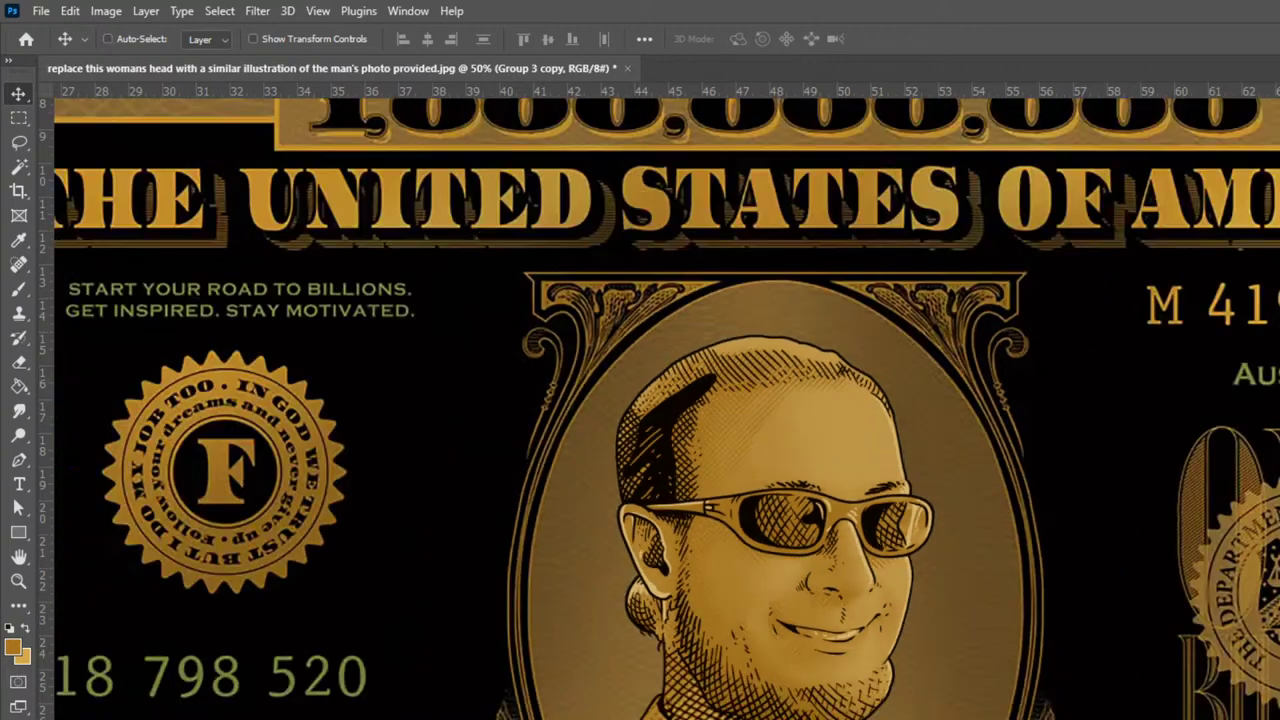
key(ctrl+plus)
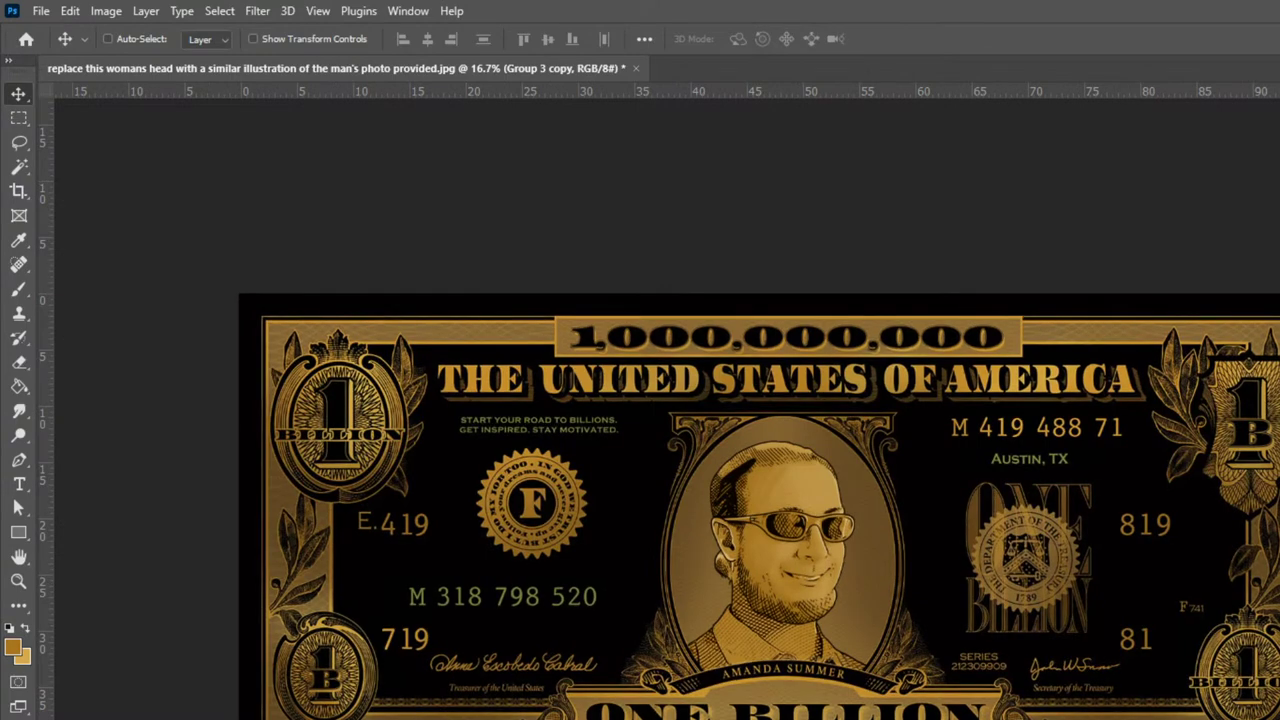
key(ctrl+plus)
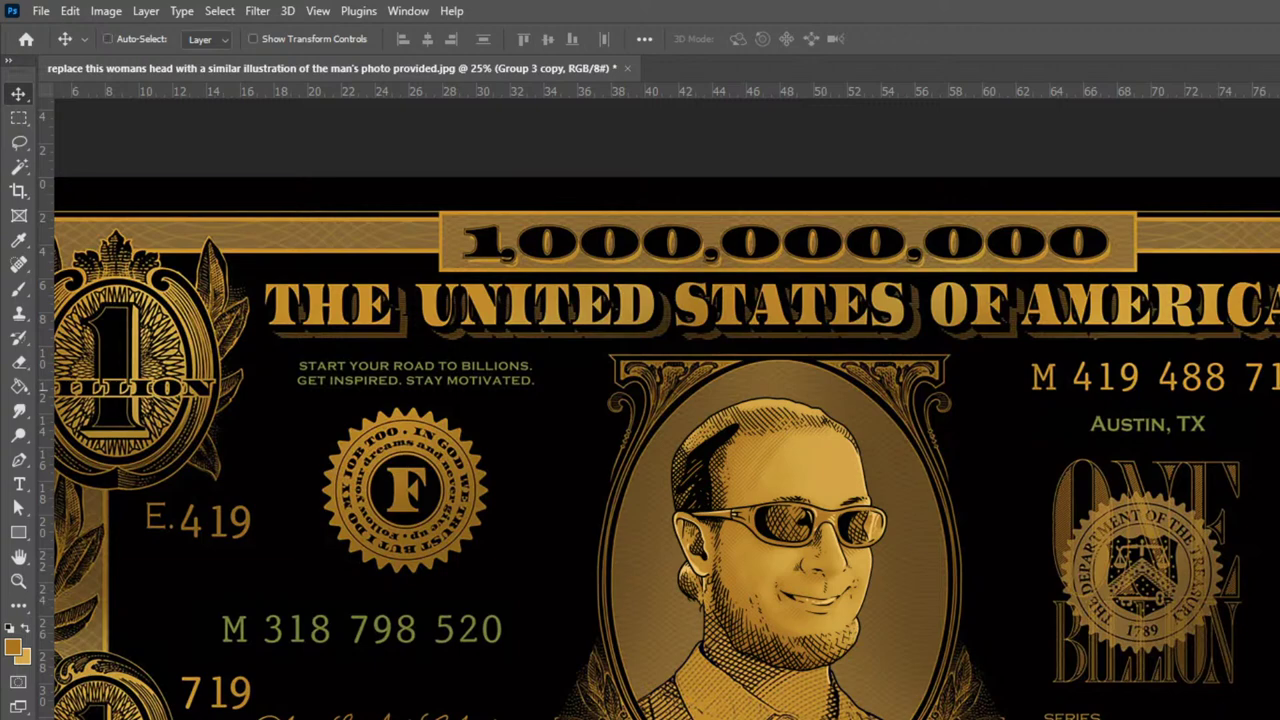
key(ctrl+minus)
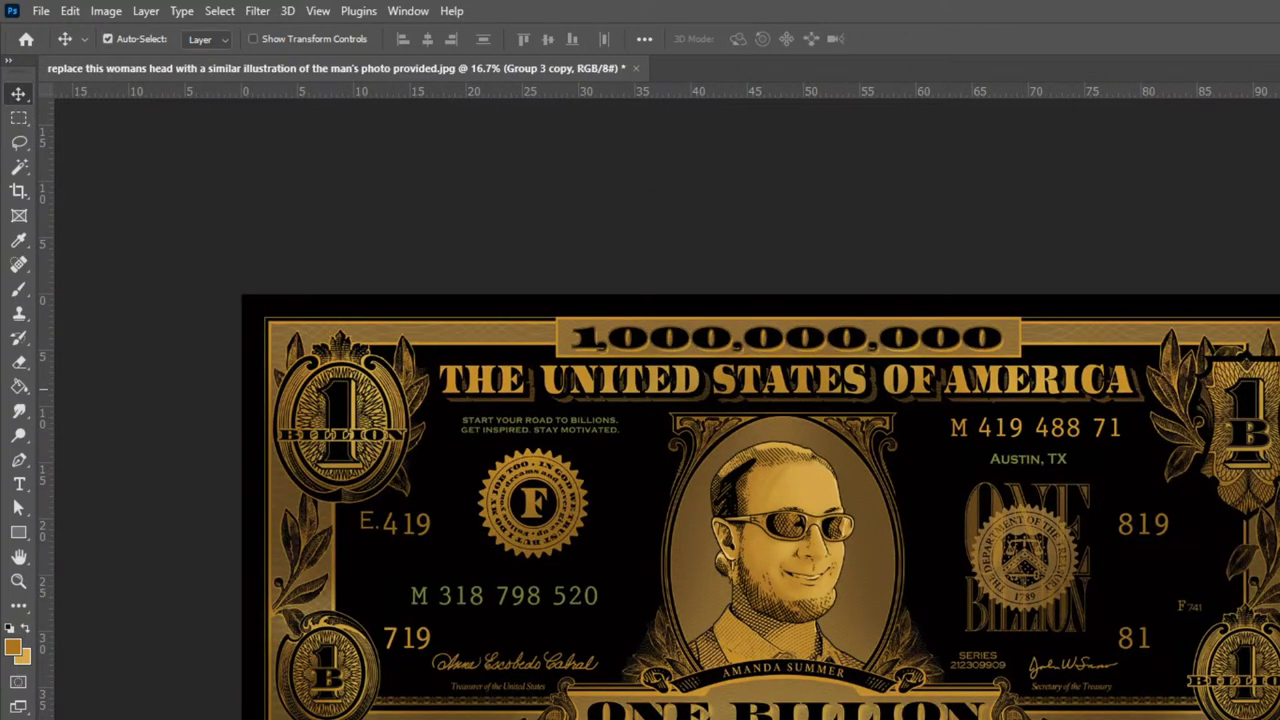
Remove the Group 3 copy layer and duplicate the whole banknote artwork onto a single layer
key(Delete)
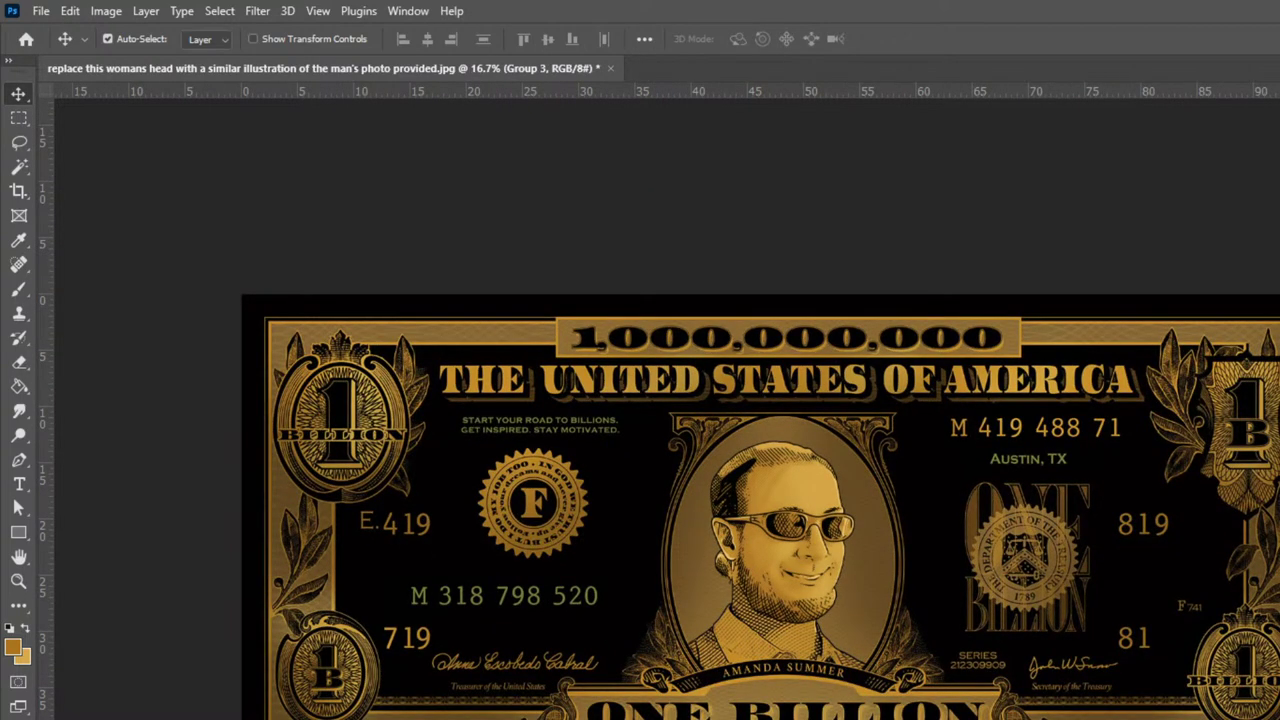
key(Delete)
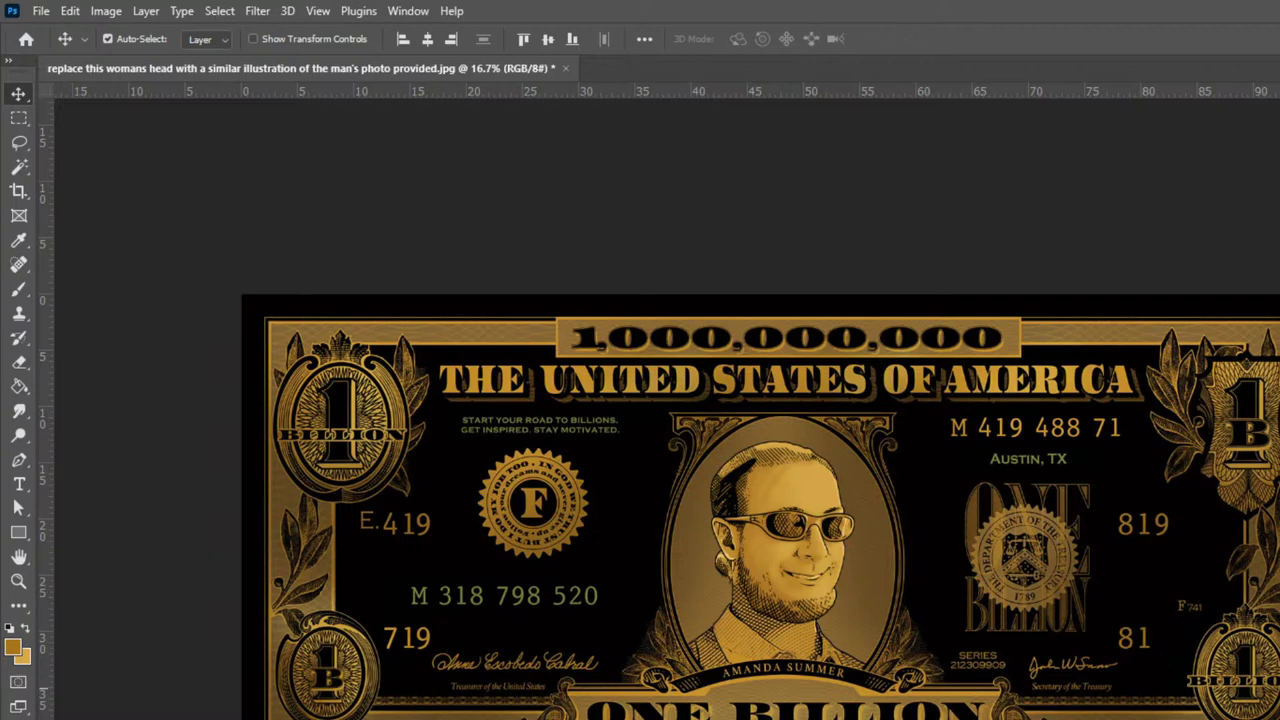
key(ctrl+j)
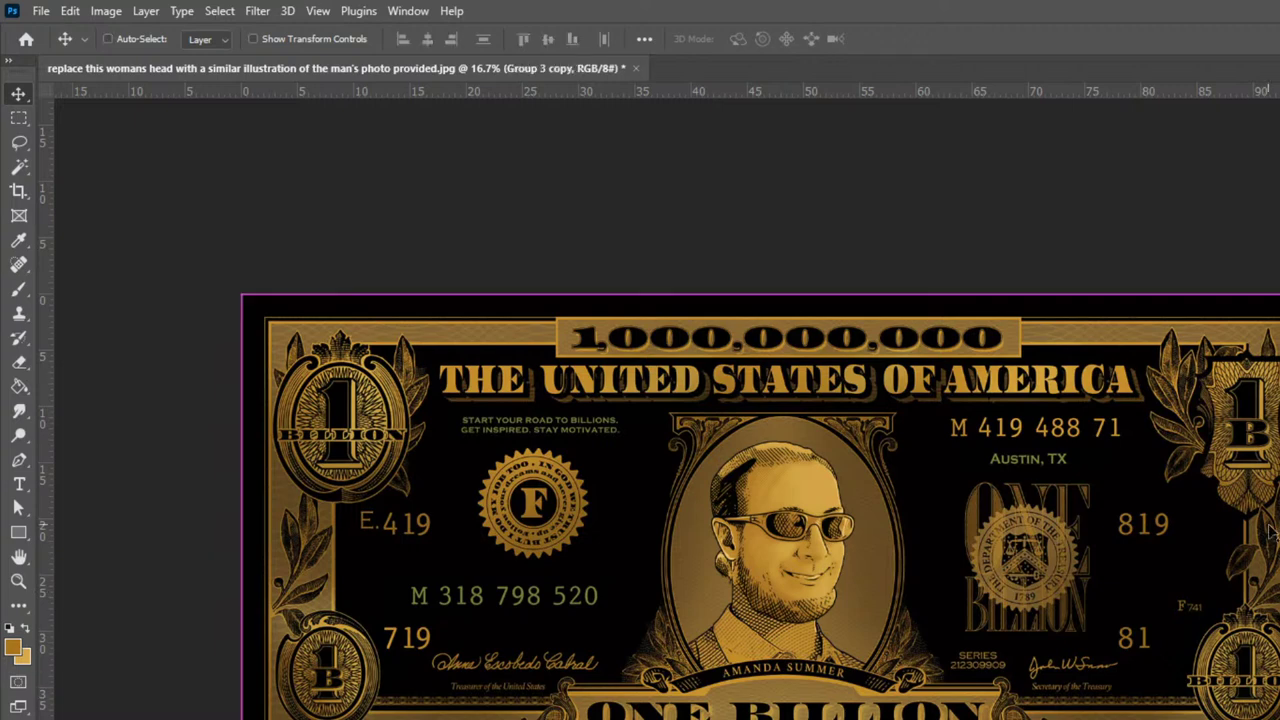
Try scaling the banknote copy down proportionally around its centre, first to about 36 percent
key(ctrl+t)
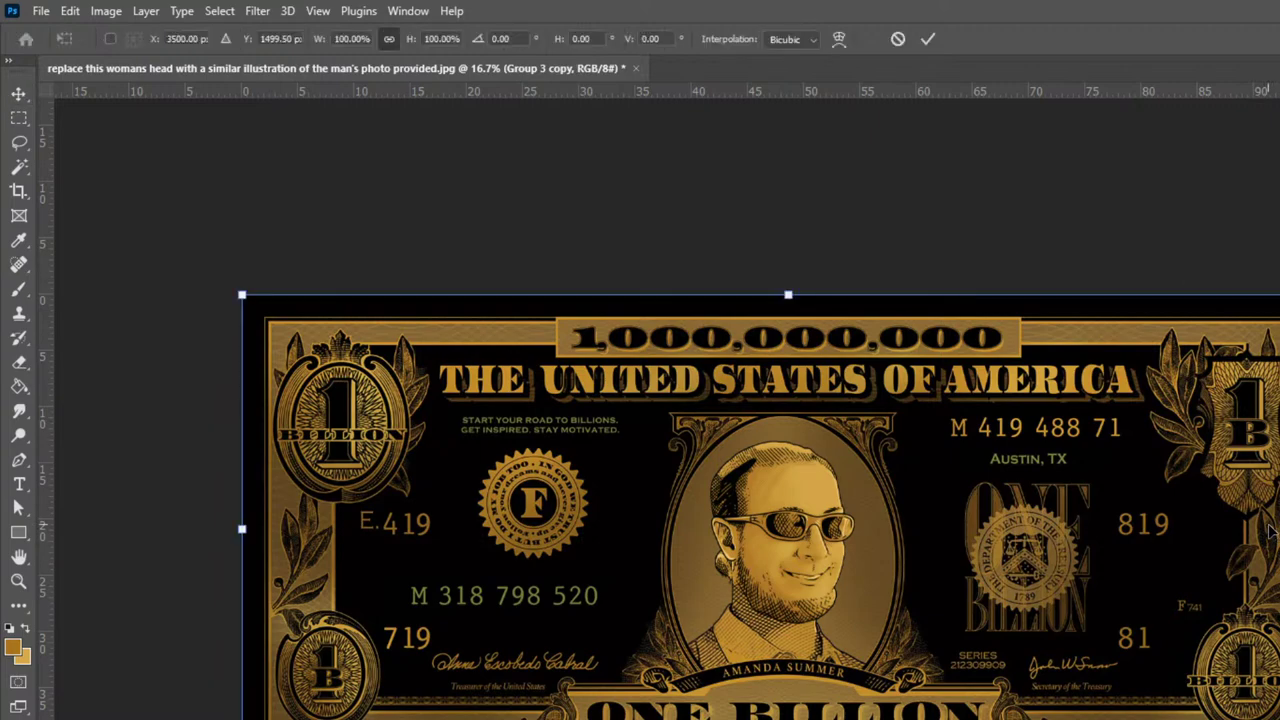
drag(1270, 530, 975, 550)
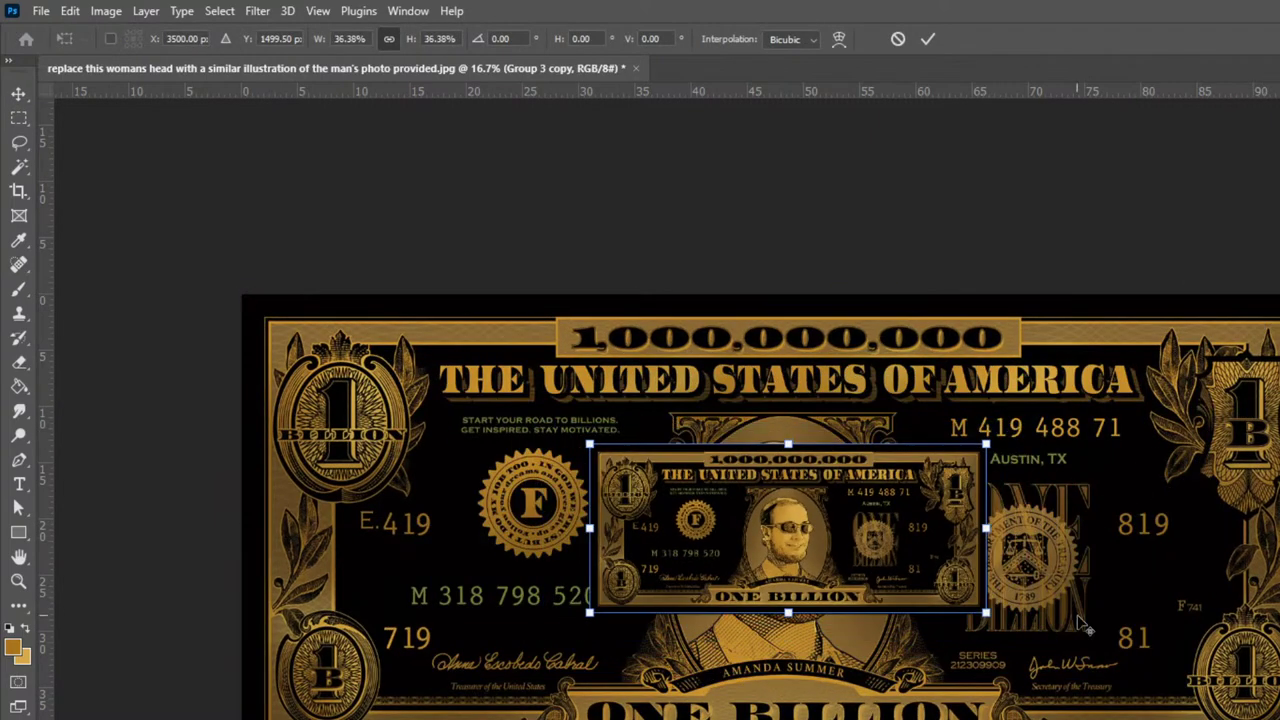
key(Return)
key(ctrl+z)
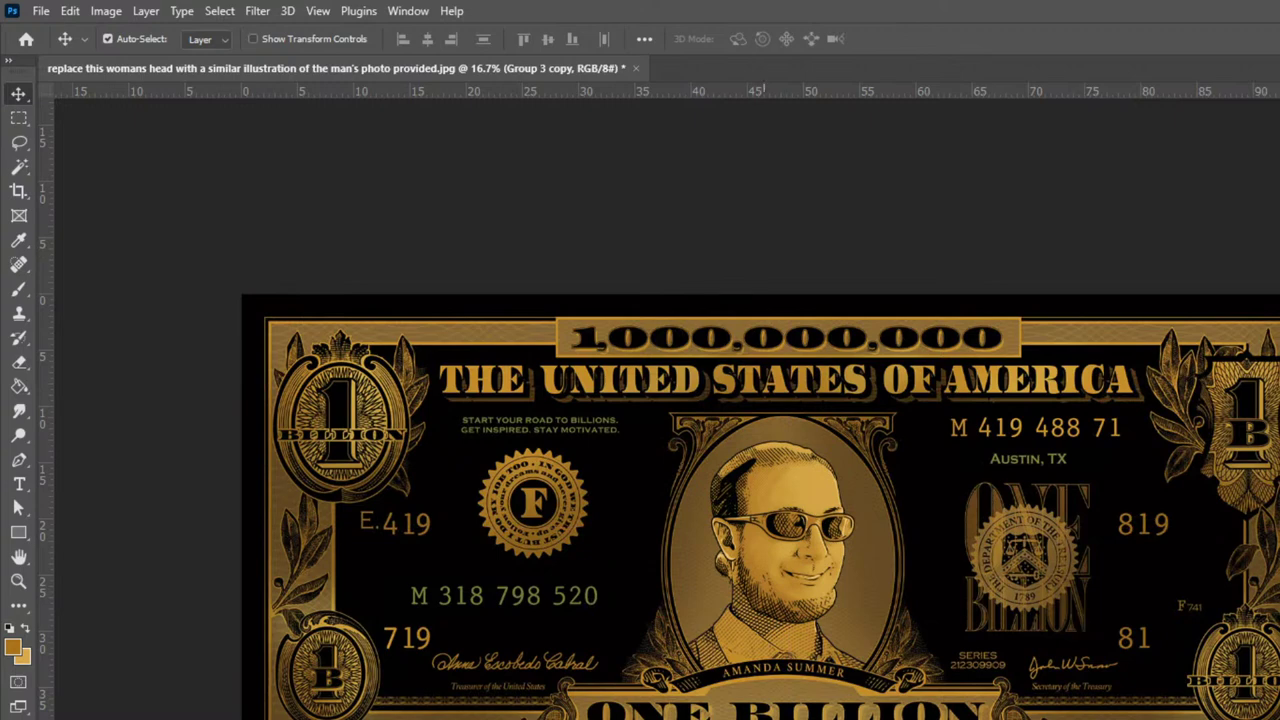
key(ctrl+shift+z)
key(ctrl+t)
drag(986, 443, 946, 463)
key(Return)
key(ctrl+z)
key(ctrl+z)
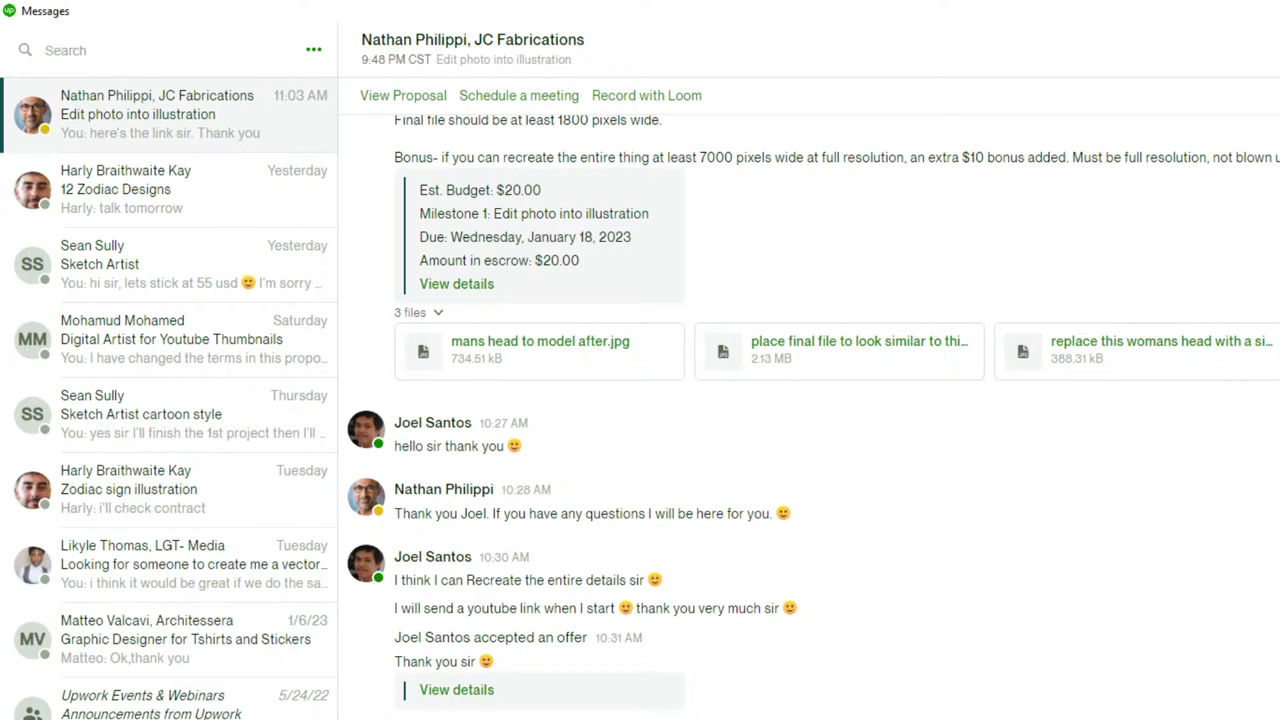
Switch to the Upwork conversation and review the job's milestone details, attached files and the latest messages with the client
scroll(808, 417, down, 1)
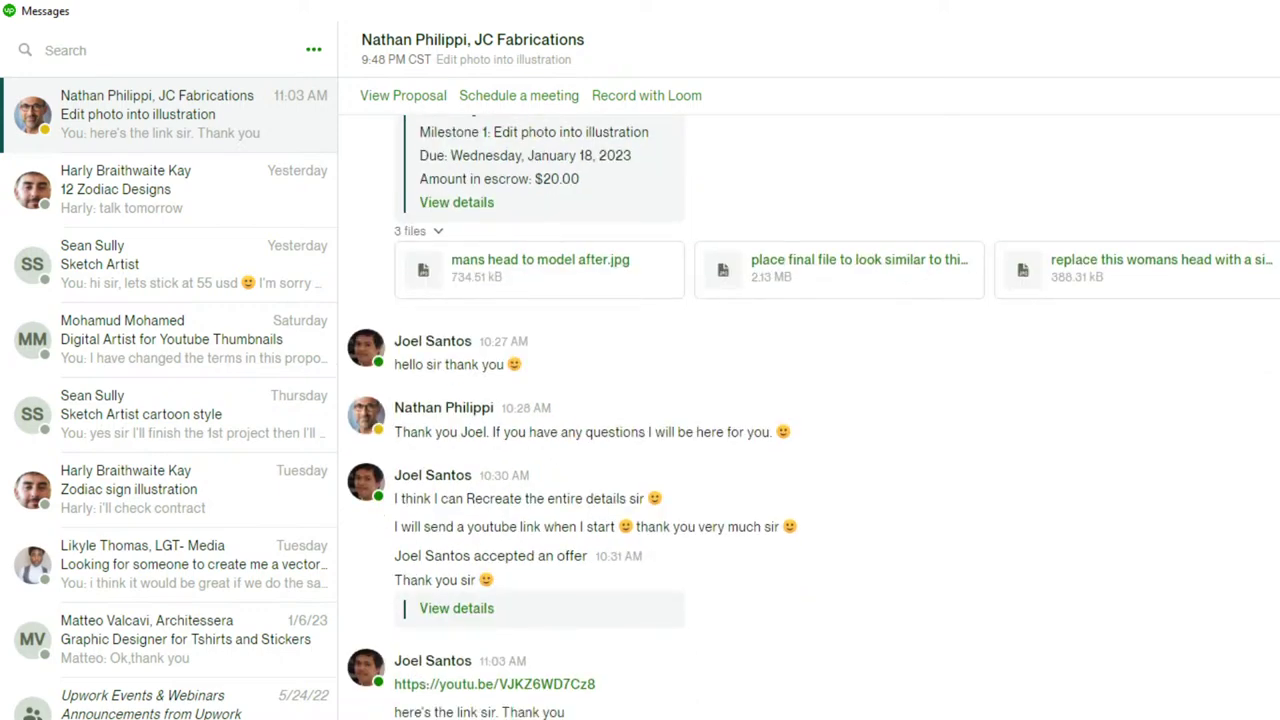
scroll(808, 417, up, 1)
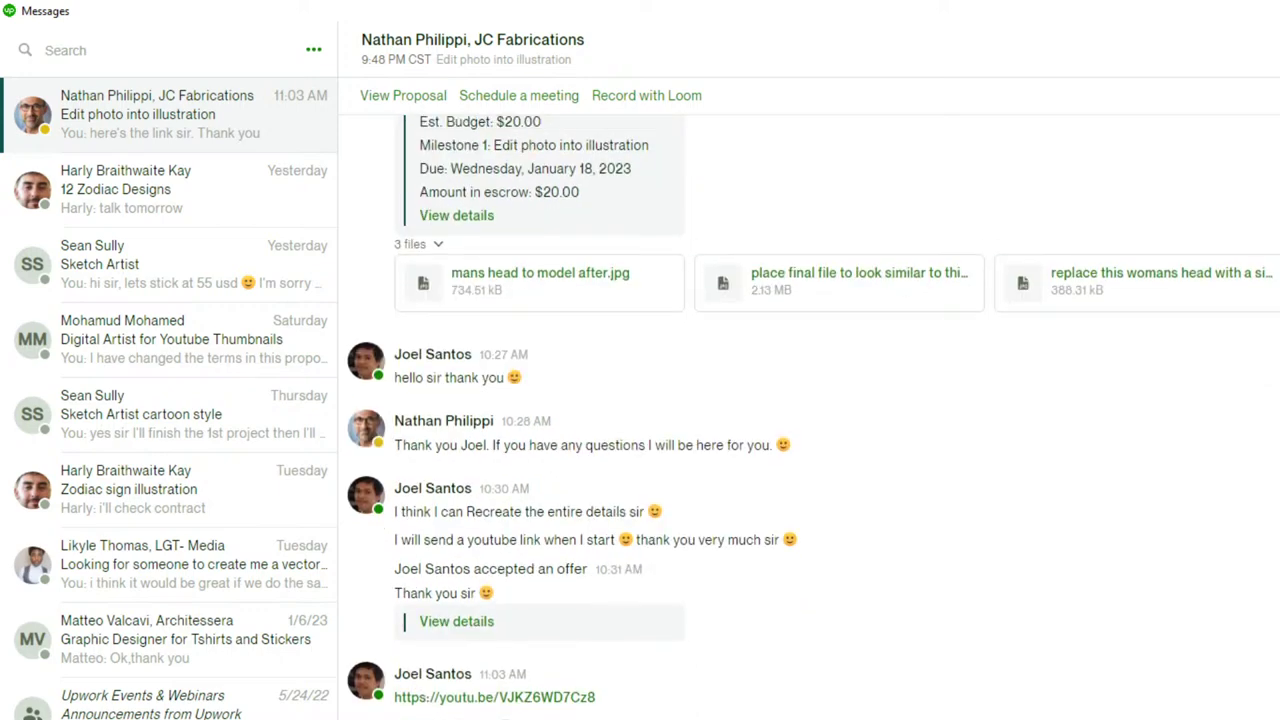
scroll(813, 412, down, 2)
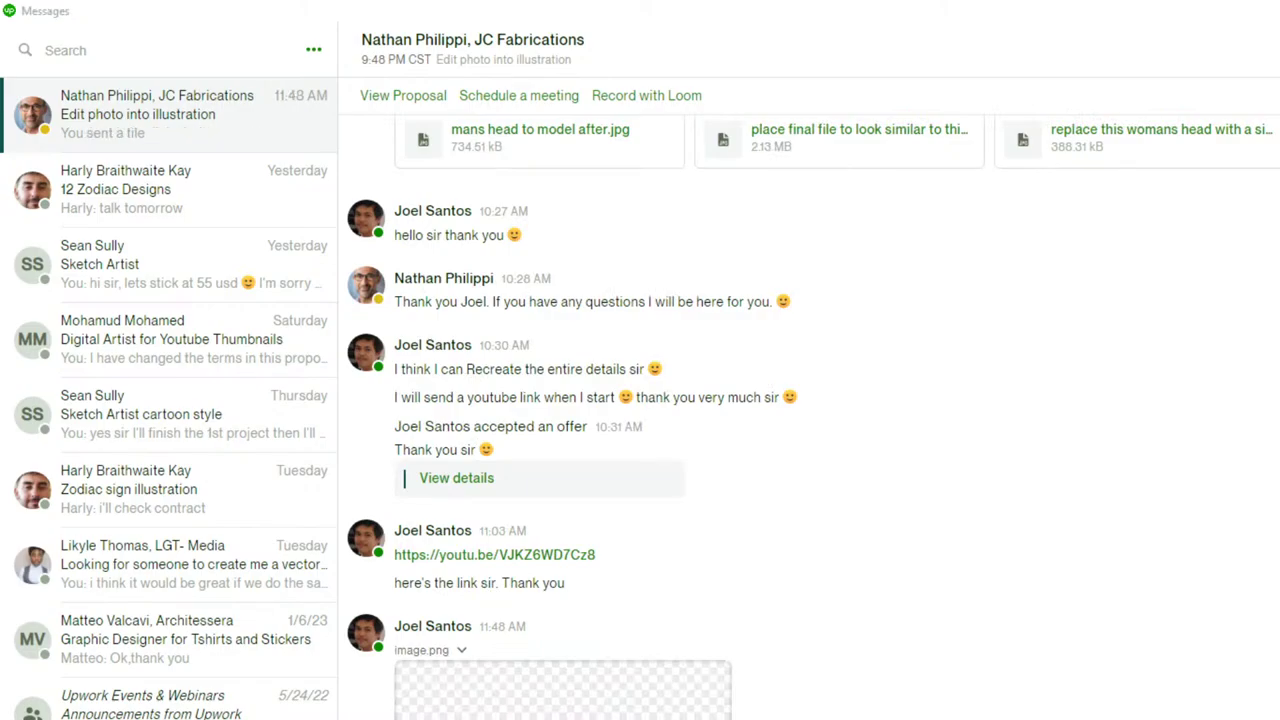